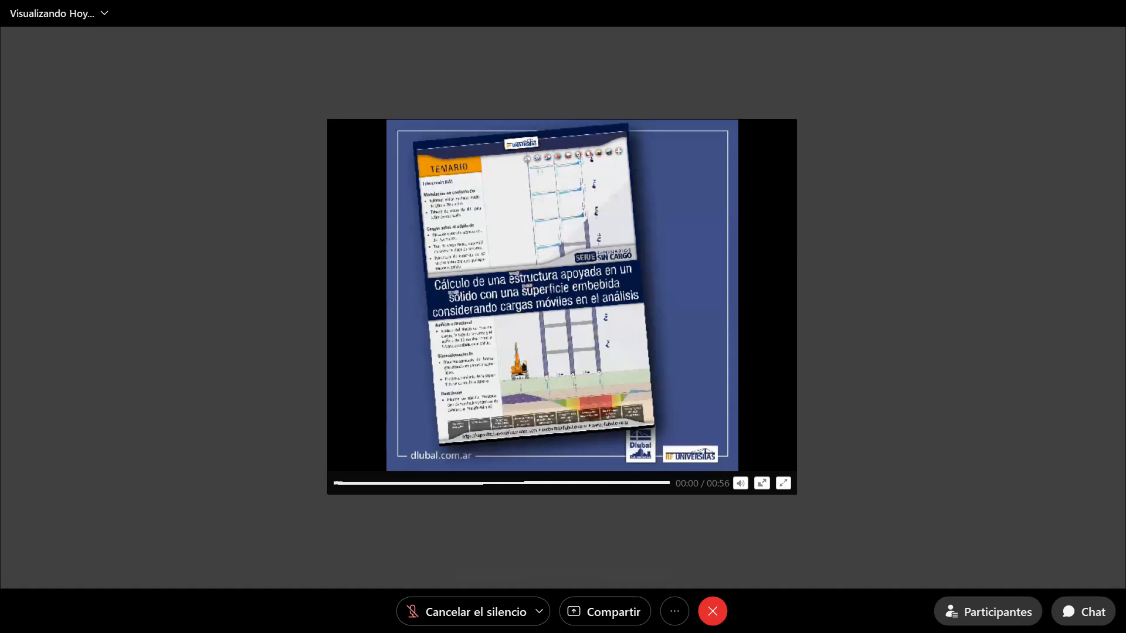
key(Tab)
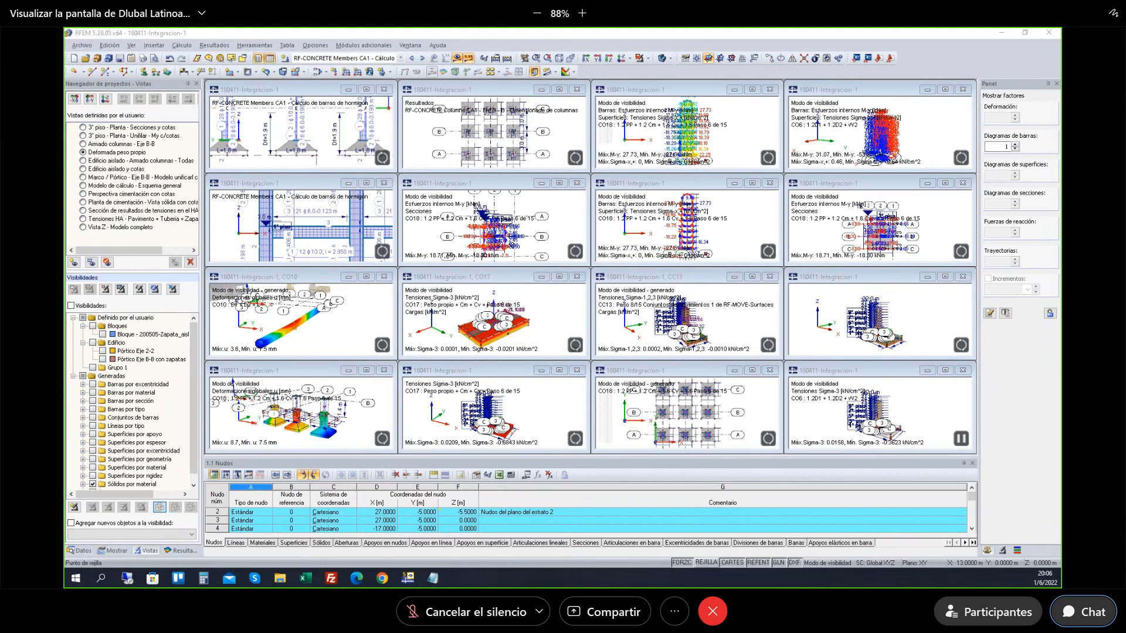
click(582, 13)
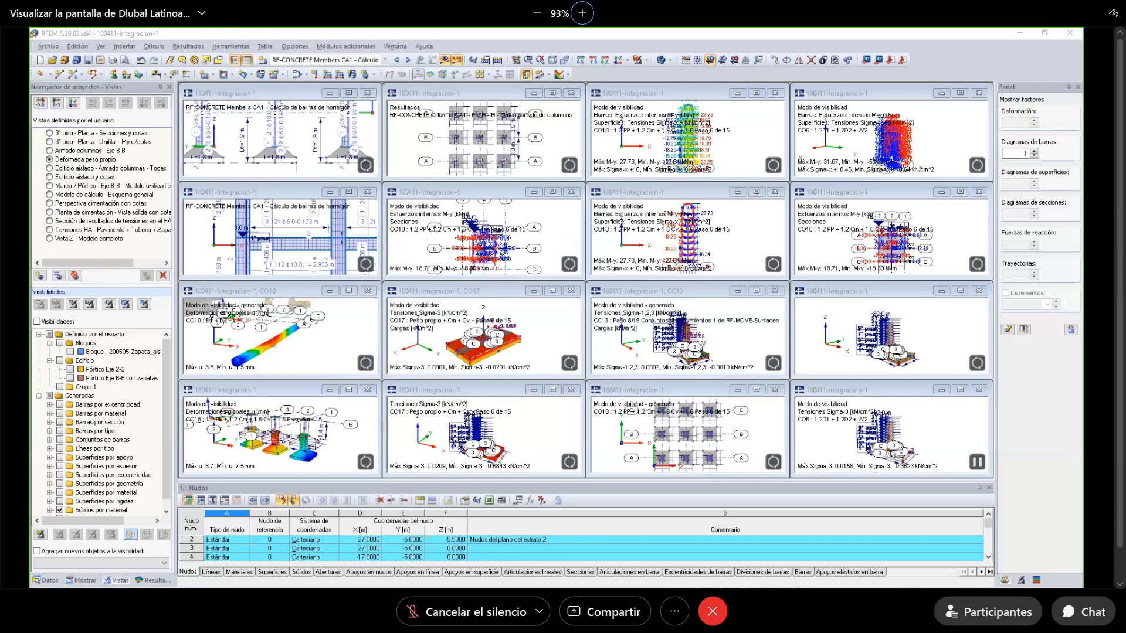
click(368, 466)
click(371, 468)
right_click(614, 246)
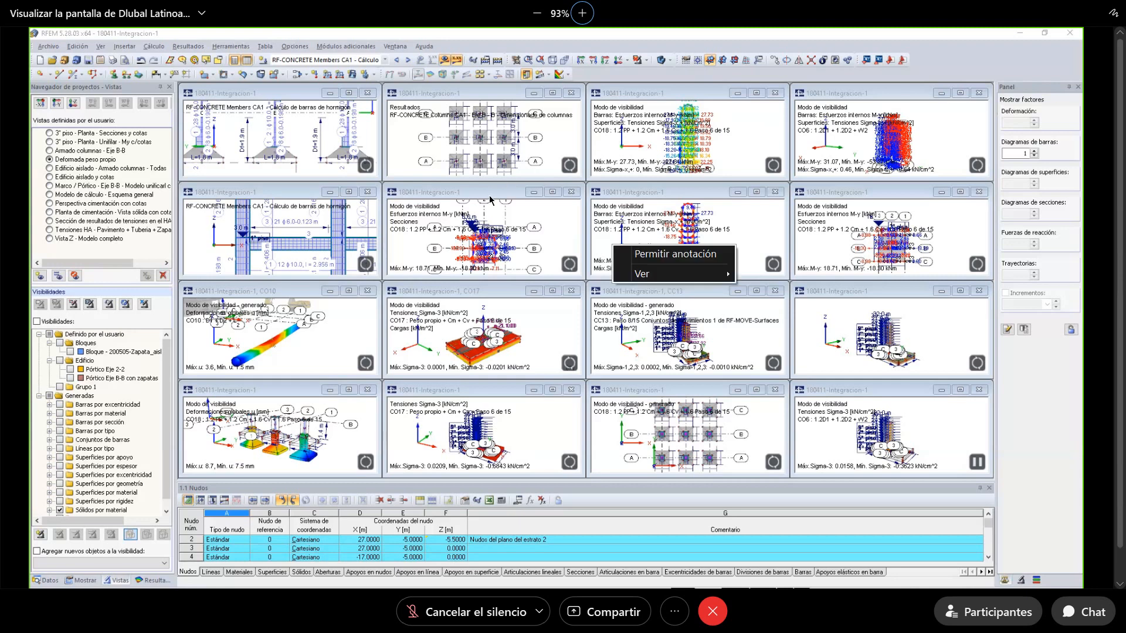
mouse_move(674, 274)
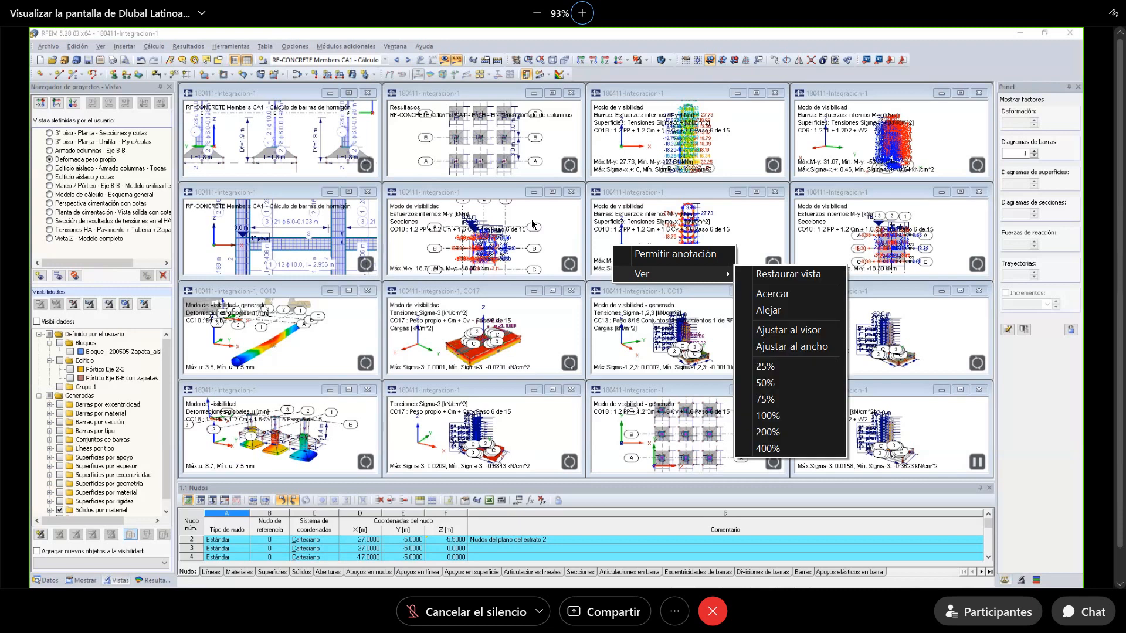
key(Escape)
key(Escape)
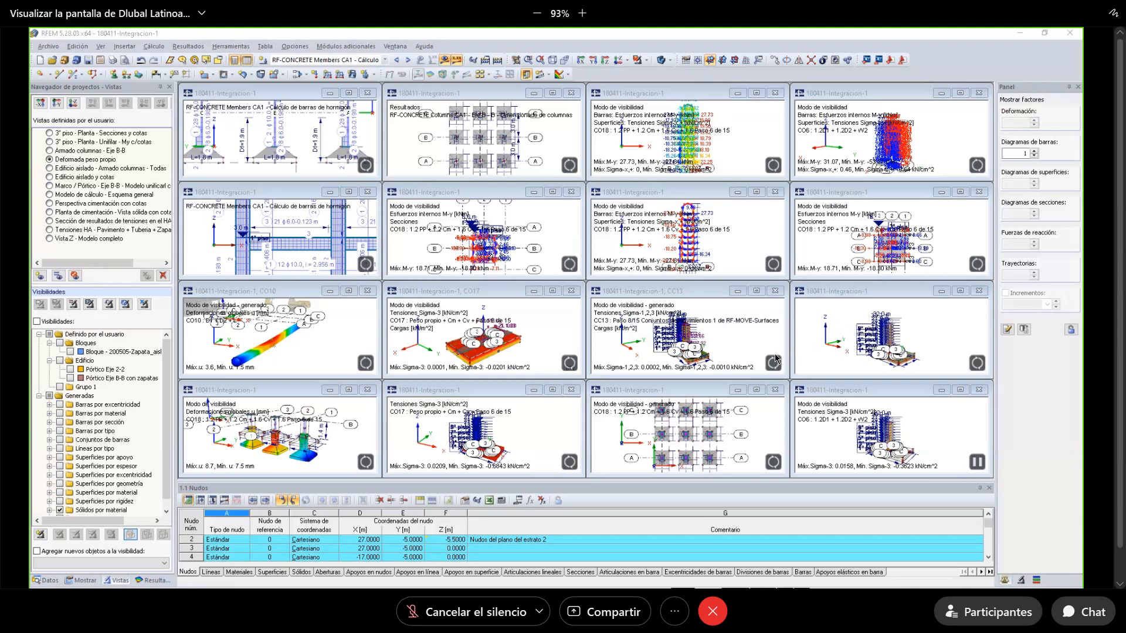
Fit the shared screen to the width of the meeting viewer.
key(shift+F10)
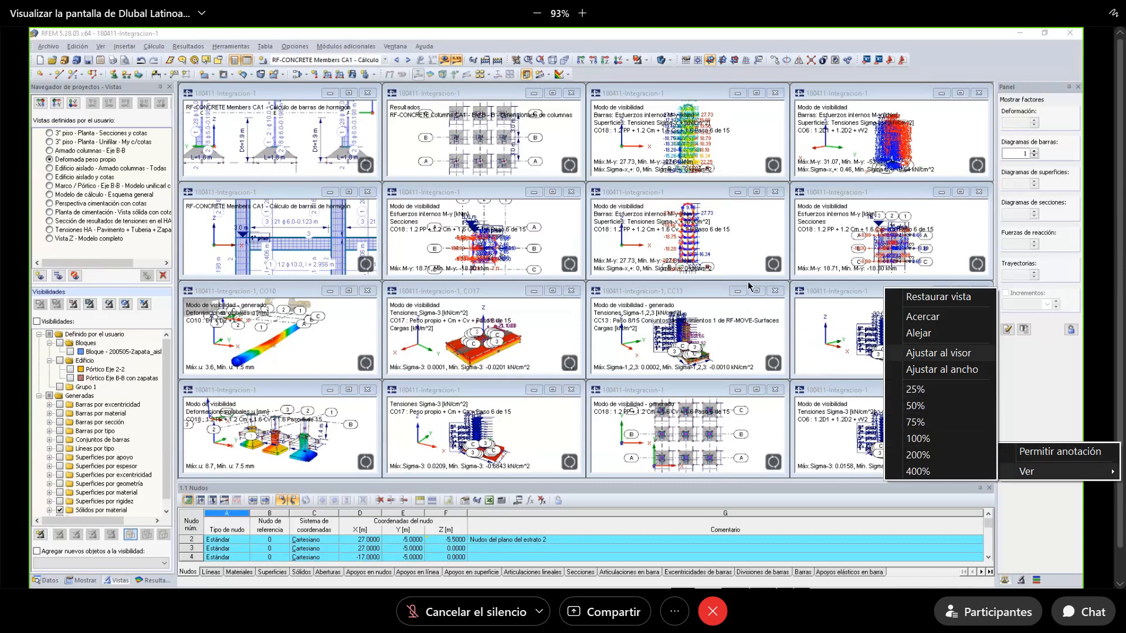
key(Return)
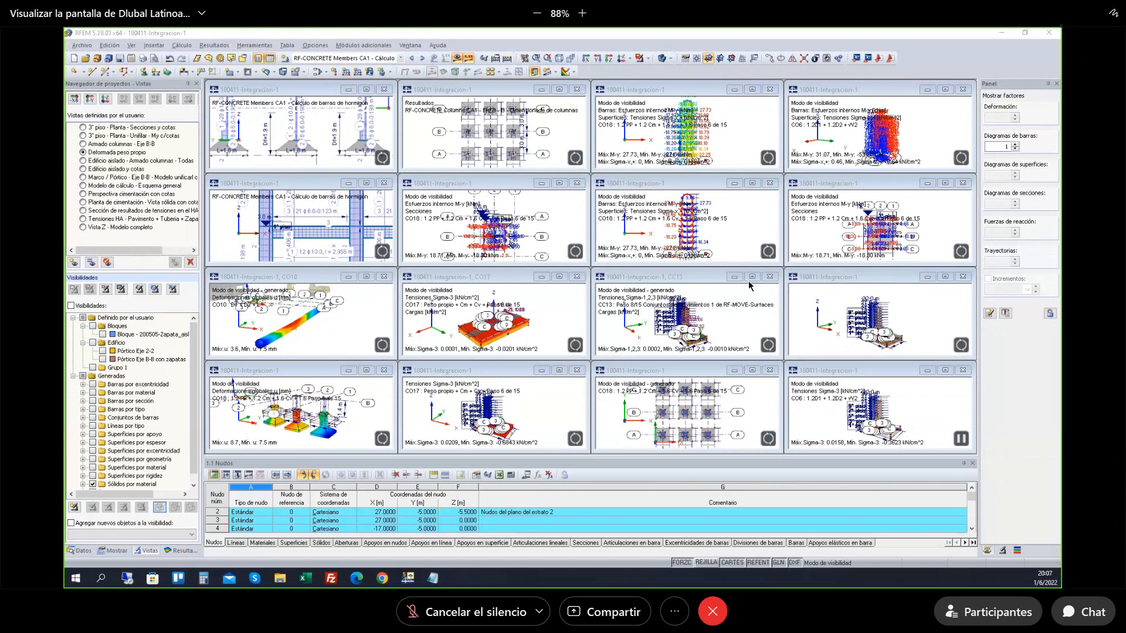
right_click(1004, 482)
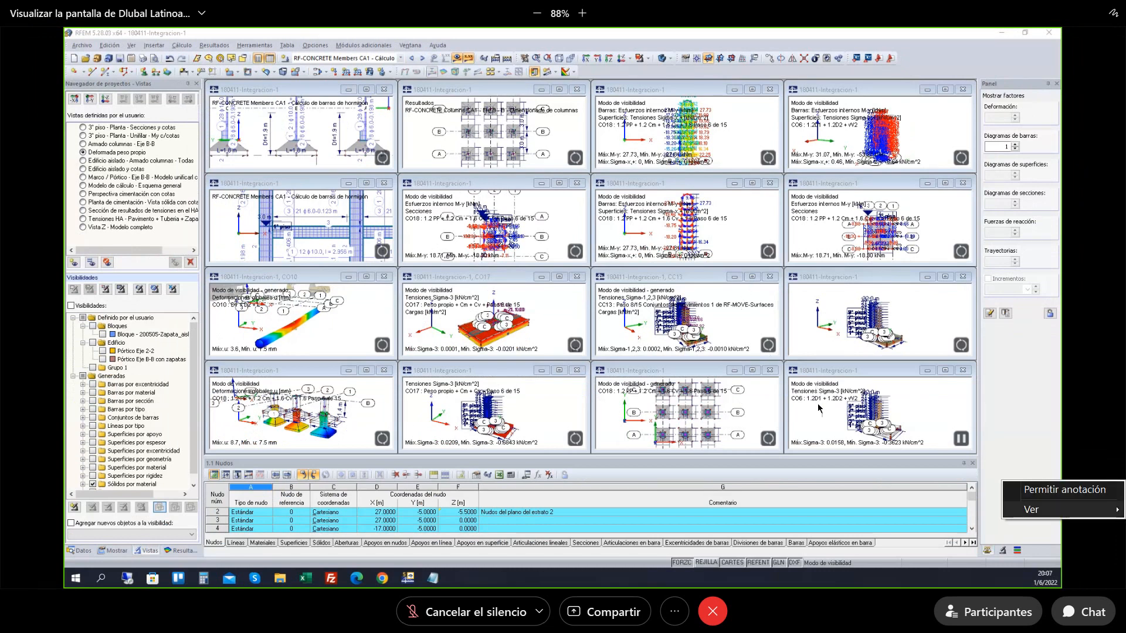
mouse_move(1031, 509)
click(947, 407)
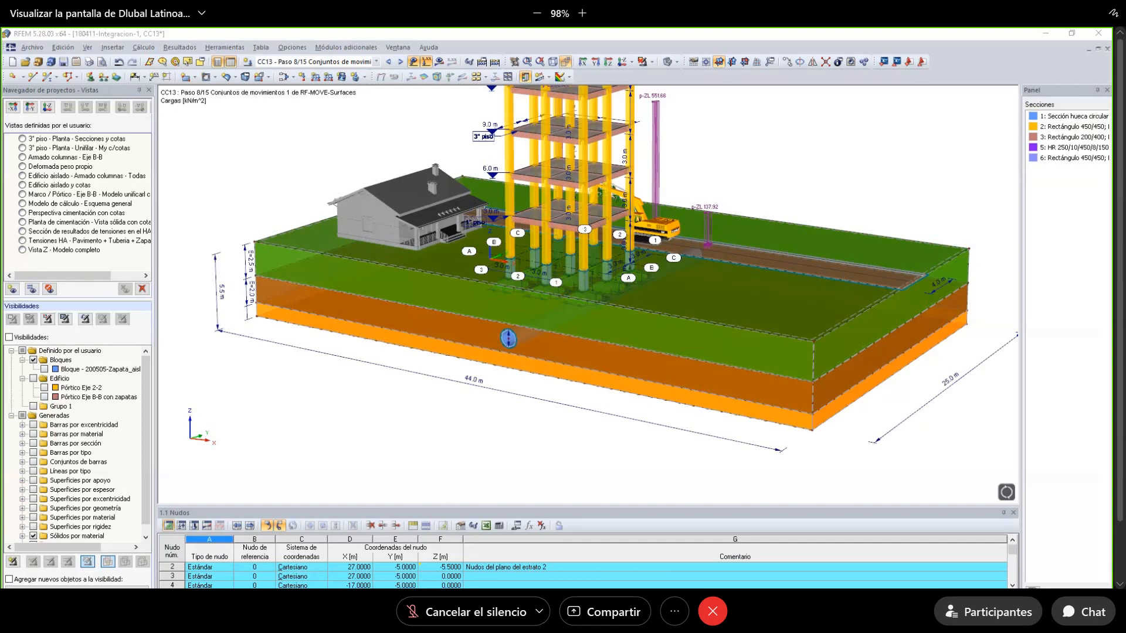
Examine the footings and the buried pipe in the soil layers up close, first obliquely and then from the front.
ctrl+middle_drag(519, 413, 551, 455)
scroll(528, 303, up, 1)
scroll(528, 303, up, 2)
scroll(442, 244, up, 1)
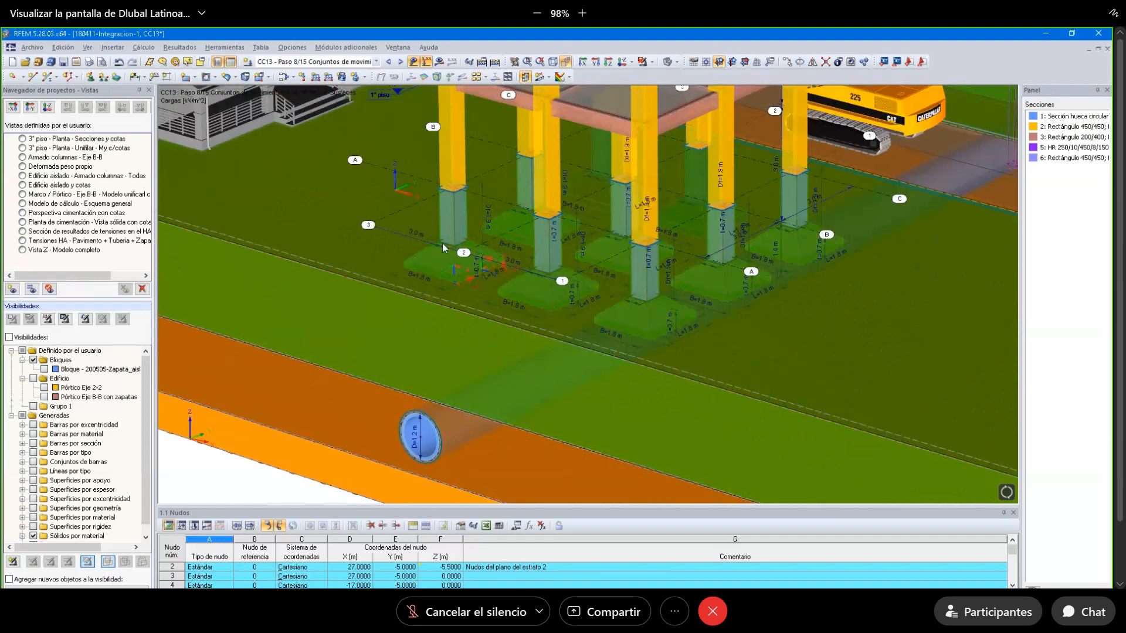
scroll(439, 413, down, 2)
mouse_move(439, 413)
ctrl+middle_down()
mouse_move(635, 331)
mouse_move(621, 340)
mouse_move(510, 312)
mouse_move(564, 319)
mouse_move(438, 397)
mouse_move(835, 240)
mouse_move(992, 152)
ctrl+middle_up()
scroll(669, 322, up, 3)
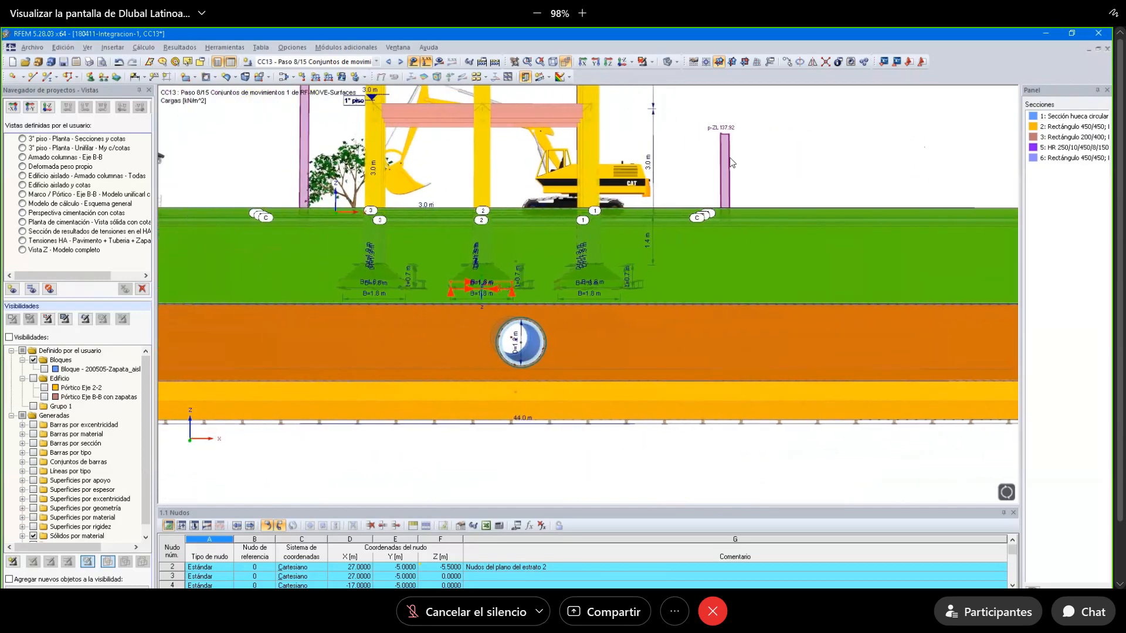
Switch the model to wireframe display and inspect the footings and the buried pipe in the X-Z elevation.
click(669, 61)
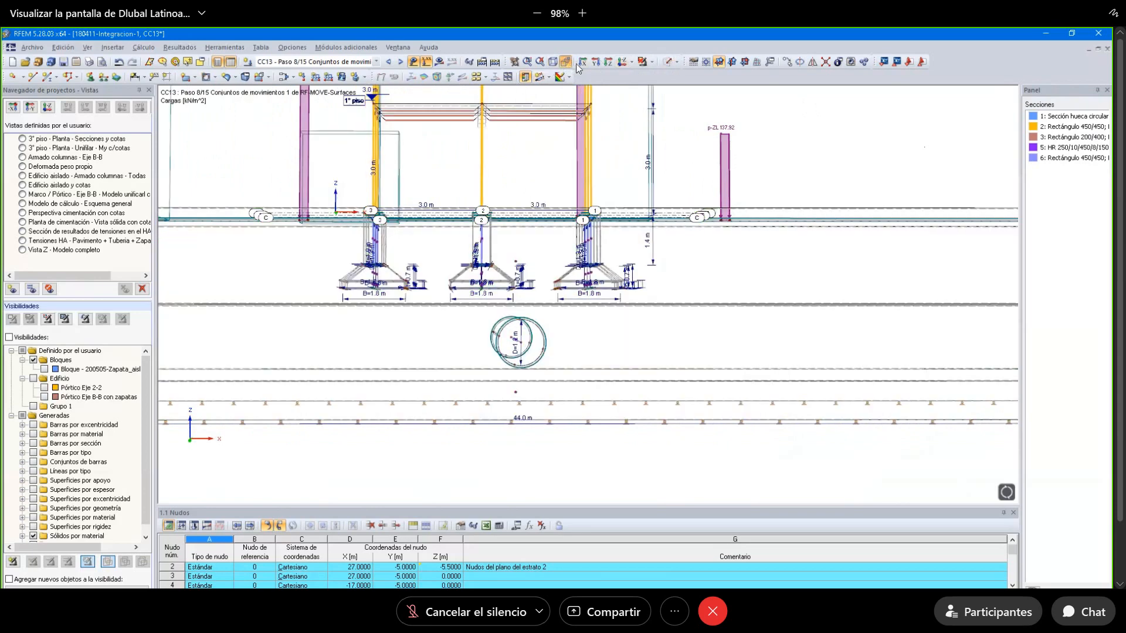
click(596, 62)
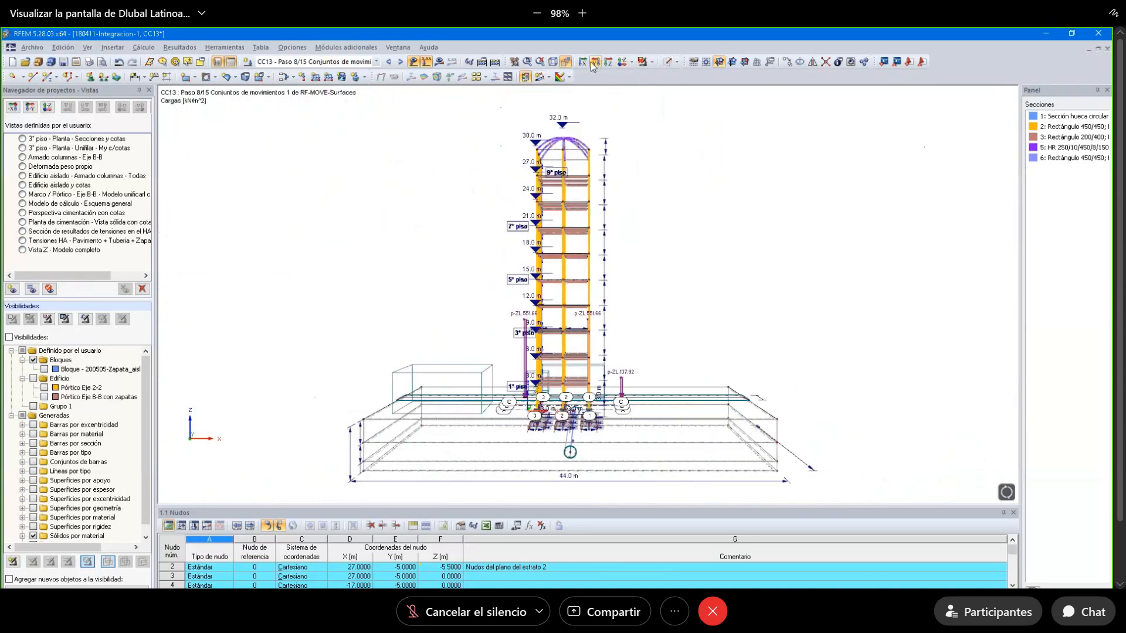
click(583, 62)
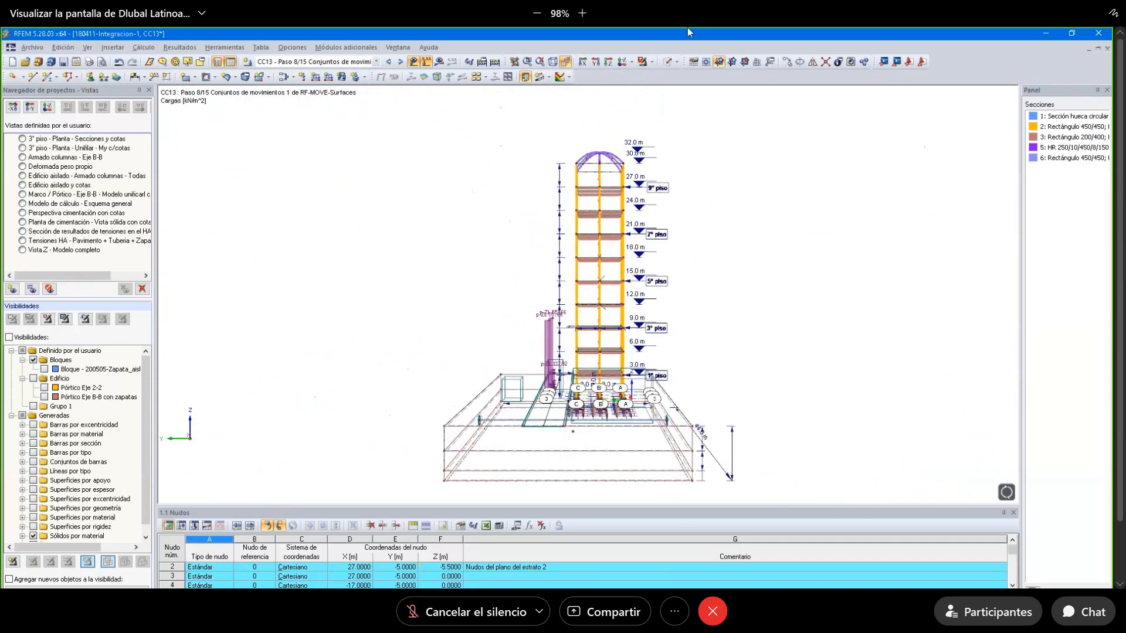
click(596, 62)
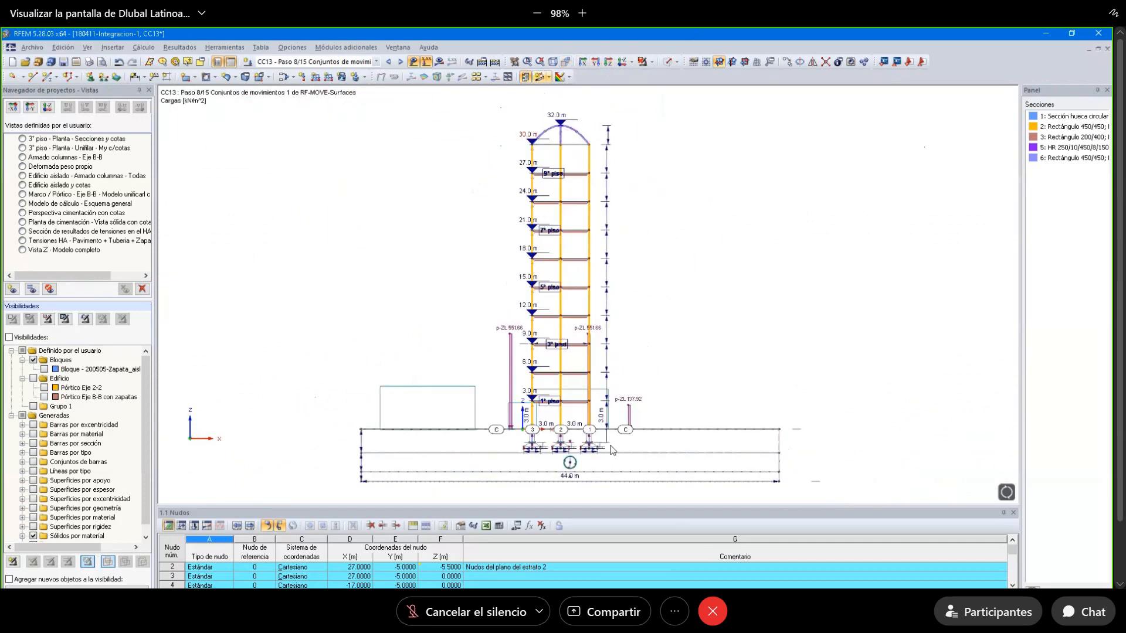
scroll(575, 473, up, 10)
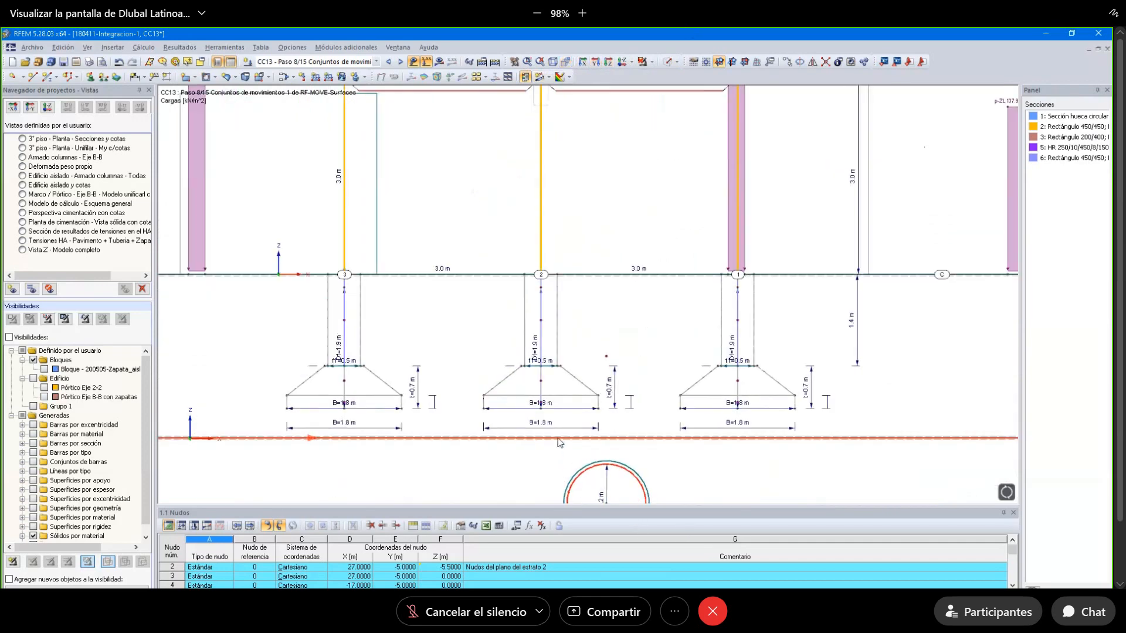
middle_drag(575, 473, 540, 323)
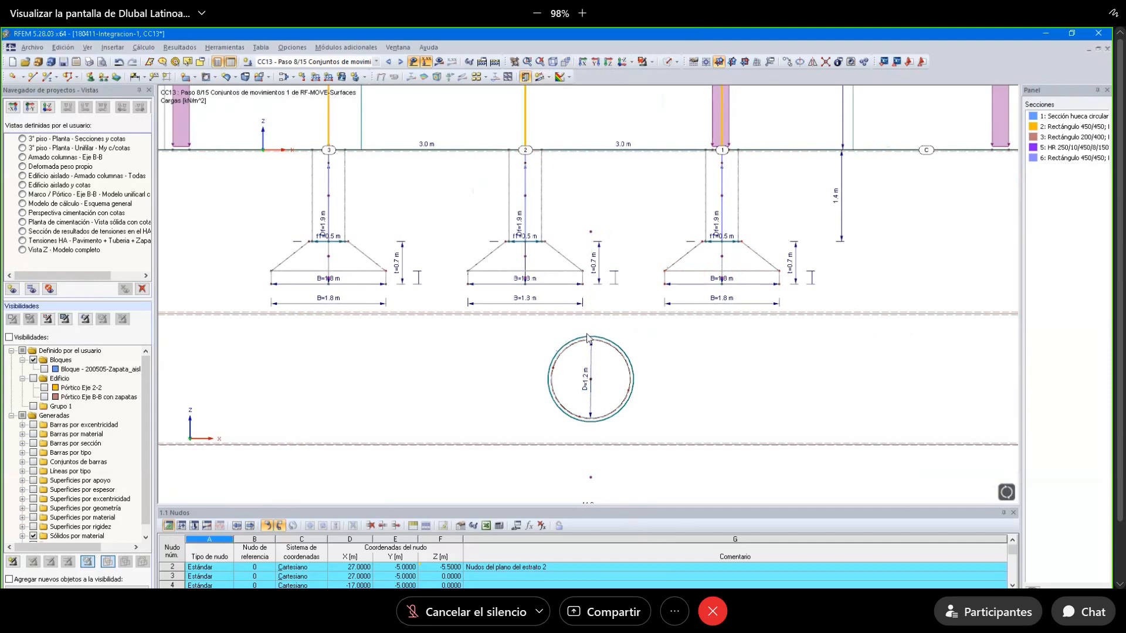
scroll(588, 339, down, 3)
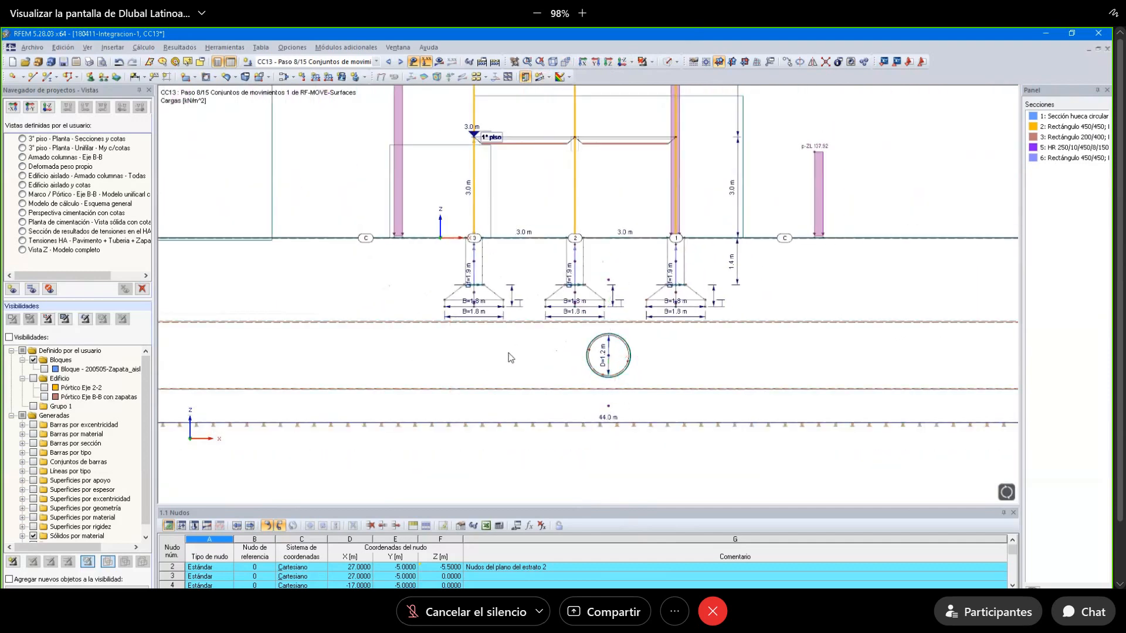
Restore the solid rendering and view the whole building, house, excavator and soil block in three dimensions.
click(668, 62)
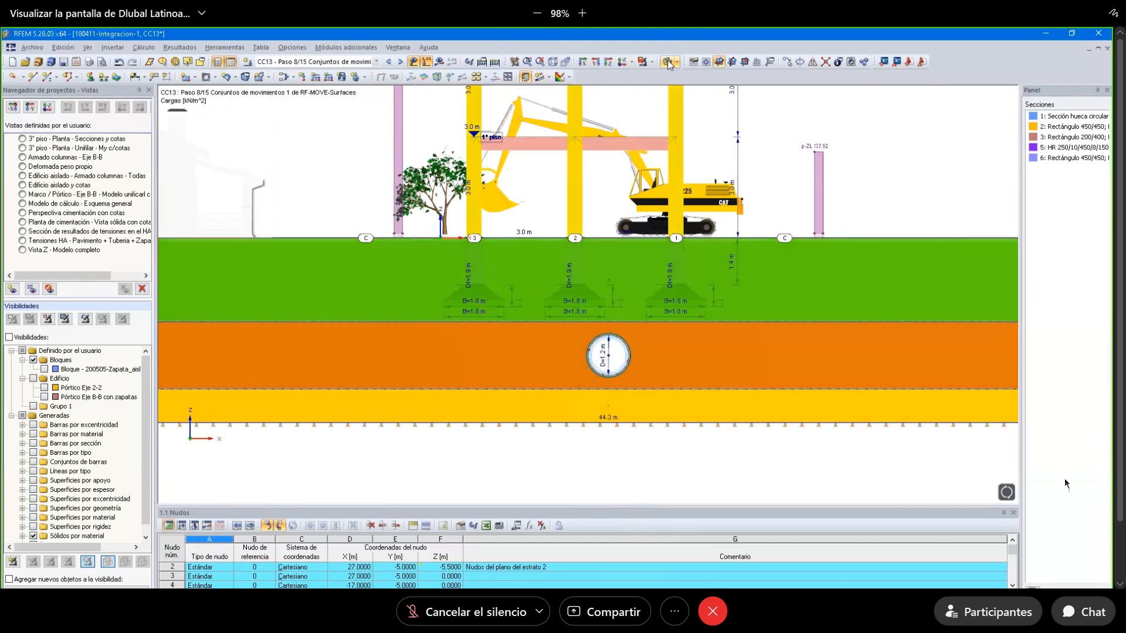
click(668, 61)
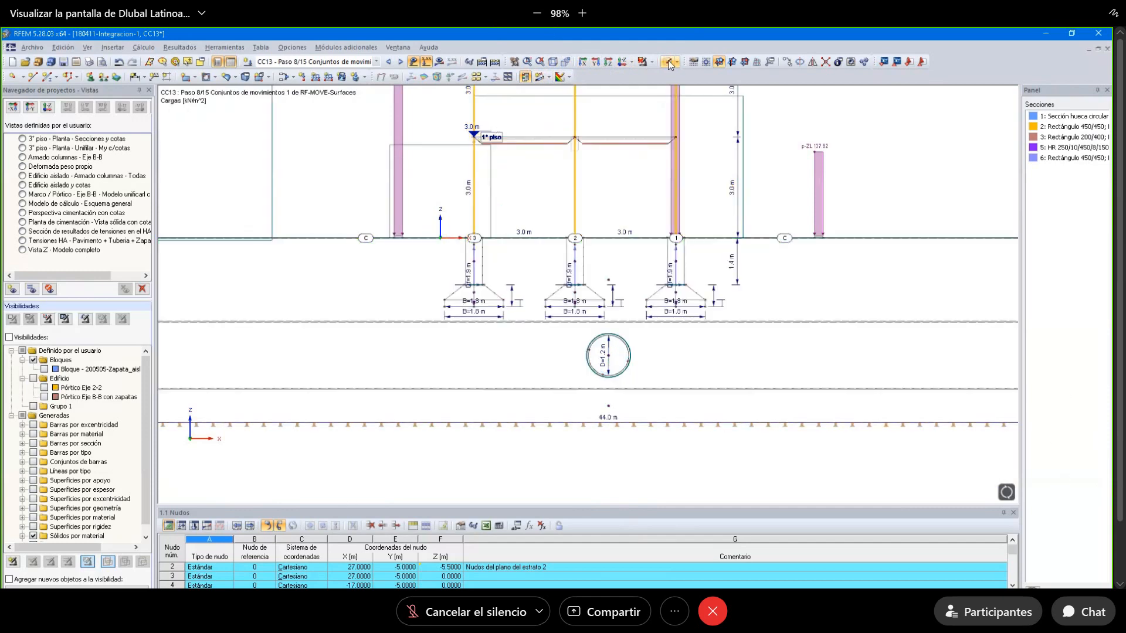
click(669, 62)
click(579, 57)
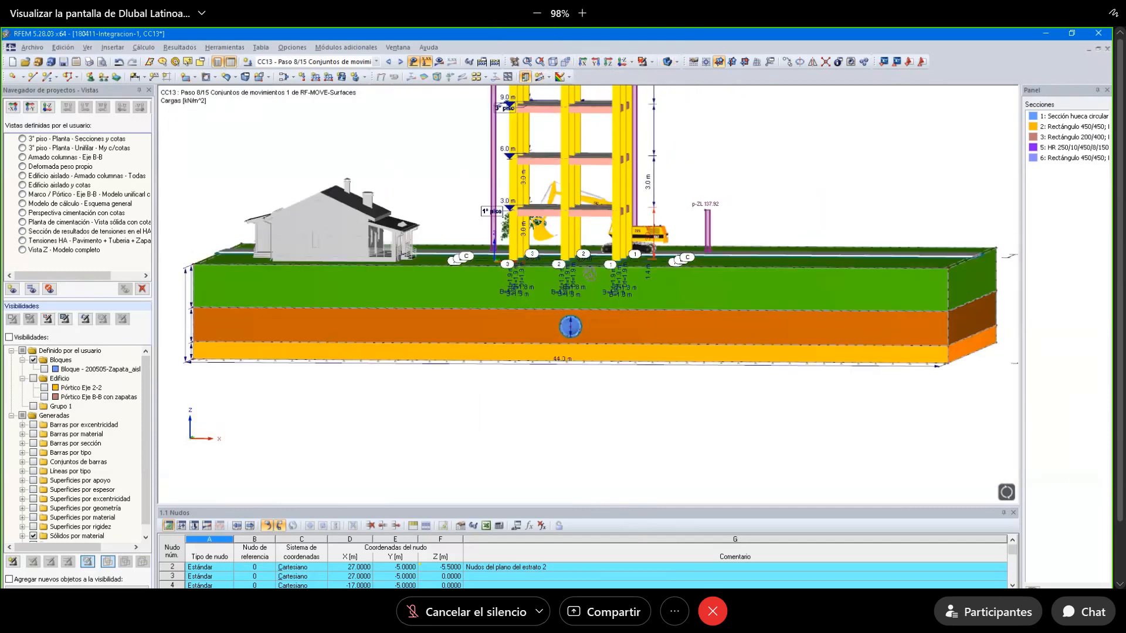
click(566, 61)
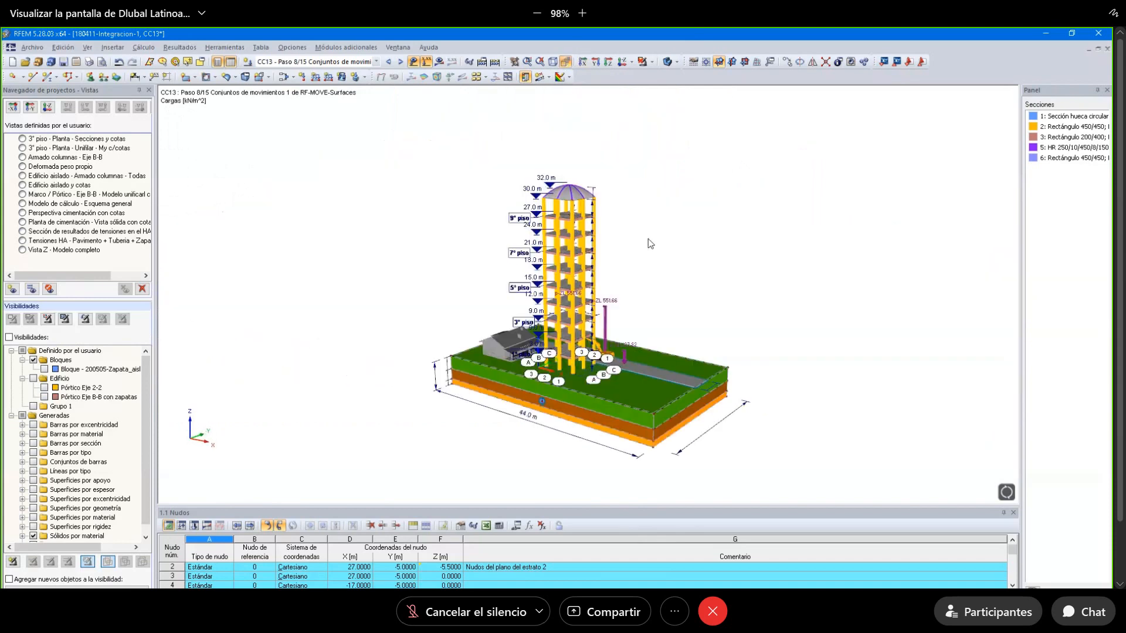
scroll(648, 238, up, 5)
middle_drag(506, 268, 535, 190)
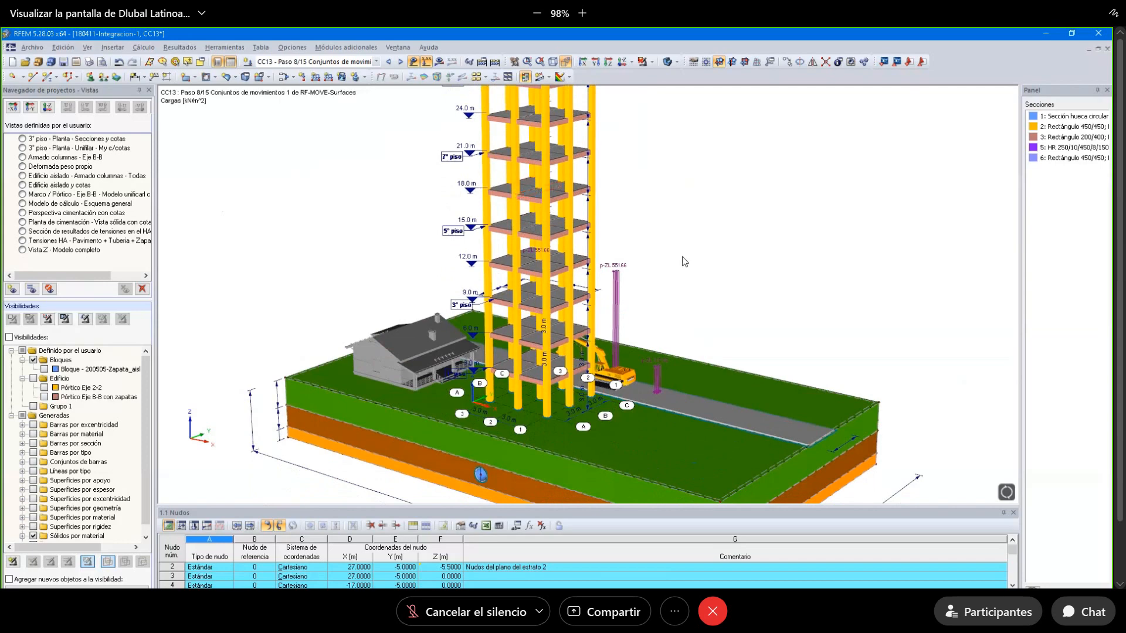
middle_drag(681, 258, 645, 144)
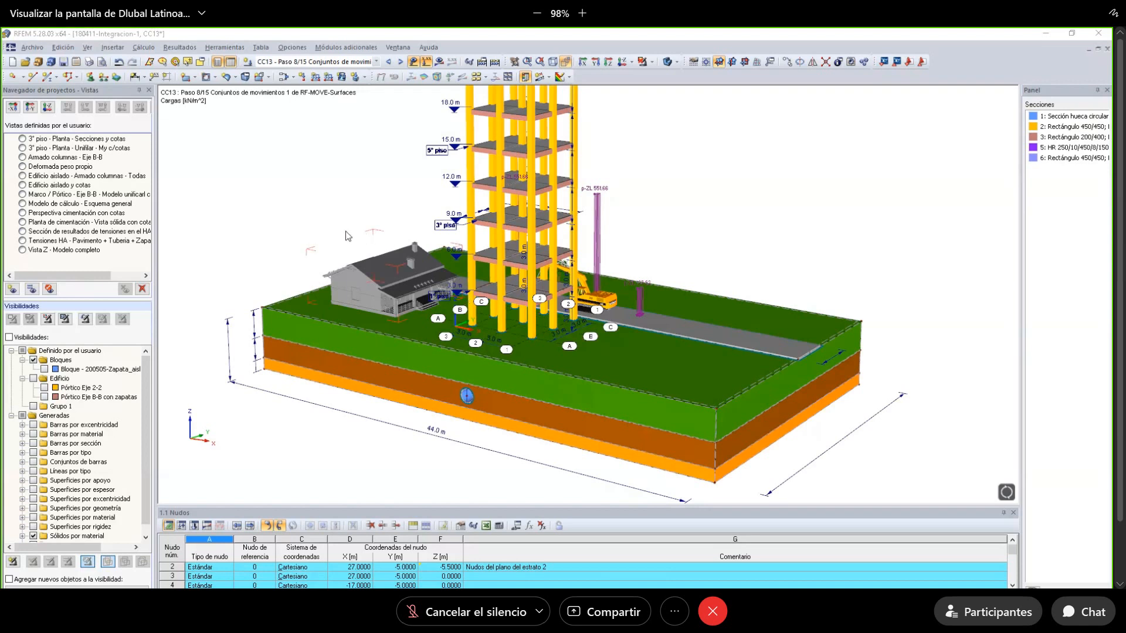
scroll(313, 212, down, 1)
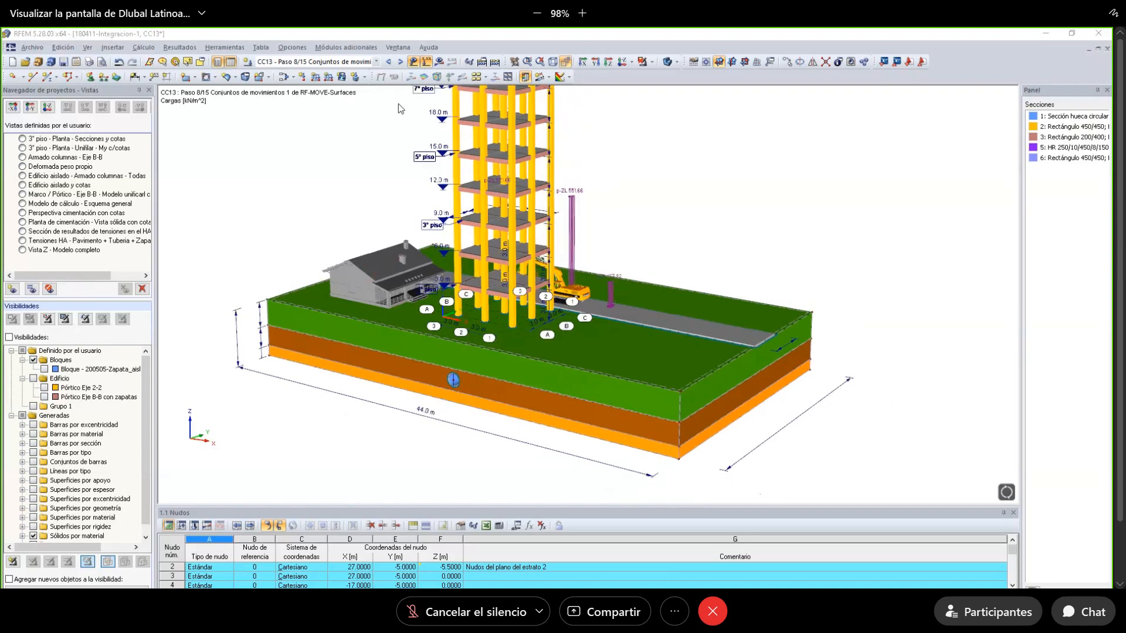
Tile the result windows vertically, then maximize and inspect the foundation plan with the RF-CONCRETE Columns CA1 results.
click(397, 50)
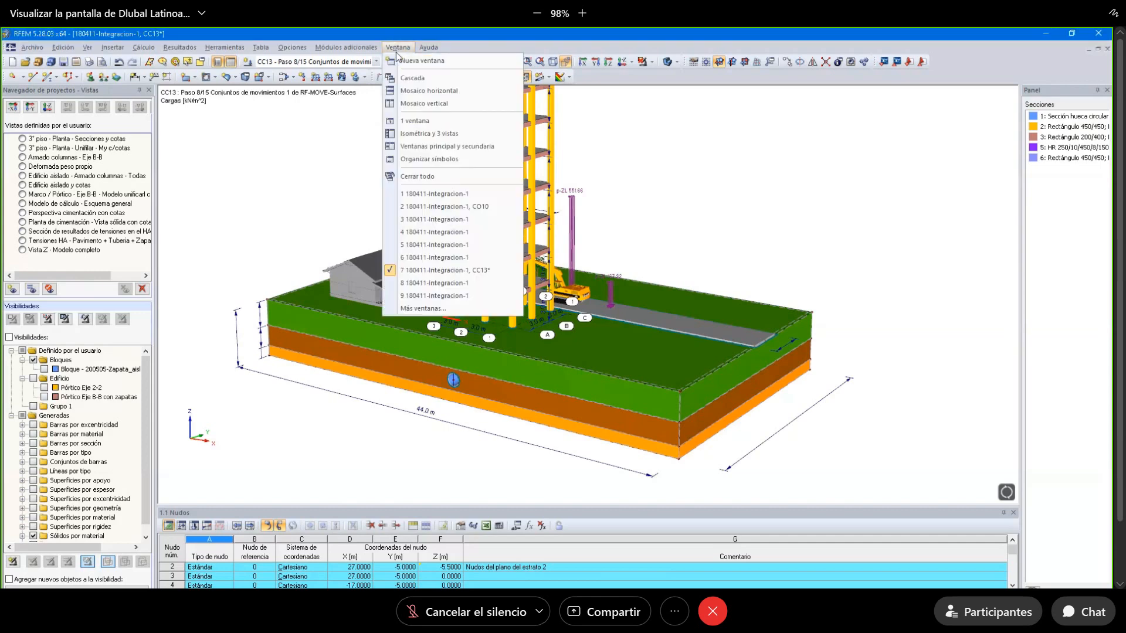
click(412, 108)
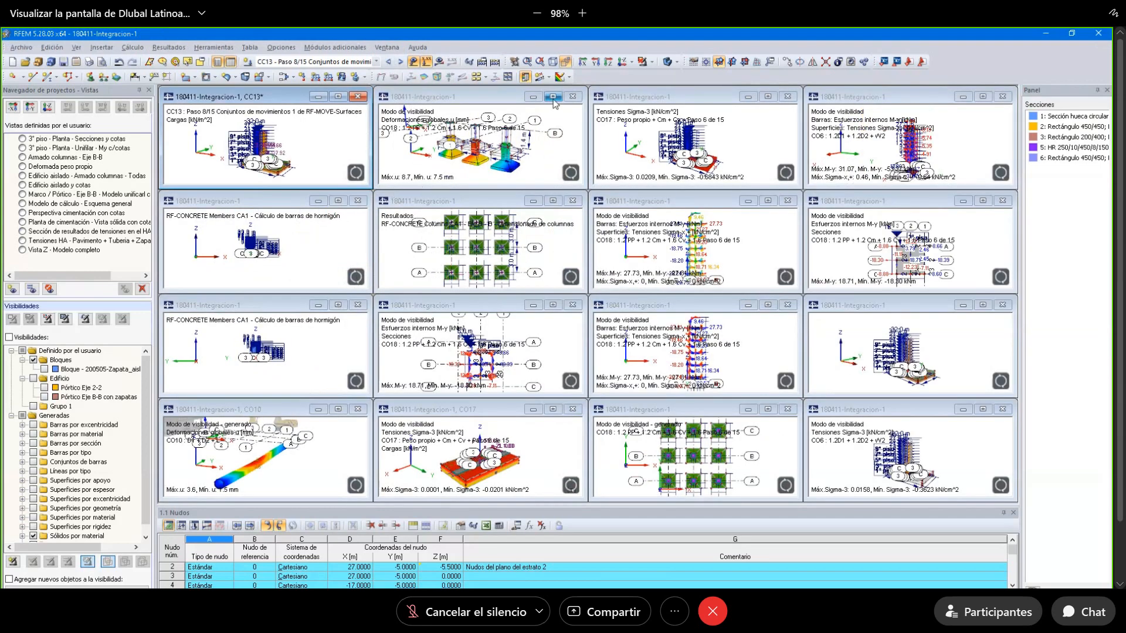
click(553, 200)
scroll(378, 275, up, 5)
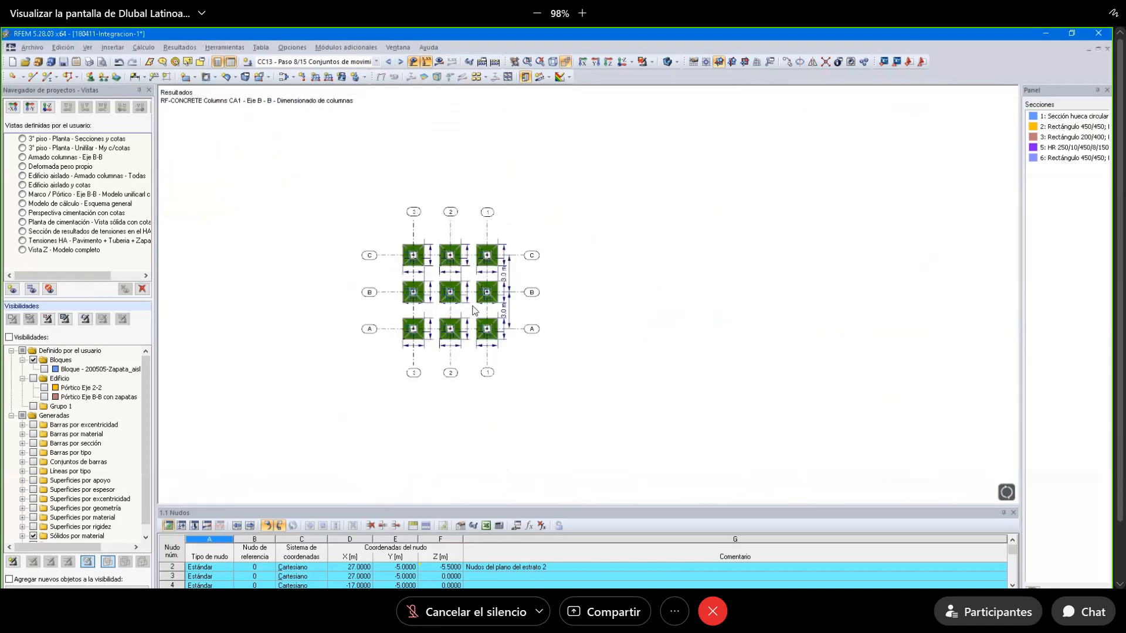
scroll(377, 273, up, 3)
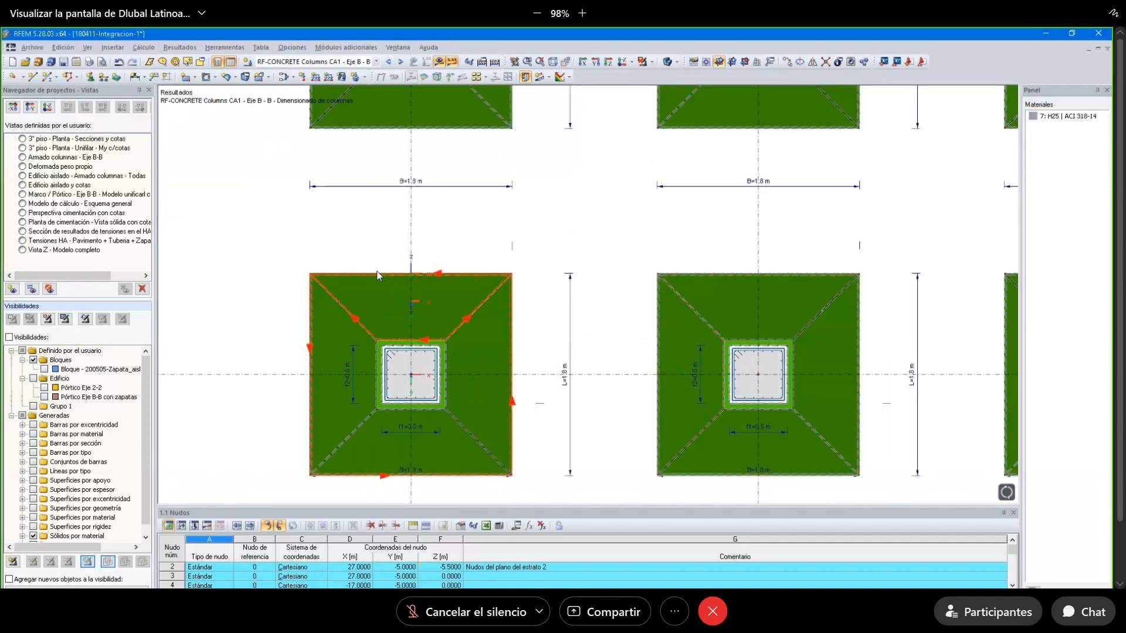
scroll(450, 274, down, 2)
scroll(452, 276, down, 5)
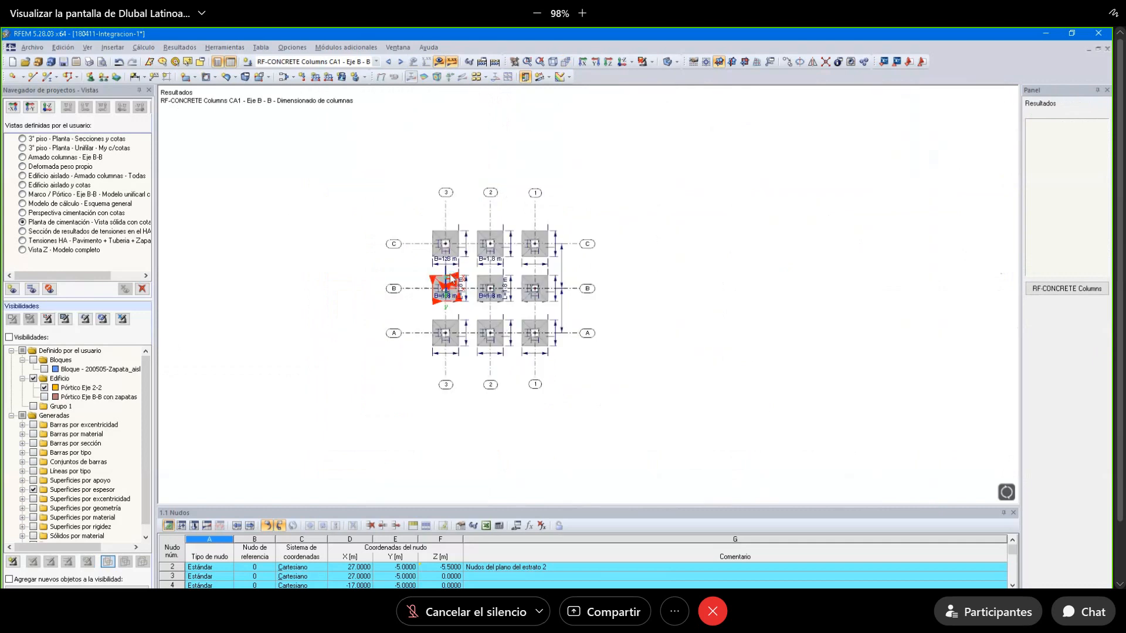
scroll(452, 276, up, 2)
Tile the windows vertically again, then maximize and inspect the pipe's global deformations for load combination CO10.
click(398, 46)
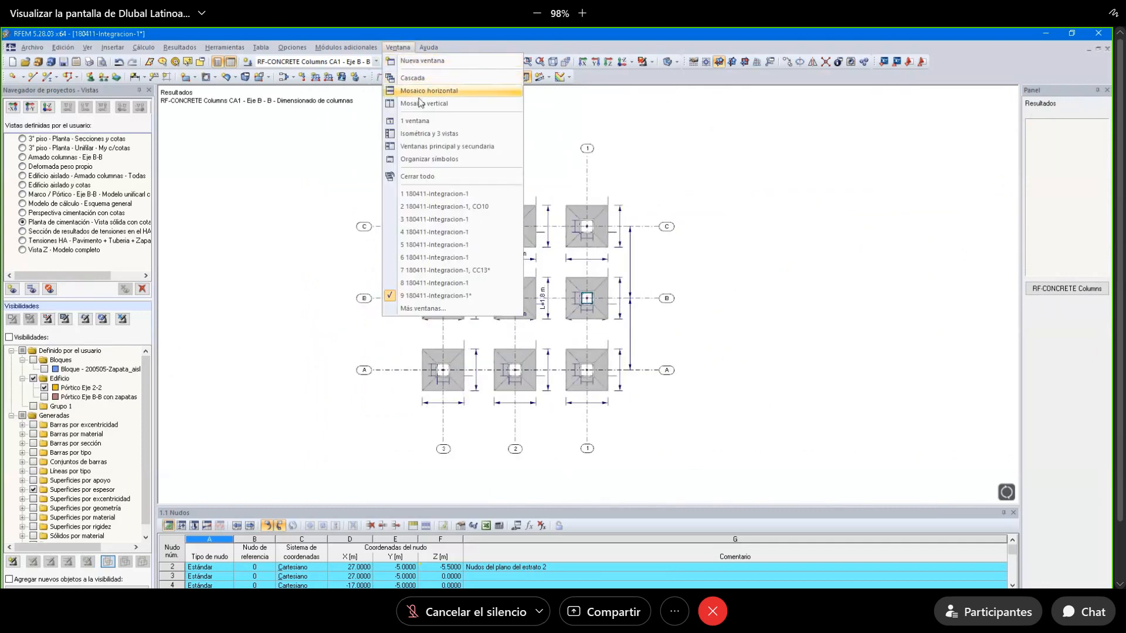
click(439, 105)
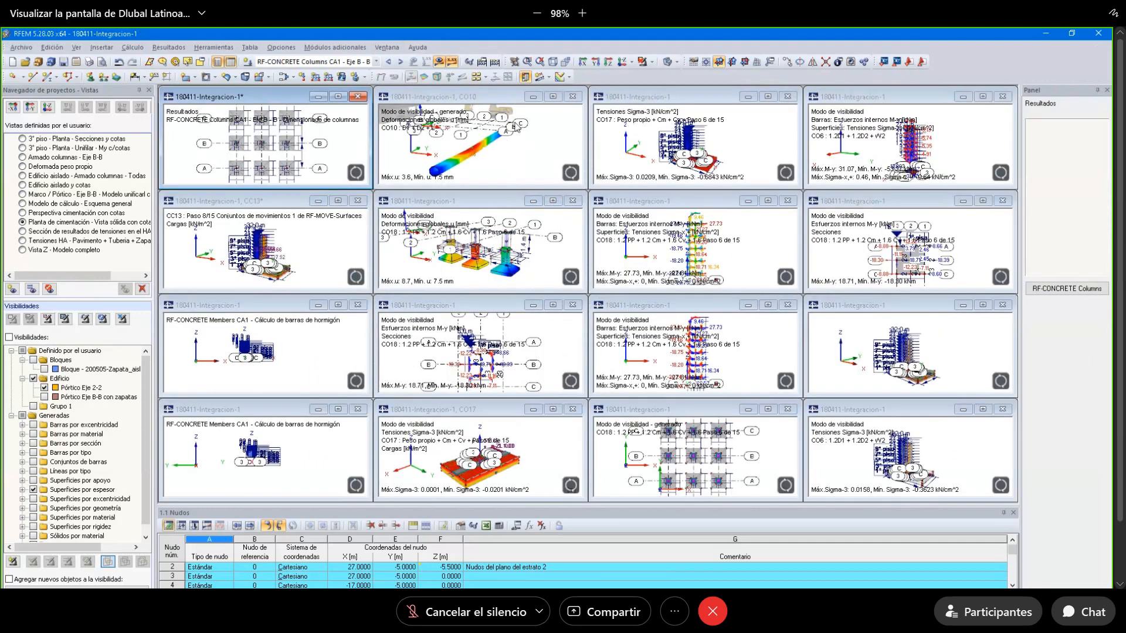
click(553, 96)
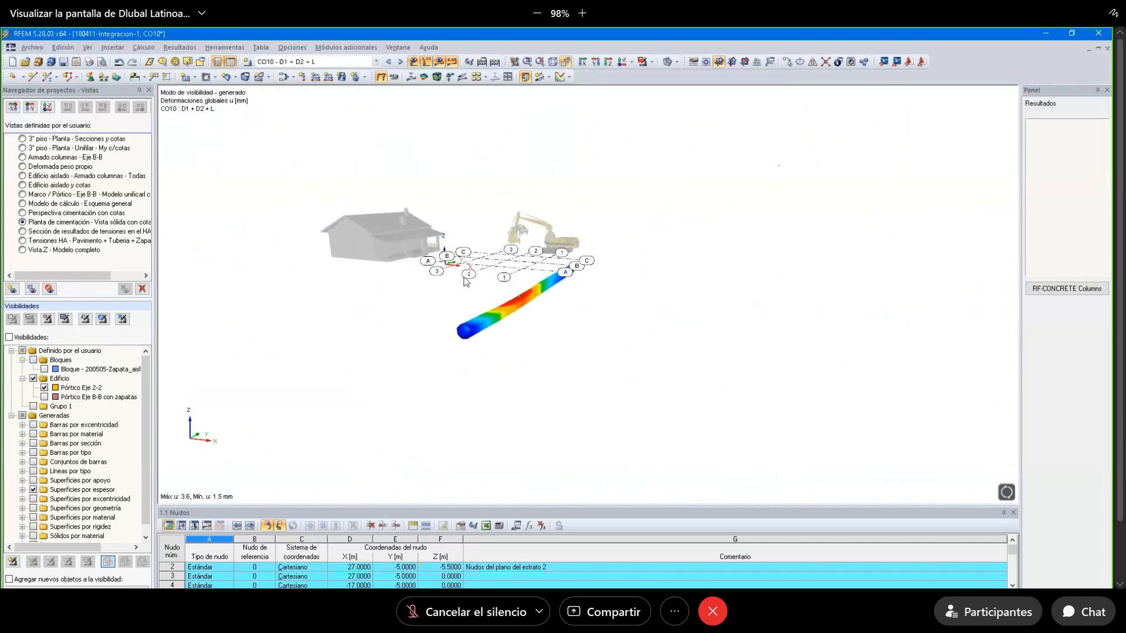
scroll(384, 264, down, 5)
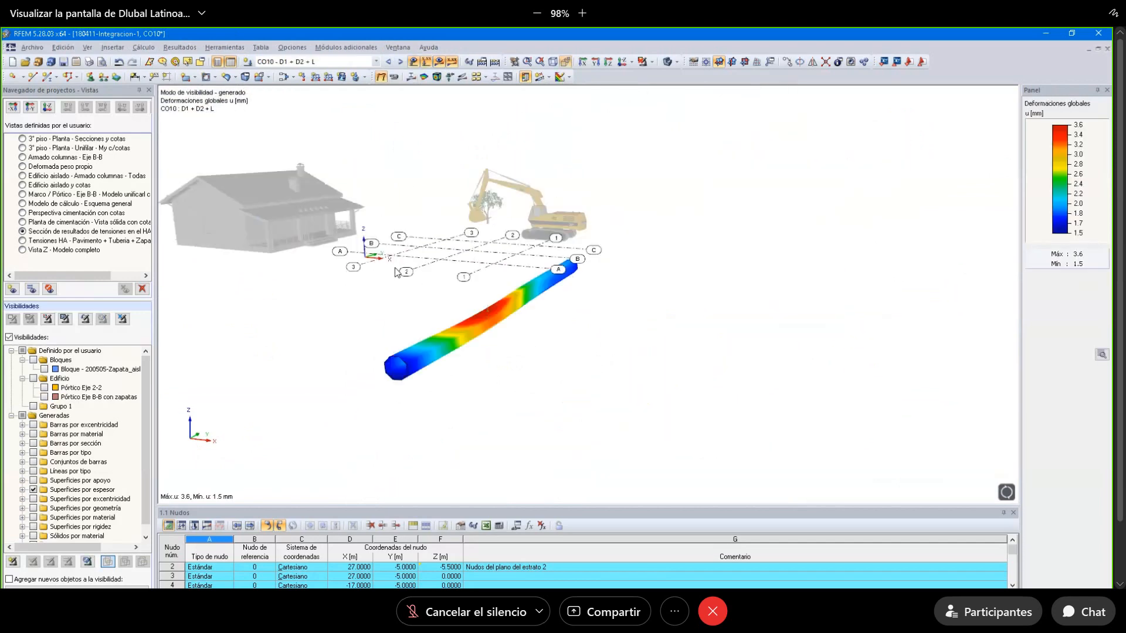
scroll(543, 298, up, 3)
middle_drag(543, 298, 565, 299)
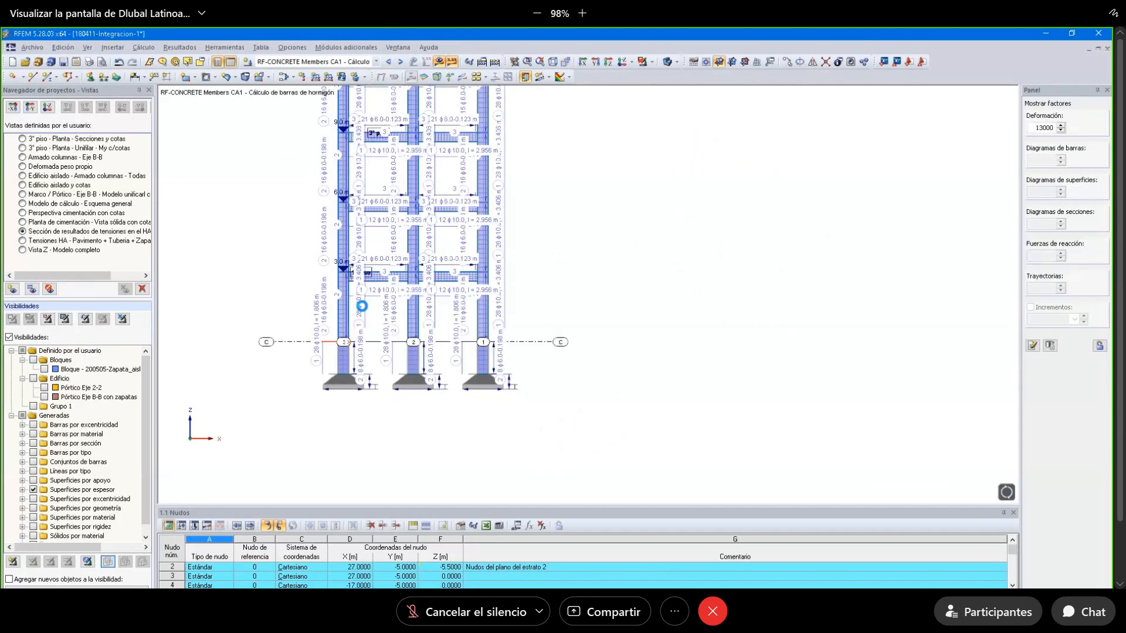
Inspect the RF-CONCRETE Members CA1 reinforcement of the columns and beams along axis C, down to the footings.
scroll(362, 305, up, 5)
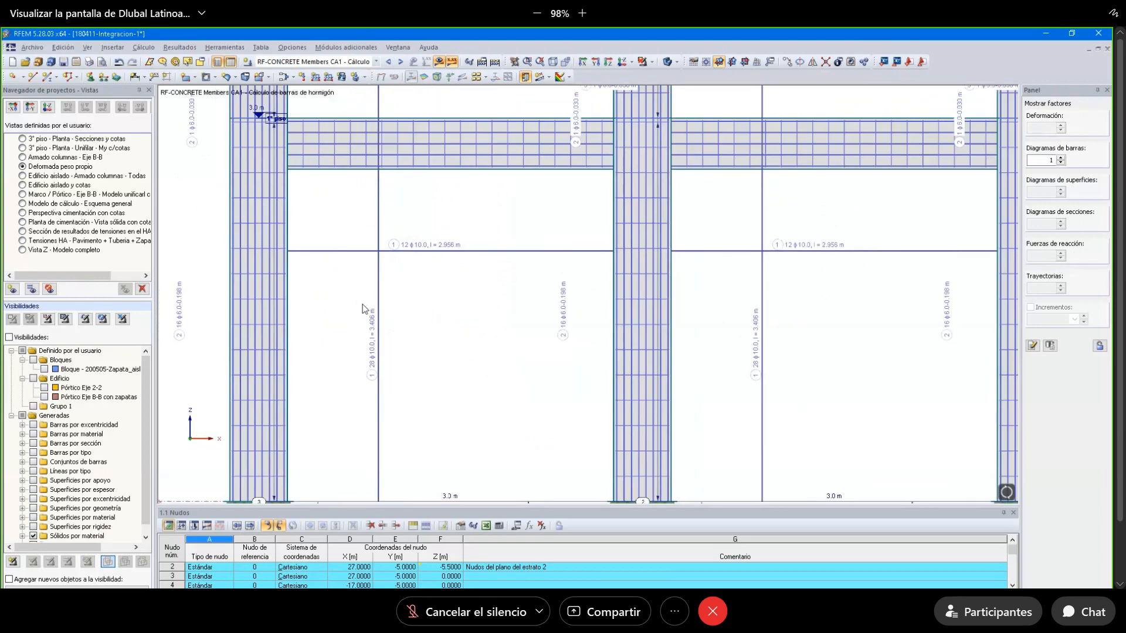
scroll(362, 305, down, 5)
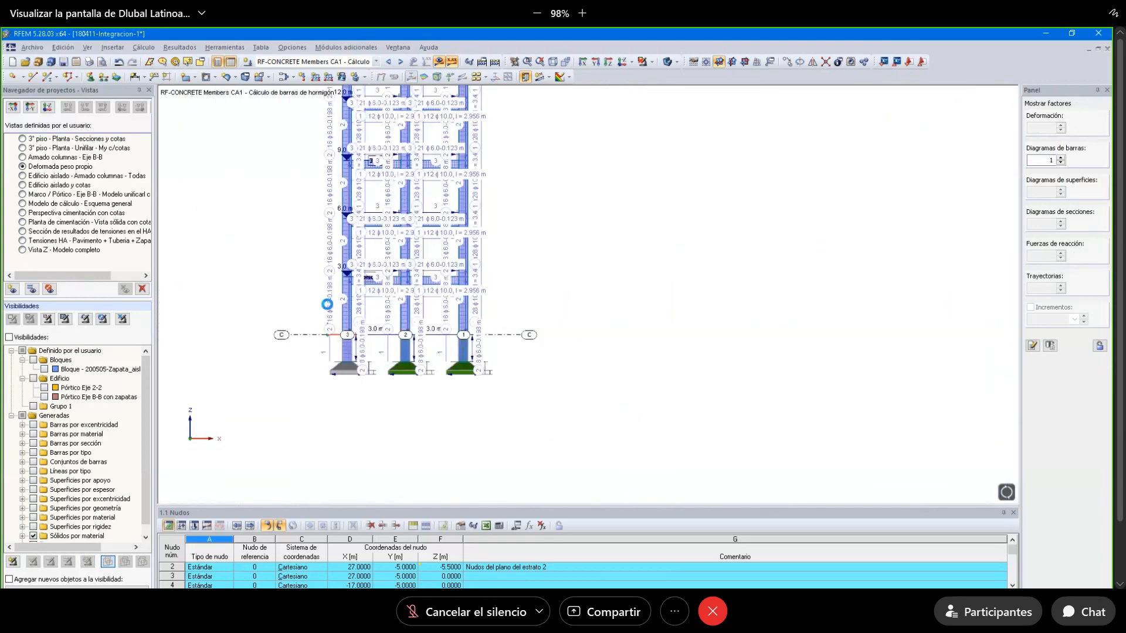
scroll(327, 304, up, 5)
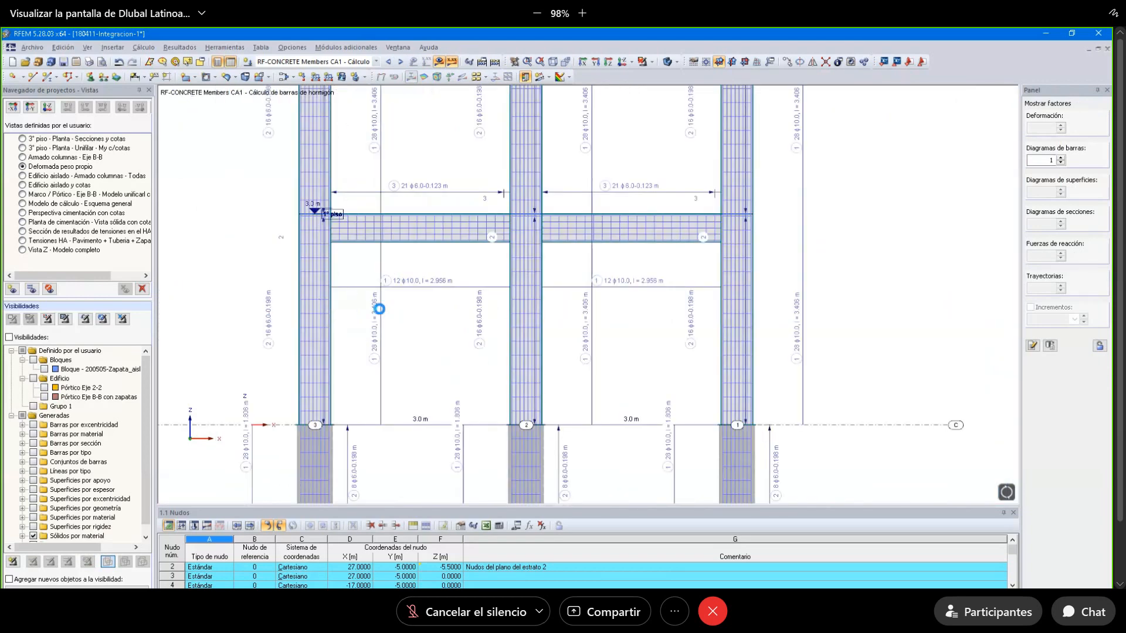
scroll(368, 309, down, 5)
scroll(368, 309, up, 5)
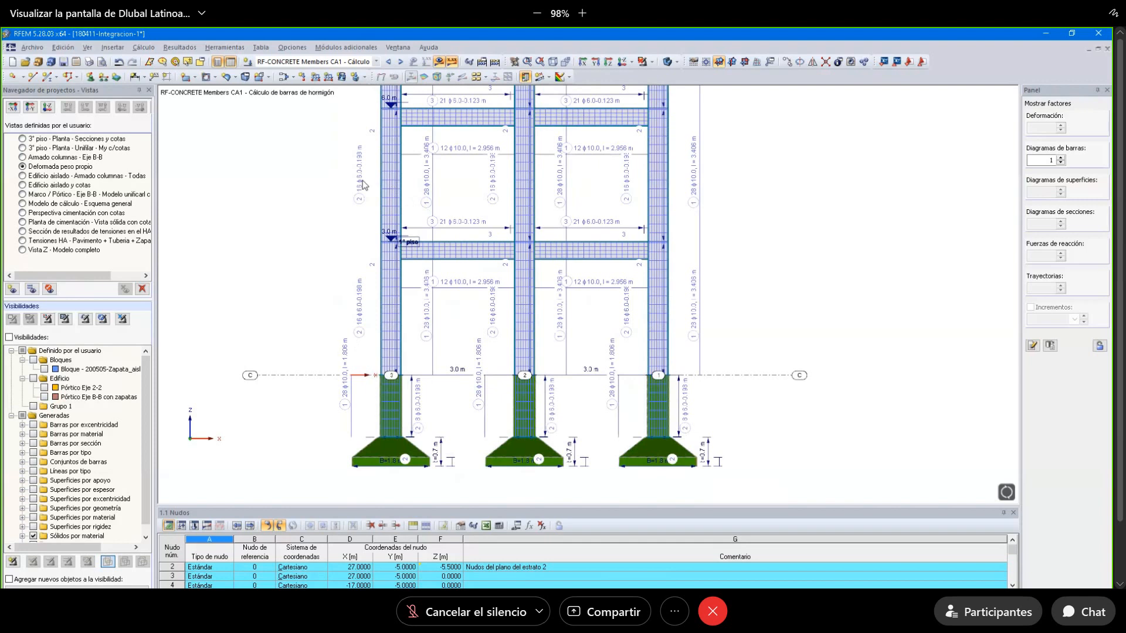
Tile the windows vertically, then maximize and inspect the three footings' global deformations for load combination CO18.
click(405, 51)
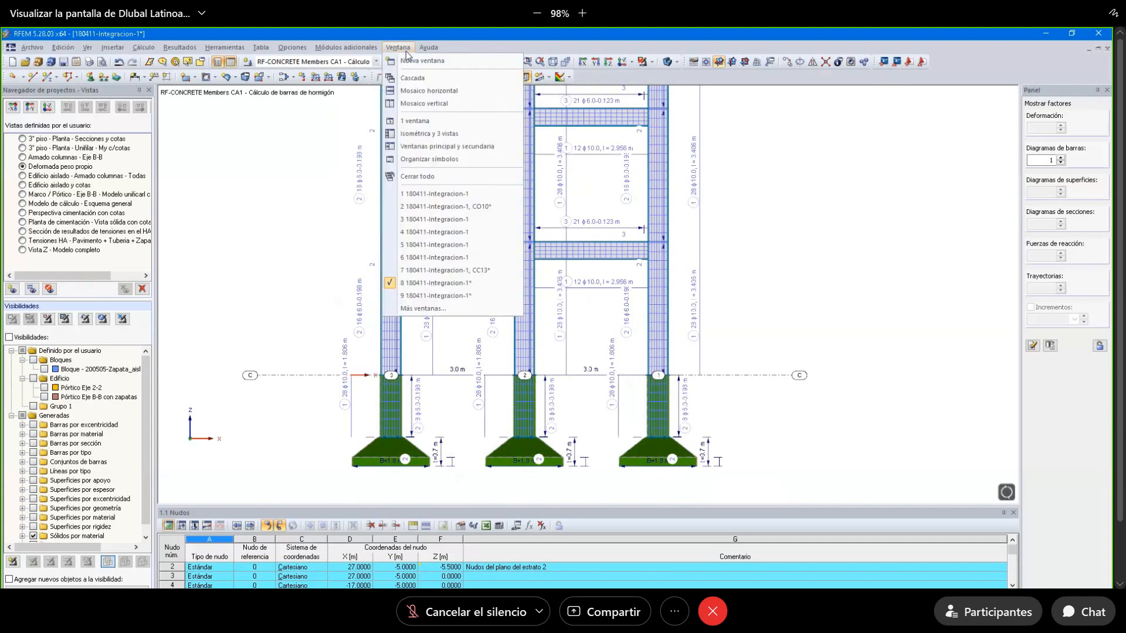
click(415, 106)
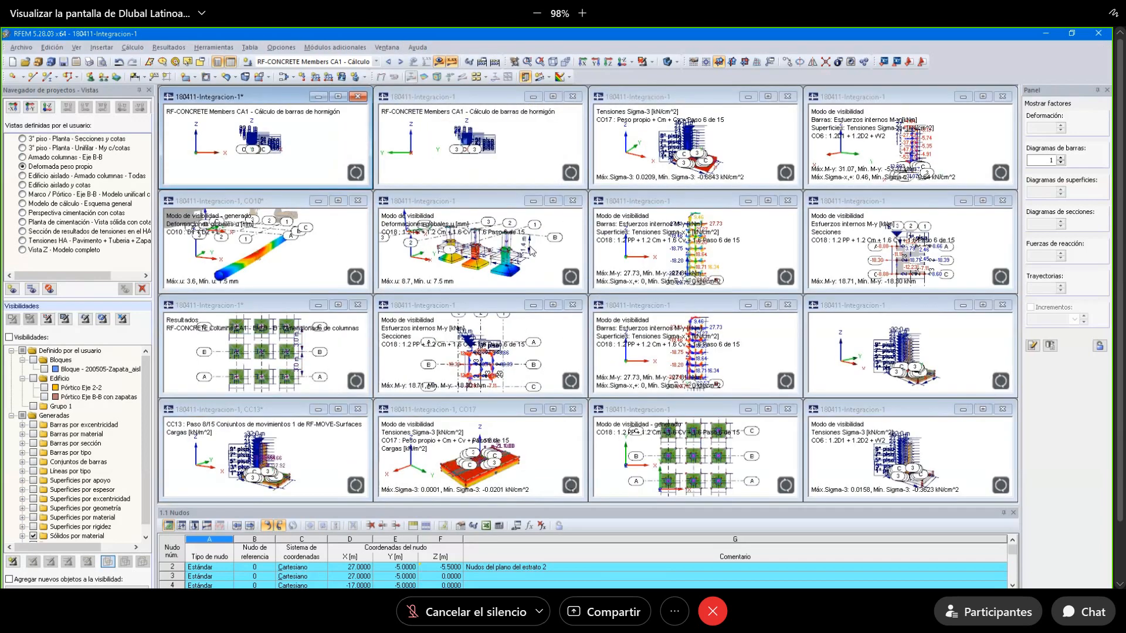
click(553, 201)
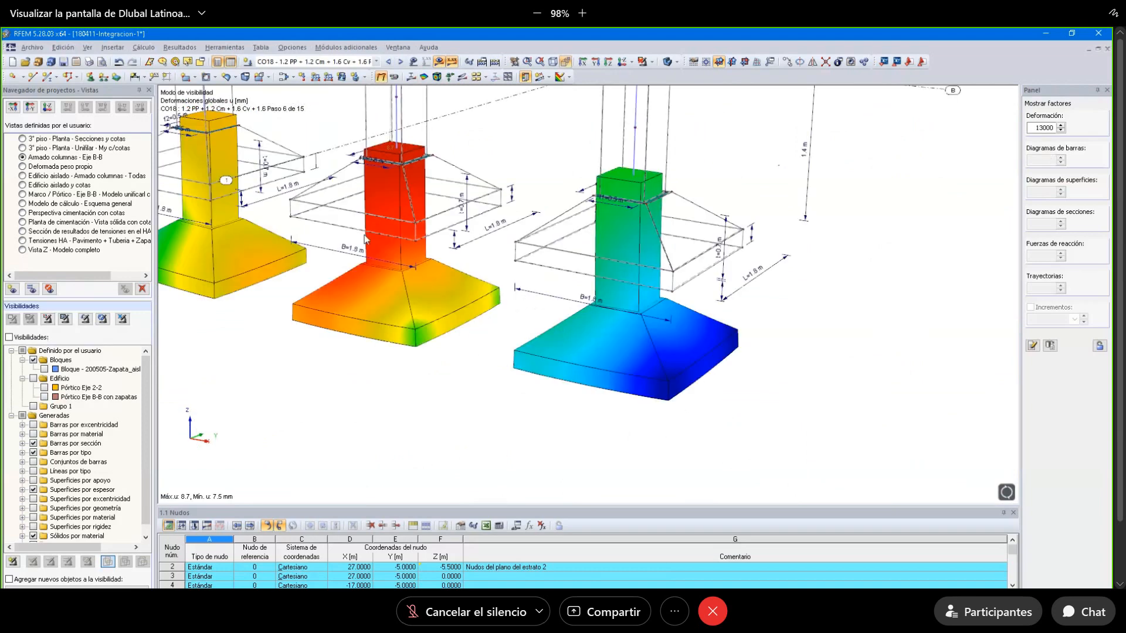
middle_drag(366, 240, 531, 381)
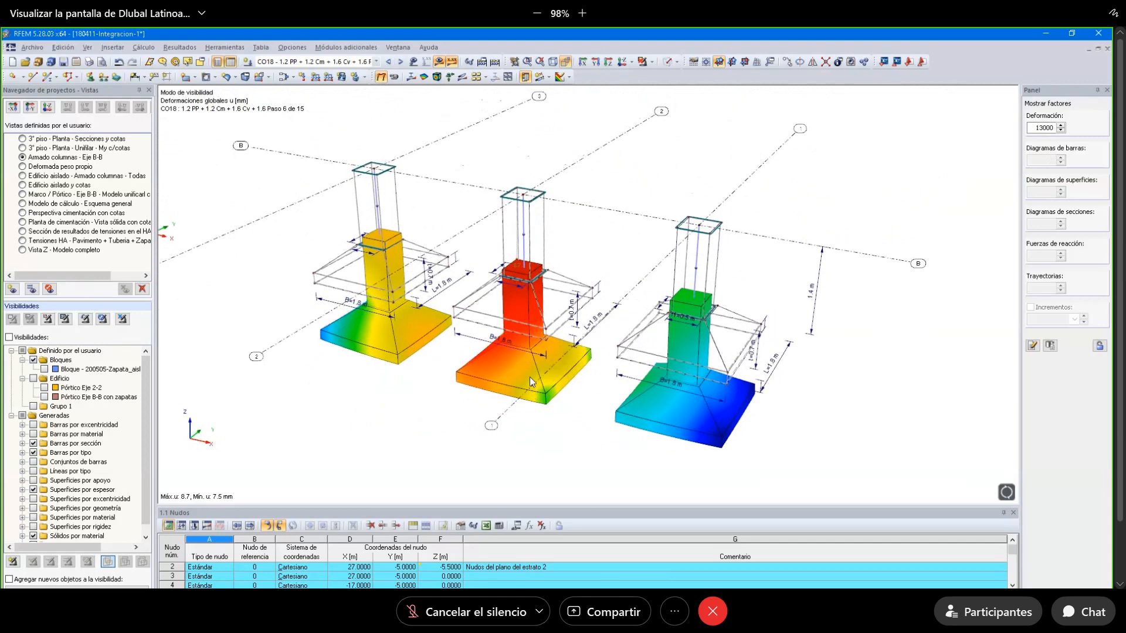
Tile the windows vertically again, then maximize and inspect the third-floor plan with the M-y internal forces for CO18.
click(398, 48)
click(417, 105)
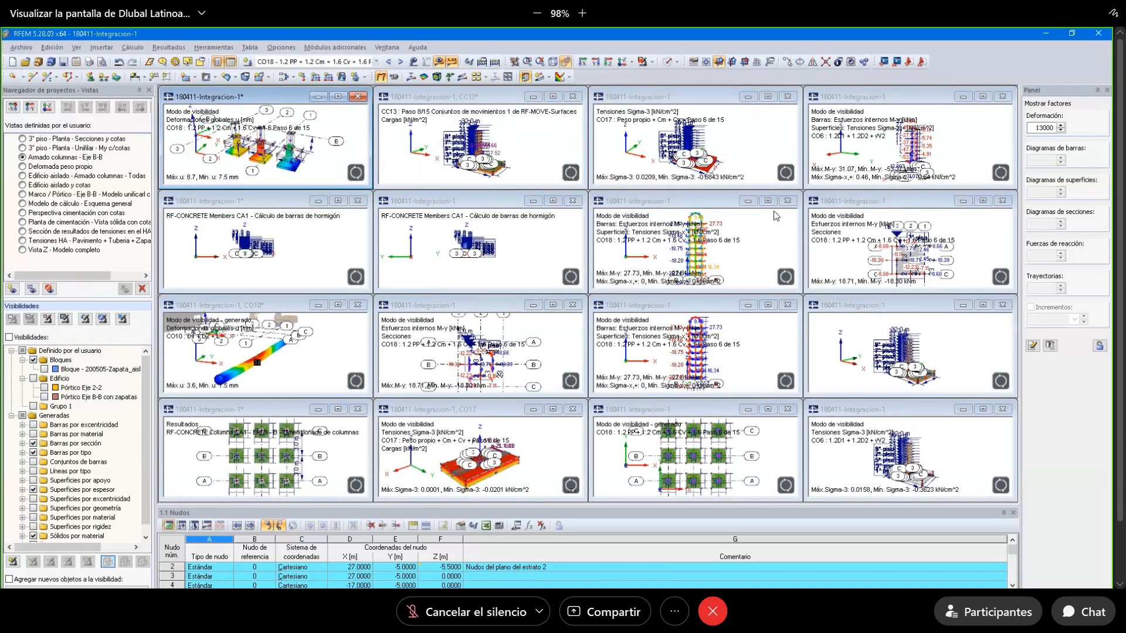
click(982, 201)
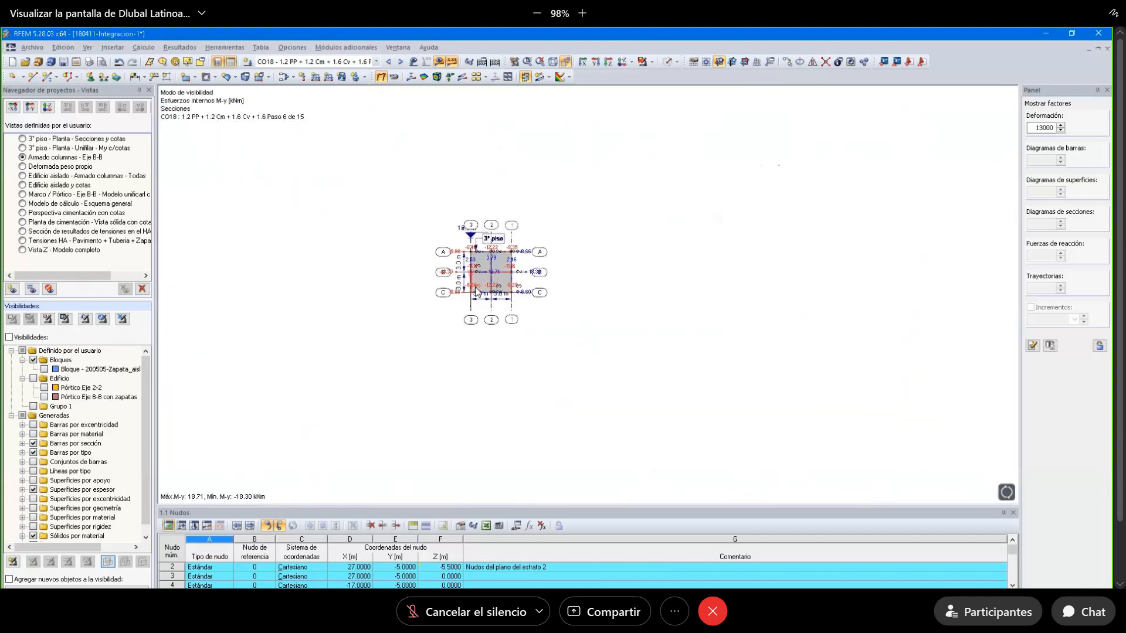
scroll(476, 292, up, 5)
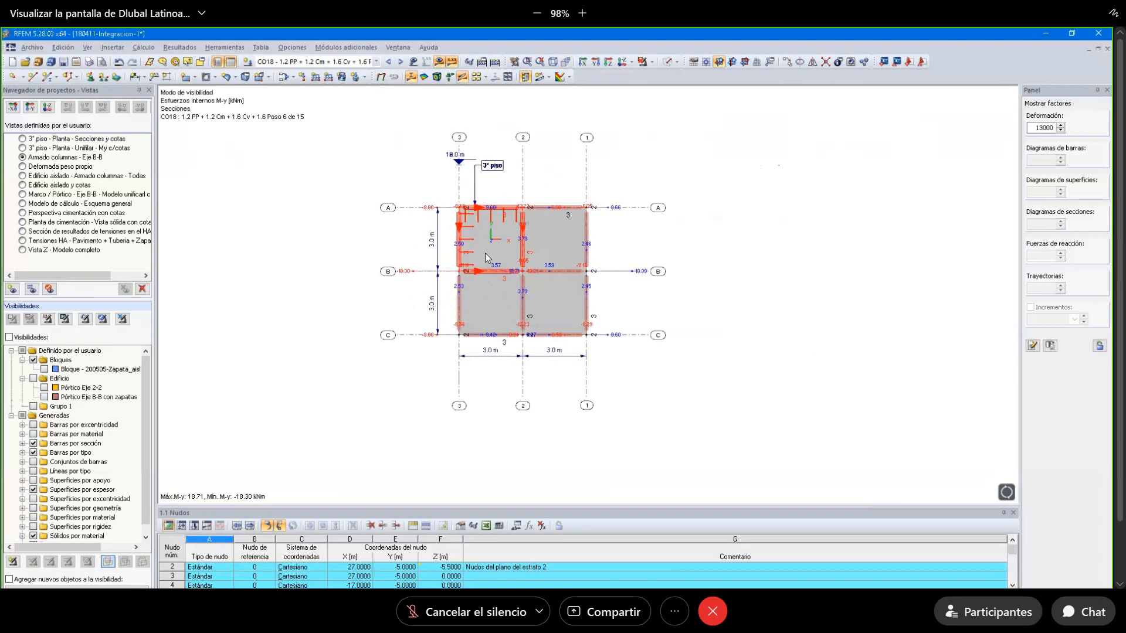
scroll(484, 253, up, 6)
scroll(484, 253, down, 2)
scroll(840, 288, down, 3)
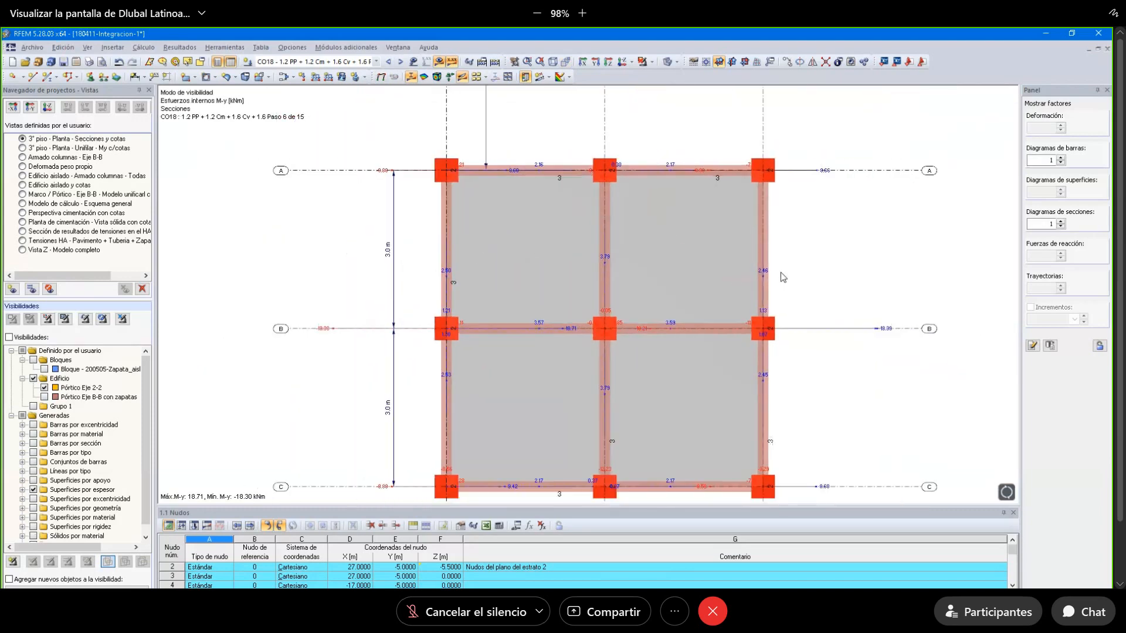
Hide the results on the third-floor plan and leave all model windows tiled vertically.
click(440, 62)
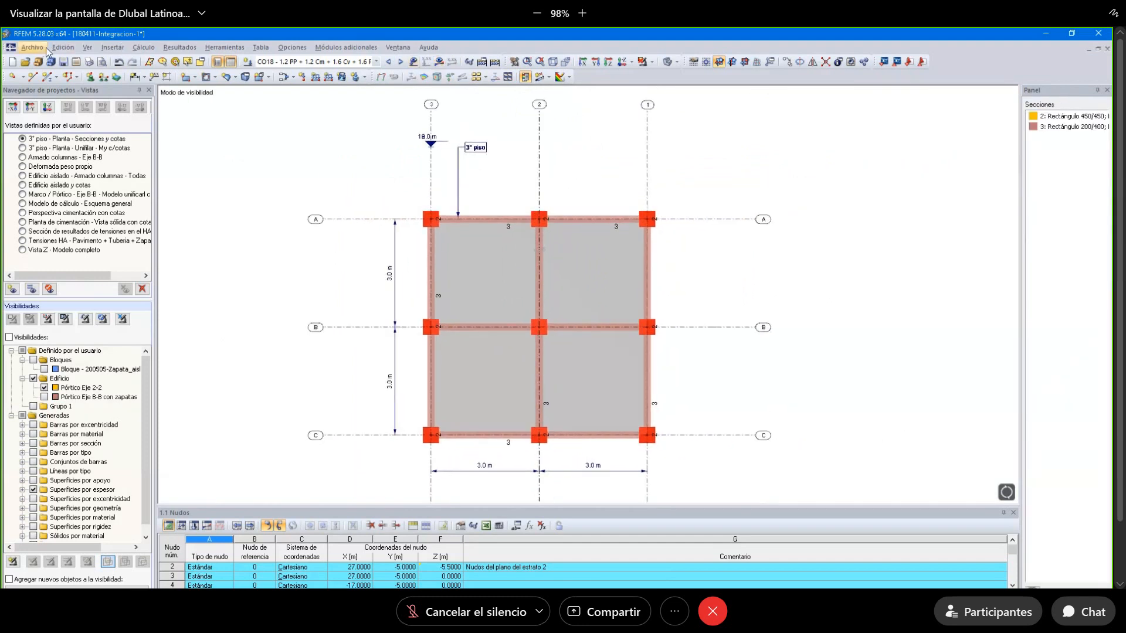
click(398, 47)
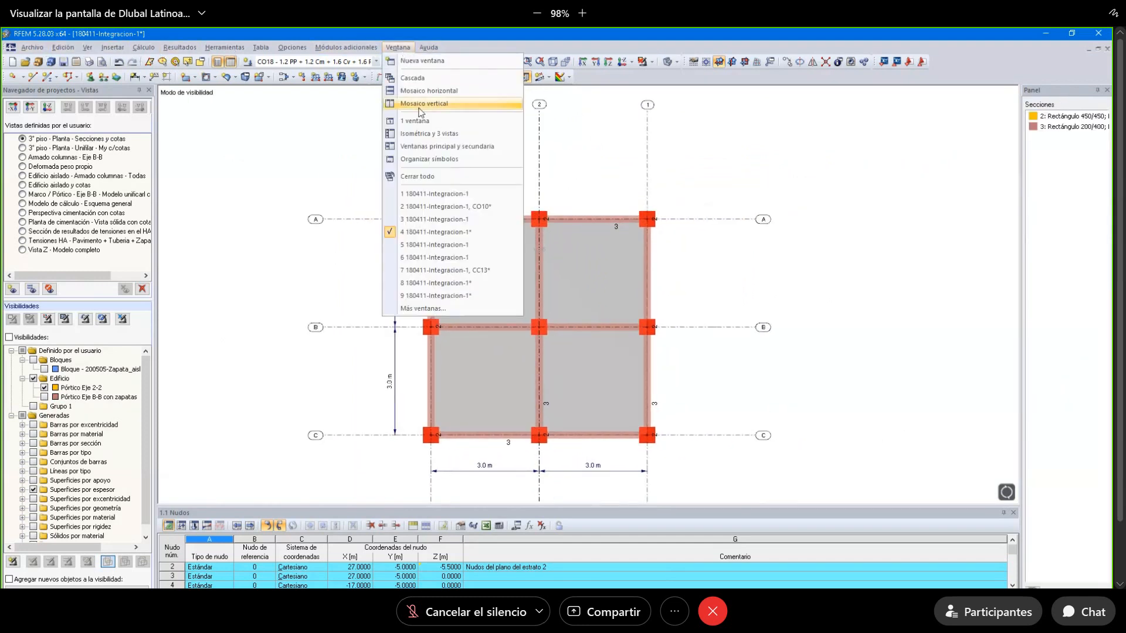
click(411, 97)
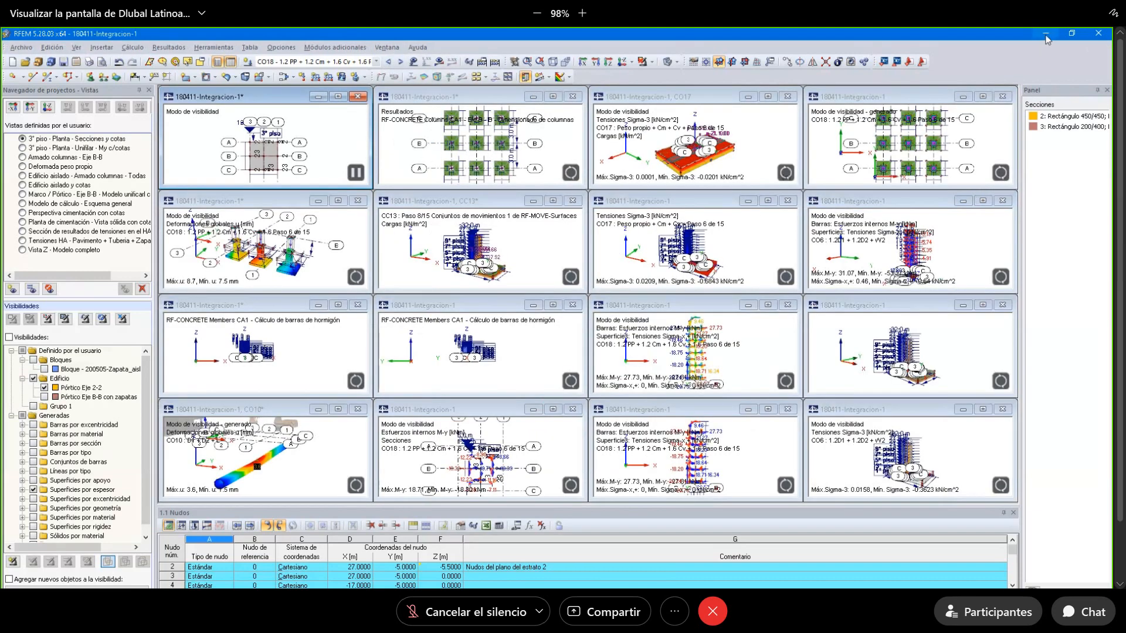
click(1045, 35)
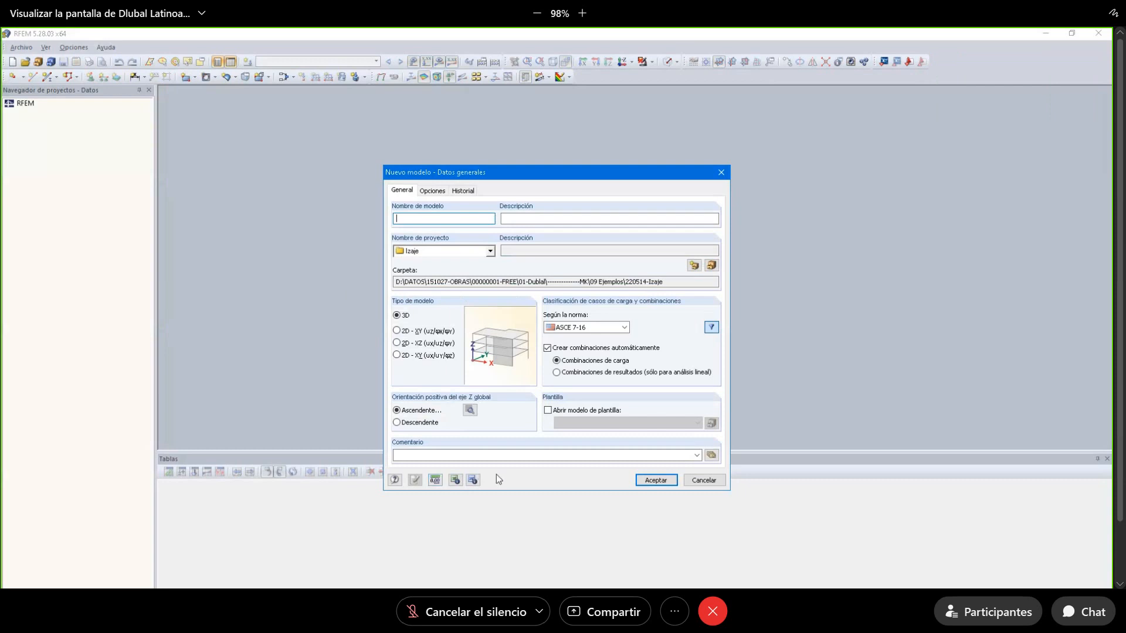
Check the local z-axis orientation and create the 3D model 220601-Tubo48 in the Ejemplos project.
click(471, 411)
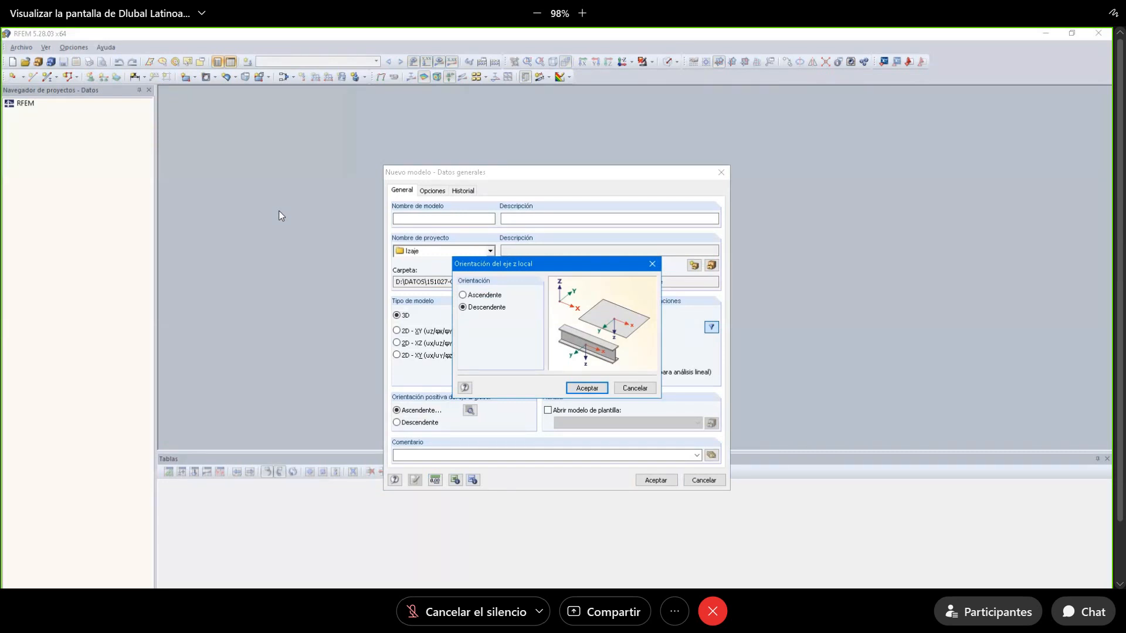
click(634, 388)
click(490, 251)
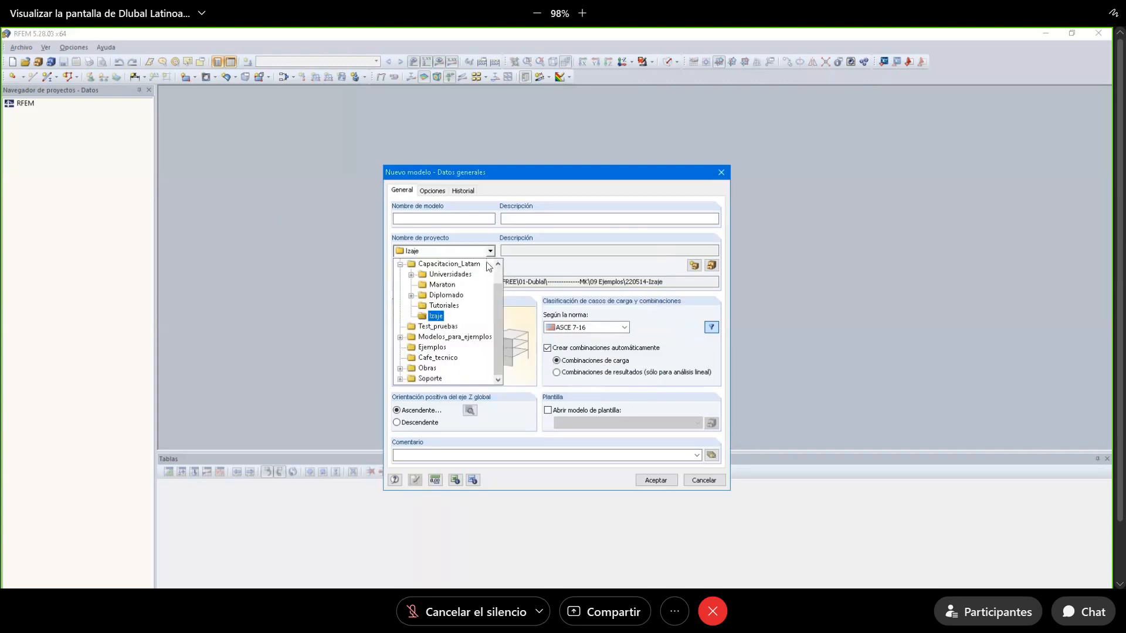
click(432, 347)
click(426, 218)
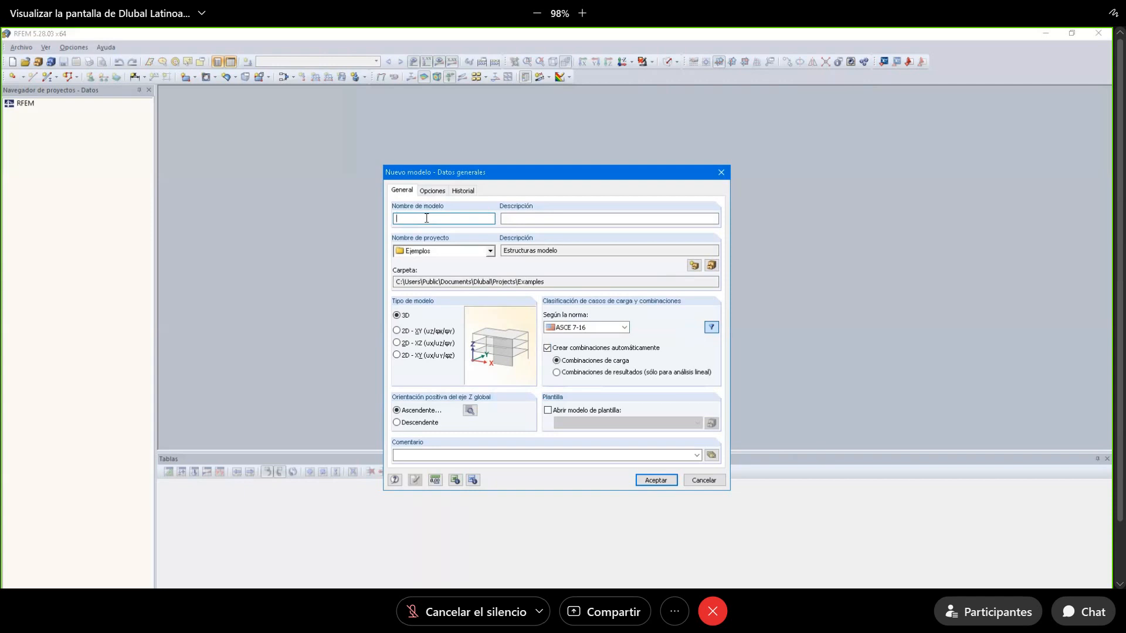
text(220601-)
text(Tubo48)
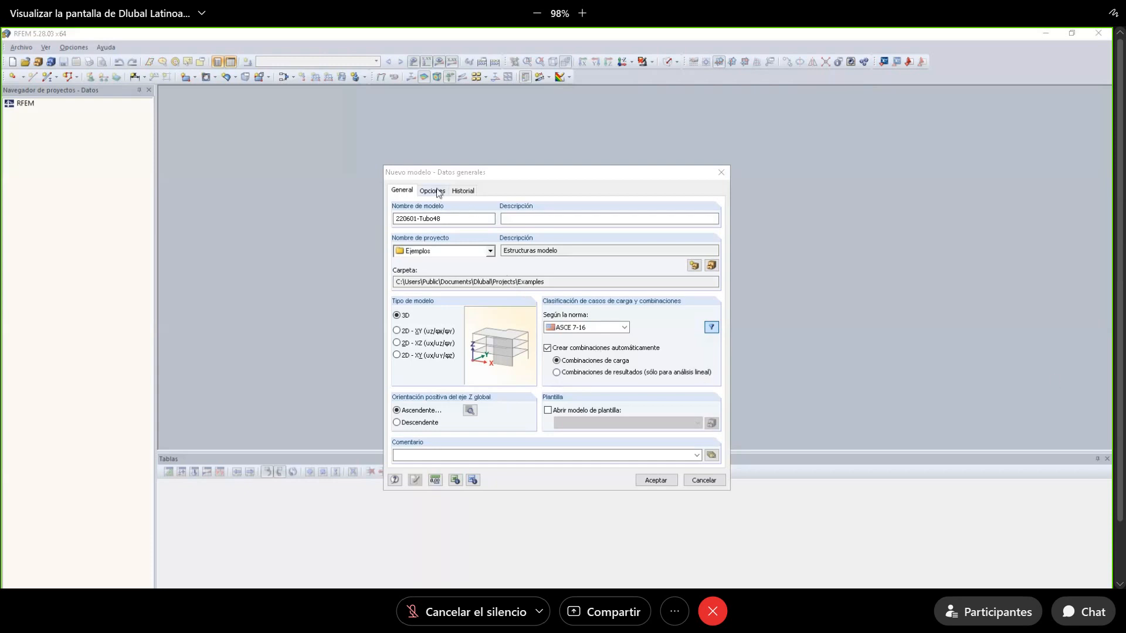
click(656, 480)
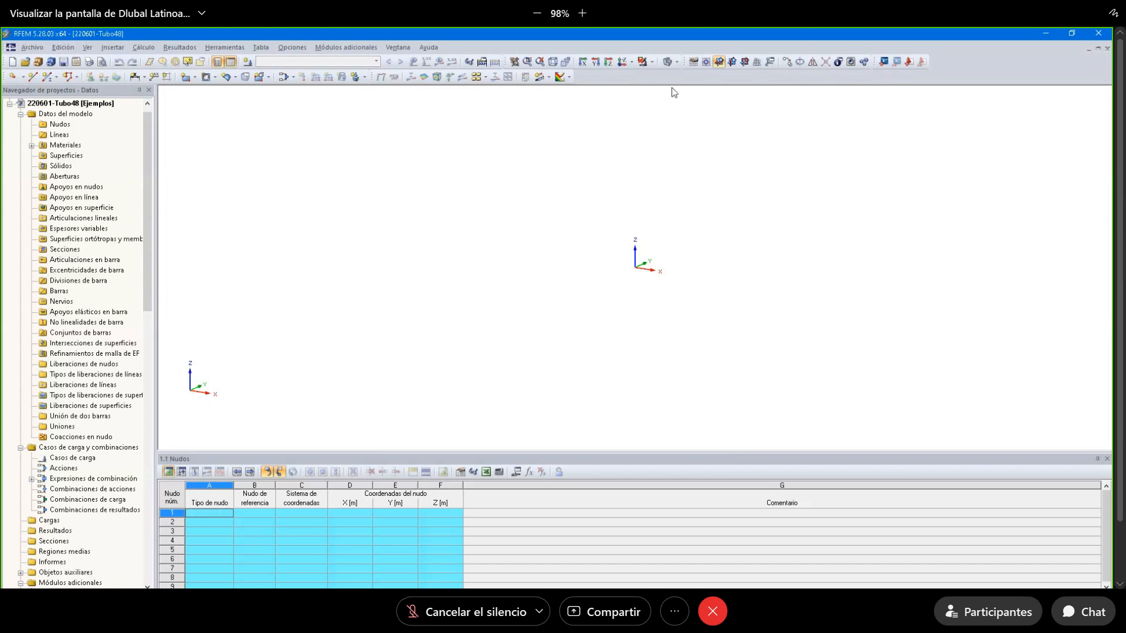
Show the work plane's grid and view it in perspective from a rotated angle.
click(734, 70)
click(745, 62)
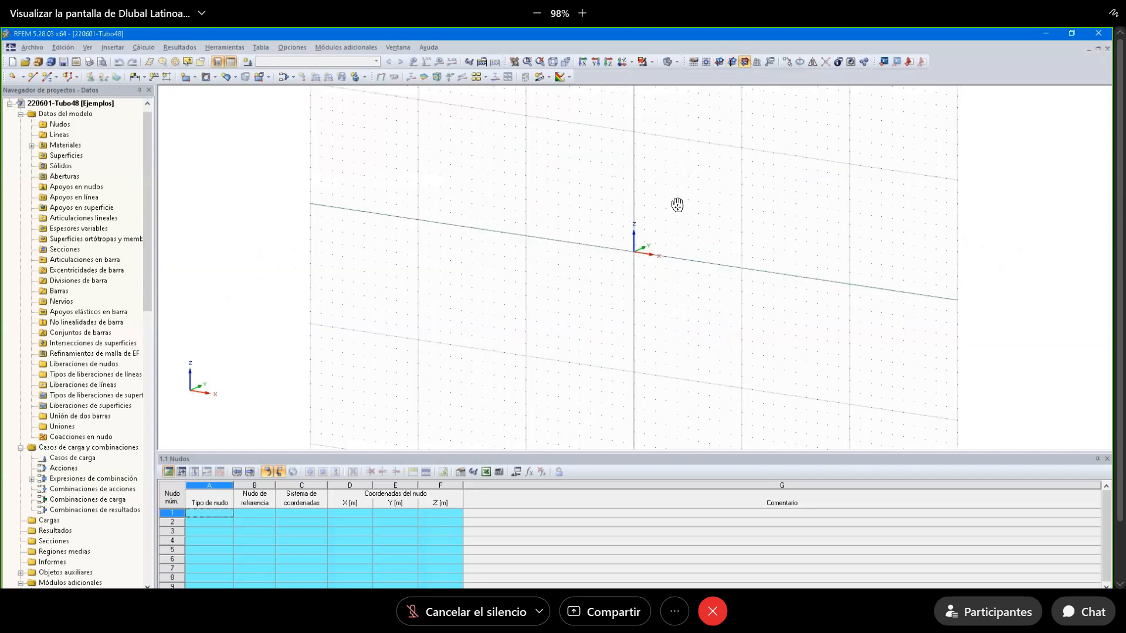
middle_drag(678, 205, 538, 204)
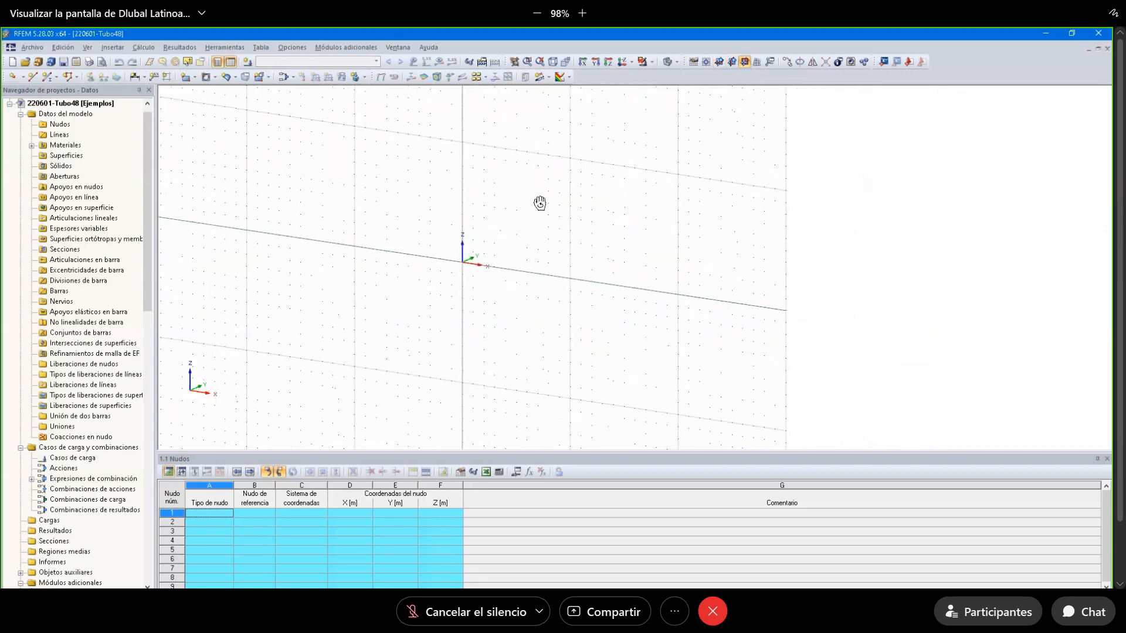
click(563, 62)
ctrl+middle_drag(542, 254, 446, 262)
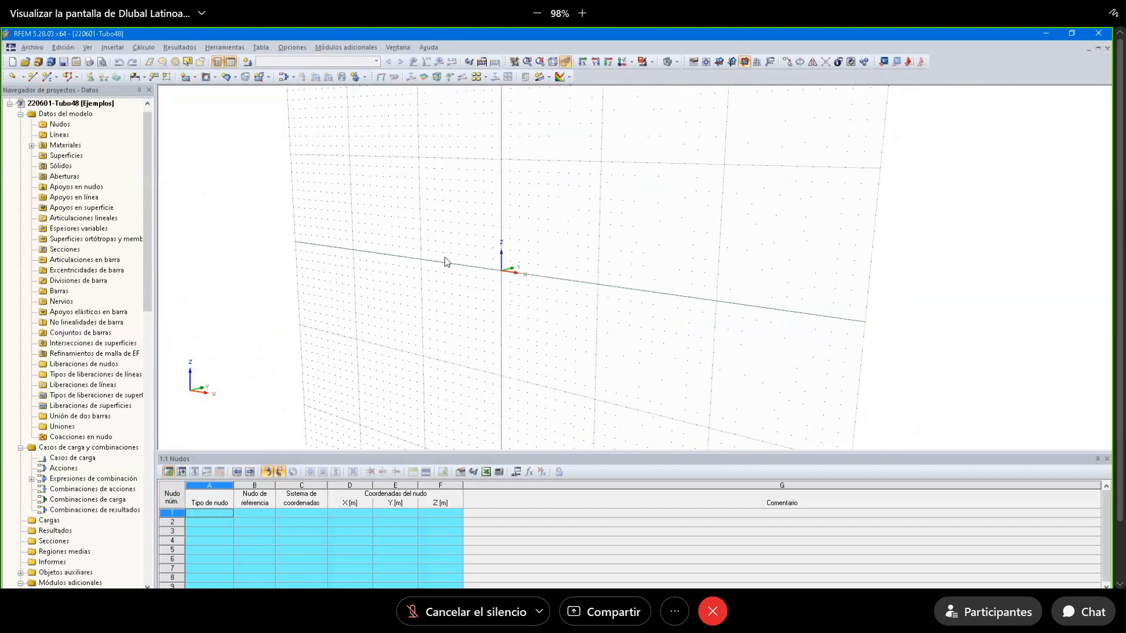
click(114, 46)
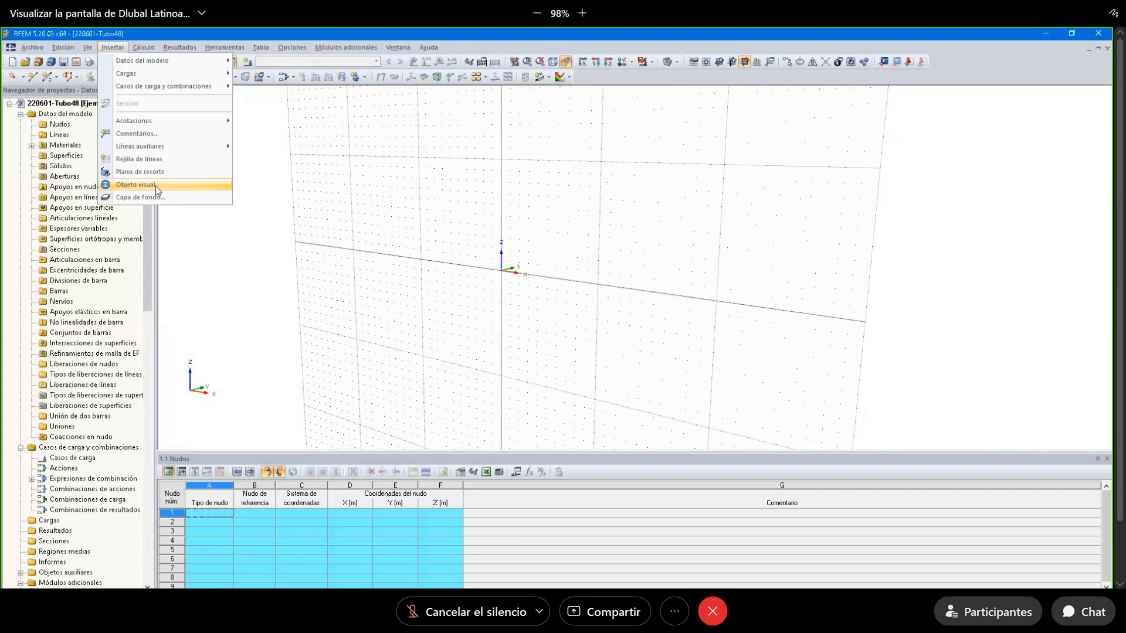
click(527, 276)
middle_drag(525, 276, 465, 302)
scroll(443, 273, down, 4)
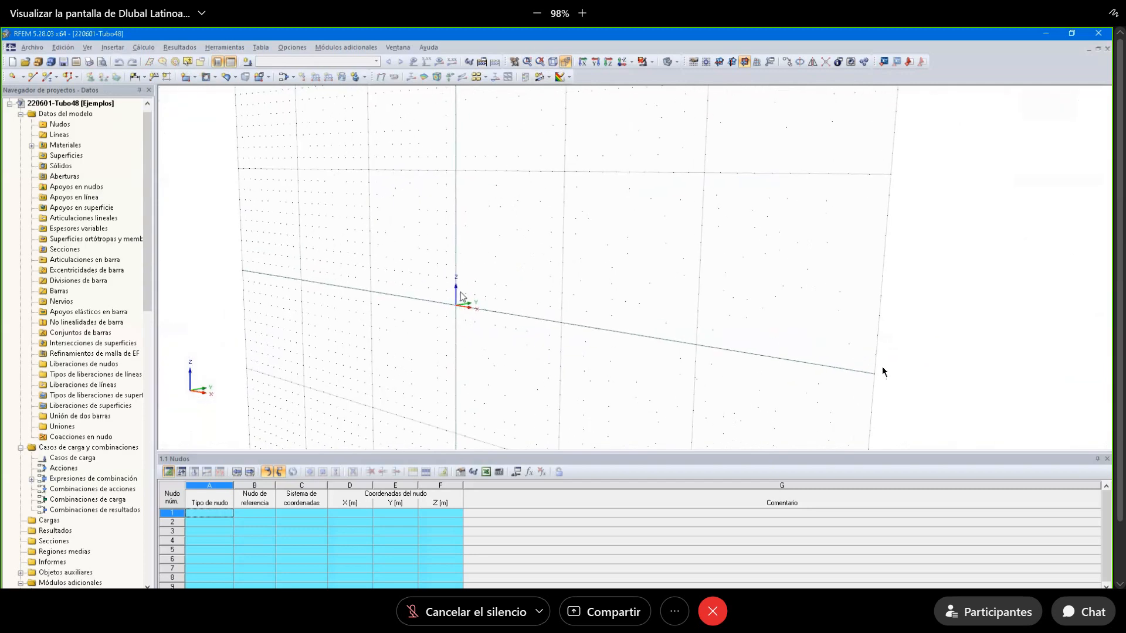
scroll(511, 305, up, 1)
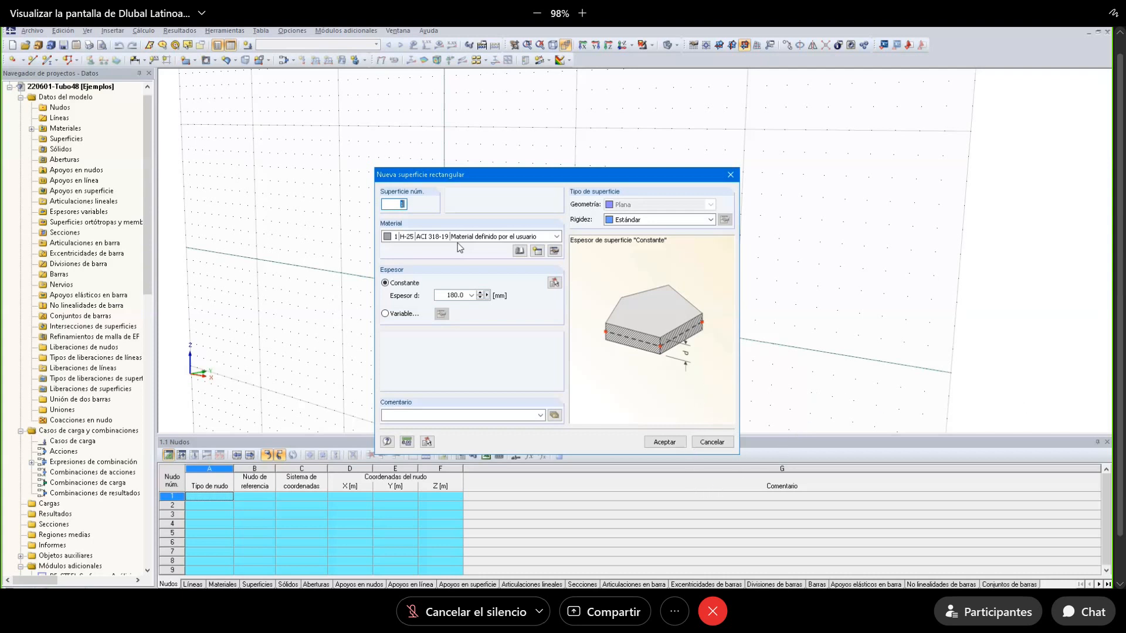
drag(522, 178, 439, 157)
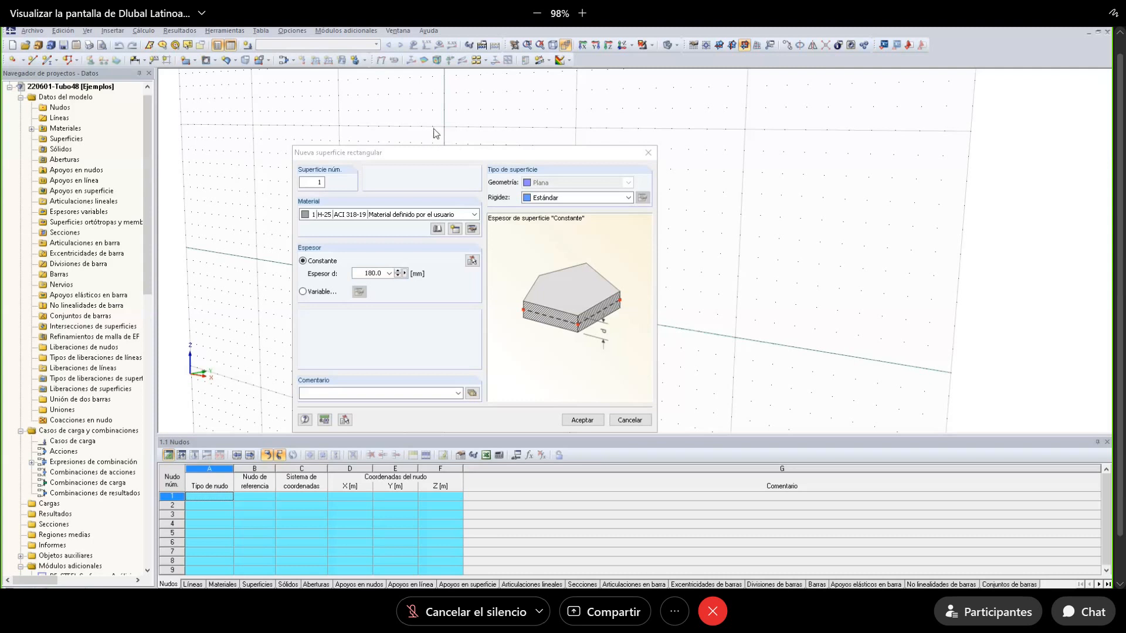
click(368, 273)
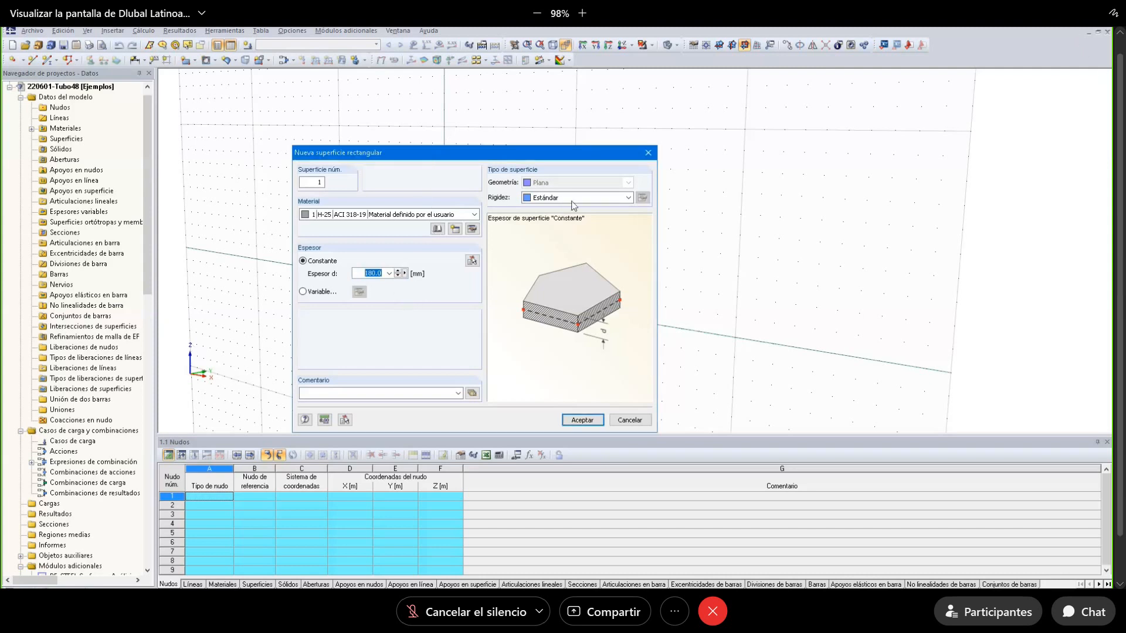
click(651, 154)
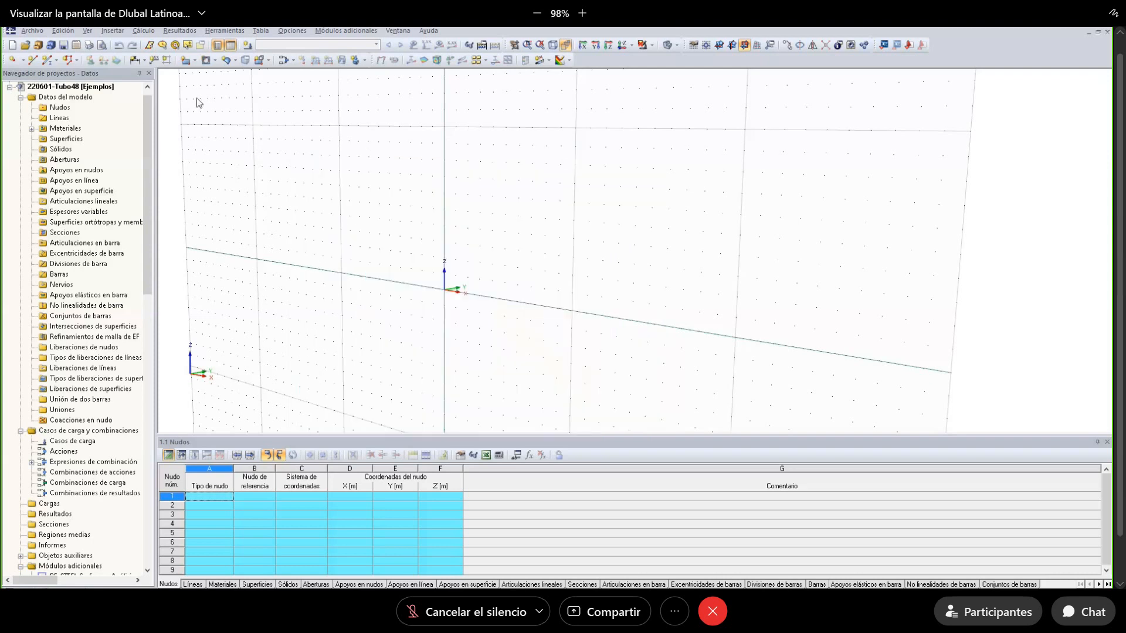
Draw a rectangular surface with Nula stiffness from the origin in the XZ plane, 10 m along X by 5 m along Z.
click(194, 62)
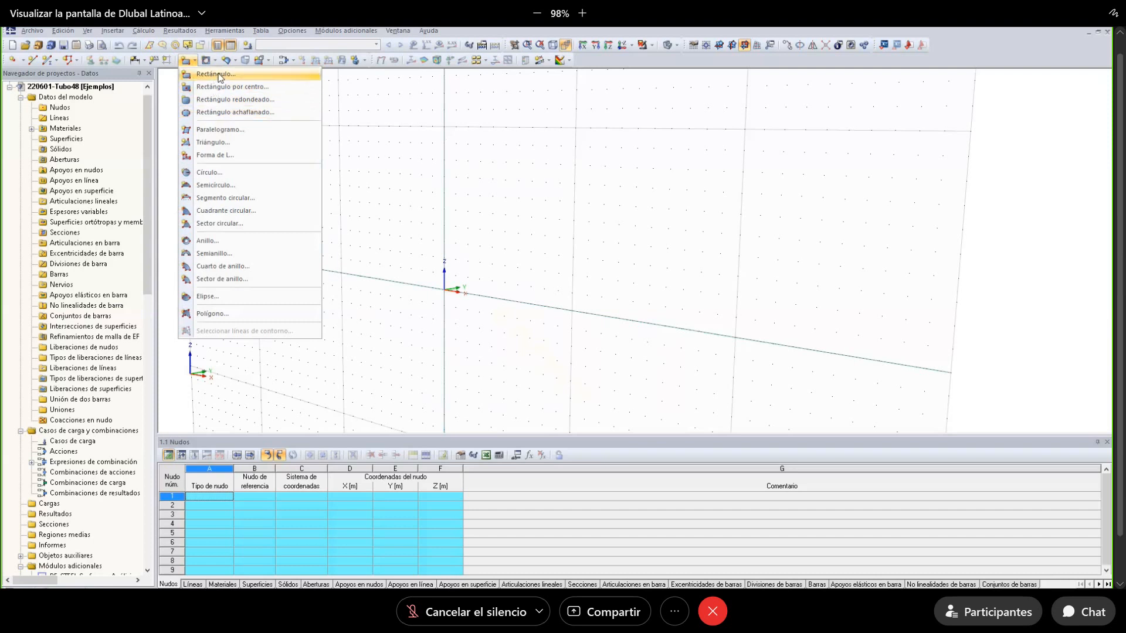
click(219, 75)
click(656, 220)
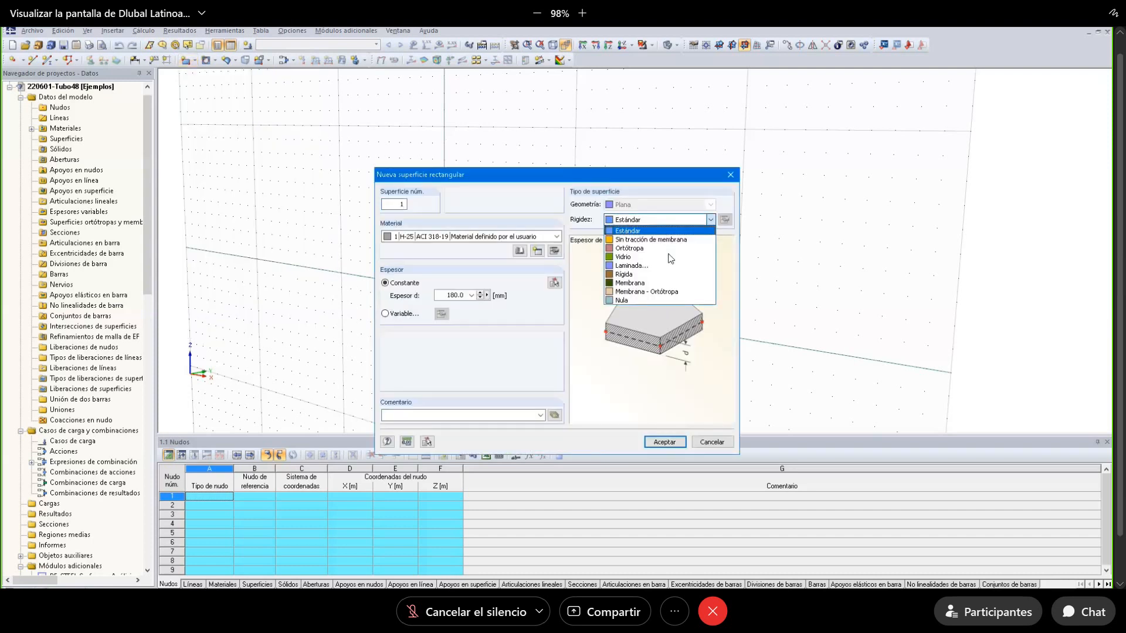
click(645, 300)
click(678, 446)
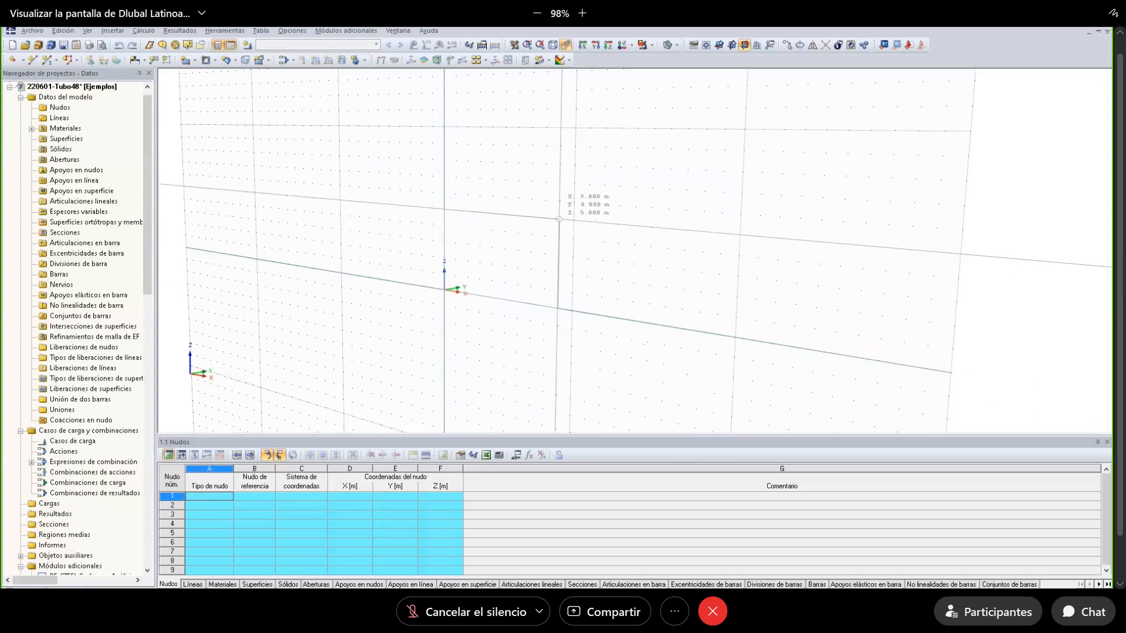
click(573, 221)
scroll(461, 272, up, 3)
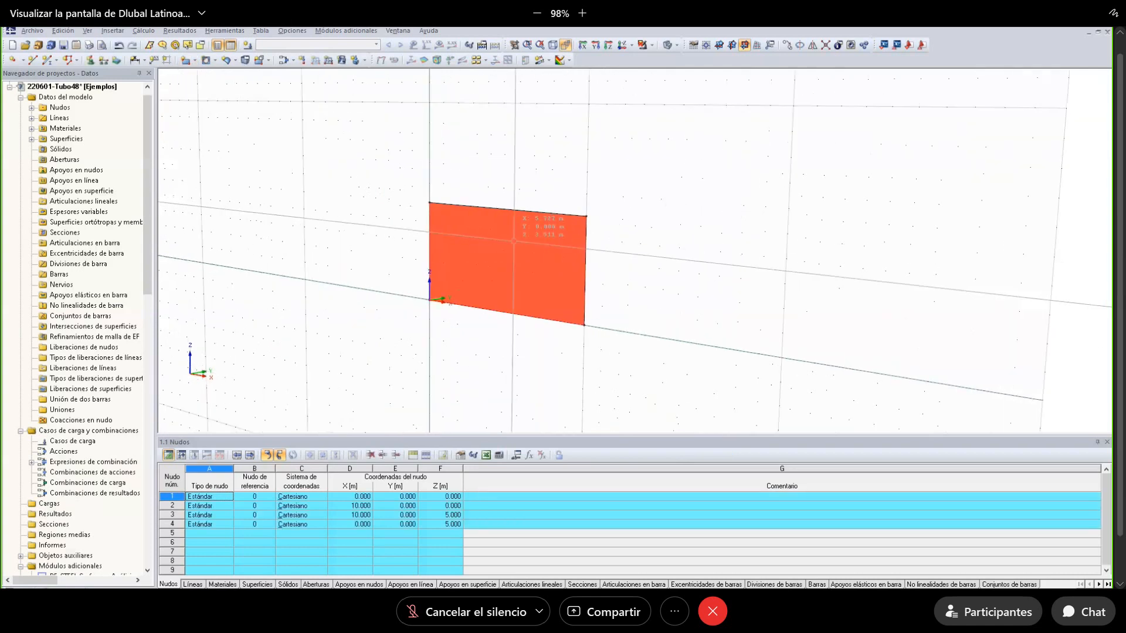
ctrl+middle_drag(462, 272, 458, 272)
right_click(312, 174)
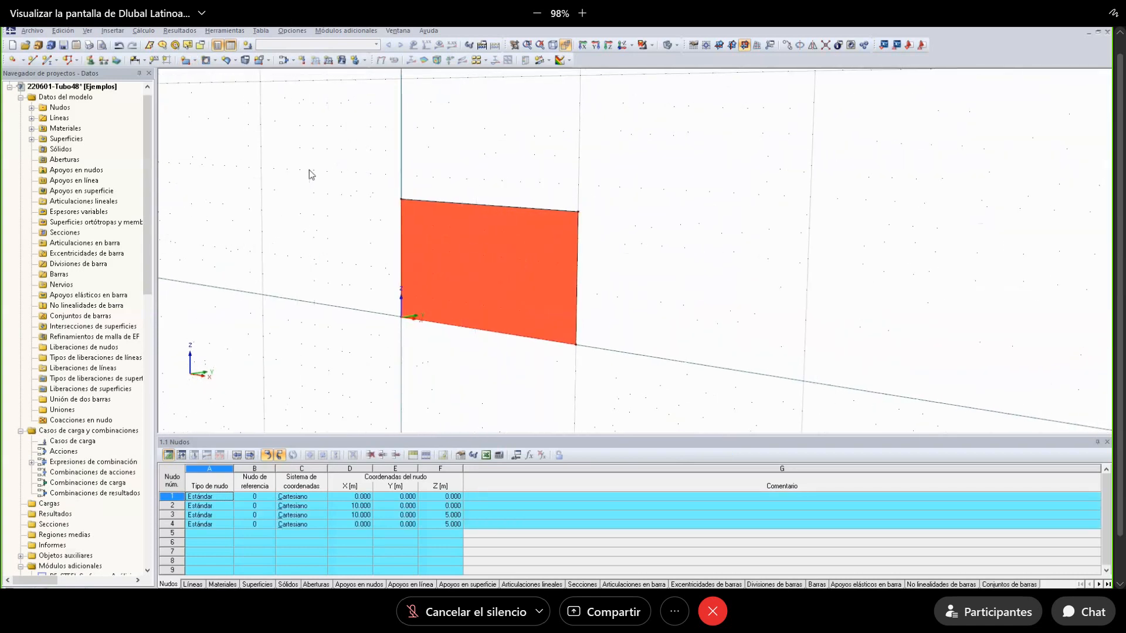
Dimension the rectangular surface's vertical edge and its bottom edge, showing units and using the second plane for the bottom dimension.
click(136, 63)
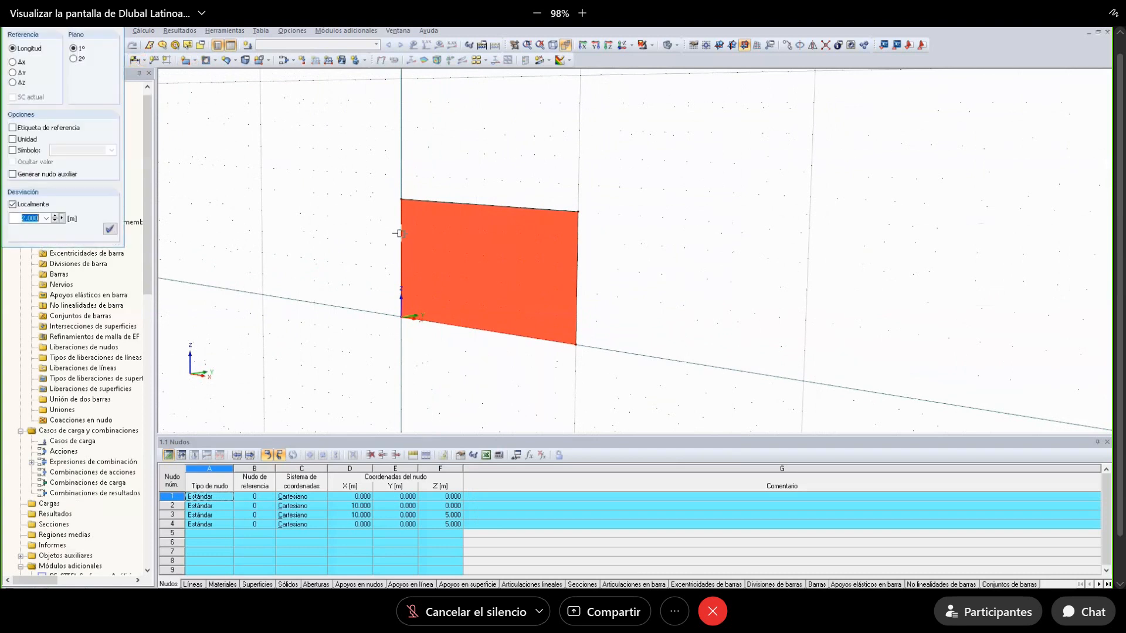
click(401, 233)
click(373, 238)
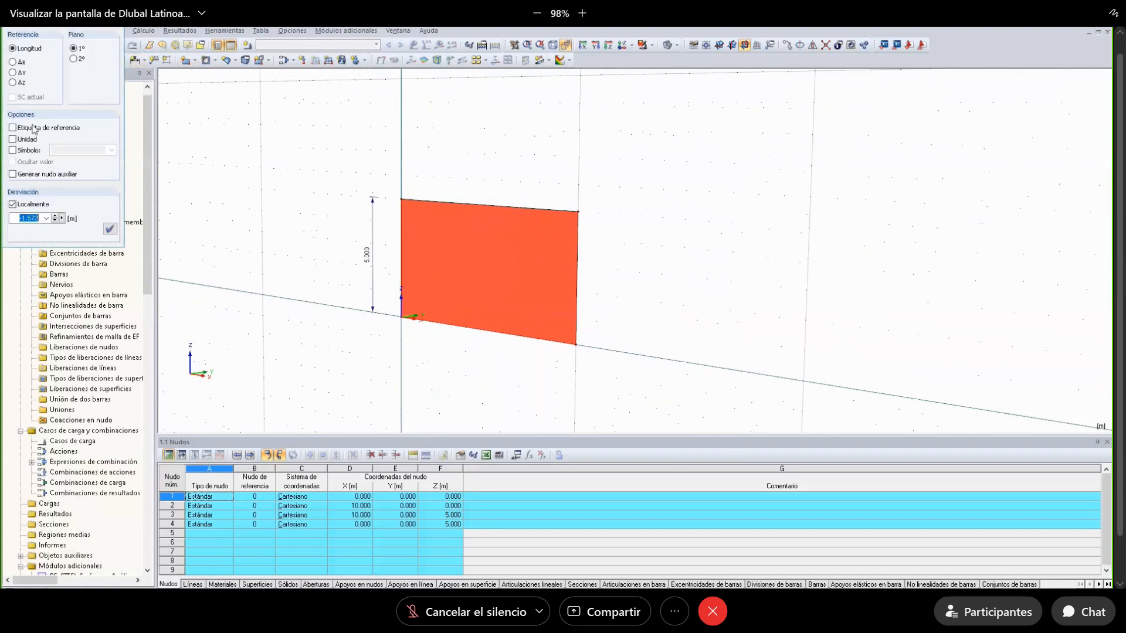
click(452, 326)
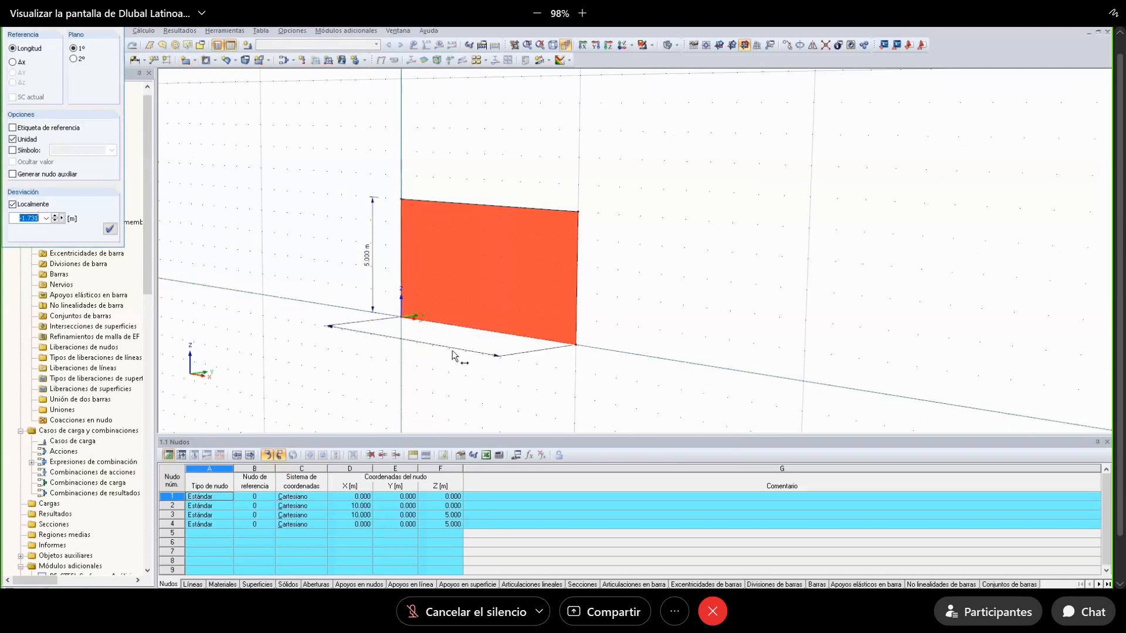
click(72, 59)
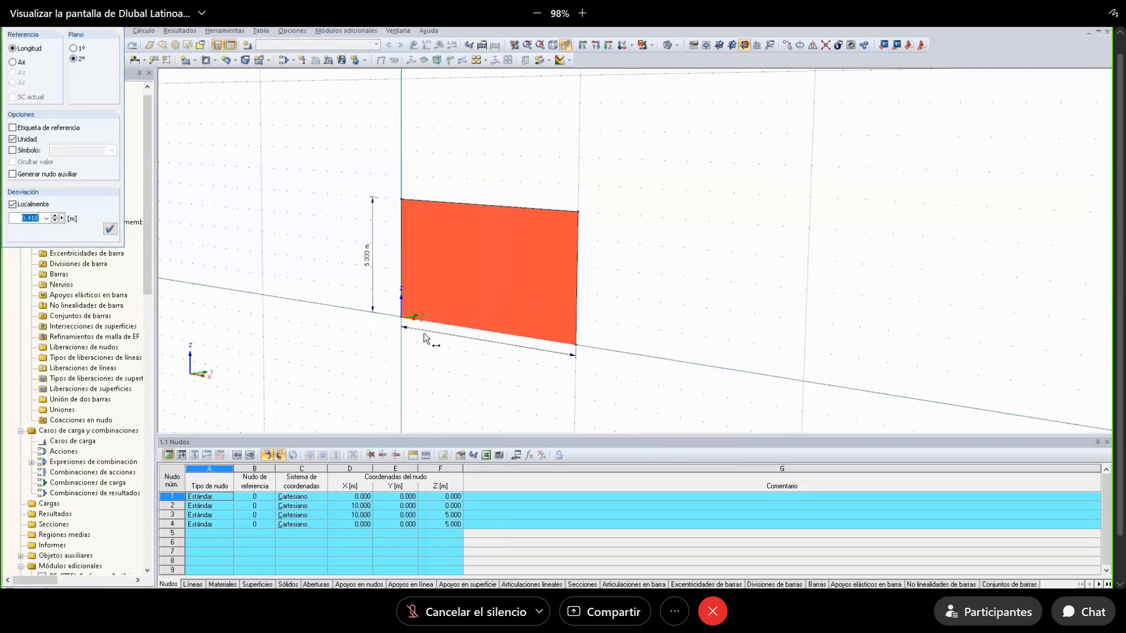
click(430, 353)
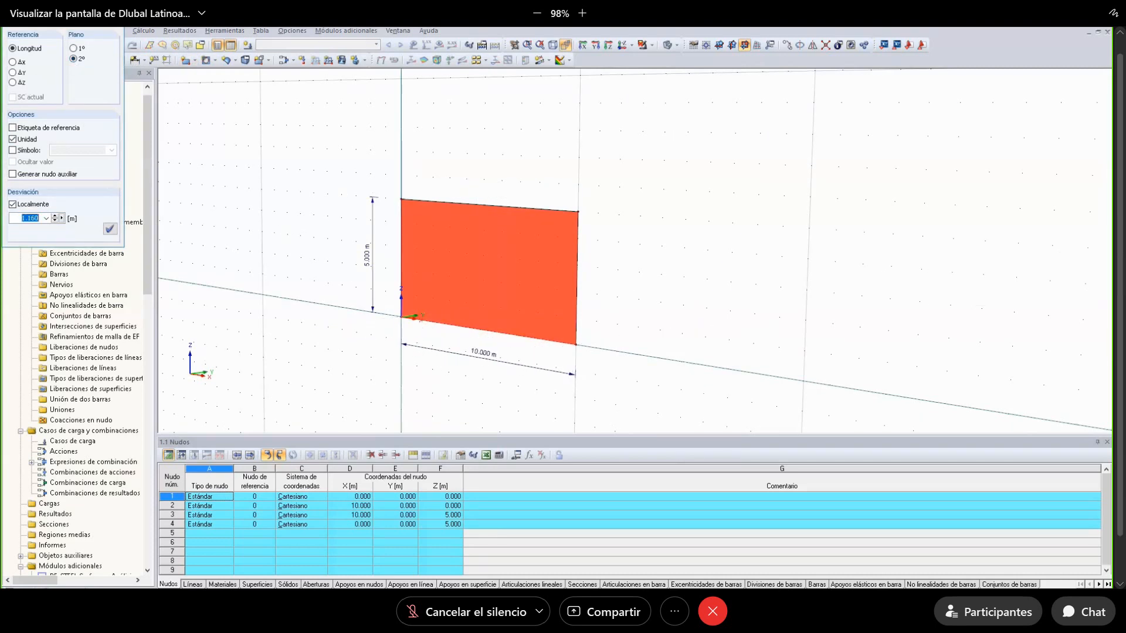
Set the decimals for dimension lengths to 1 in the units and decimals settings.
click(292, 30)
click(327, 62)
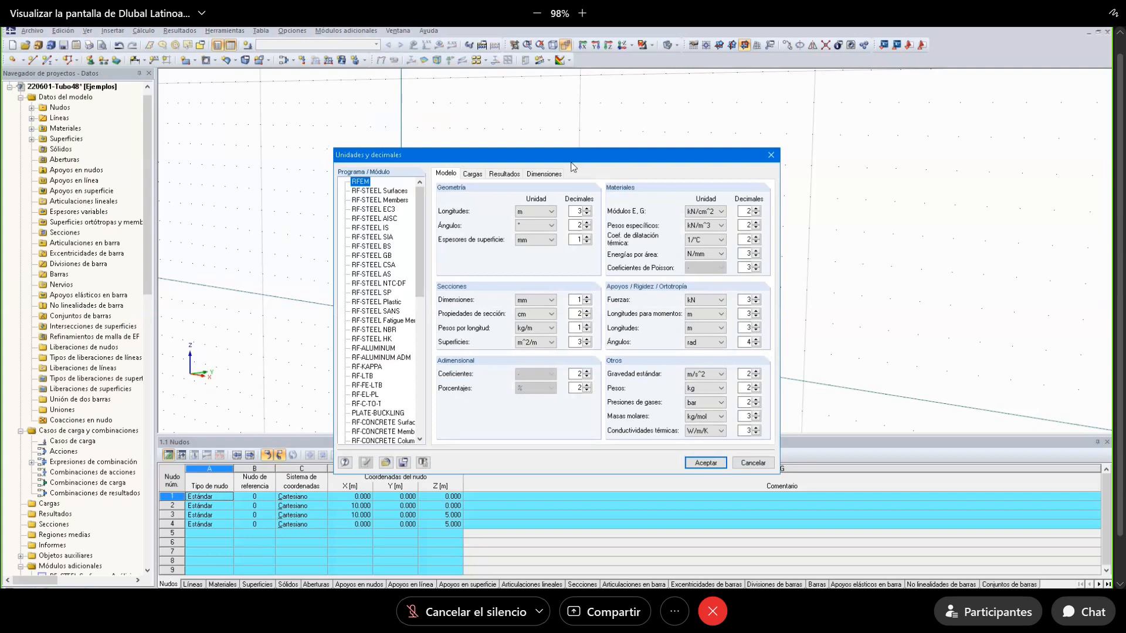
click(557, 175)
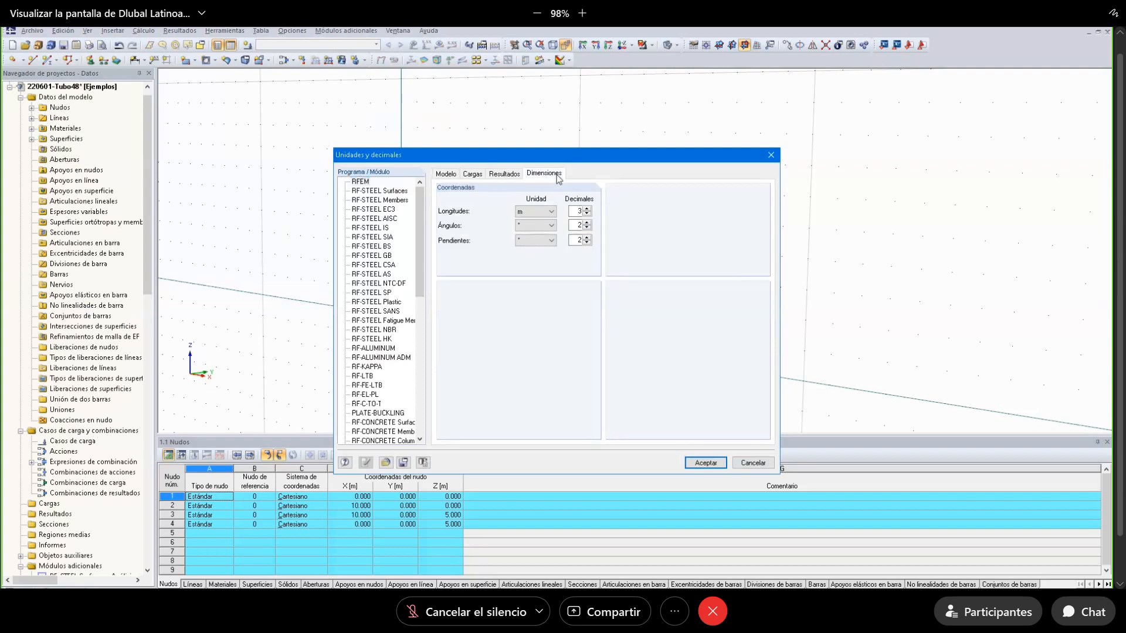
double_click(575, 212)
key(Return)
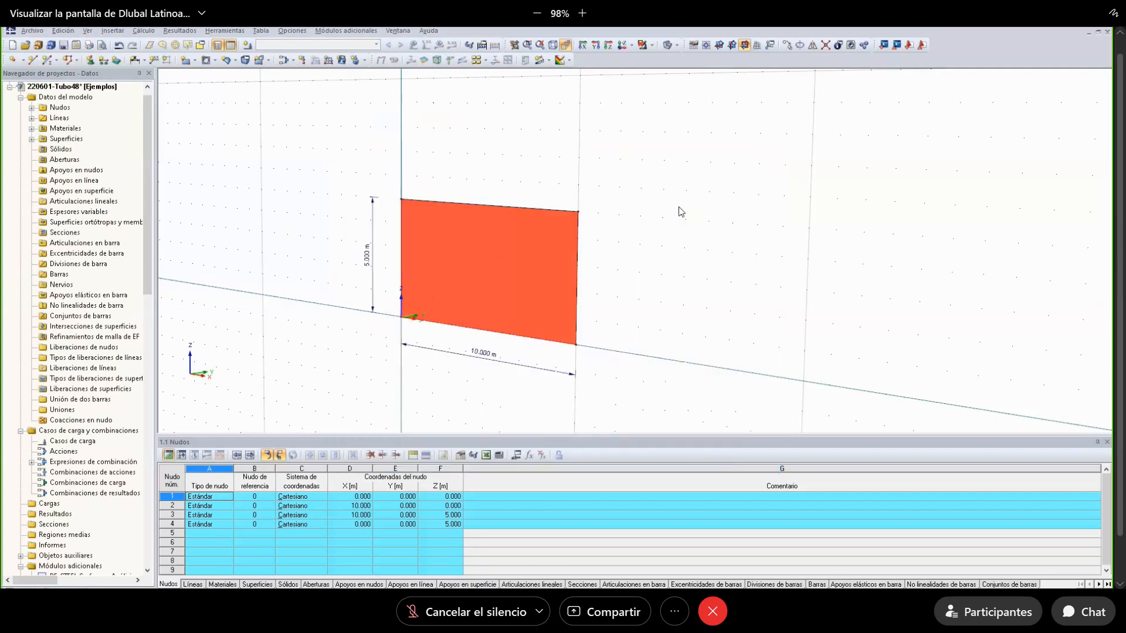
Place a node at the centre of the rectangular surface, midway between two diagonally opposite corners.
middle_drag(542, 180, 557, 171)
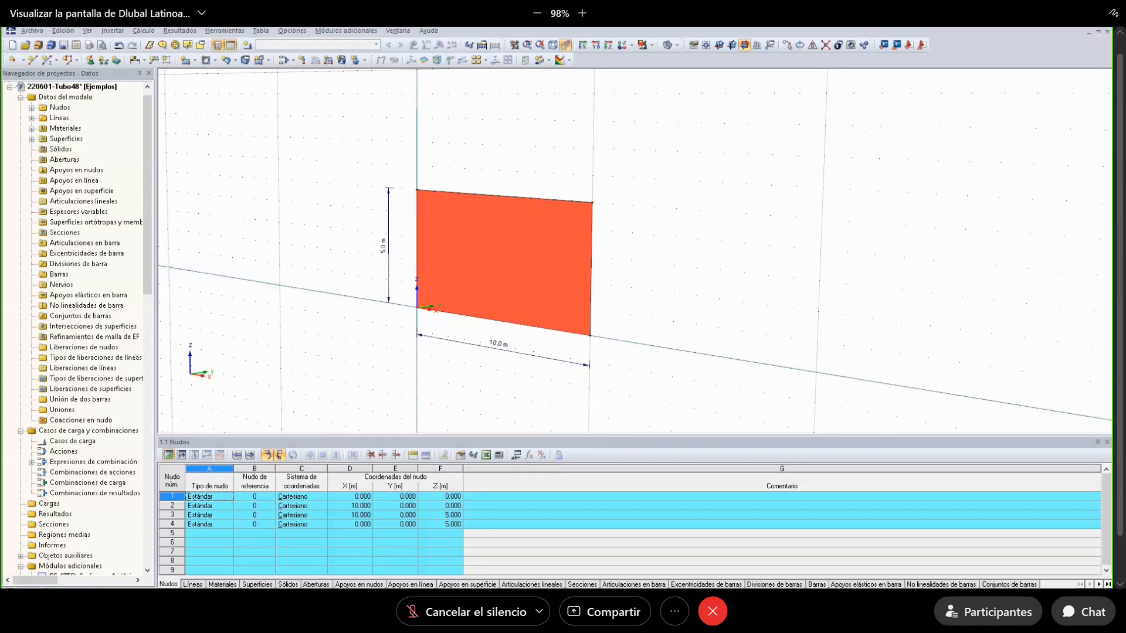
mouse_move(512, 231)
mouse_down()
mouse_move(475, 271)
mouse_move(496, 232)
mouse_move(477, 271)
mouse_move(509, 275)
mouse_move(496, 235)
mouse_move(481, 273)
mouse_move(519, 258)
mouse_move(469, 264)
mouse_move(517, 266)
mouse_move(497, 247)
mouse_up()
mouse_move(611, 301)
ctrl+middle_down()
mouse_move(554, 276)
mouse_move(639, 285)
ctrl+middle_up()
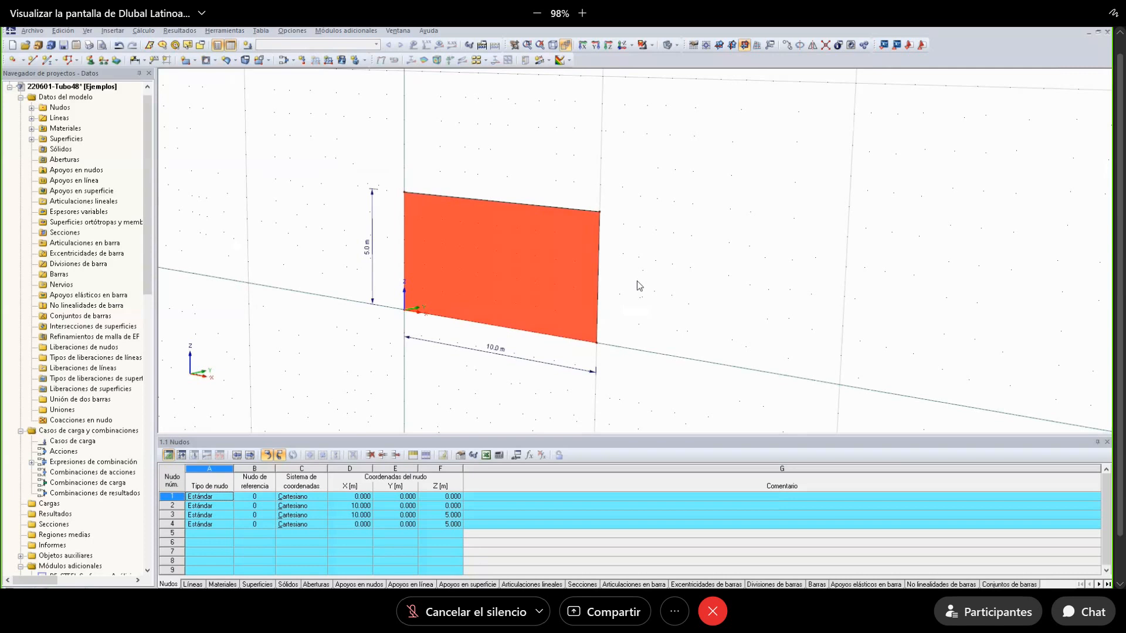
click(27, 62)
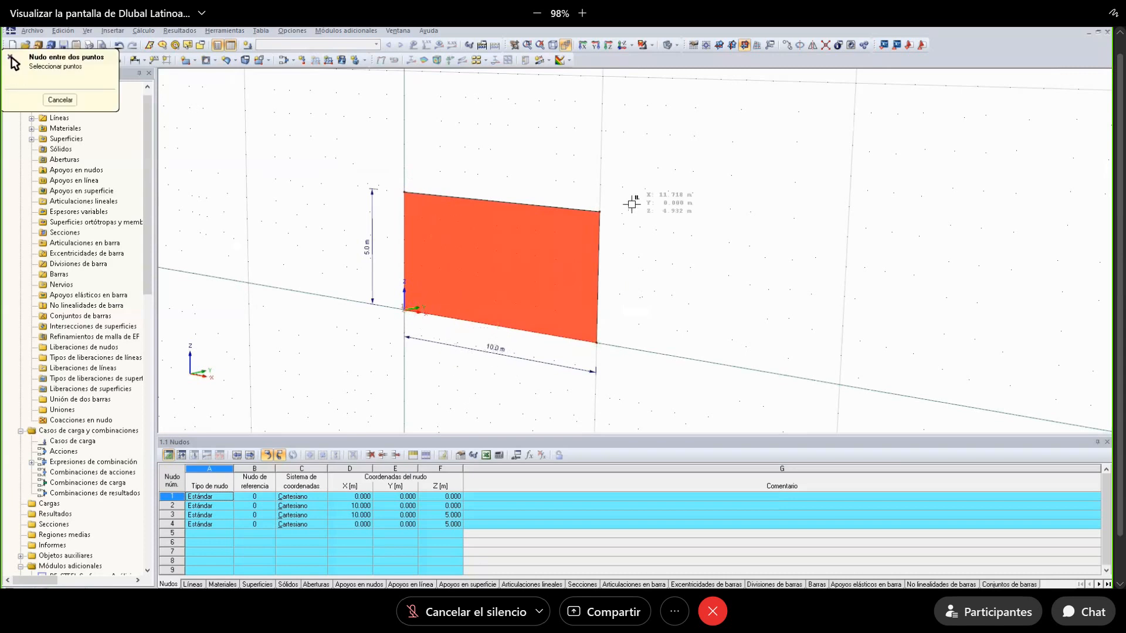
click(598, 209)
click(642, 390)
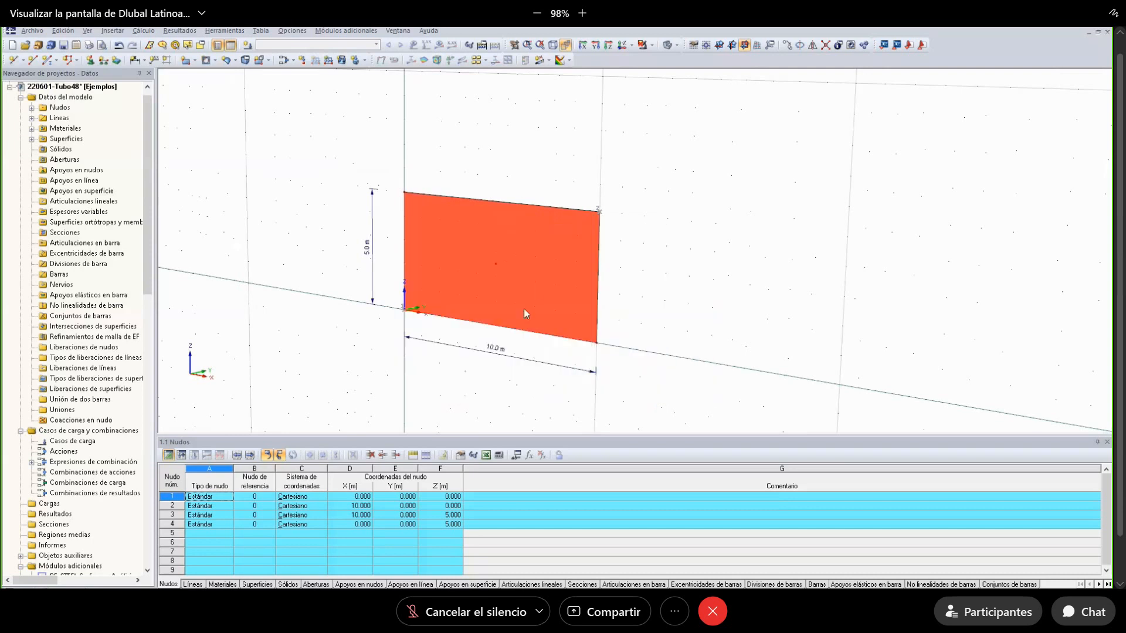
Cut a circular opening of 0.6 m radius in the surface, centred on its middle node.
click(213, 60)
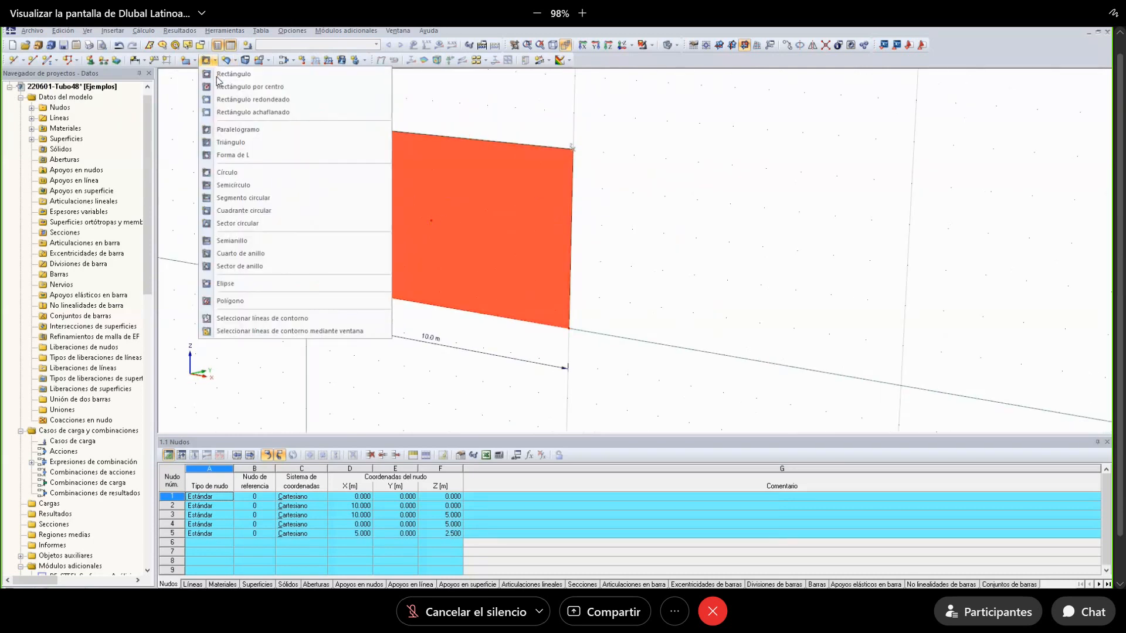
click(246, 173)
click(431, 220)
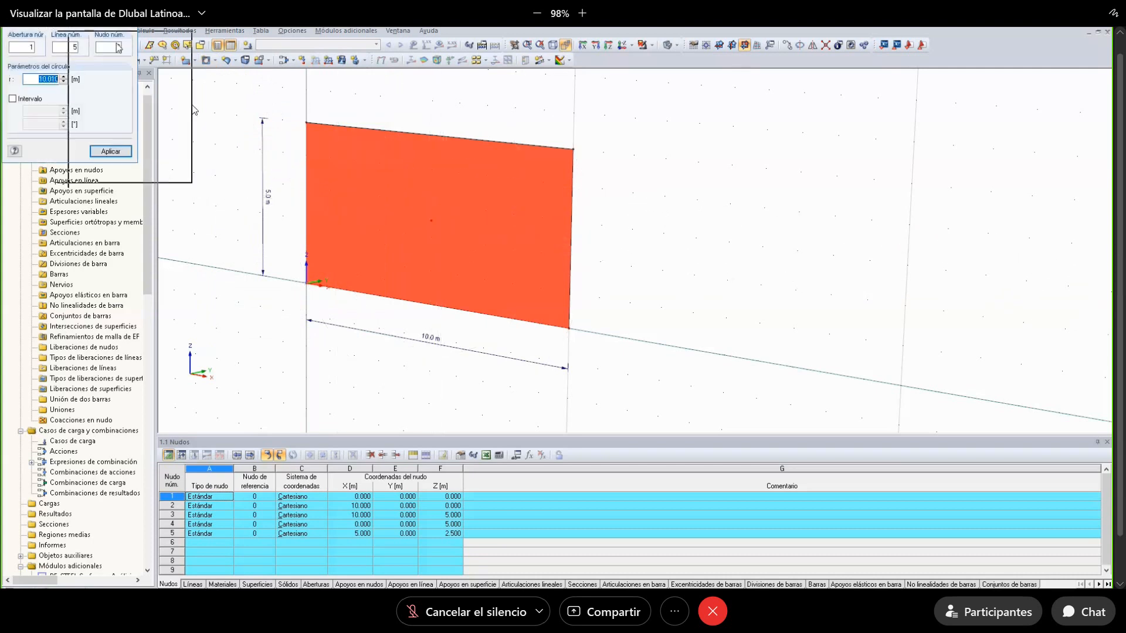
text(0.6)
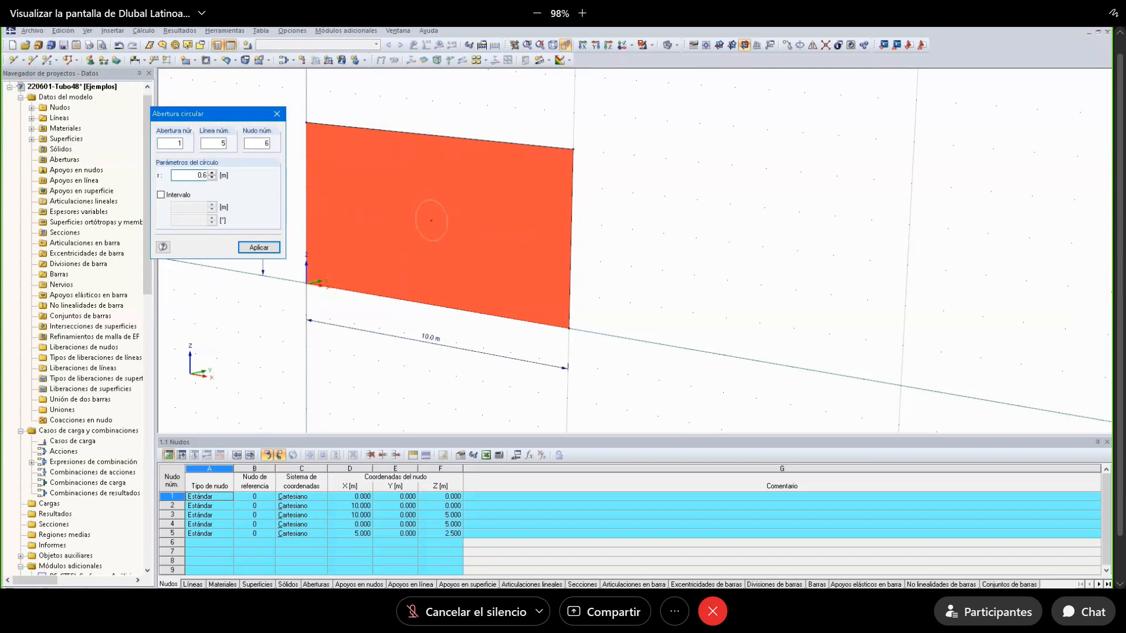
key(Return)
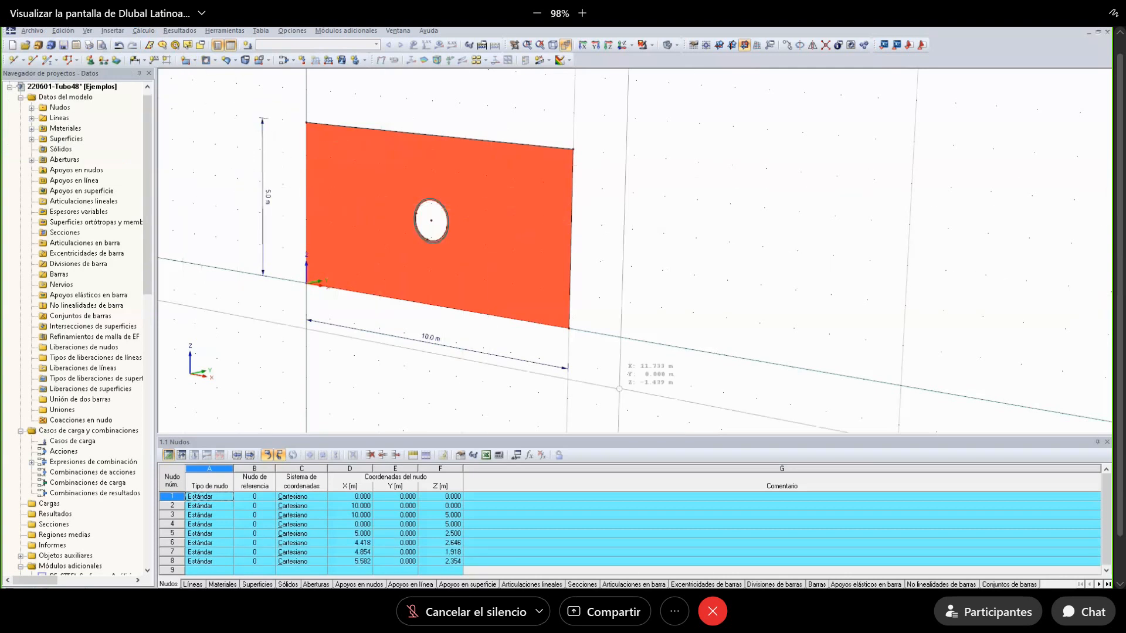
Start extruding the surface with the circular opening into a solid and preview different extrusion heights in the model.
right_click(526, 193)
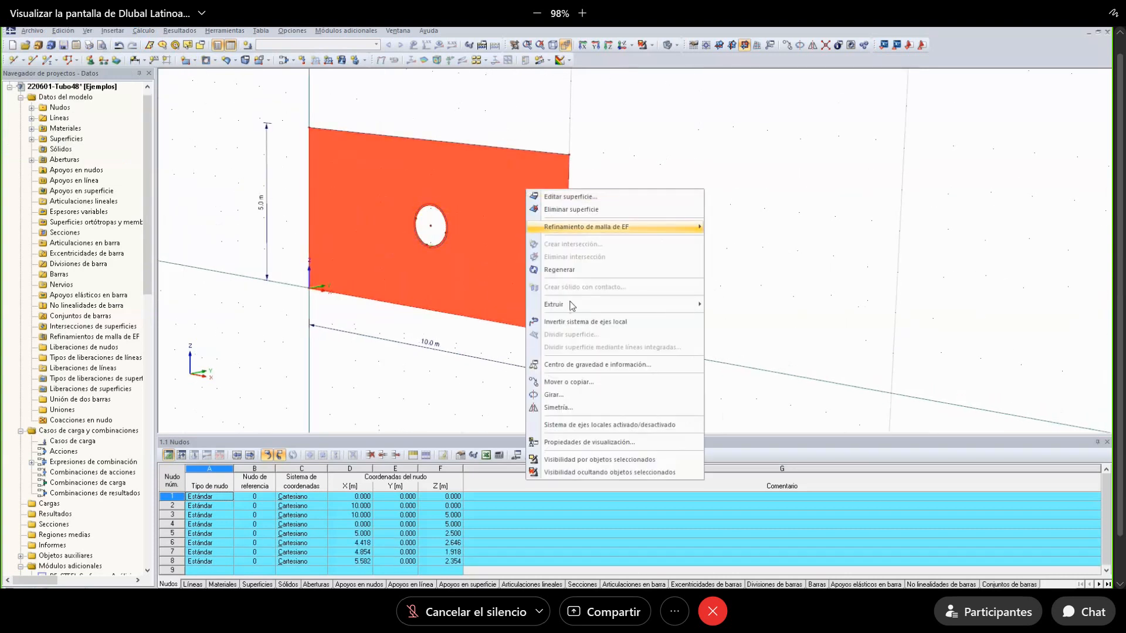
mouse_move(591, 305)
click(741, 305)
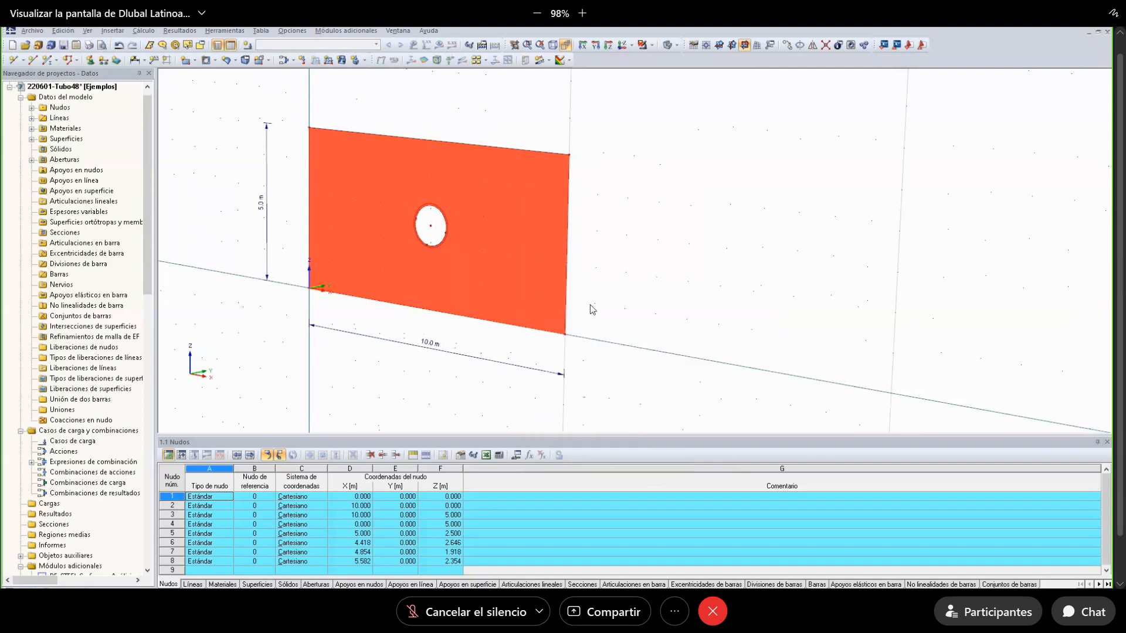
scroll(541, 284, down, 3)
scroll(528, 246, up, 1)
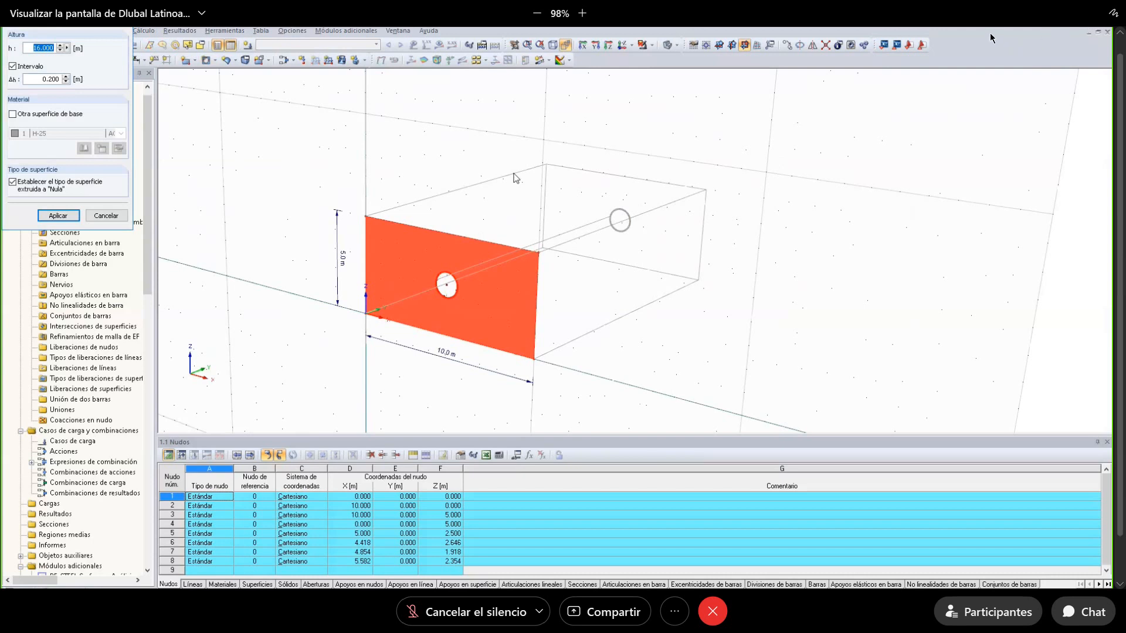
scroll(508, 176, down, 3)
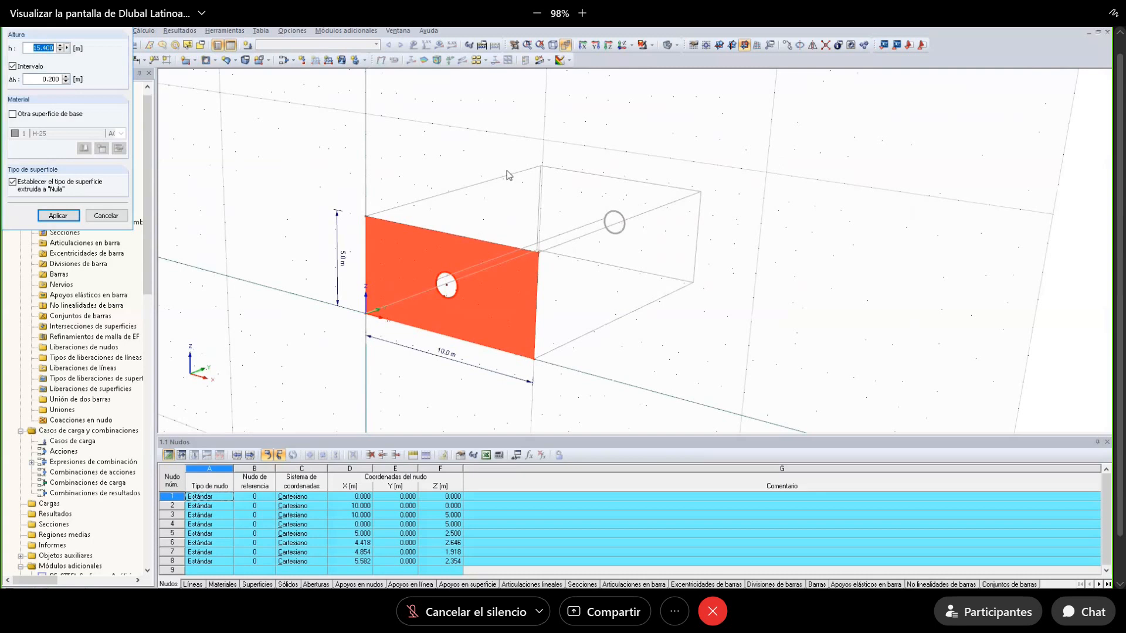
key(Up)
key(Up)
key(Up)
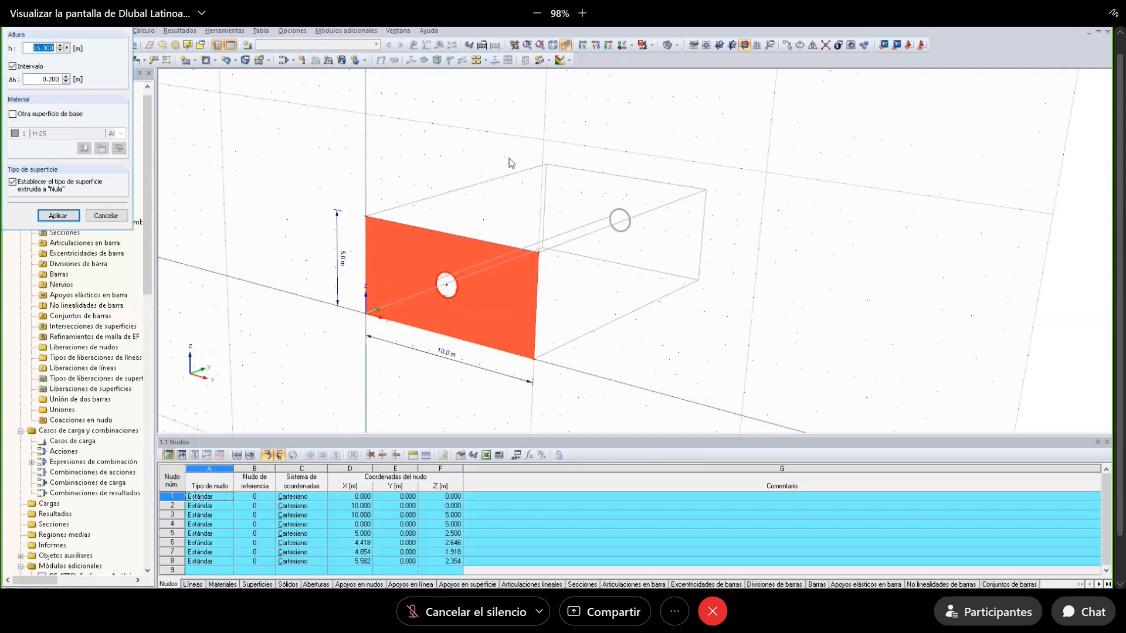
key(Up)
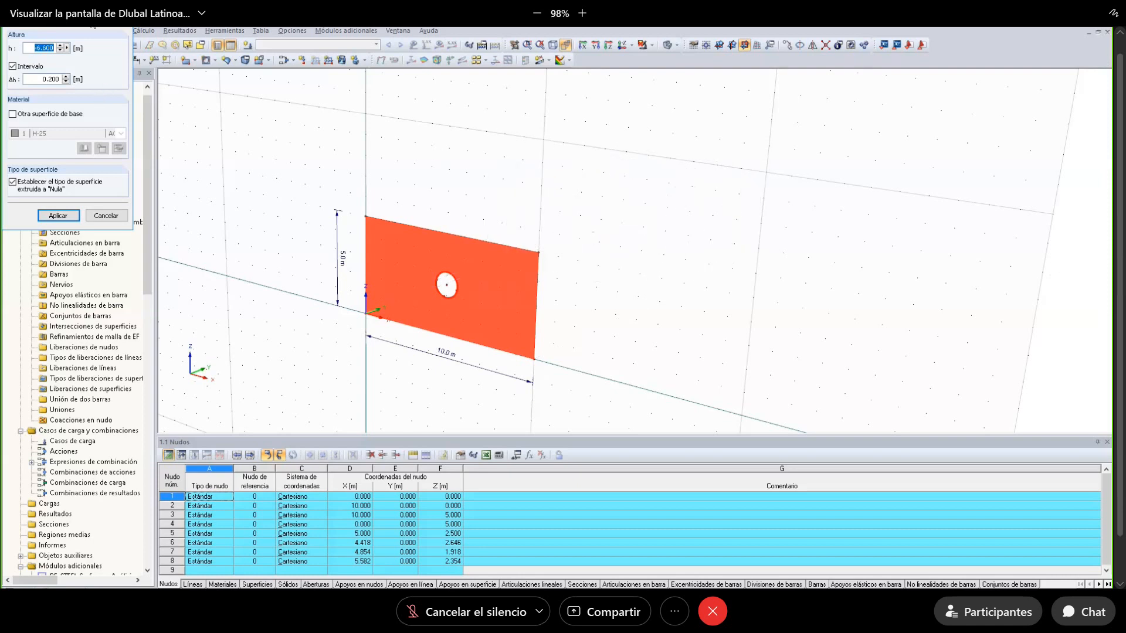
drag(90, 19, 224, 131)
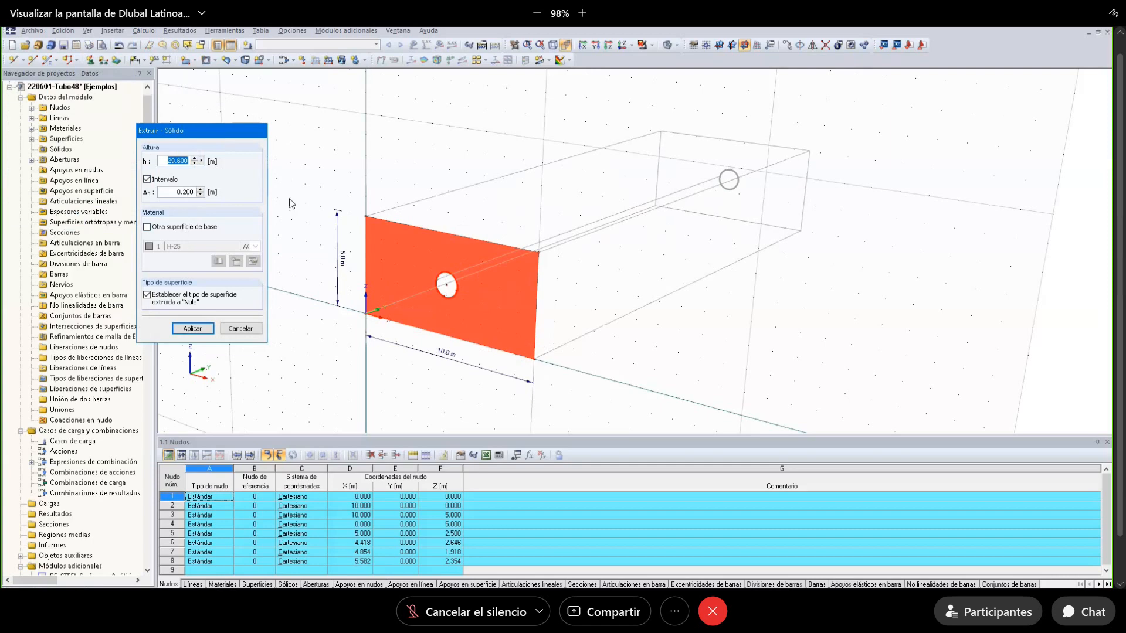
Give the extruded solid its own material, Grava, arena, from the Suelo group of the material library.
click(173, 228)
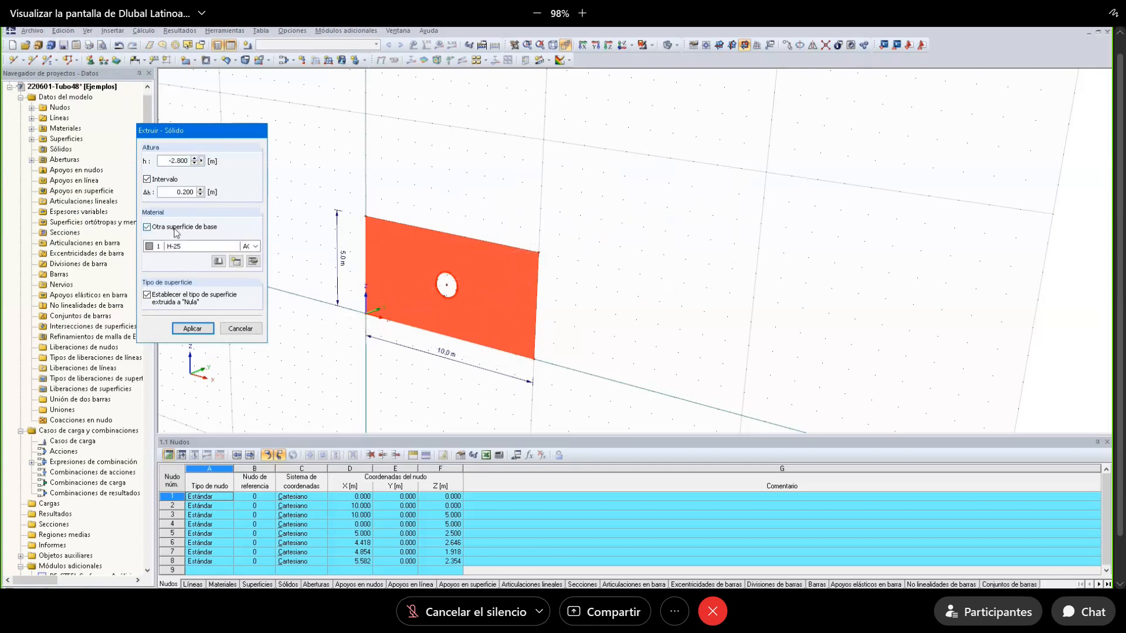
click(218, 263)
drag(235, 19, 343, 62)
click(212, 106)
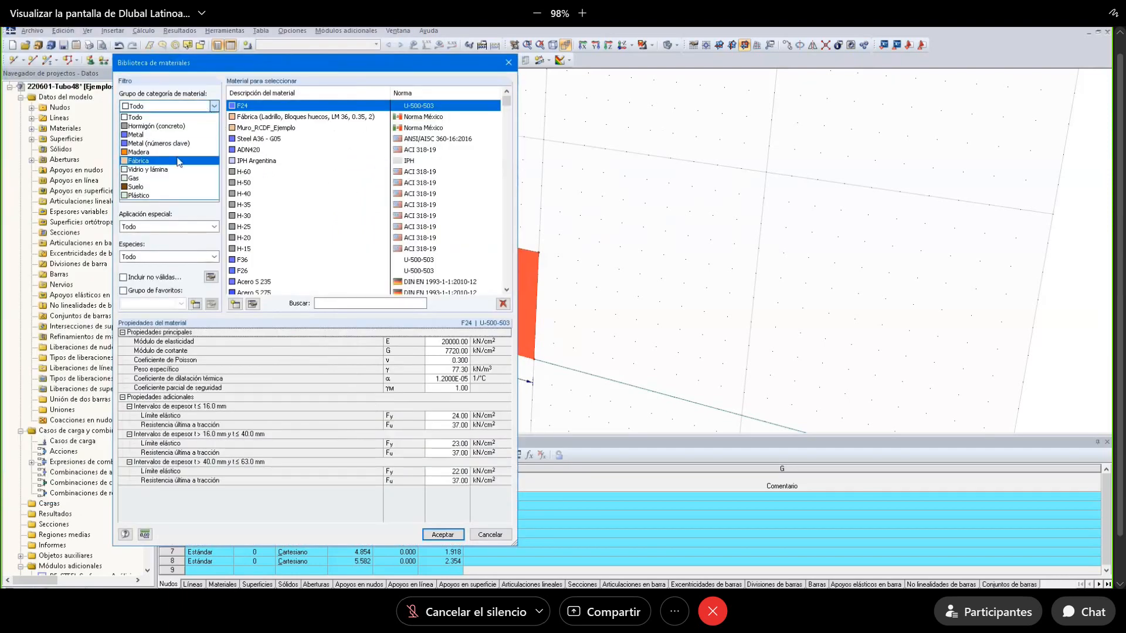
click(179, 186)
click(187, 109)
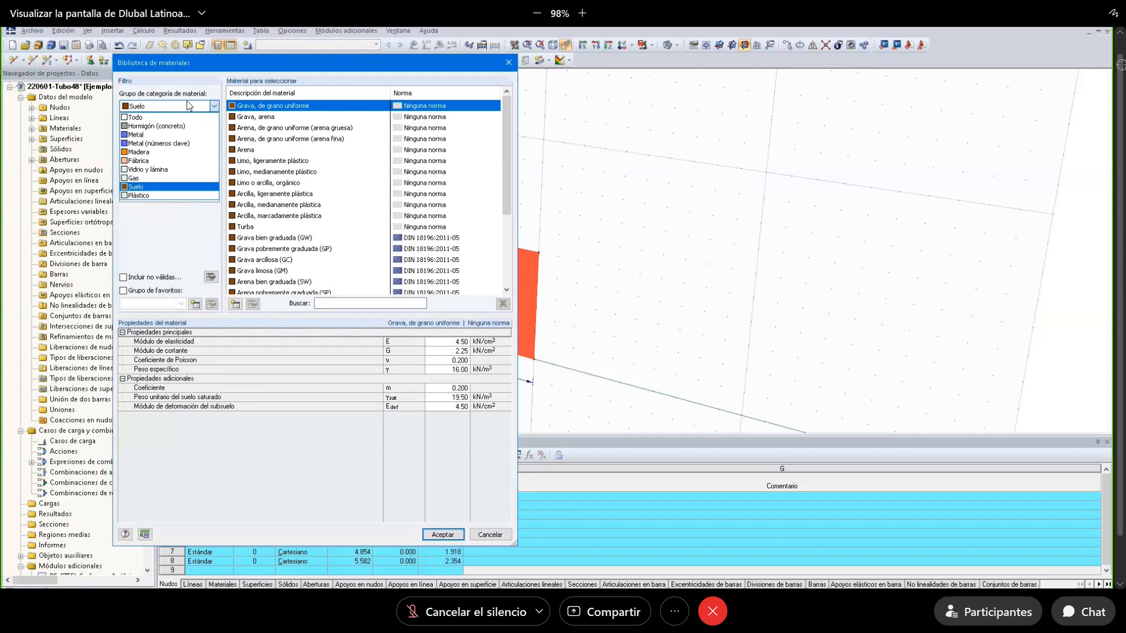
click(164, 185)
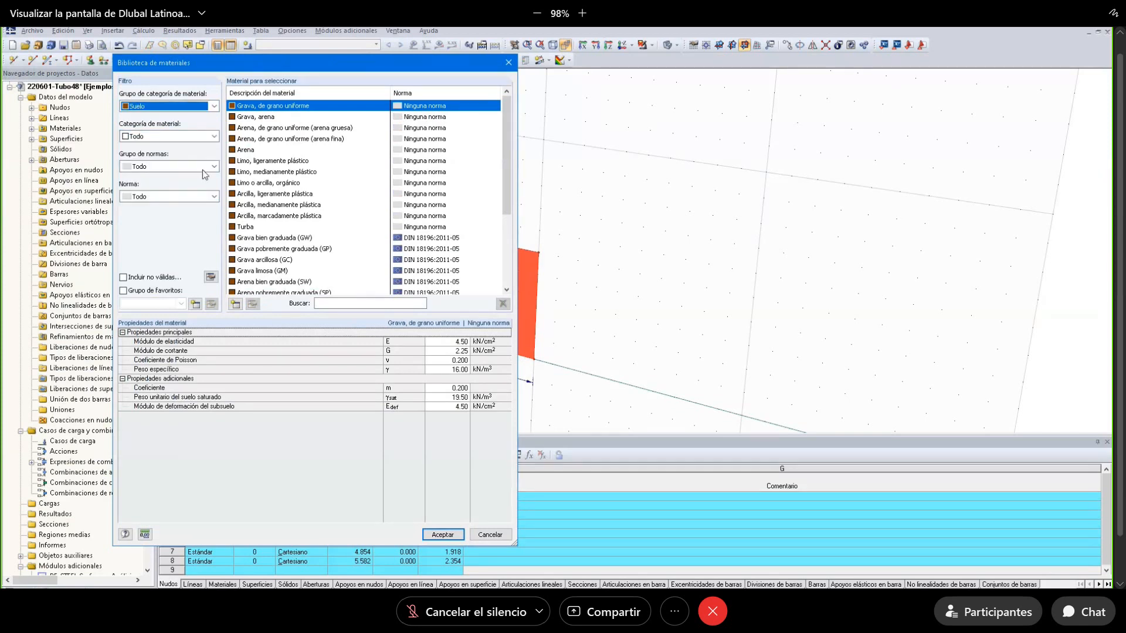
click(273, 118)
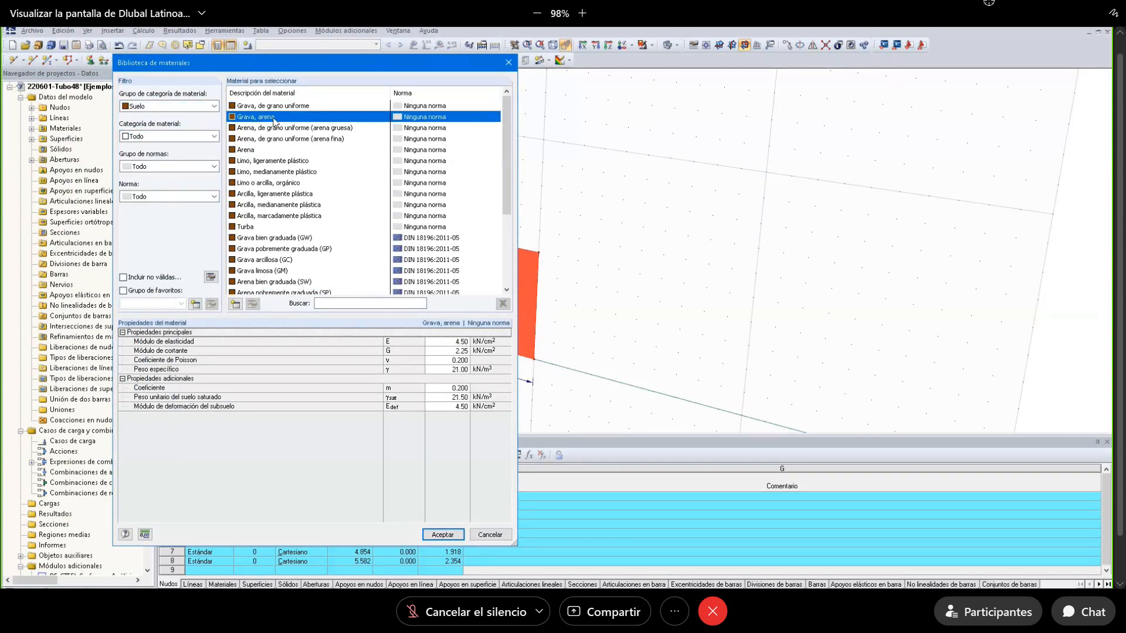
double_click(274, 118)
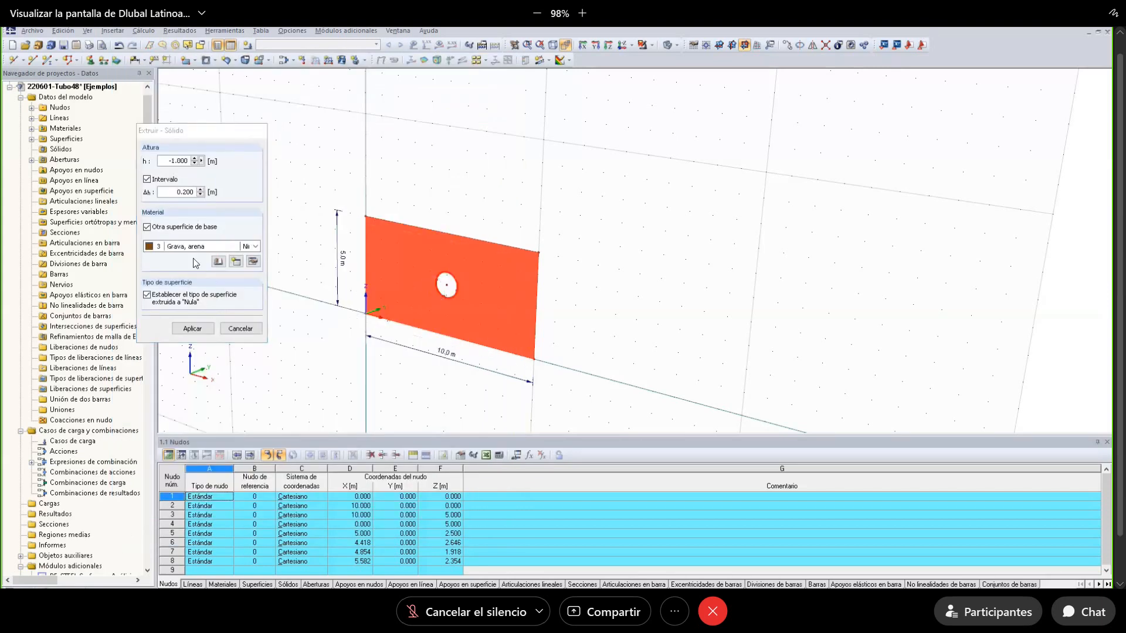
Set the solid's extrusion height to 20 m and apply the extrusion.
click(165, 192)
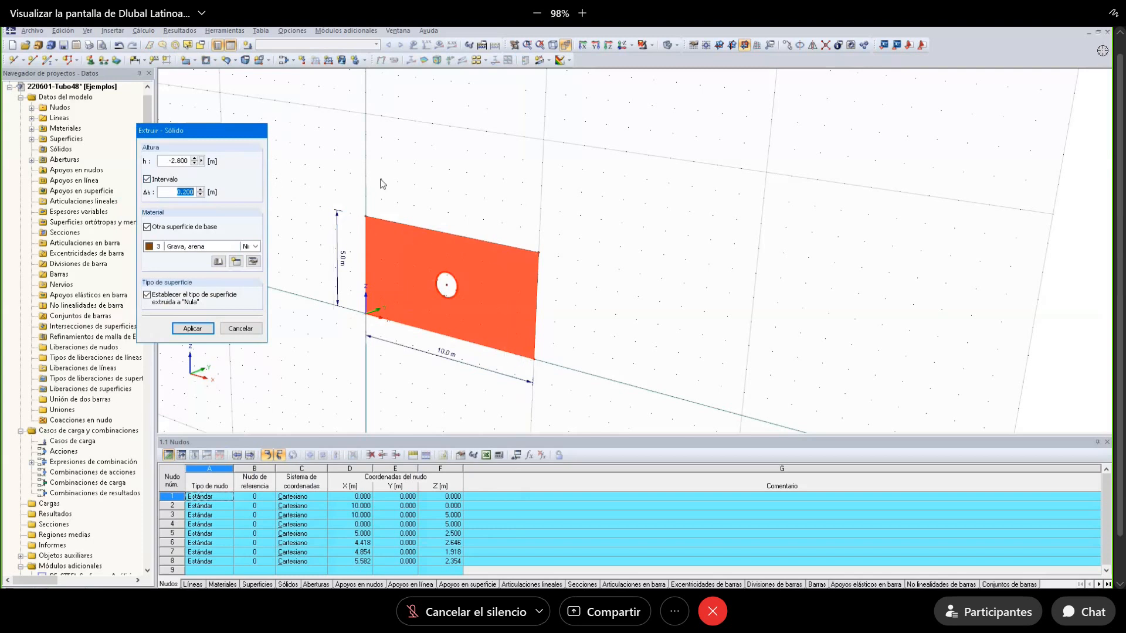
drag(163, 158, 231, 141)
text(20)
key(Return)
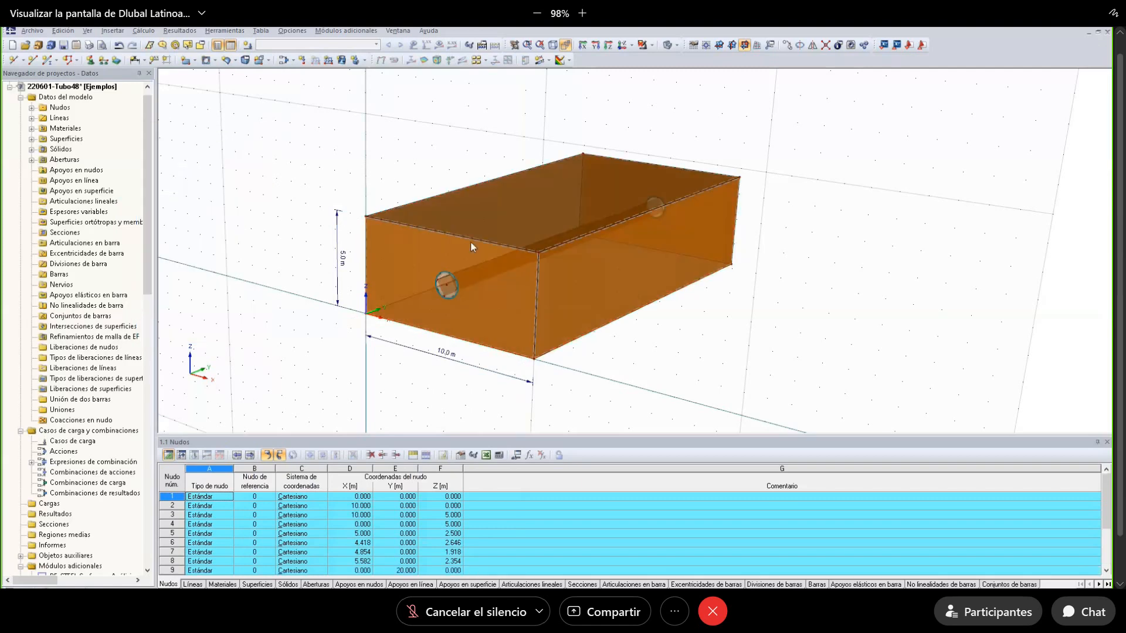
Give the solid's bottom surface a new surface support fixed in ux, uy and uz.
click(719, 44)
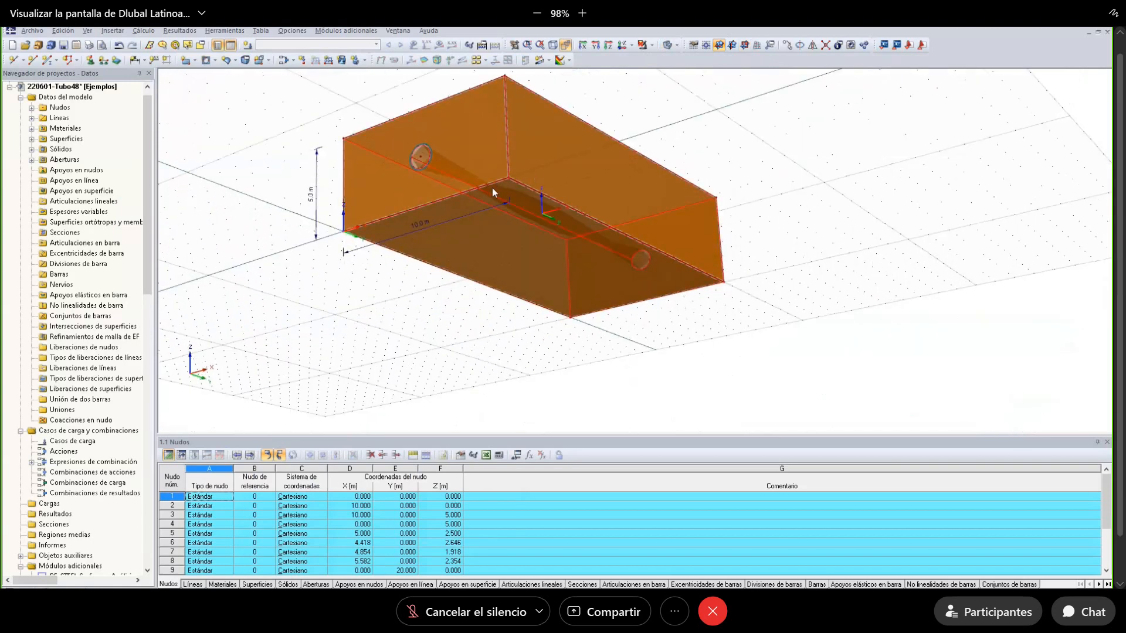
scroll(491, 192, up, 3)
right_click(517, 172)
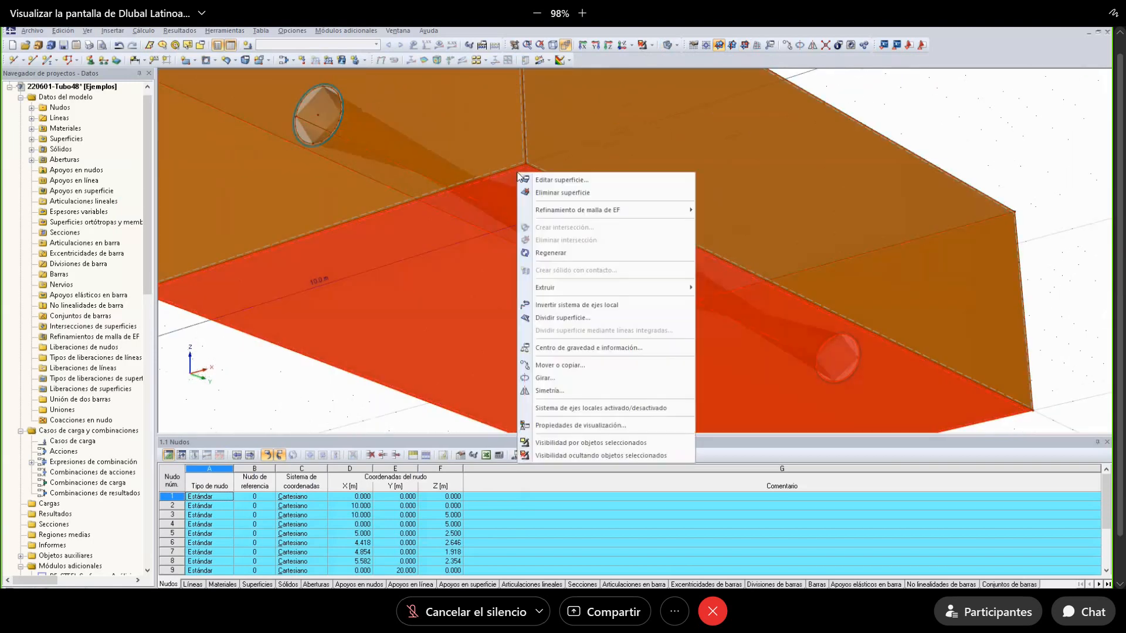
click(554, 180)
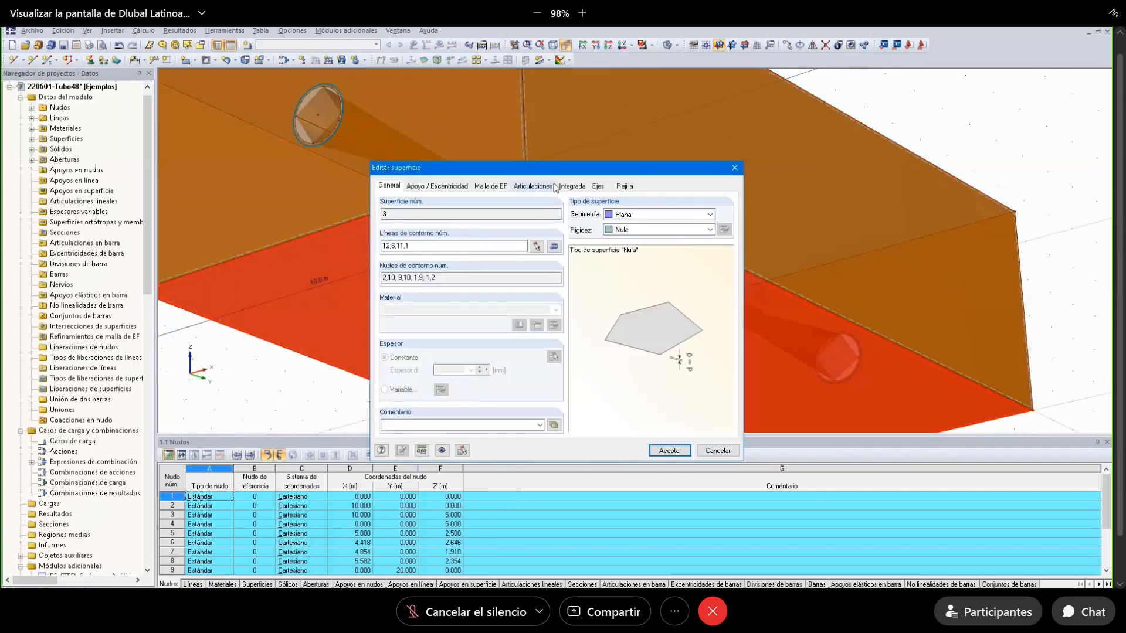
click(439, 186)
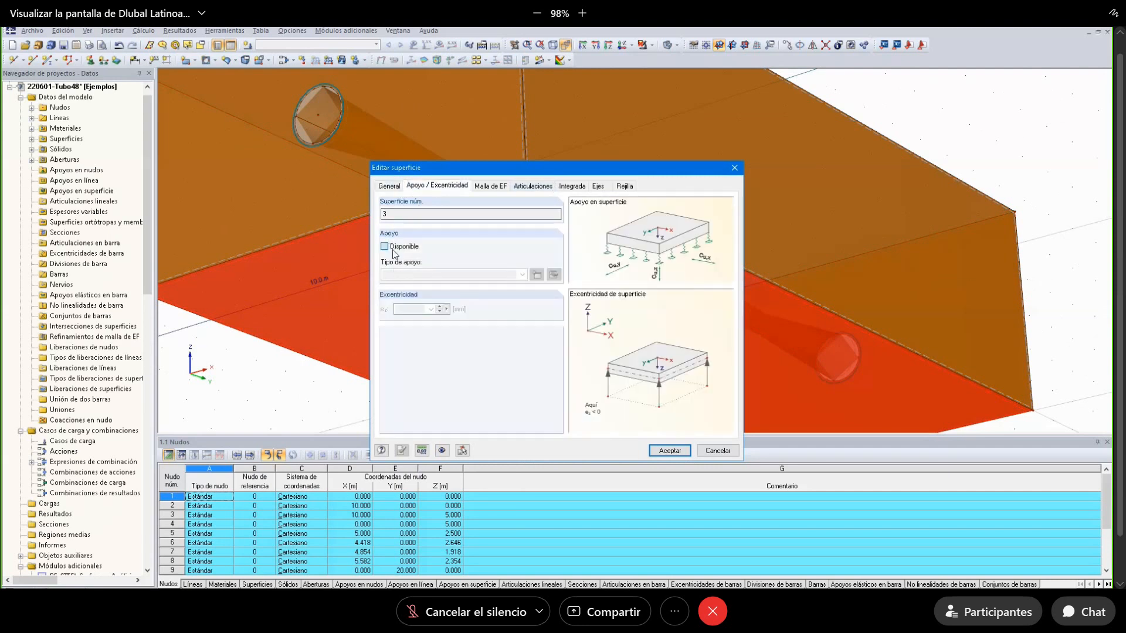
click(384, 246)
click(395, 327)
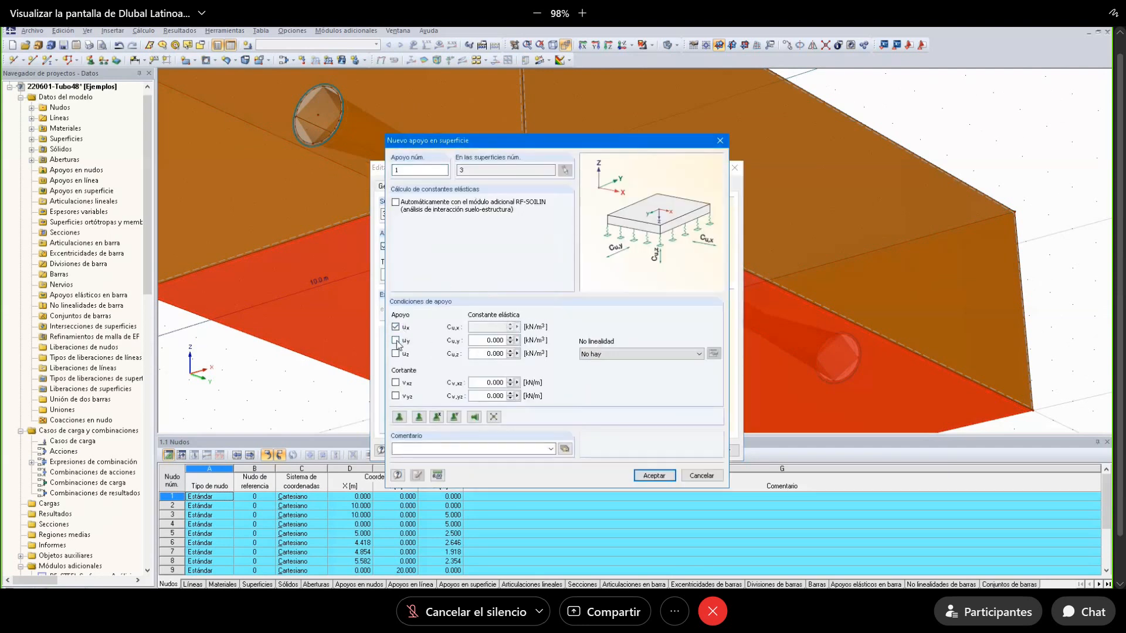
click(396, 340)
click(396, 354)
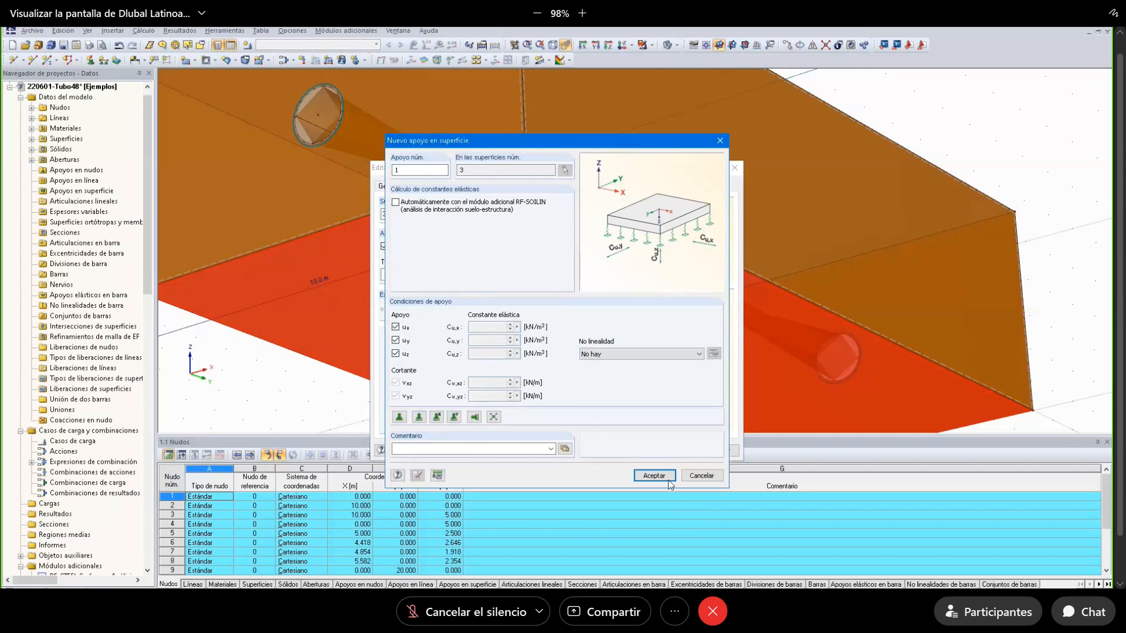
click(669, 479)
click(670, 453)
Set the work plane's grid to size itself dynamically according to the model size.
scroll(548, 231, down, 5)
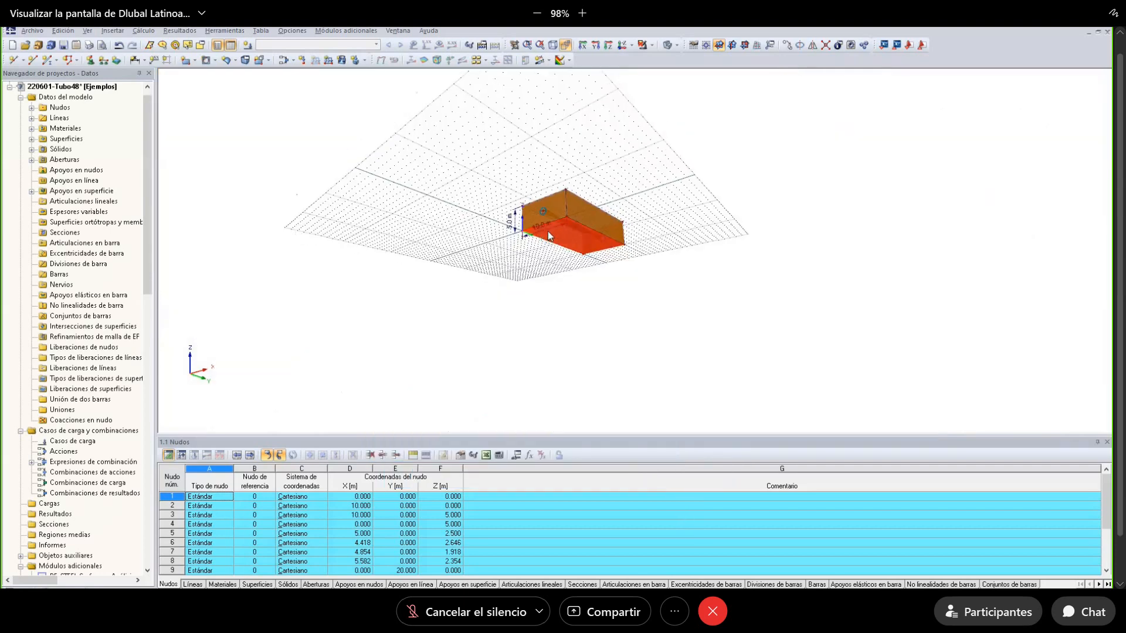
ctrl+middle_drag(547, 231, 560, 284)
scroll(560, 284, up, 2)
right_click(376, 137)
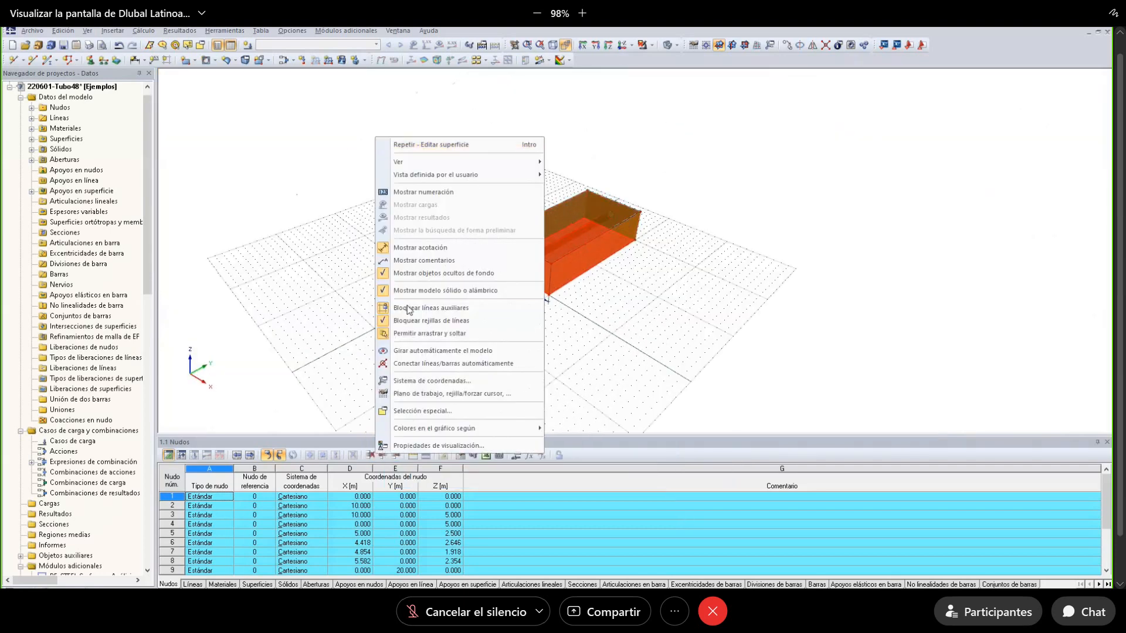
click(437, 393)
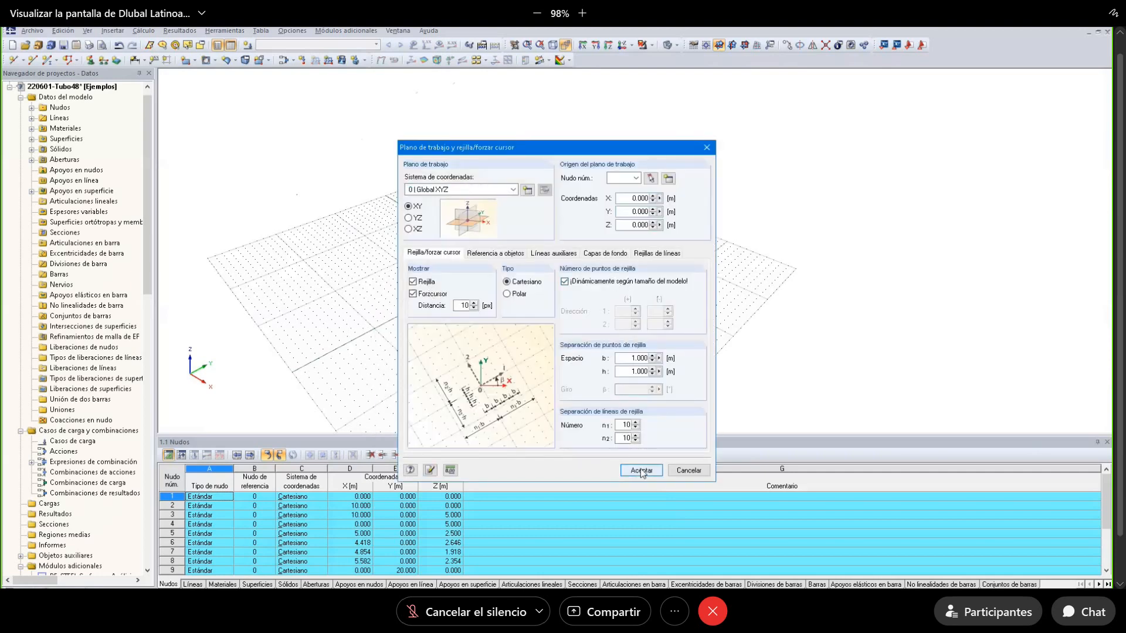
click(641, 470)
Add a linear dimension for the length of the solid's long bottom edge.
scroll(469, 304, up, 3)
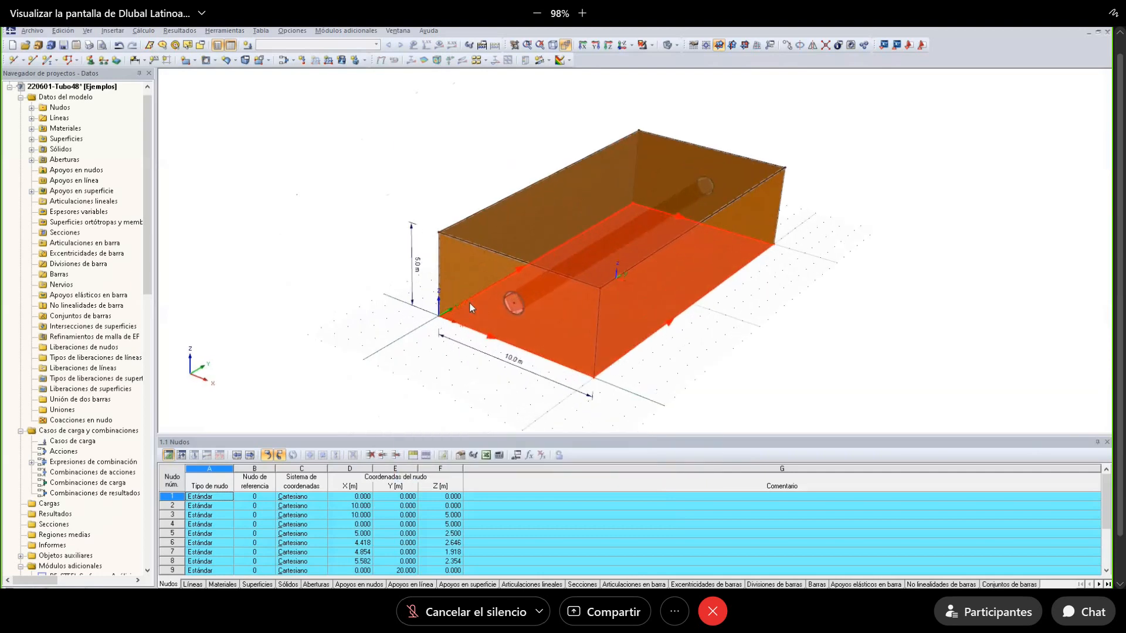
click(135, 60)
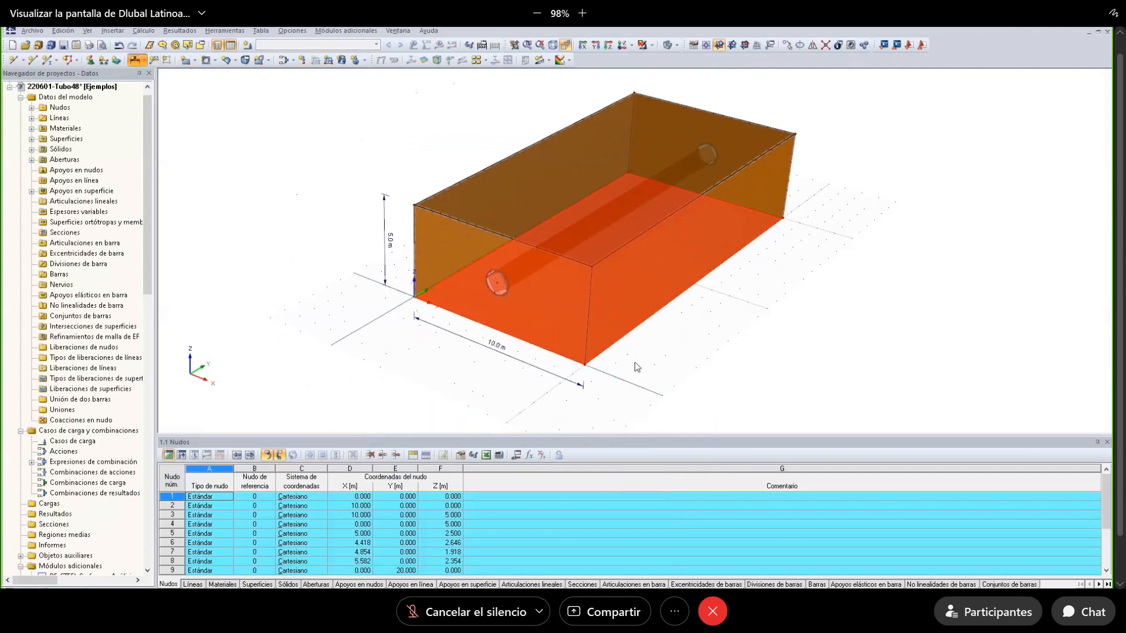
click(629, 332)
click(667, 343)
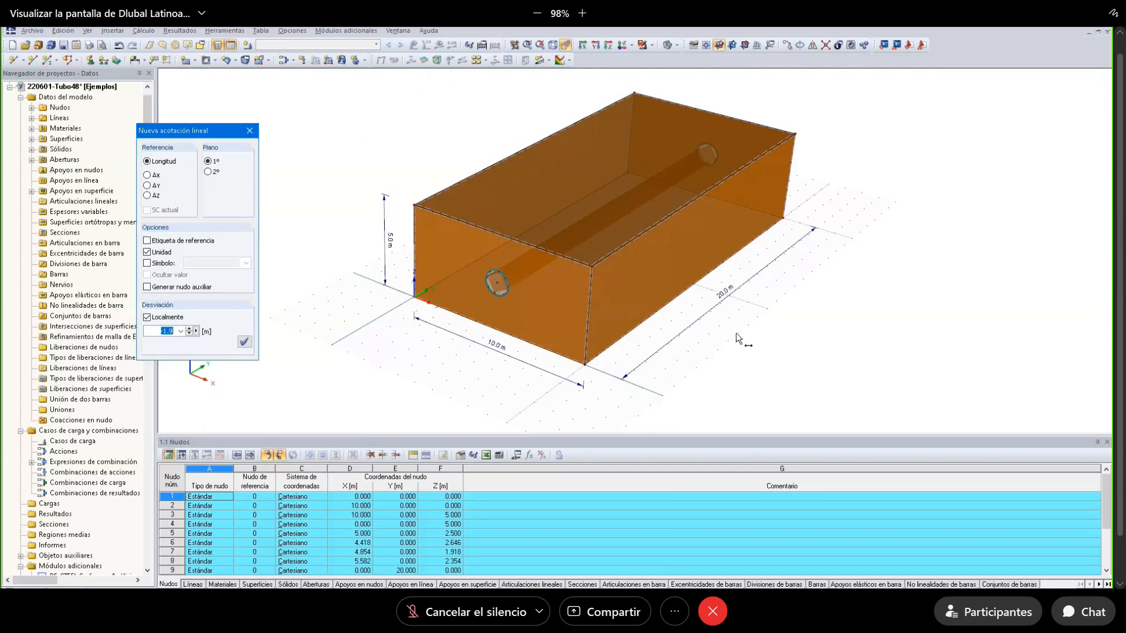
key(Escape)
Display the model as wireframe and give the circular tunnel surface Estándar stiffness with the material Acero B-254 (ASTM A36).
ctrl+middle_drag(593, 298, 588, 289)
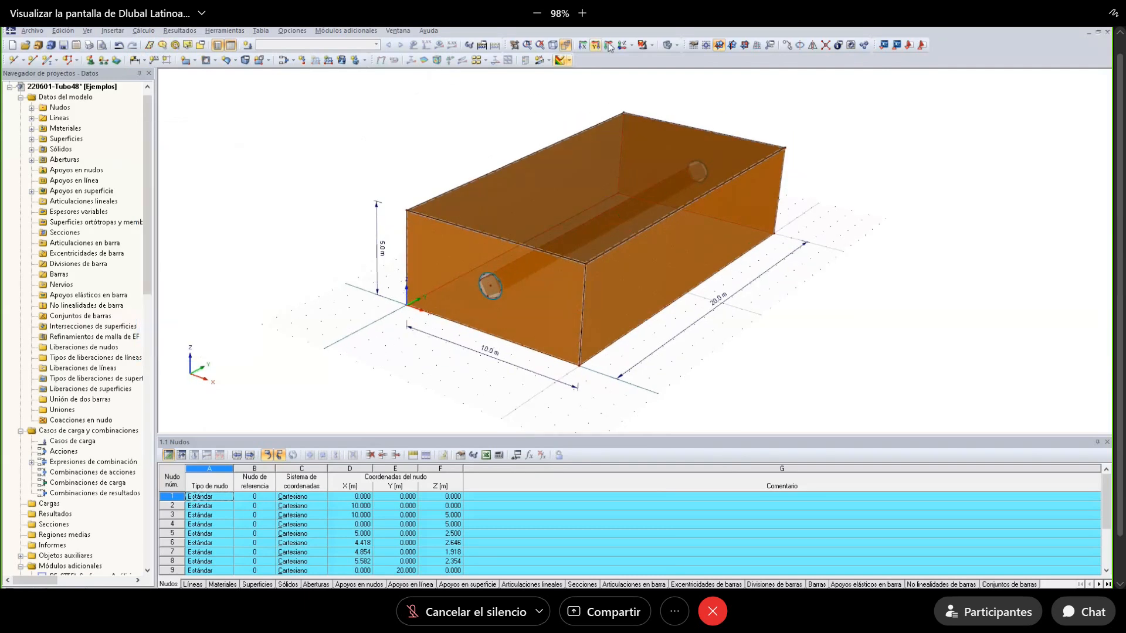
click(661, 47)
scroll(496, 286, up, 3)
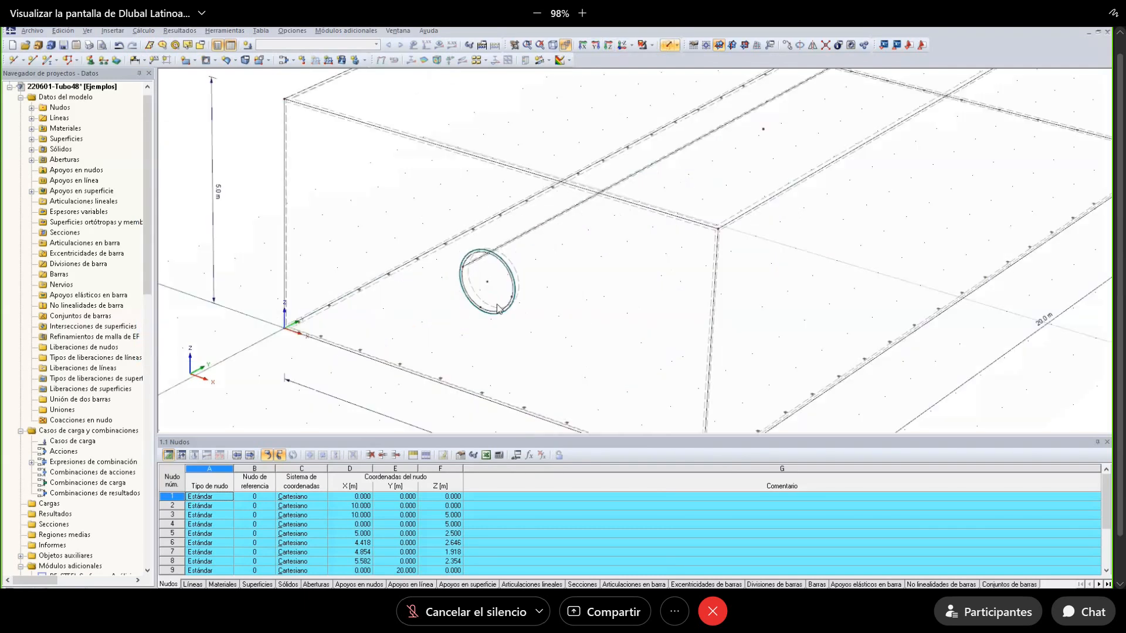
scroll(487, 305, up, 2)
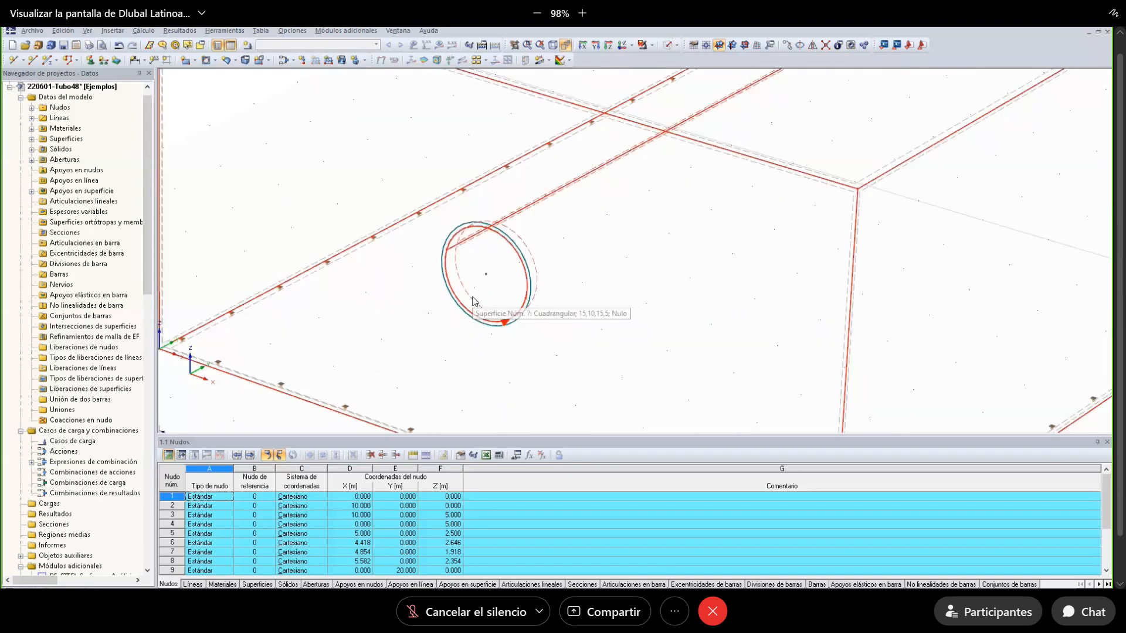
double_click(475, 301)
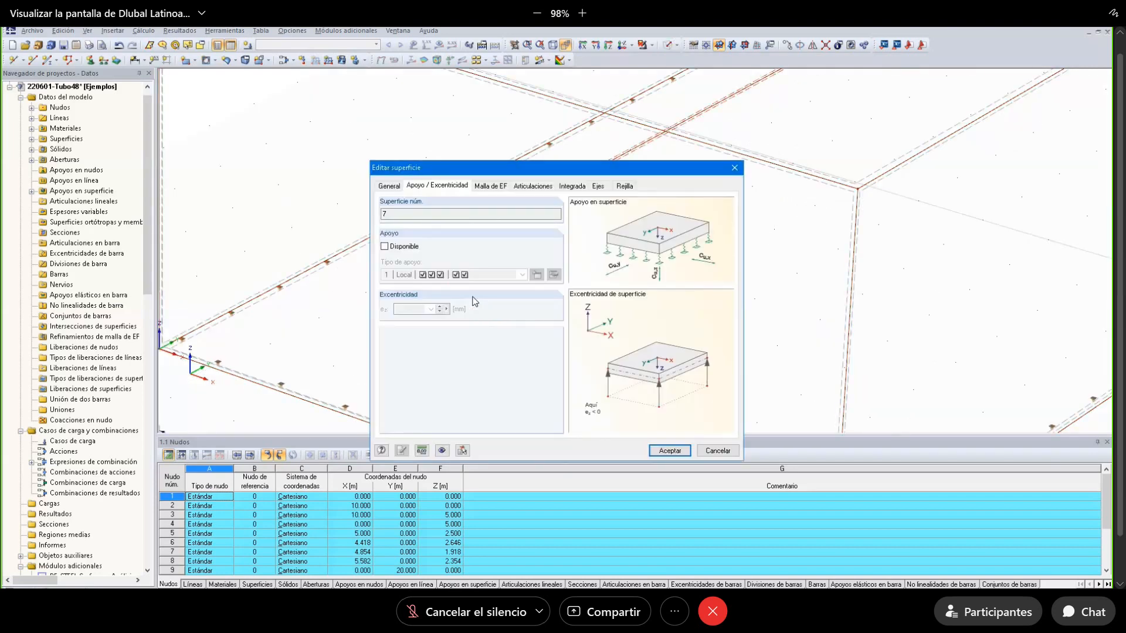
click(390, 187)
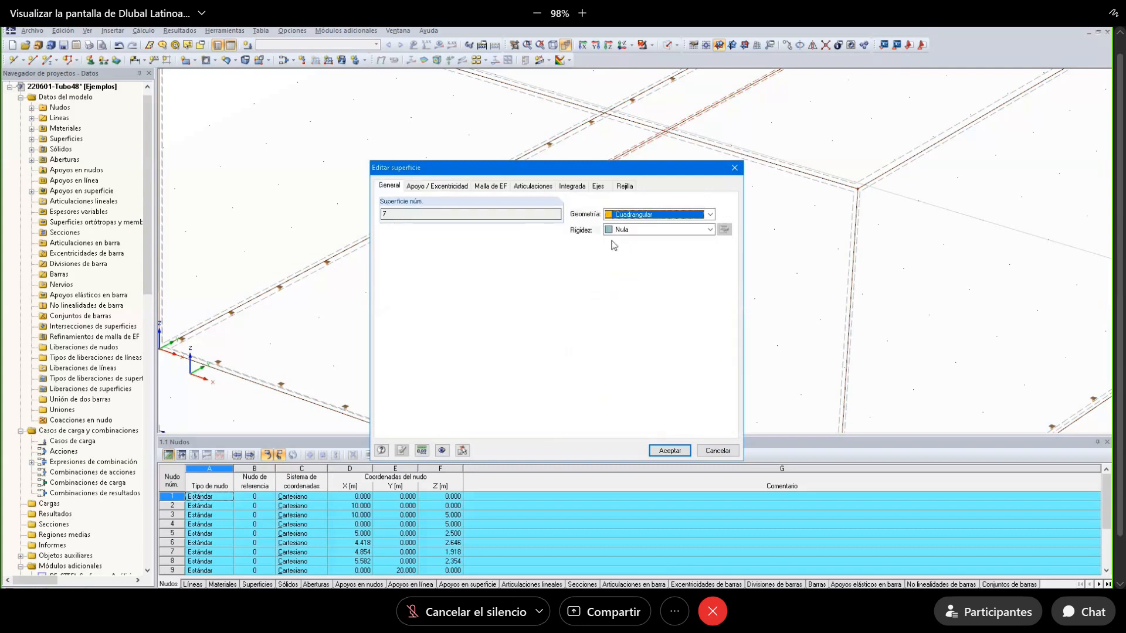
click(679, 231)
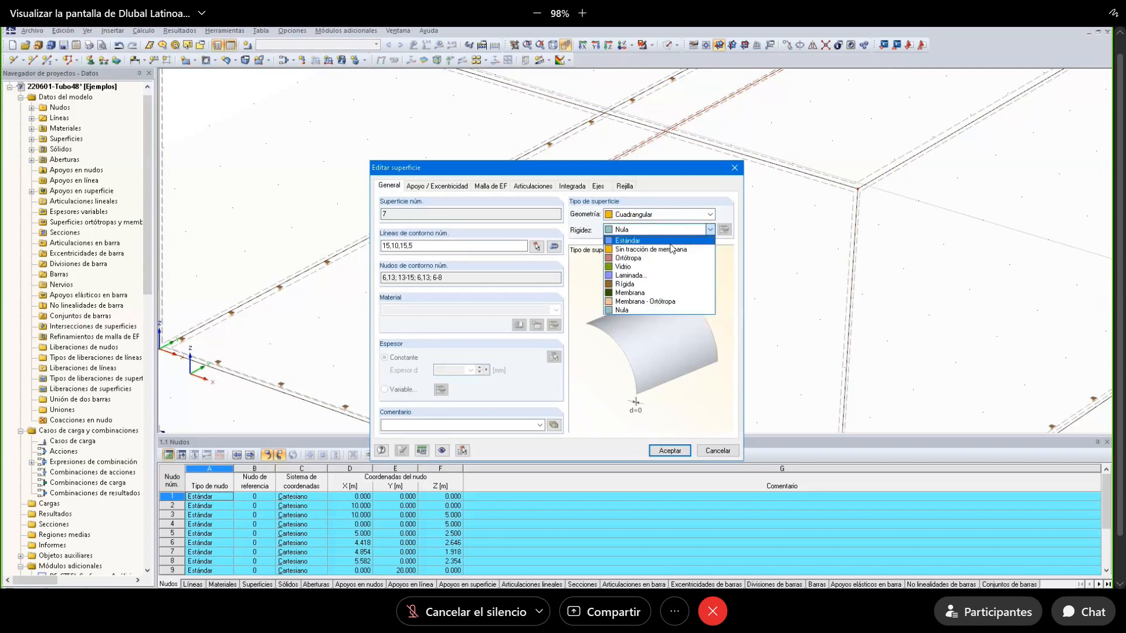
click(669, 241)
click(453, 312)
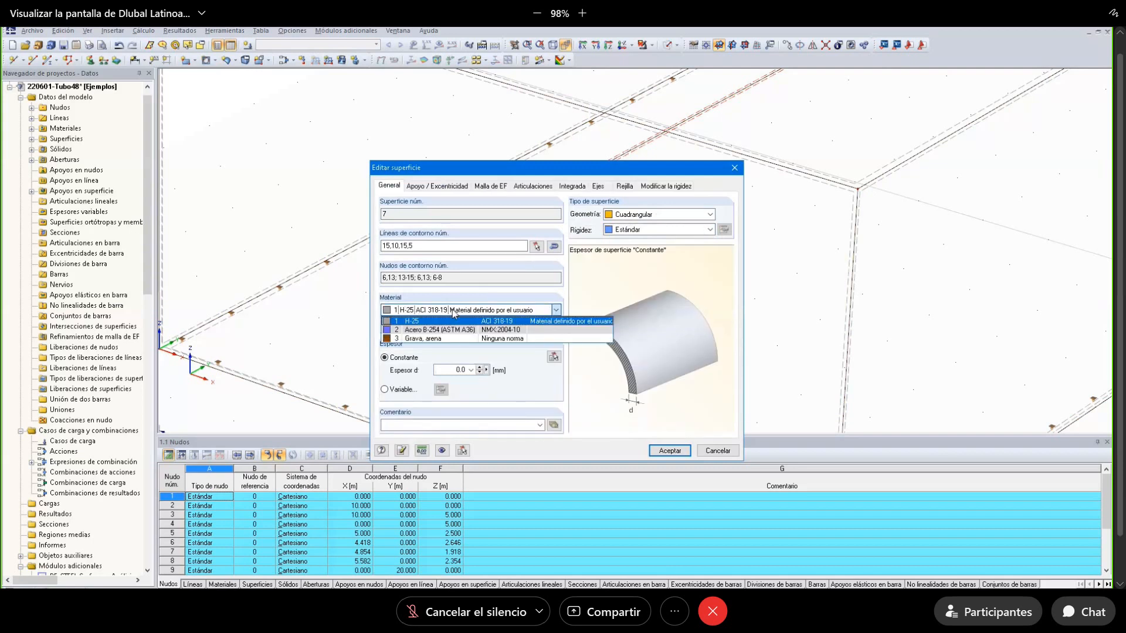
click(449, 329)
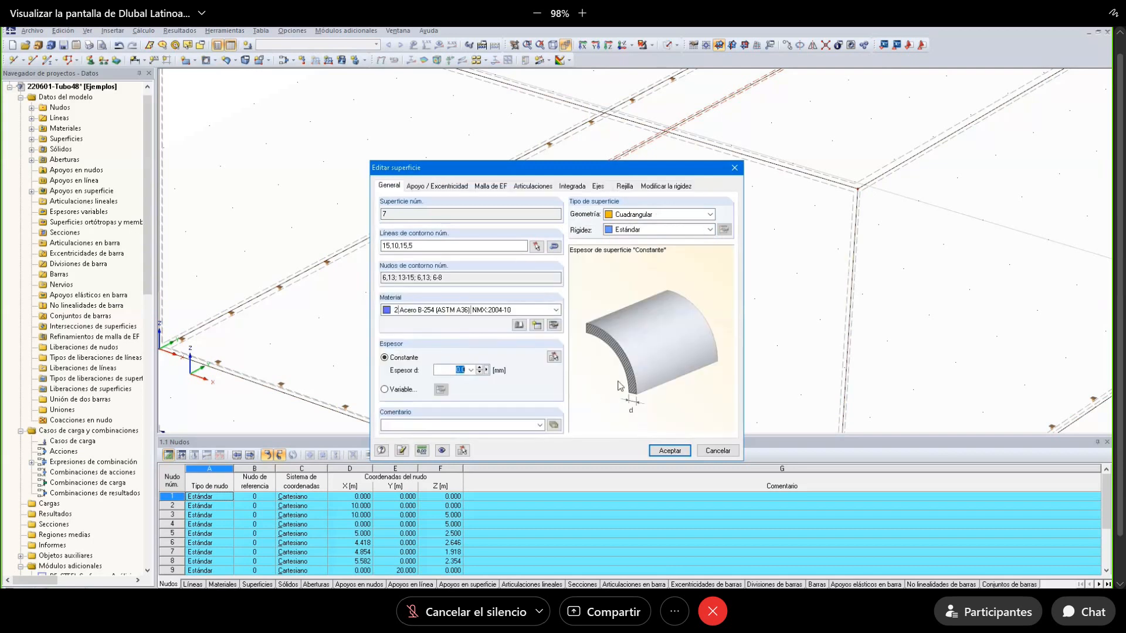
Set the tunnel surface's constant thickness to 6 mm, add the comment Tuberia and apply the changes.
double_click(462, 370)
text(6)
click(503, 424)
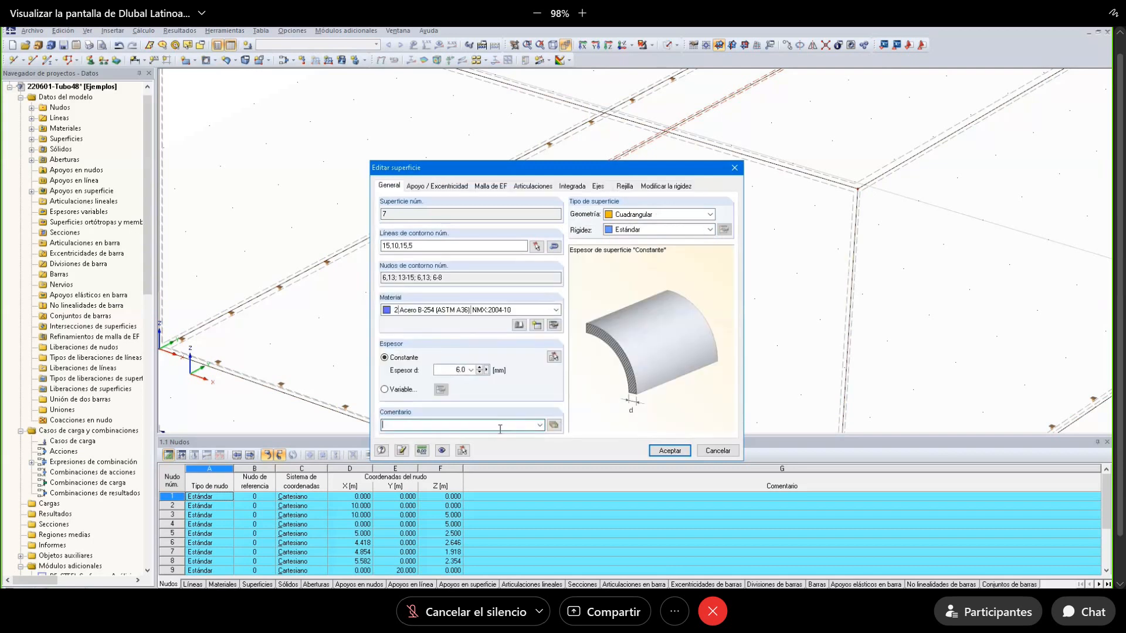
text(Tuberia)
click(670, 450)
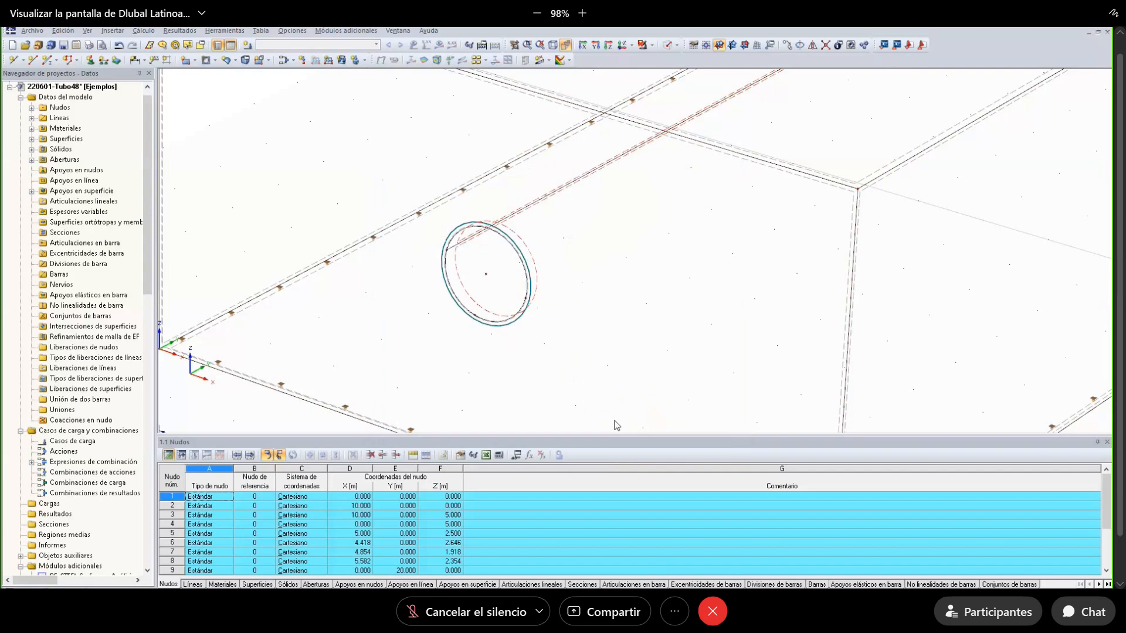
Open the FE mesh settings and review the mesh quality criteria and the adaptive refinement options.
click(143, 31)
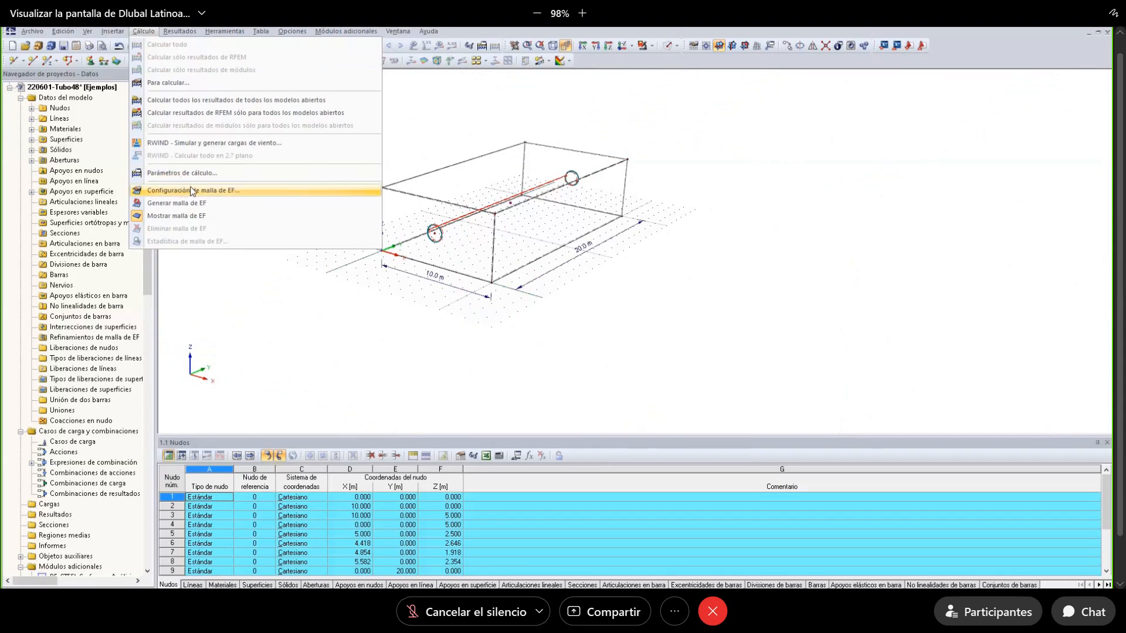
click(244, 193)
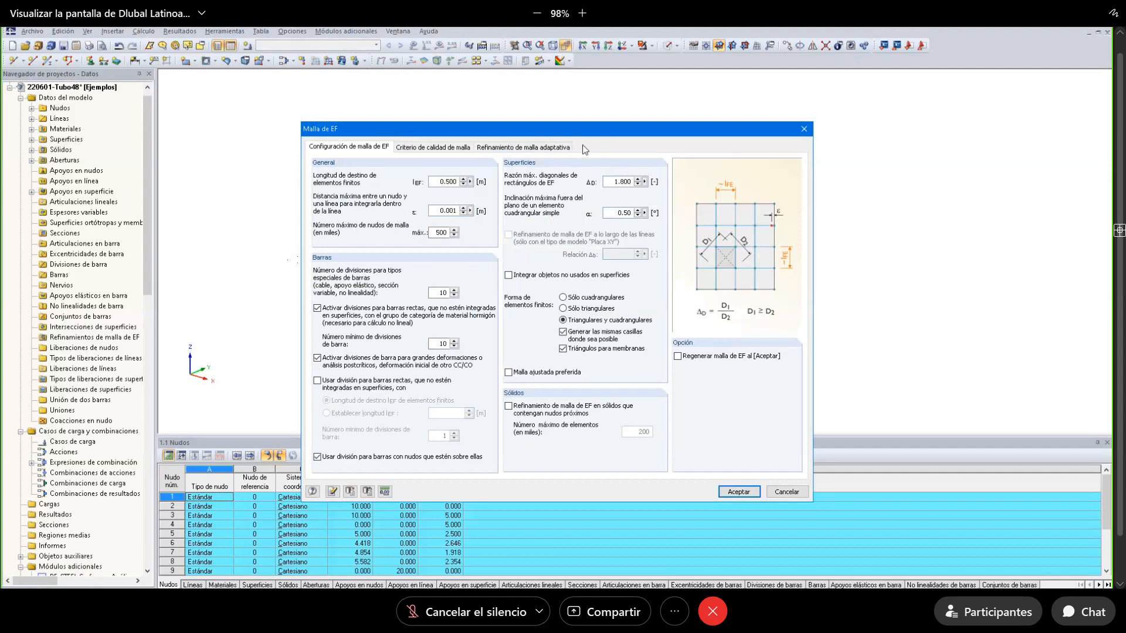
click(555, 148)
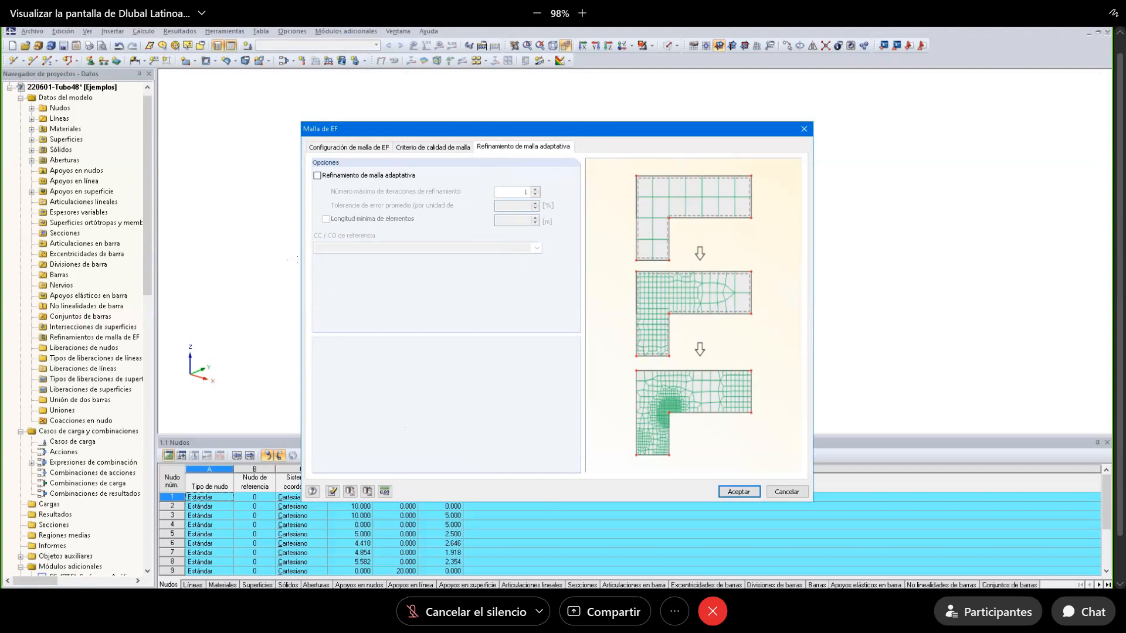
click(444, 148)
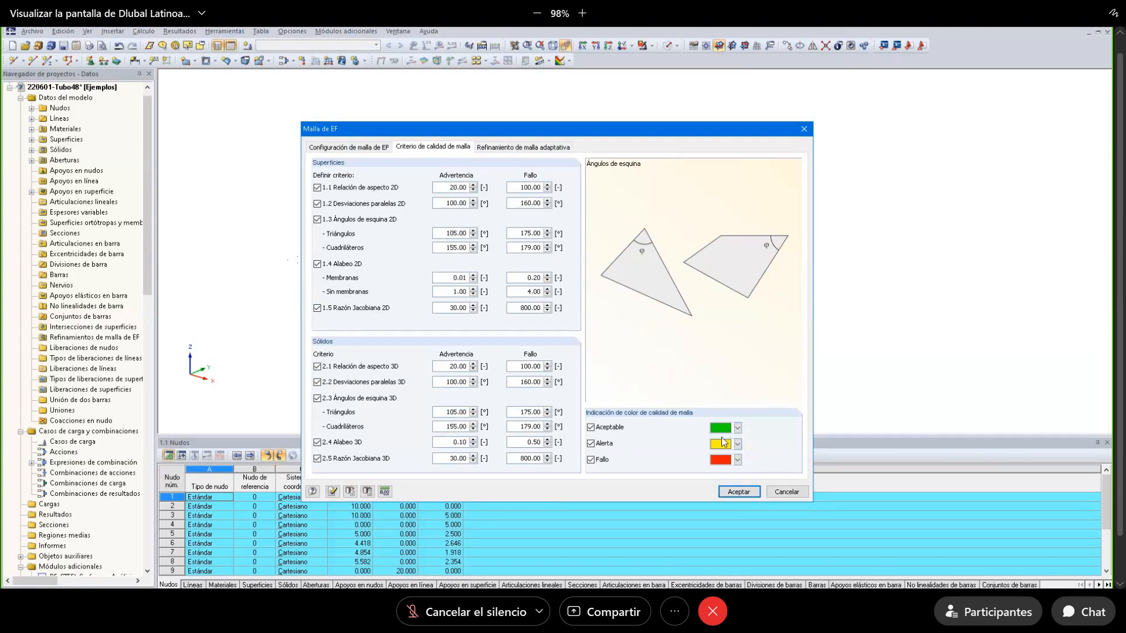
click(458, 233)
click(518, 147)
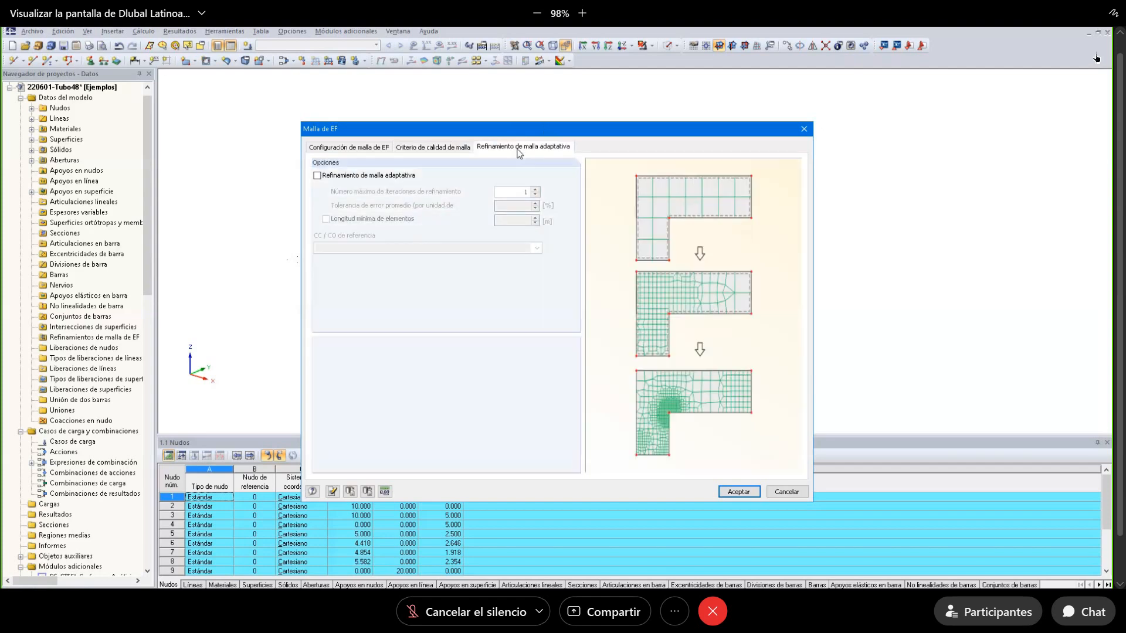
click(367, 147)
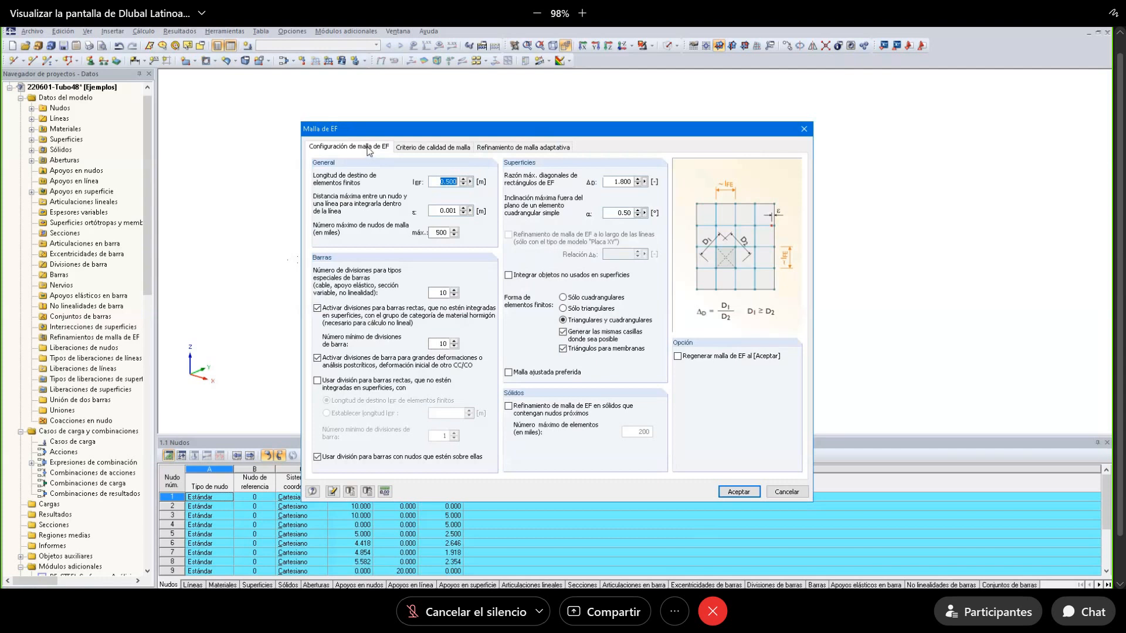
Set the target length of the finite elements to 2 m and accept the mesh settings.
click(435, 183)
double_click(436, 183)
text(2)
click(738, 492)
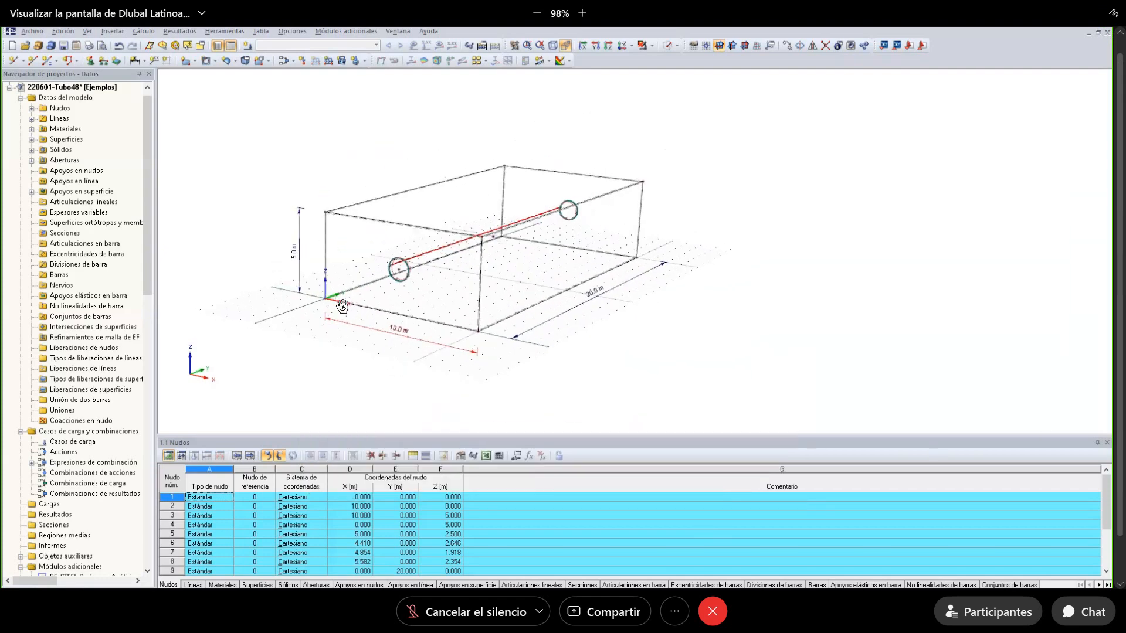
Draw a line across the solid's top surface joining the midpoints of its two long edges.
ctrl+middle_drag(340, 324, 467, 308)
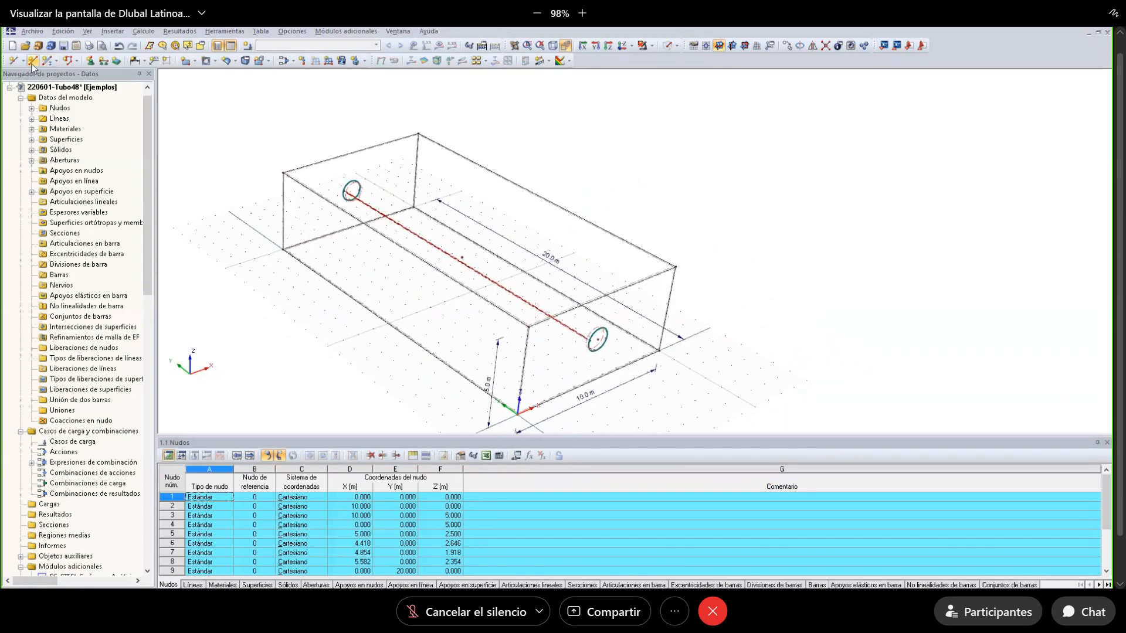
click(32, 60)
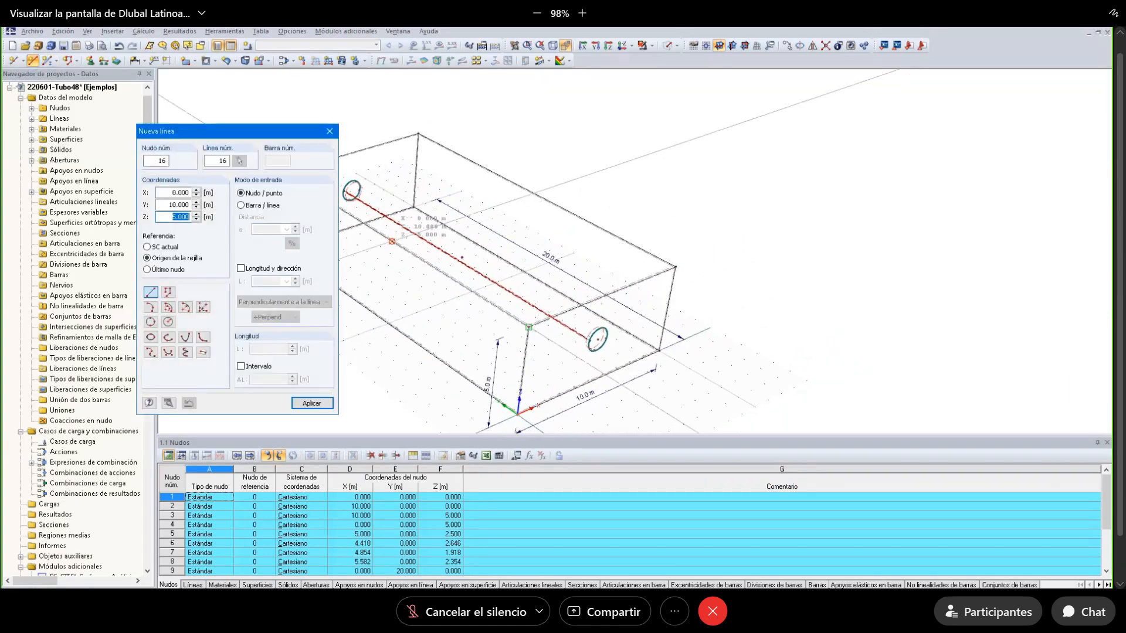
click(534, 194)
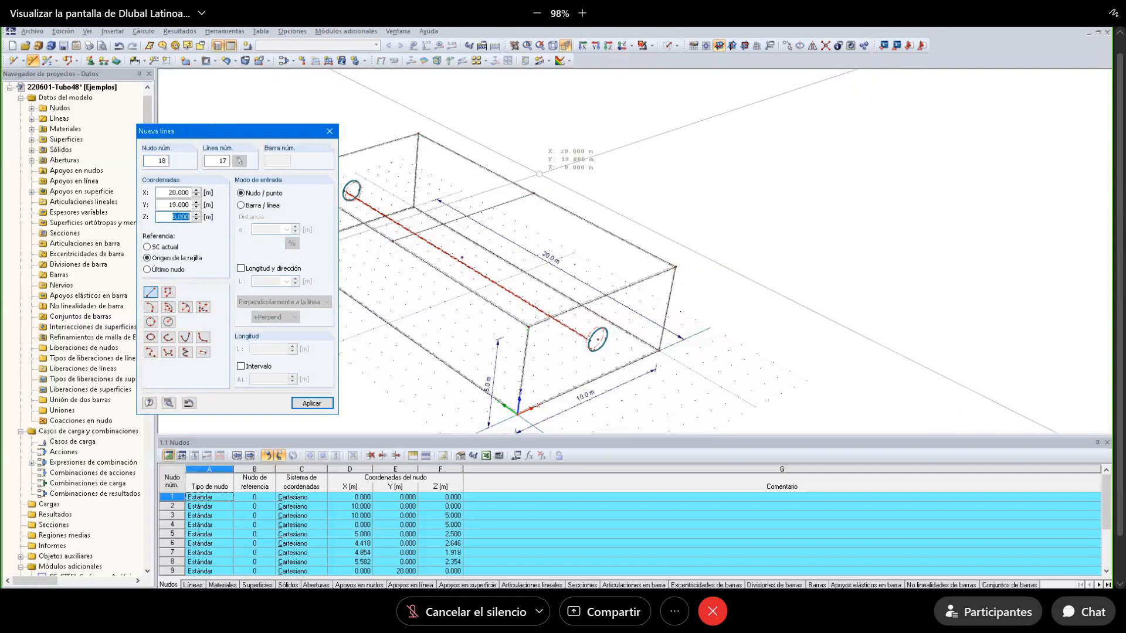
key(Escape)
Copy the transverse line on the solid's top surface once, with a displacement of 2 m in Y.
scroll(531, 179, up, 1)
right_click(492, 212)
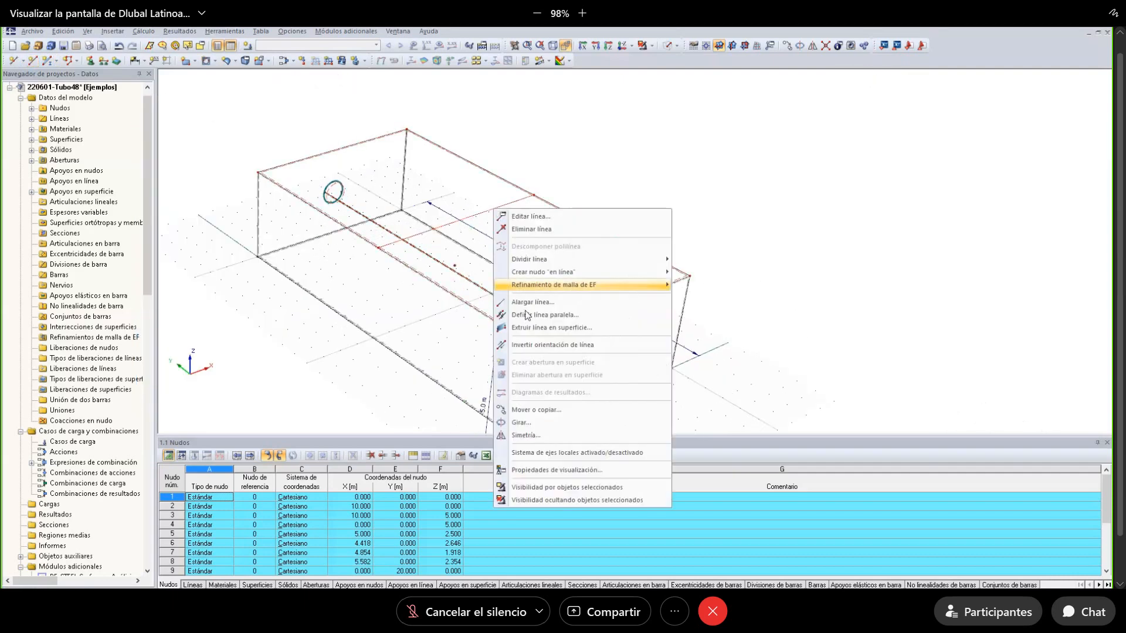
click(557, 414)
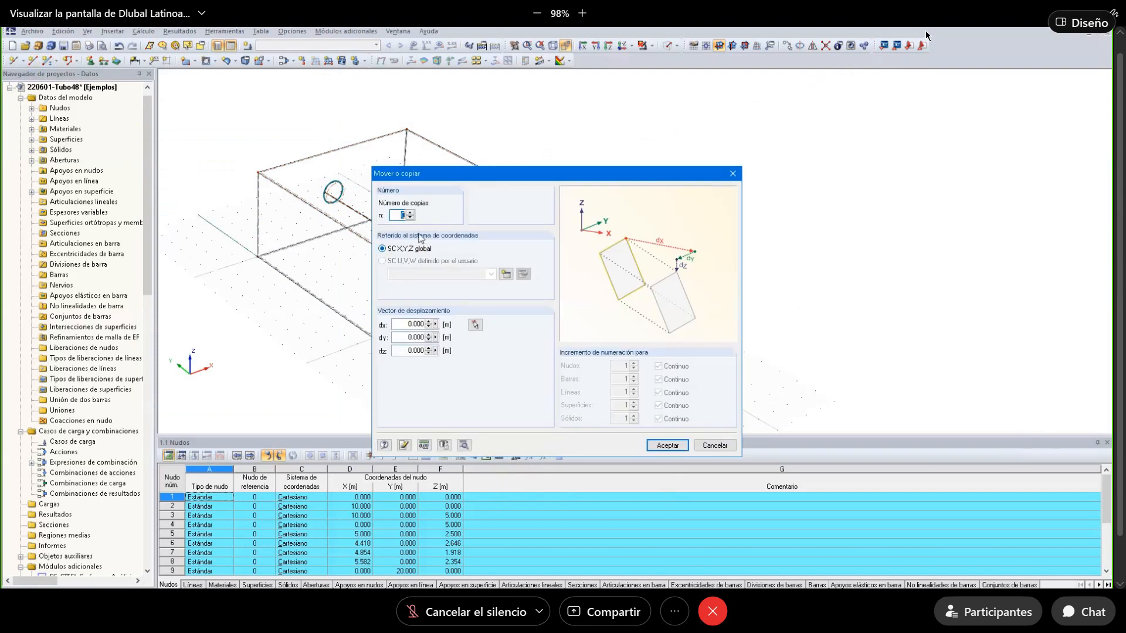
double_click(414, 324)
double_click(405, 337)
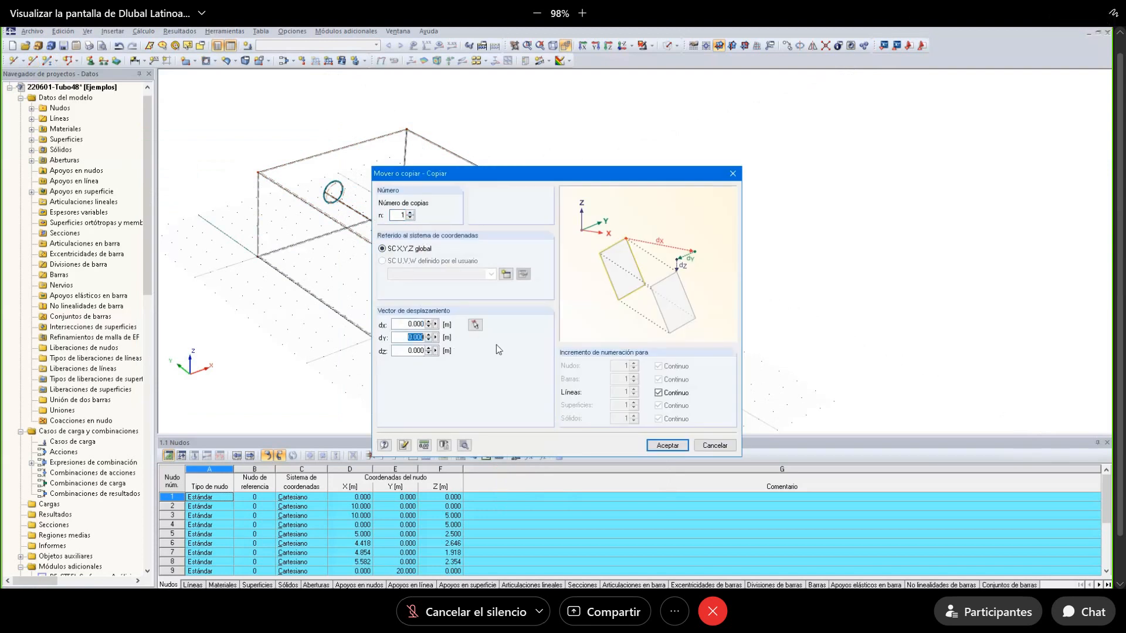
text(2)
key(Return)
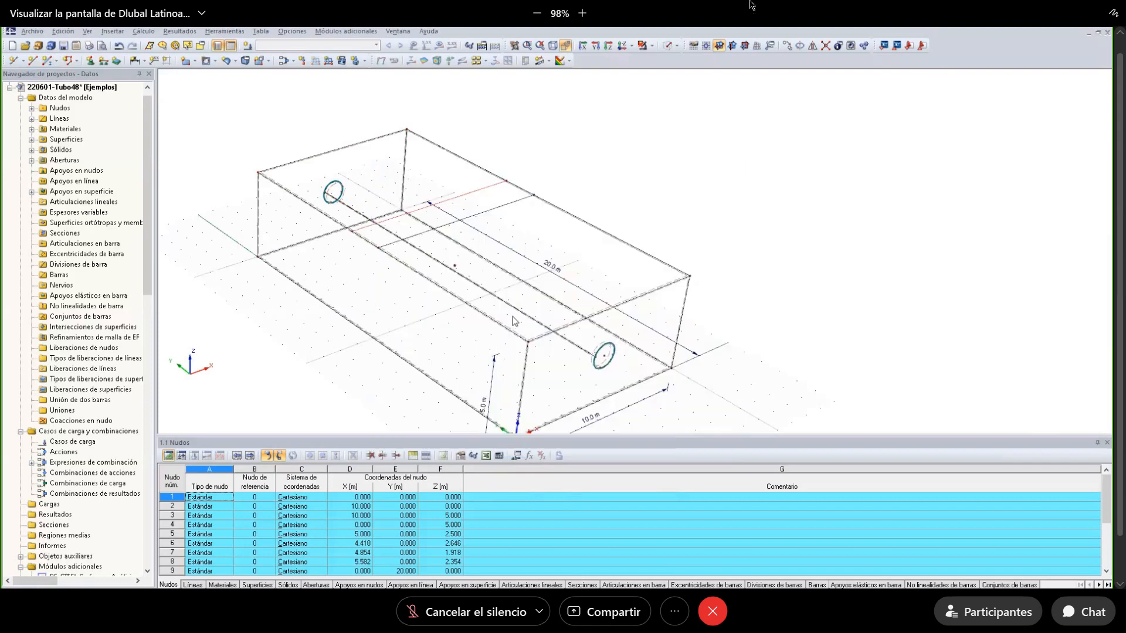
Copy the original middle transverse line once more, displaced 2 m in the negative Y direction.
right_click(514, 209)
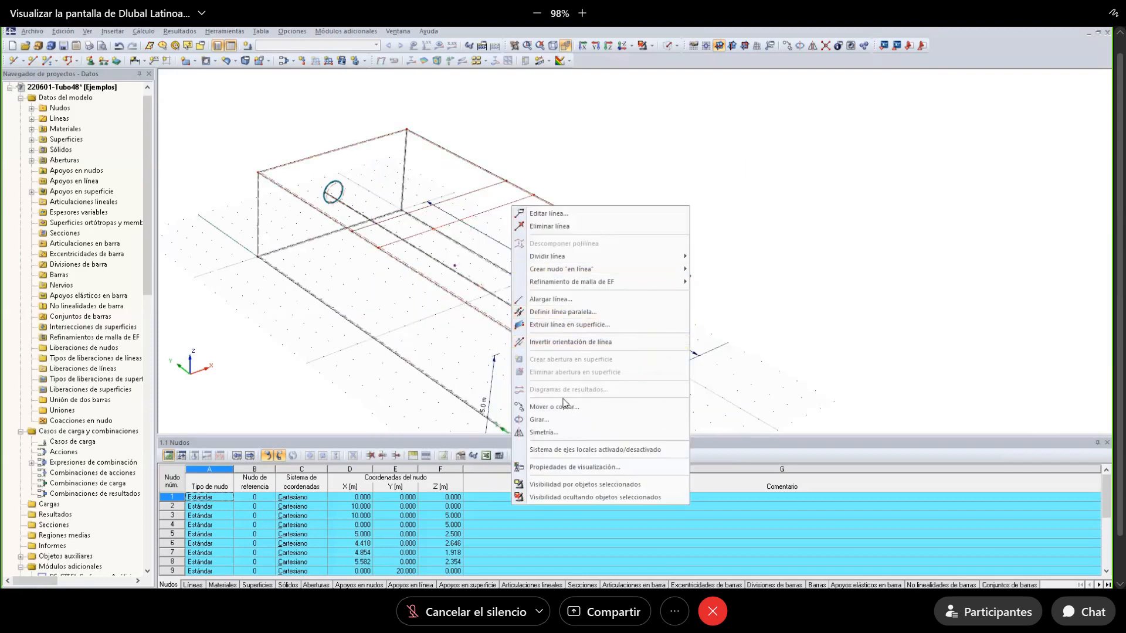
click(557, 407)
click(404, 338)
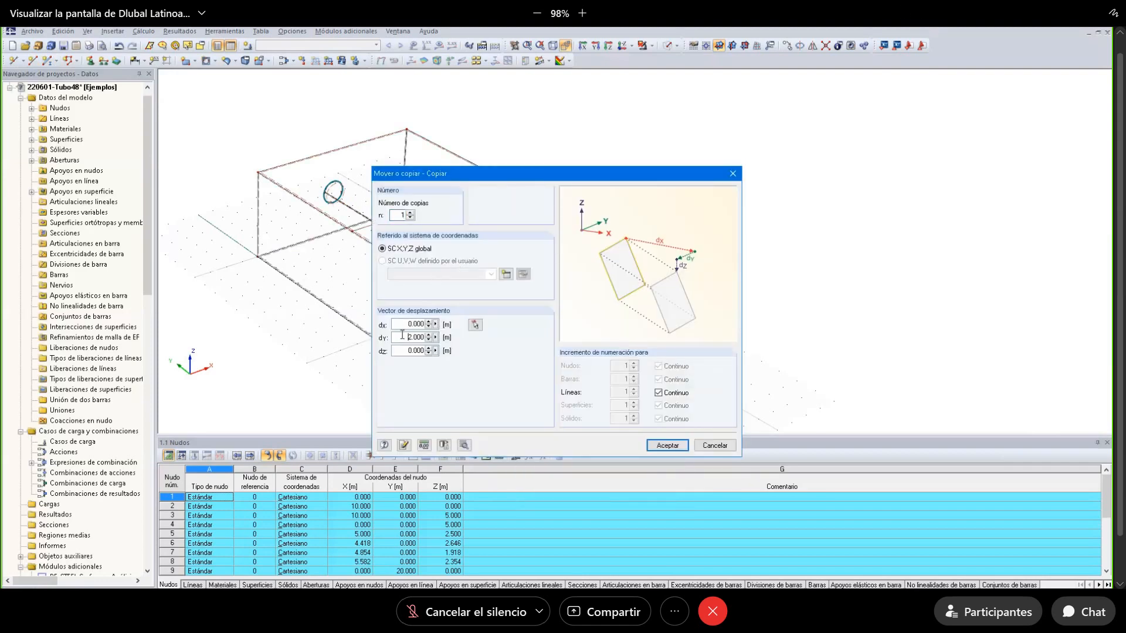
key(Return)
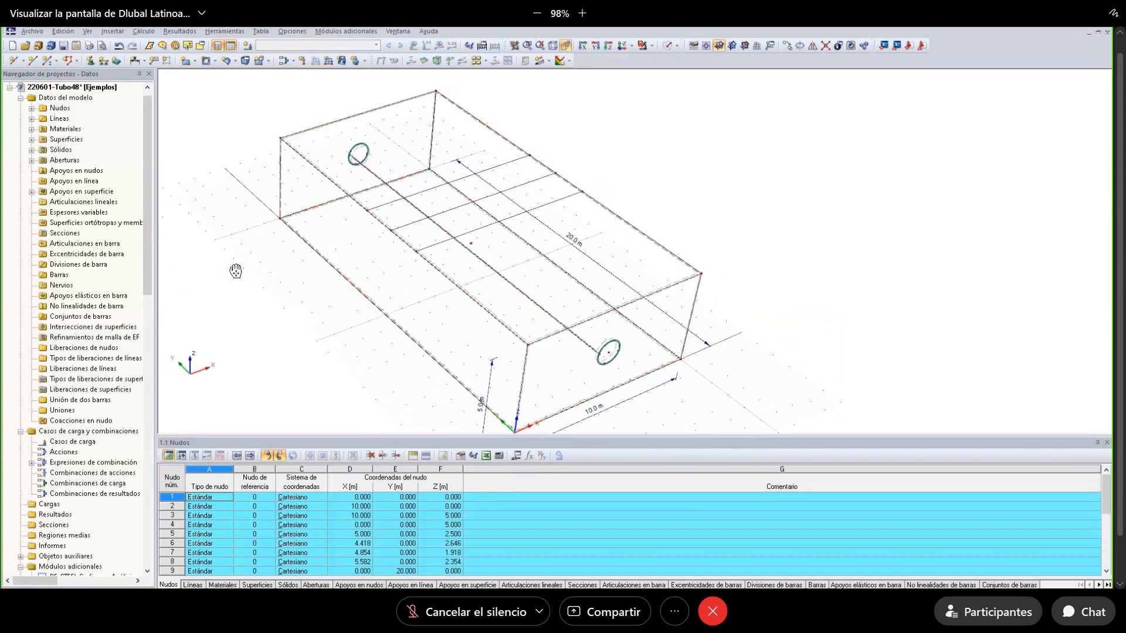
Define a new rectangular surface with material H-25 ACI 318-19, a constant thickness of 200 mm and the comment Pavimento.
click(195, 62)
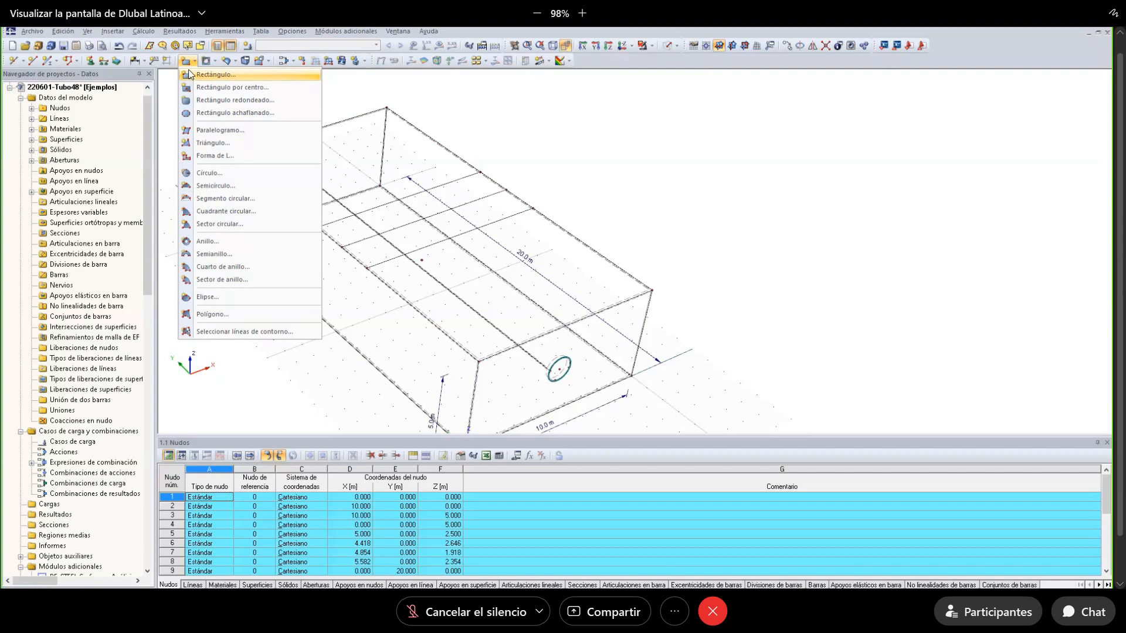
click(214, 75)
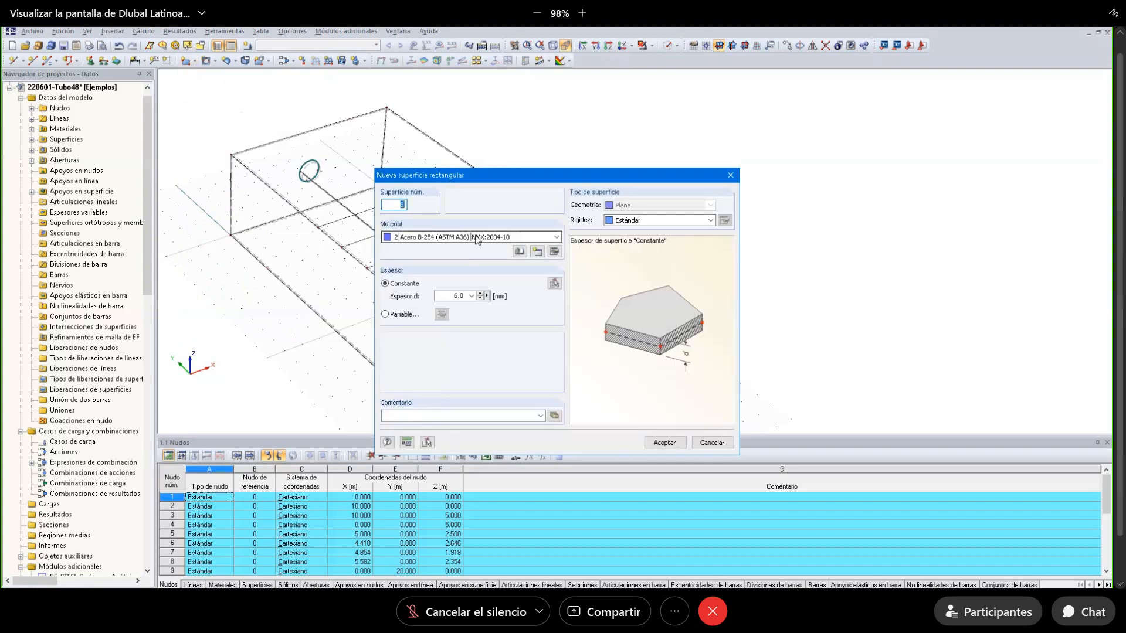
click(469, 237)
click(446, 247)
double_click(456, 296)
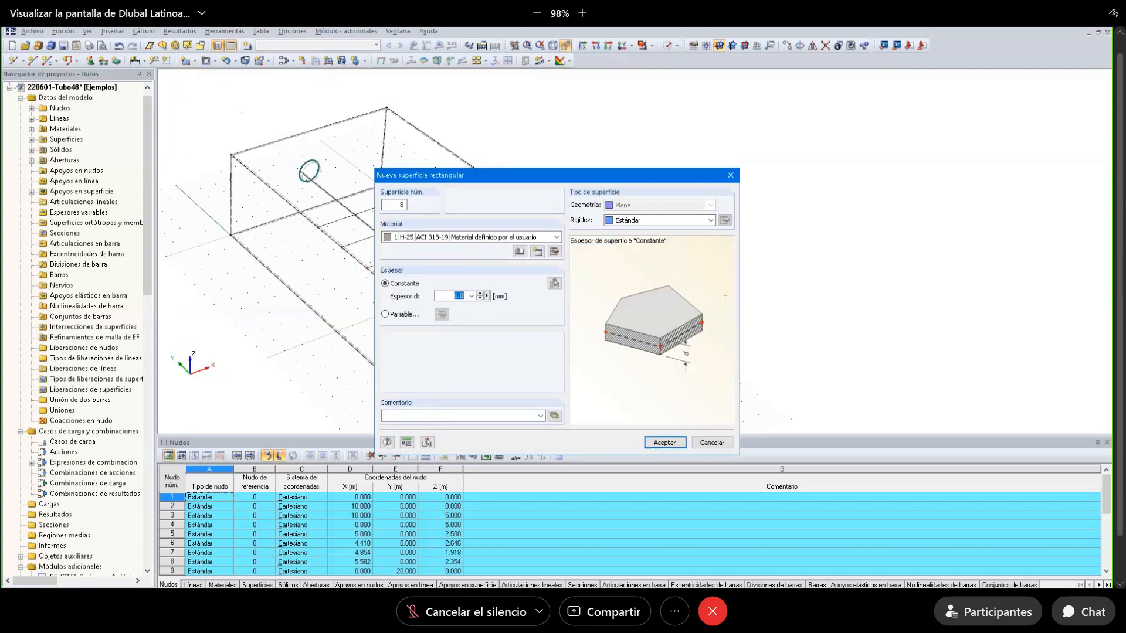
text(200)
click(469, 415)
text(Pa)
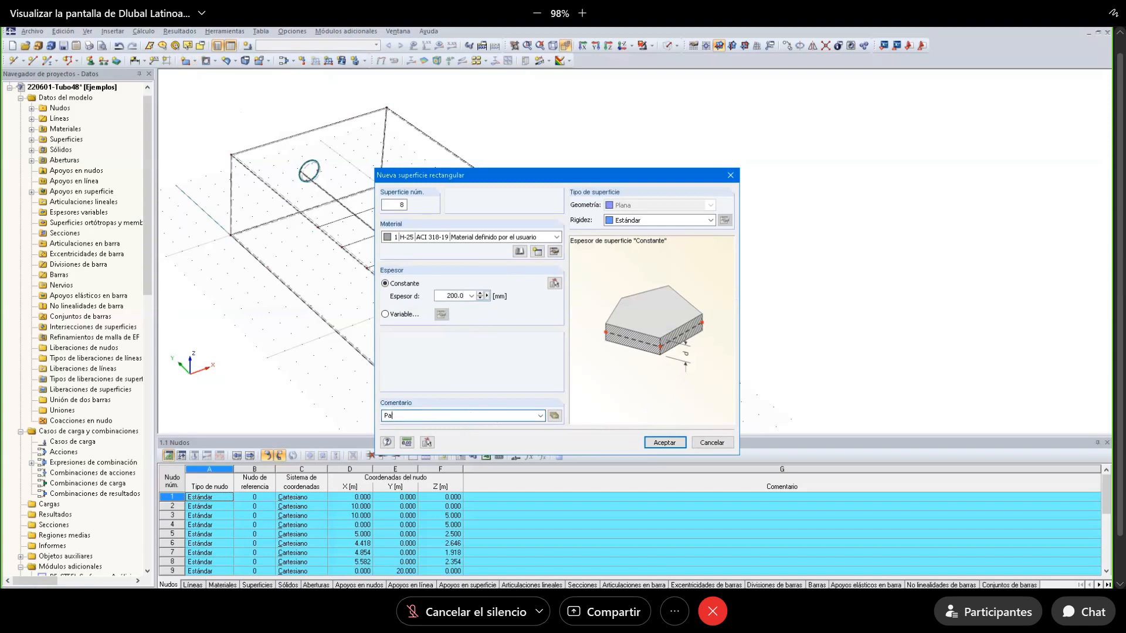
text(vimet)
key(BackSpace)
text(nto.)
click(659, 442)
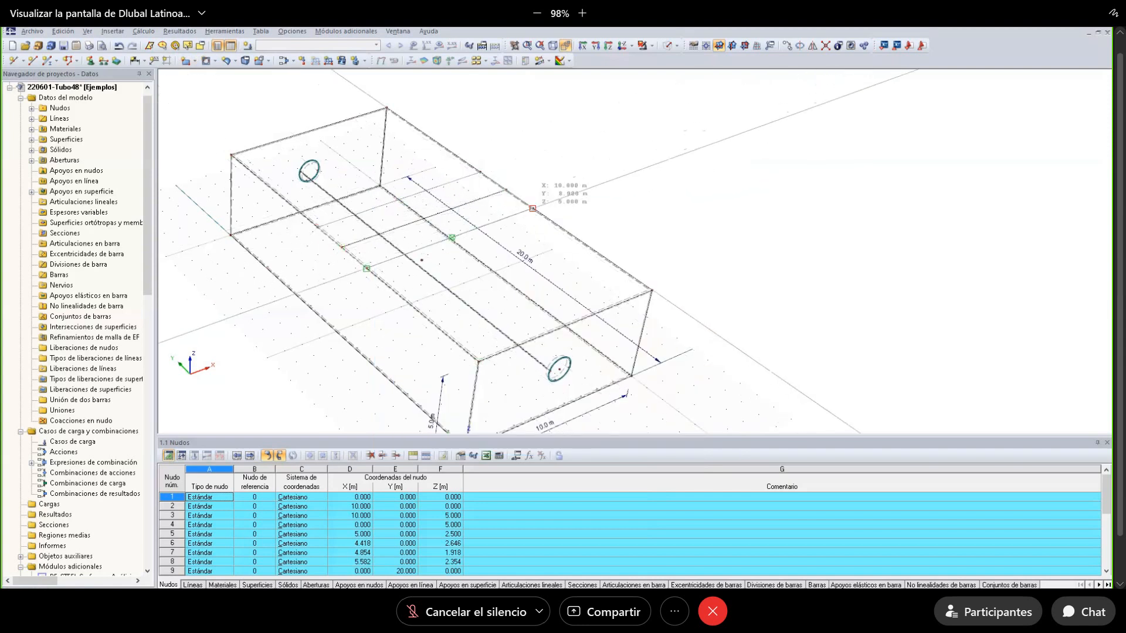
Place the rectangular surface on the solid's top, between opposite corners of the two outer transverse lines.
click(532, 208)
click(513, 336)
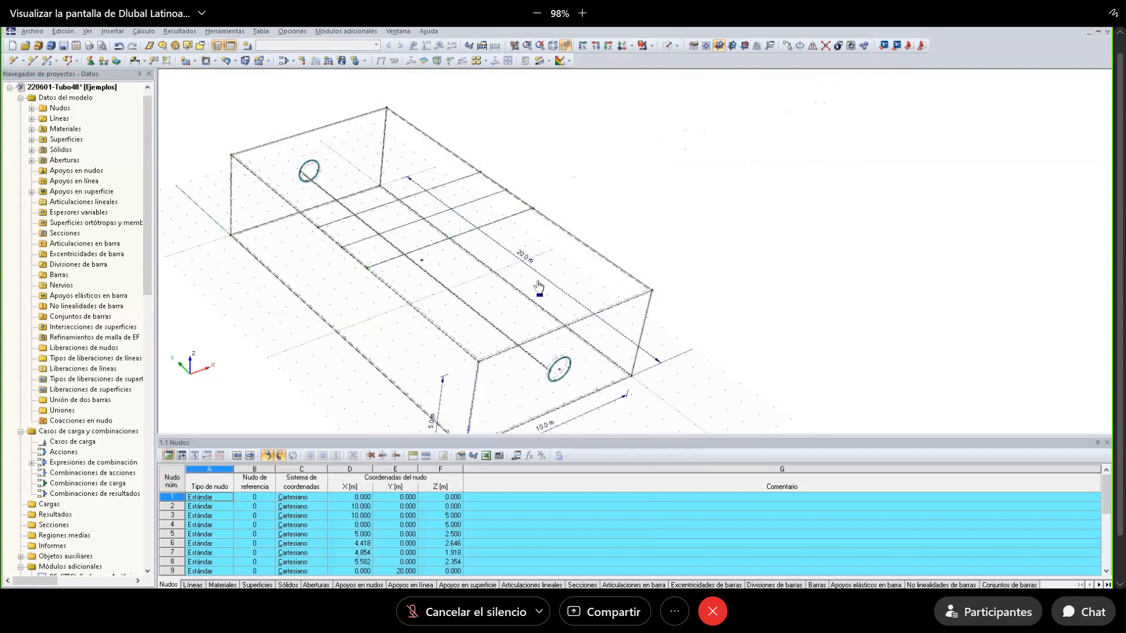
middle_drag(595, 222, 653, 218)
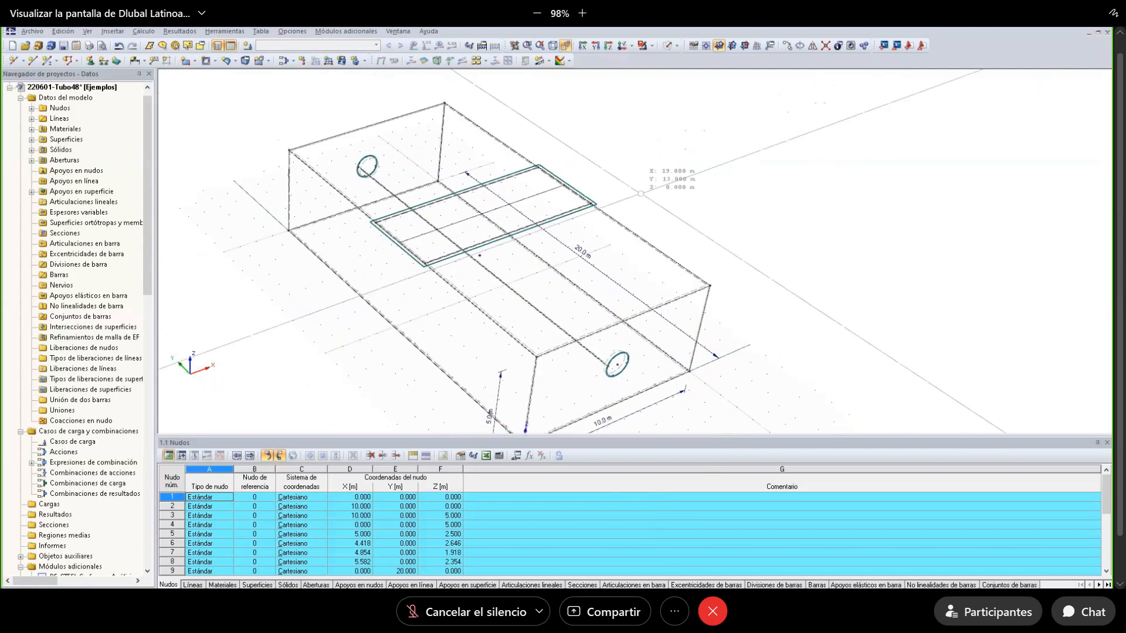
Show the model in solid rendering to examine the pavement strip and pipe opening, and return to the wireframe display.
click(666, 45)
ctrl+middle_drag(718, 177, 335, 127)
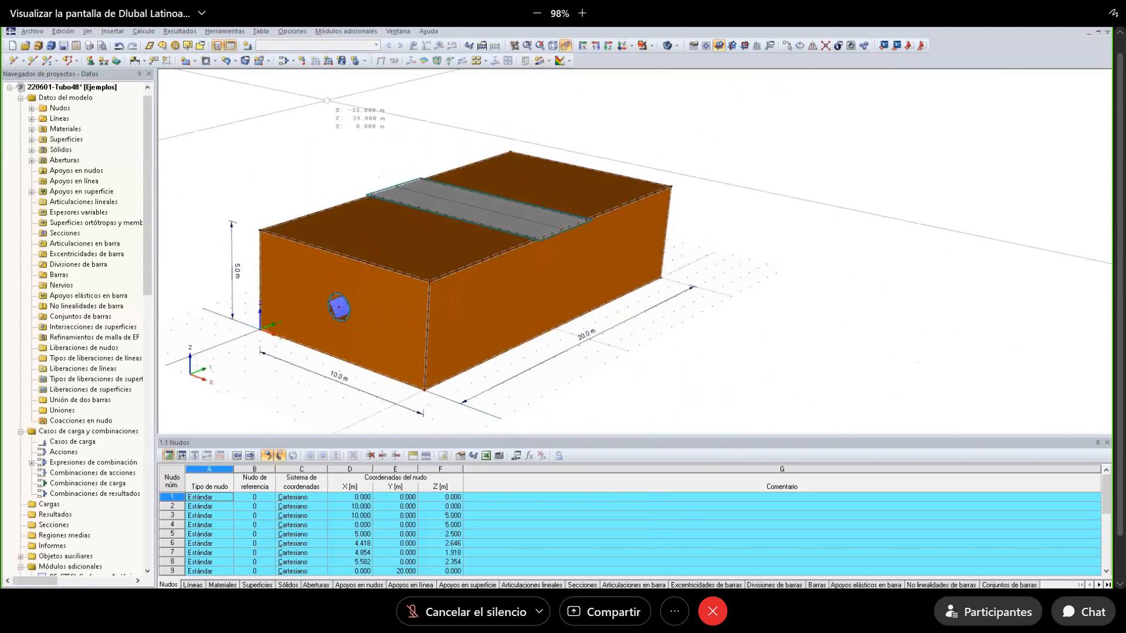
scroll(375, 205, up, 2)
ctrl+middle_drag(640, 344, 554, 264)
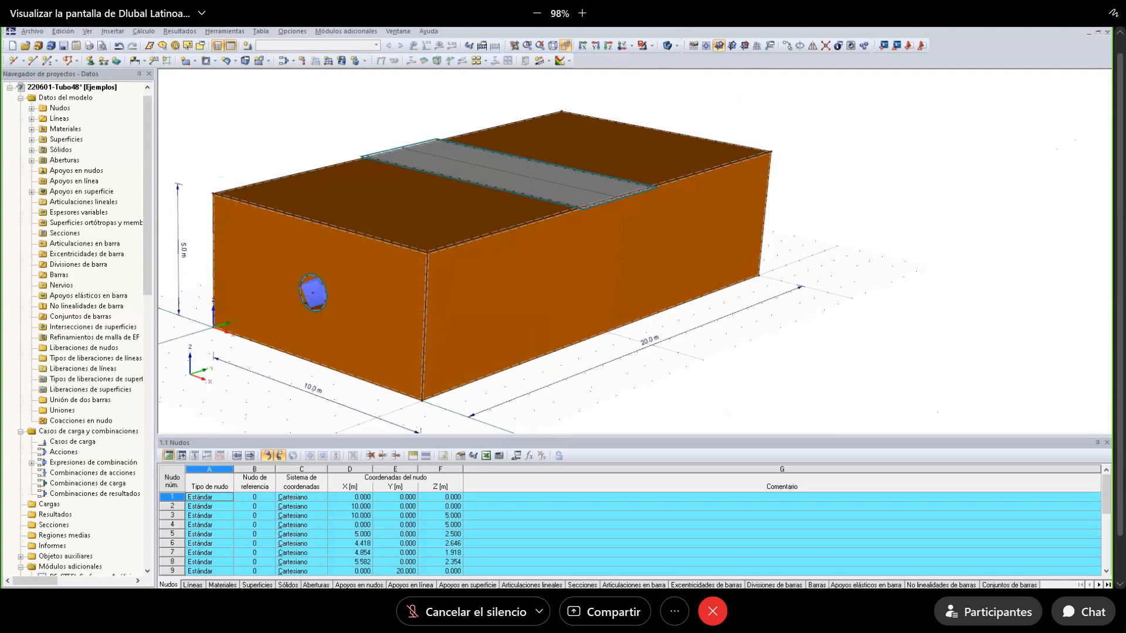
scroll(282, 343, down, 3)
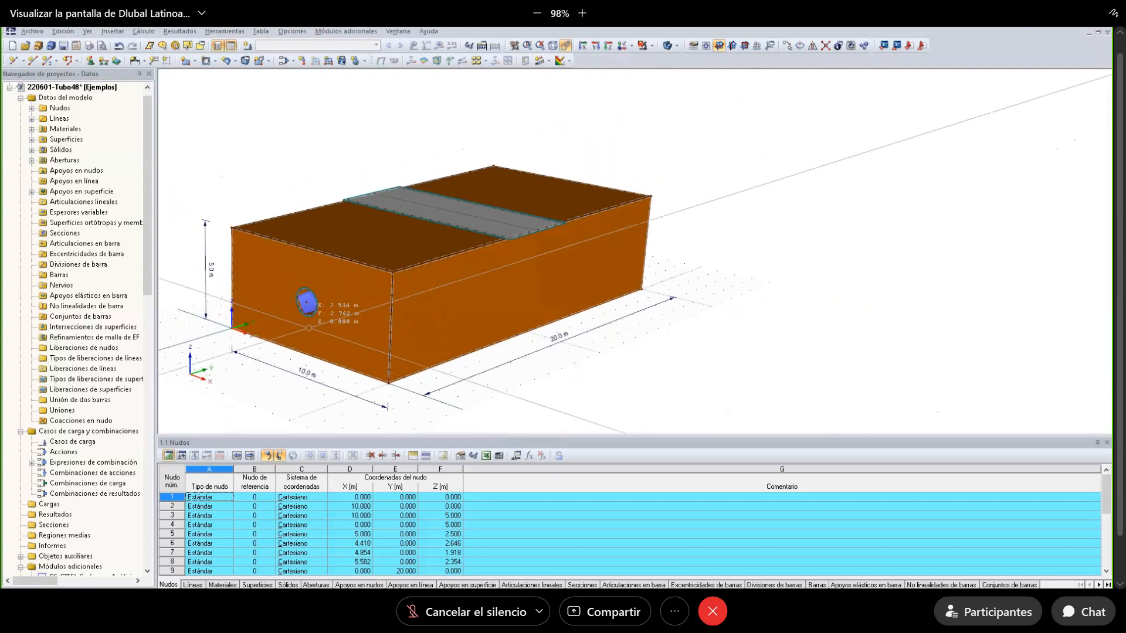
ctrl+middle_drag(320, 171, 406, 182)
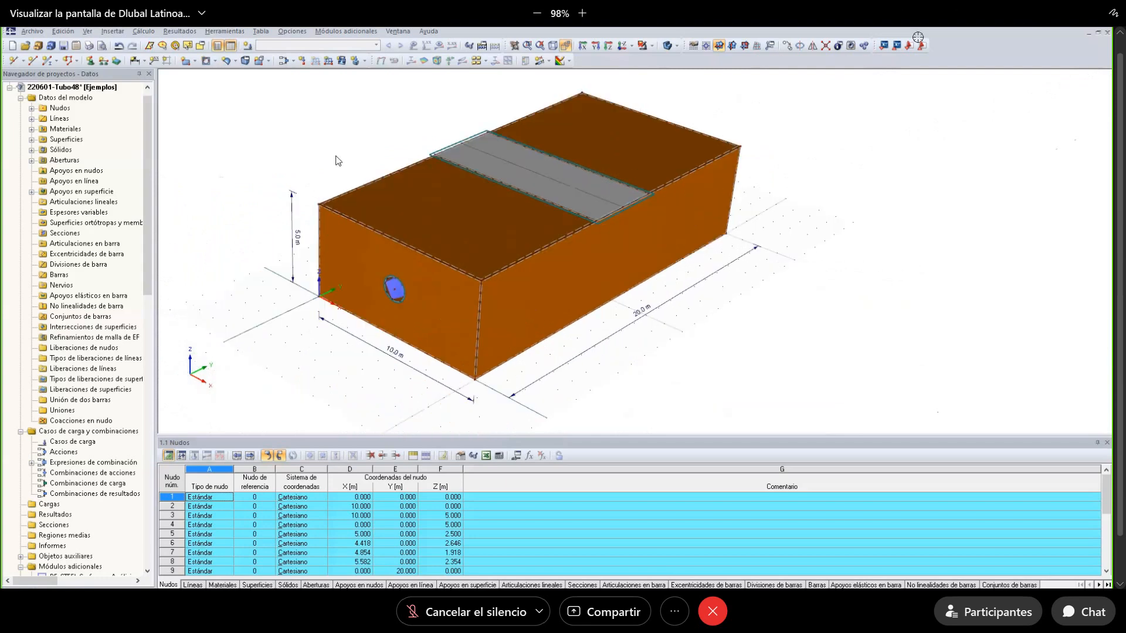
click(667, 46)
click(667, 46)
ctrl+middle_drag(385, 298, 428, 224)
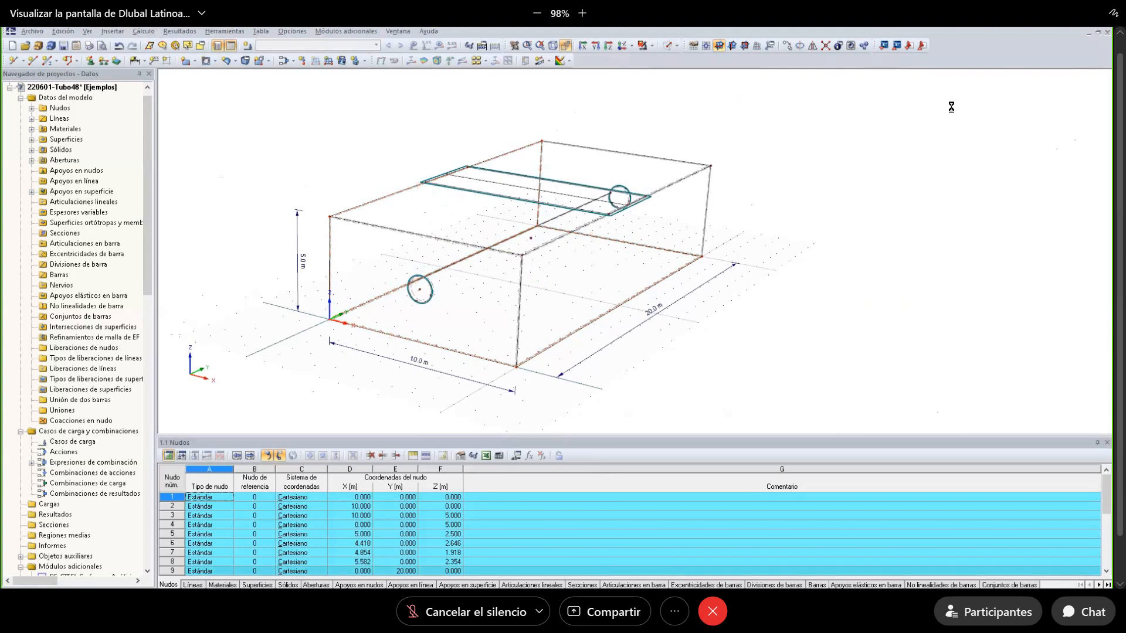
mouse_move(307, 196)
middle_down()
mouse_move(321, 194)
mouse_move(311, 217)
mouse_move(309, 177)
middle_up()
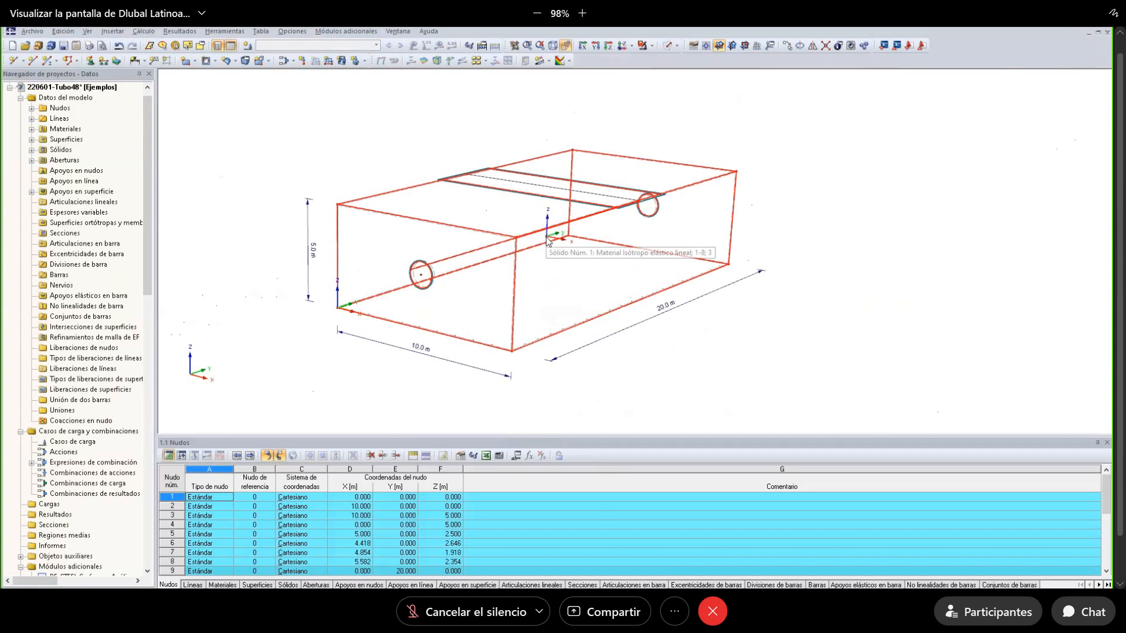
Generate the FE mesh for the model with the pavement surface.
click(179, 31)
mouse_move(144, 31)
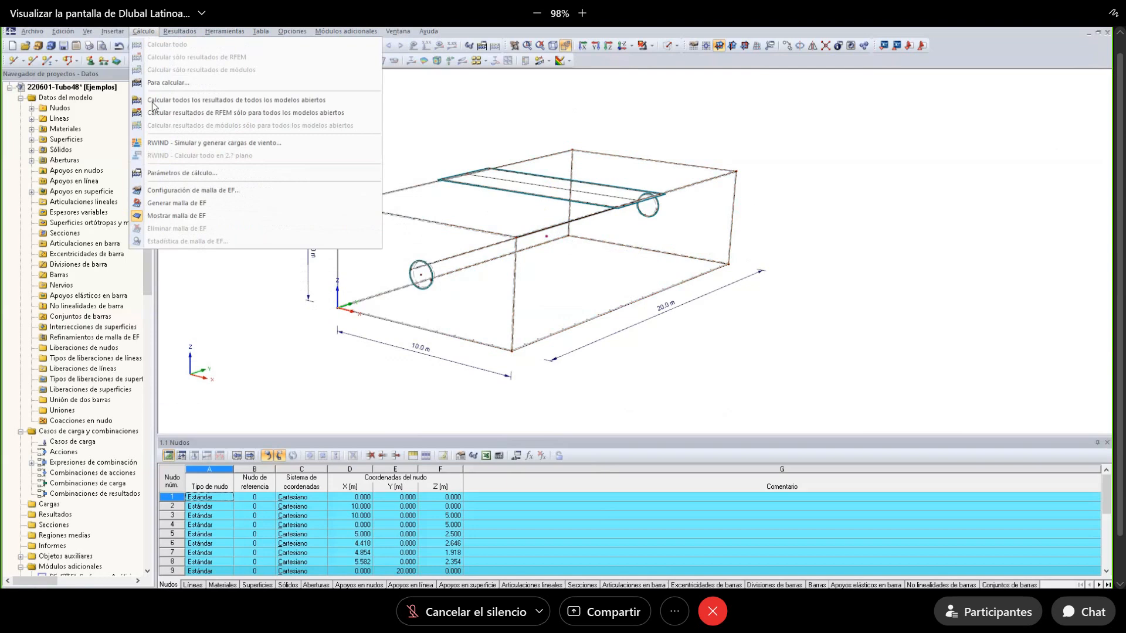
click(179, 208)
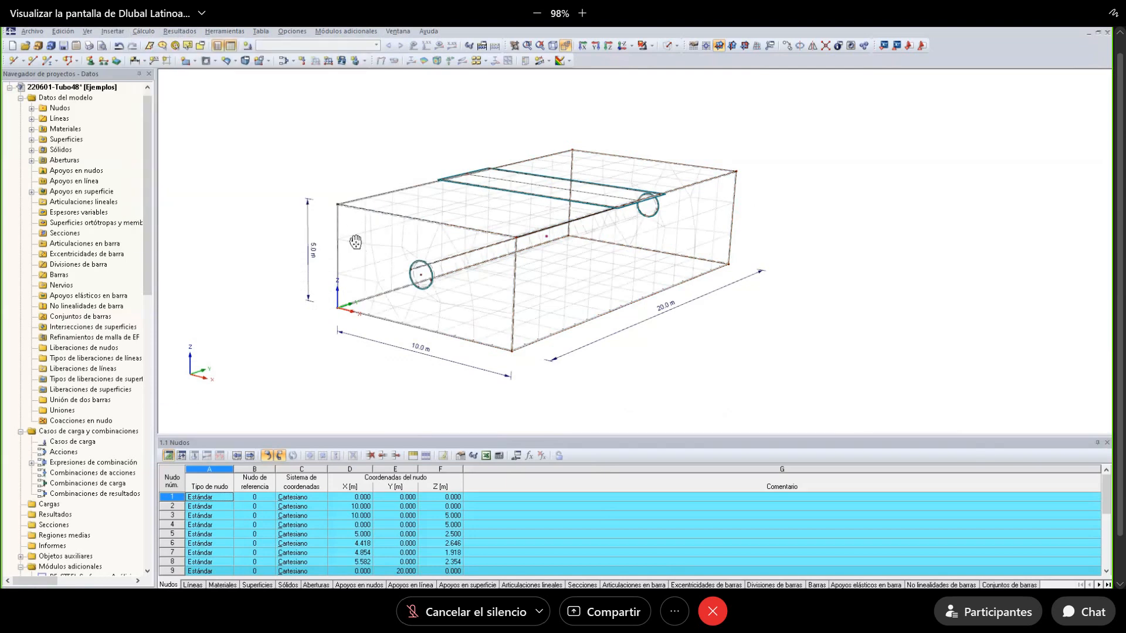
ctrl+middle_drag(355, 242, 364, 284)
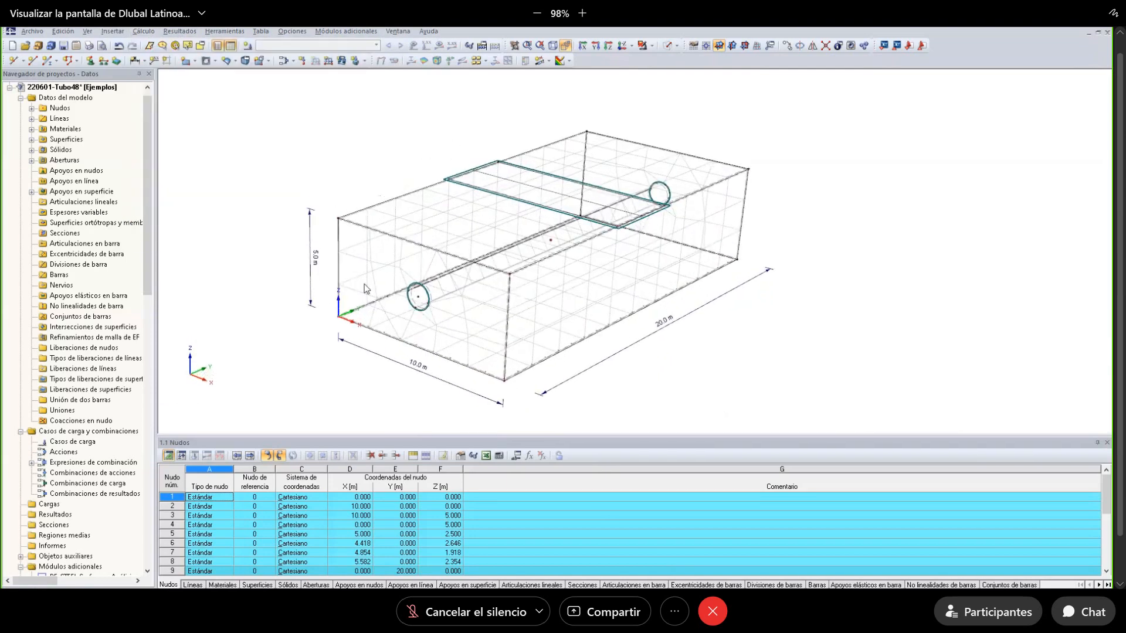
scroll(364, 284, up, 3)
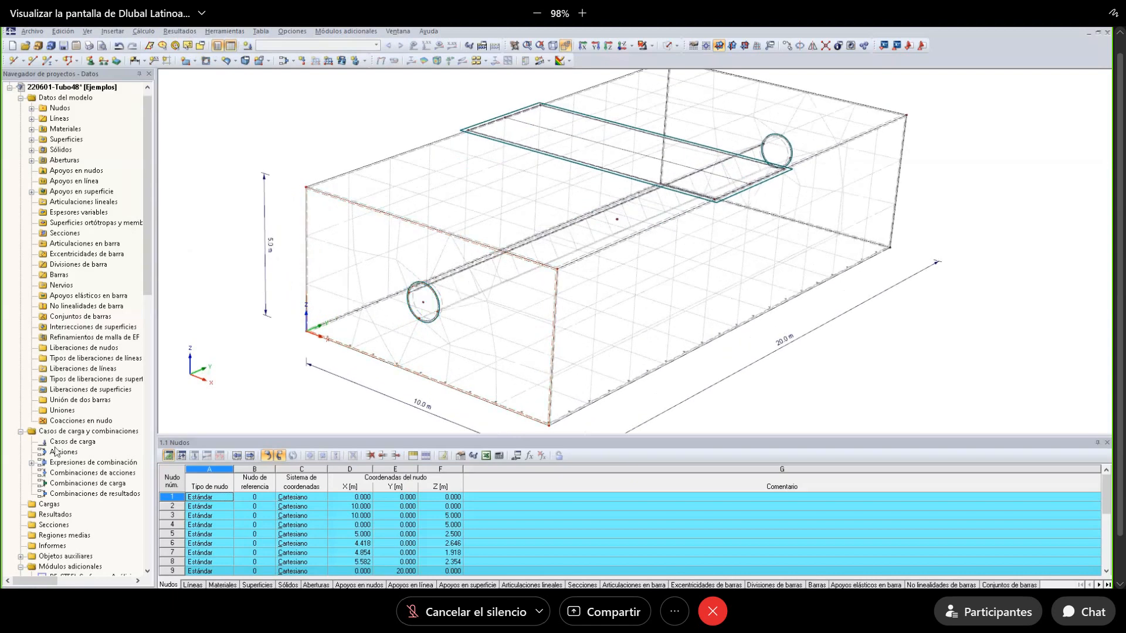
Display the FE mesh in solids with its mesh nodes and elements, and hide the elements' axis systems.
scroll(88, 407, down, 3)
scroll(85, 368, down, 15)
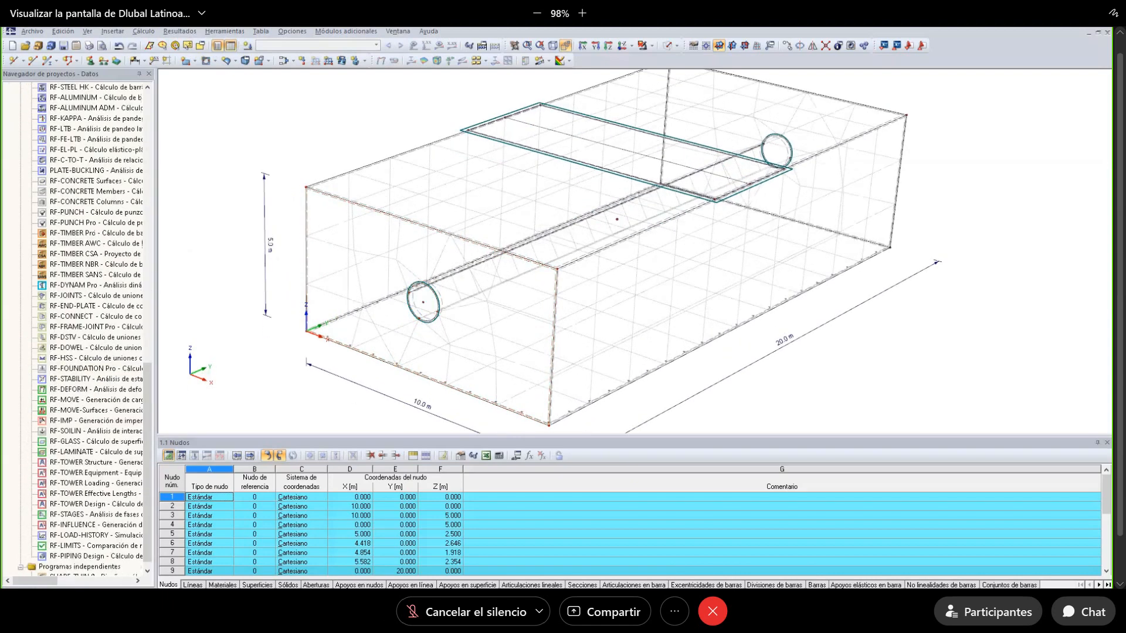
click(44, 588)
scroll(81, 411, down, 10)
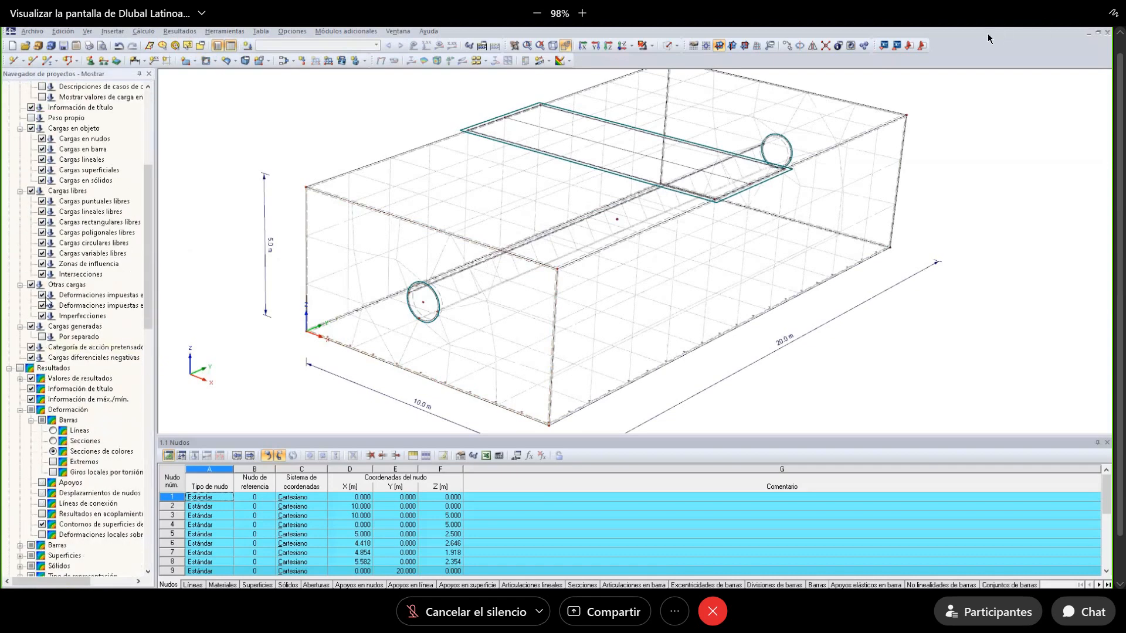
scroll(81, 413, down, 10)
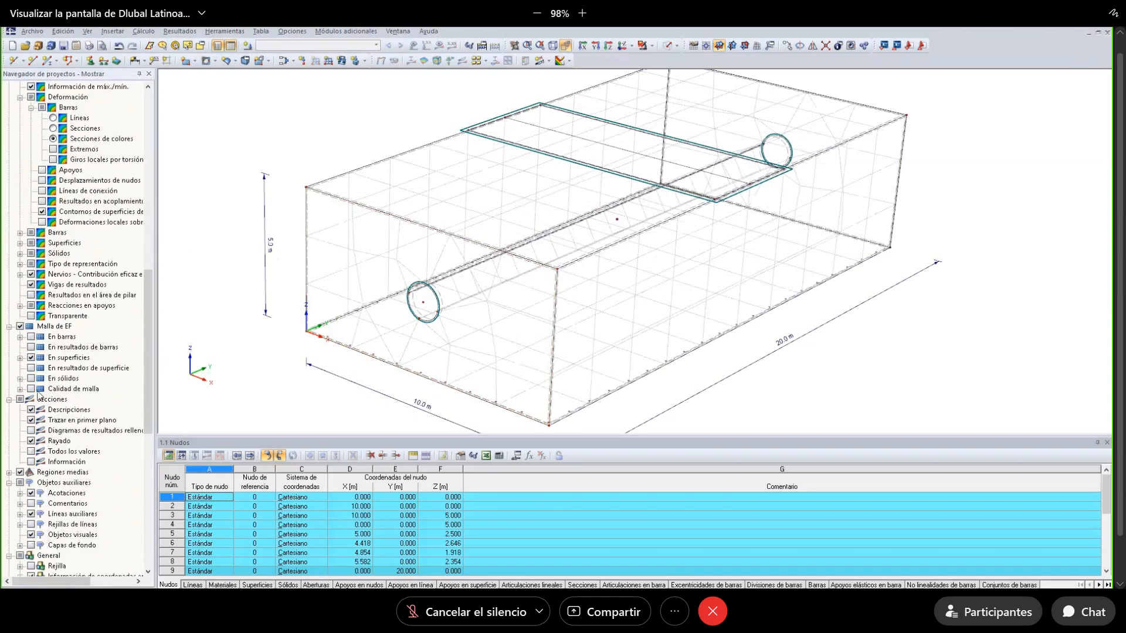
click(21, 380)
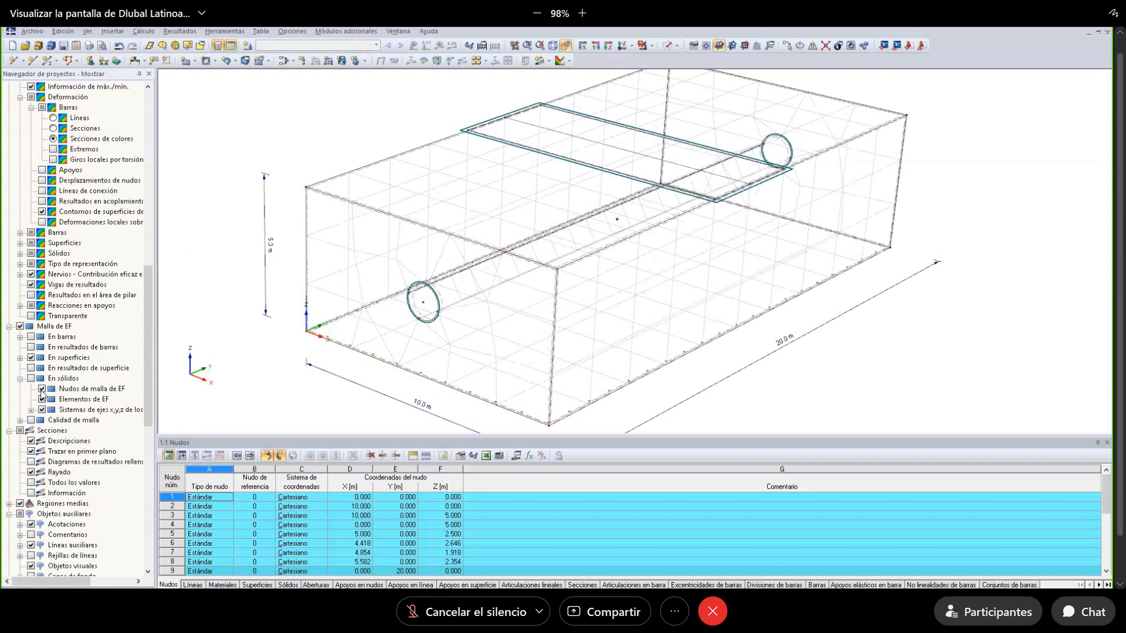
click(42, 399)
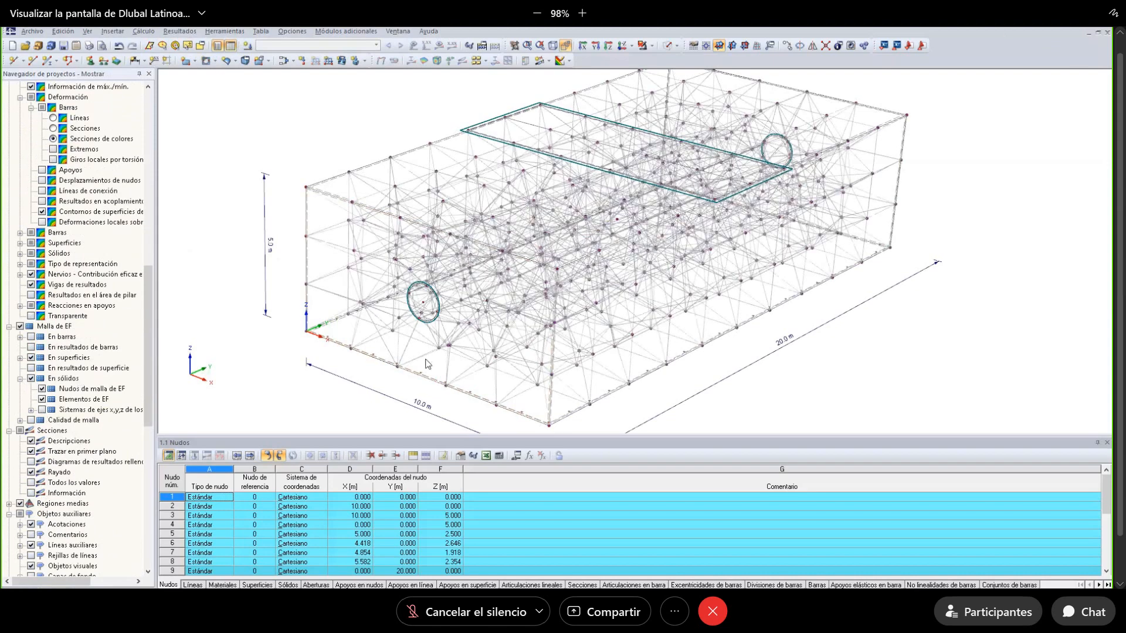
Examine the FE mesh inside the soil solid, especially around the pipe's end opening.
middle_drag(515, 339, 524, 281)
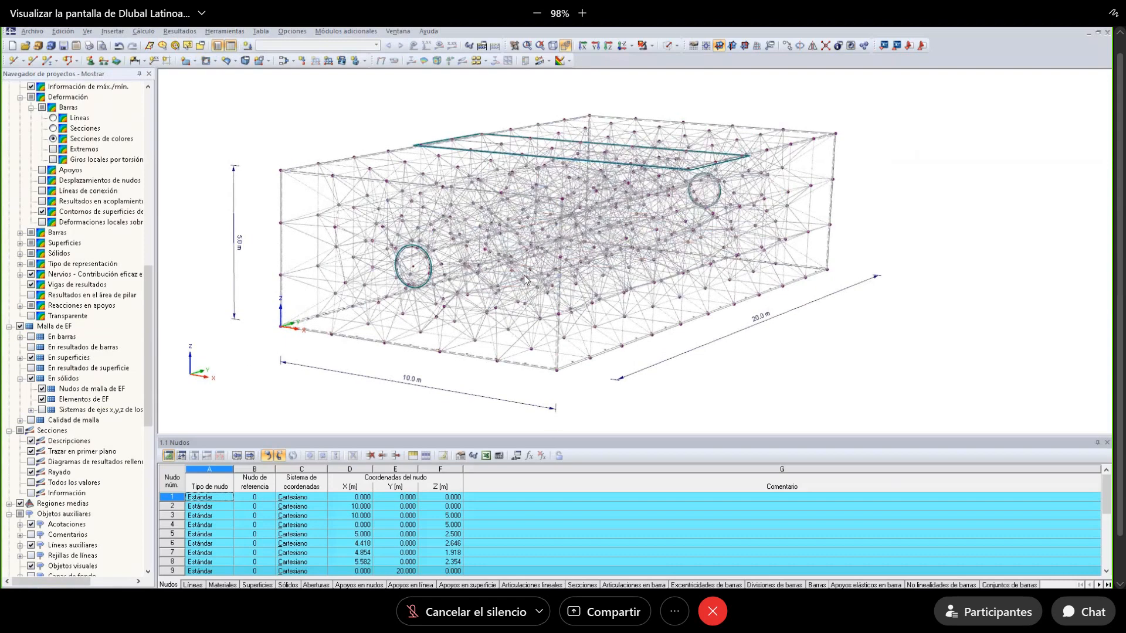
ctrl+middle_drag(524, 276, 408, 276)
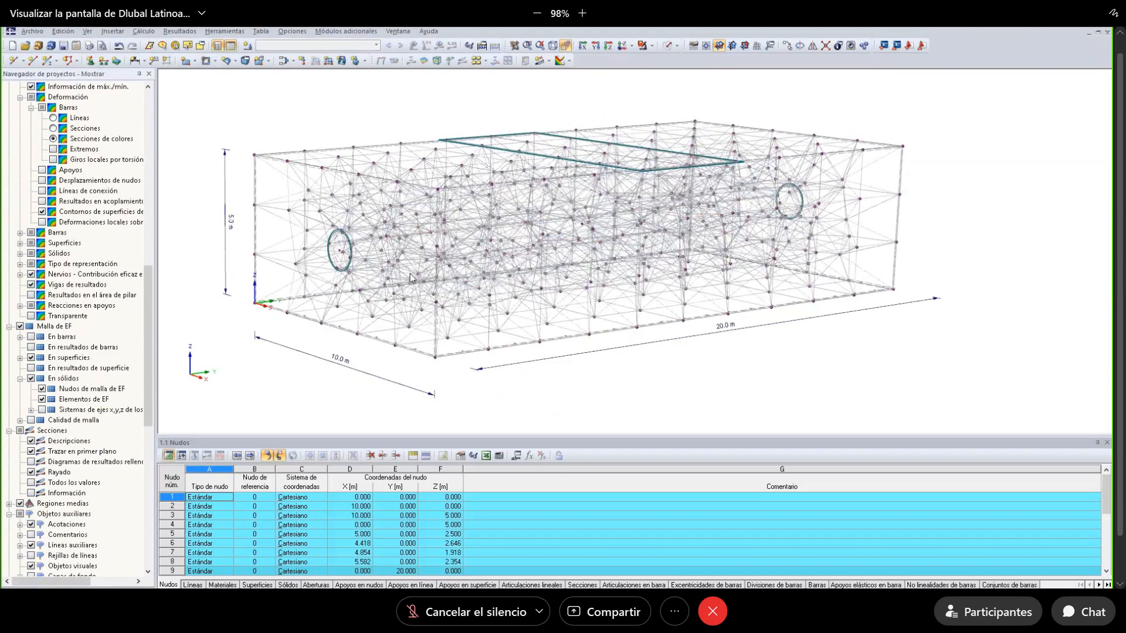
scroll(336, 244, up, 2)
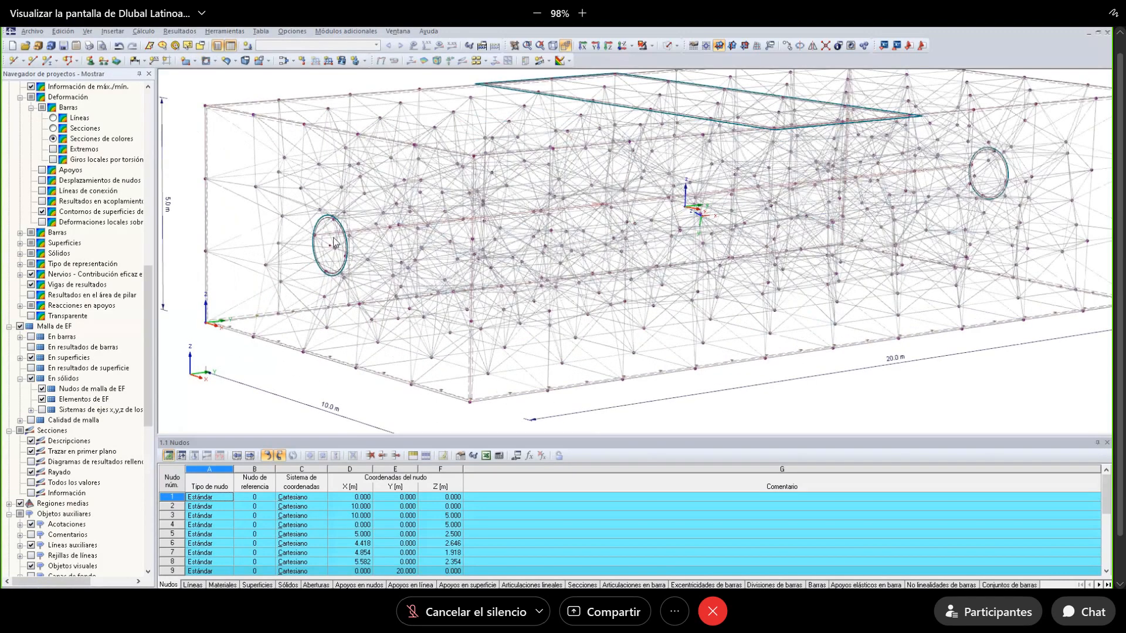
scroll(333, 243, up, 3)
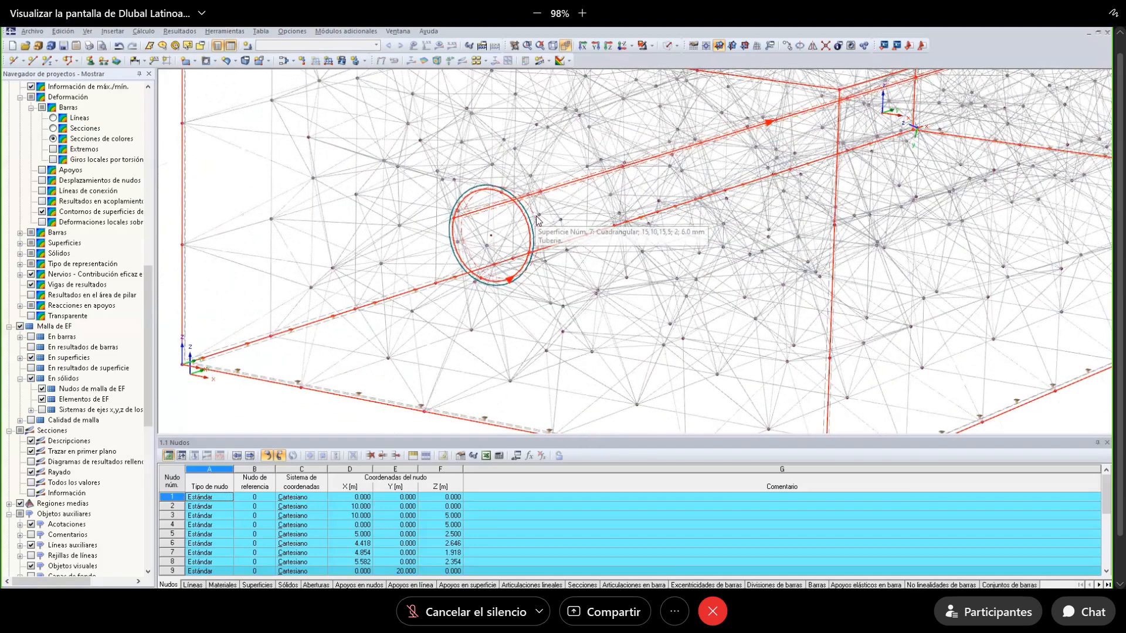
scroll(448, 239, down, 3)
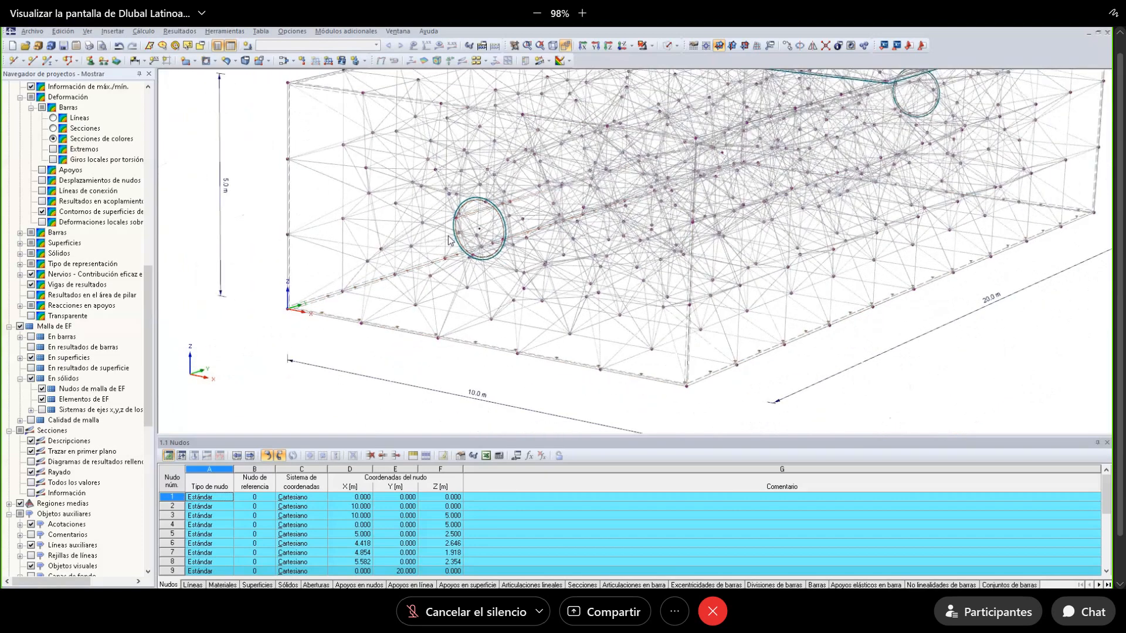
ctrl+middle_drag(448, 239, 194, 276)
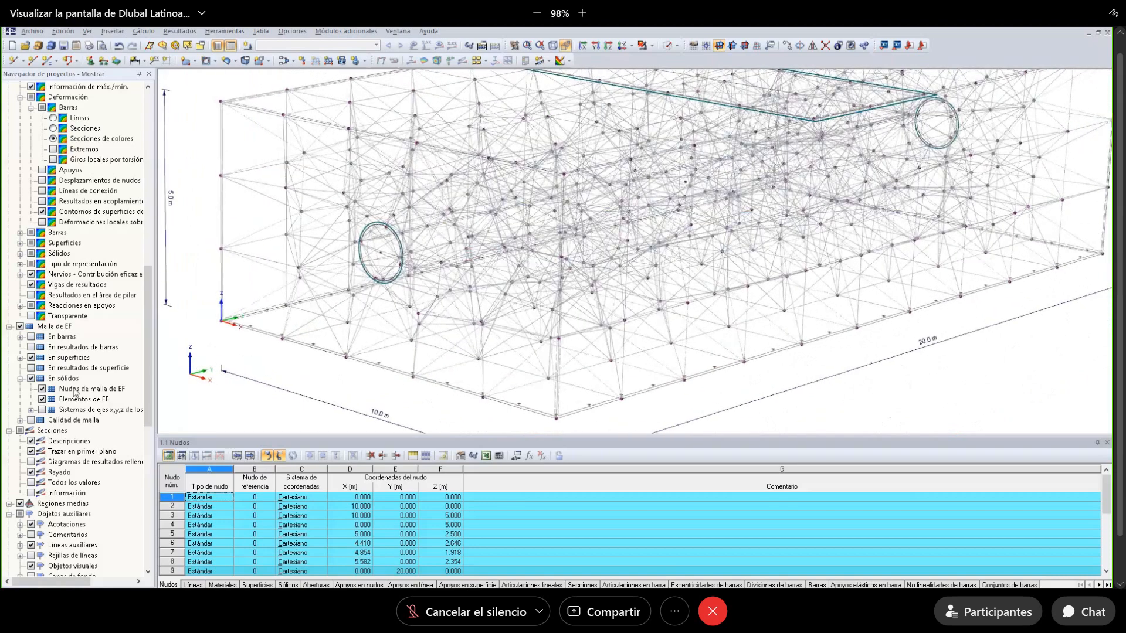
Hide the FE mesh in the solids so that only the mesh on the surfaces is displayed.
click(31, 378)
middle_drag(440, 261, 409, 251)
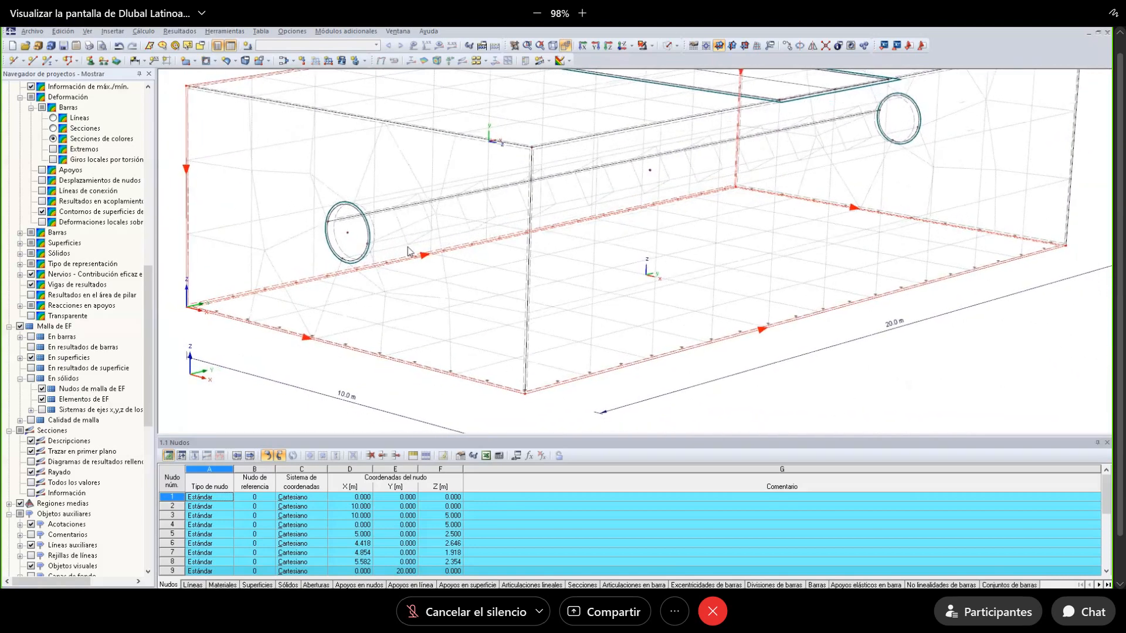
scroll(407, 248, up, 4)
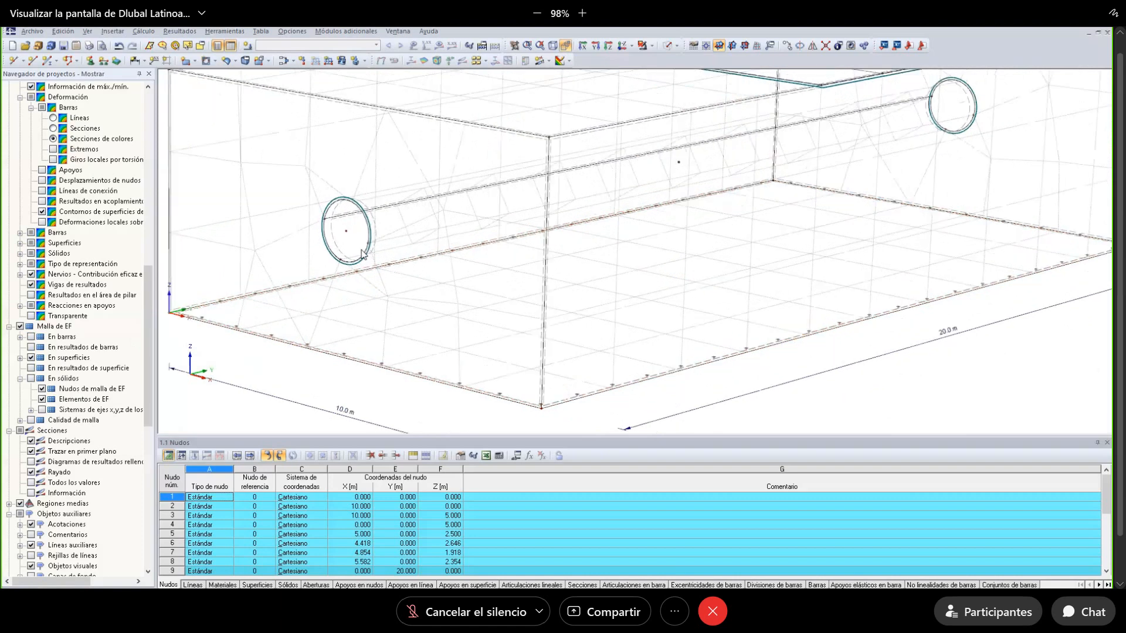
Add an FE mesh refinement to the pipe surface with a target FE length of 0.3 m and the comment "Tuberia.".
right_click(379, 225)
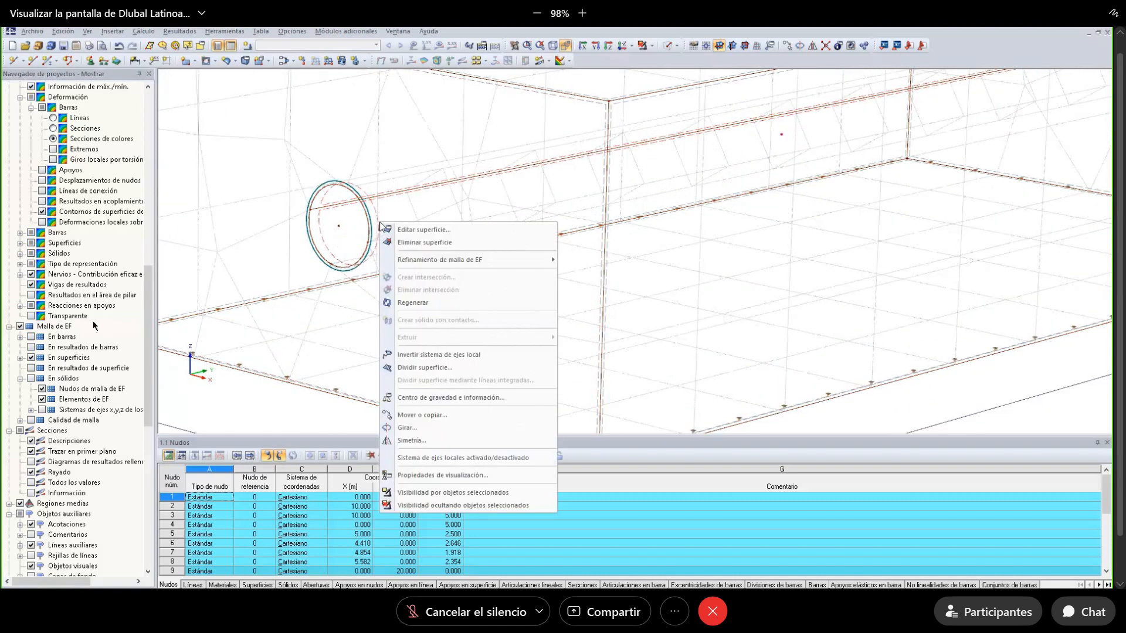
mouse_move(505, 258)
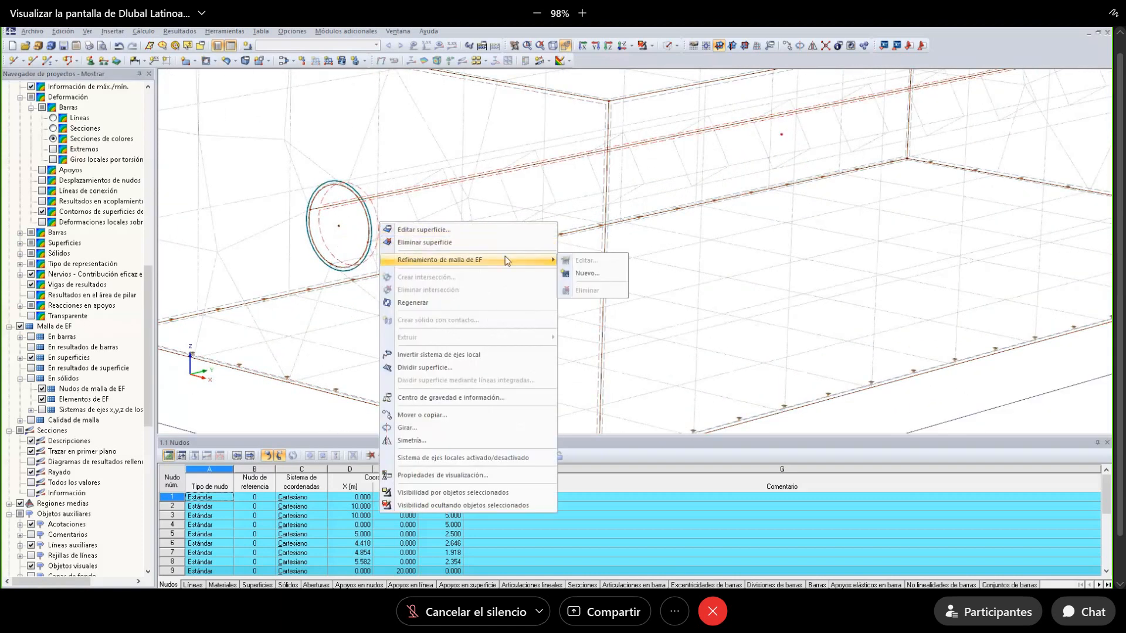
click(589, 273)
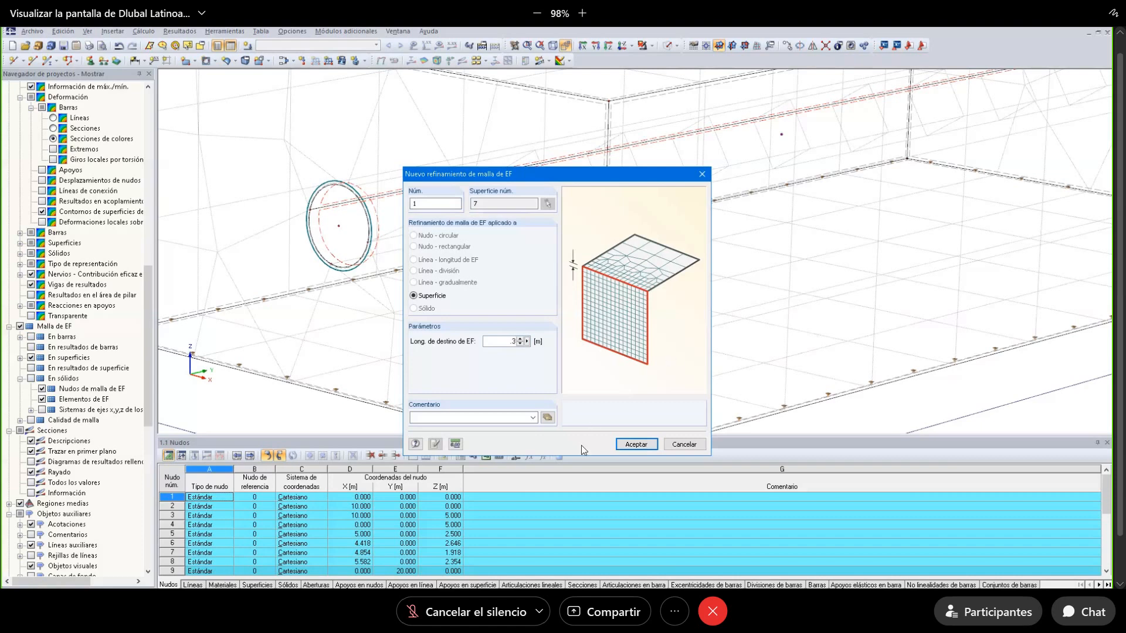
click(500, 418)
text(Tuberia.)
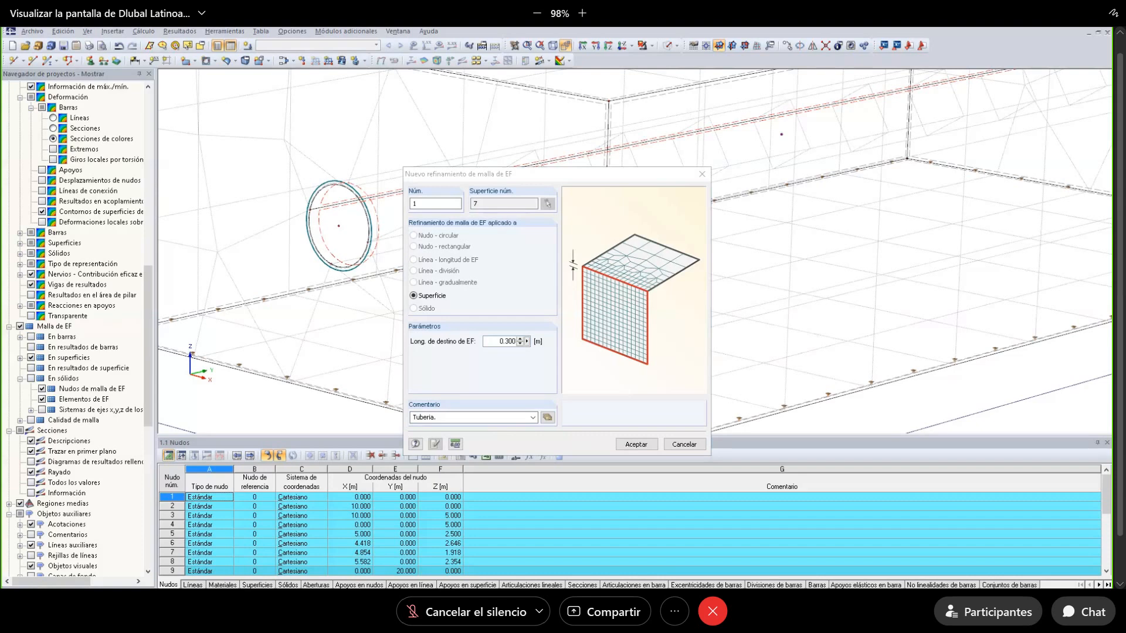
click(628, 445)
click(629, 446)
click(578, 354)
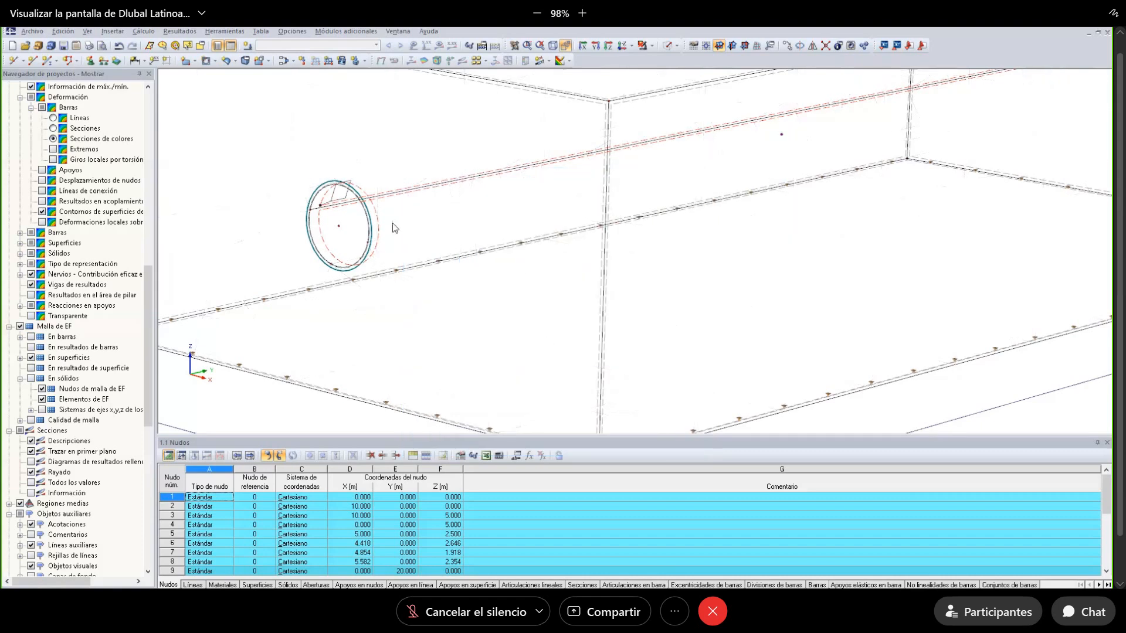
Reduce the display size of the mesh refinement symbol at the pipe's end opening.
scroll(304, 198, up, 3)
scroll(304, 199, up, 3)
right_click(319, 205)
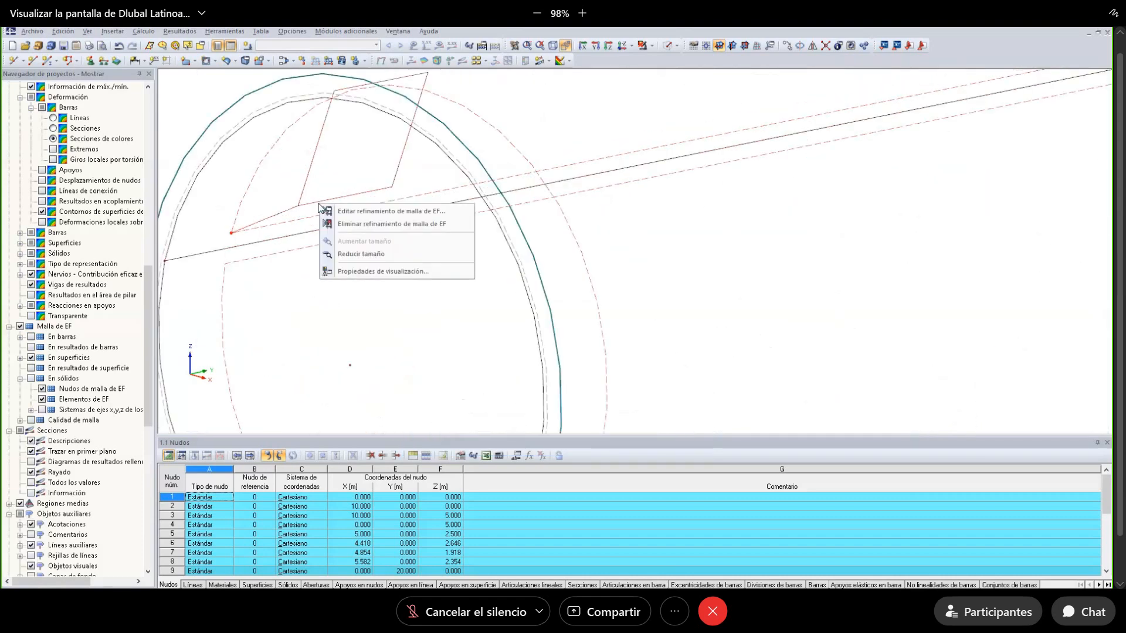
click(343, 254)
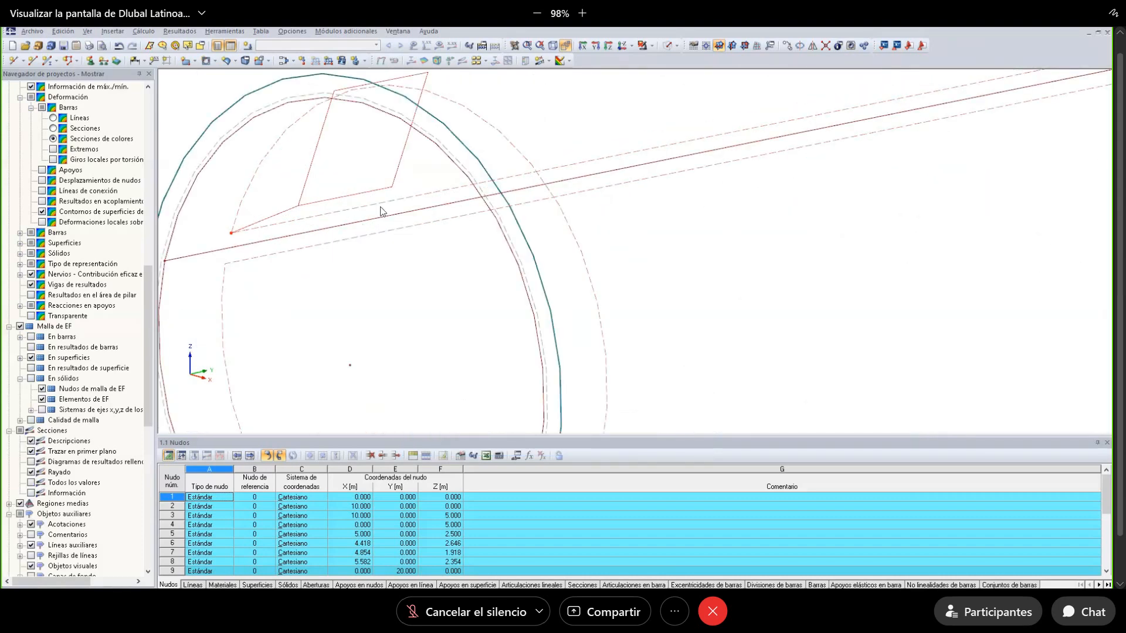
scroll(361, 225, down, 3)
click(187, 60)
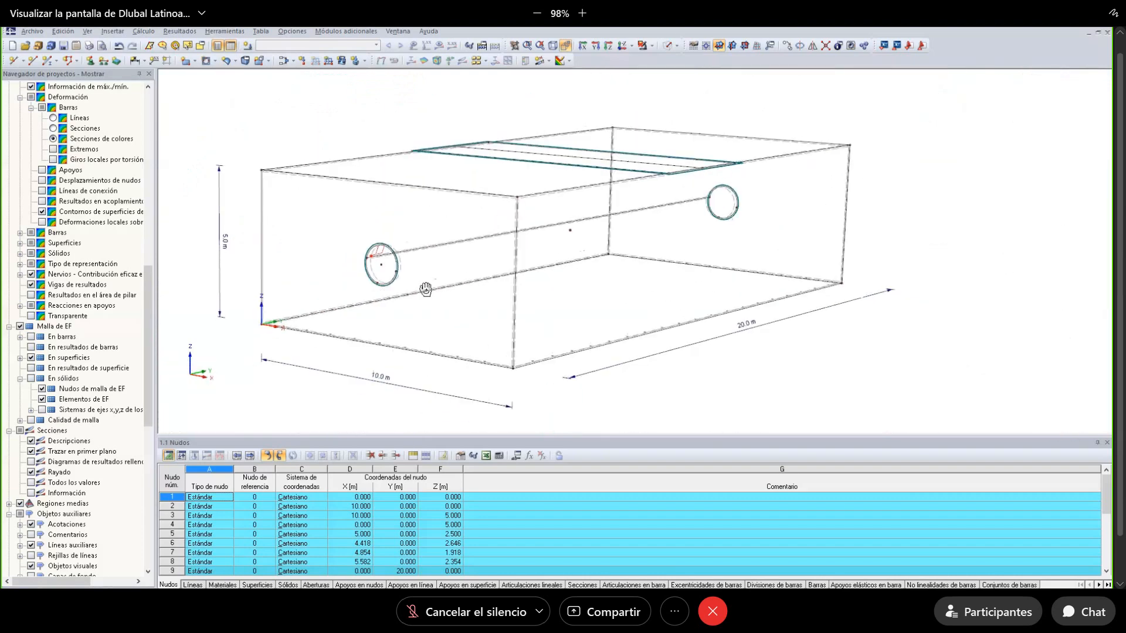
Generate the FE mesh with the pipe refinement and display the mesh in the solids.
click(112, 31)
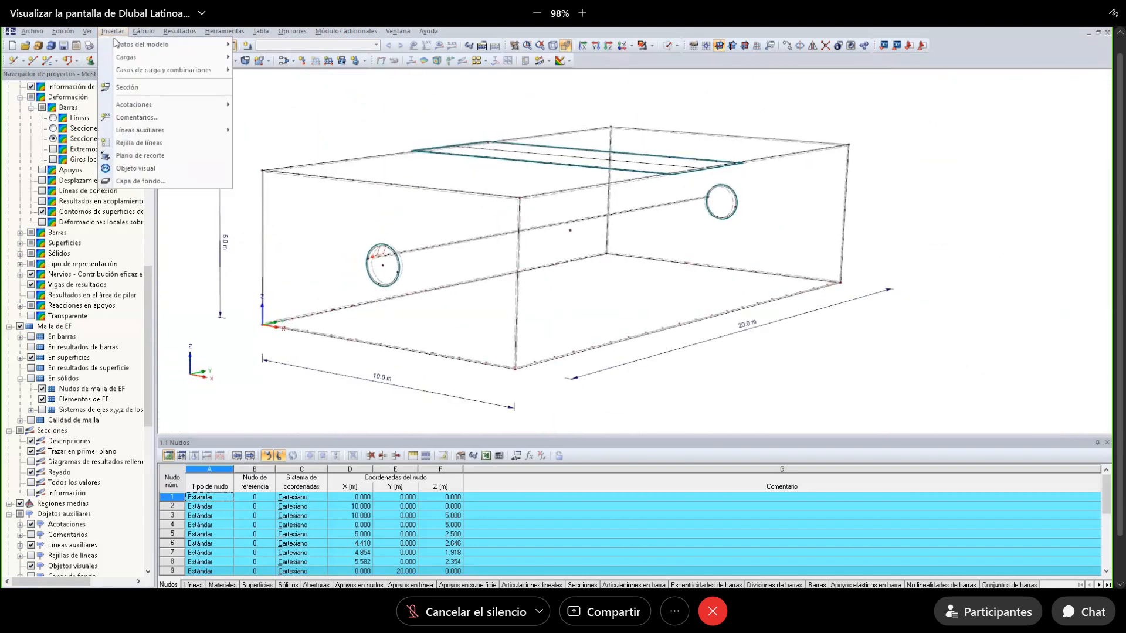
mouse_move(143, 31)
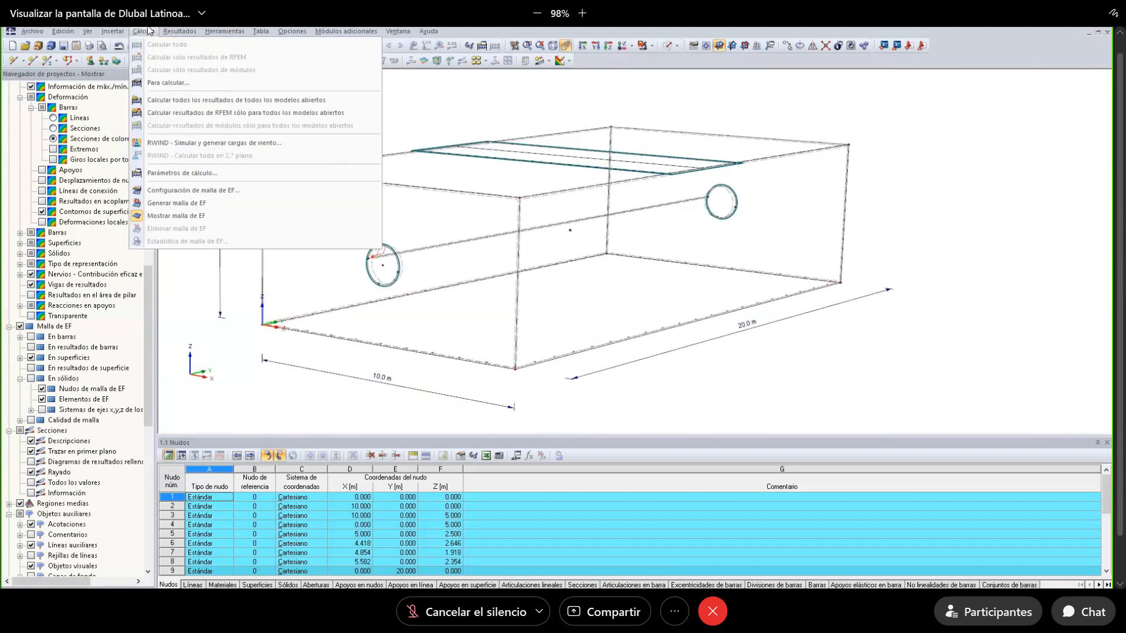
click(212, 206)
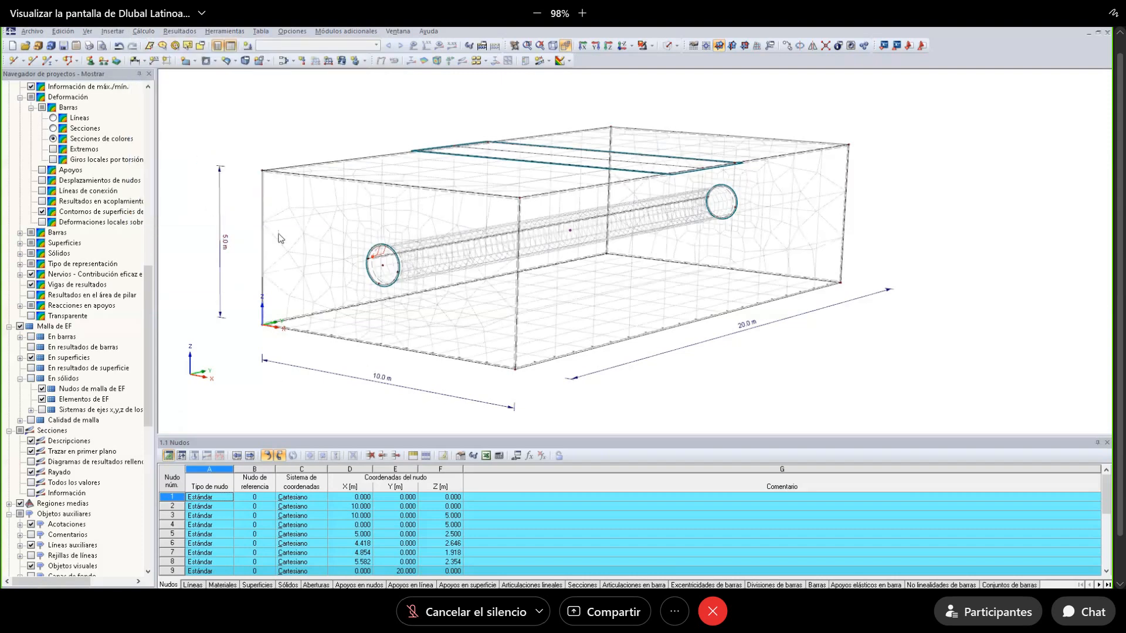
ctrl+middle_drag(337, 227, 428, 235)
click(31, 379)
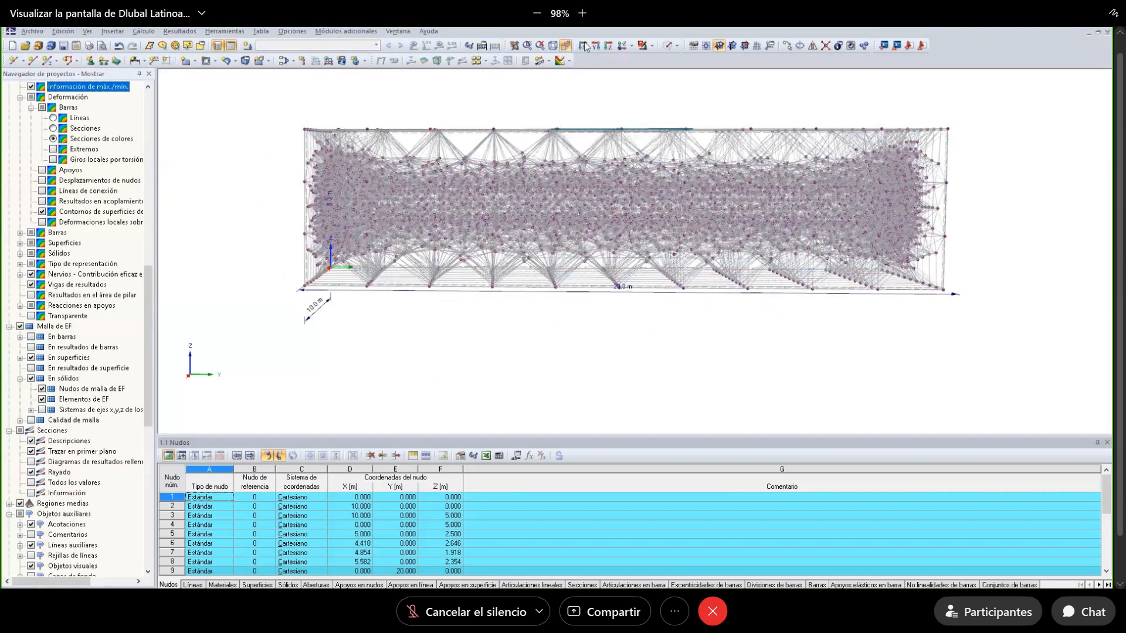
Examine the solid FE mesh along the pipe's length in the view in the X direction.
click(583, 46)
click(585, 47)
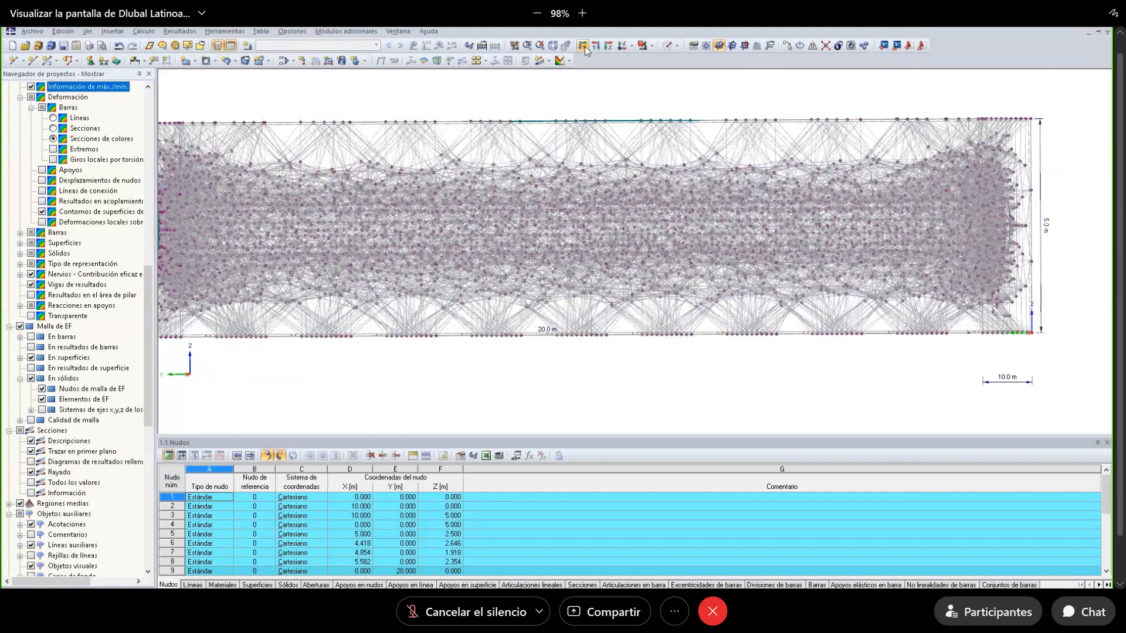
scroll(501, 190, up, 3)
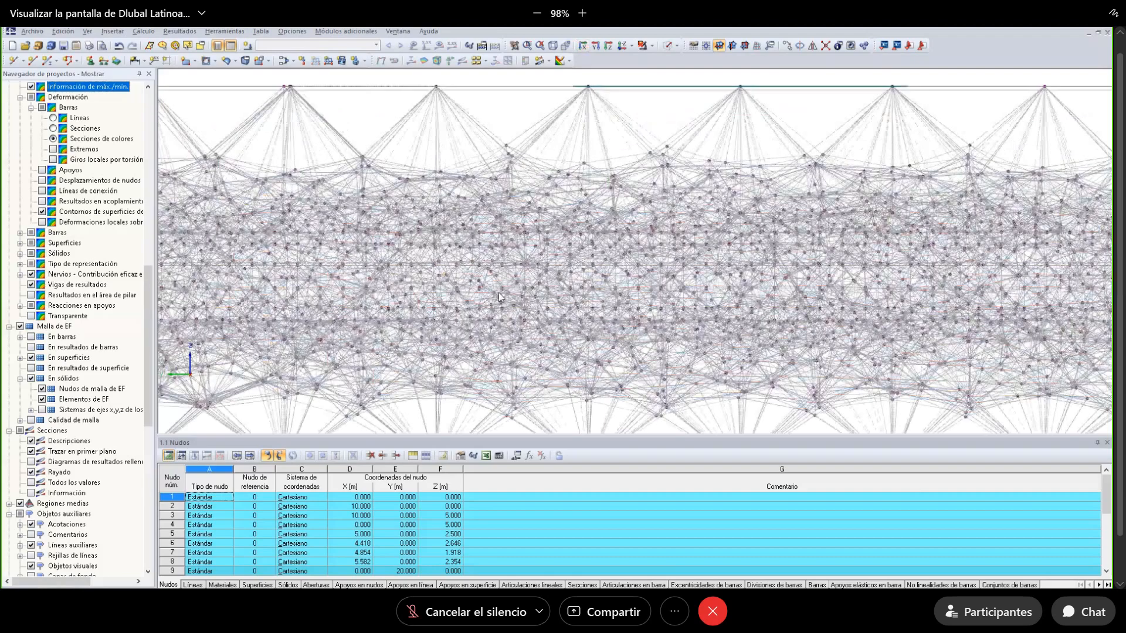
scroll(361, 270, down, 3)
ctrl+middle_drag(360, 270, 483, 192)
scroll(484, 194, up, 1)
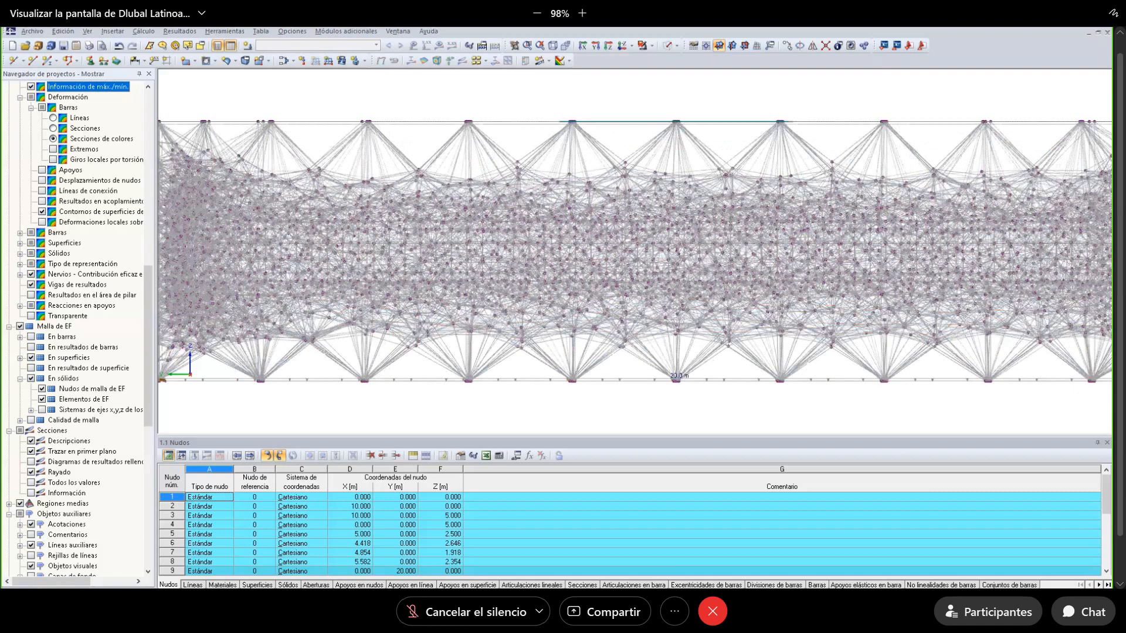
click(289, 169)
mouse_move(573, 111)
mouse_down()
mouse_move(604, 114)
mouse_move(588, 134)
mouse_move(596, 147)
mouse_move(631, 147)
mouse_up()
mouse_move(453, 105)
mouse_down()
mouse_move(510, 102)
mouse_move(533, 124)
mouse_move(552, 121)
mouse_up()
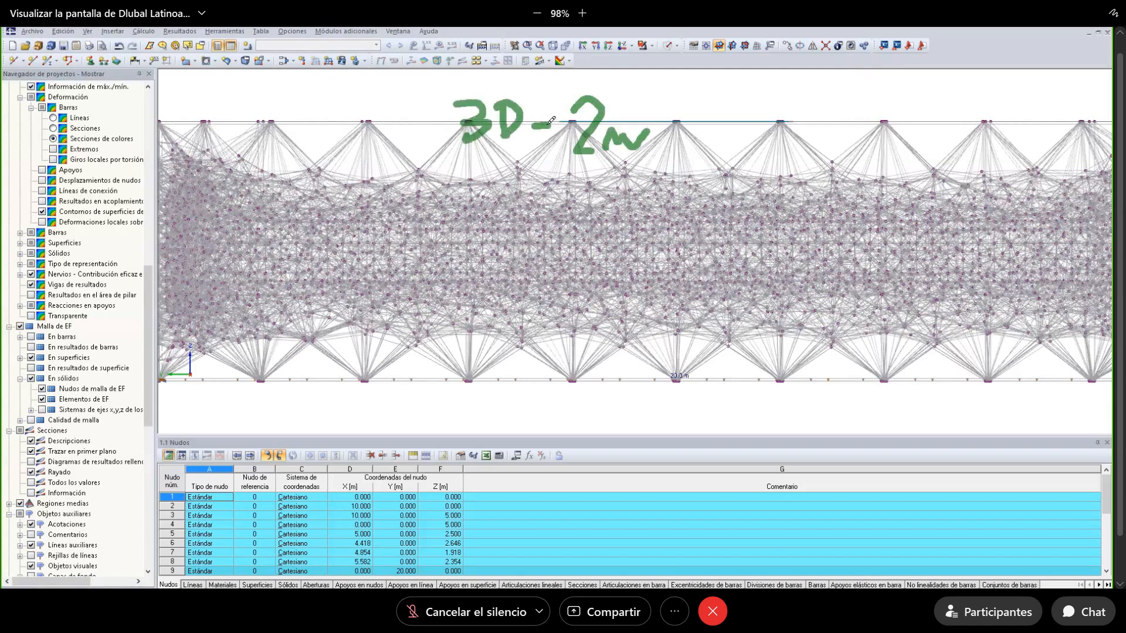
mouse_move(407, 239)
mouse_down()
mouse_move(407, 272)
mouse_move(415, 238)
mouse_move(499, 232)
mouse_move(503, 262)
mouse_up()
mouse_move(511, 244)
mouse_down()
mouse_move(517, 262)
mouse_move(530, 247)
mouse_move(518, 267)
mouse_up()
mouse_move(547, 257)
mouse_down()
mouse_move(600, 242)
mouse_move(622, 283)
mouse_up()
mouse_move(633, 242)
mouse_down()
mouse_move(650, 252)
mouse_move(644, 271)
mouse_move(731, 253)
mouse_up()
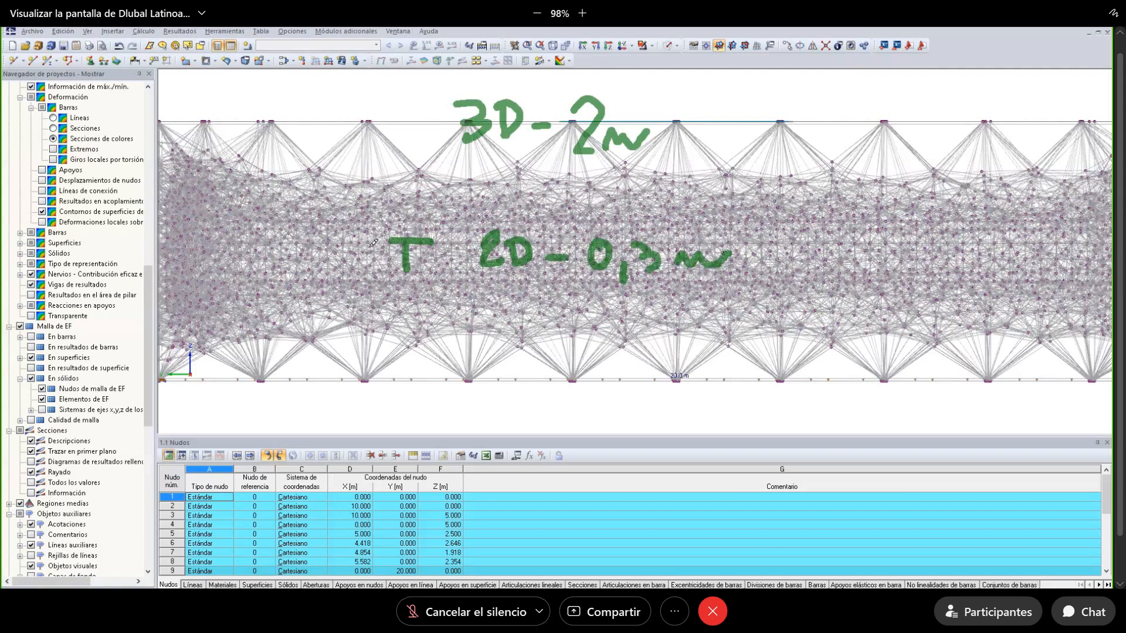
mouse_move(461, 224)
mouse_down()
mouse_move(485, 152)
mouse_move(497, 176)
mouse_move(456, 223)
mouse_move(531, 187)
mouse_move(549, 222)
mouse_up()
mouse_move(578, 186)
mouse_down()
mouse_move(557, 199)
mouse_move(589, 208)
mouse_up()
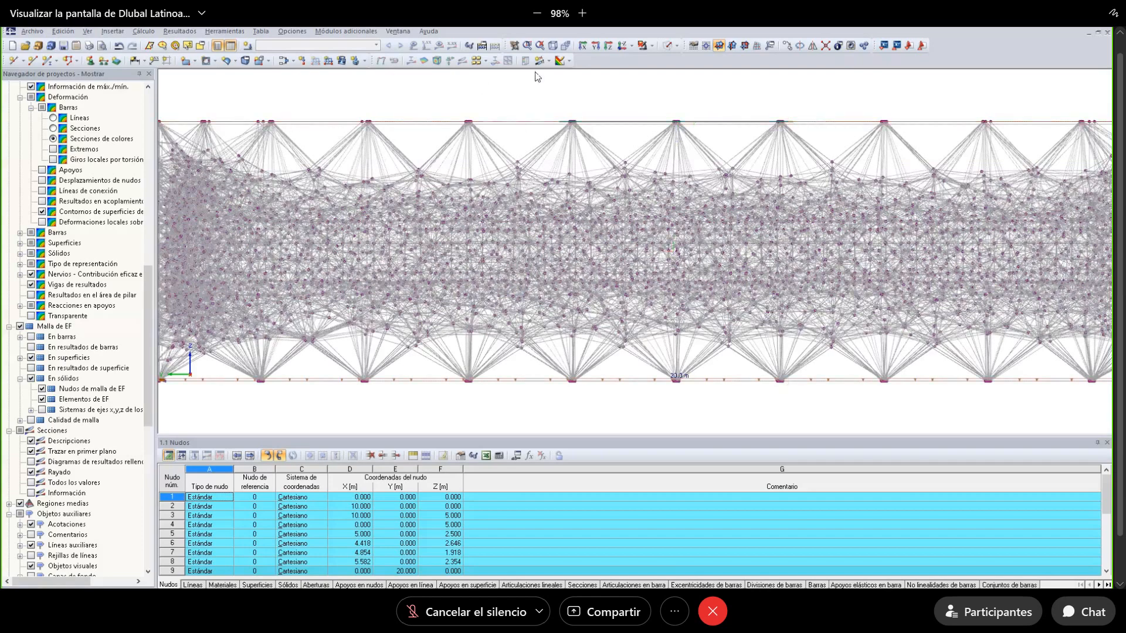
Examine the refined solid mesh around the pipe opening in the view in the Y direction.
scroll(524, 121, down, 1)
scroll(524, 122, down, 1)
scroll(524, 122, down, 1)
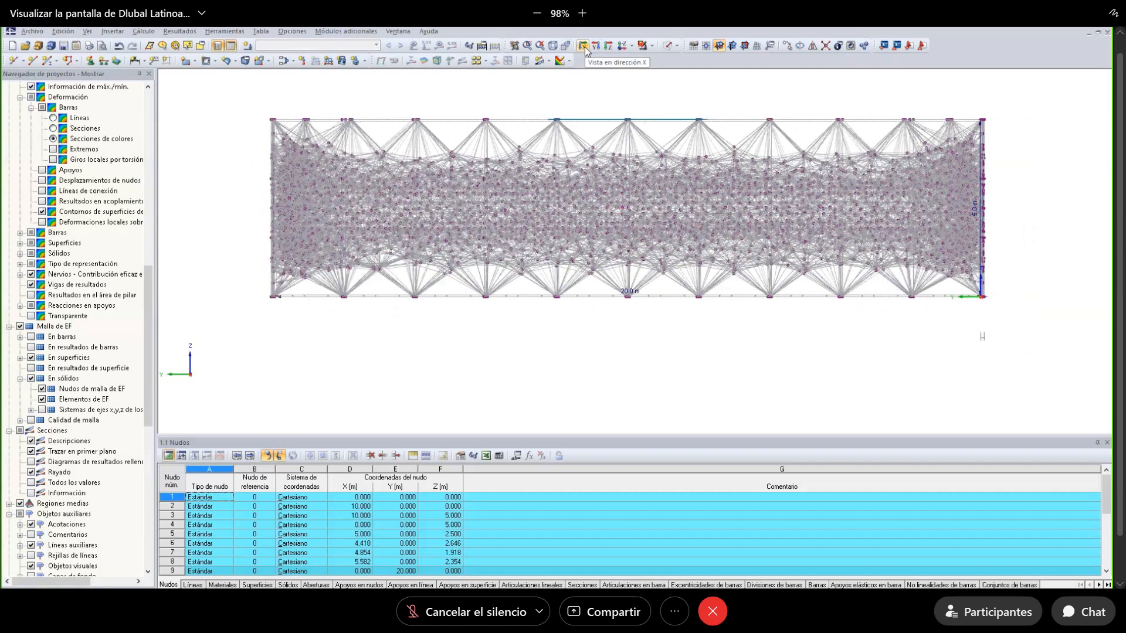
click(584, 46)
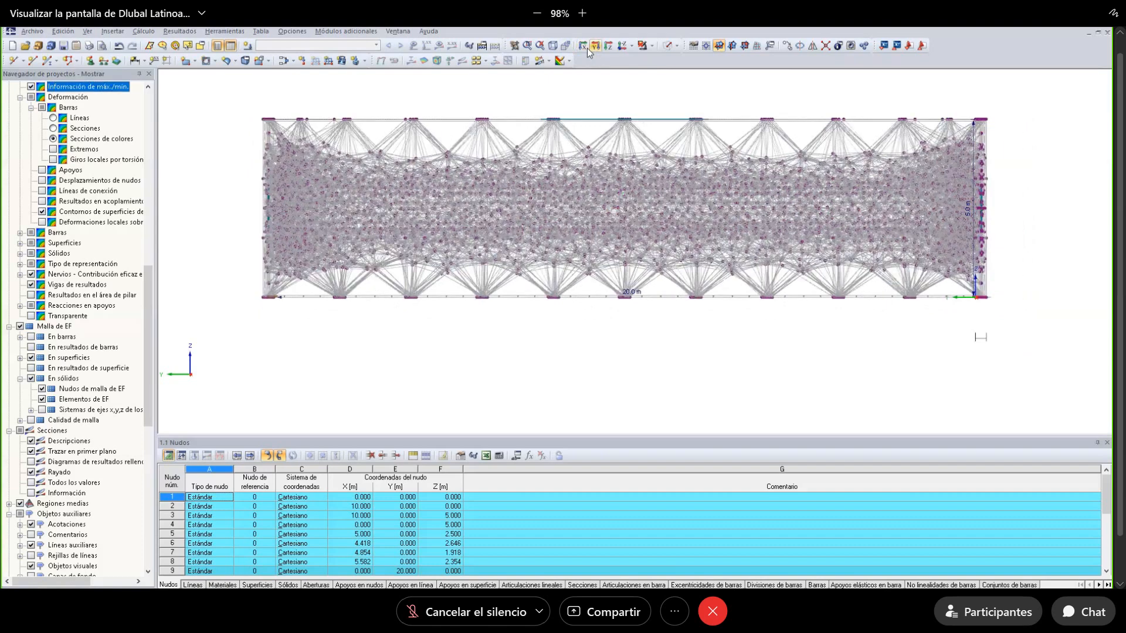
click(585, 47)
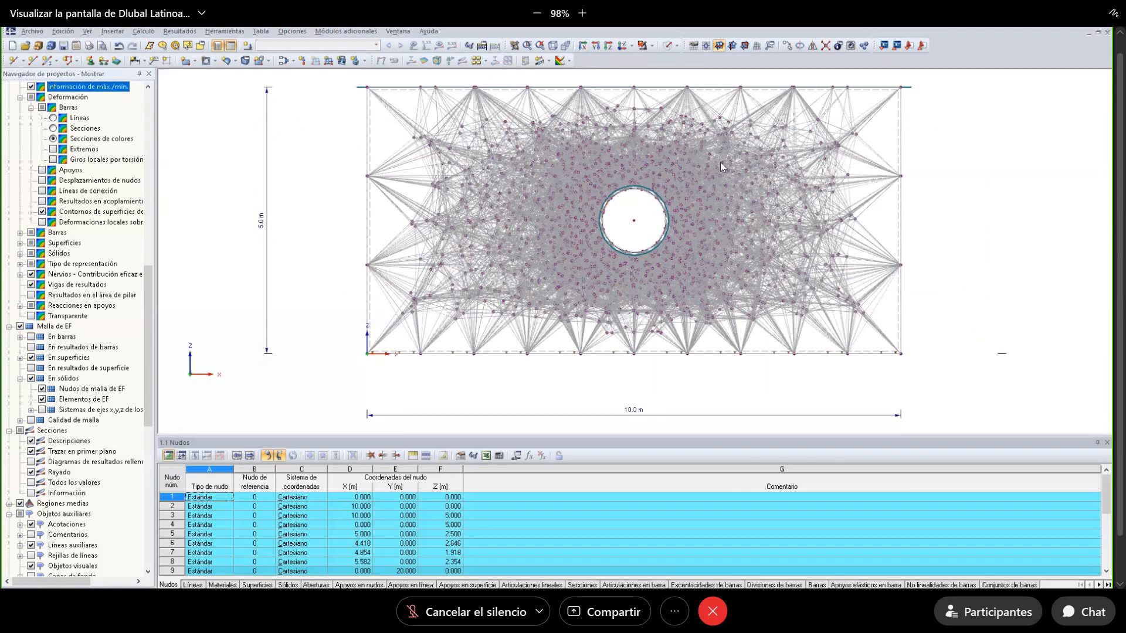
scroll(717, 164, up, 2)
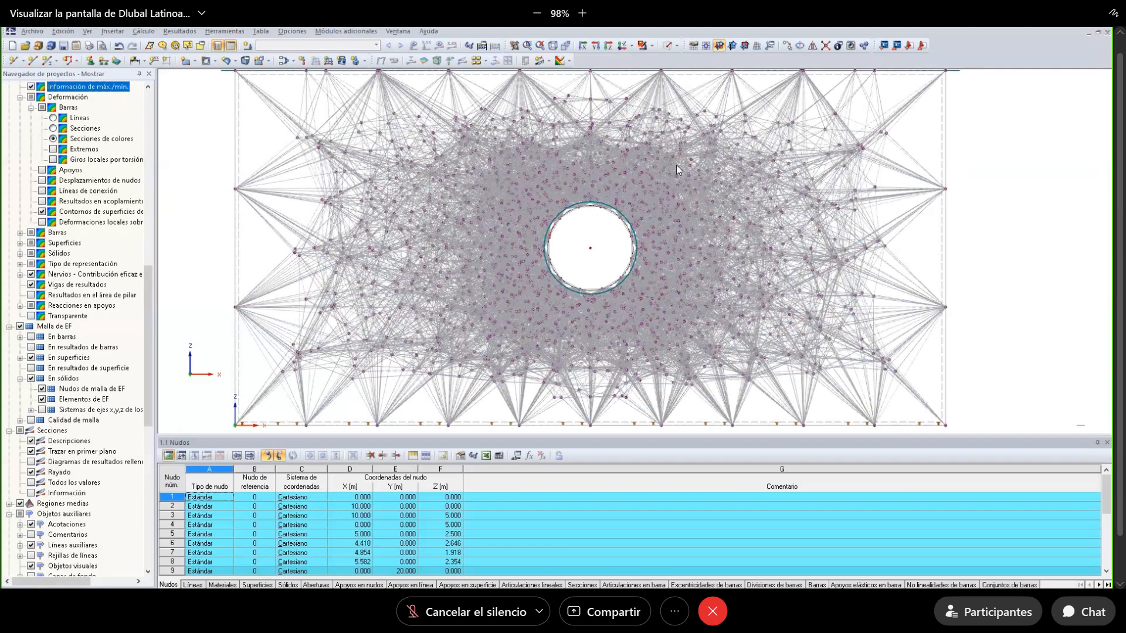
scroll(680, 170, down, 1)
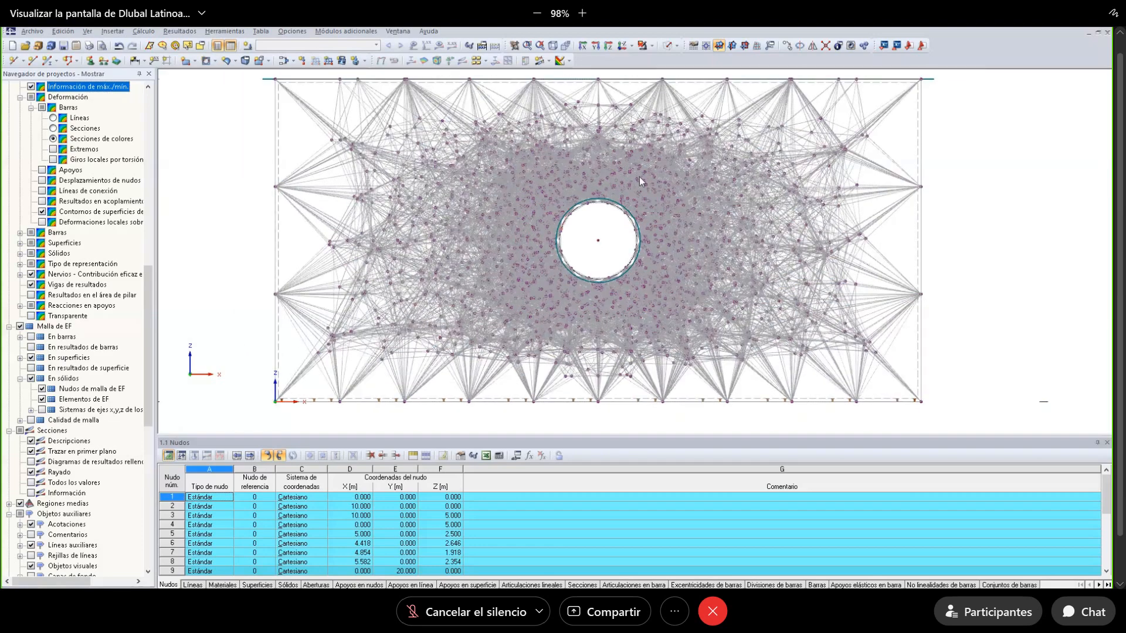
scroll(611, 227, up, 2)
scroll(604, 221, up, 1)
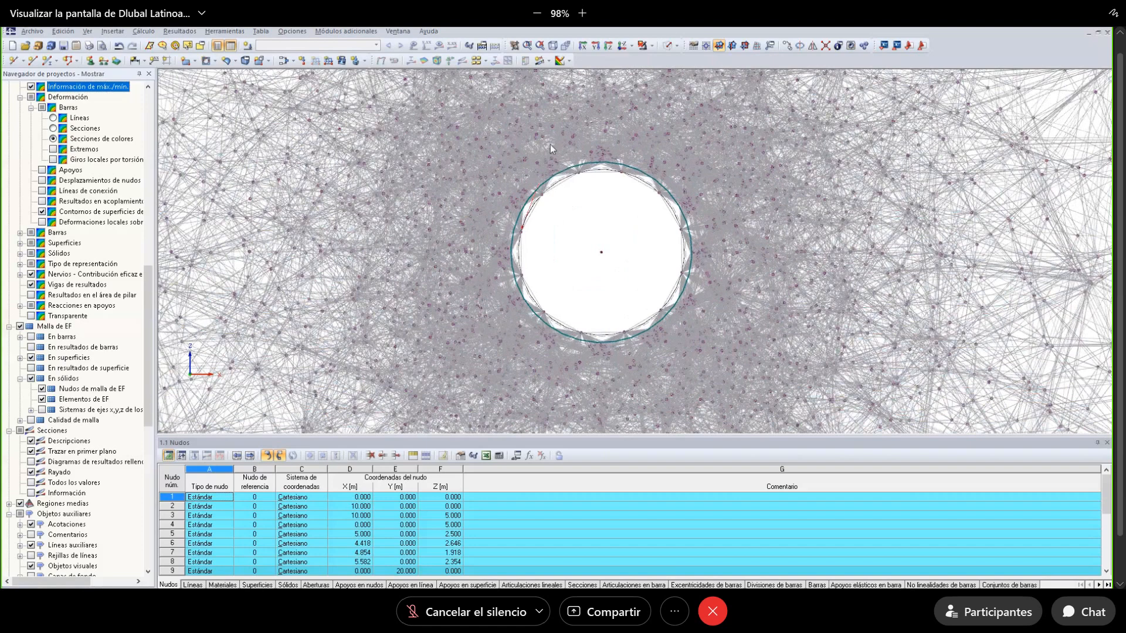
scroll(572, 170, up, 3)
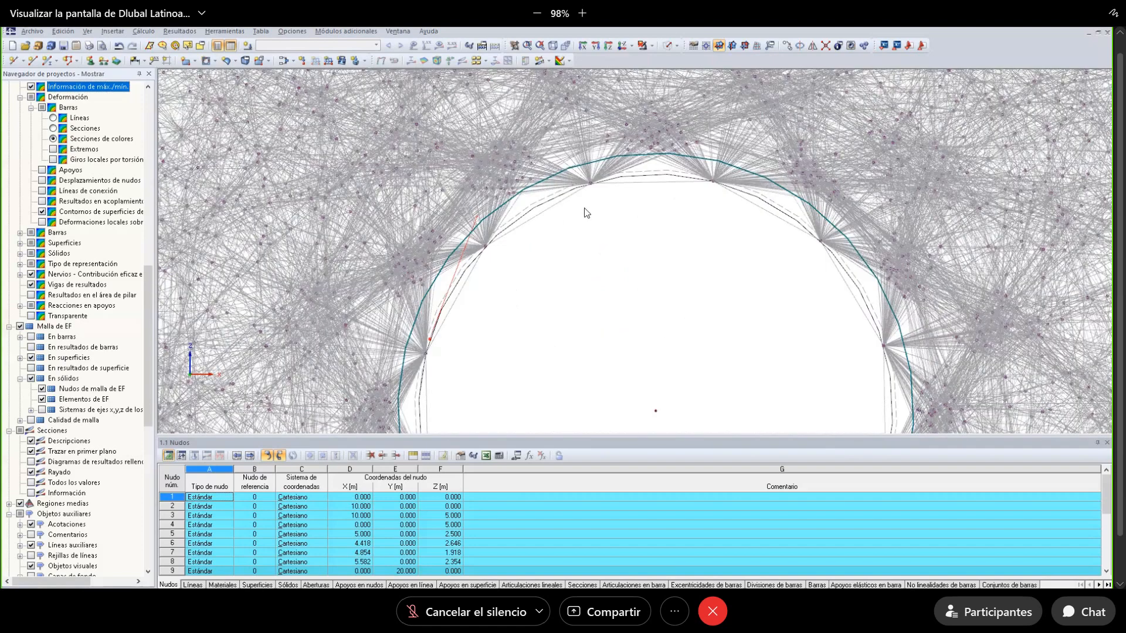
scroll(584, 212, down, 3)
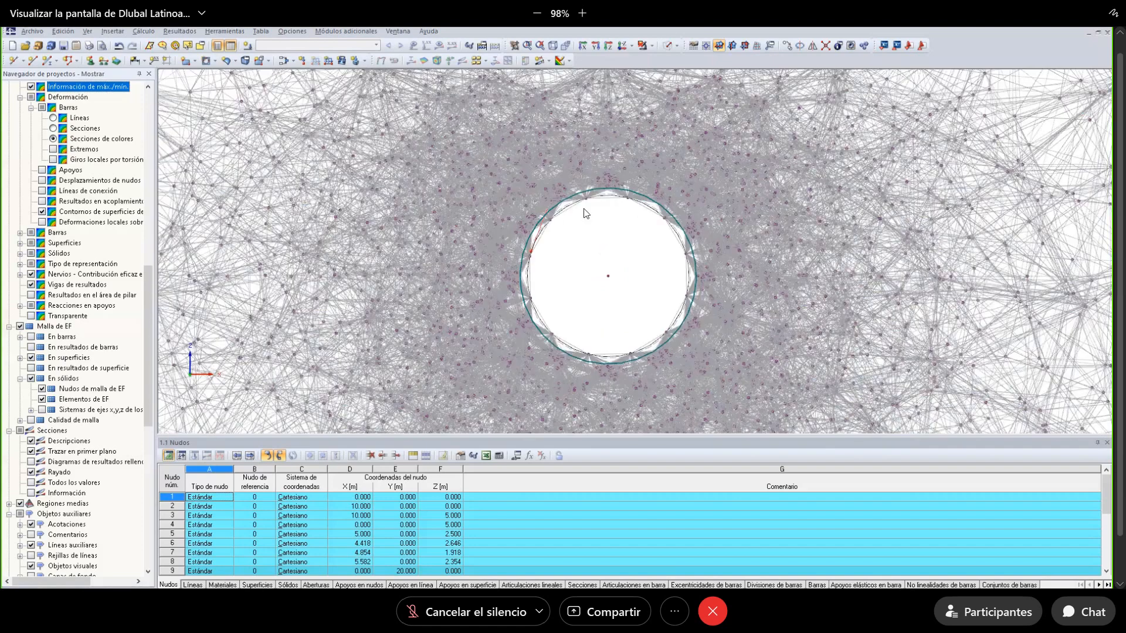
Start a new FE mesh refinement on the pavement surface with a target FE length of 0.5 m.
click(571, 46)
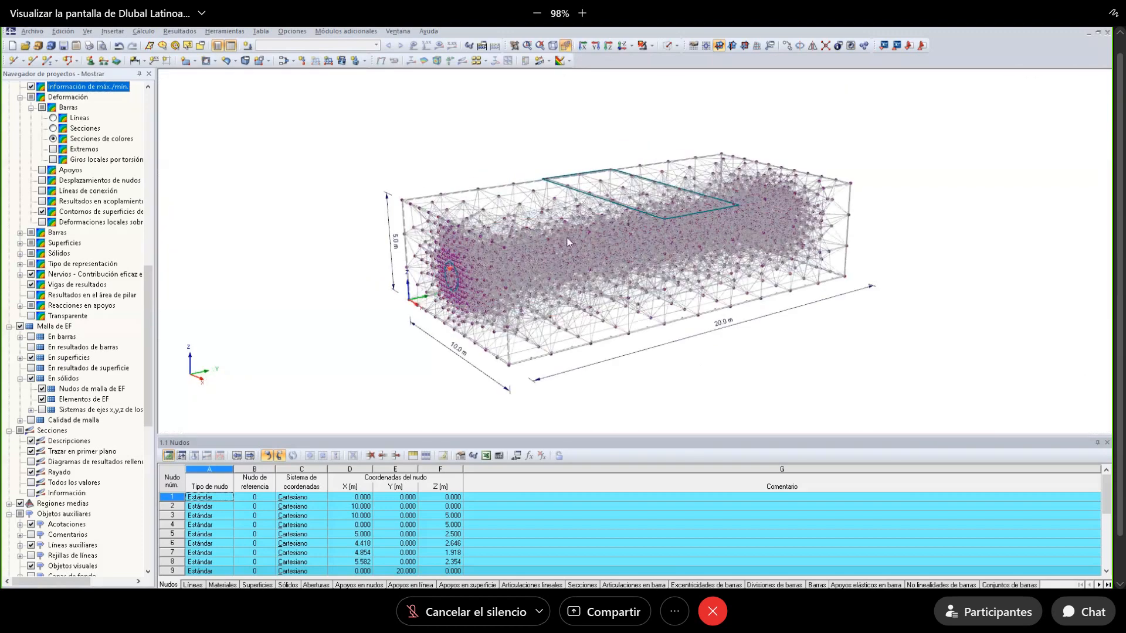
scroll(565, 231, up, 2)
middle_drag(566, 236, 580, 102)
scroll(581, 101, up, 2)
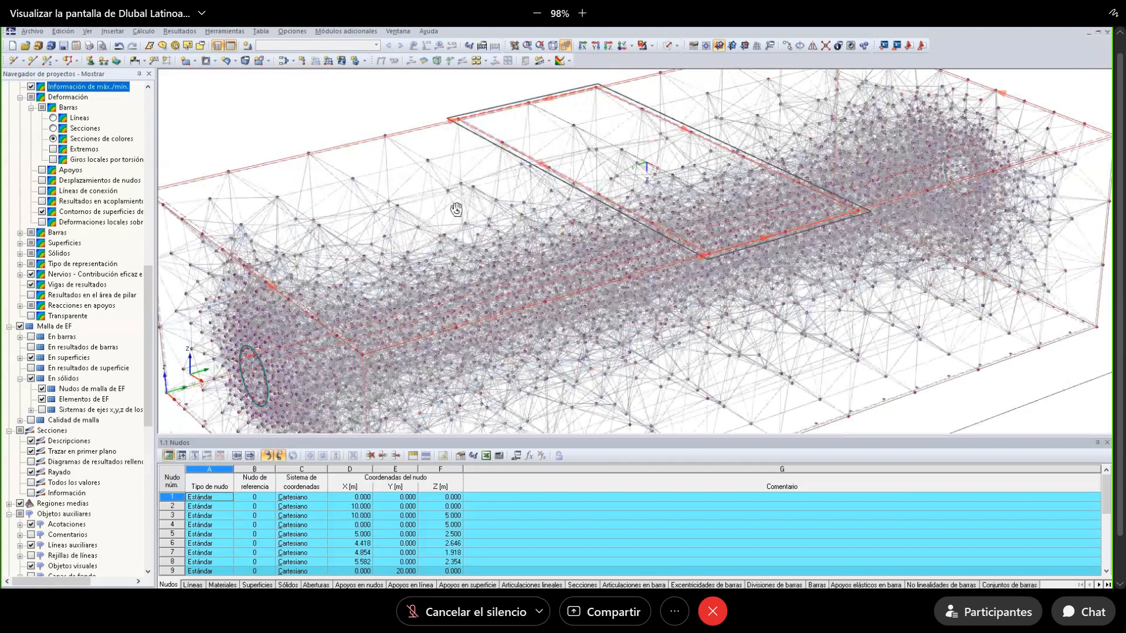
scroll(457, 210, up, 3)
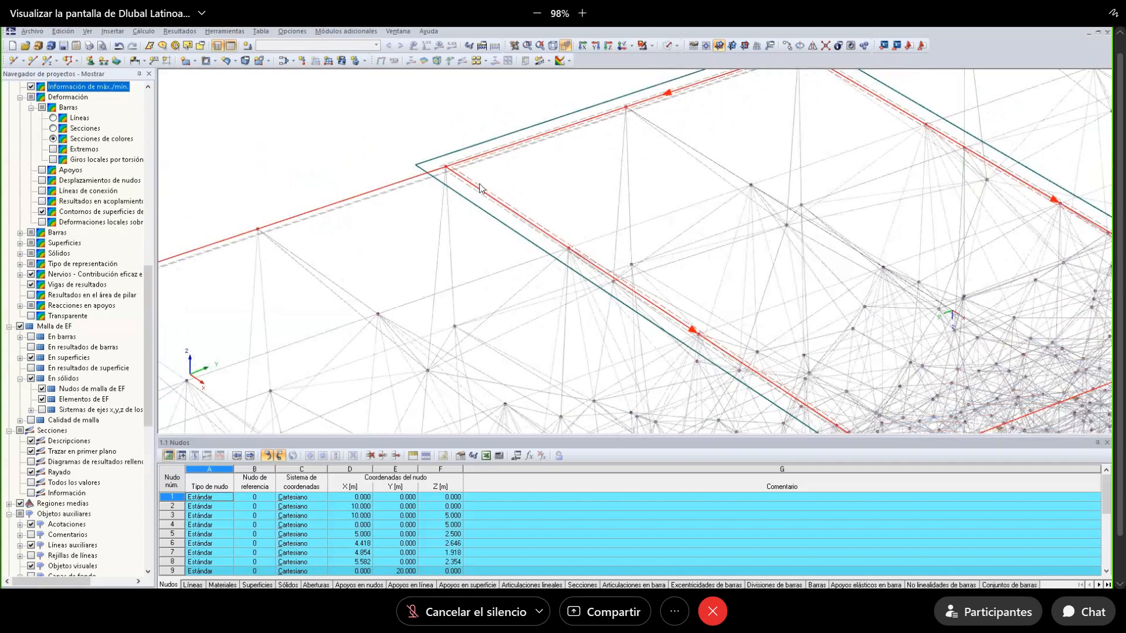
right_click(482, 189)
mouse_move(645, 222)
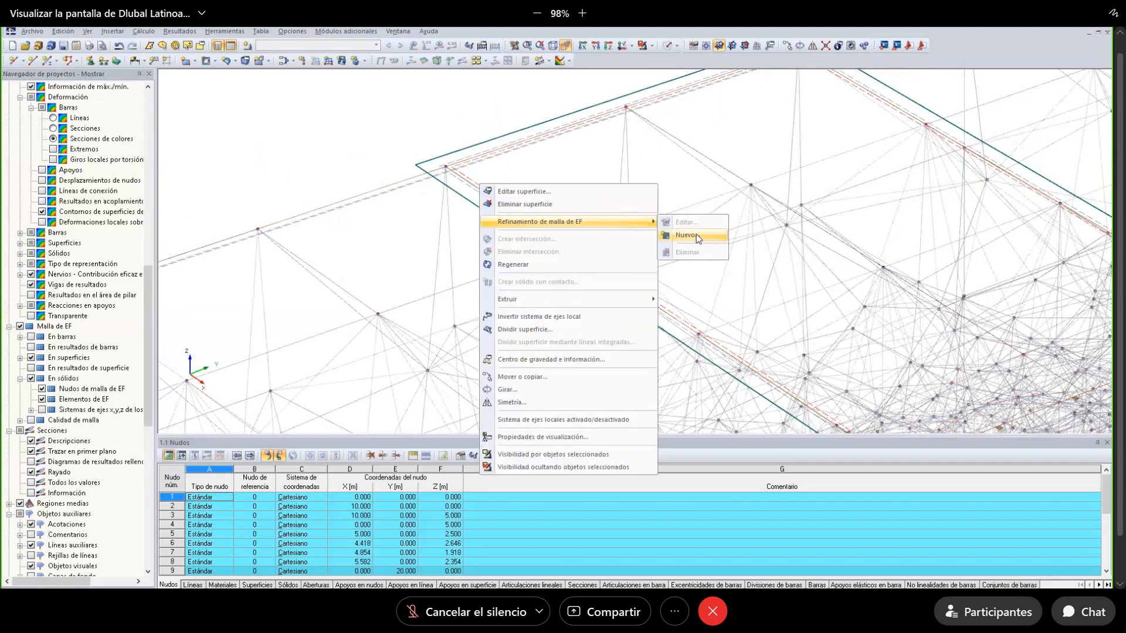
click(695, 234)
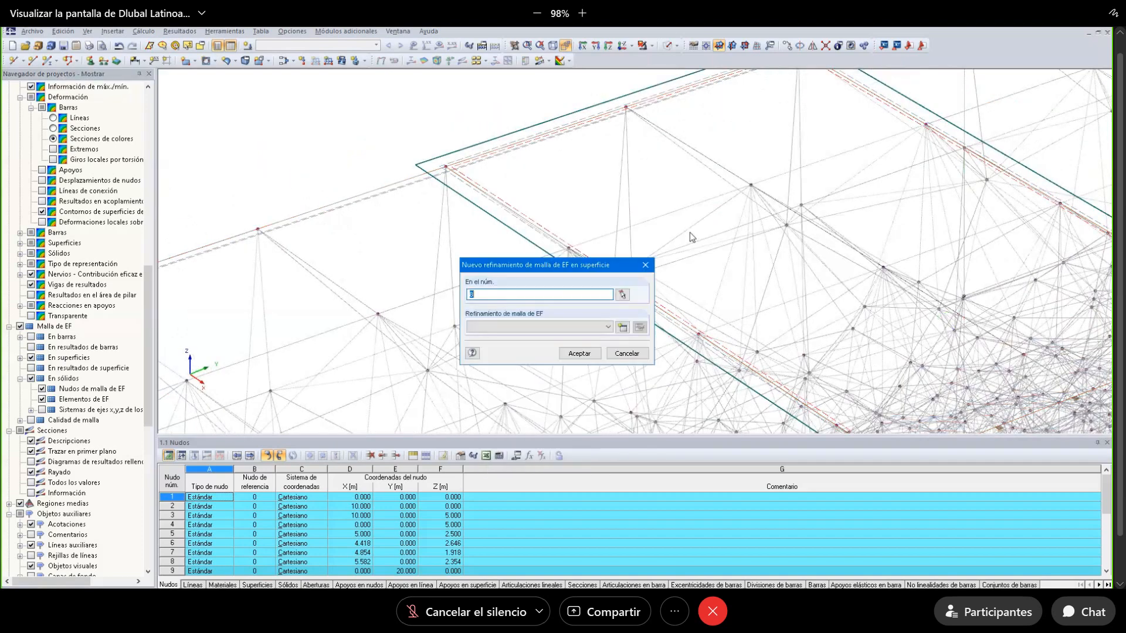
click(622, 327)
drag(503, 177, 269, 115)
double_click(259, 276)
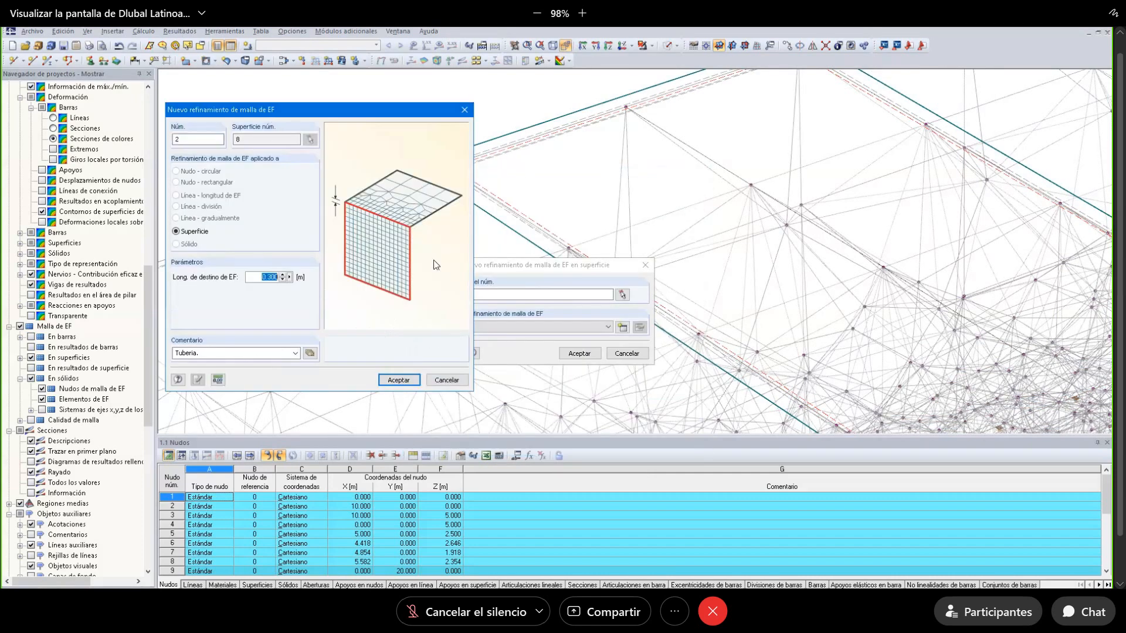
text(0.5)
key(Tab)
Give the pavement refinement the comment "Pavimento." and assign it to the pavement surface.
text(Pa)
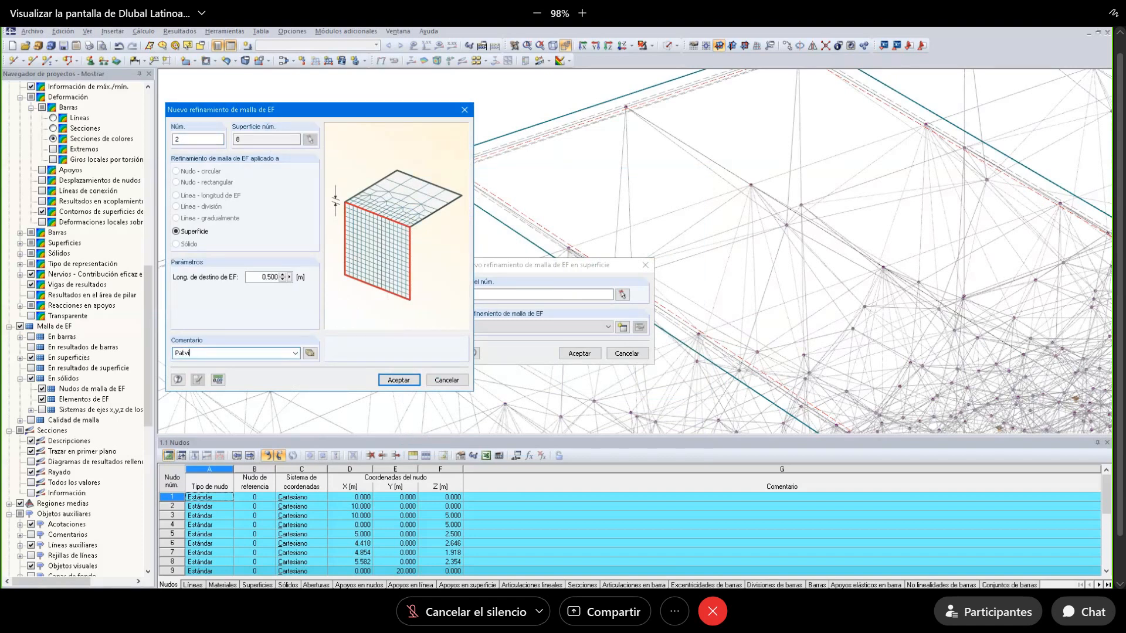
text(tvi)
key(Return)
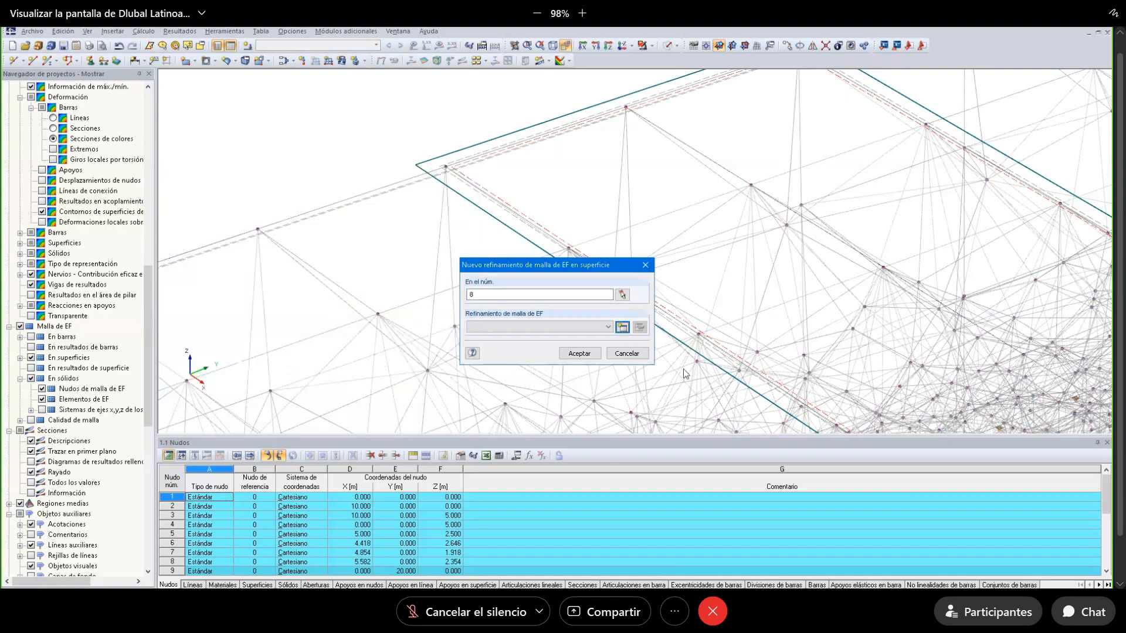
click(622, 328)
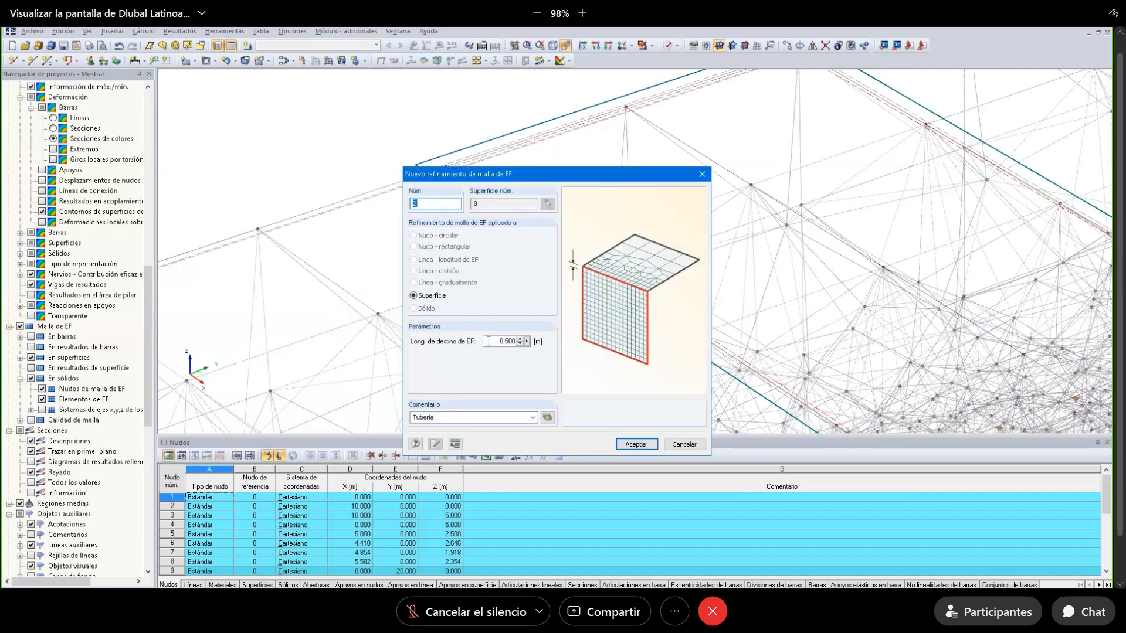
double_click(465, 416)
text(P)
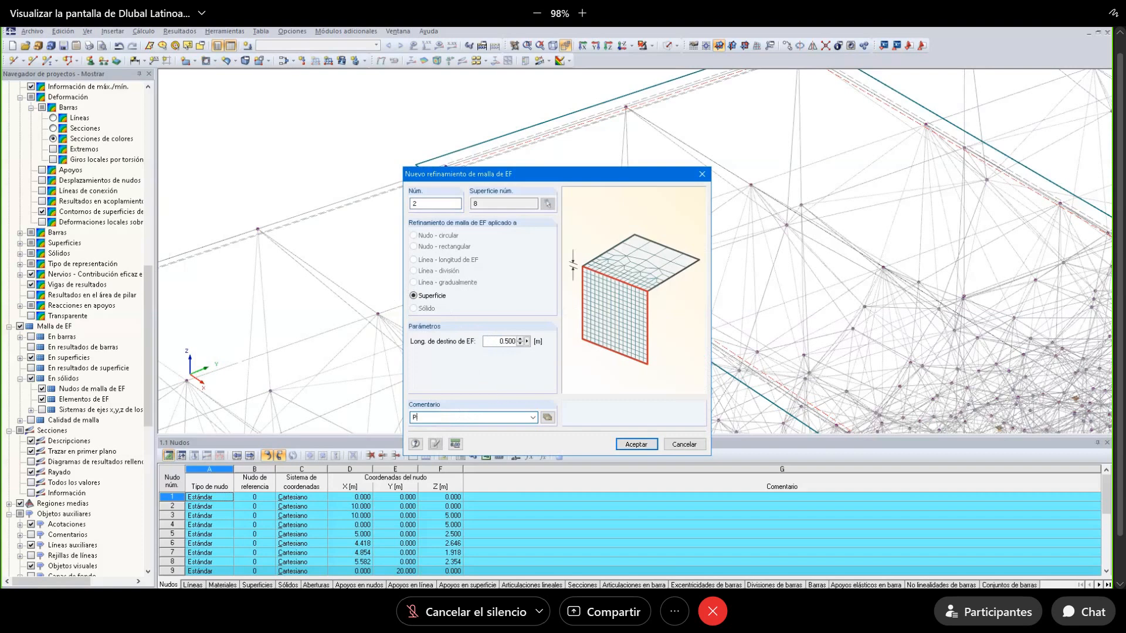
text(avimento.)
click(637, 444)
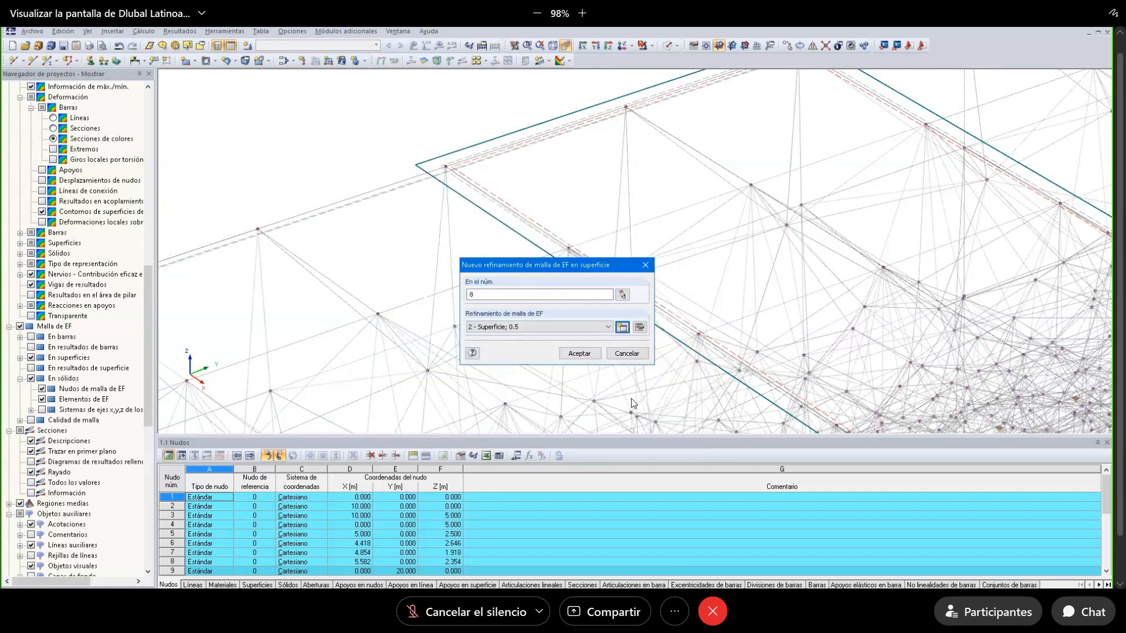
click(572, 354)
Regenerate the FE mesh with the pavement refinement included.
scroll(497, 251, down, 10)
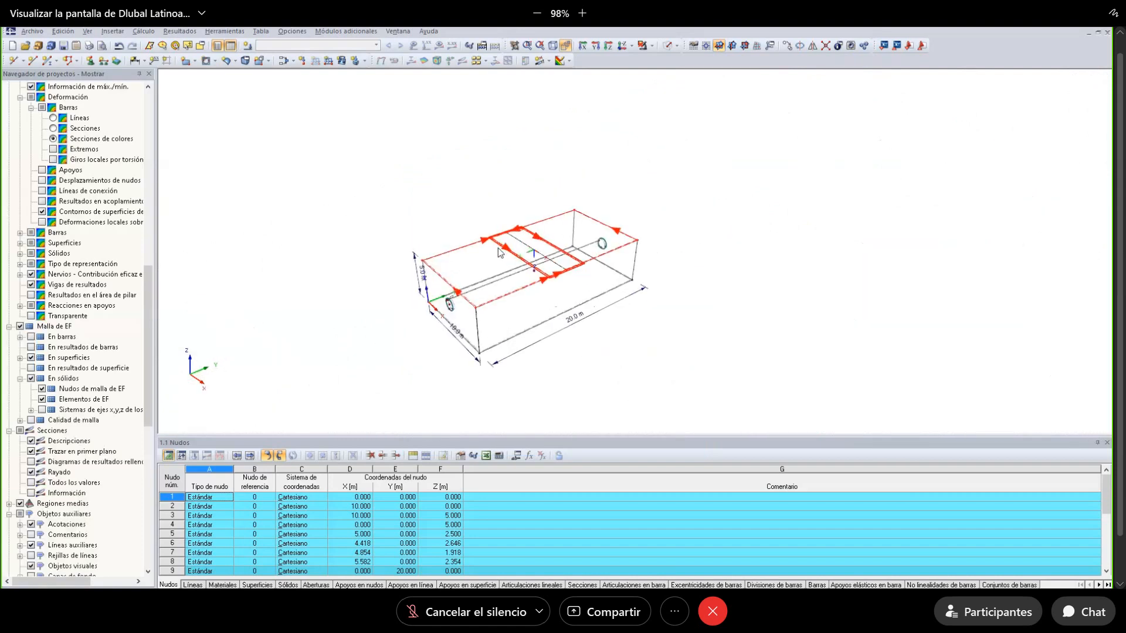
scroll(499, 252, up, 3)
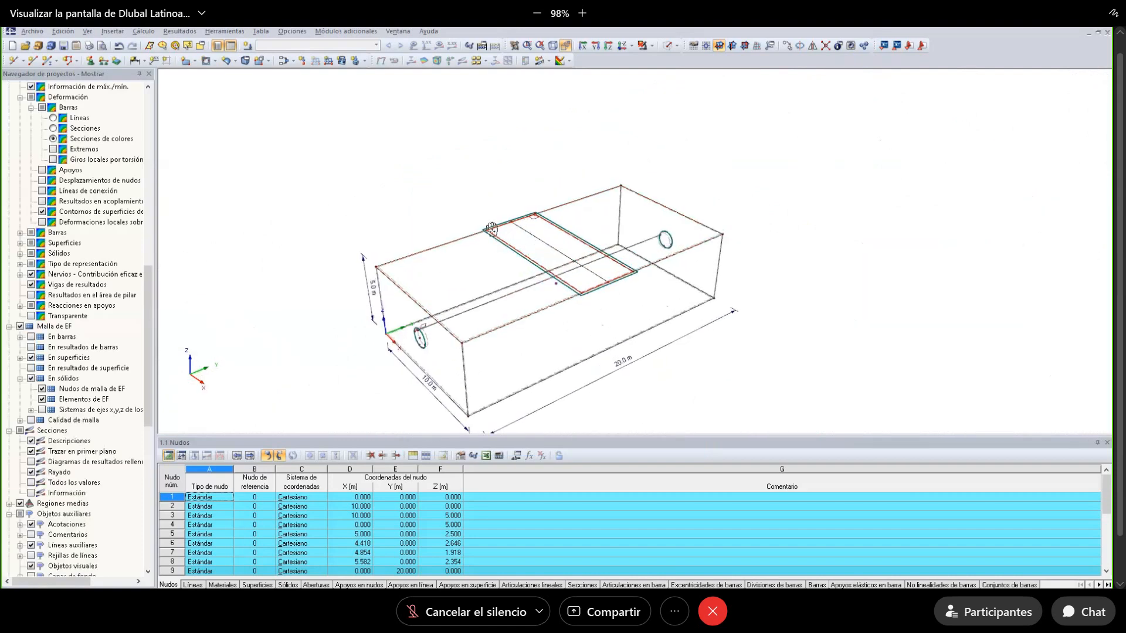
click(140, 35)
key(Escape)
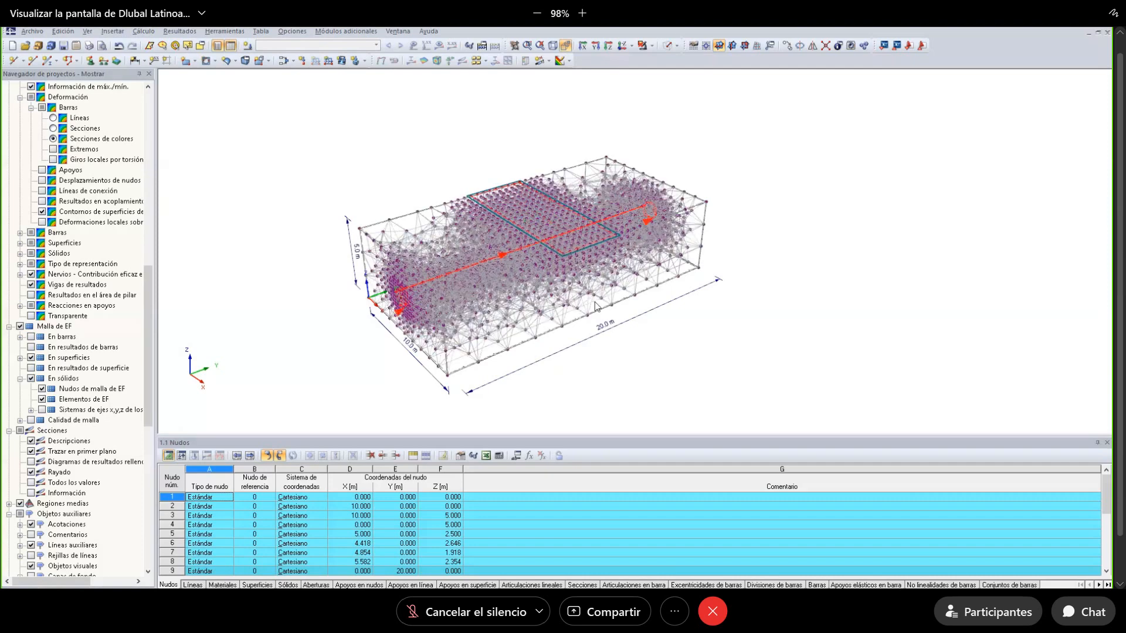
Examine the refined solid mesh beneath the pavement and around the pipe in the isometric, X and Y views.
ctrl+middle_drag(329, 147, 515, 217)
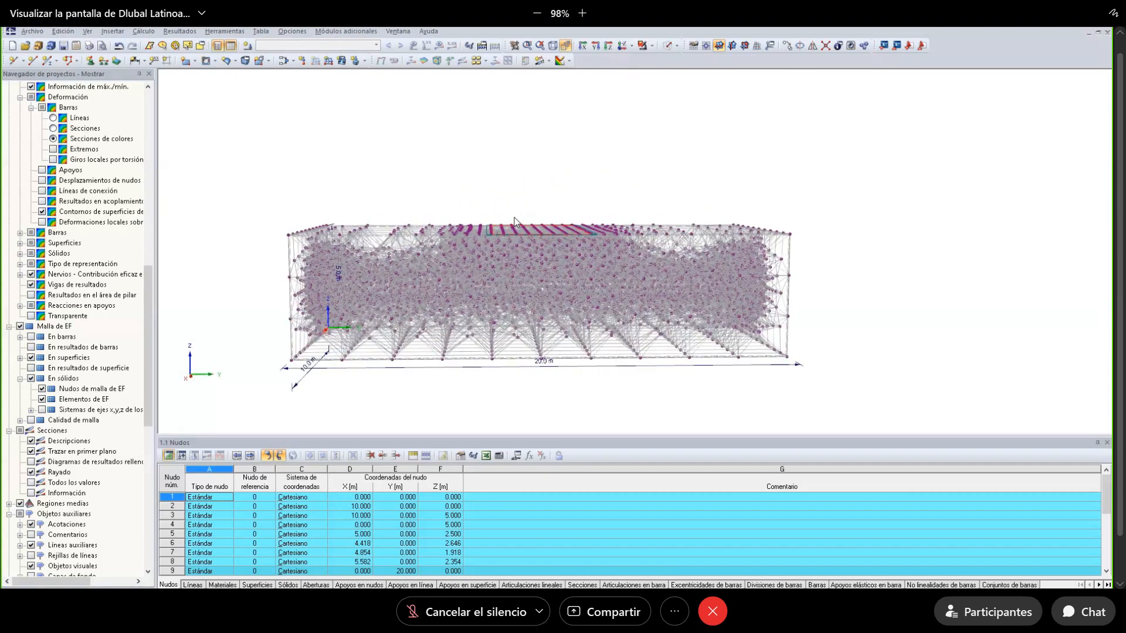
scroll(514, 217, up, 5)
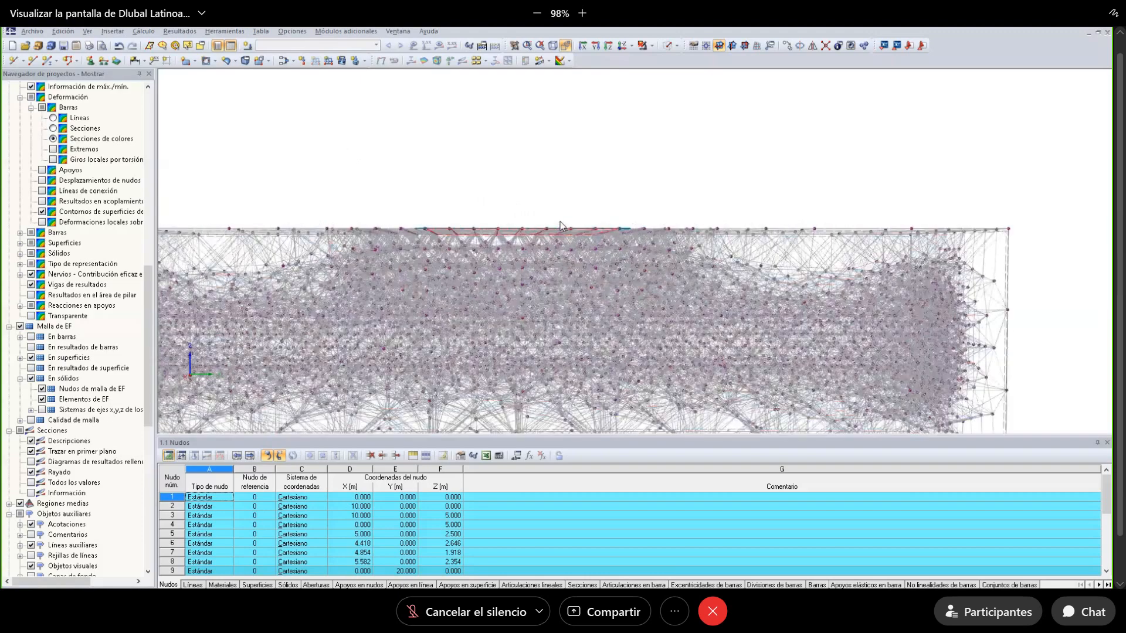
middle_drag(528, 244, 582, 188)
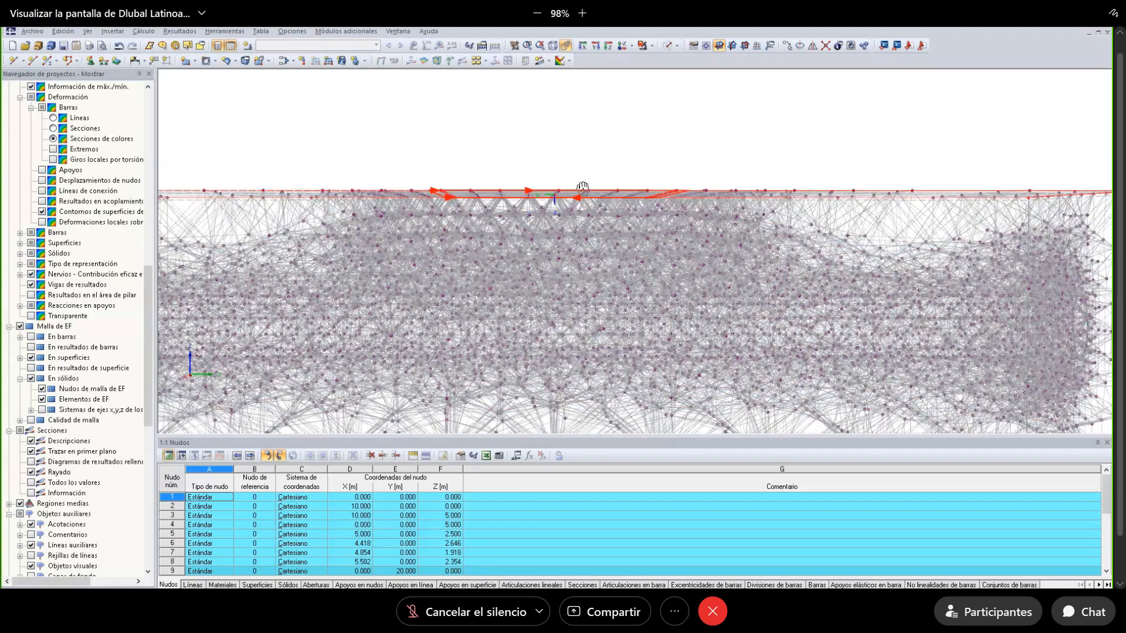
scroll(499, 248, down, 4)
drag(409, 124, 589, 178)
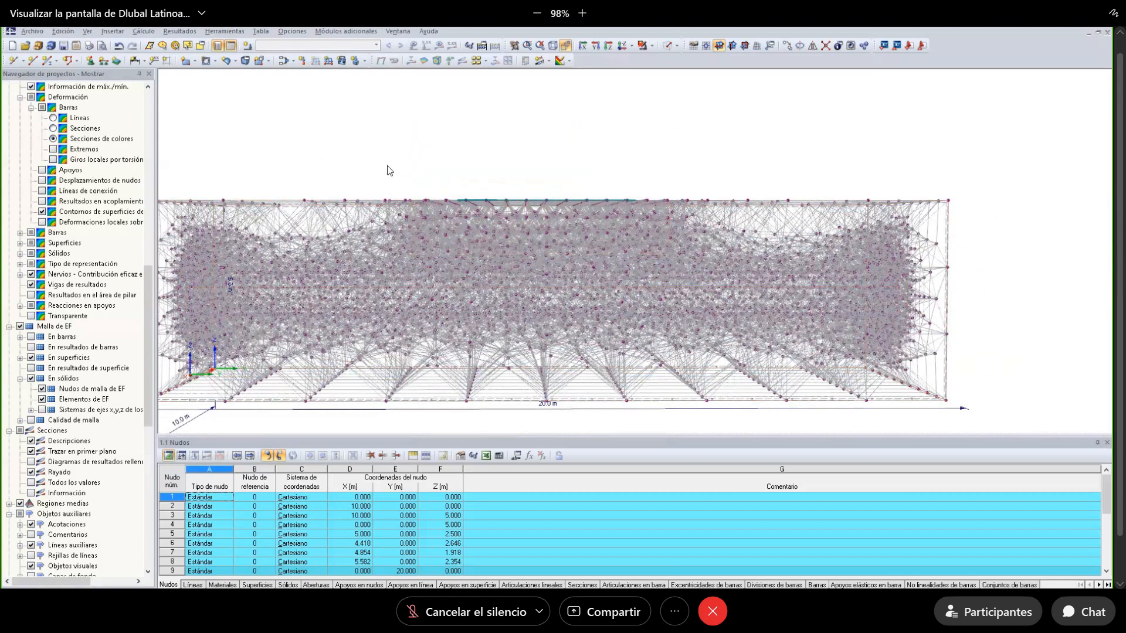
drag(337, 155, 260, 219)
drag(1023, 283, 960, 299)
click(565, 45)
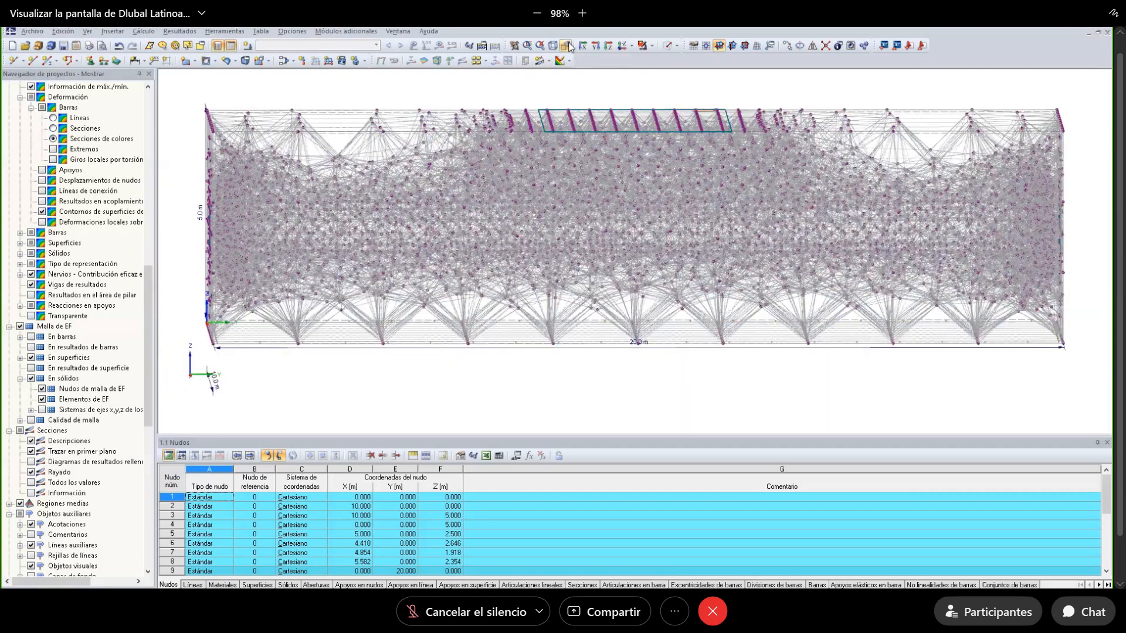
click(596, 46)
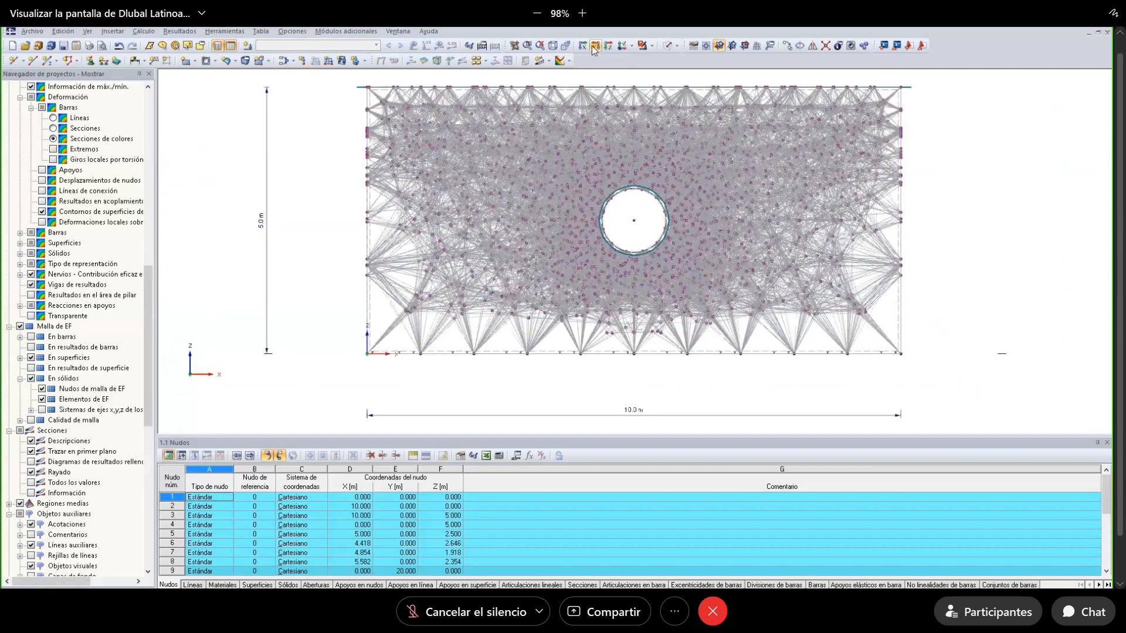
click(583, 46)
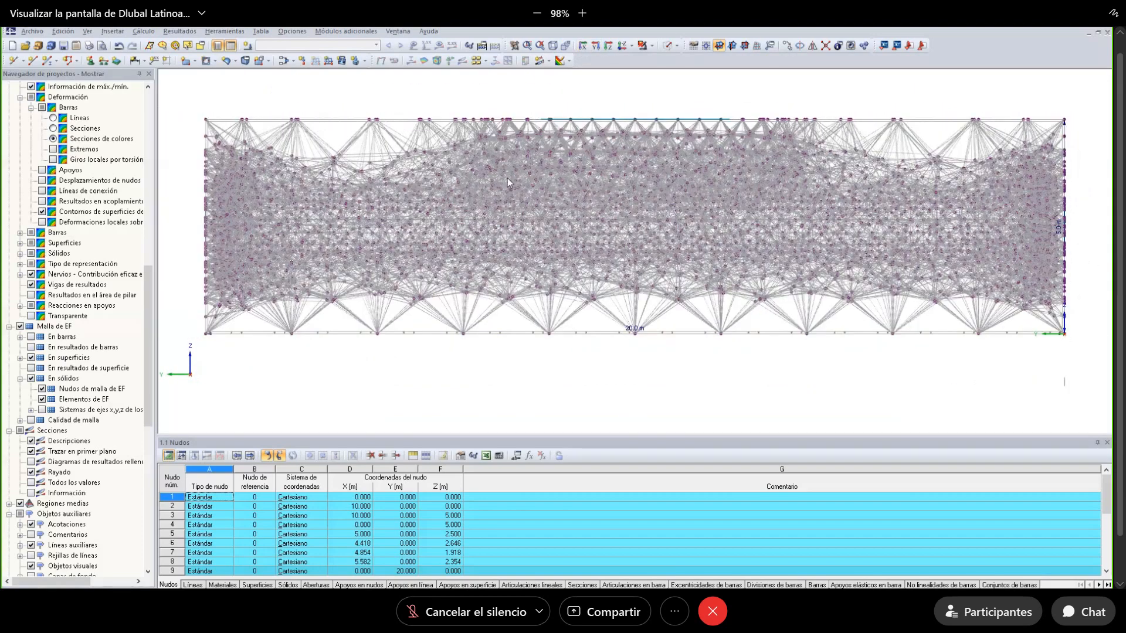
click(482, 45)
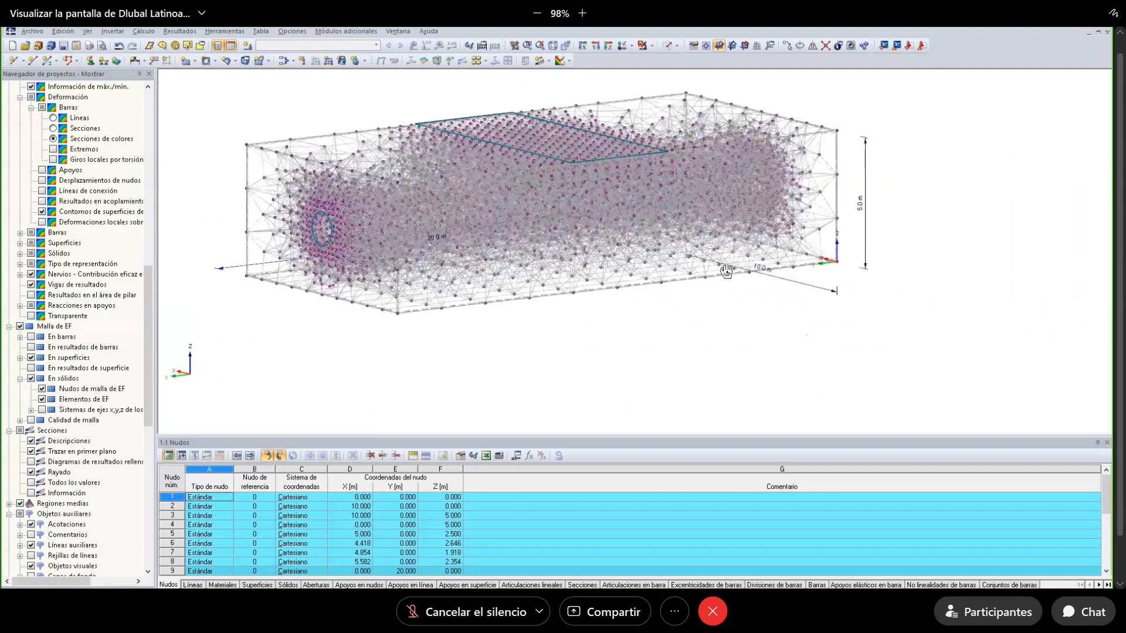
click(565, 45)
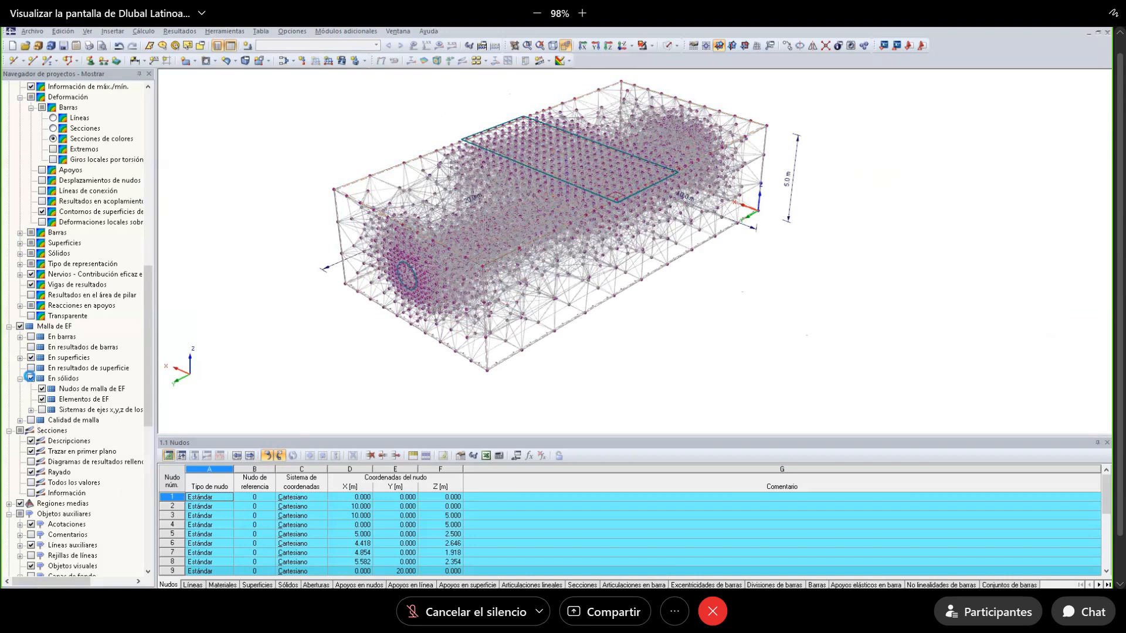
Hide the FE mesh display in the solids and save the model.
click(31, 378)
ctrl+middle_drag(397, 262, 328, 126)
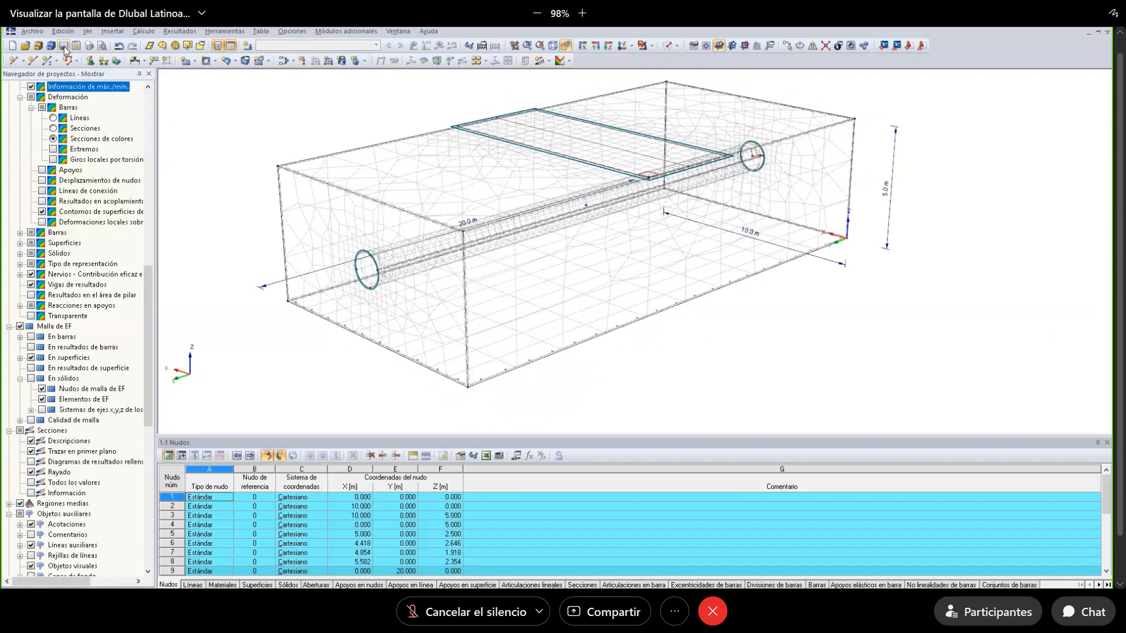
click(64, 46)
ctrl+middle_drag(627, 275, 584, 315)
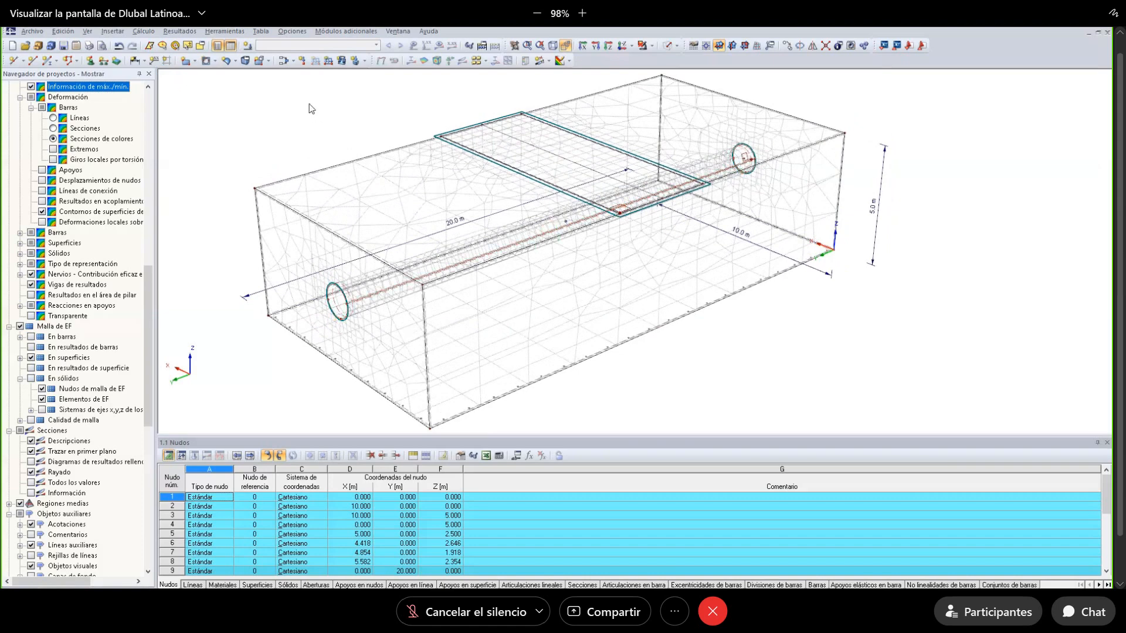
Create load case CC1 "Peso propio" in the Muerta action category, with self-weight active and a Z factor of -1.000.
click(292, 60)
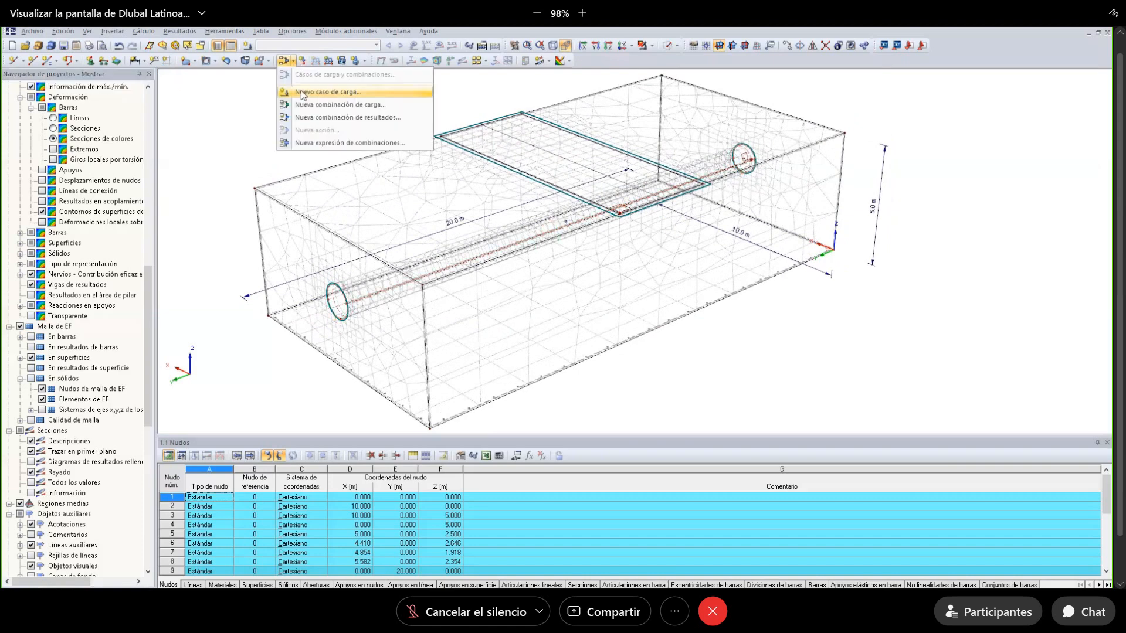
click(301, 90)
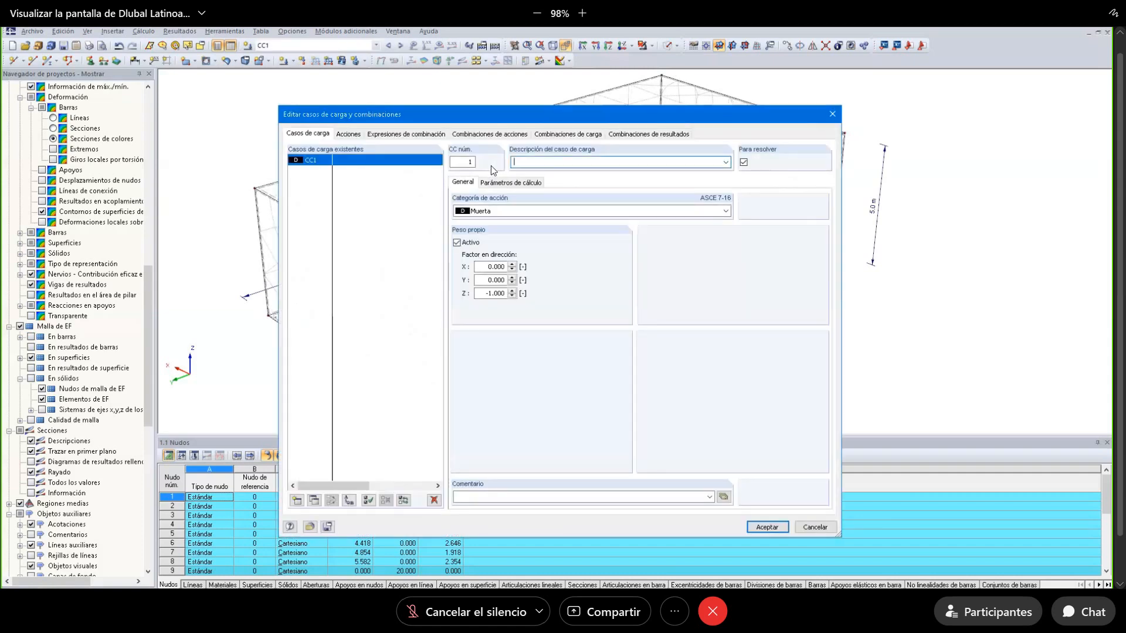
text(eso propio)
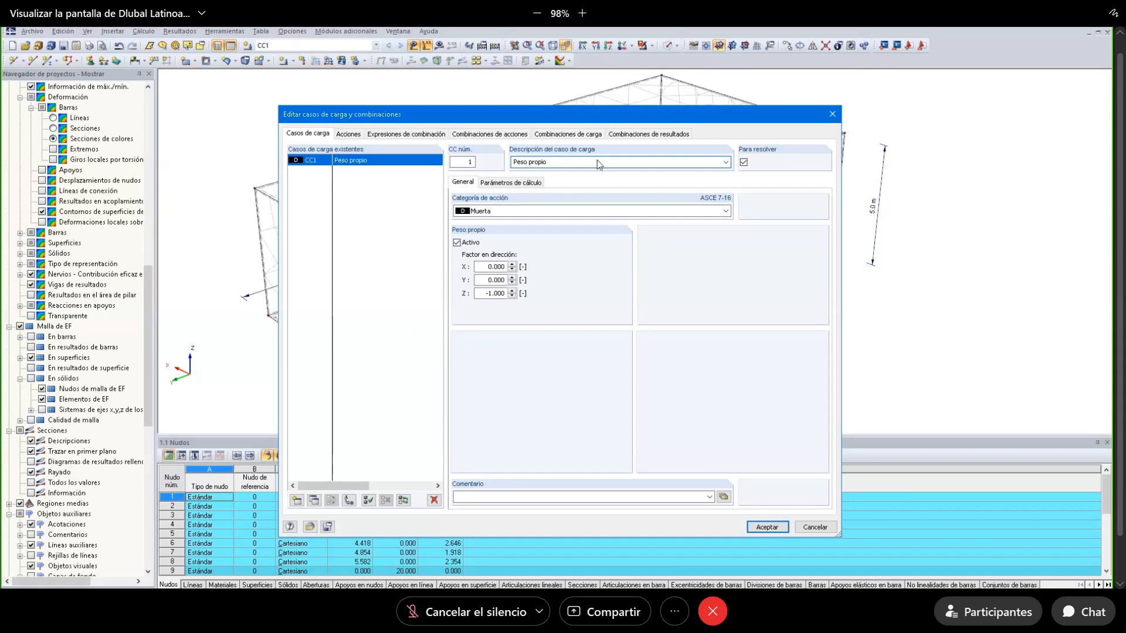
click(764, 527)
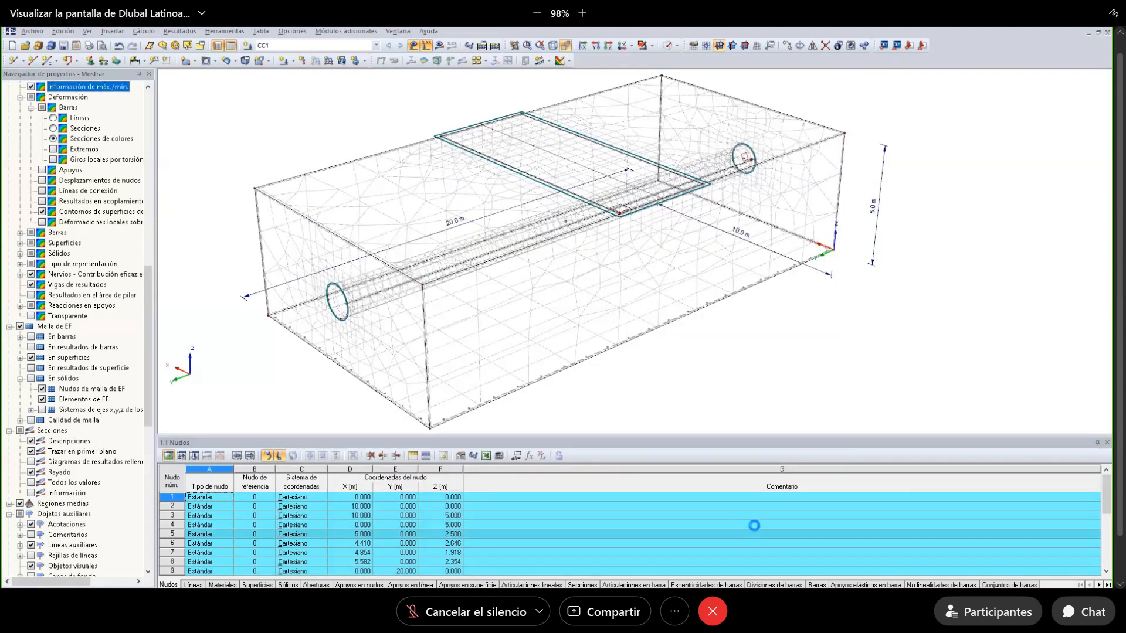
Calculate the results of load case CC1 without changing the matrix solution method to iterative.
click(439, 45)
click(536, 335)
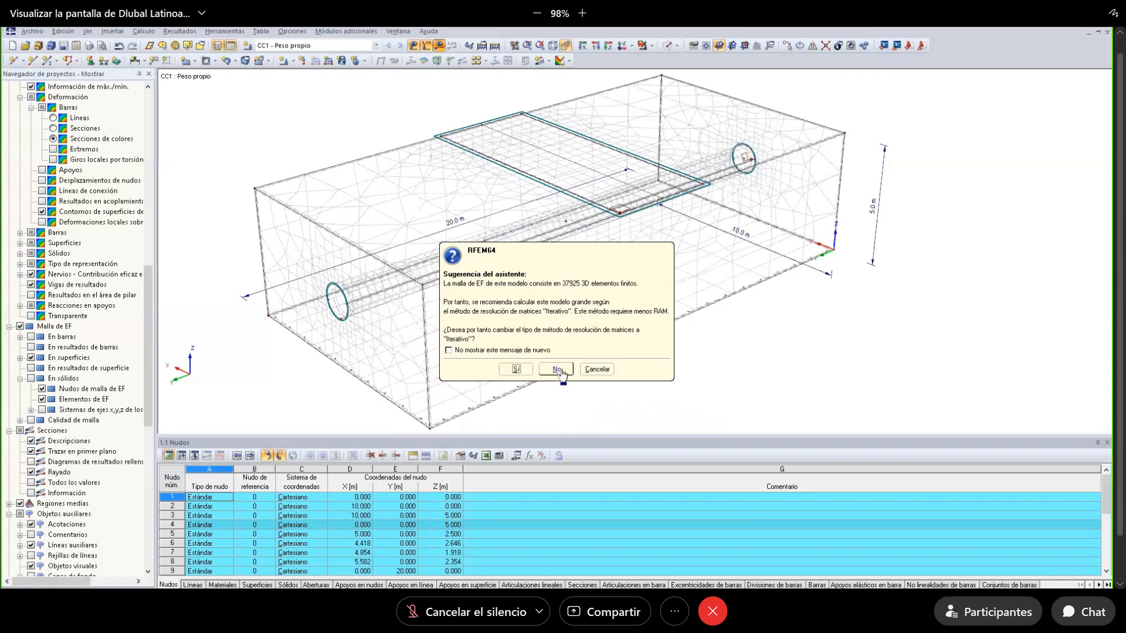
click(558, 369)
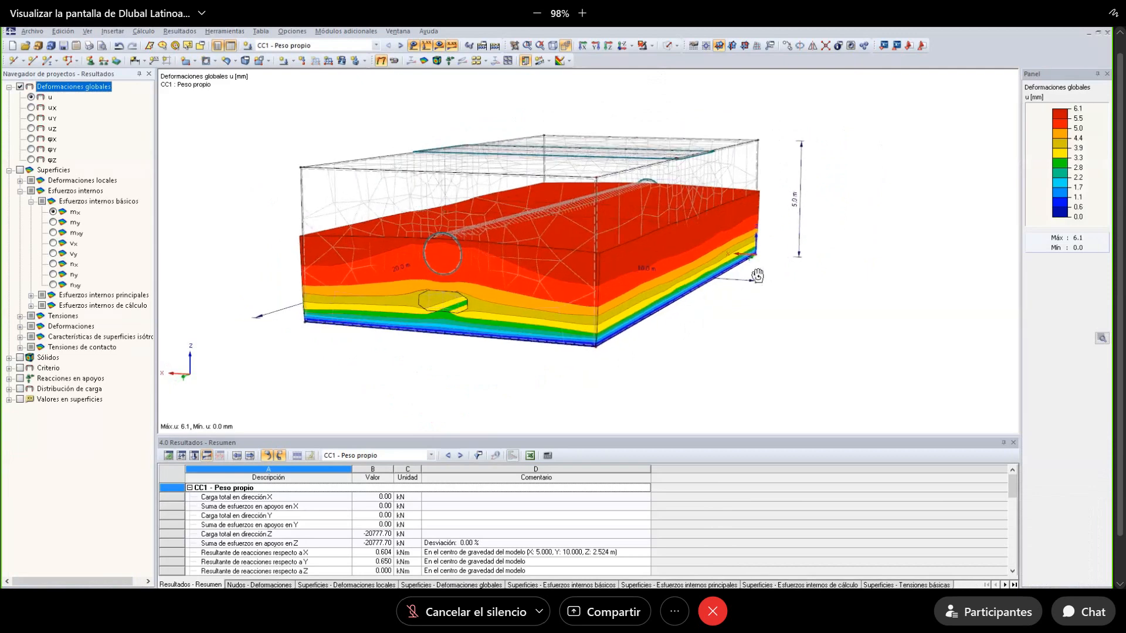
Enable the smooth color transition for the global deformation results.
ctrl+middle_drag(760, 278, 1097, 373)
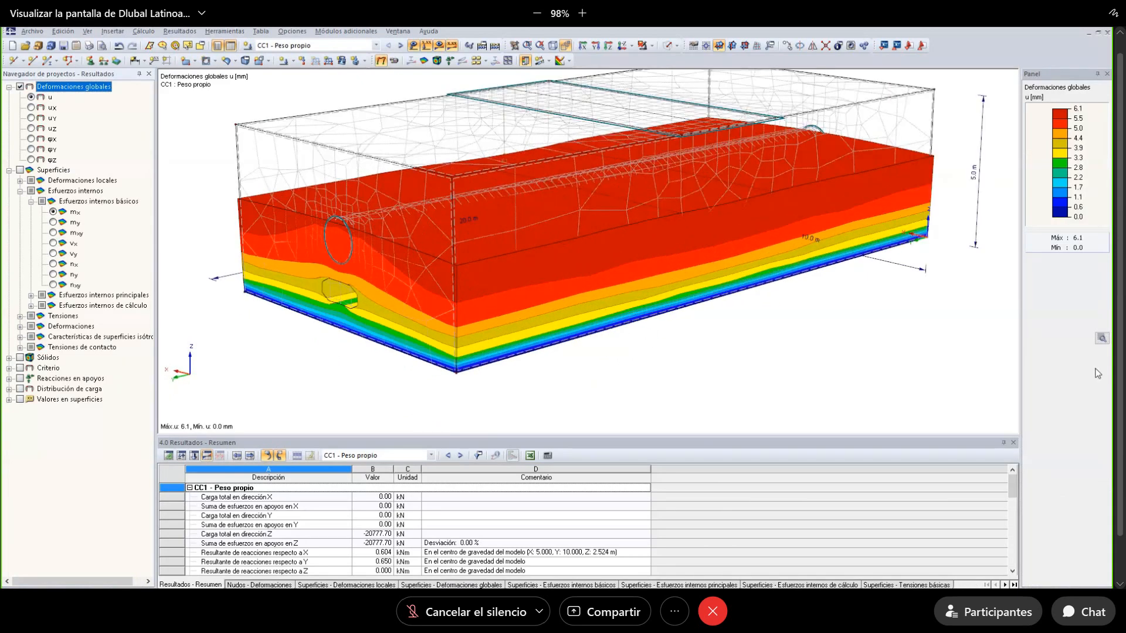
click(1102, 339)
click(1059, 115)
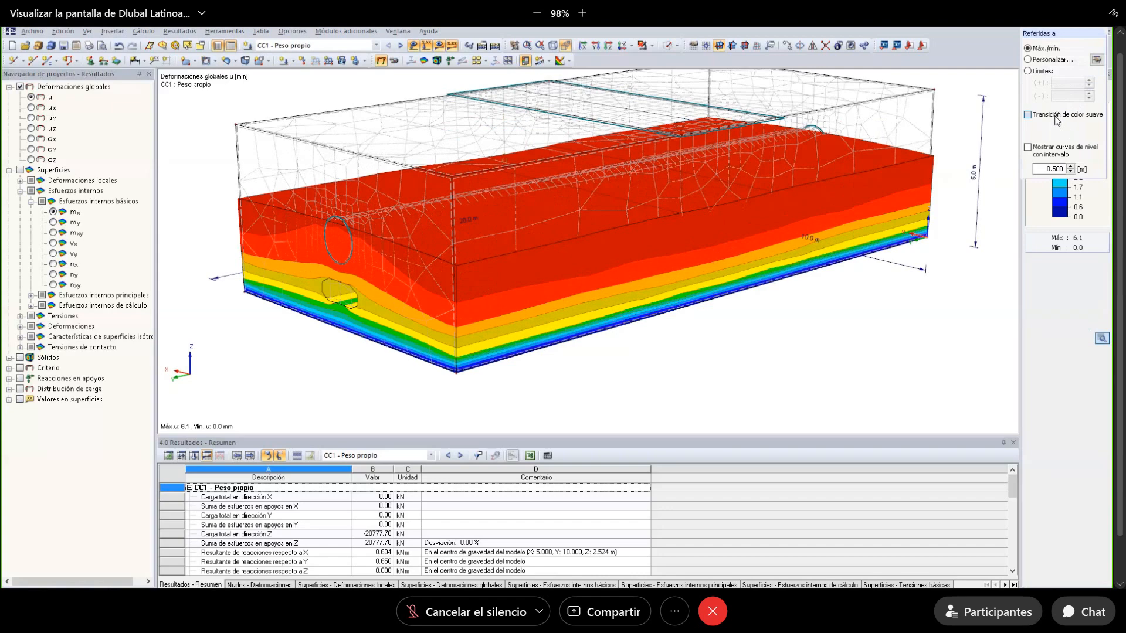
click(1103, 29)
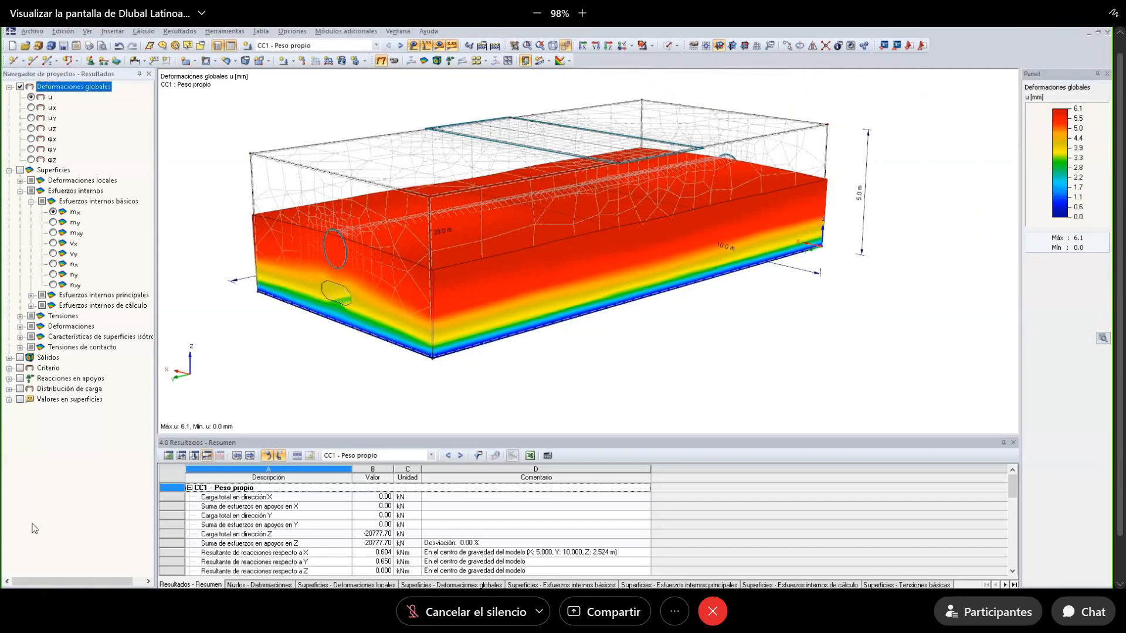
Display the global deformations as isolines and animate the deformation of the model.
click(37, 576)
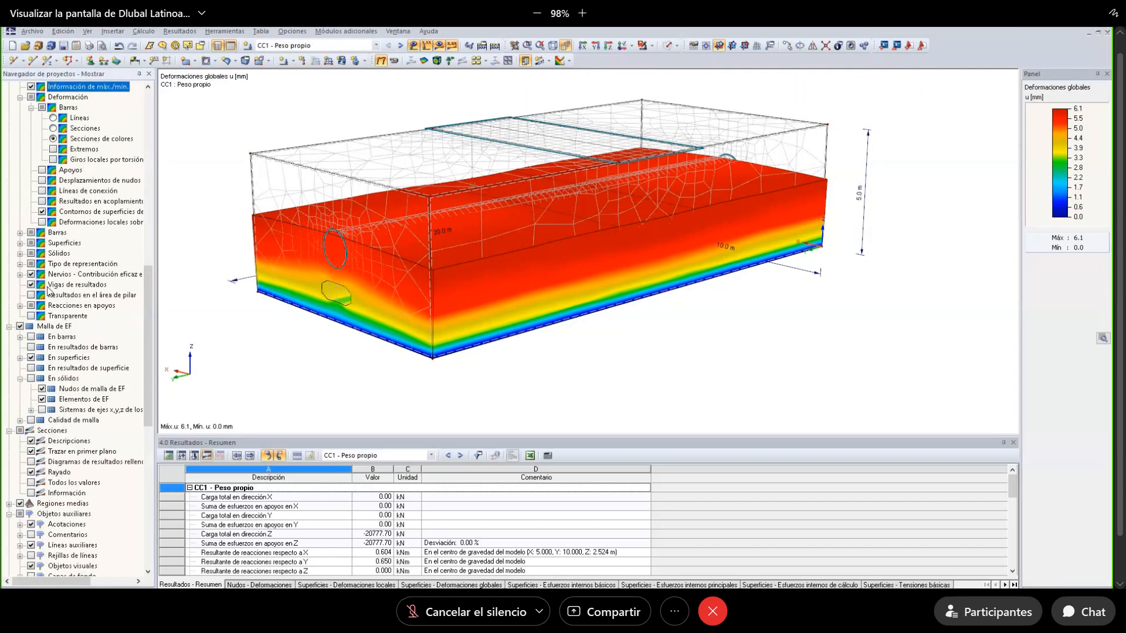
click(20, 264)
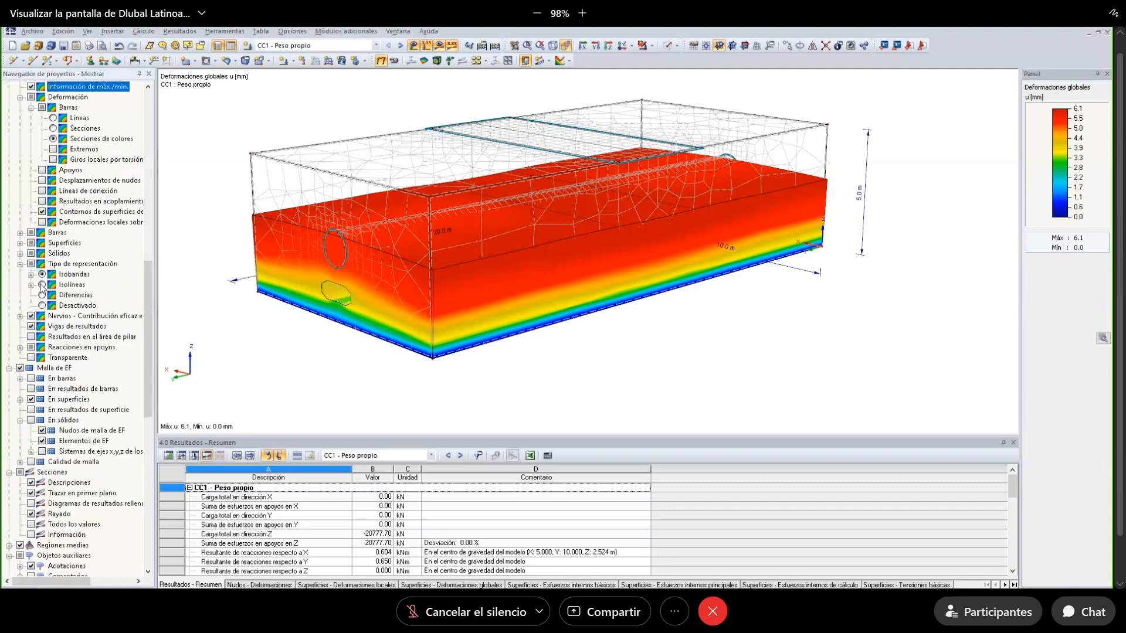
click(42, 285)
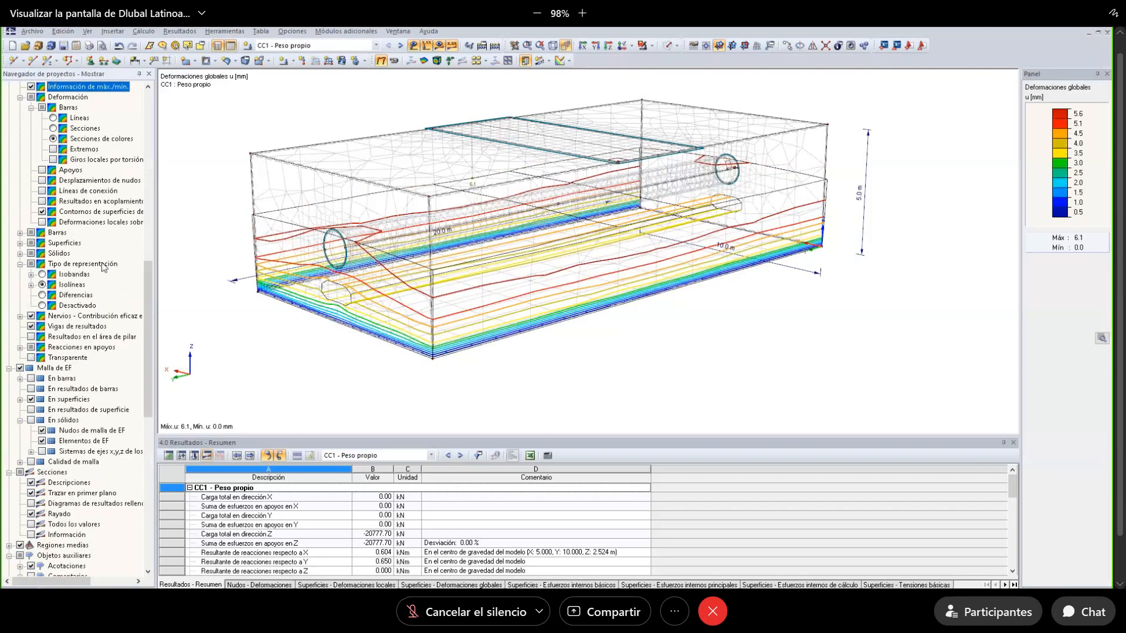
click(393, 61)
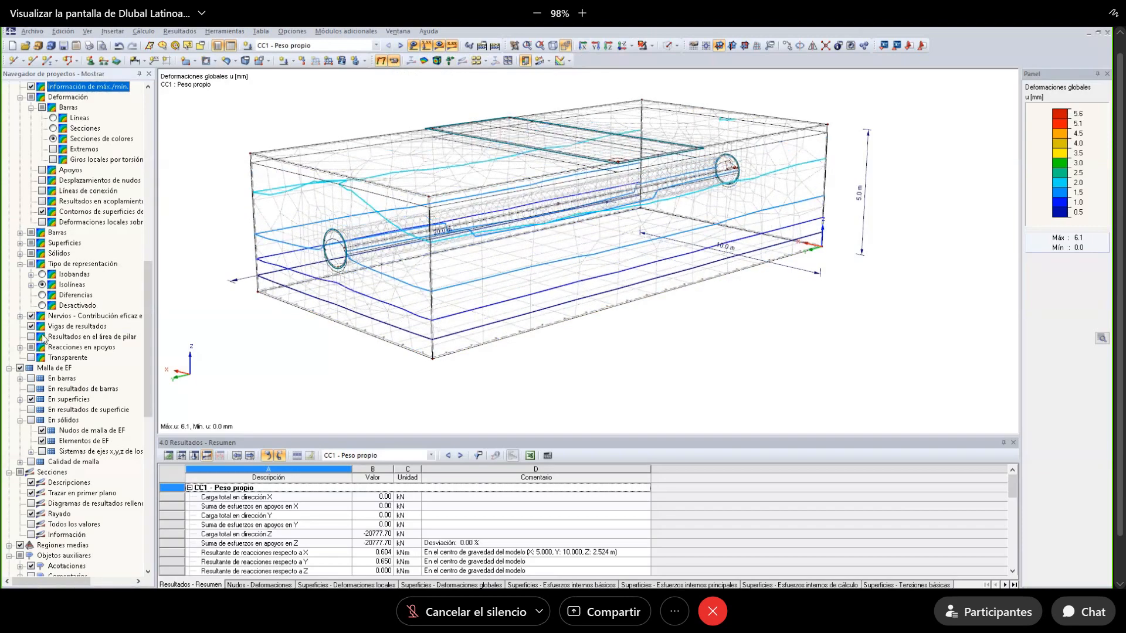
Return the deformation display to isobands and stop the animation.
click(42, 274)
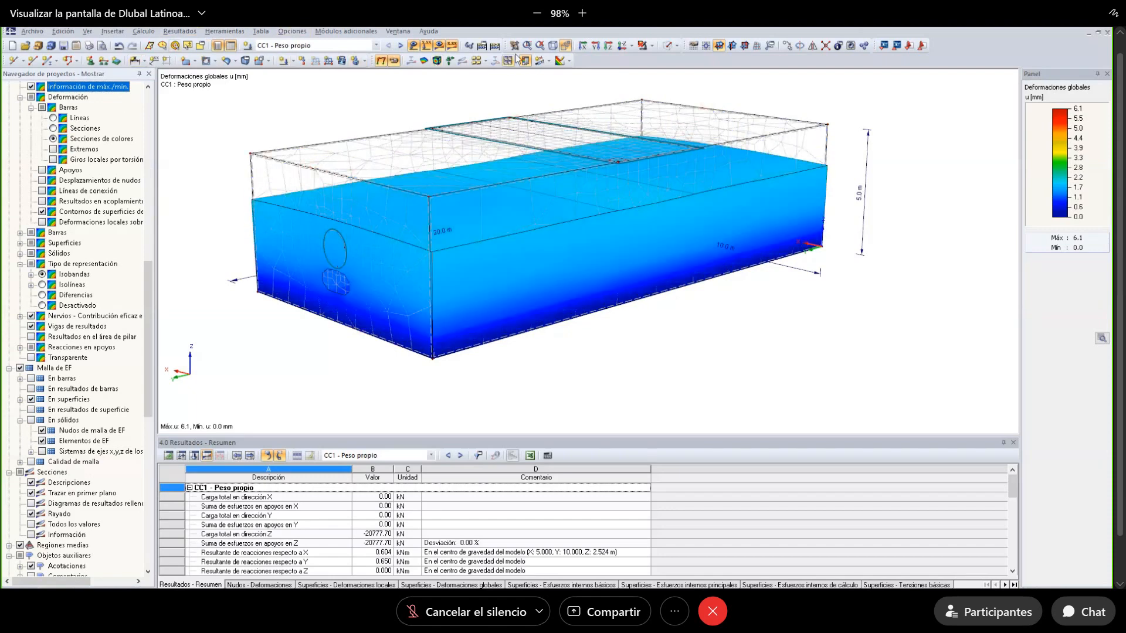
click(394, 60)
ctrl+middle_drag(504, 259, 287, 273)
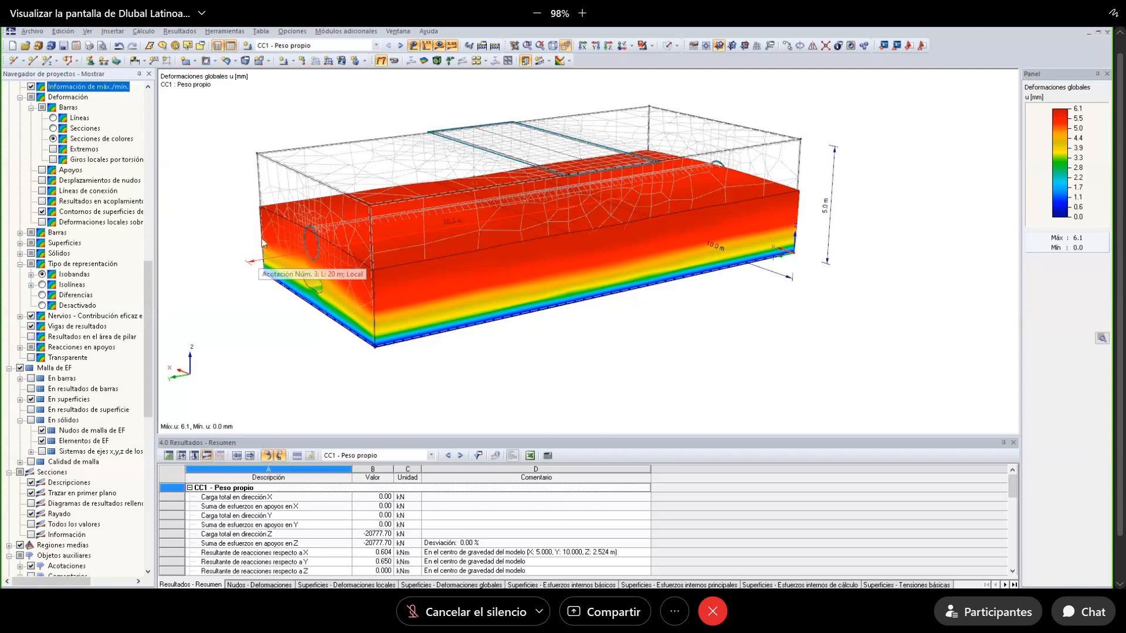
Hide the deformation results of load case CC1 so only the meshed model is shown.
click(384, 62)
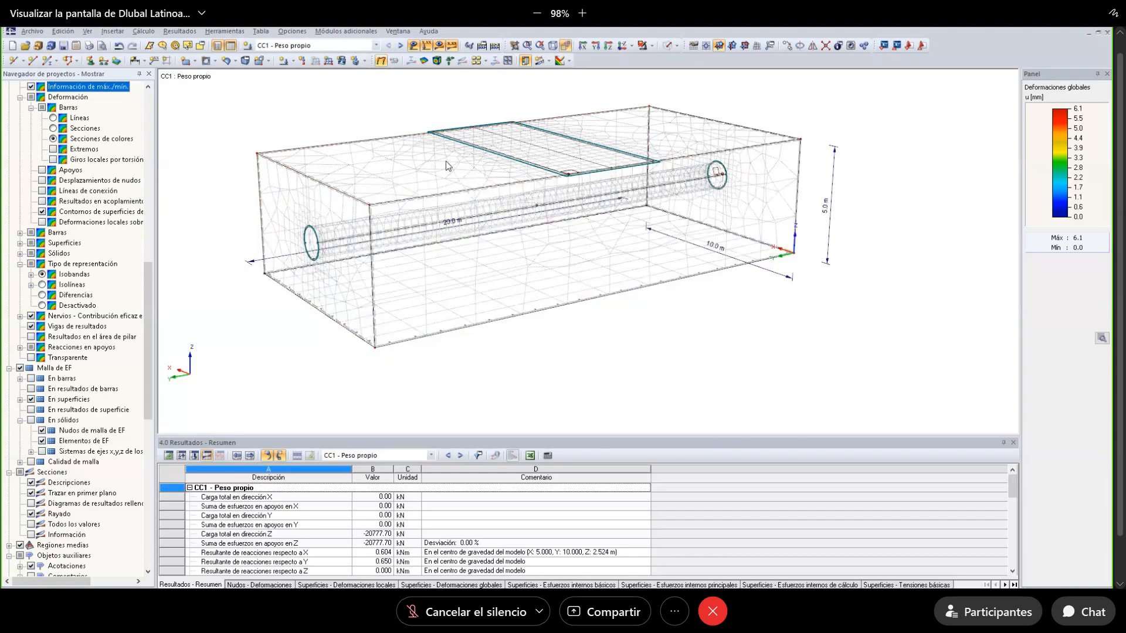
ctrl+middle_drag(448, 166, 470, 186)
scroll(484, 203, down, 2)
middle_drag(482, 242, 498, 300)
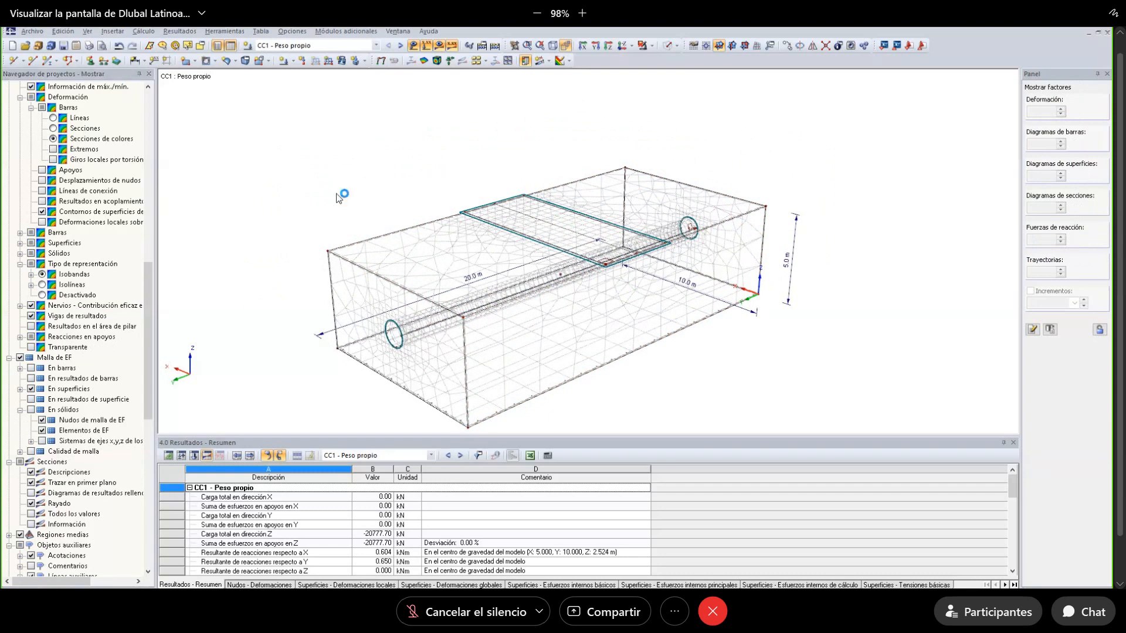
Annotate the screen with a freehand terrain outline labelled DWG and vertical strokes over the soil block, then clear it.
mouse_move(613, 182)
mouse_down()
mouse_move(201, 173)
mouse_move(288, 223)
mouse_move(757, 406)
mouse_up()
mouse_move(841, 421)
mouse_down()
mouse_move(688, 230)
mouse_move(613, 182)
mouse_up()
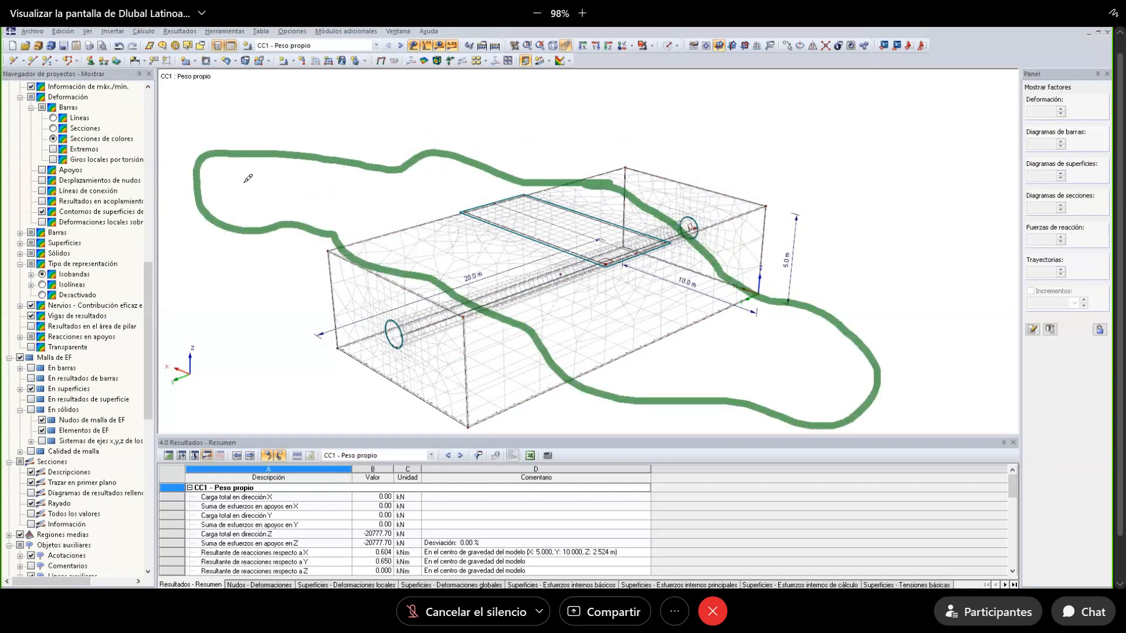
mouse_move(248, 177)
mouse_down()
mouse_move(244, 205)
mouse_move(311, 179)
mouse_move(340, 200)
mouse_move(329, 194)
mouse_up()
mouse_move(432, 155)
mouse_down()
mouse_move(431, 257)
mouse_move(458, 141)
mouse_up()
mouse_move(476, 269)
mouse_down()
mouse_move(487, 155)
mouse_move(502, 123)
mouse_up()
mouse_move(539, 254)
mouse_down()
mouse_move(551, 134)
mouse_move(532, 113)
mouse_up()
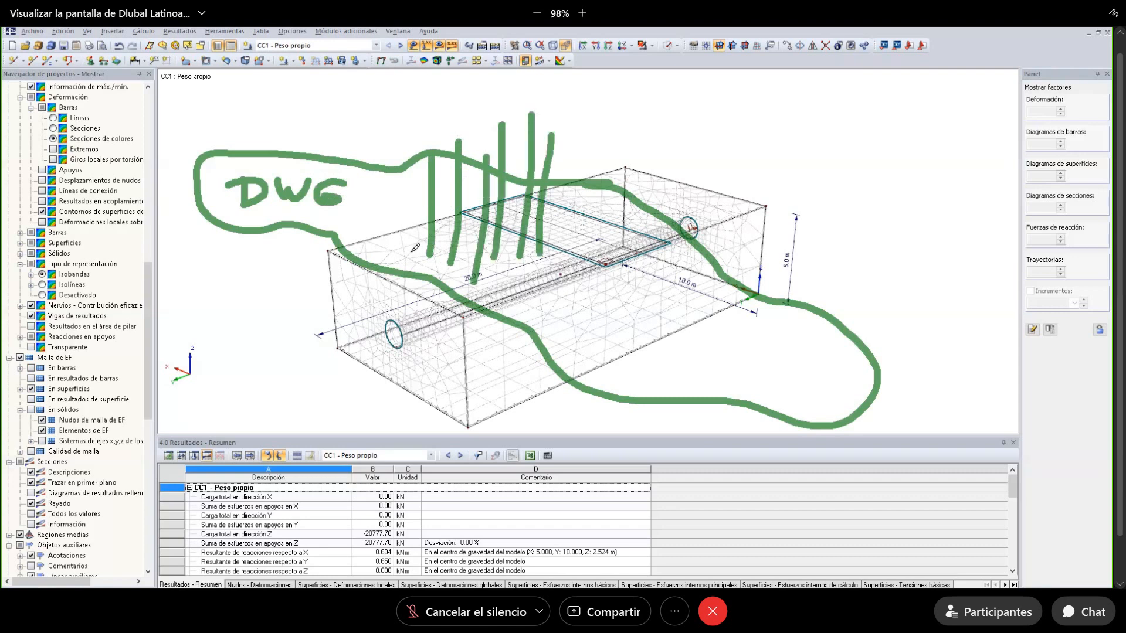
drag(413, 240, 415, 89)
drag(502, 280, 517, 143)
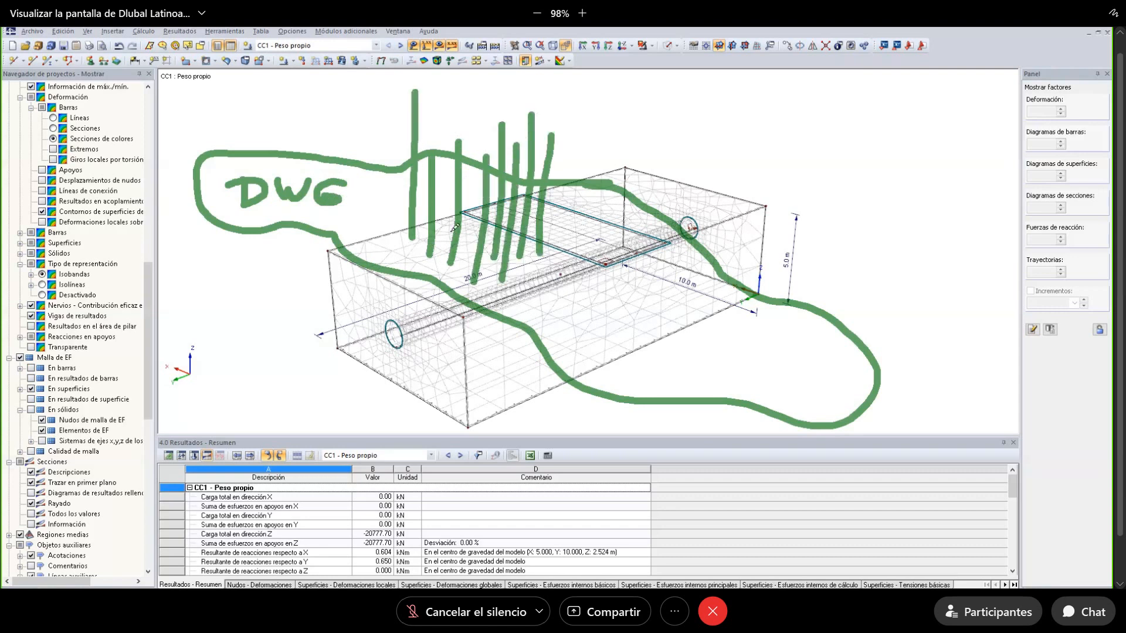
drag(445, 233, 468, 162)
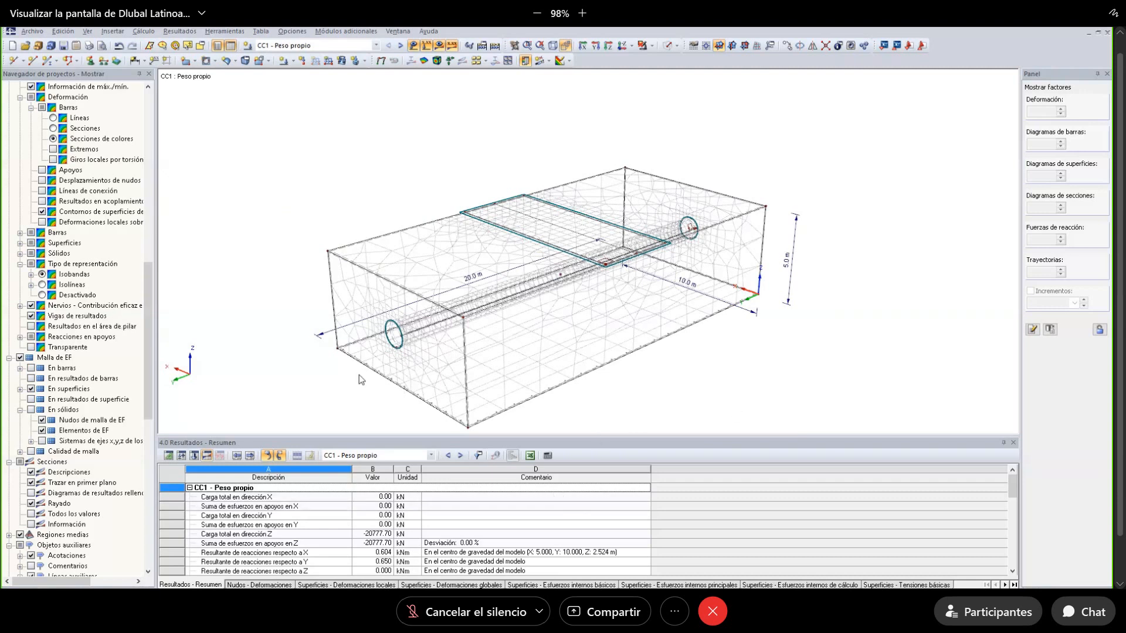
mouse_move(358, 374)
middle_down()
mouse_move(356, 345)
mouse_move(368, 358)
middle_up()
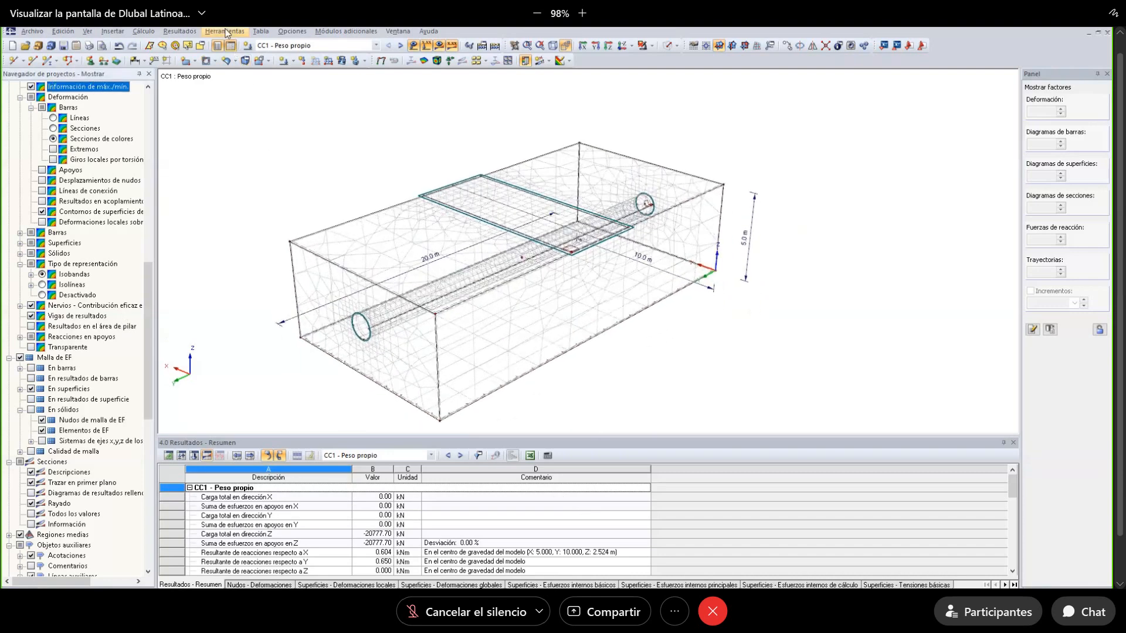
ctrl+middle_drag(334, 153, 355, 174)
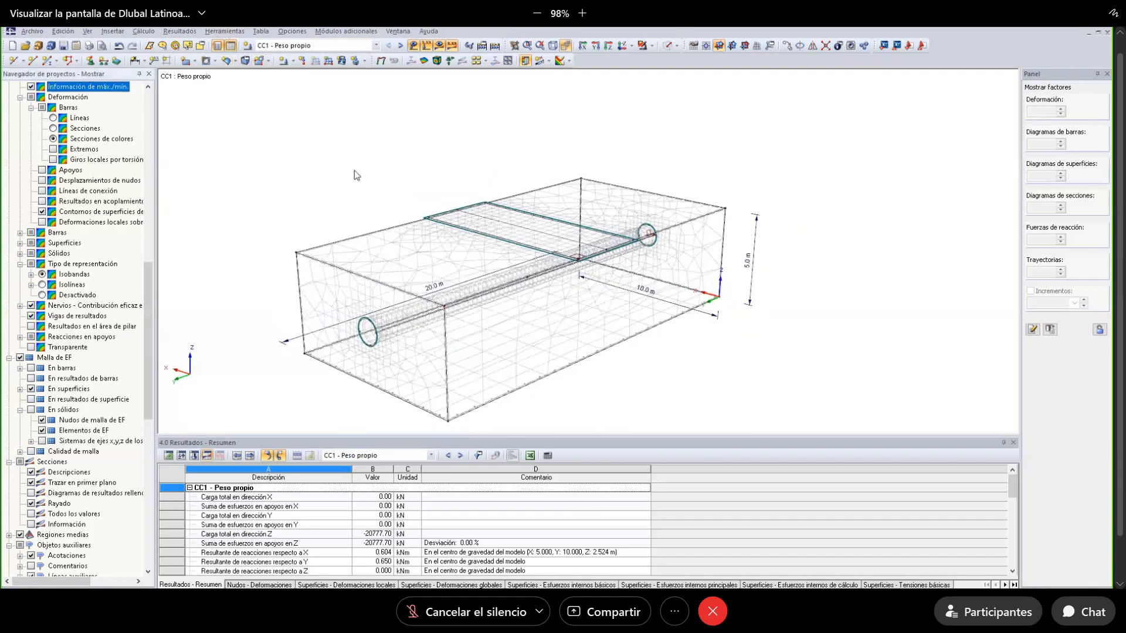
click(55, 61)
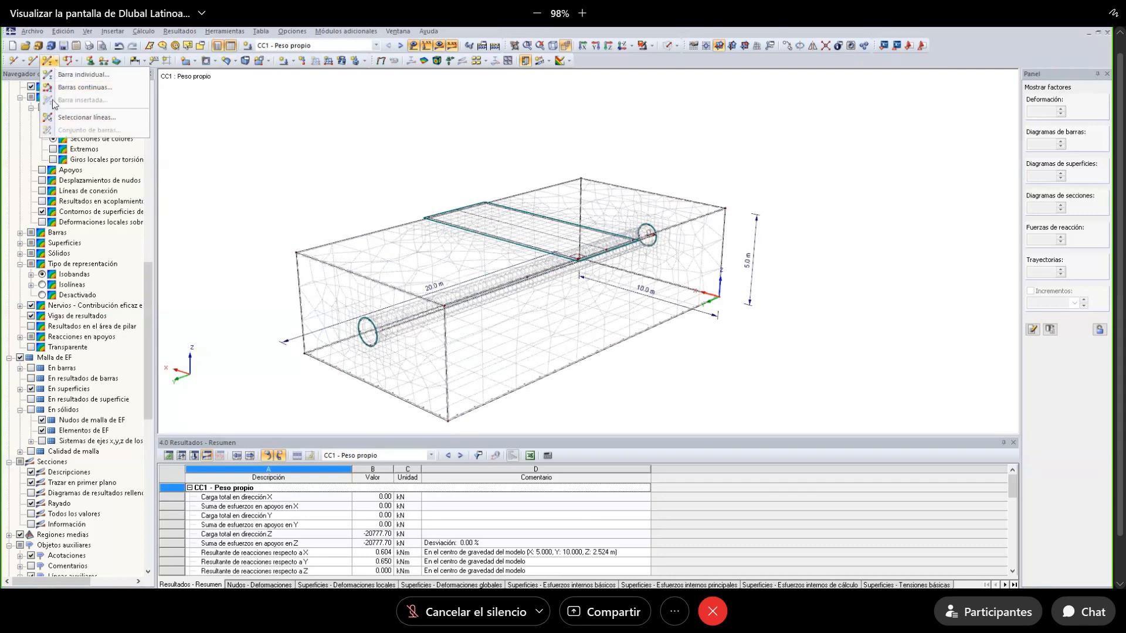
click(377, 117)
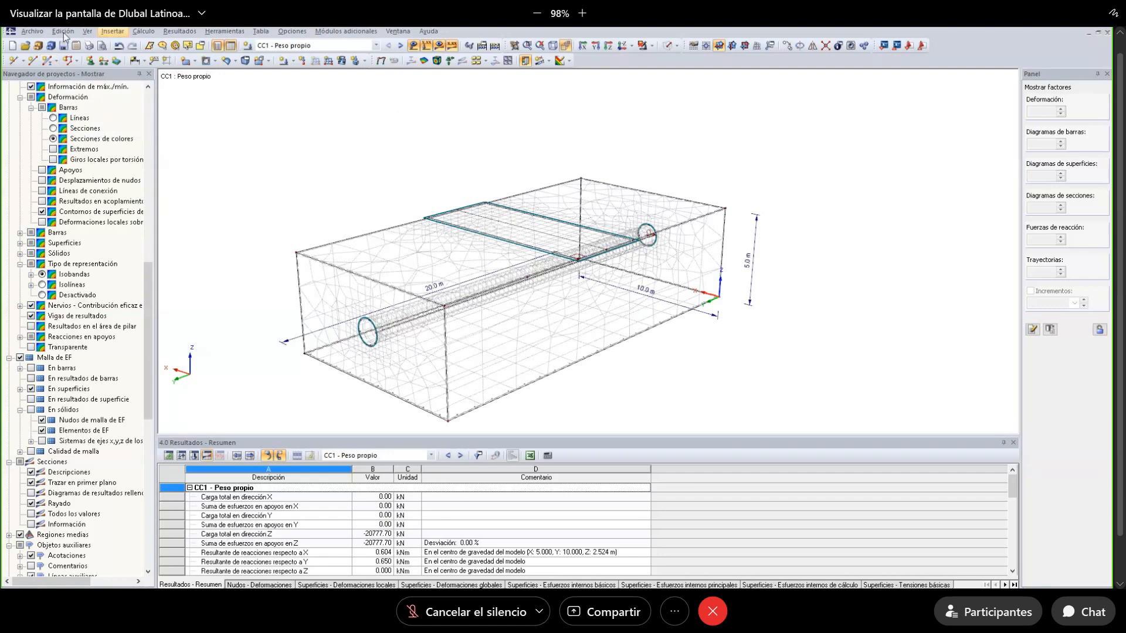
Open the block catalogue and preview the building blocks in the Edificios category.
click(51, 45)
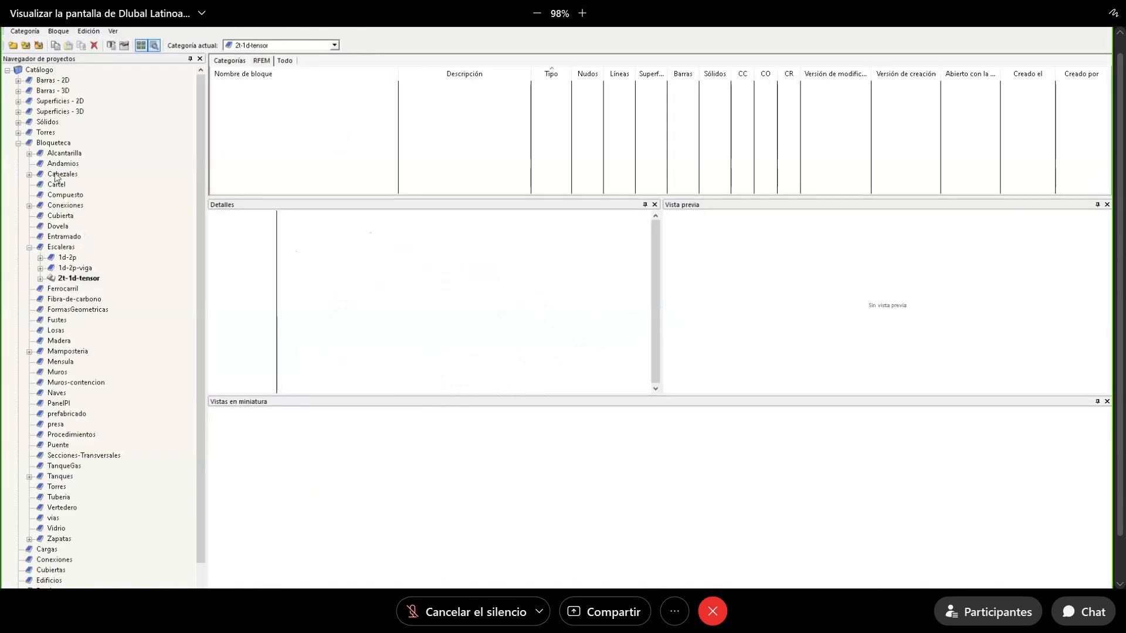
click(19, 147)
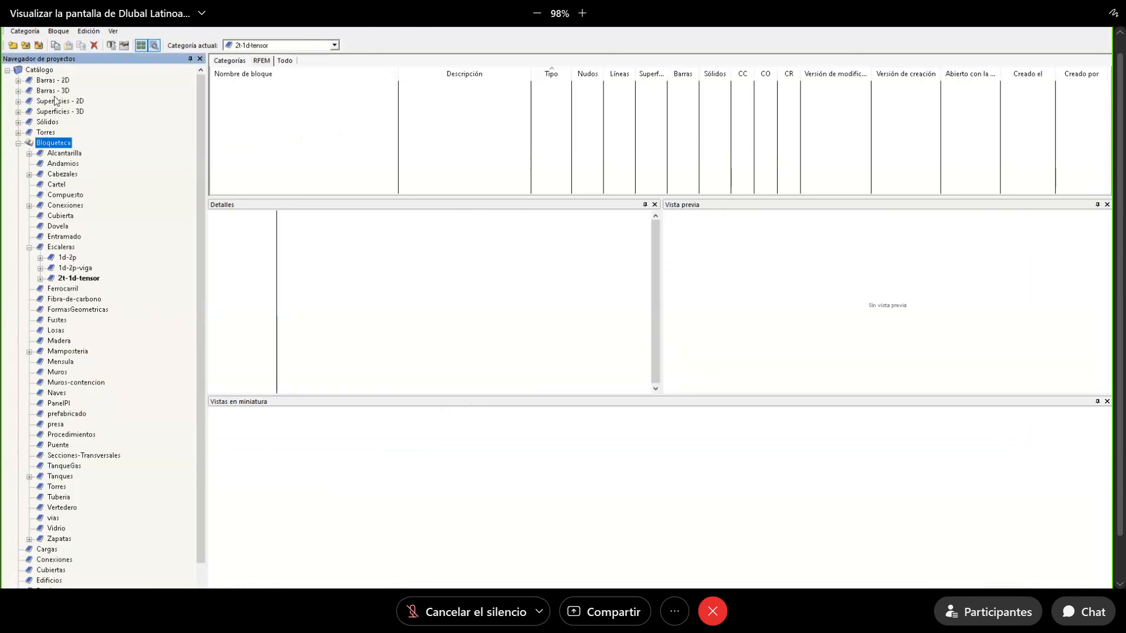
click(18, 143)
click(48, 184)
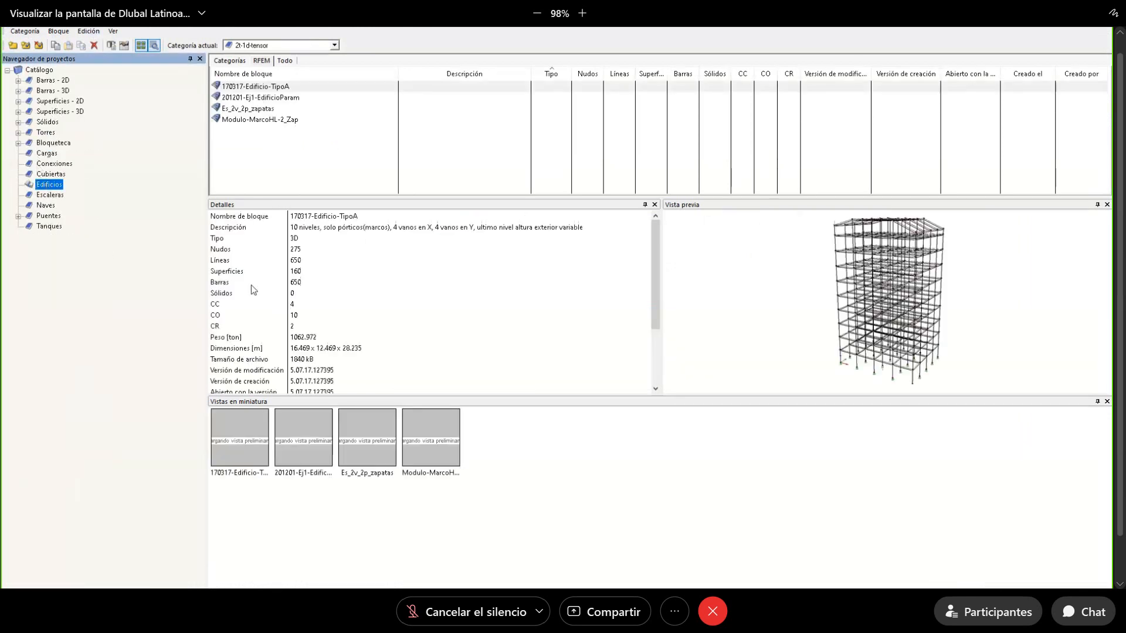
click(315, 417)
key(Right)
key(Right)
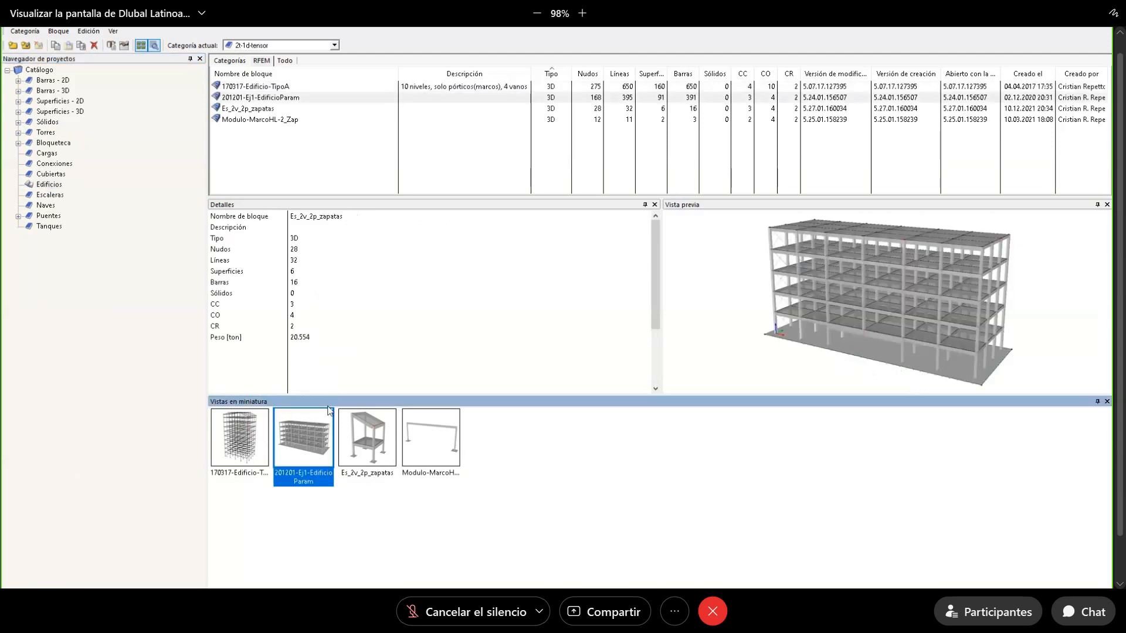
key(Home)
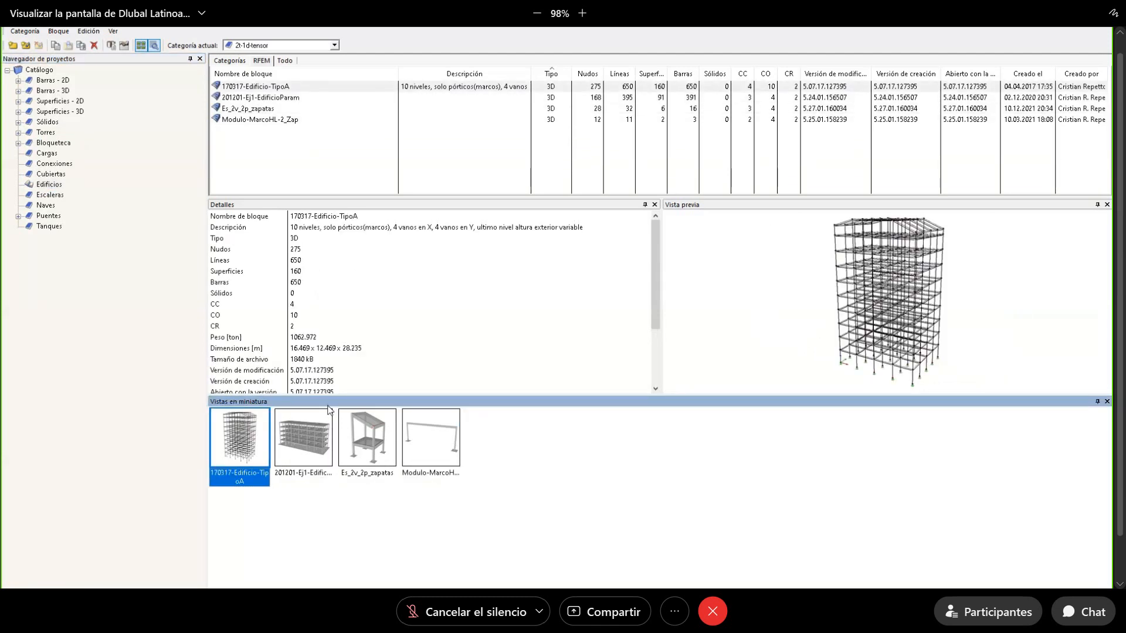
Preview the roof blocks in the Cubierta category of the Bloqueteca, from the arch and pergolas to 210413-LosaCeroConViga.
click(18, 143)
click(60, 216)
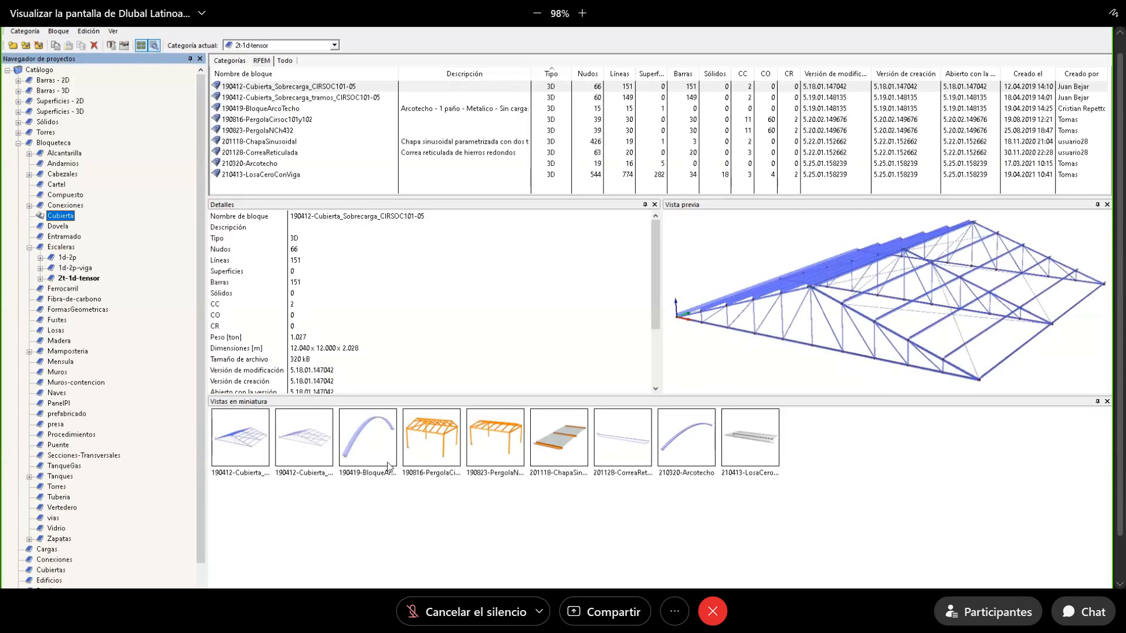
click(385, 436)
key(Right)
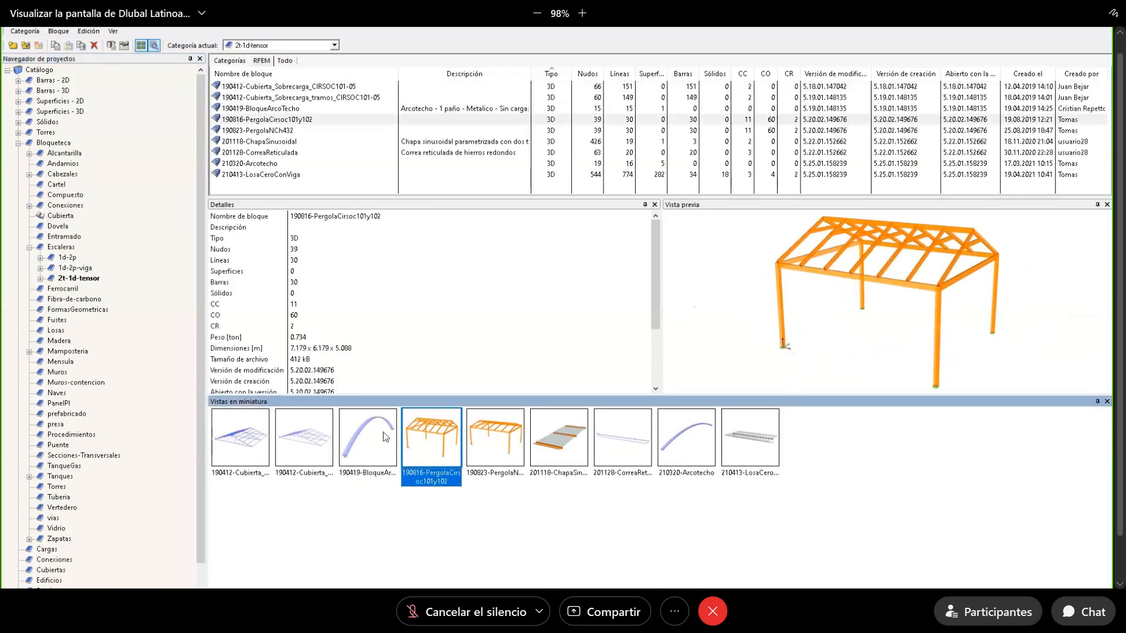
key(Left)
key(Left)
key(Right)
key(Right)
key(Right)
key(Right)
key(Right)
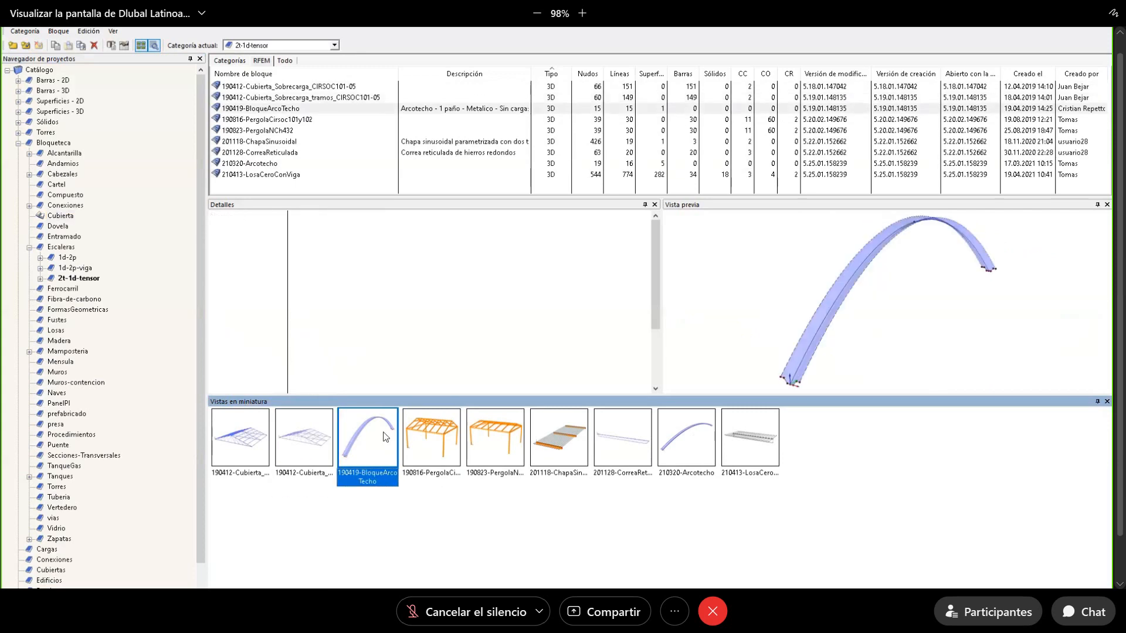
key(Left)
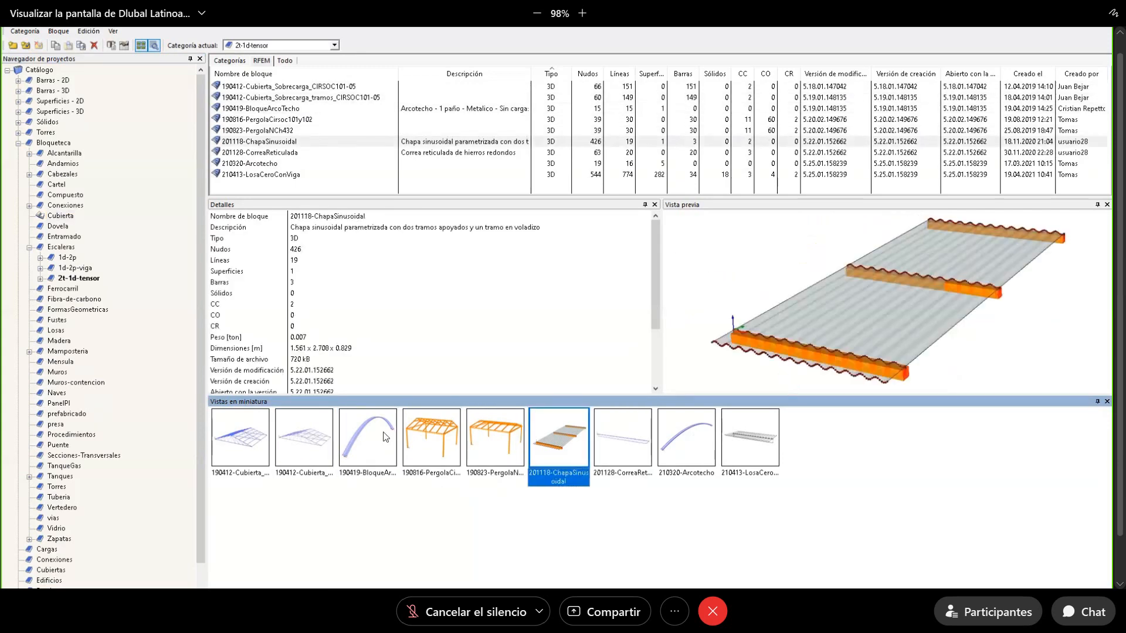
key(Right)
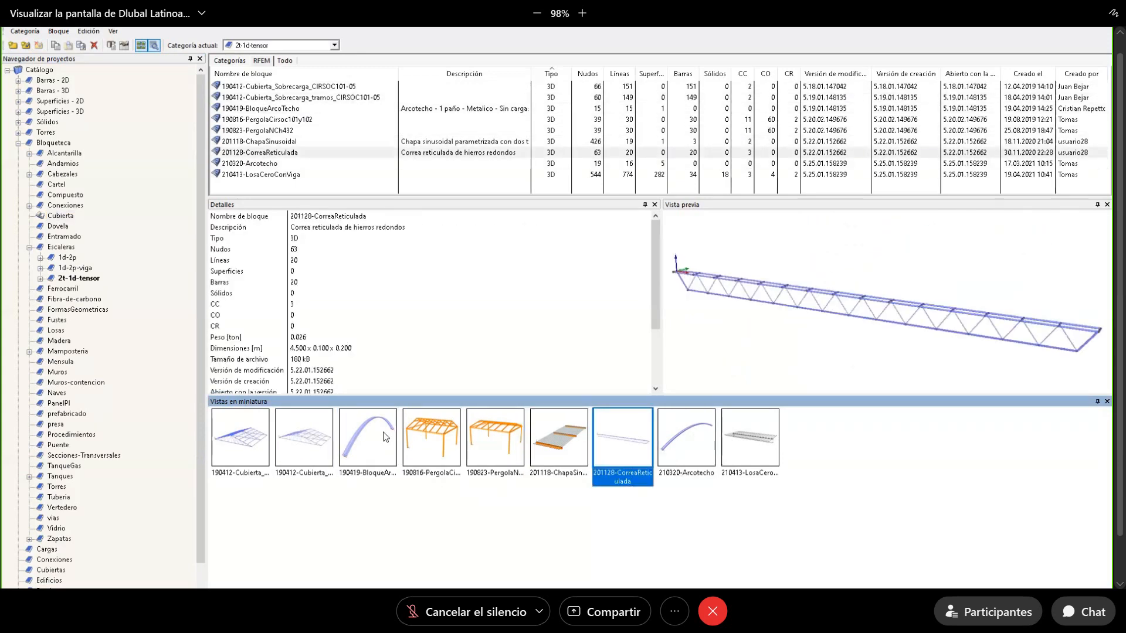
key(Right)
key(Right)
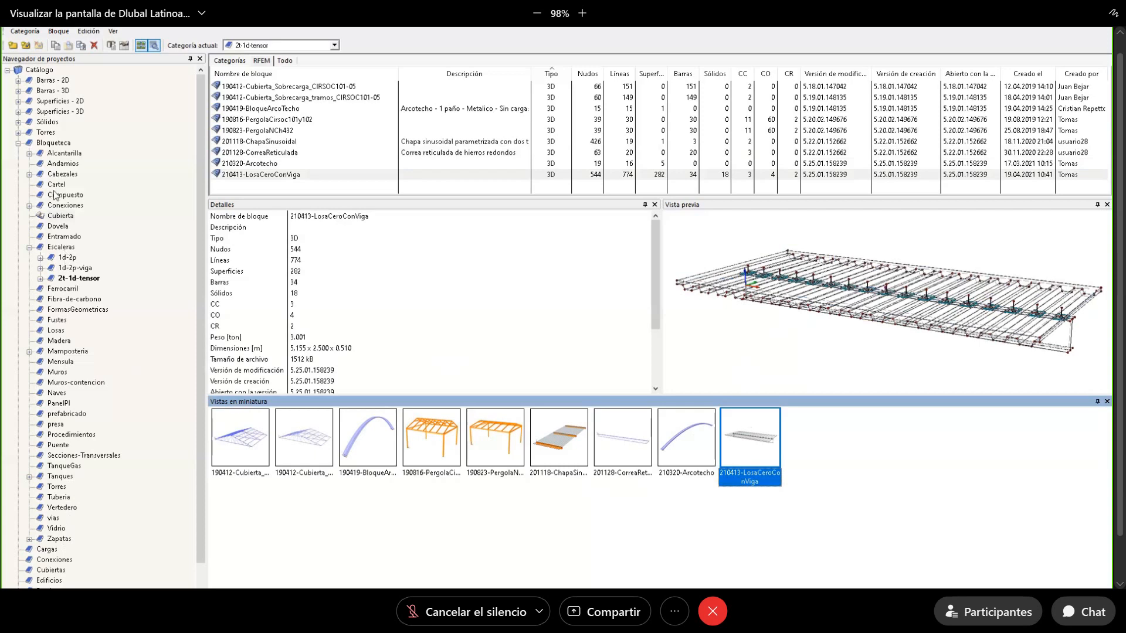
Browse the Barras - 2D category, checking its segmented trusses, cable structures and plane trusses.
double_click(59, 81)
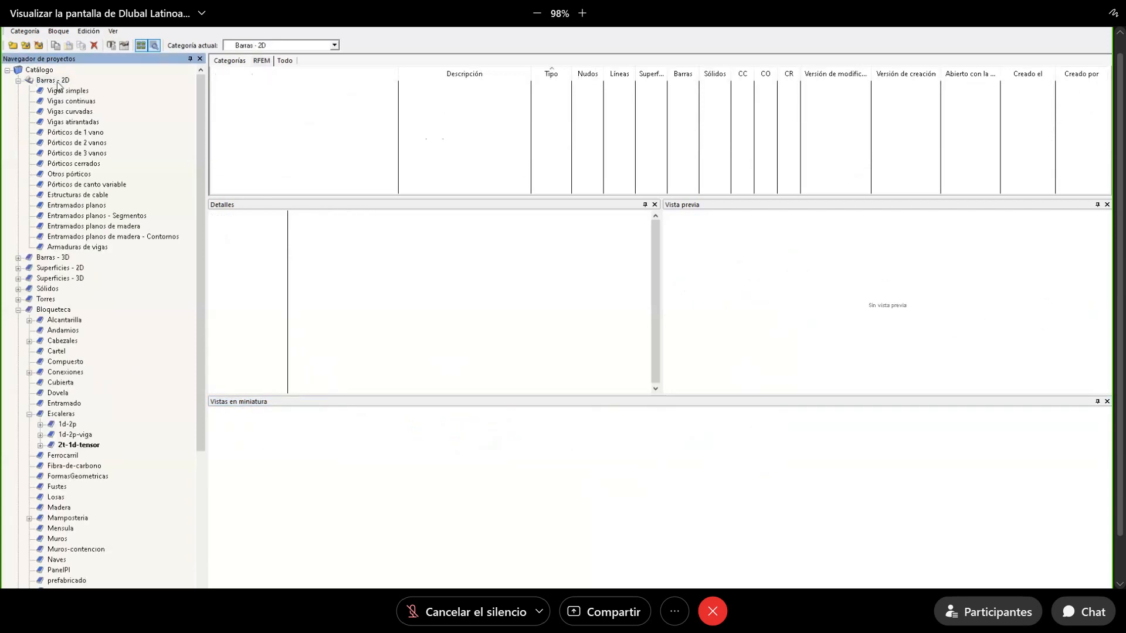
click(64, 133)
click(88, 216)
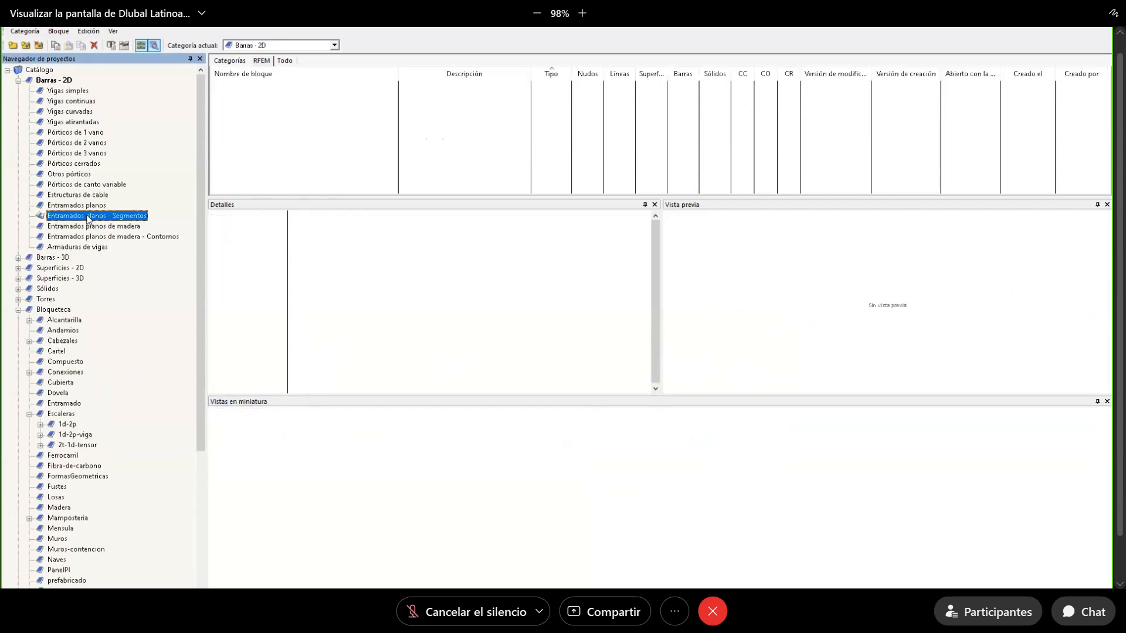
click(88, 195)
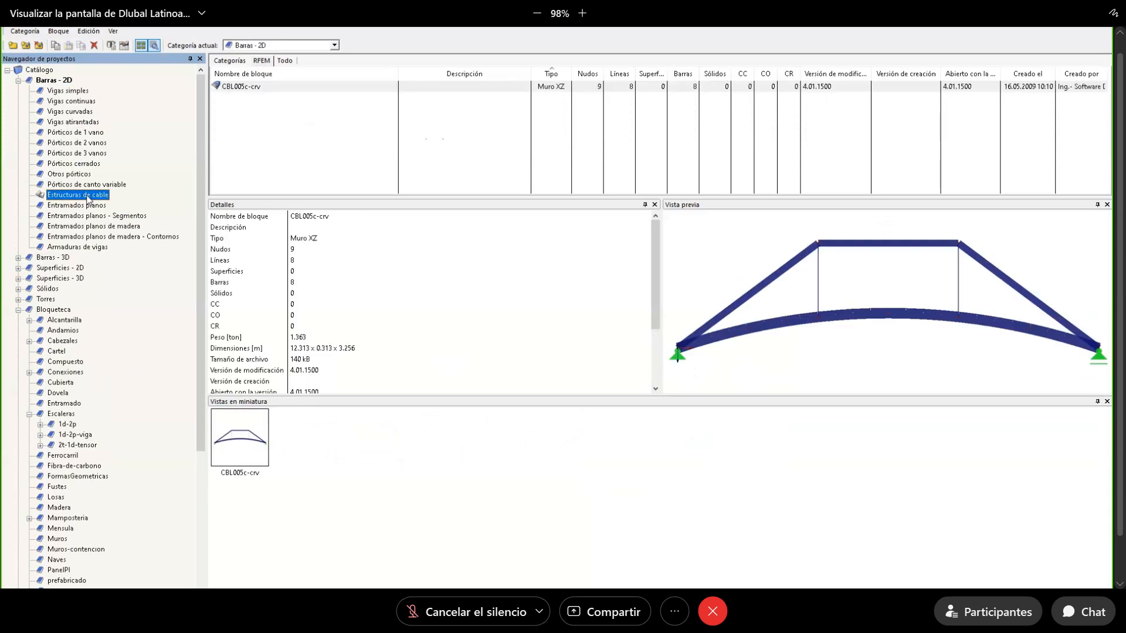
click(86, 206)
Open Producto Global Truss under the Barras - 3D space trusses and list its files for all programs.
double_click(59, 258)
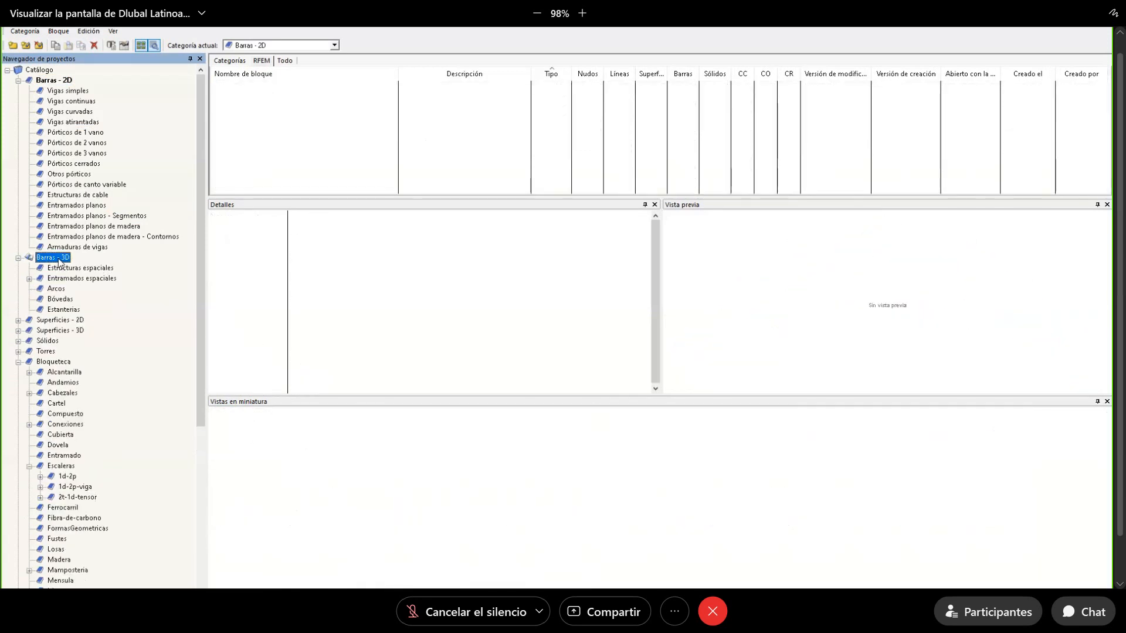
double_click(81, 279)
click(88, 289)
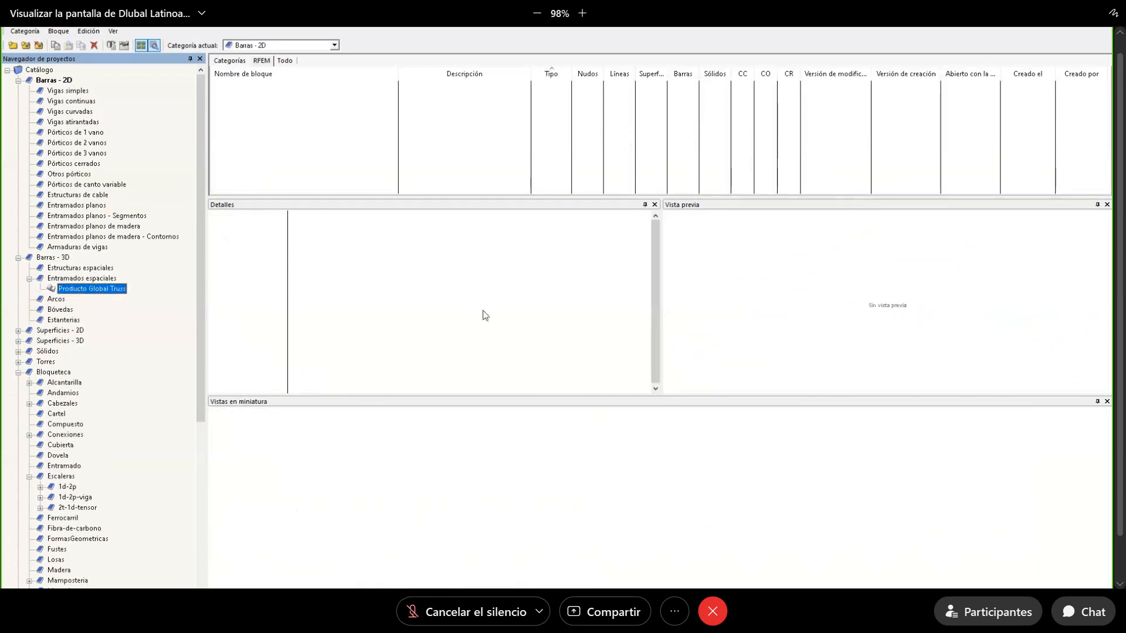
click(286, 61)
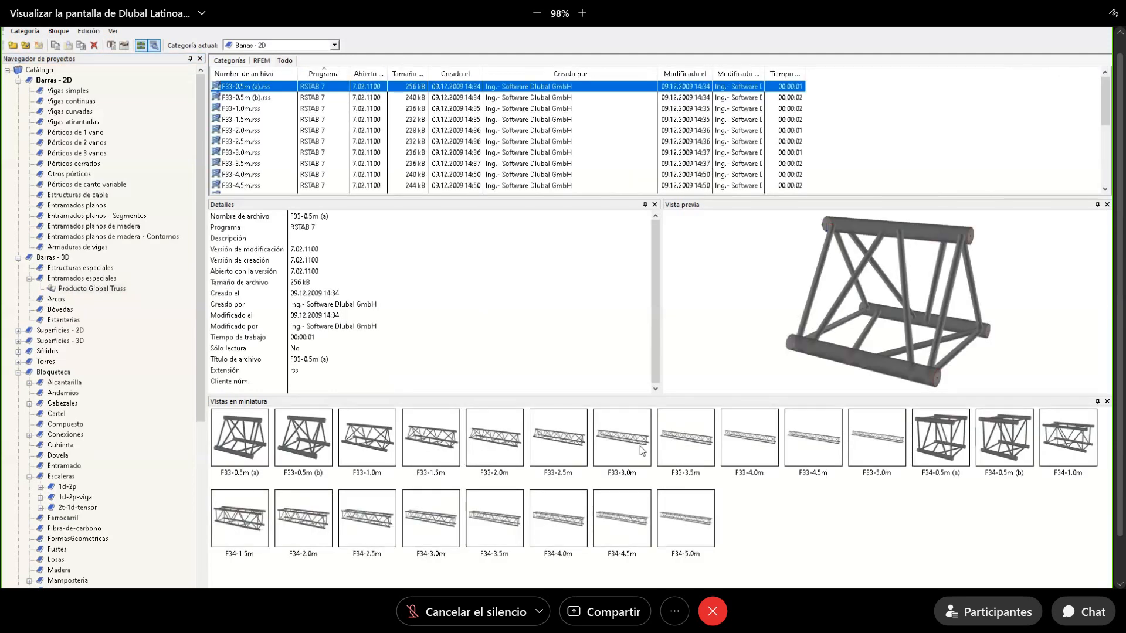
Preview the F33 truss models from F33-3.0m onward and the first F34 models in Producto Global Truss.
click(642, 451)
key(Right)
key(Right)
key(Right)
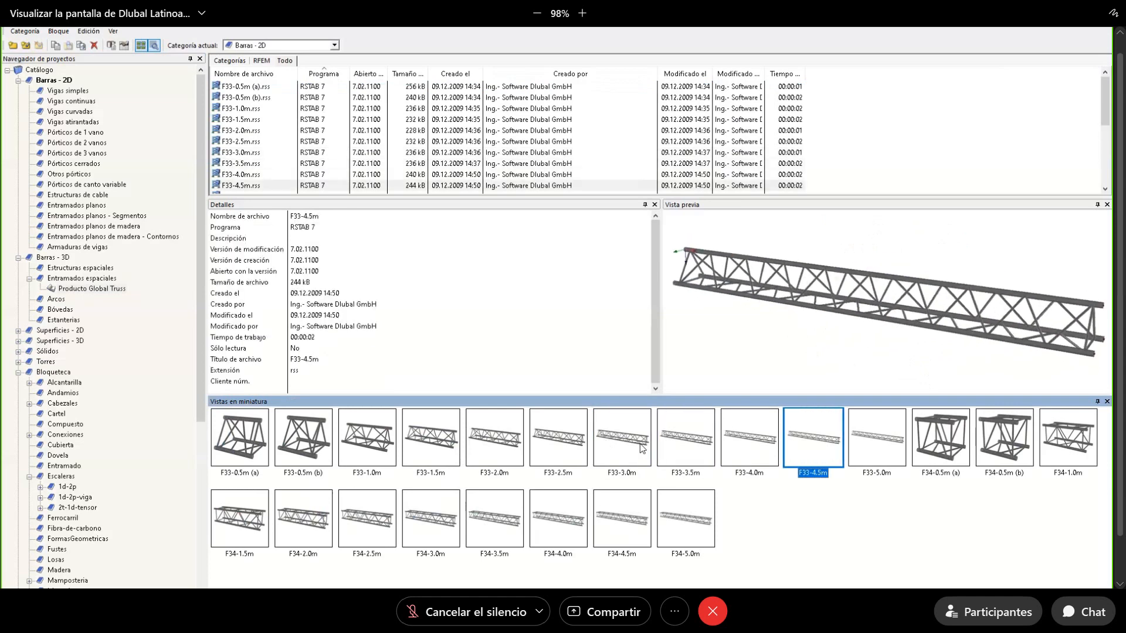
key(Right)
key(Right)
key(Right)
key(Left)
key(Left)
key(Left)
key(Left)
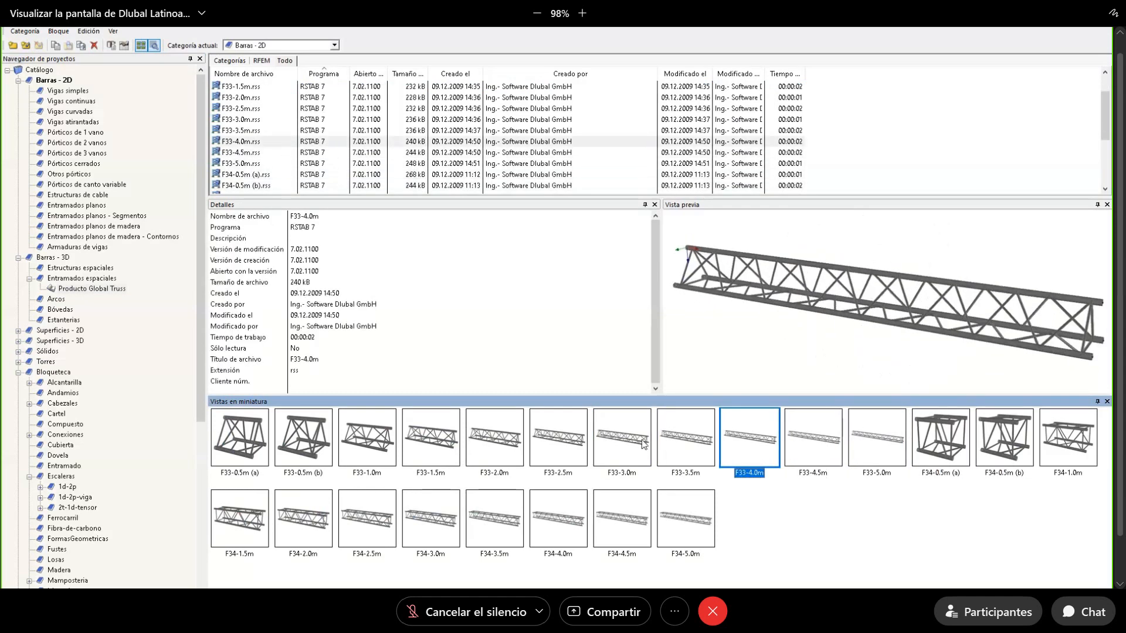
Preview truss F33-0.5m (a), check the Sólidos and Torres categories, and list the Rectangular mast segments under Torres.
click(266, 453)
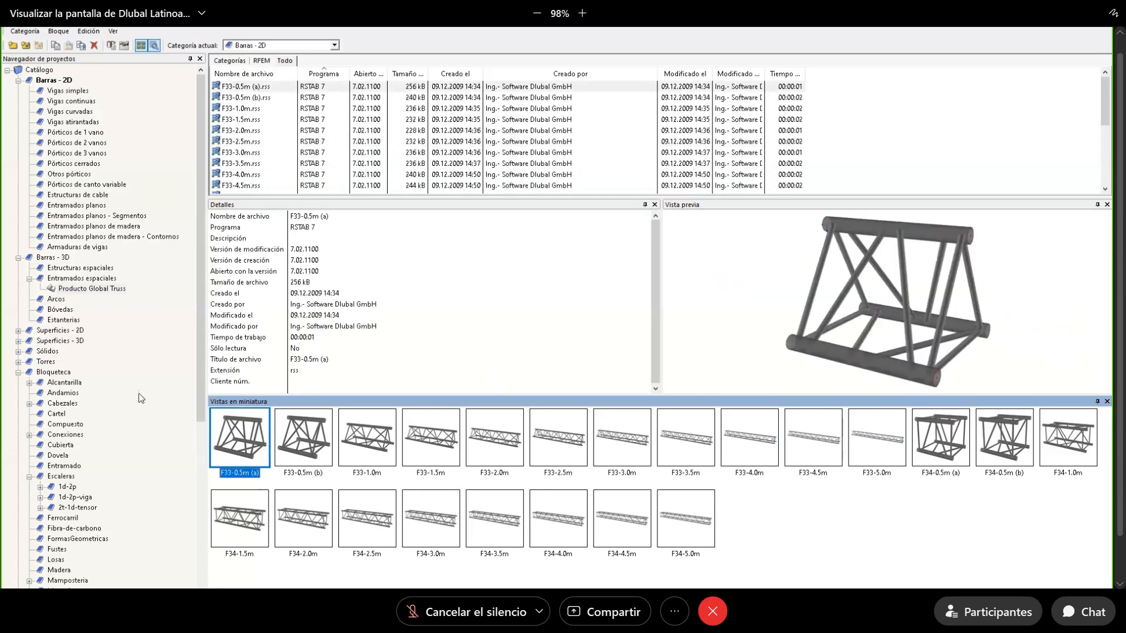
click(51, 355)
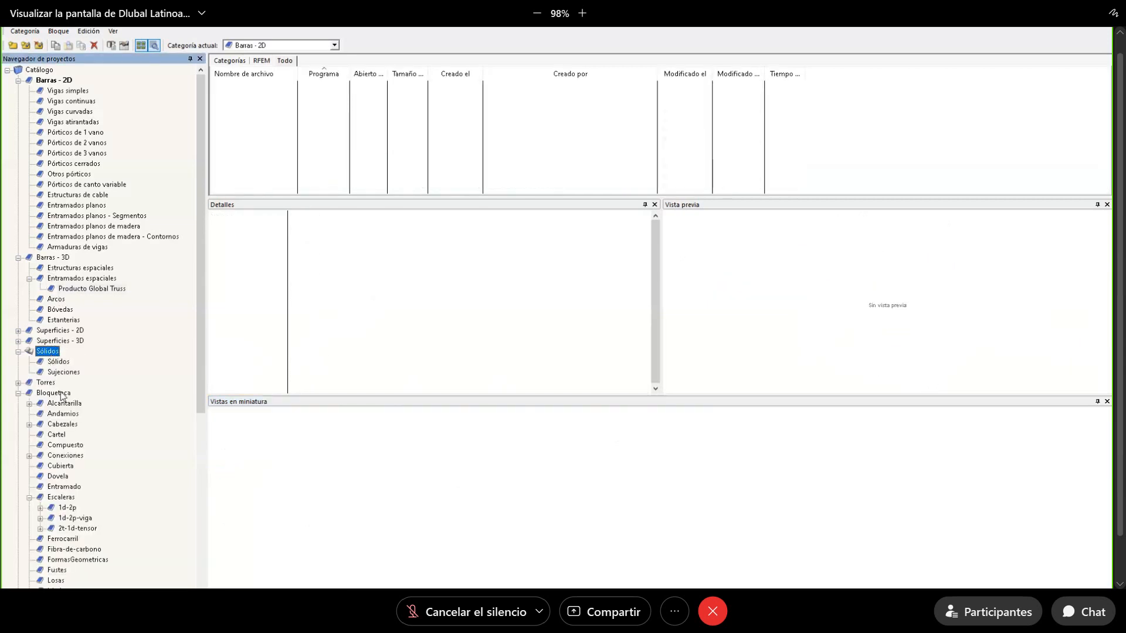
double_click(47, 383)
click(62, 394)
double_click(63, 394)
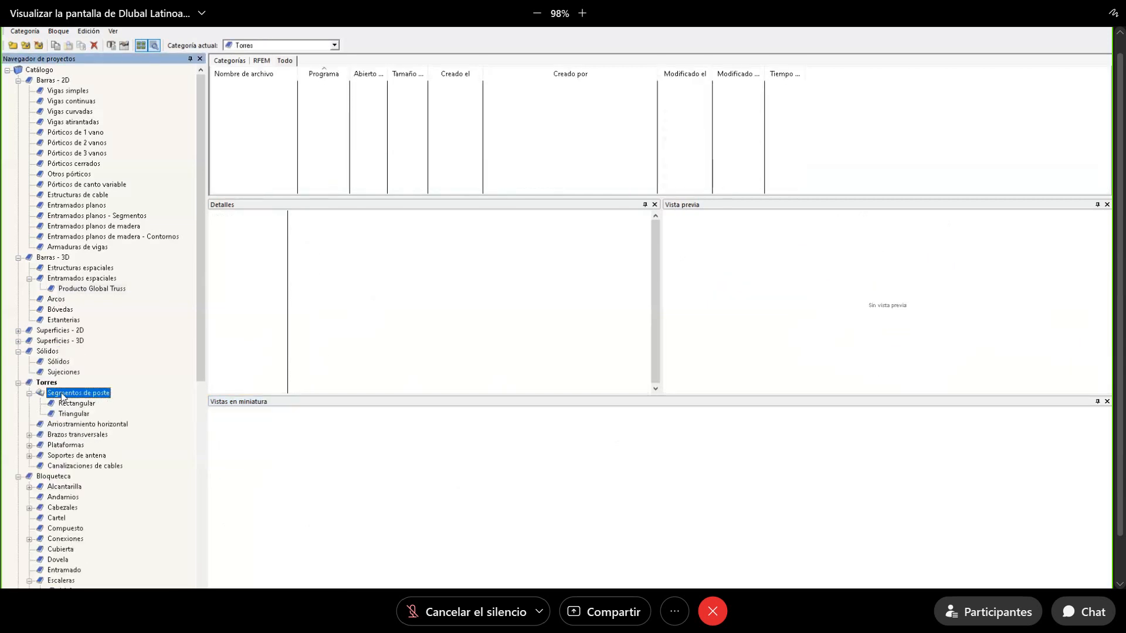
click(65, 404)
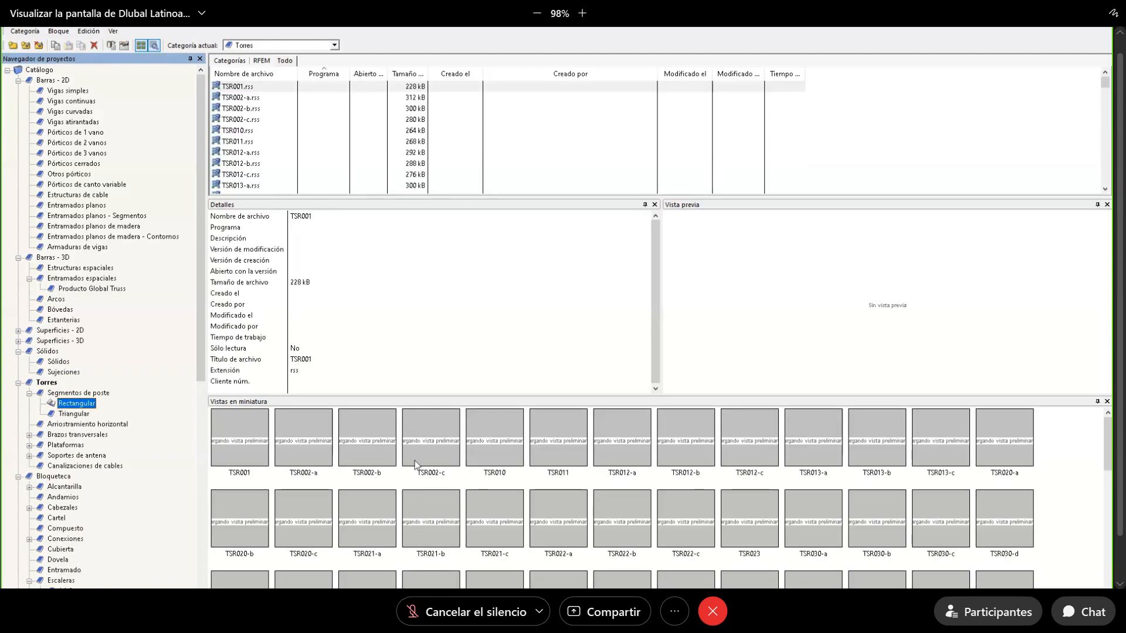
Preview the rectangular mast segments one after another, including TSR011 and TSR036.
click(417, 418)
key(Right)
key(Right)
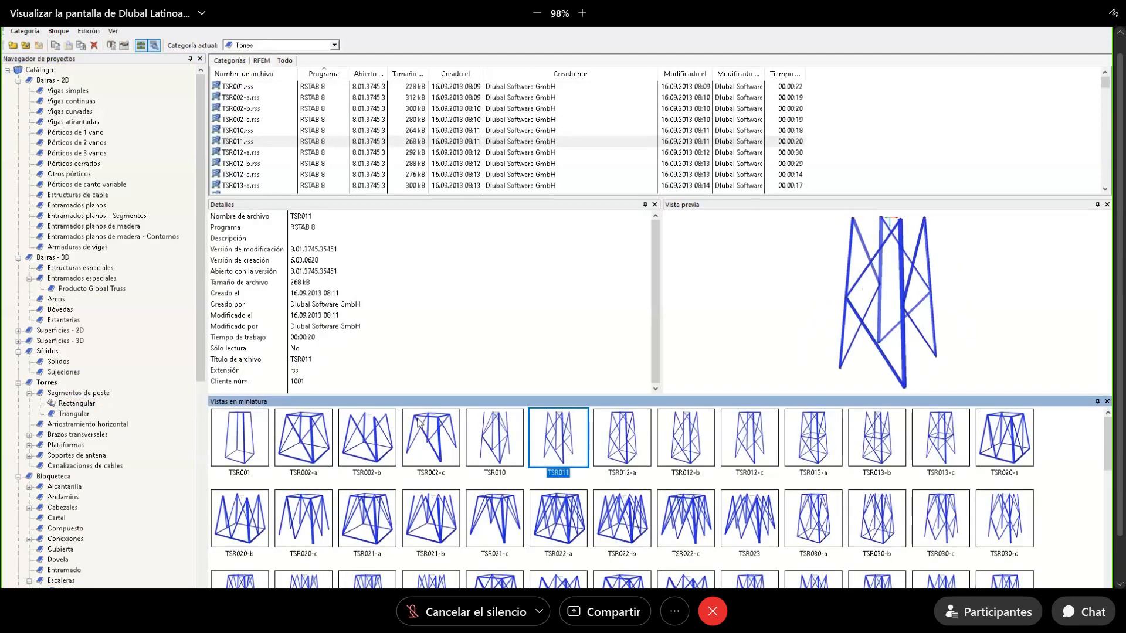
key(Down)
key(Down)
key(Right)
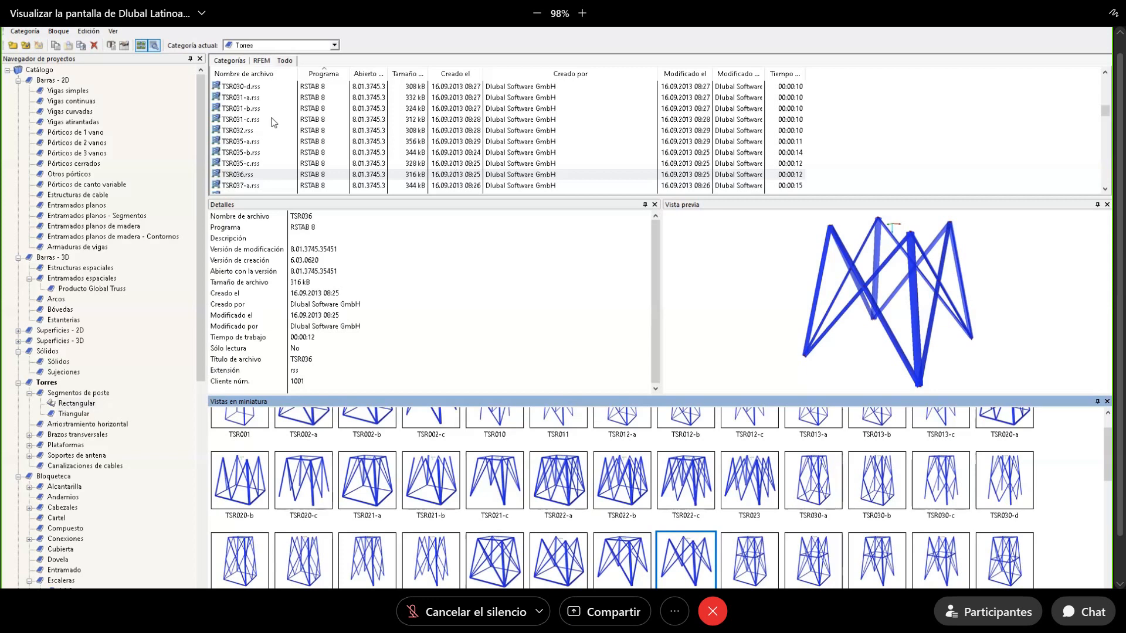
Collapse the Barras - 2D, Torres and Bloqueteca categories in the catalogue tree.
click(19, 82)
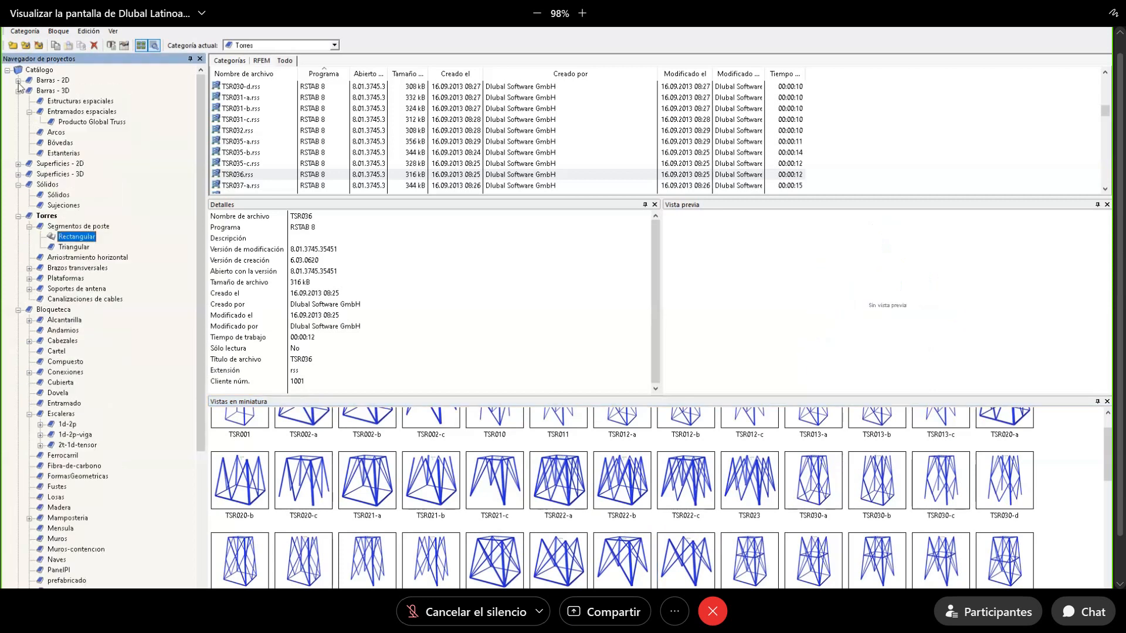
drag(31, 237, 22, 227)
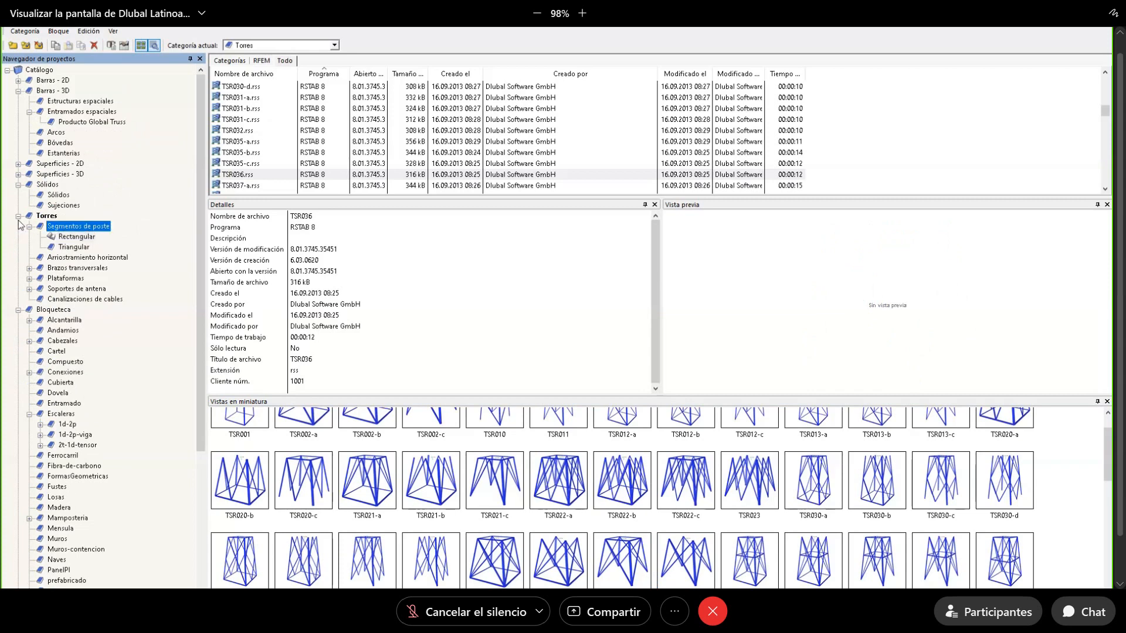
key(Return)
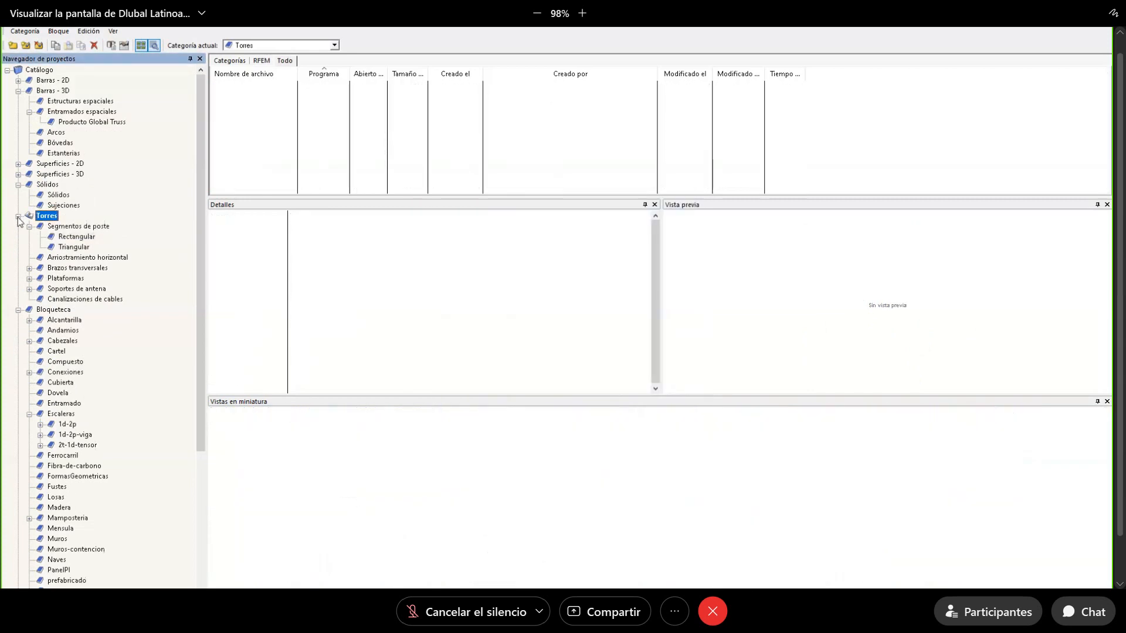
click(29, 227)
click(18, 216)
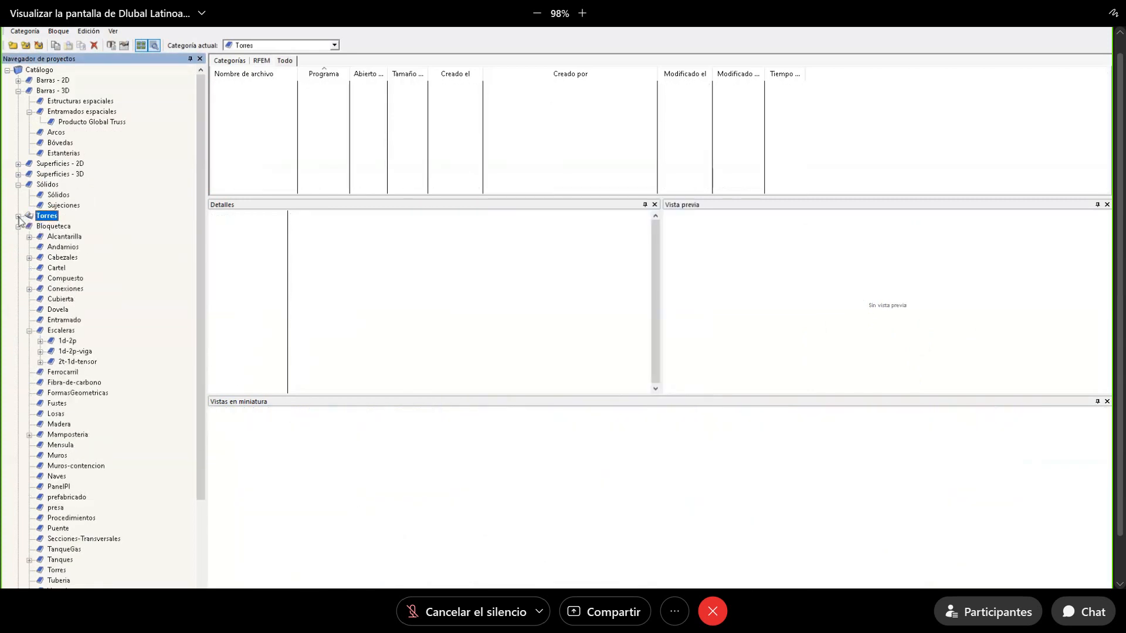
click(18, 227)
Preview building model 170317-Edificio-TipoA in the Edificios category and leave the block manager for the soil-pipe model.
click(48, 269)
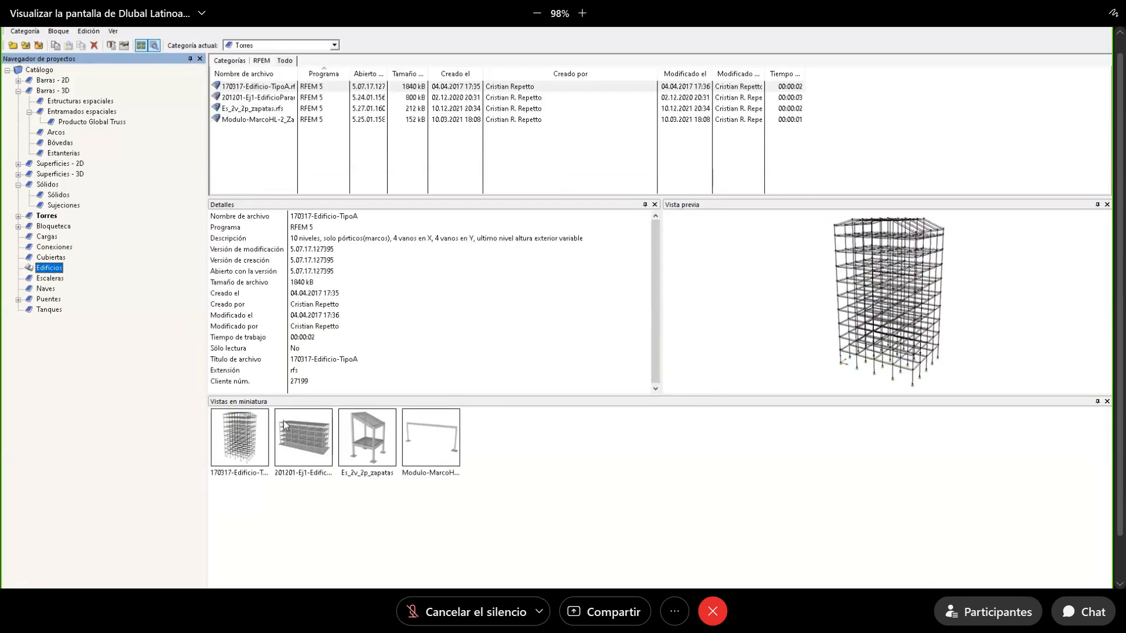
click(286, 422)
click(256, 431)
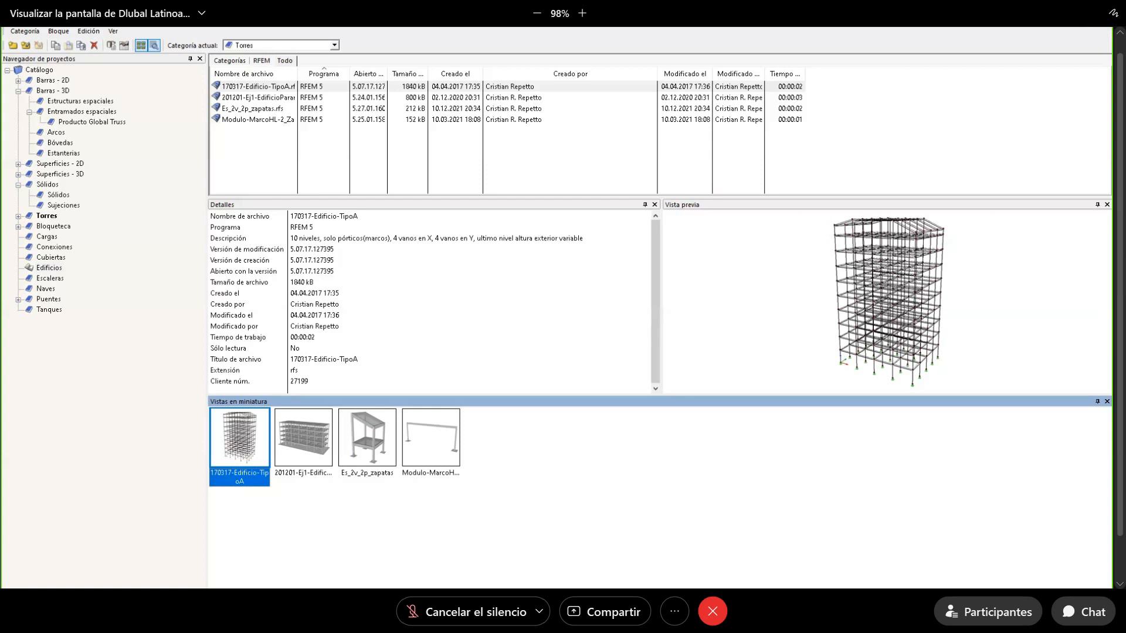
click(1095, 25)
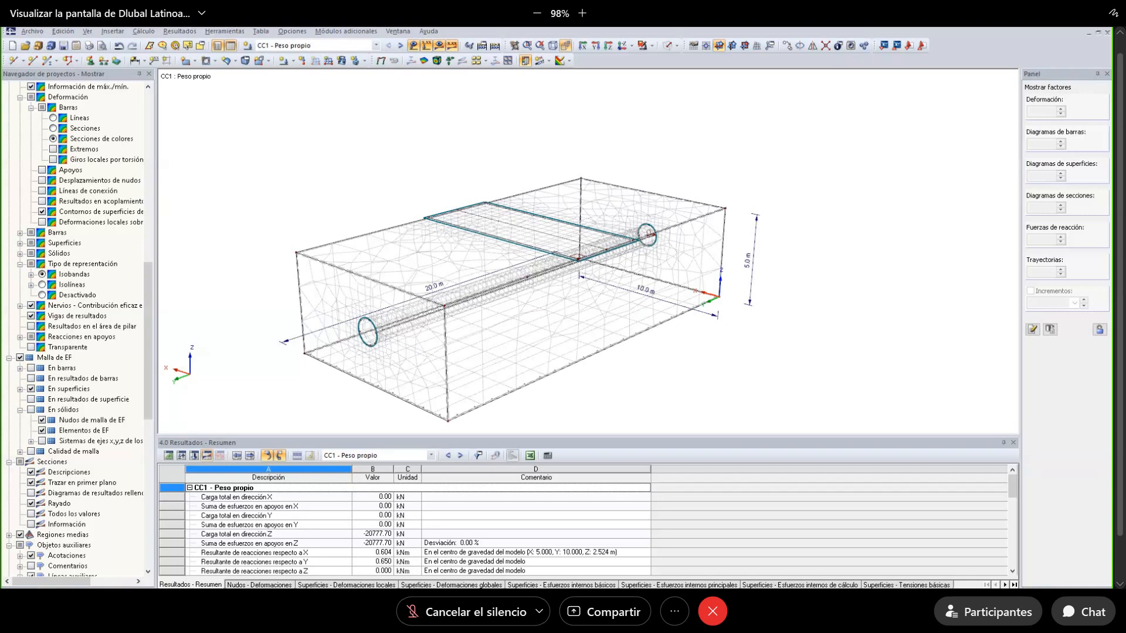
Display the global deformations for CC1 - Peso propio and examine the deformed pipe opening in the soil's end face.
click(381, 60)
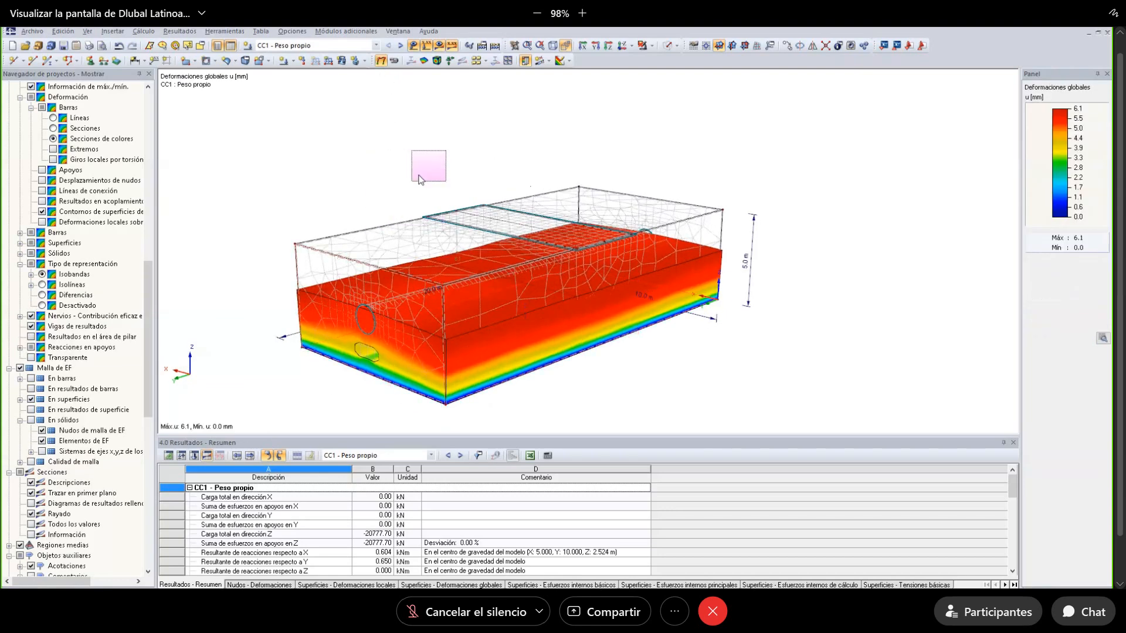
scroll(381, 393, up, 3)
scroll(382, 393, up, 5)
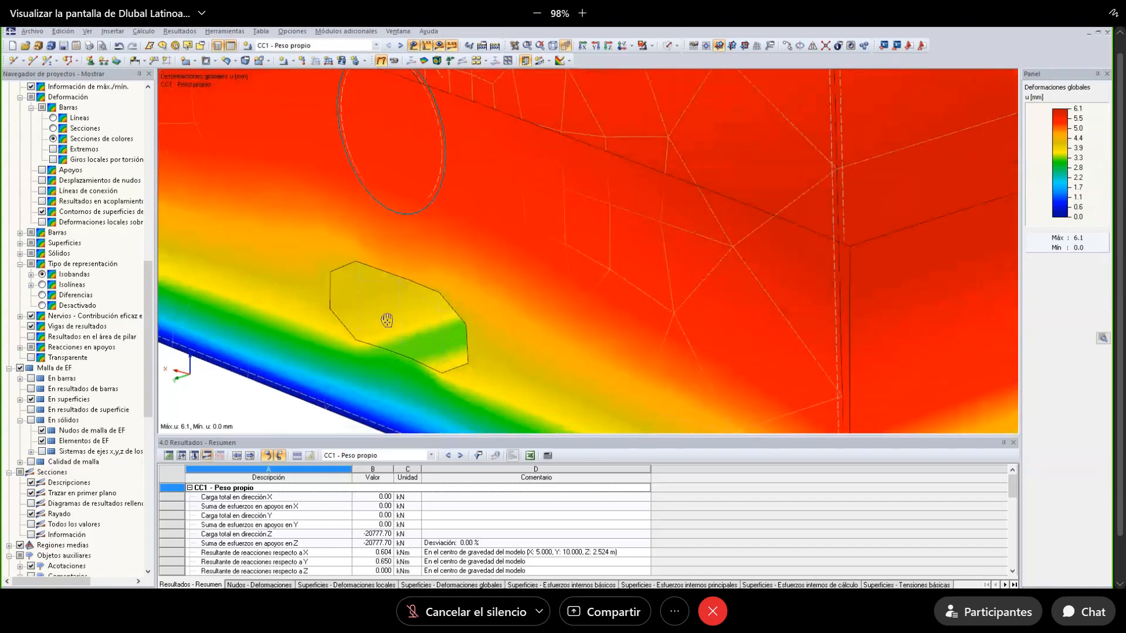
middle_drag(387, 320, 366, 295)
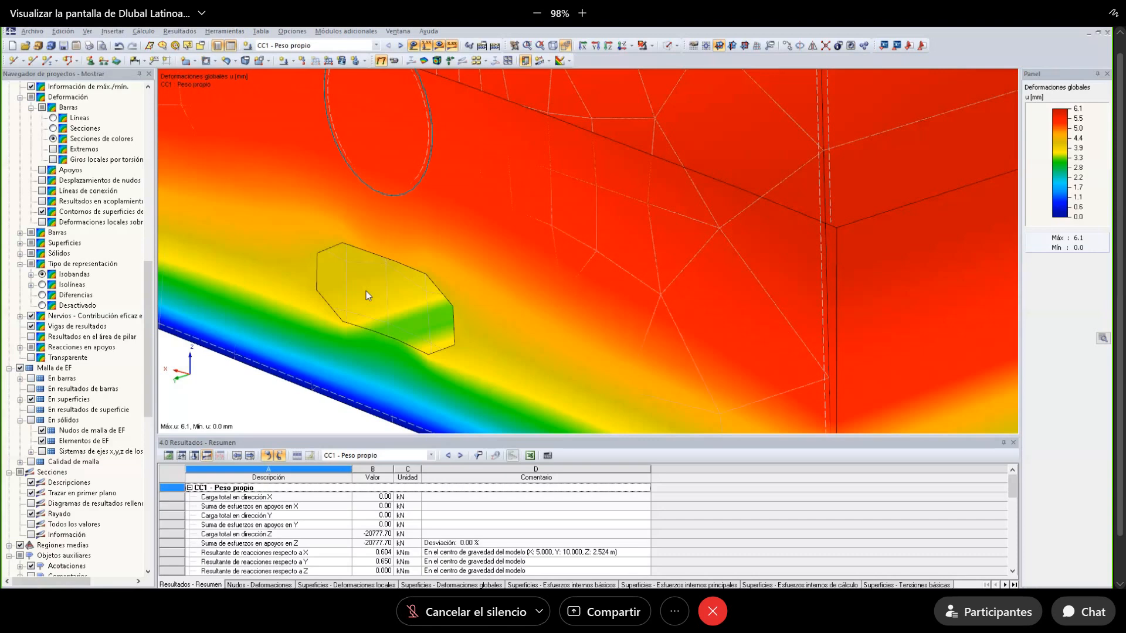
middle_click(366, 291)
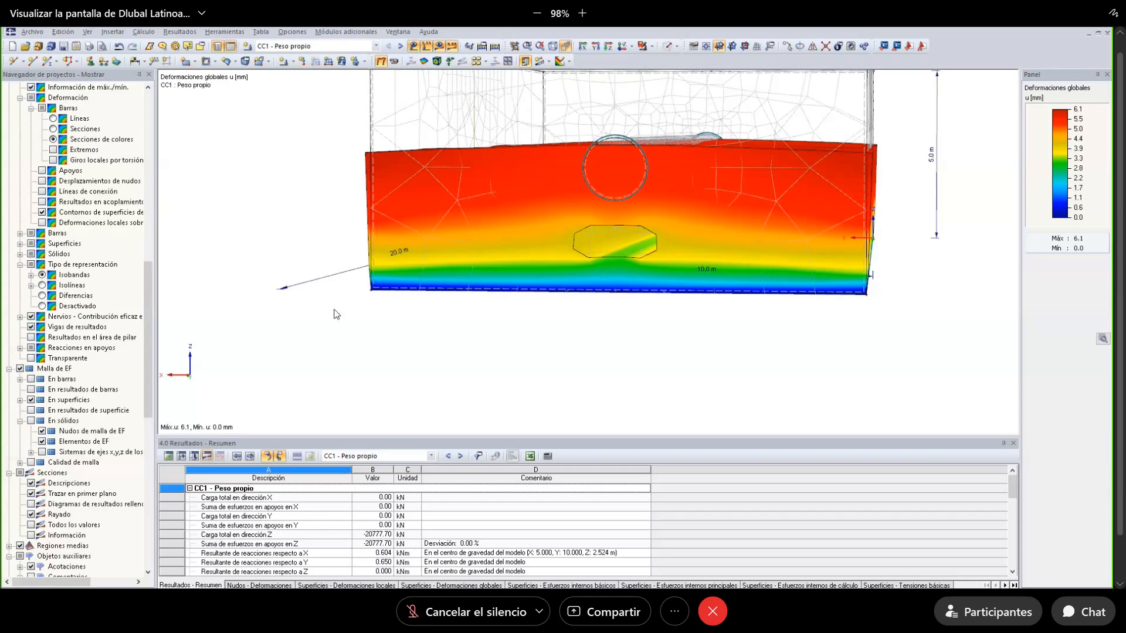
scroll(756, 285, down, 1)
ctrl+middle_drag(755, 286, 522, 340)
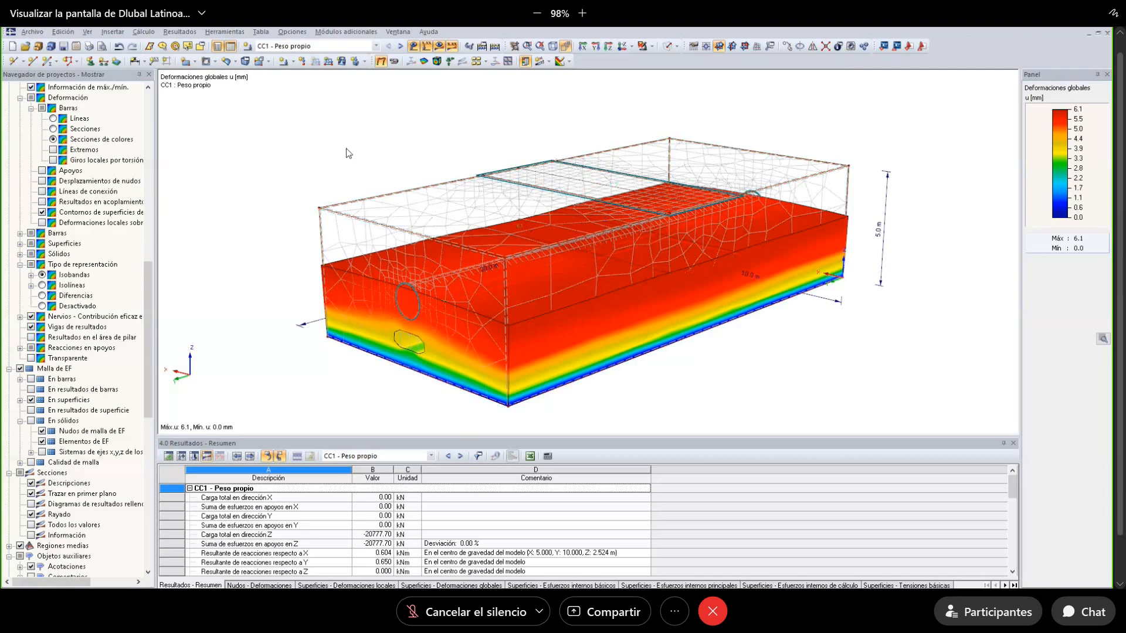
middle_drag(346, 136, 343, 158)
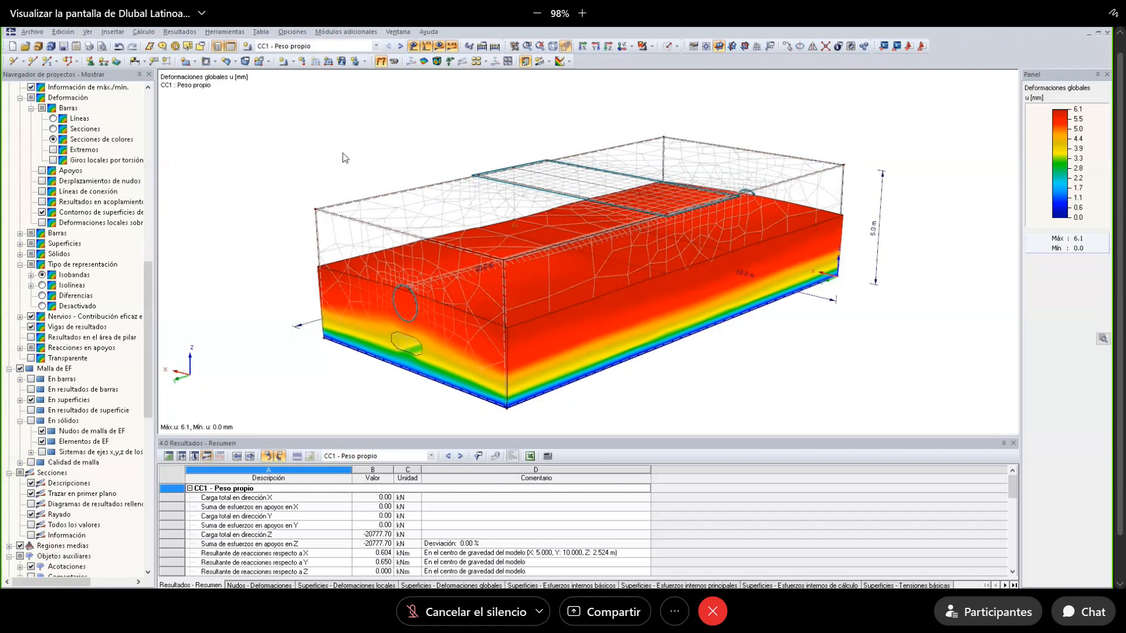
middle_drag(366, 157, 368, 159)
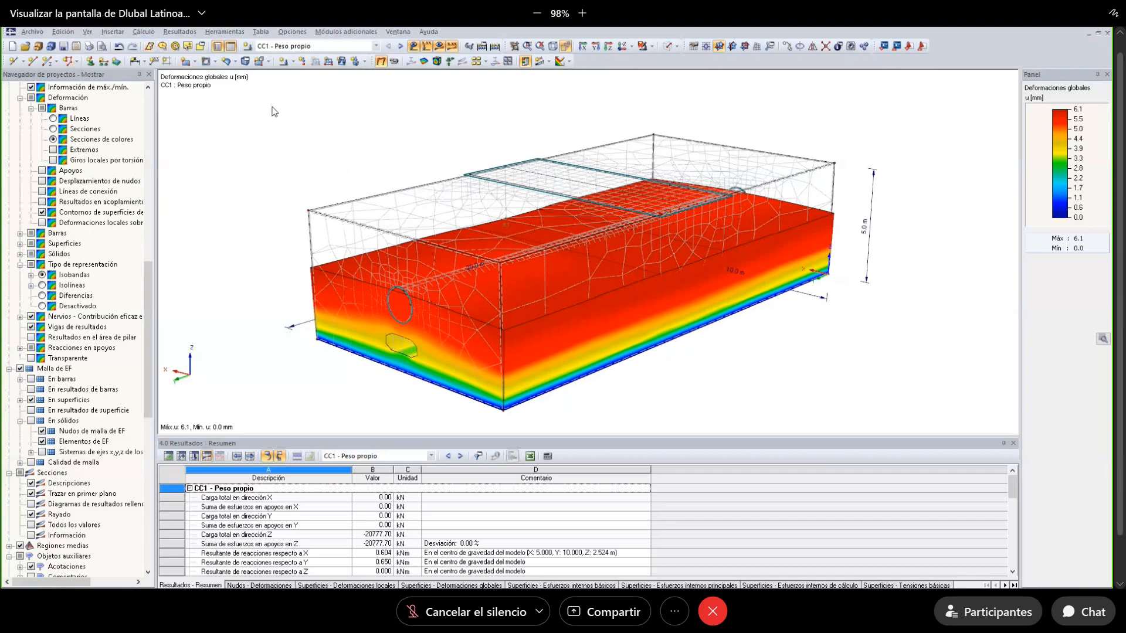
Start generating a 3D frame structure with 2 spans of 3 m in X and Y and 10 spans of 3 m in Z.
click(224, 32)
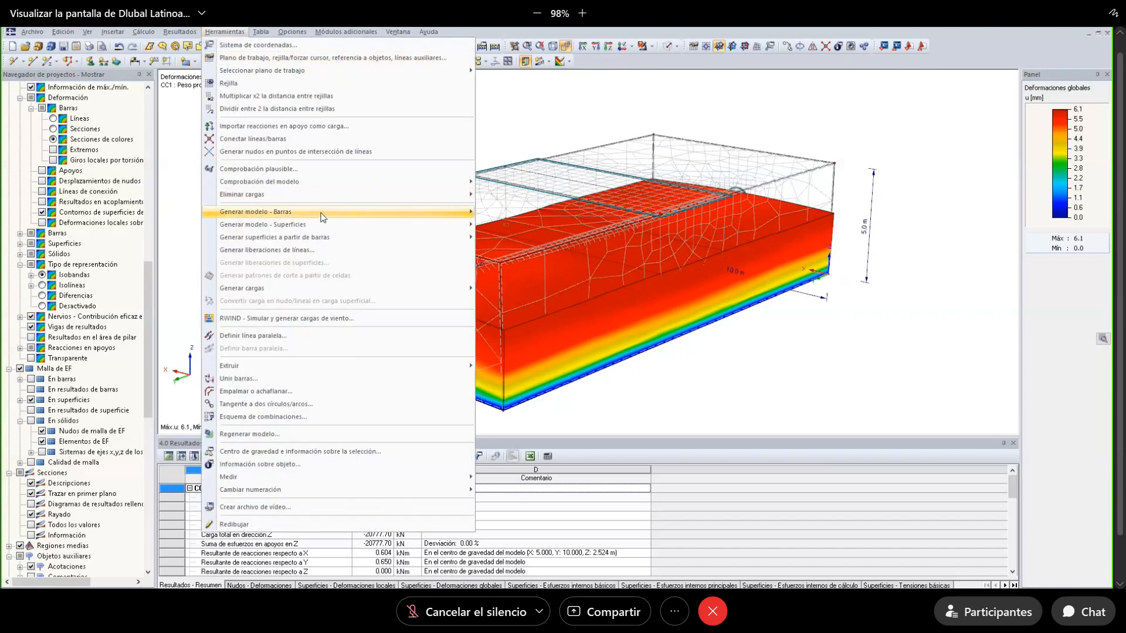
mouse_move(322, 218)
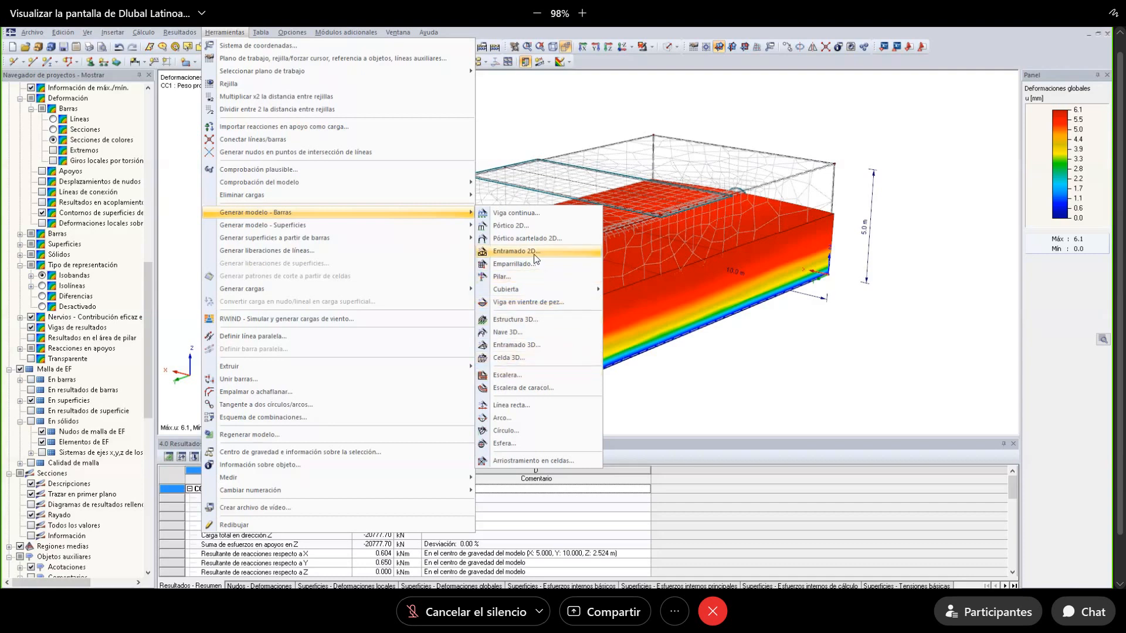
click(542, 319)
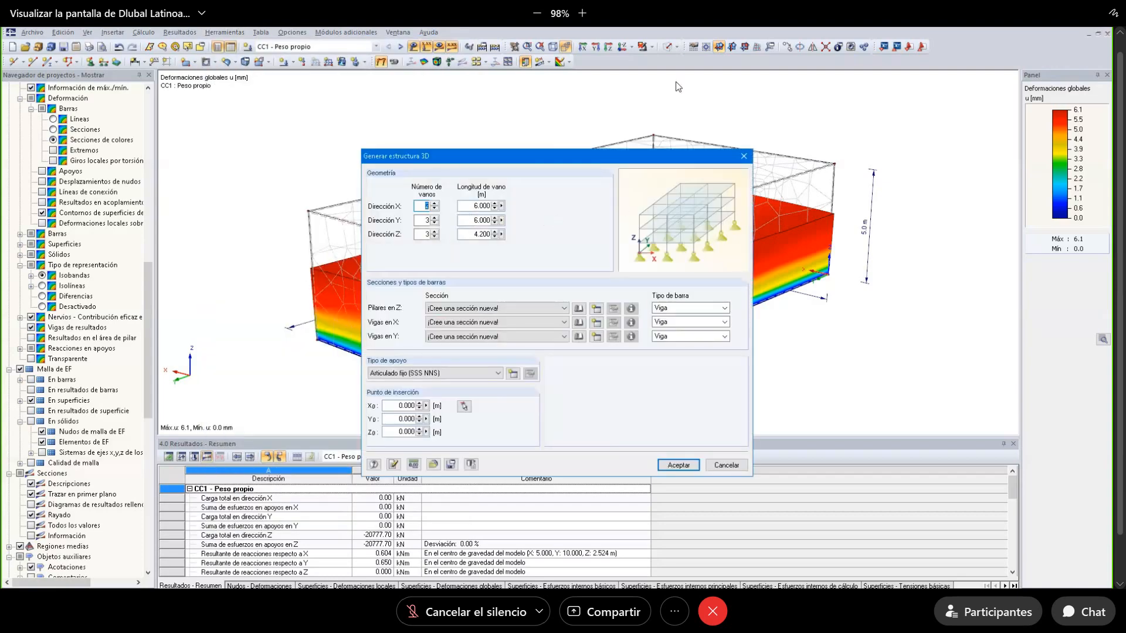
text(2)
key(Tab)
text(3)
key(Tab)
text(2)
key(Tab)
text(3)
key(Tab)
text(10)
key(Tab)
text(3)
Choose the solid parametric rectangle from the section library as the cross-section for the Z columns.
click(579, 309)
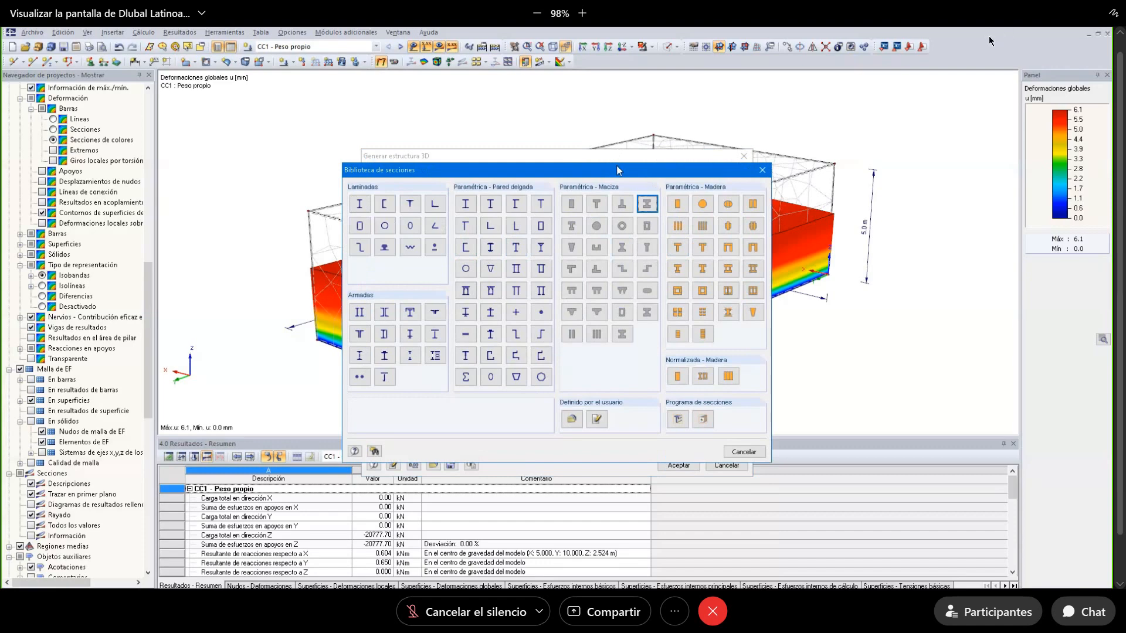
click(516, 203)
drag(576, 172, 460, 146)
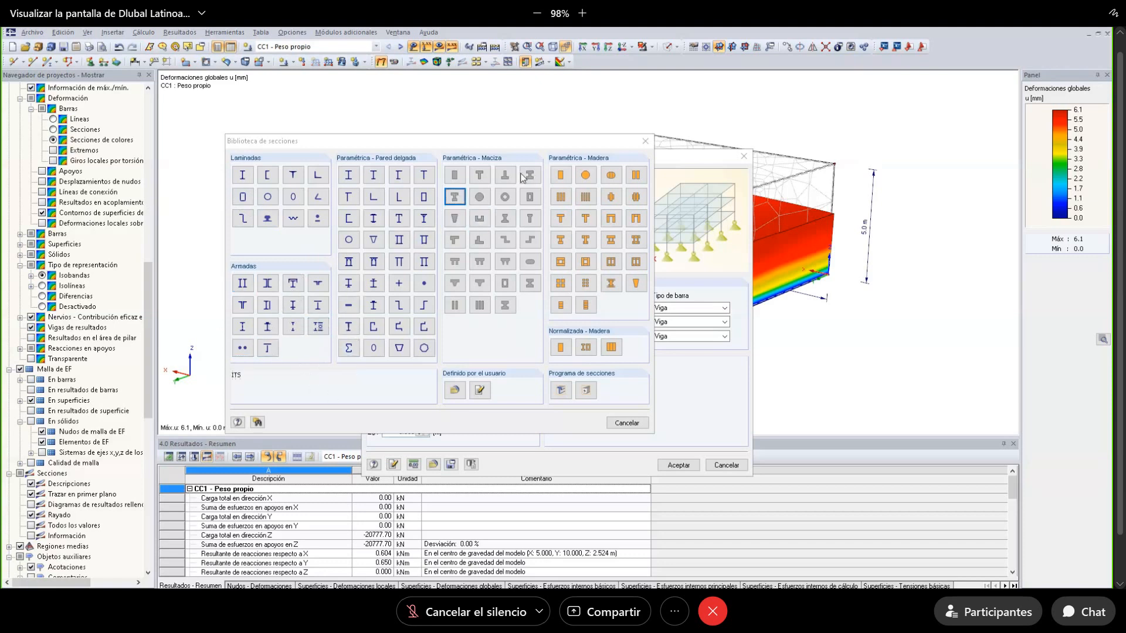
click(457, 176)
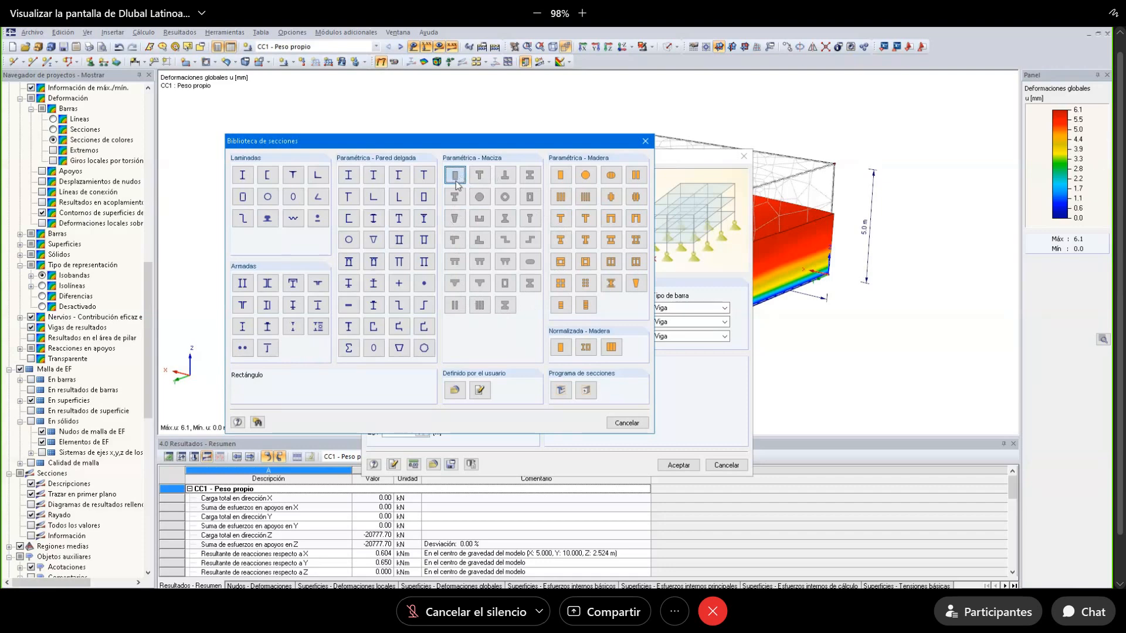
key(Escape)
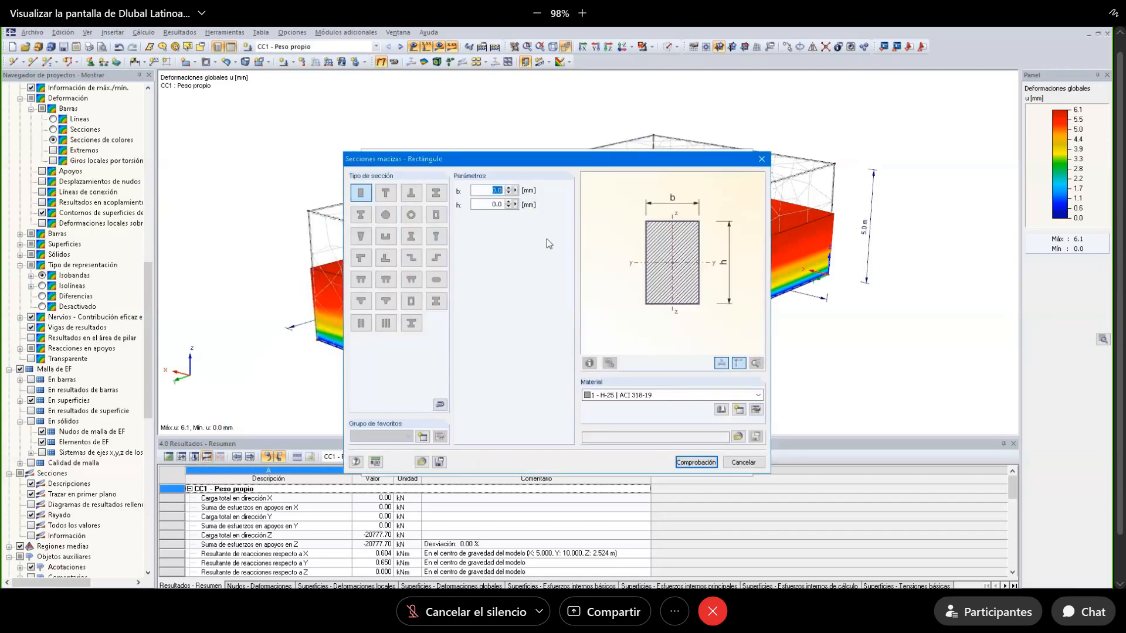
Set the column rectangle's width b and height h to 450 mm each and show its available materials.
text(450)
key(Tab)
text(45)
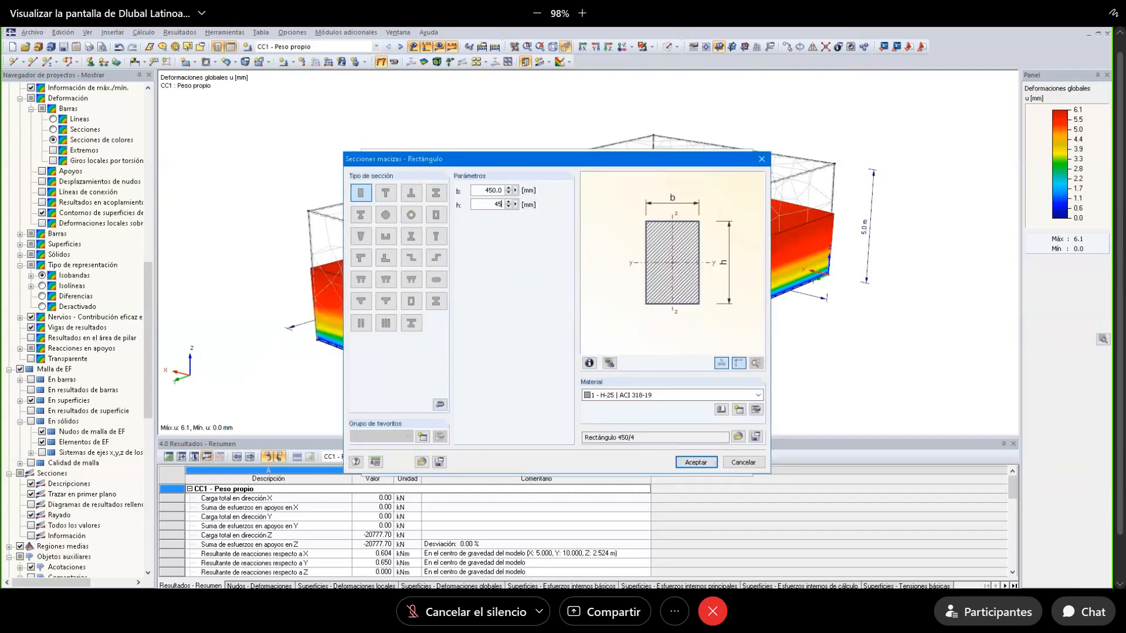
click(684, 397)
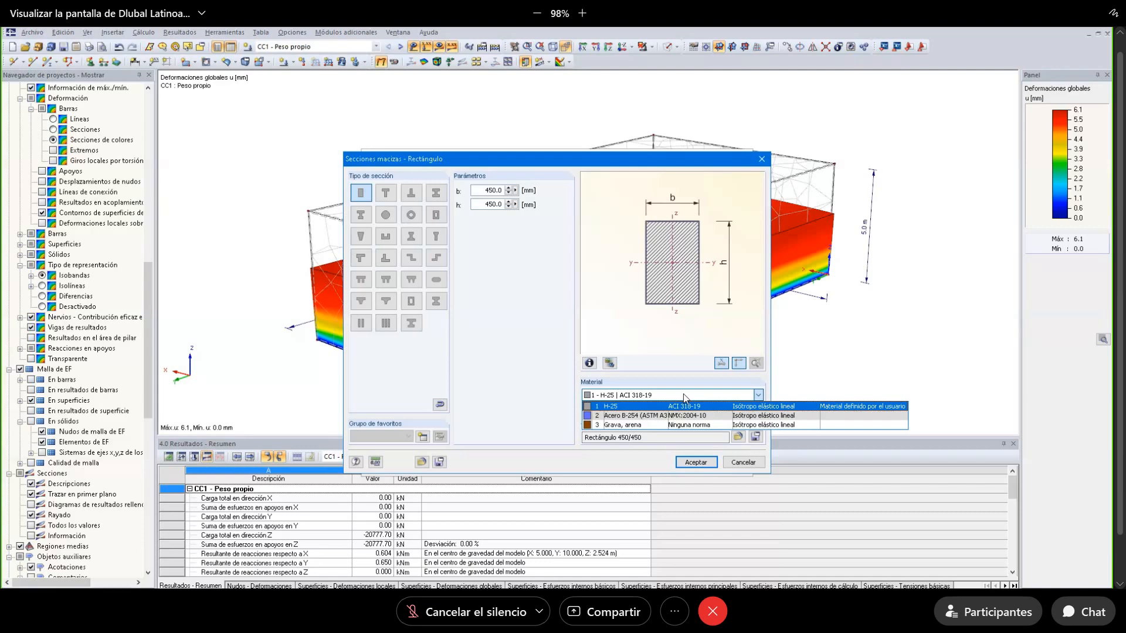
Create the 450/450 mm rectangular pillar section with material H-25 | ACI 318-19 and the comment Columnas.
click(660, 374)
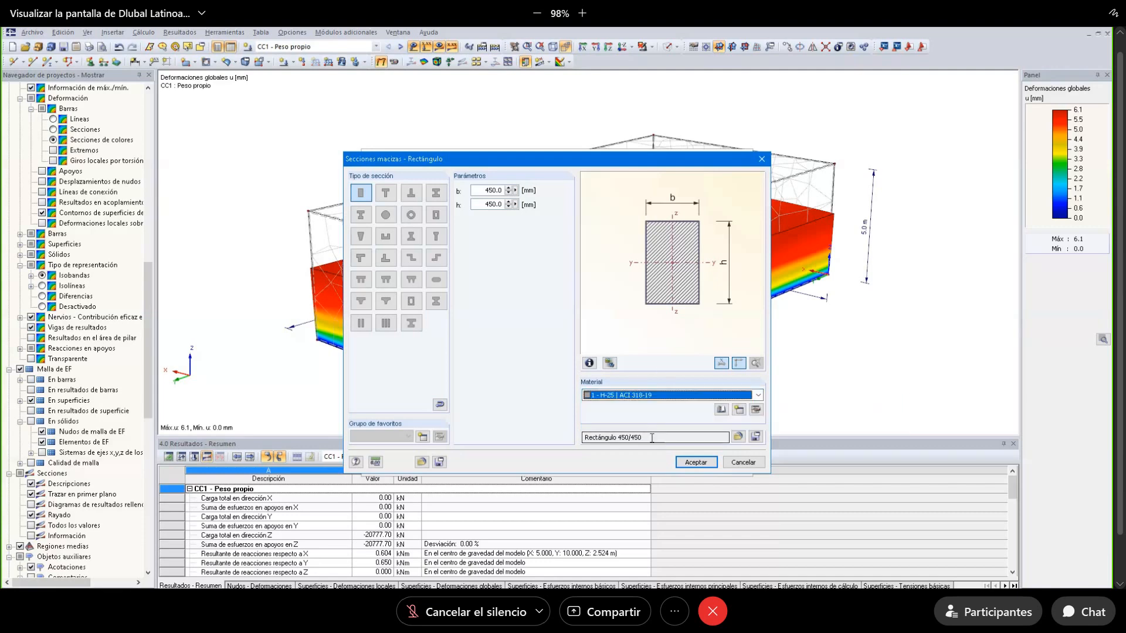
click(692, 463)
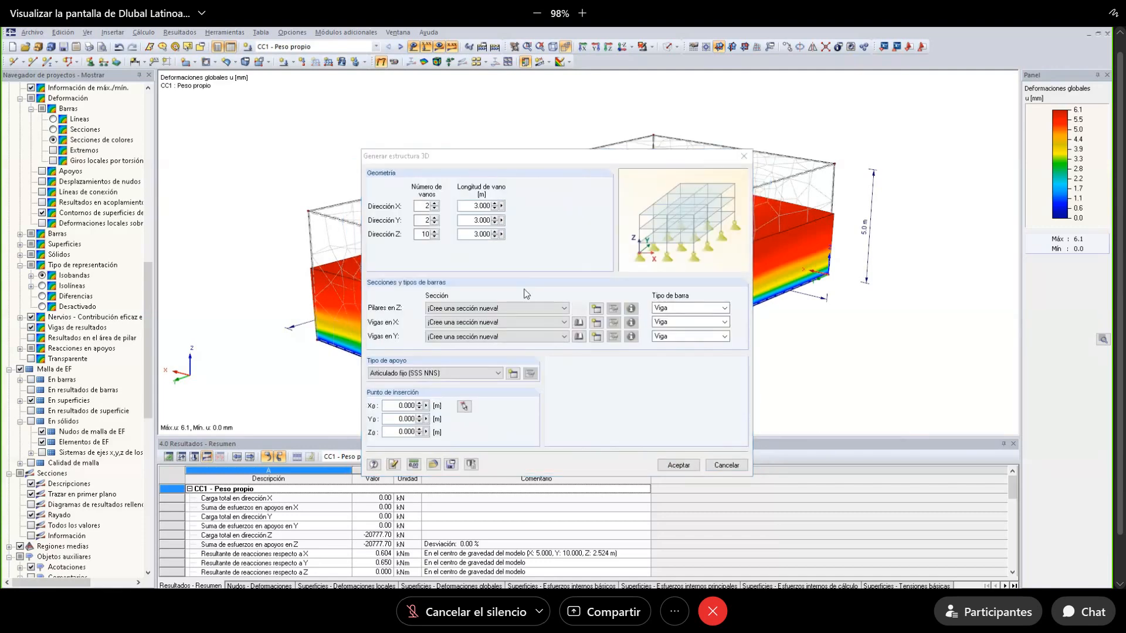
click(465, 444)
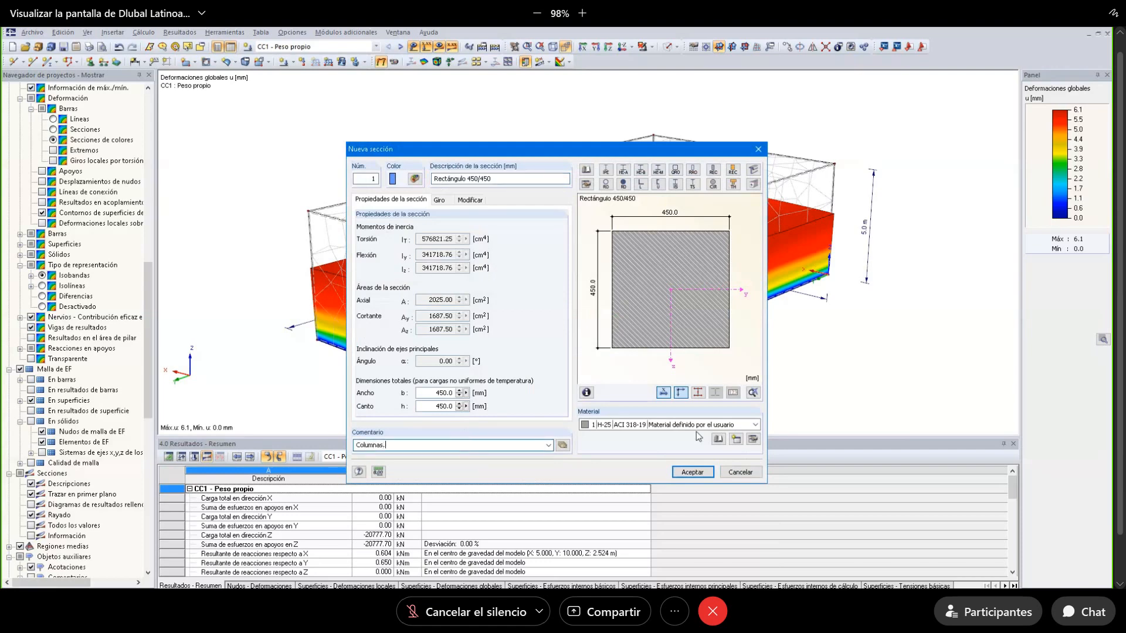
click(692, 472)
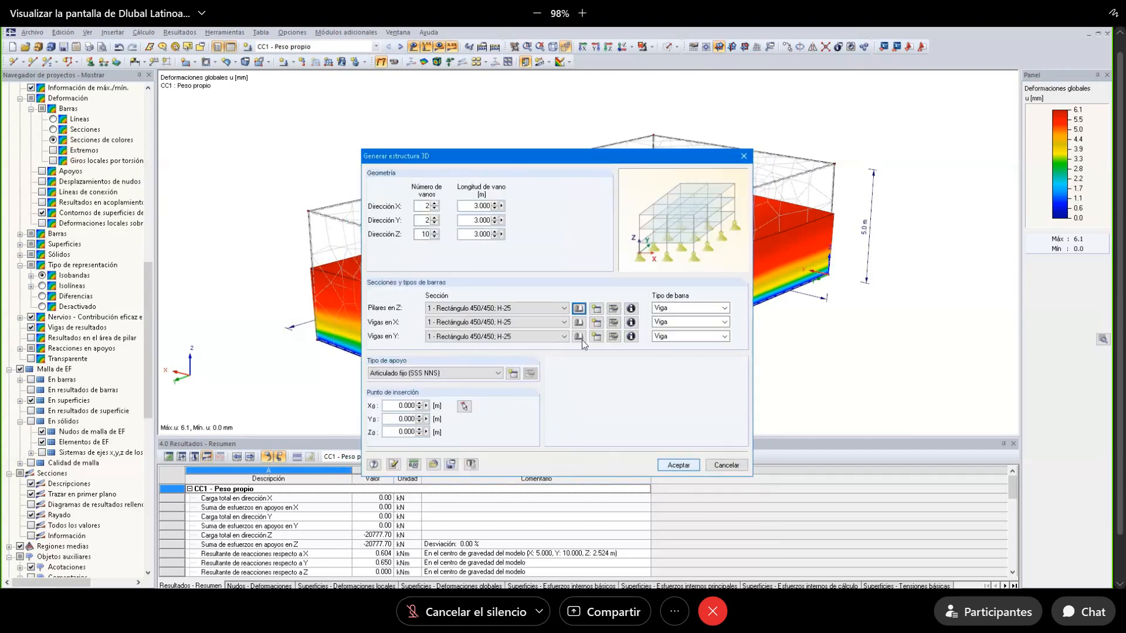
Create a 200/450 mm solid rectangular section in H-25 for the beams in X, with a comment starting "Vigas 20 x".
click(579, 323)
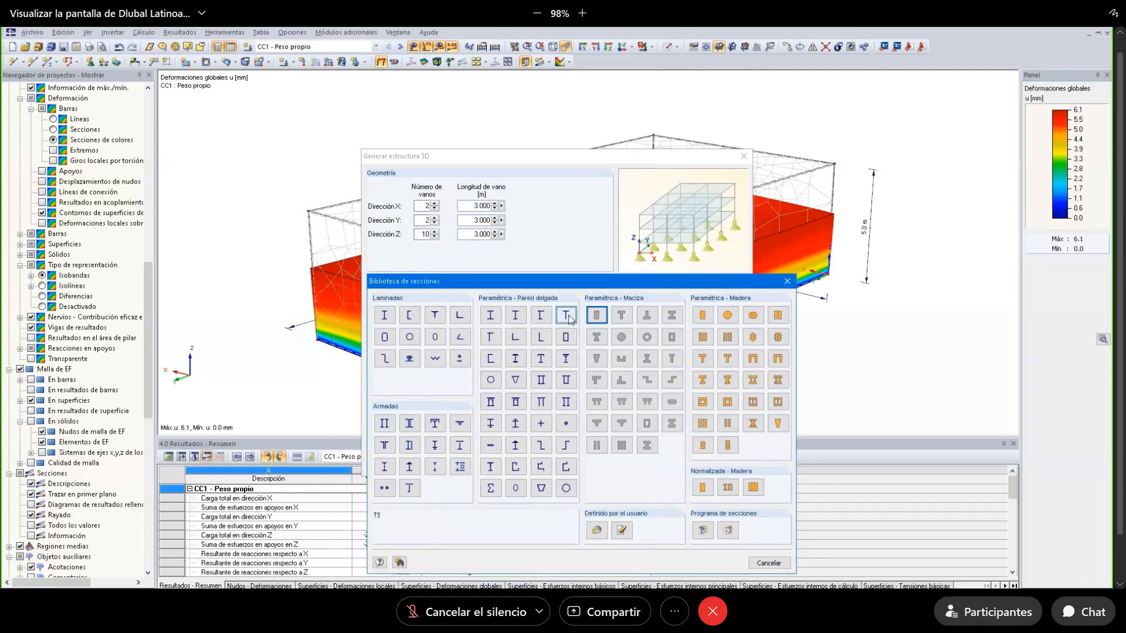
click(596, 317)
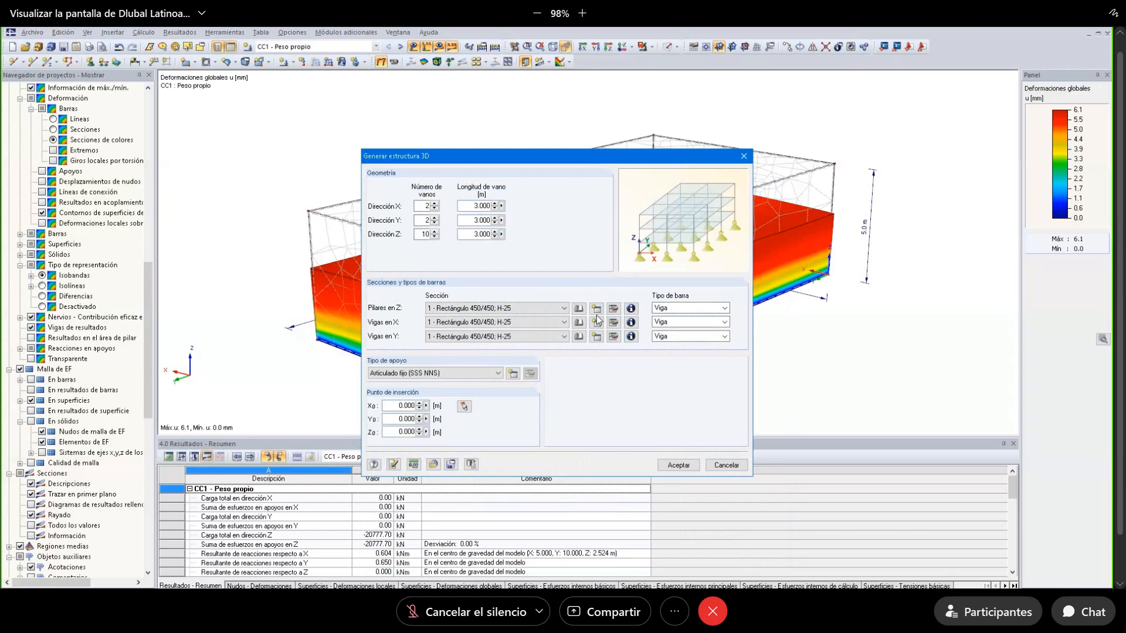
text(200)
key(Tab)
text(2)
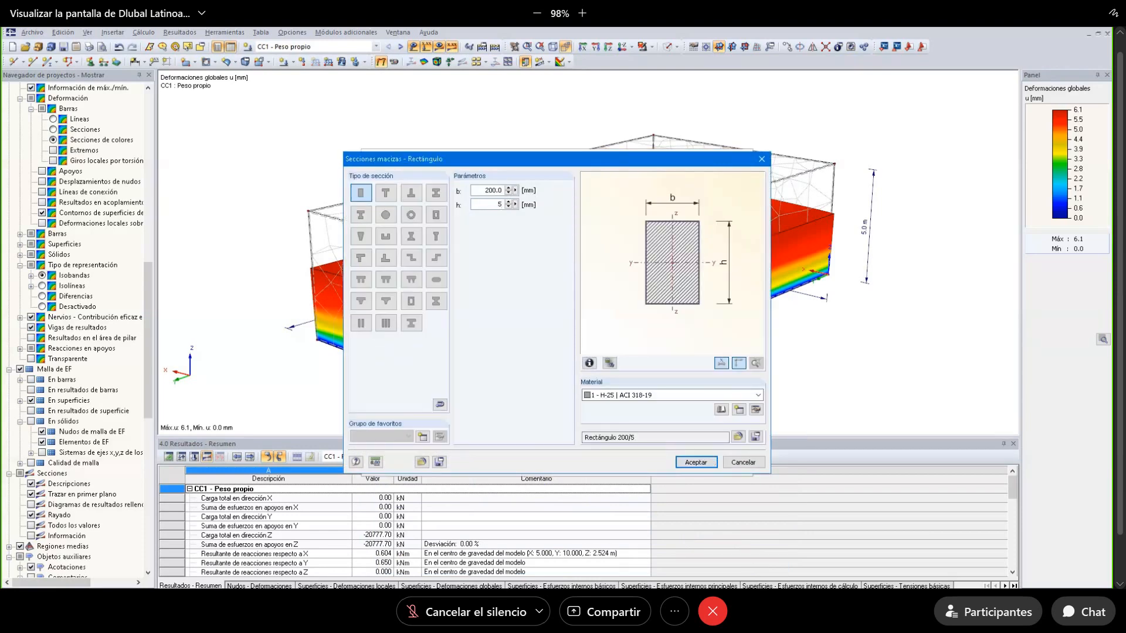
key(BackSpace)
text(450)
click(696, 462)
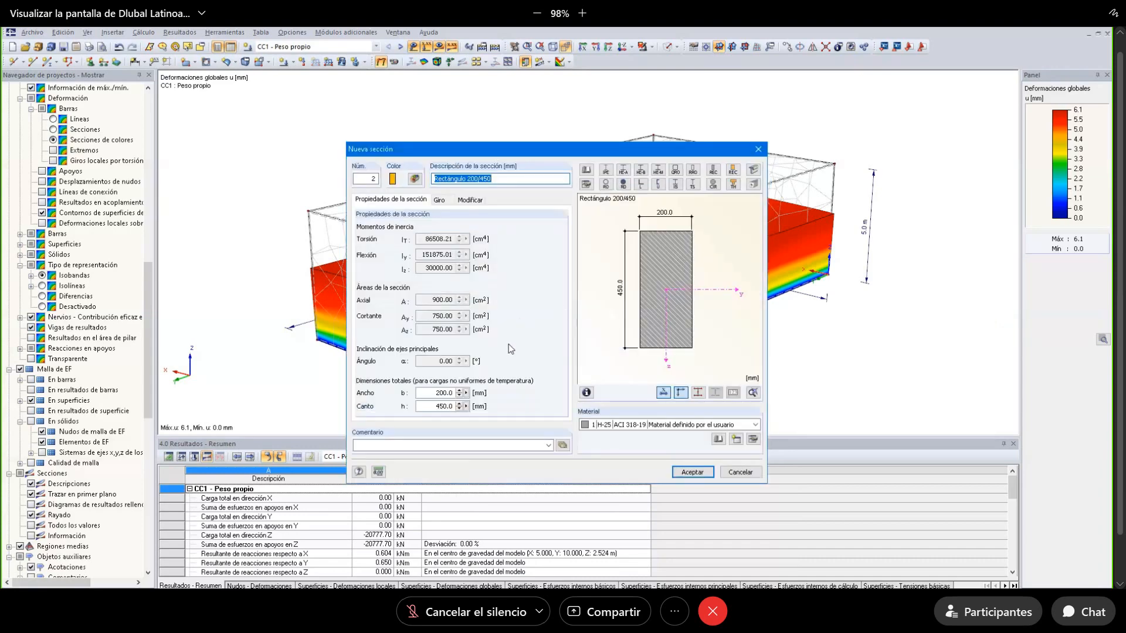
click(459, 445)
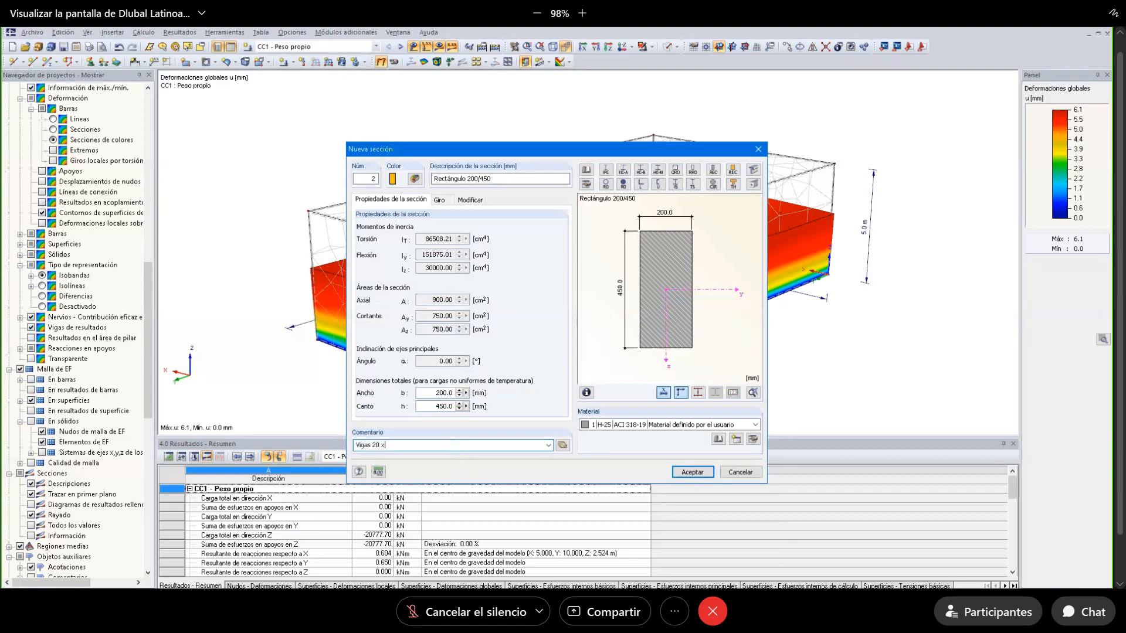
click(681, 473)
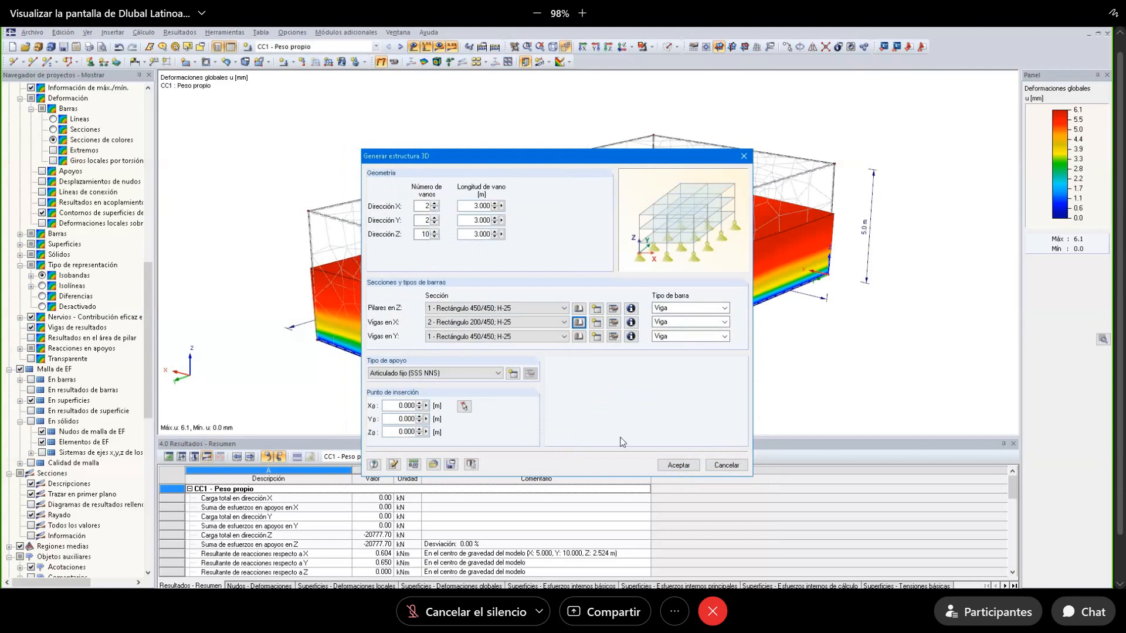
Assign the Rectángulo 200/450 section to the beams in Y and set the support type to Libre.
click(505, 340)
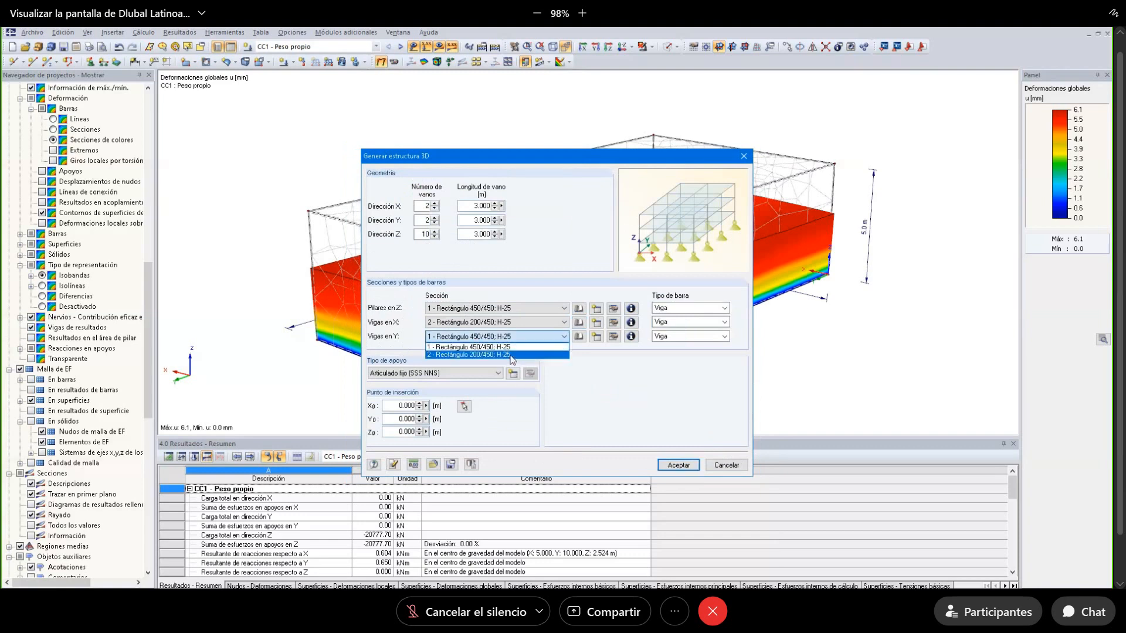
click(511, 355)
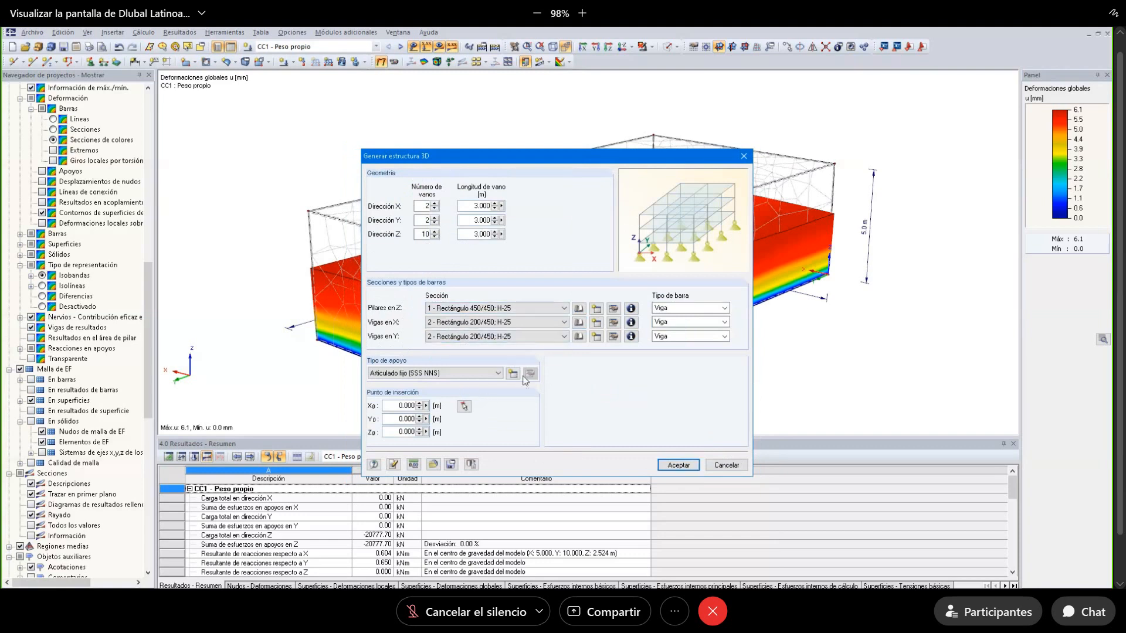
click(493, 374)
click(485, 386)
drag(508, 157, 602, 167)
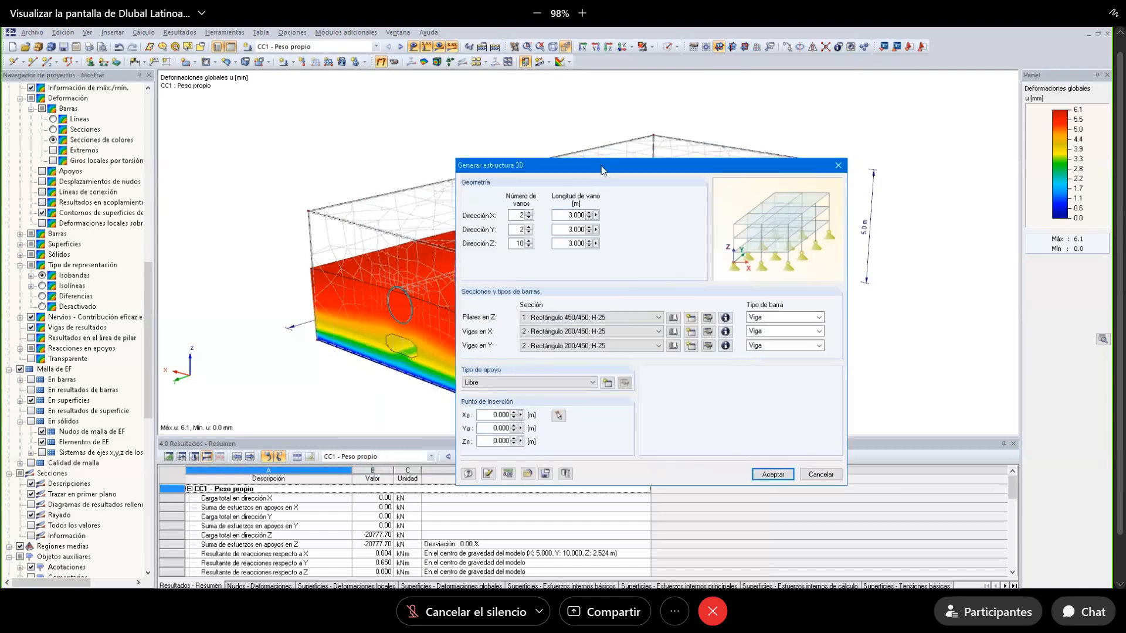
Set the insertion point to X -1, Y -1, Z 5 m and generate the 3D structure.
drag(487, 417, 569, 422)
text(-1.000)
key(Tab)
text(-1.000)
key(Tab)
text(5)
click(773, 476)
click(631, 350)
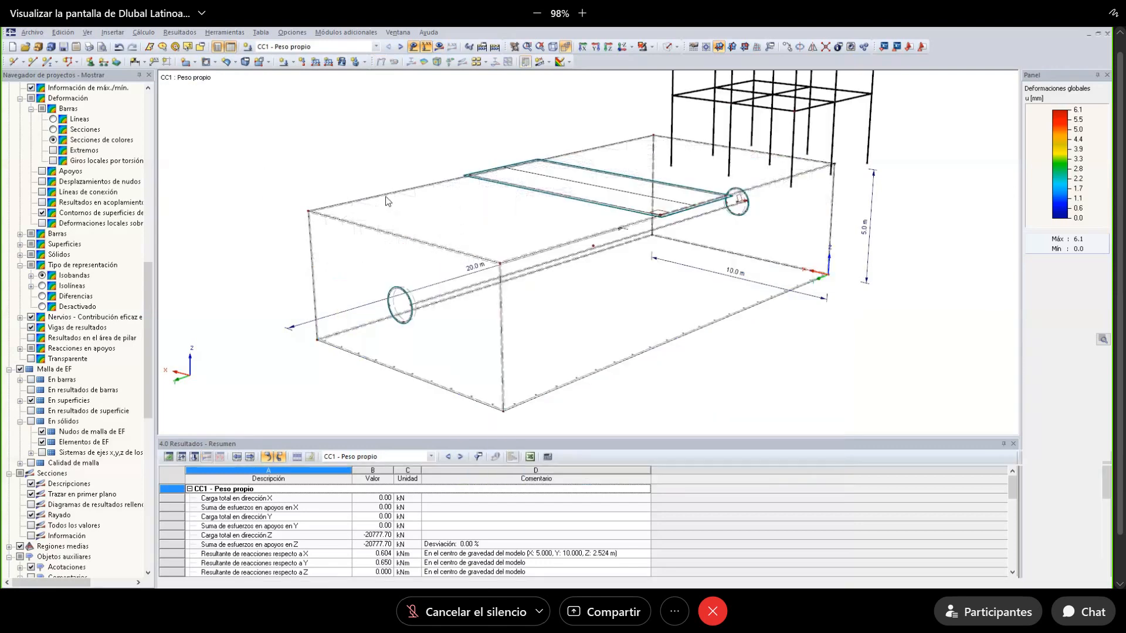
Undo the generation of the 3D structure placed past the soil block's corner.
ctrl+middle_drag(428, 189, 288, 279)
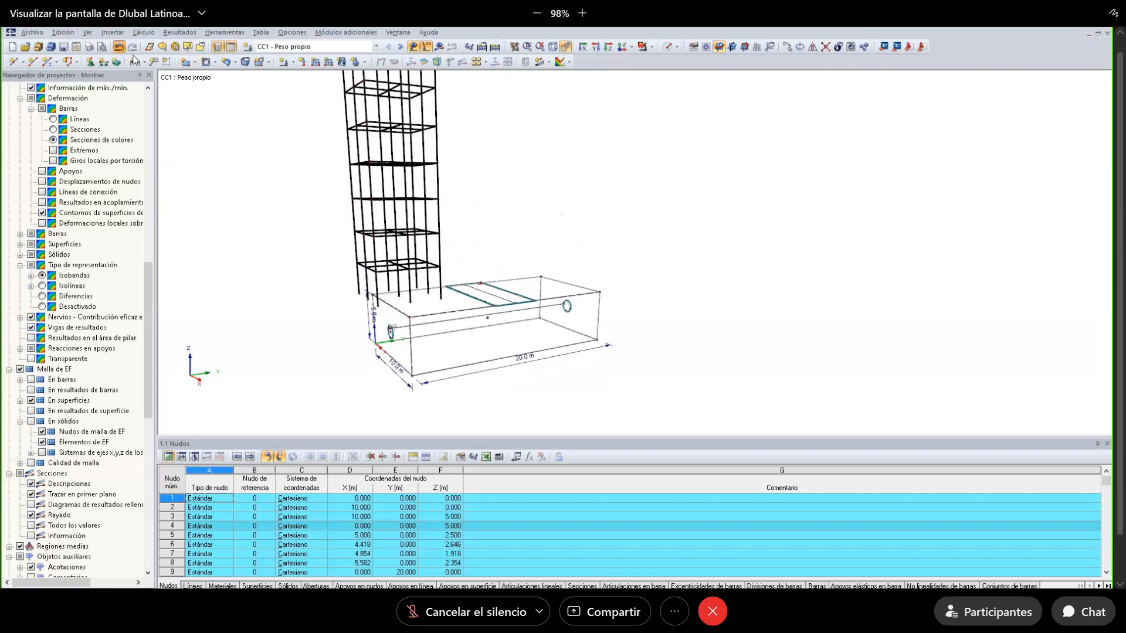
ctrl+middle_drag(423, 269, 377, 282)
scroll(377, 282, up, 1)
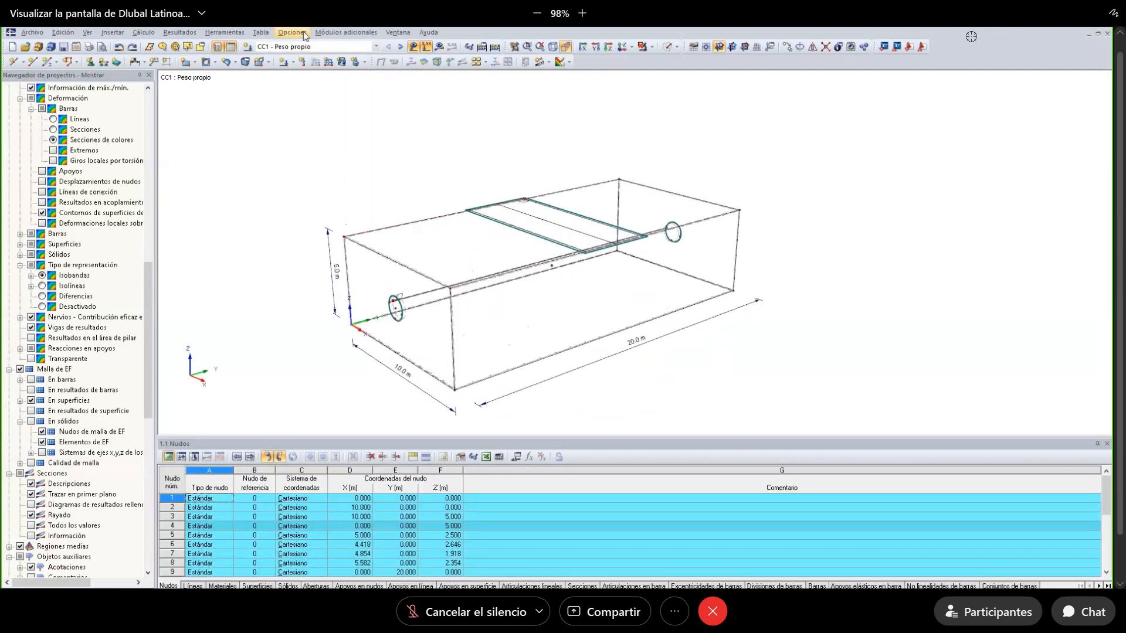
Generate the 3D structure again with the insertion point's X and Y set to 1 m.
click(246, 32)
mouse_move(328, 213)
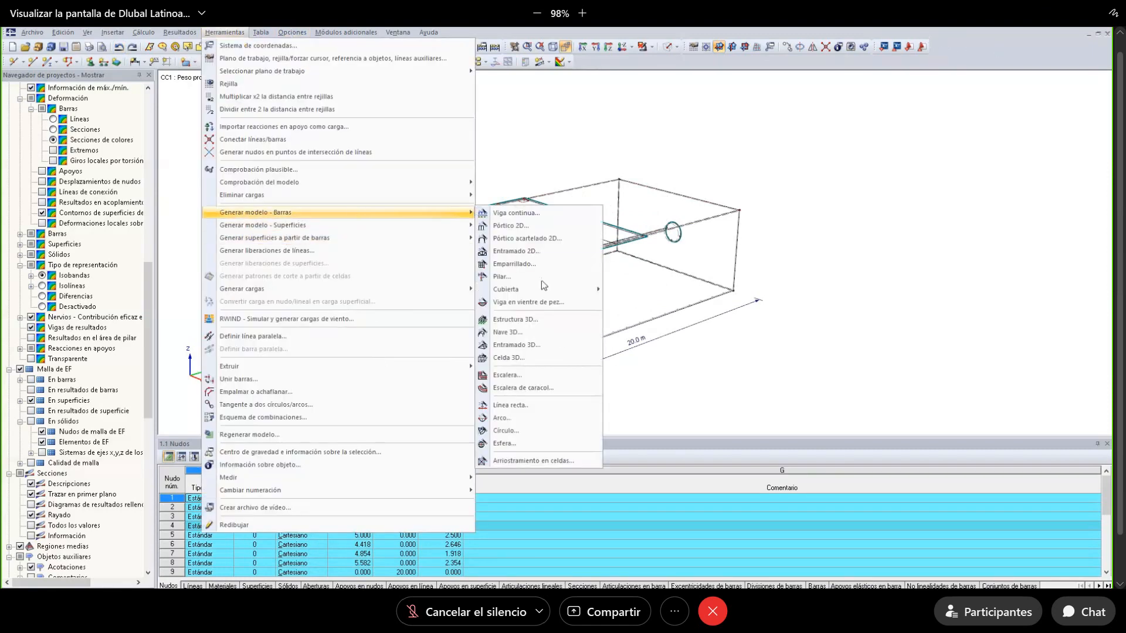
click(558, 308)
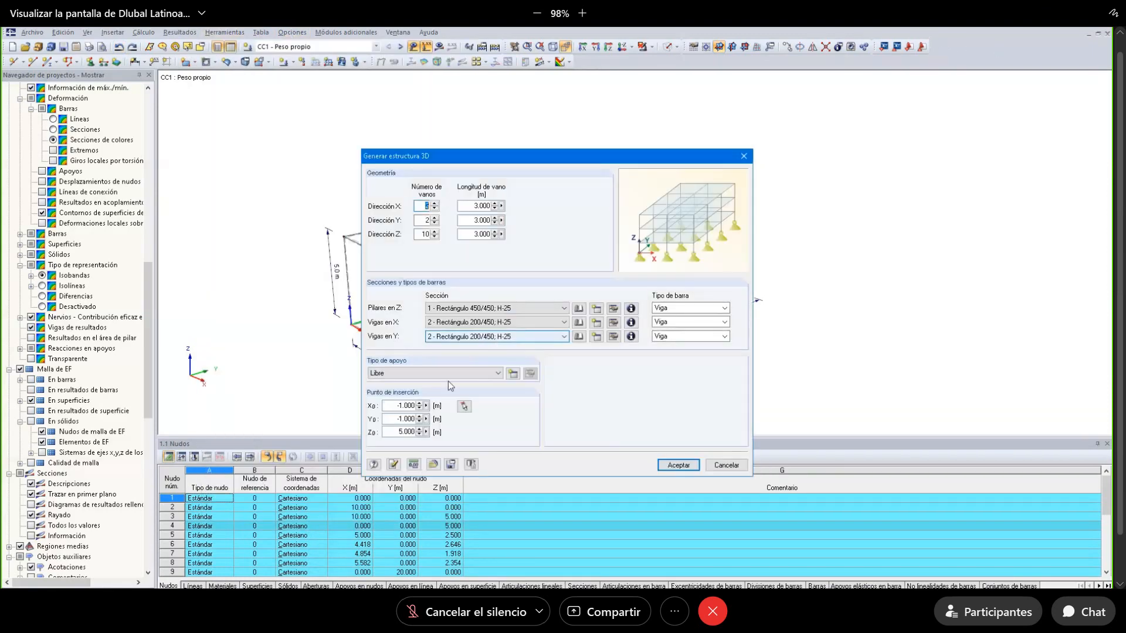
key(Delete)
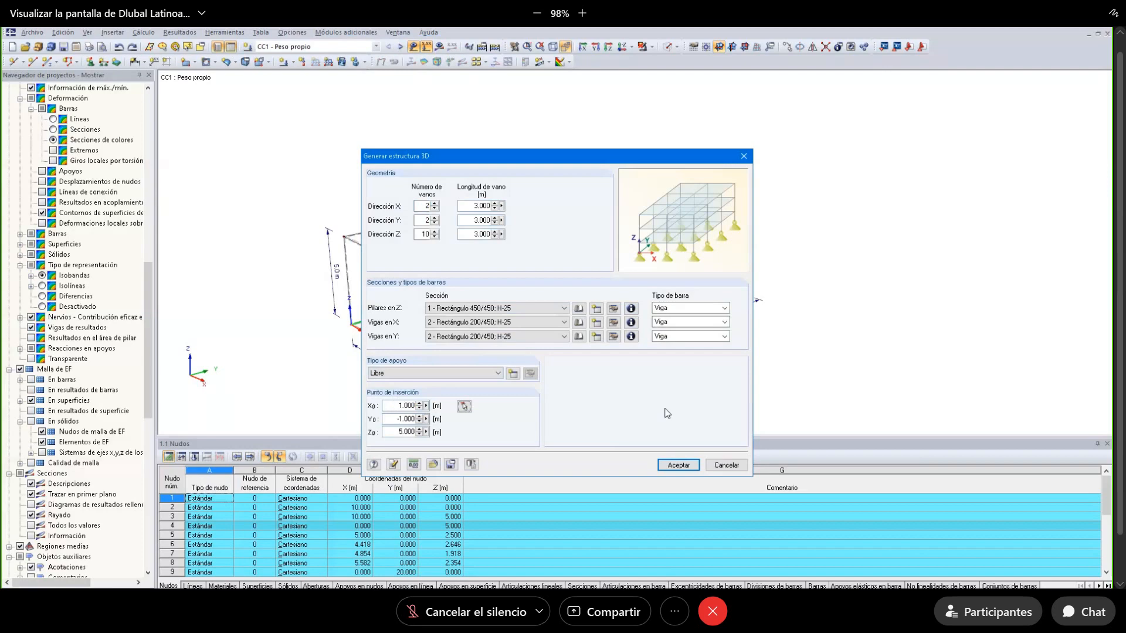
key(Tab)
text(1)
click(678, 465)
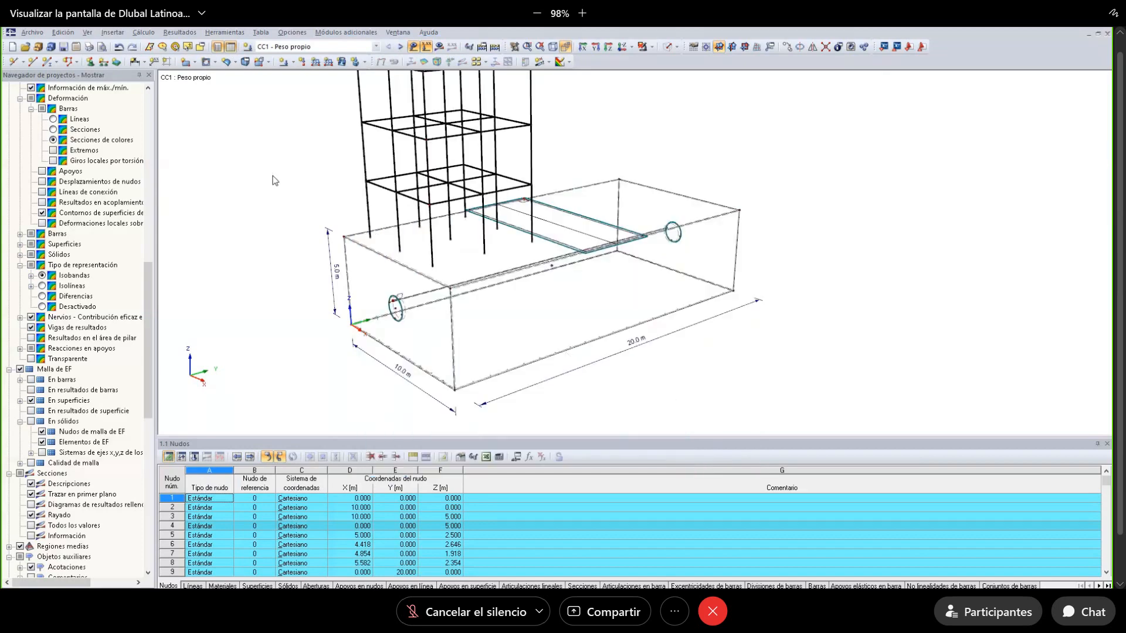
Display the model as a solid rendering and fit the whole tower in an isometric view.
click(668, 46)
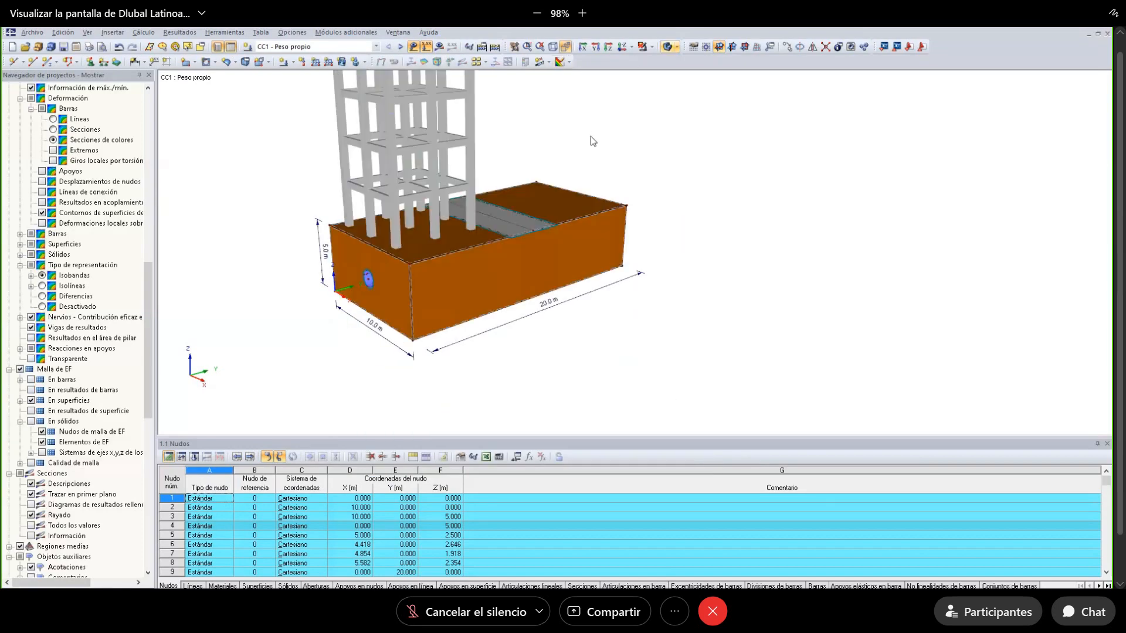
middle_drag(590, 136, 526, 264)
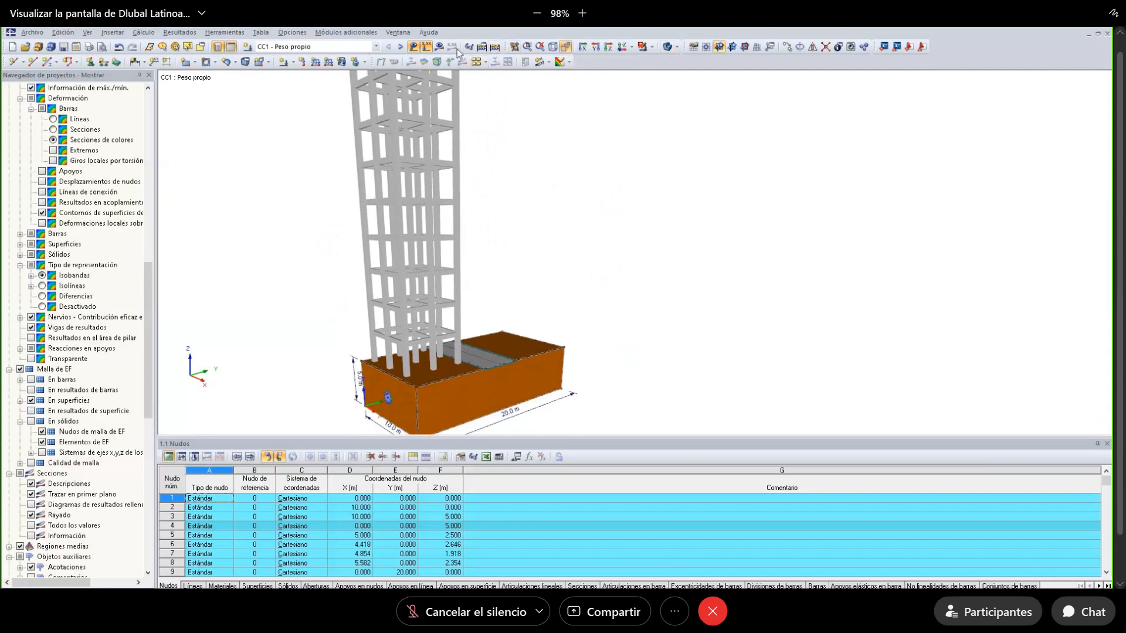
click(566, 46)
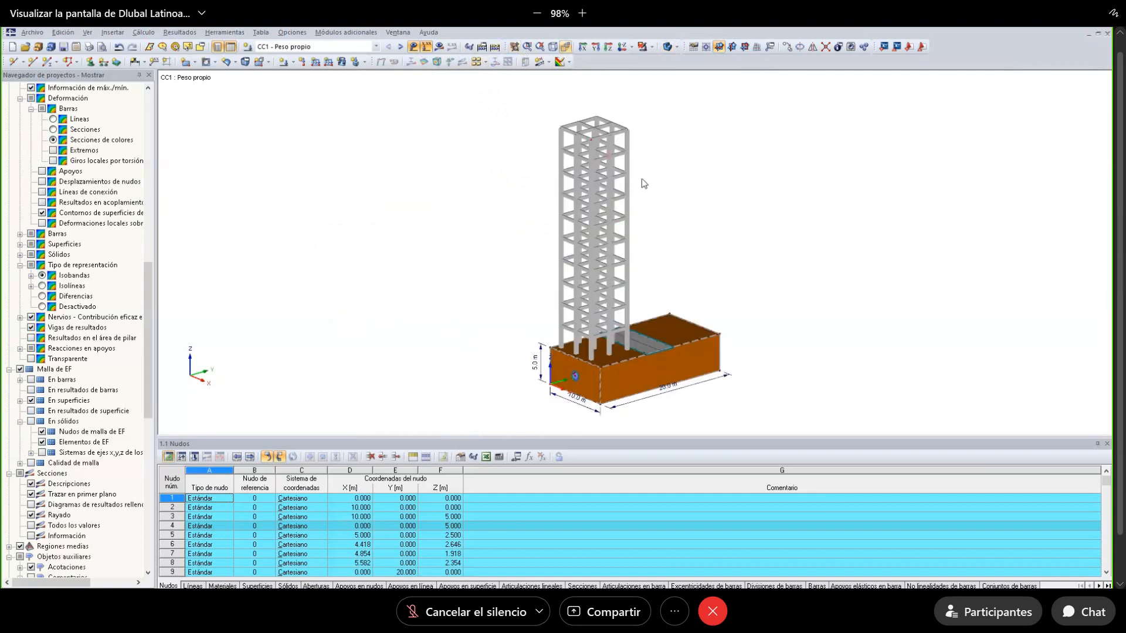
middle_drag(644, 181, 473, 173)
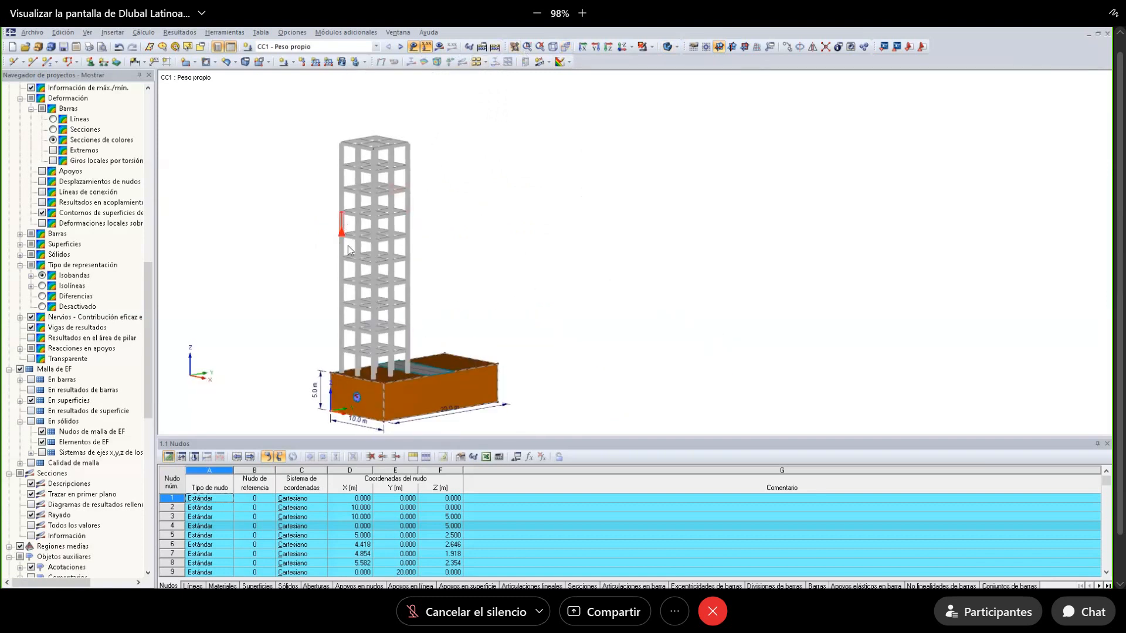
Inspect the tower's top-floor beams and columns and the column bases on the soil block.
scroll(372, 211, up, 5)
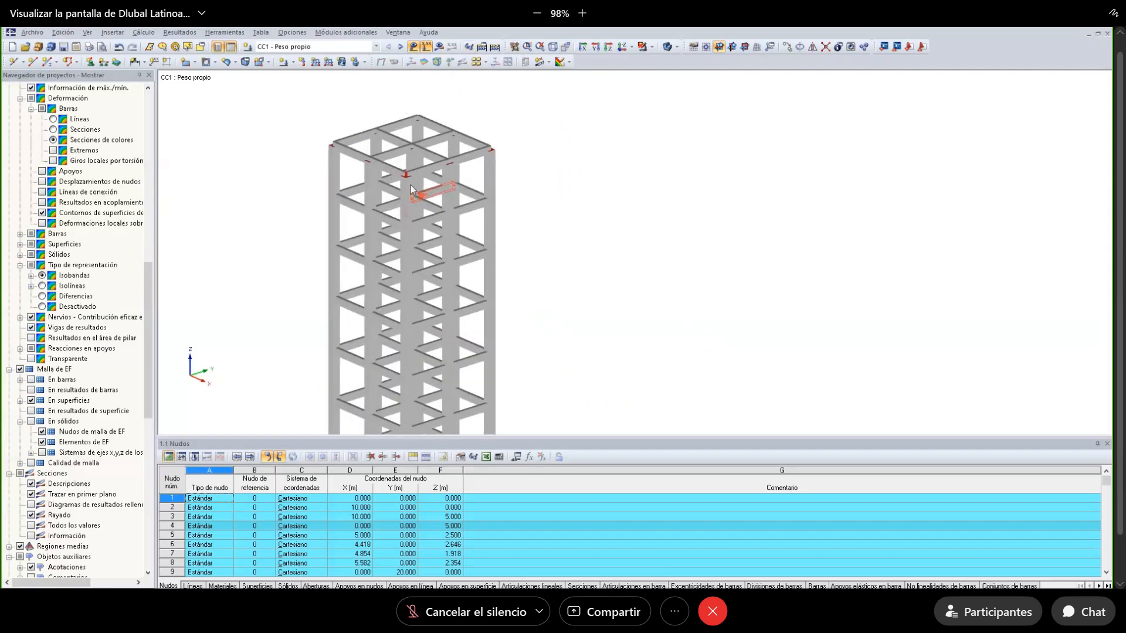
scroll(411, 189, up, 5)
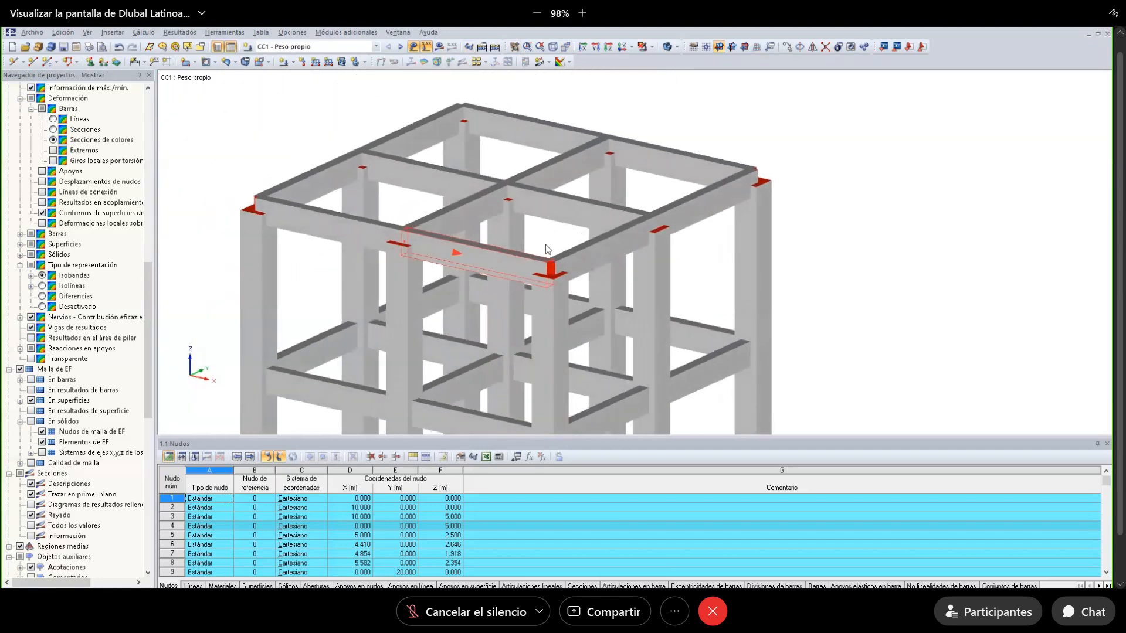
drag(539, 238, 487, 170)
scroll(463, 165, down, 8)
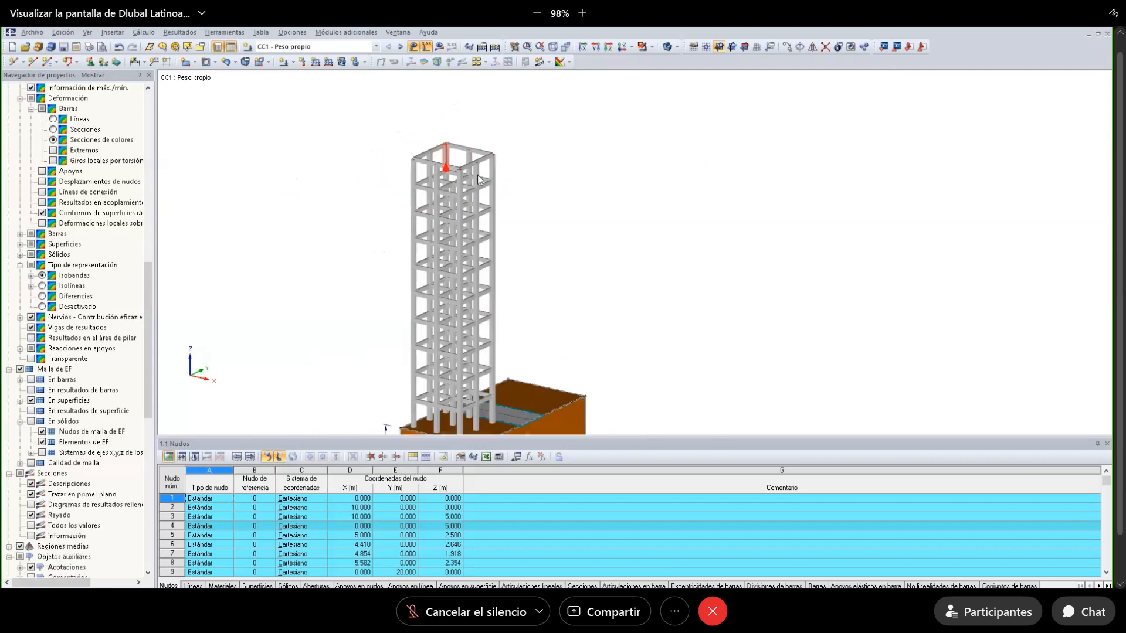
scroll(478, 179, down, 2)
middle_drag(478, 179, 360, 149)
scroll(444, 237, up, 6)
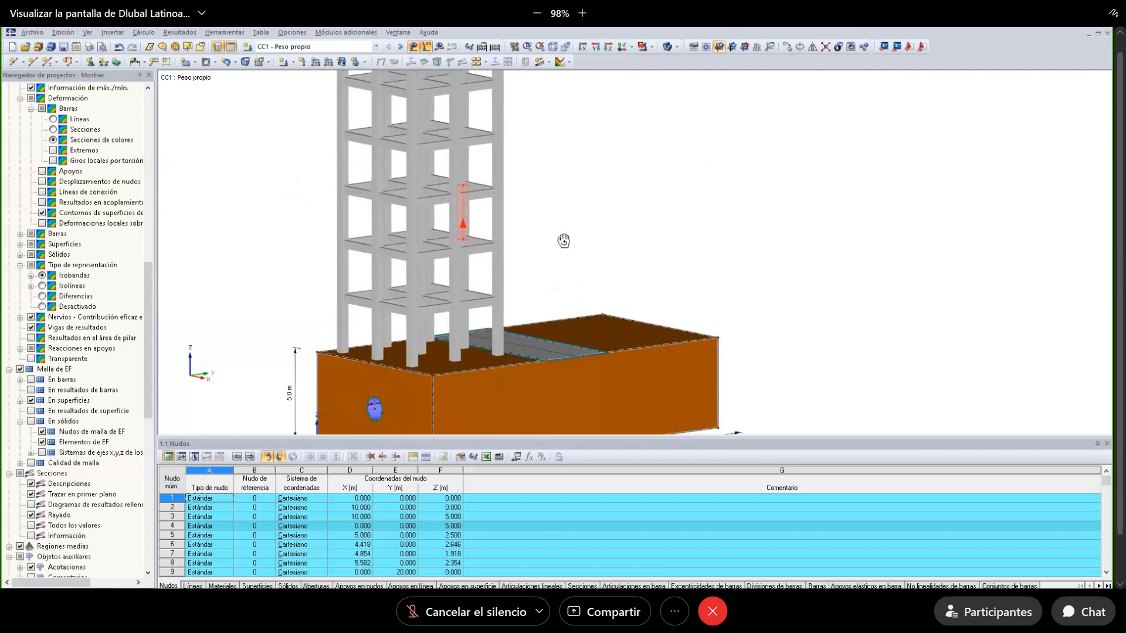
ctrl+middle_drag(563, 241, 469, 157)
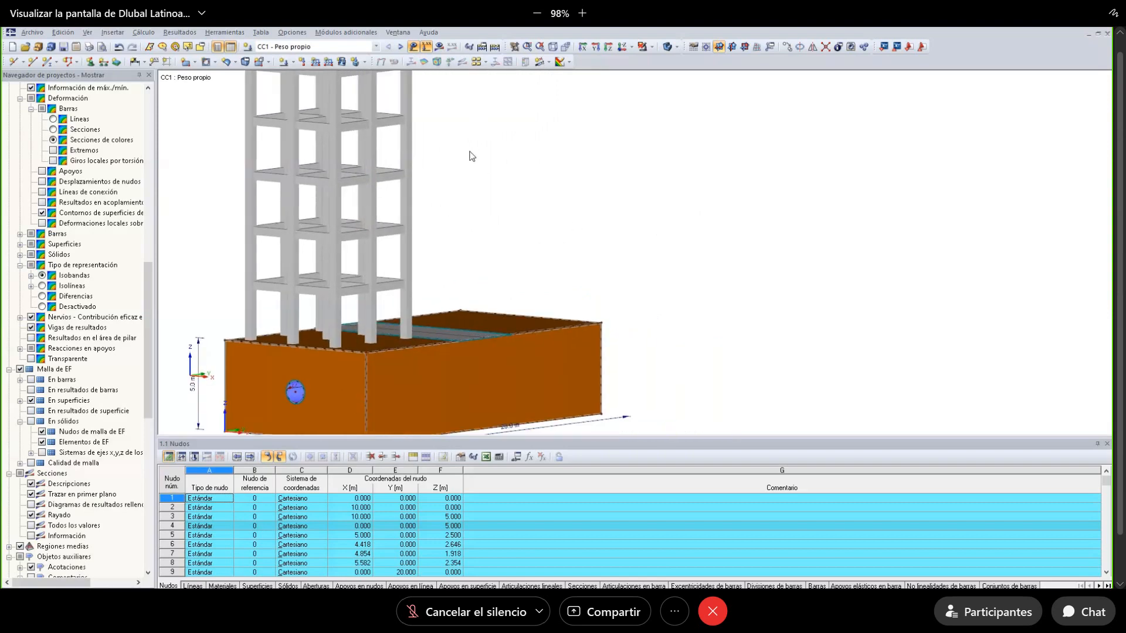
Colour the model graphics by section (Sección) and examine the lower-floor columns and beams.
right_click(482, 172)
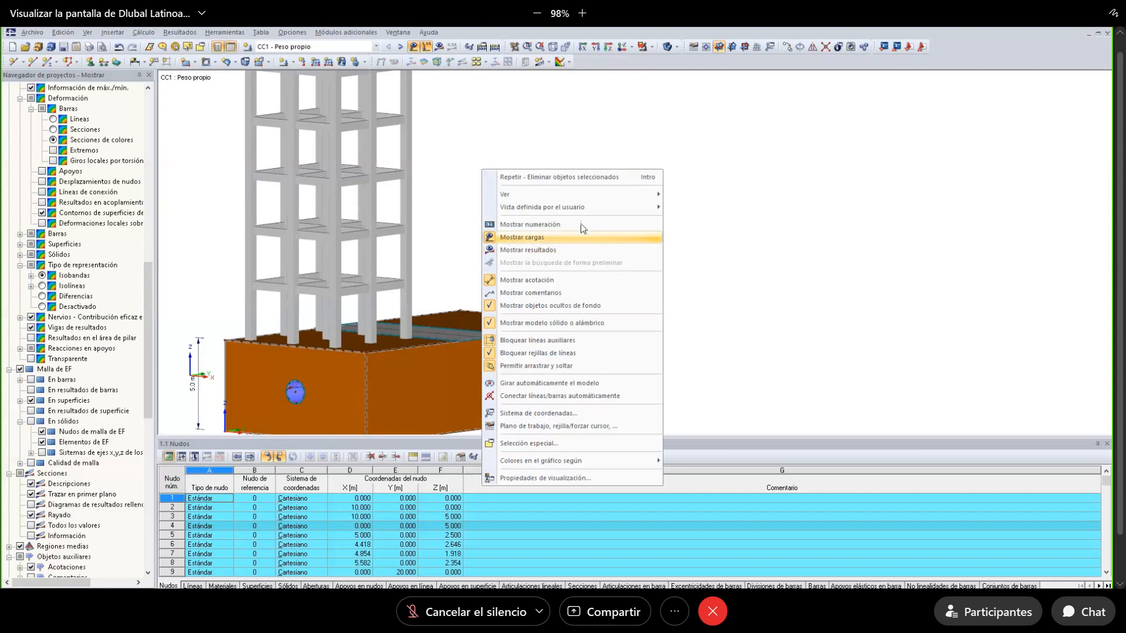
mouse_move(599, 462)
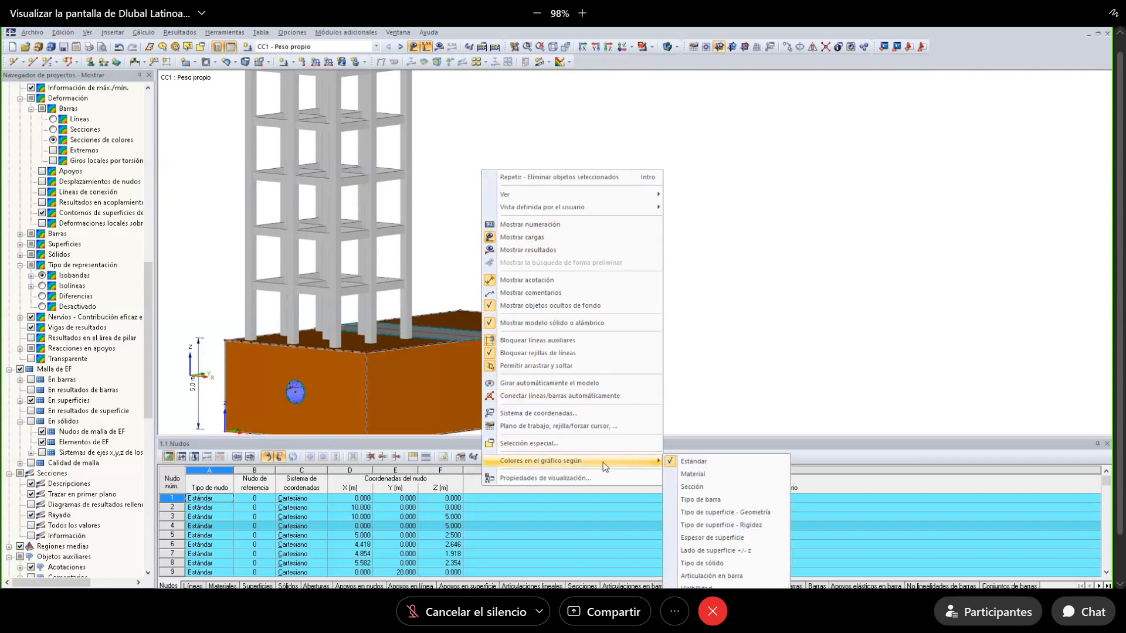
click(705, 487)
scroll(606, 241, down, 1)
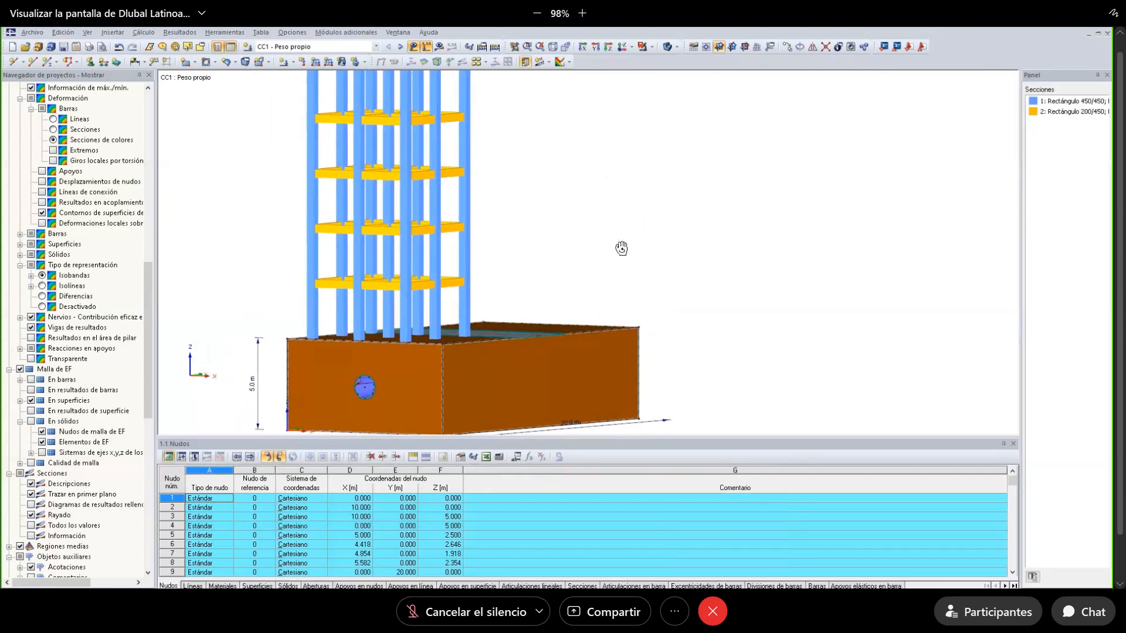
ctrl+middle_drag(606, 241, 679, 249)
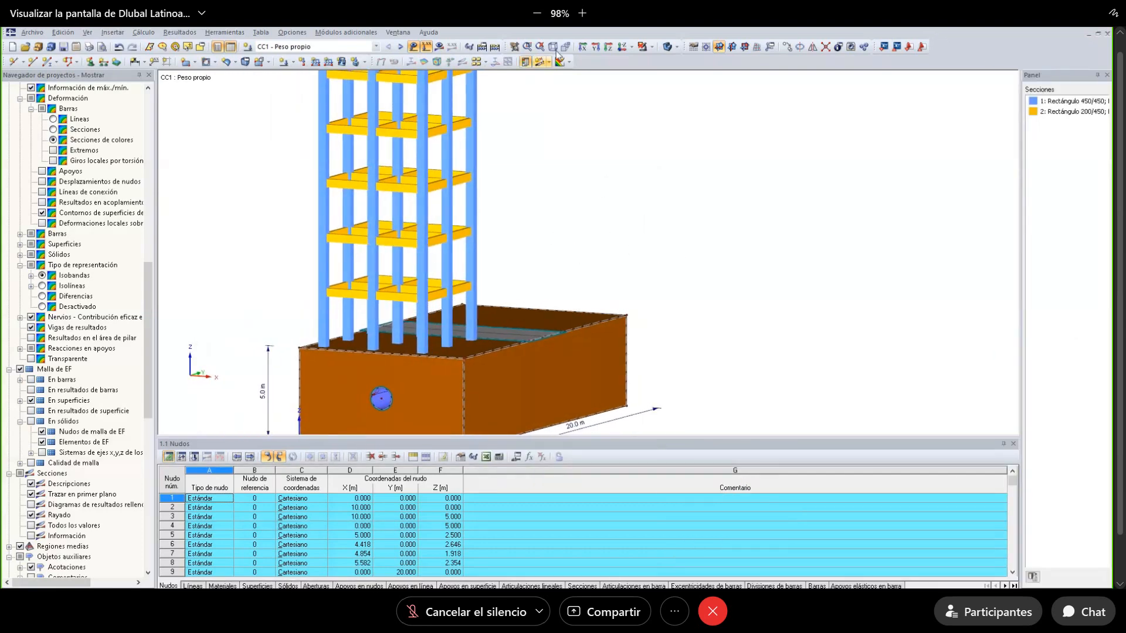
scroll(599, 190, down, 3)
middle_drag(663, 266, 598, 176)
scroll(643, 261, up, 1)
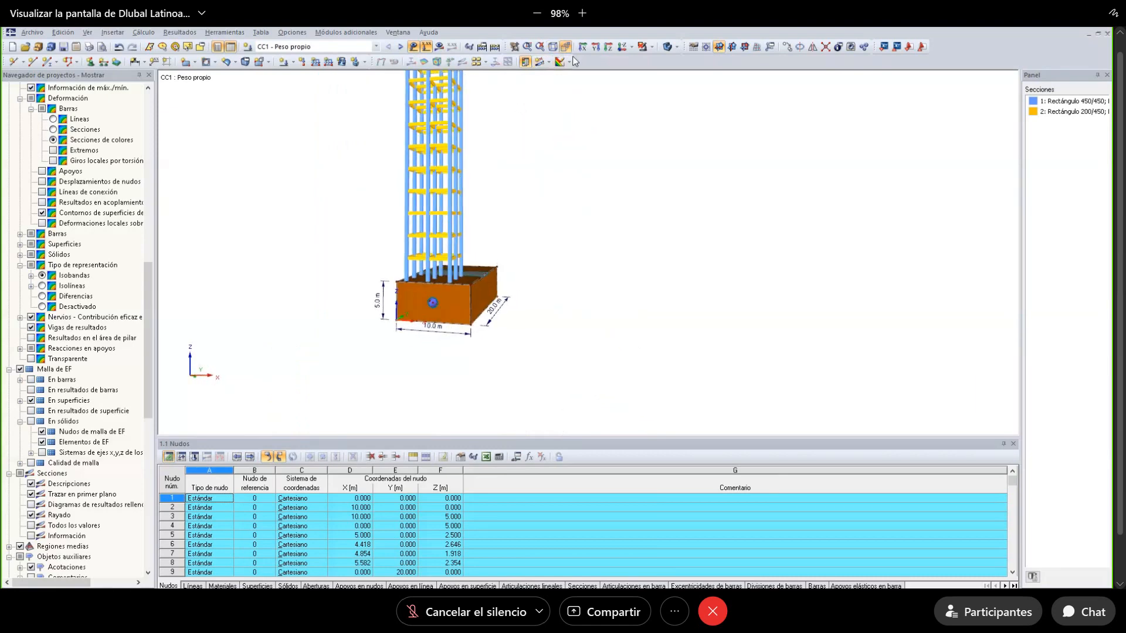
ctrl+middle_drag(563, 221, 393, 307)
scroll(394, 304, up, 6)
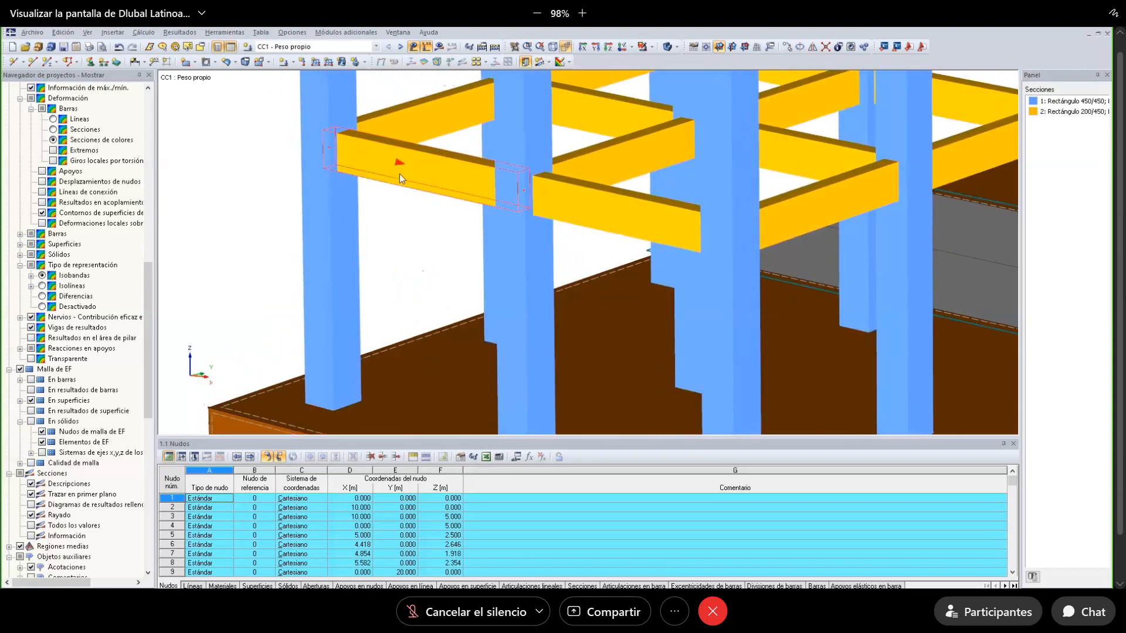
Switch the model display to wireframe and show the whole soil block with the lower storeys of the tower.
scroll(399, 173, down, 2)
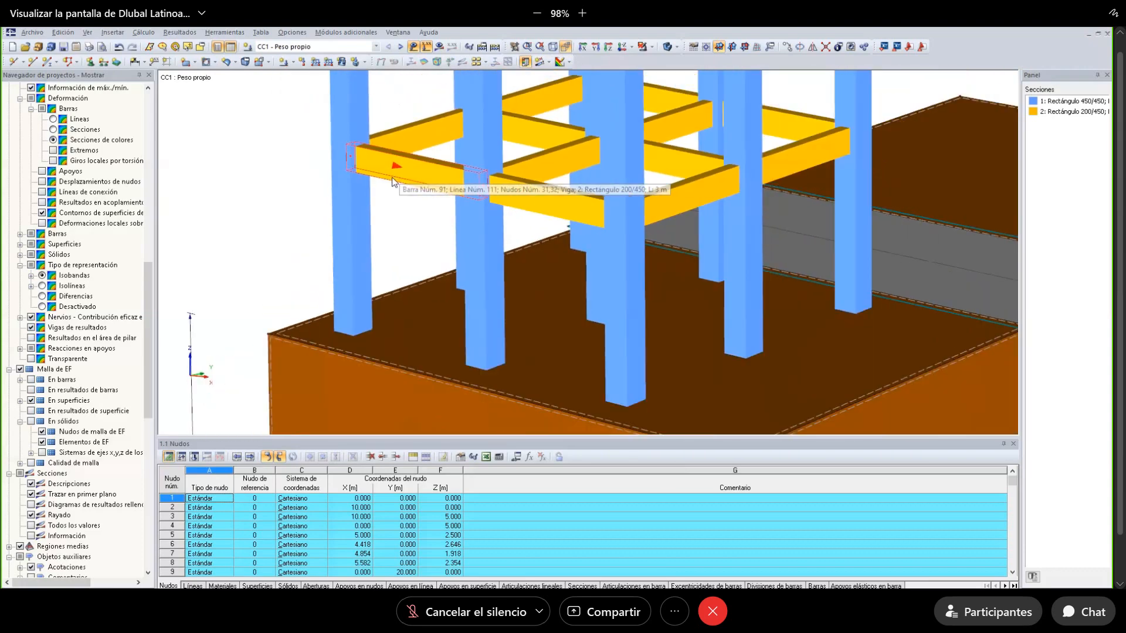
click(668, 47)
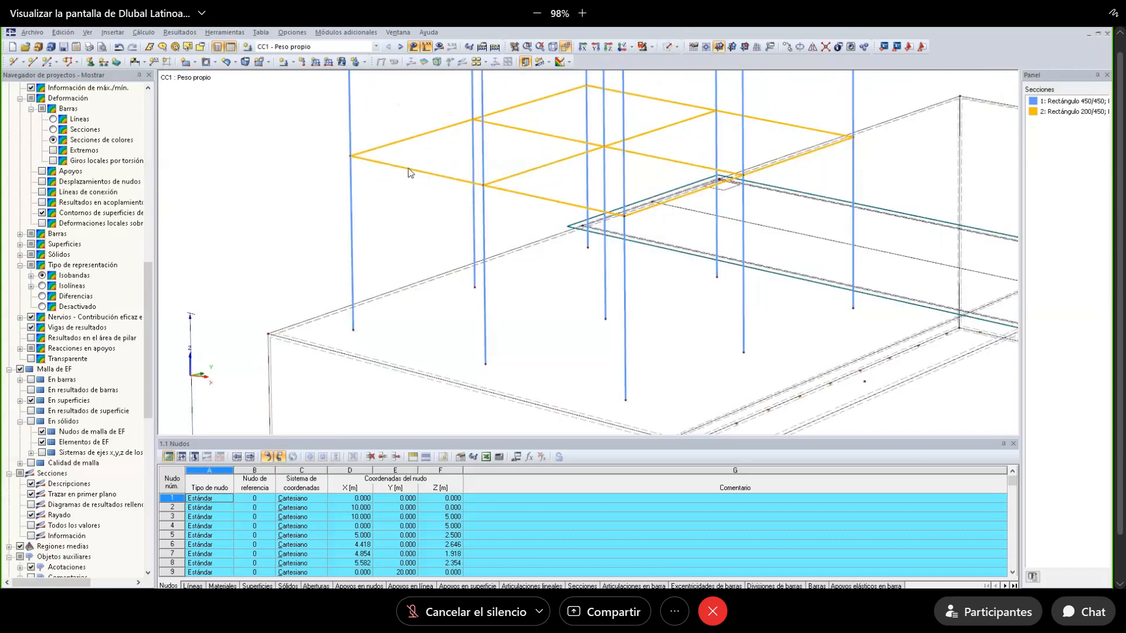
mouse_move(409, 172)
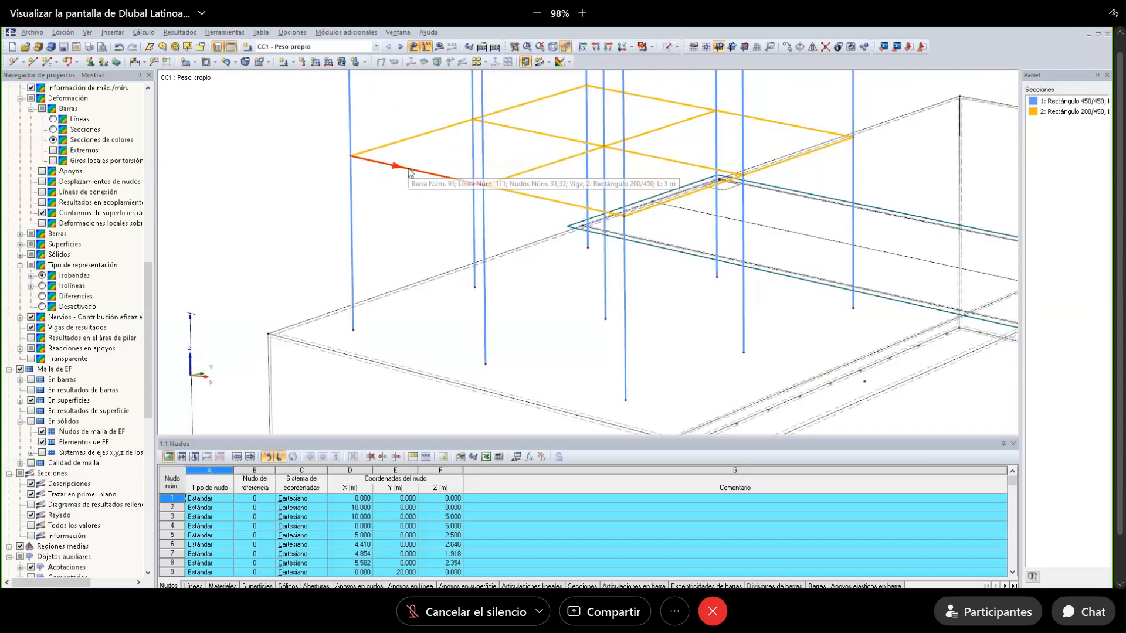
scroll(409, 172, down, 5)
middle_drag(409, 171, 400, 209)
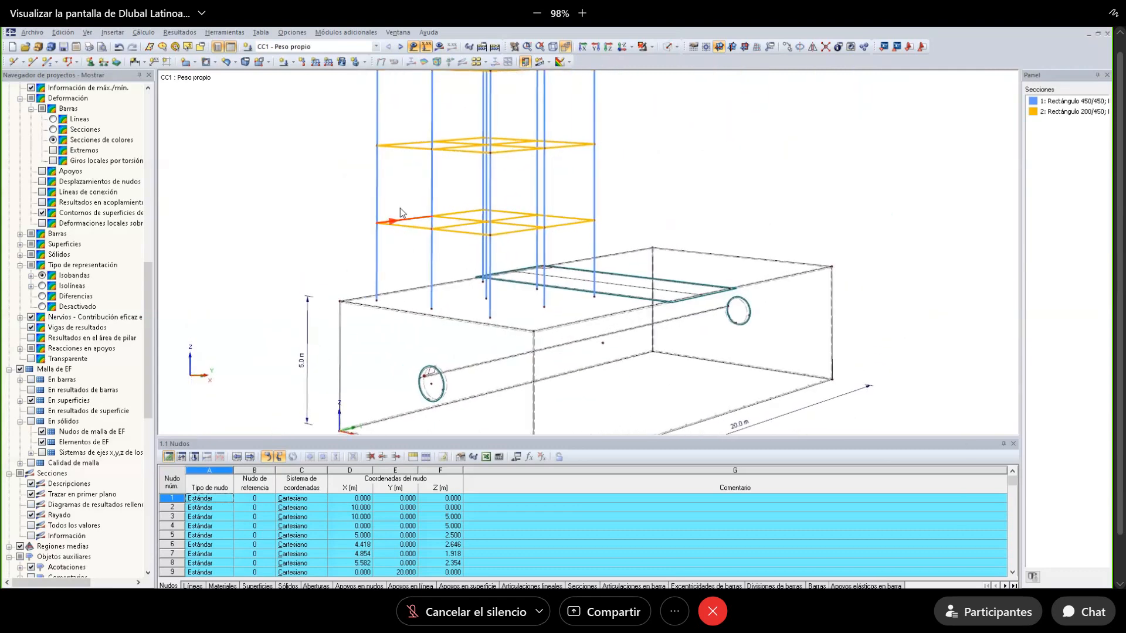
scroll(385, 216, down, 5)
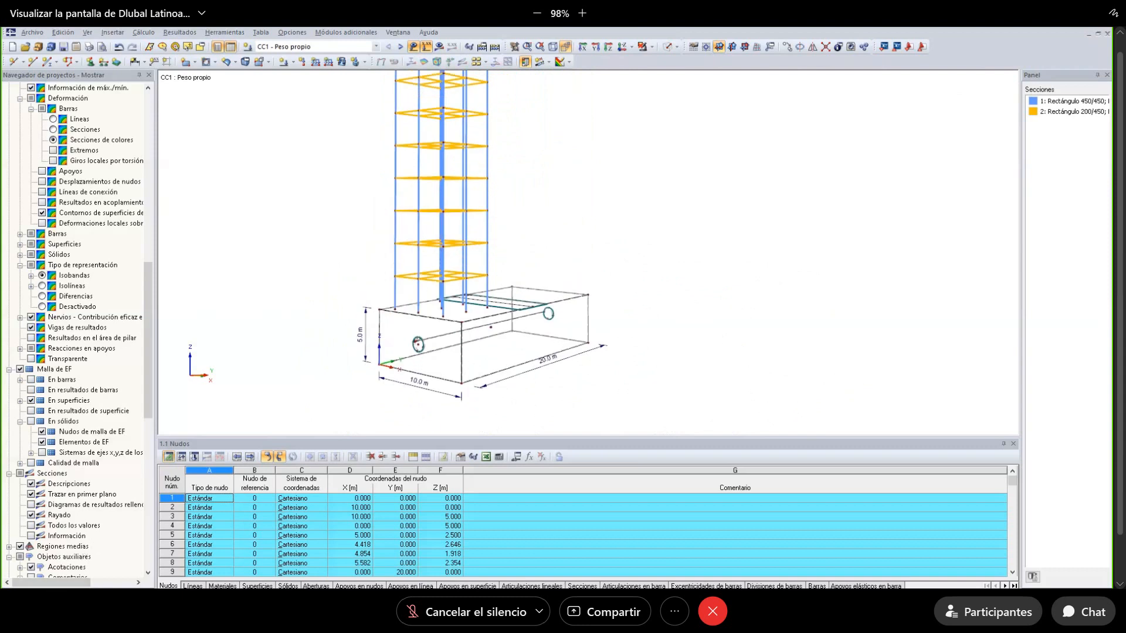
Limit the visibility by member section to the 2 - Rectángulo 200/450 beams.
click(101, 584)
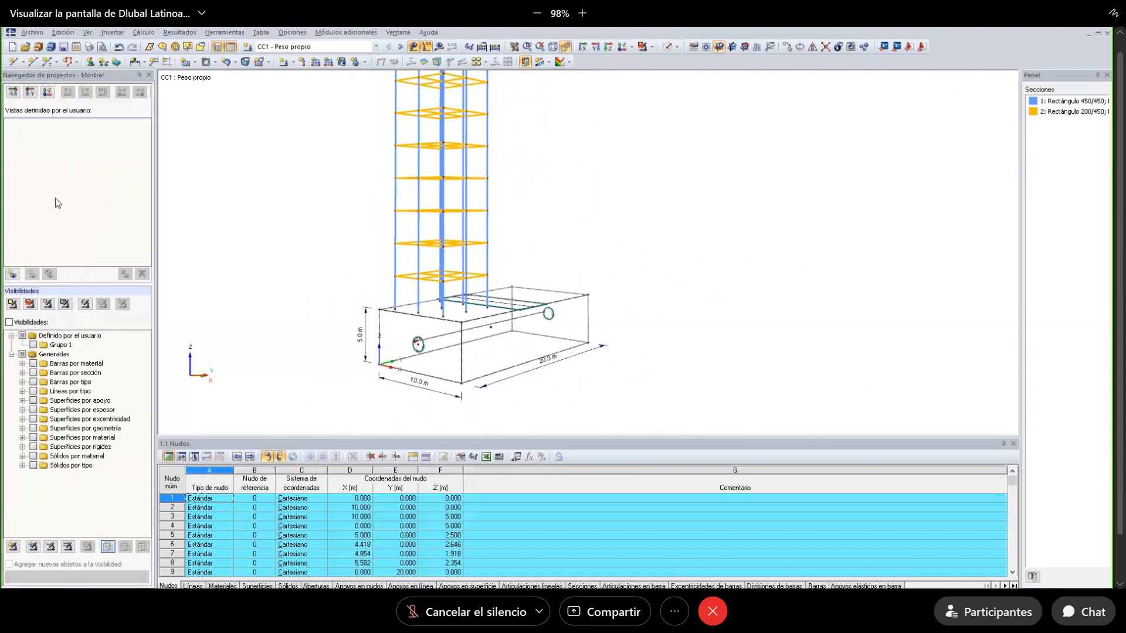
click(22, 374)
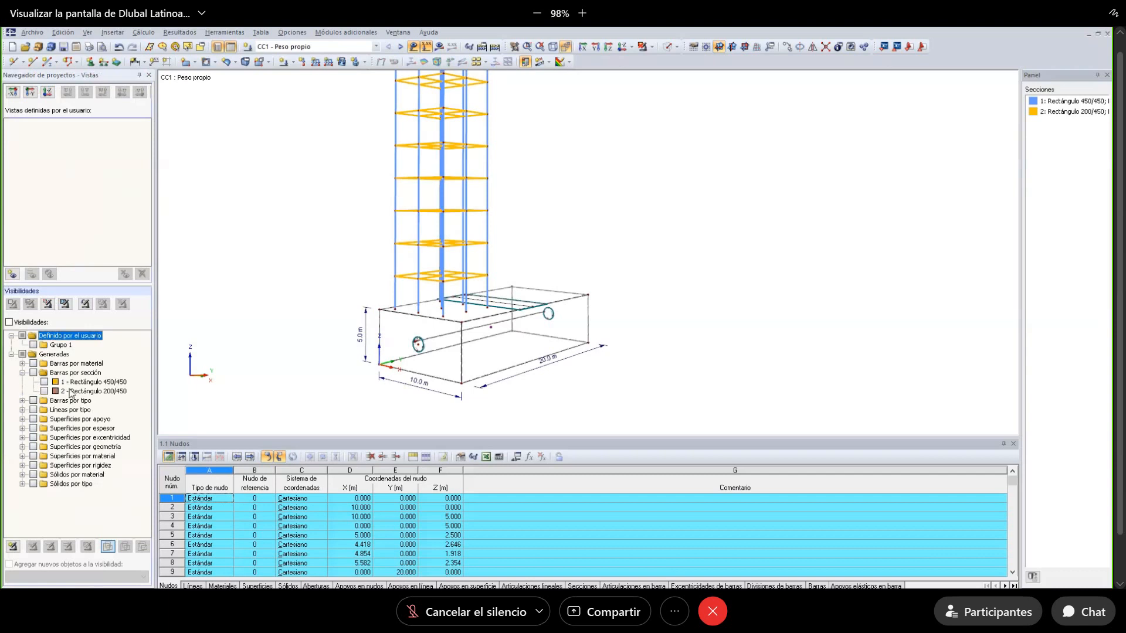
click(45, 381)
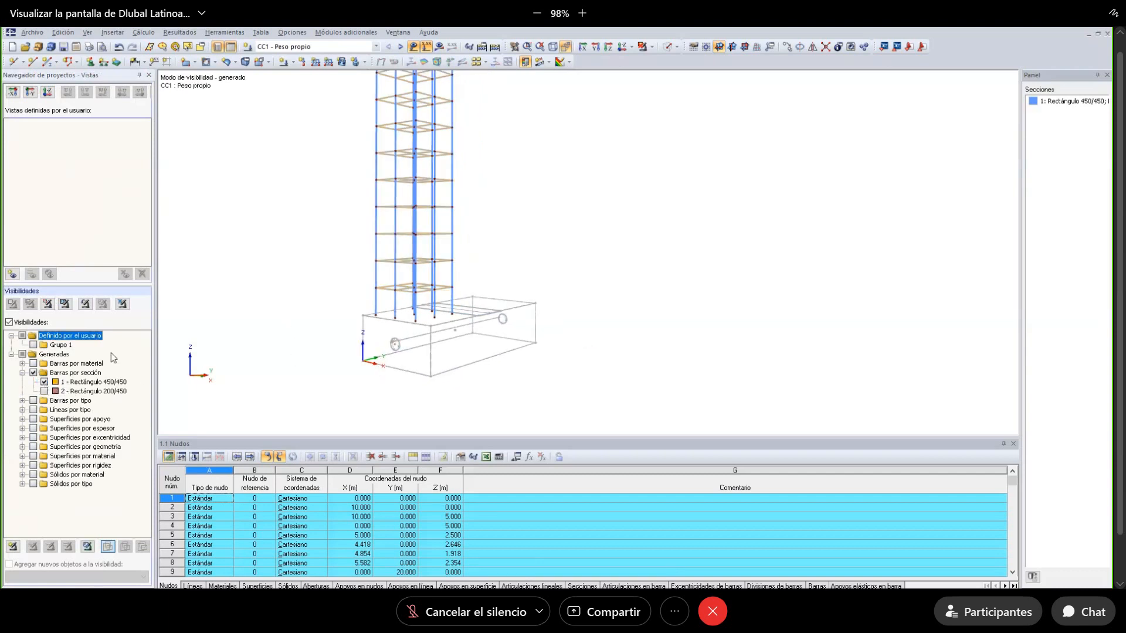
scroll(414, 264, down, 2)
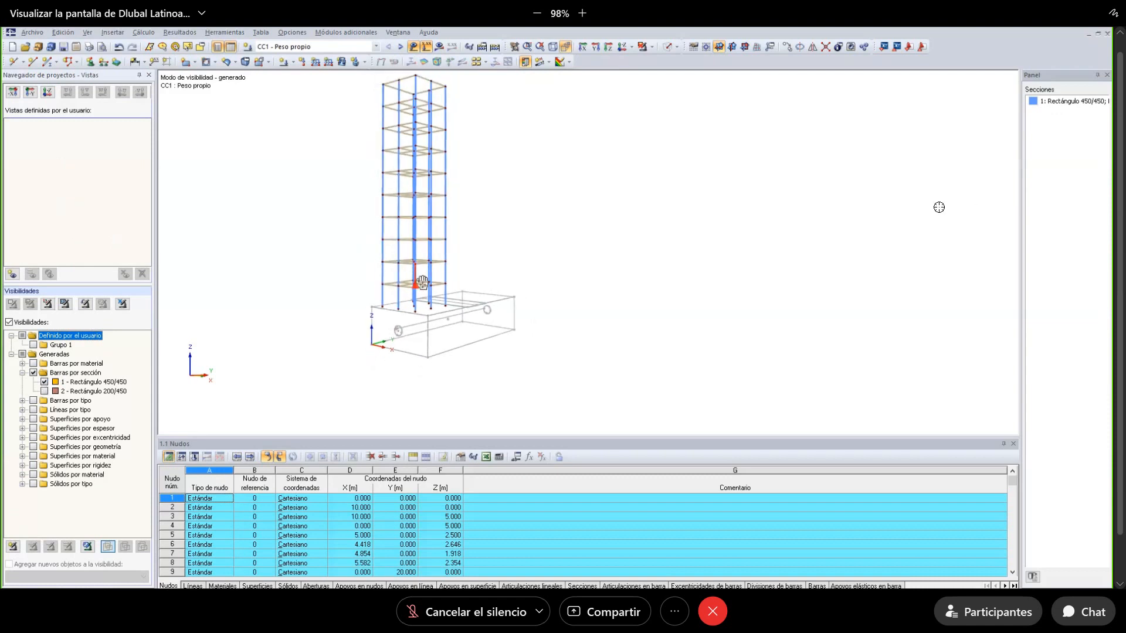
middle_drag(422, 281, 419, 306)
click(45, 392)
click(44, 382)
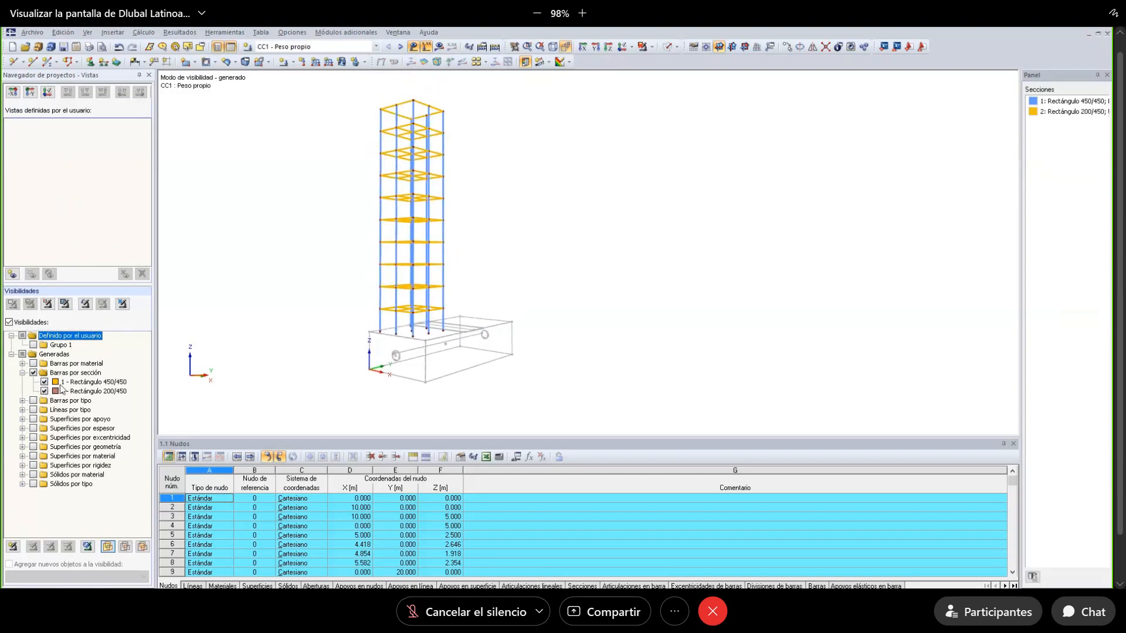
Assign all visible beams a new member eccentricity with top-centre section alignment and axial offset from adjacent members at both beam ends.
key(ctrl+a)
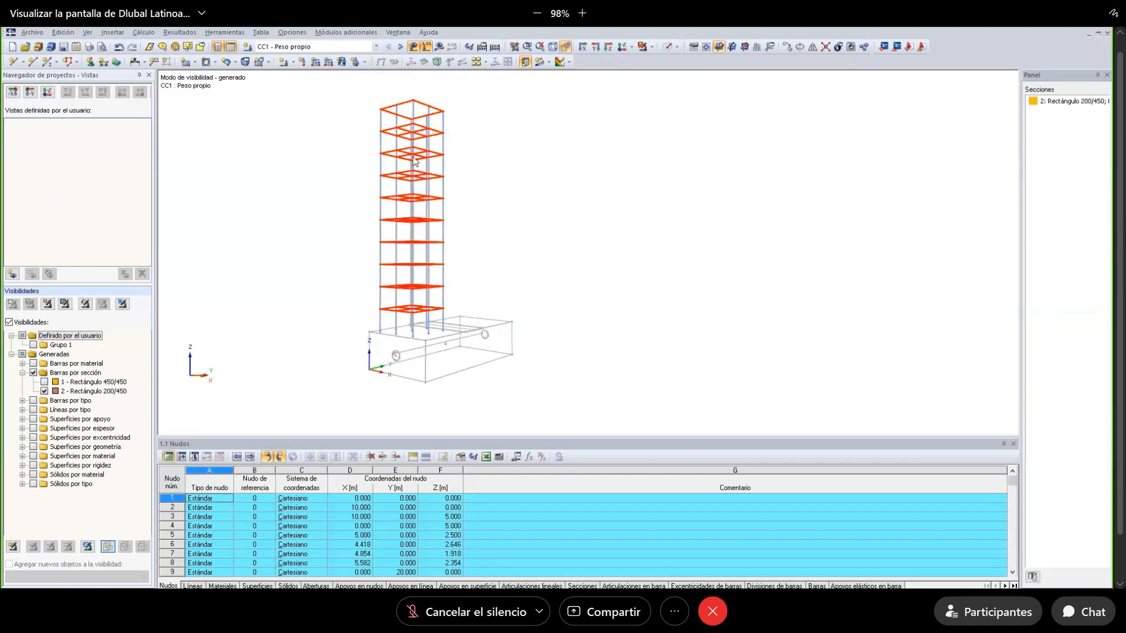
right_click(413, 157)
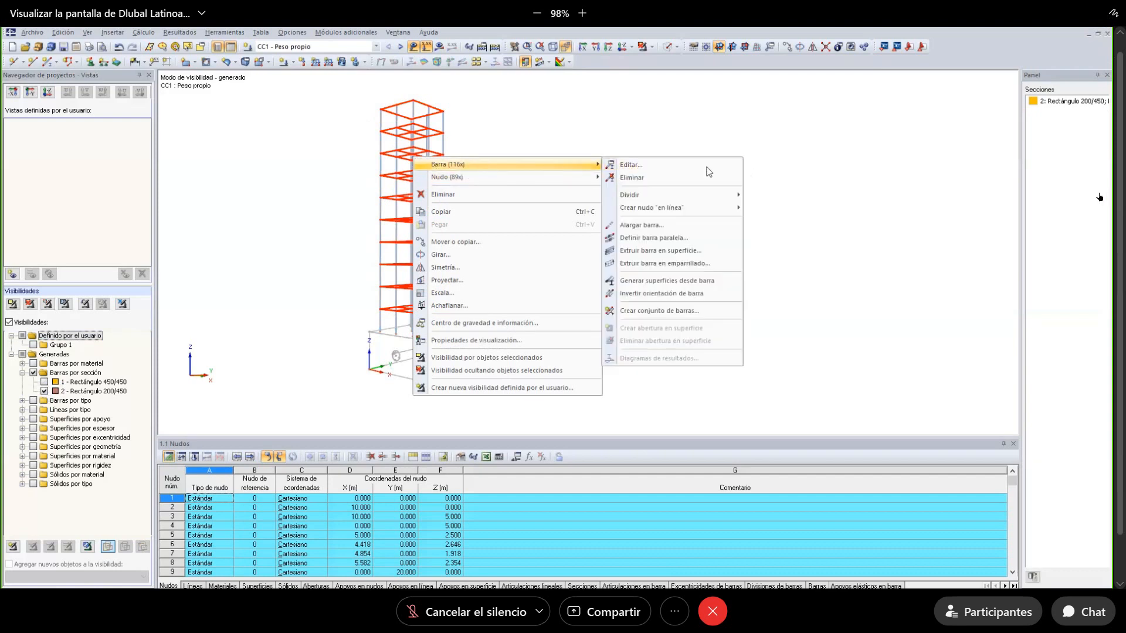
click(706, 169)
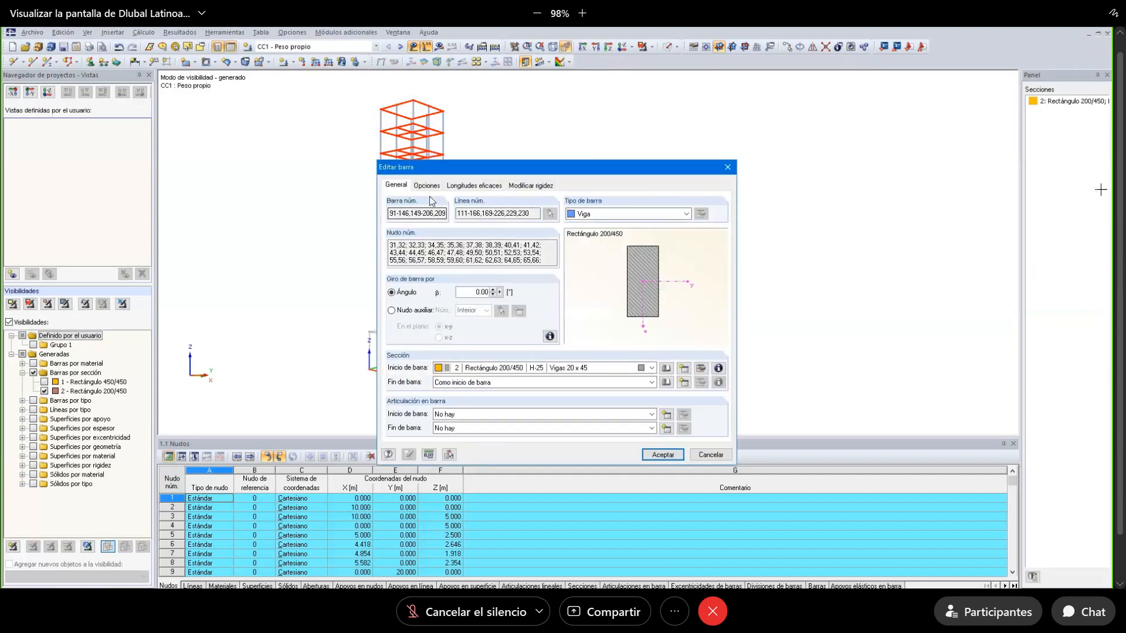
click(426, 186)
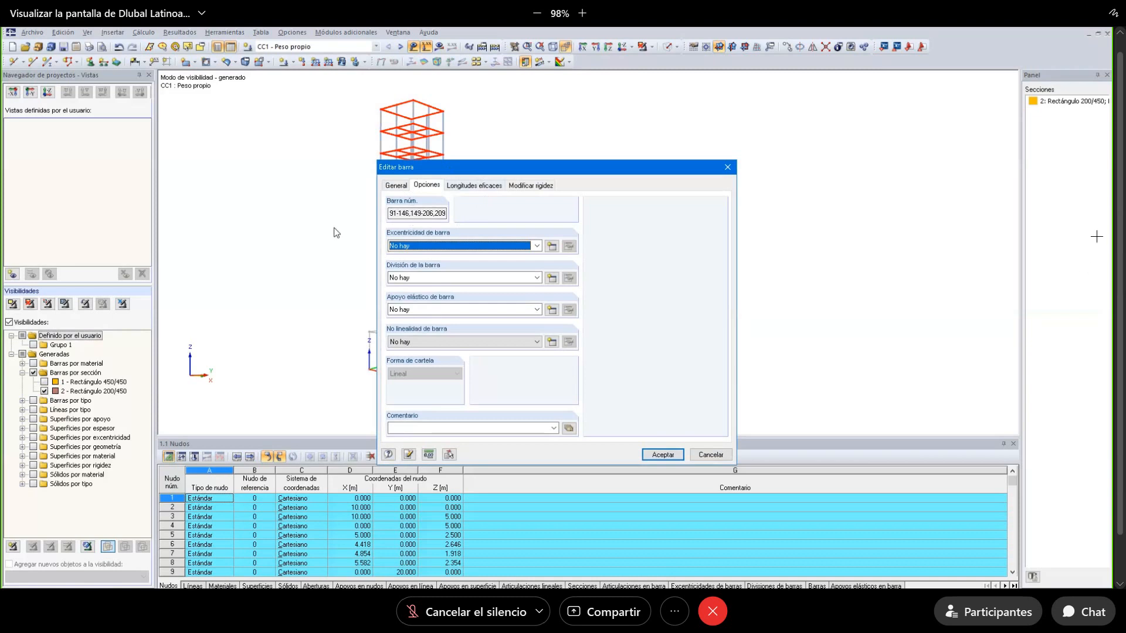
click(551, 247)
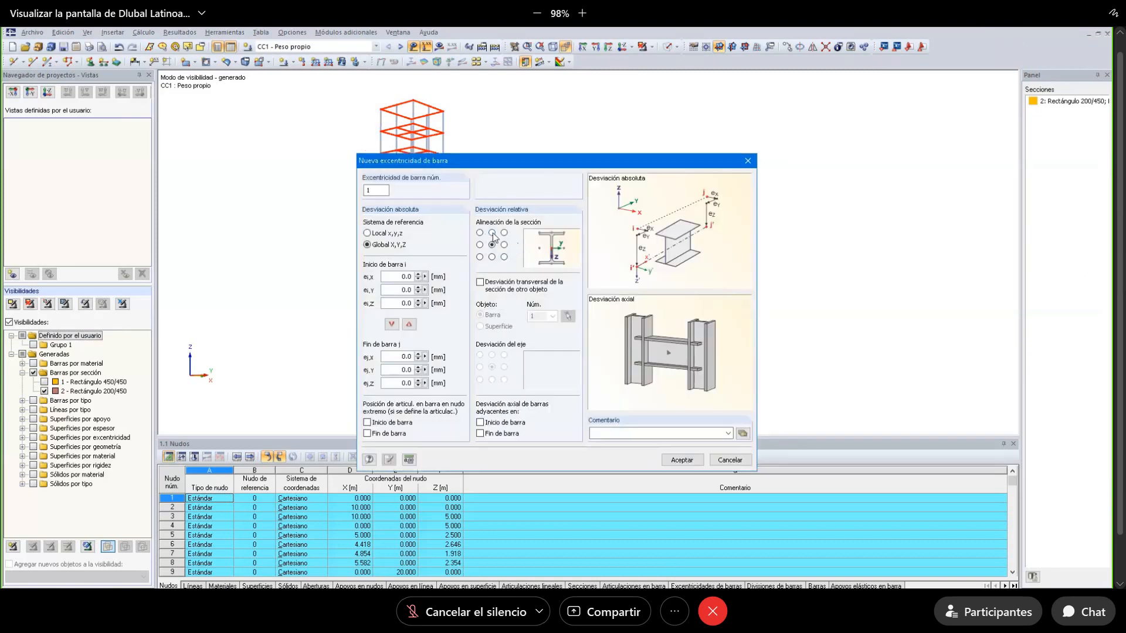
click(492, 232)
click(504, 434)
click(507, 423)
click(689, 461)
click(657, 457)
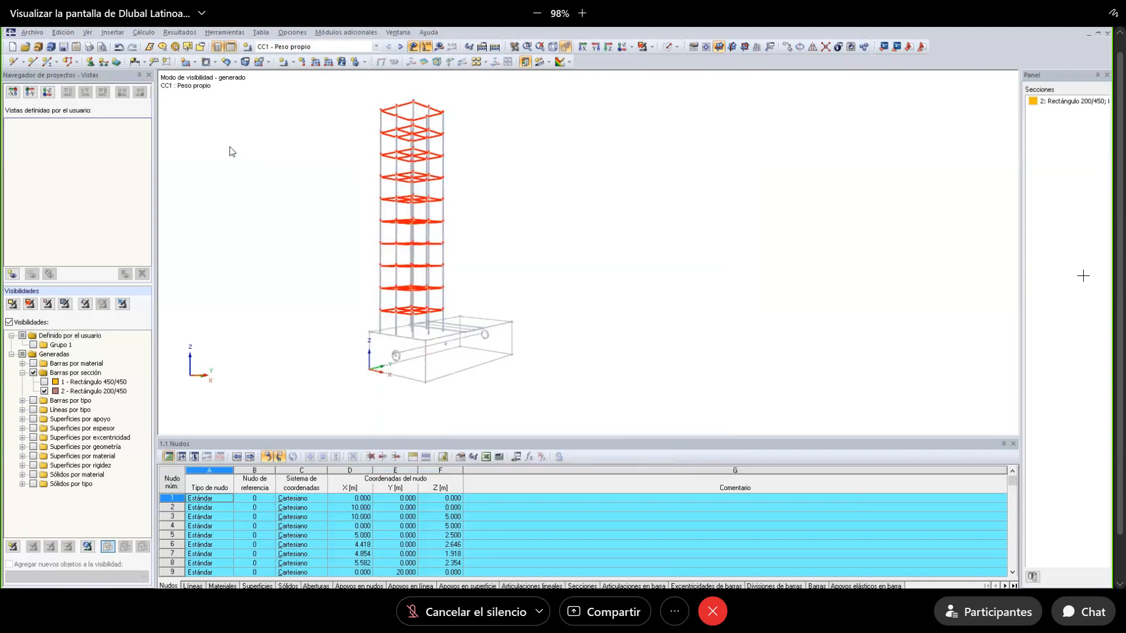
Cancel the visibility filter so the complete model is shown again.
right_click(237, 164)
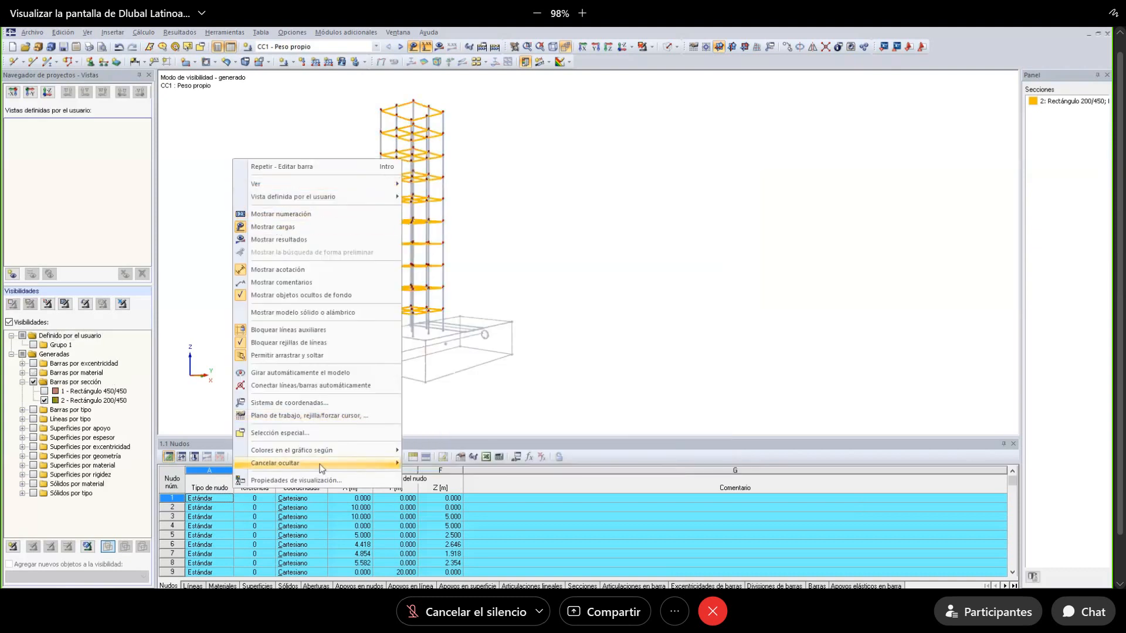
click(433, 463)
ctrl+middle_drag(521, 230, 497, 244)
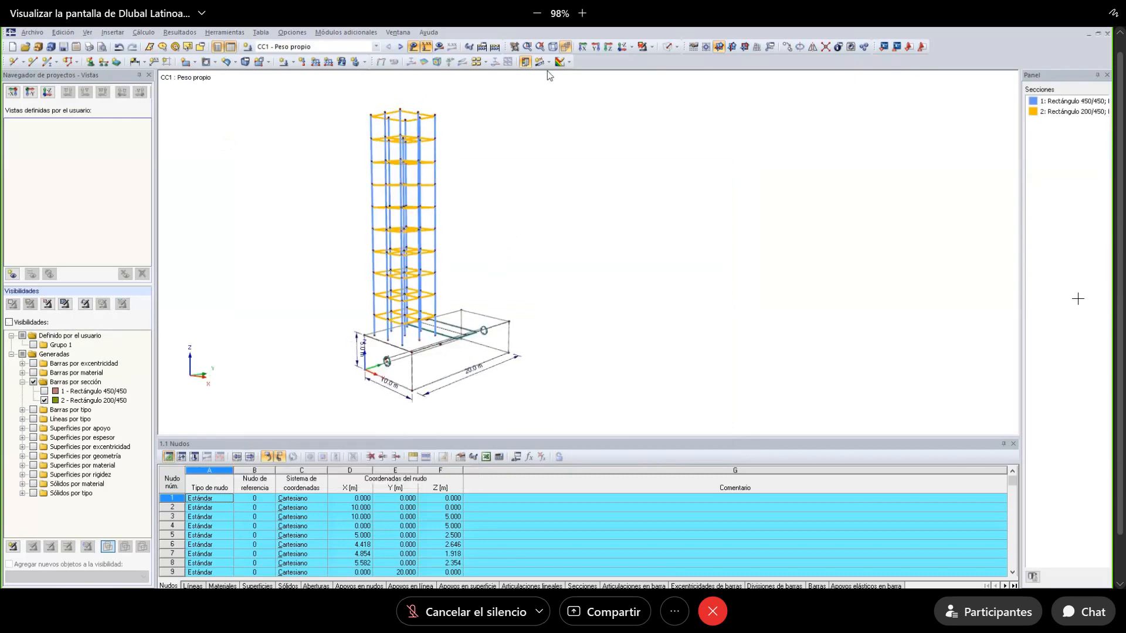
Turn on the display of lines on members (En barras) for the model's lines.
click(56, 588)
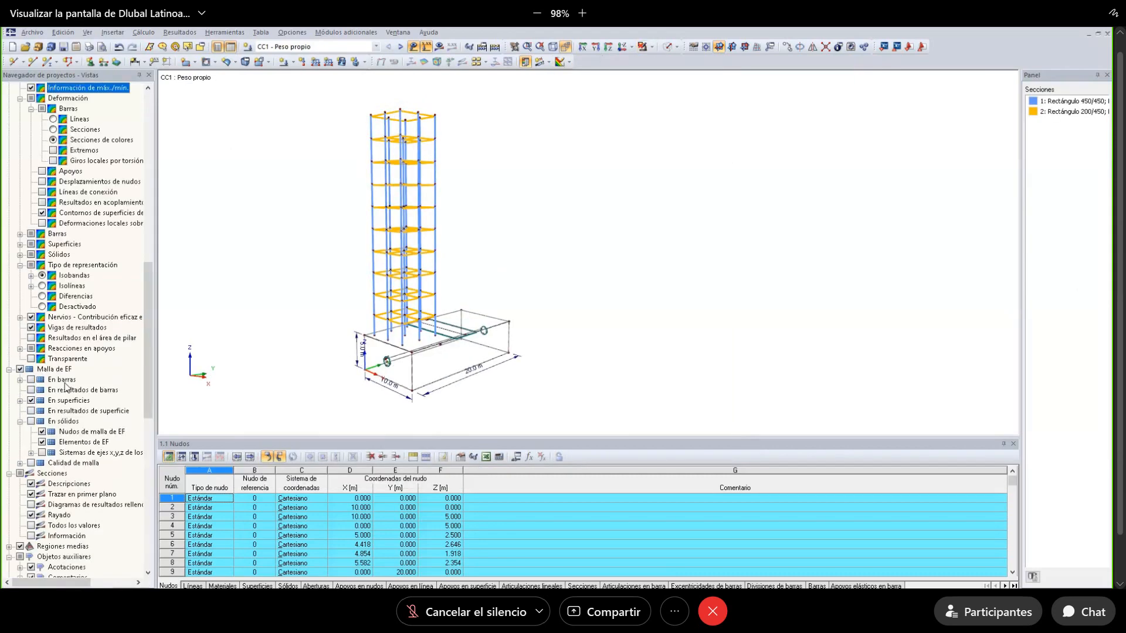
scroll(25, 162, up, 16)
scroll(25, 162, up, 1)
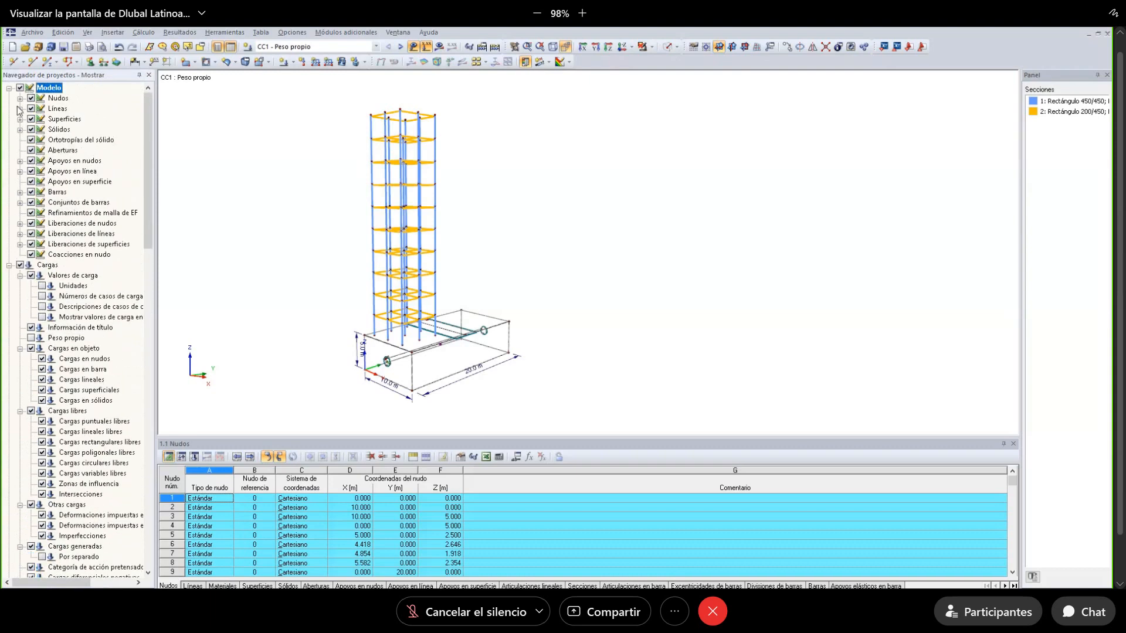
click(20, 108)
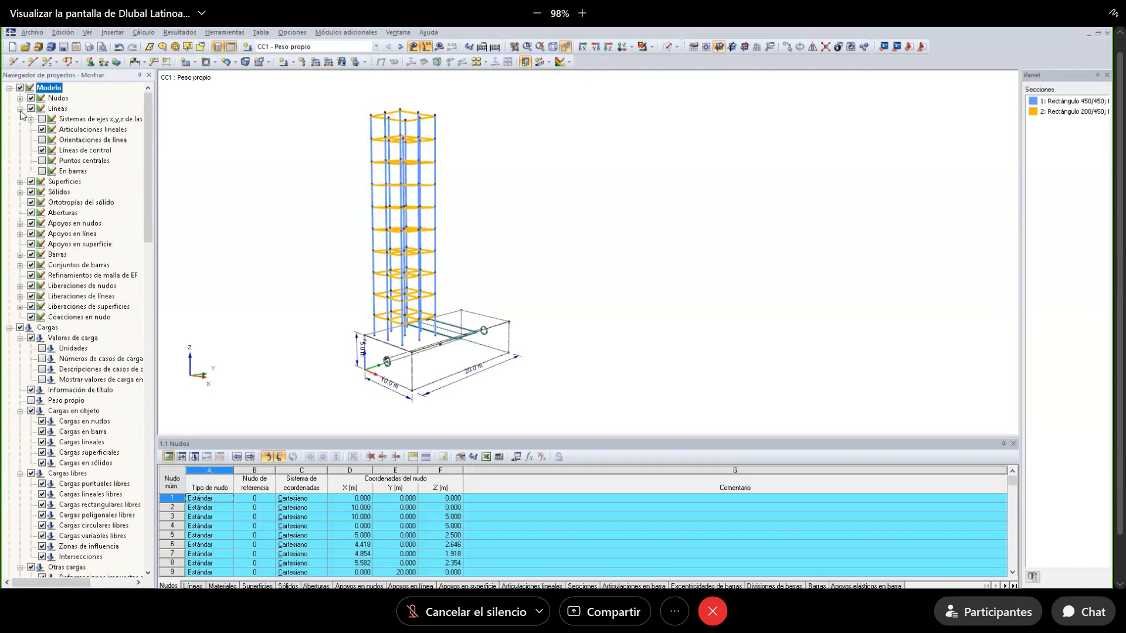
click(41, 170)
mouse_move(280, 227)
ctrl+middle_down()
mouse_move(269, 226)
mouse_move(300, 220)
ctrl+middle_up()
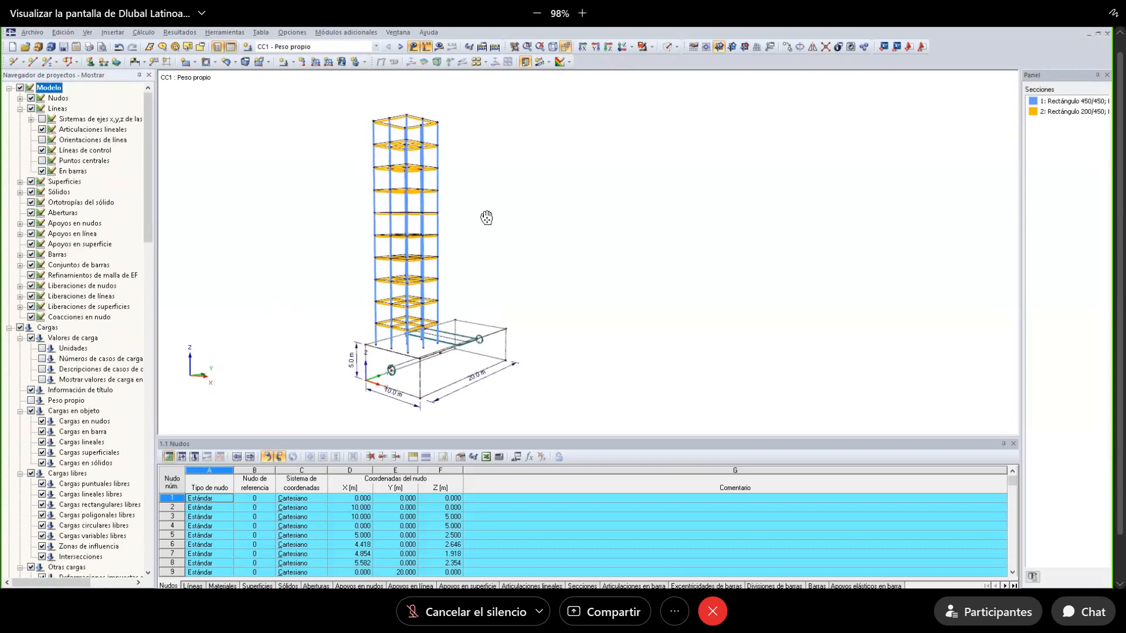
Display the full tower and soil block as a solid rendering and save the model.
middle_drag(487, 218, 494, 231)
ctrl+middle_drag(493, 232, 496, 220)
click(667, 47)
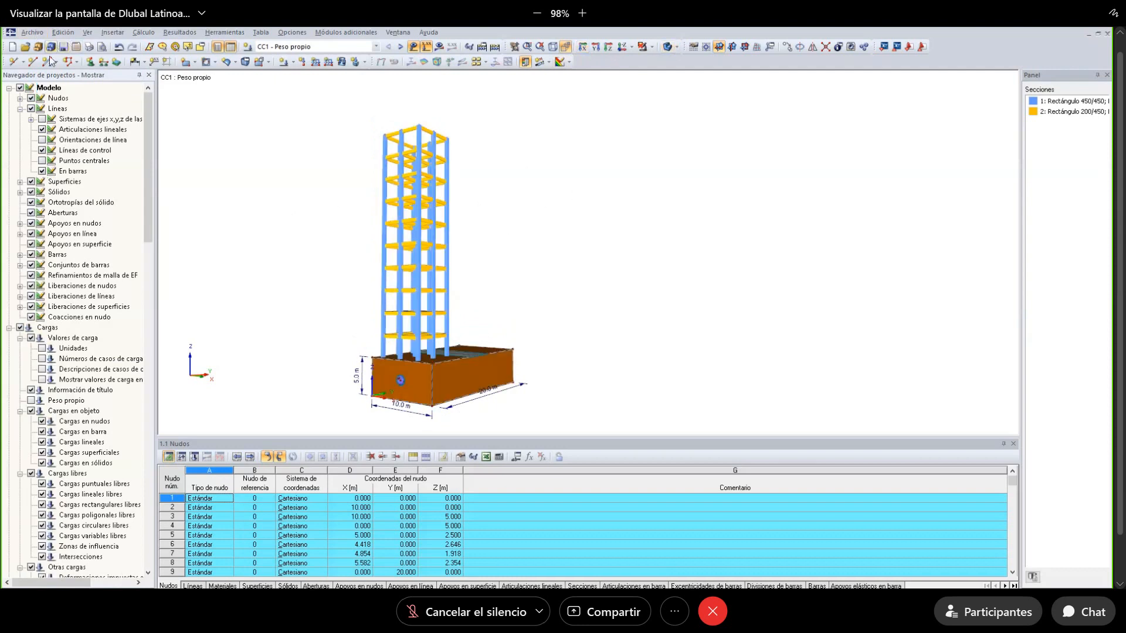
click(63, 47)
mouse_move(384, 588)
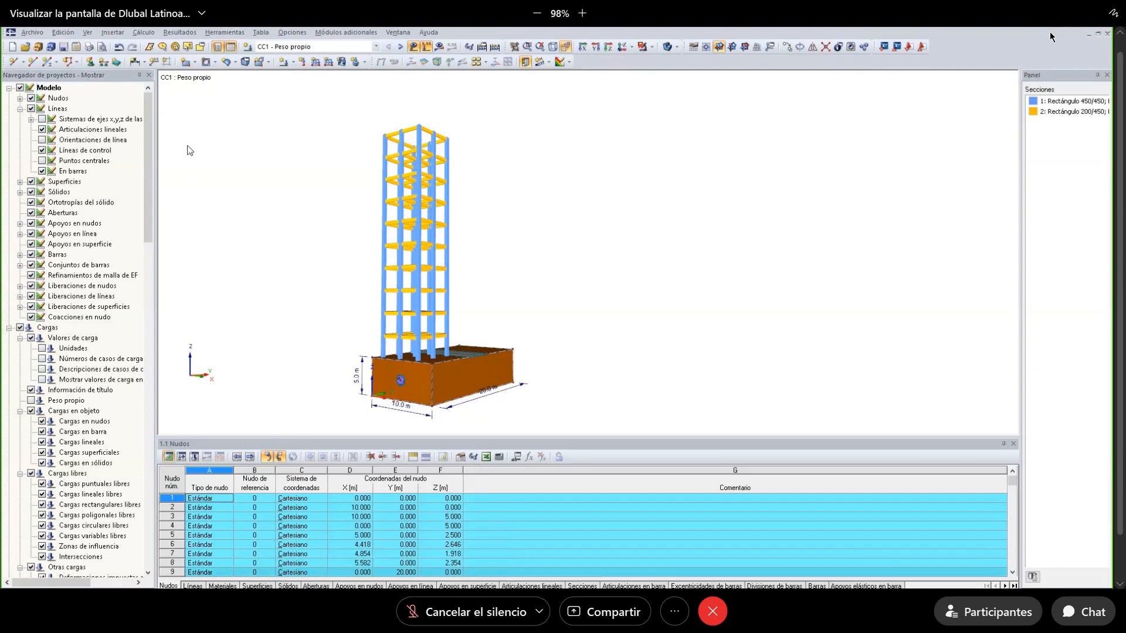
Open the block catalogue, list all files in Bloqueteca's Conexiones category, and enlarge the thumbnail area.
click(50, 47)
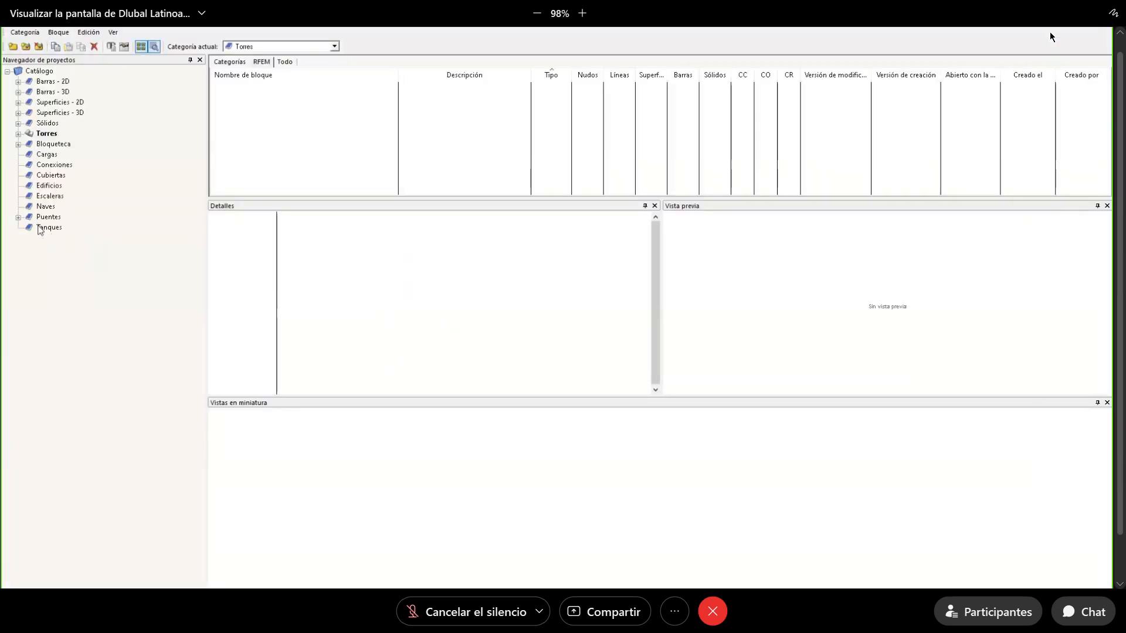
click(18, 145)
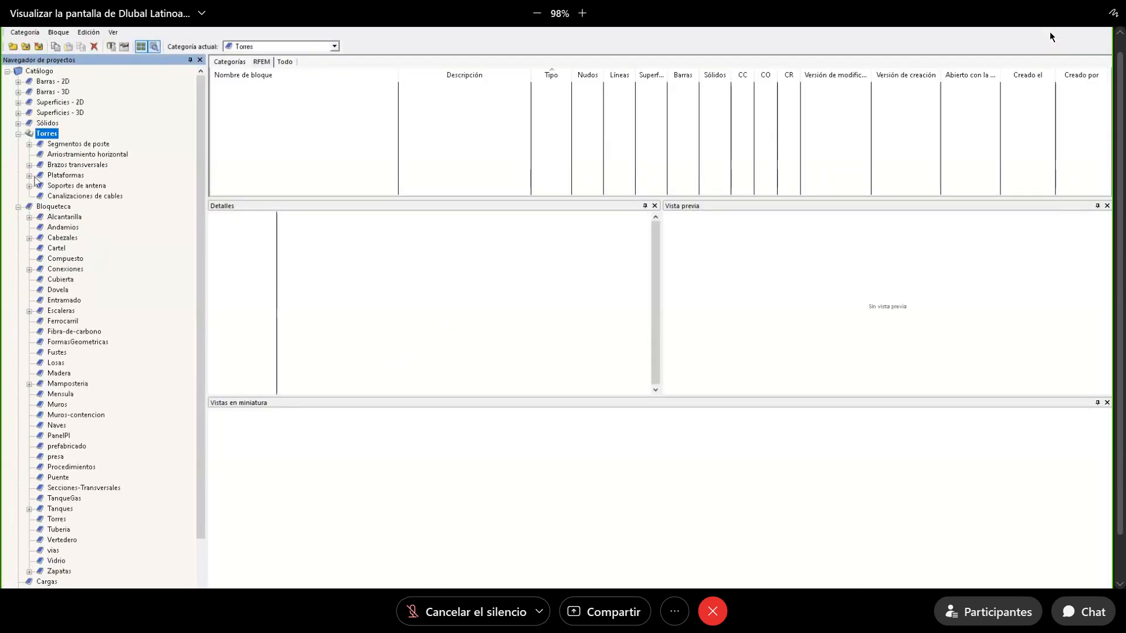
click(66, 269)
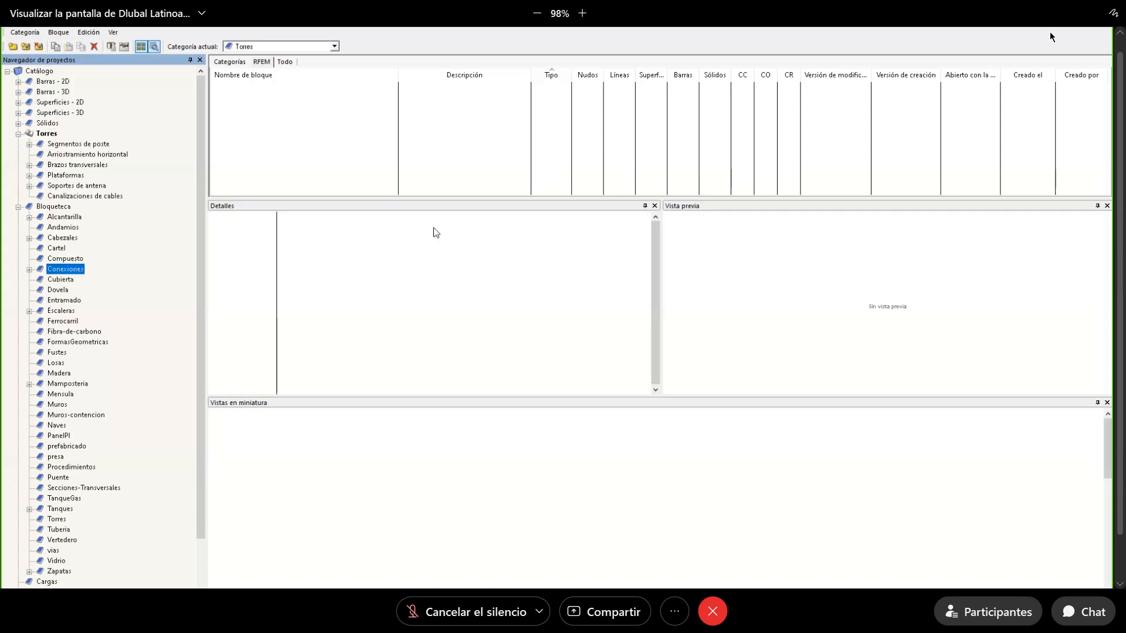
click(285, 63)
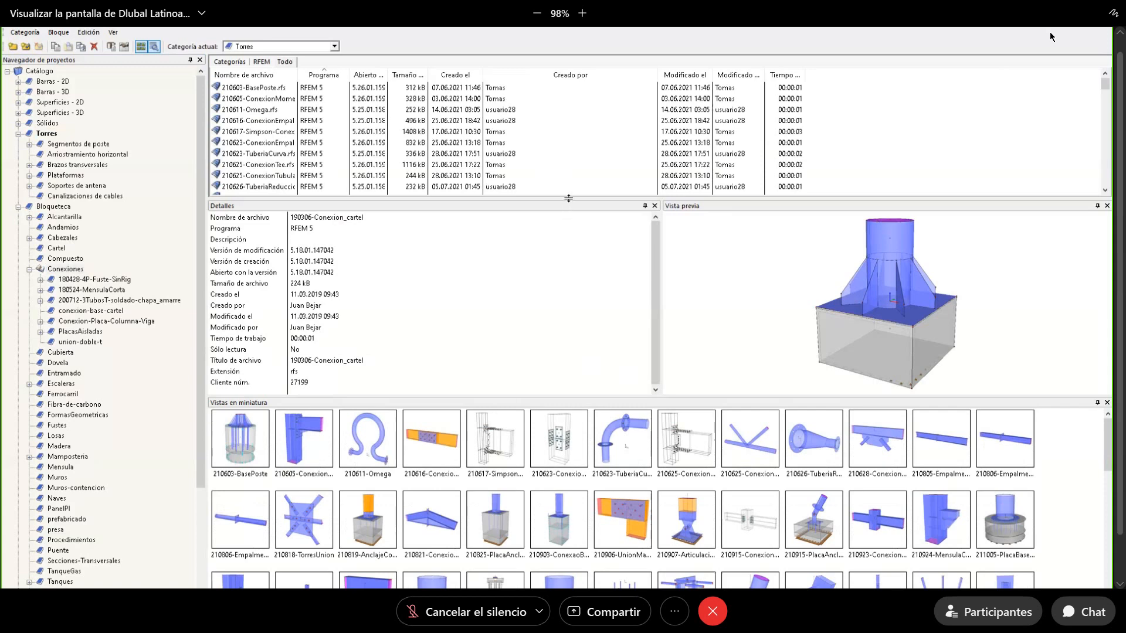
drag(568, 198, 568, 142)
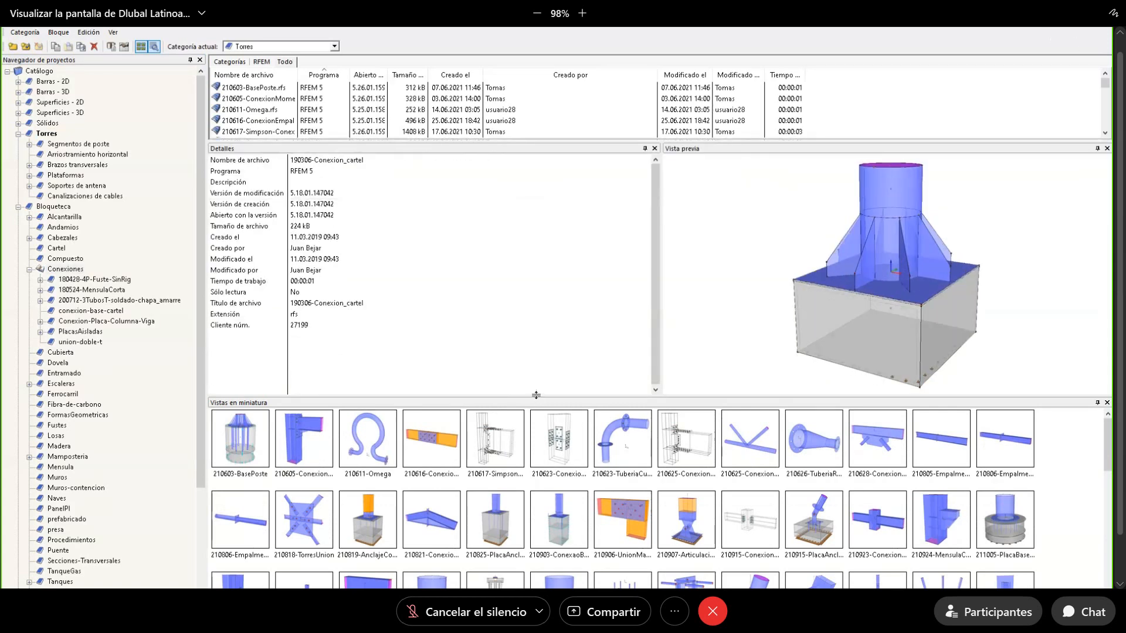
drag(538, 360, 547, 304)
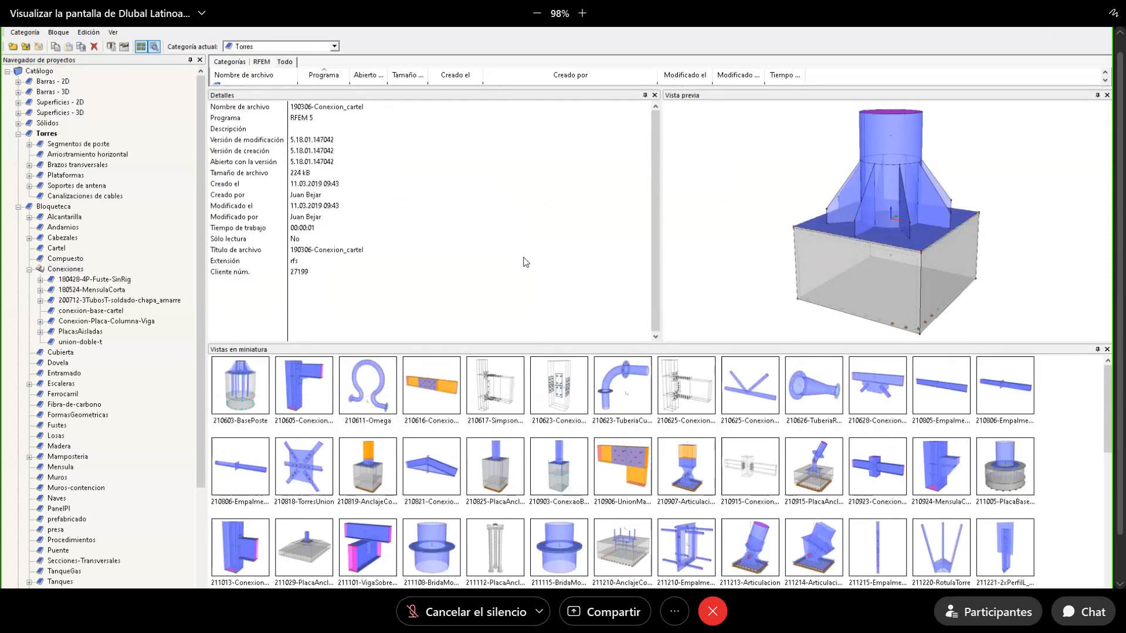
Browse the connection blocks in the Conexiones category and examine their previews and file details.
click(559, 388)
key(Right)
key(Right)
key(Right)
key(Right)
key(Right)
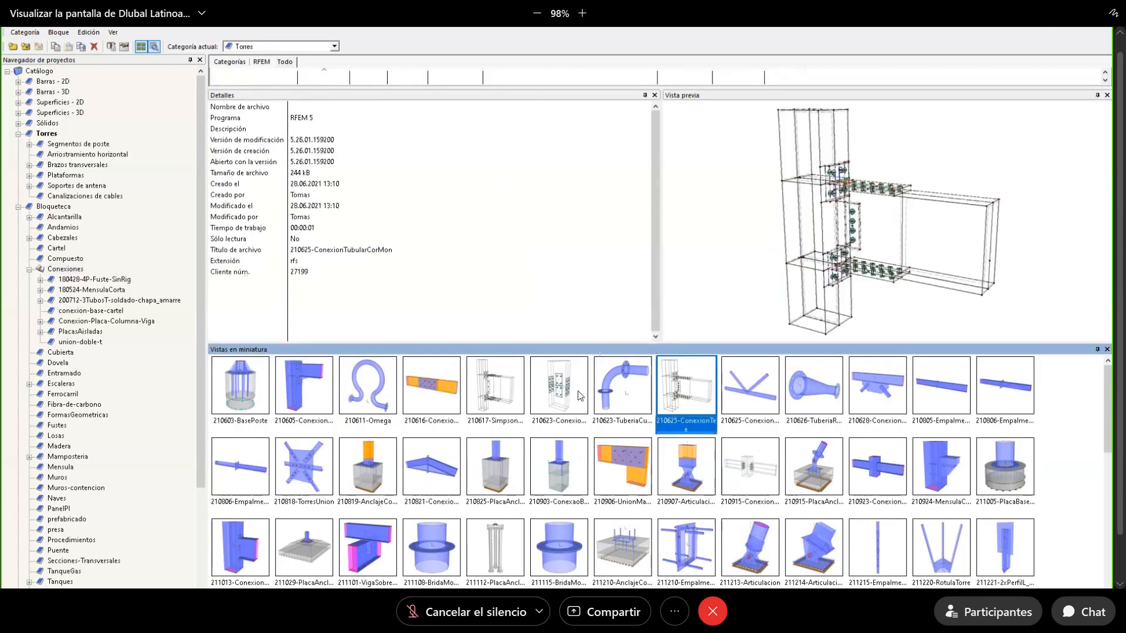
key(Down)
key(Down)
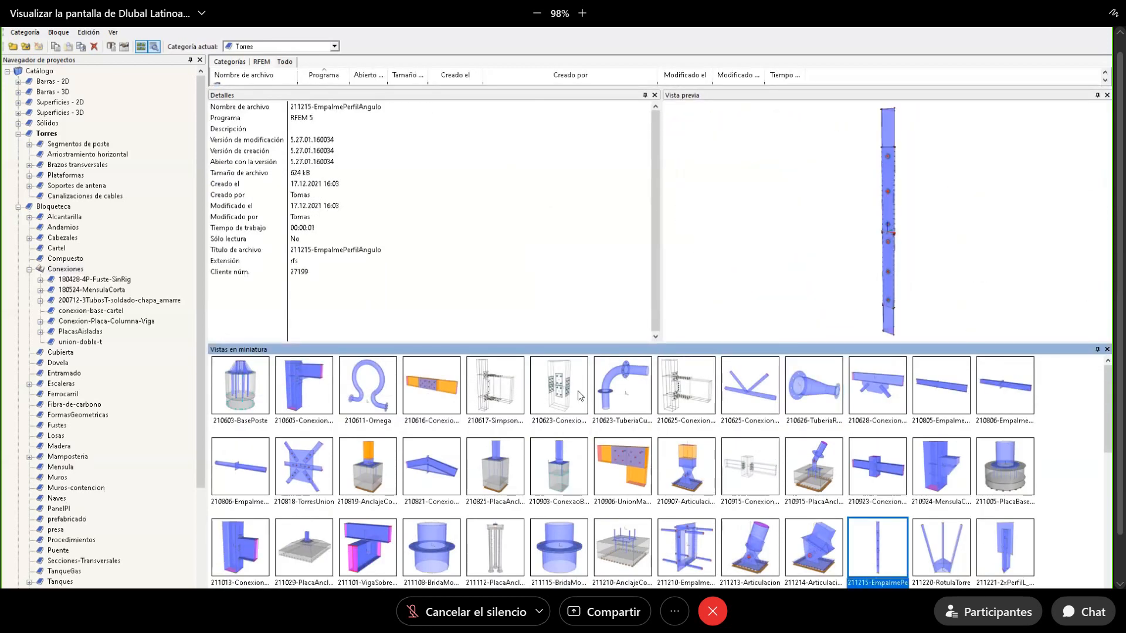
key(Left)
key(Up)
key(Up)
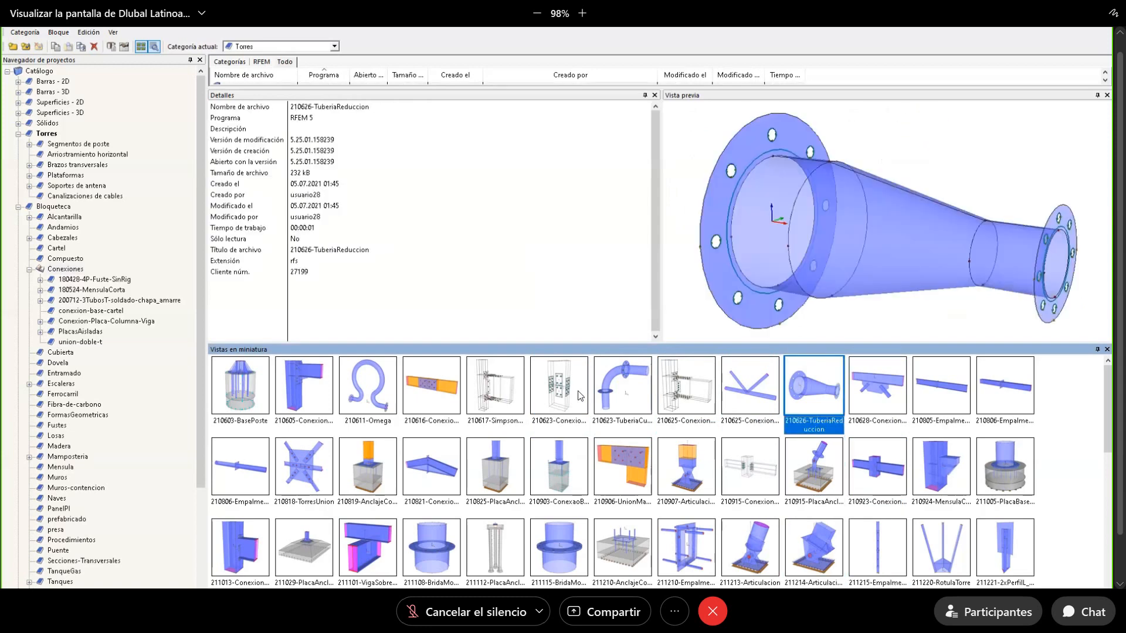
key(Down)
key(Left)
key(Left)
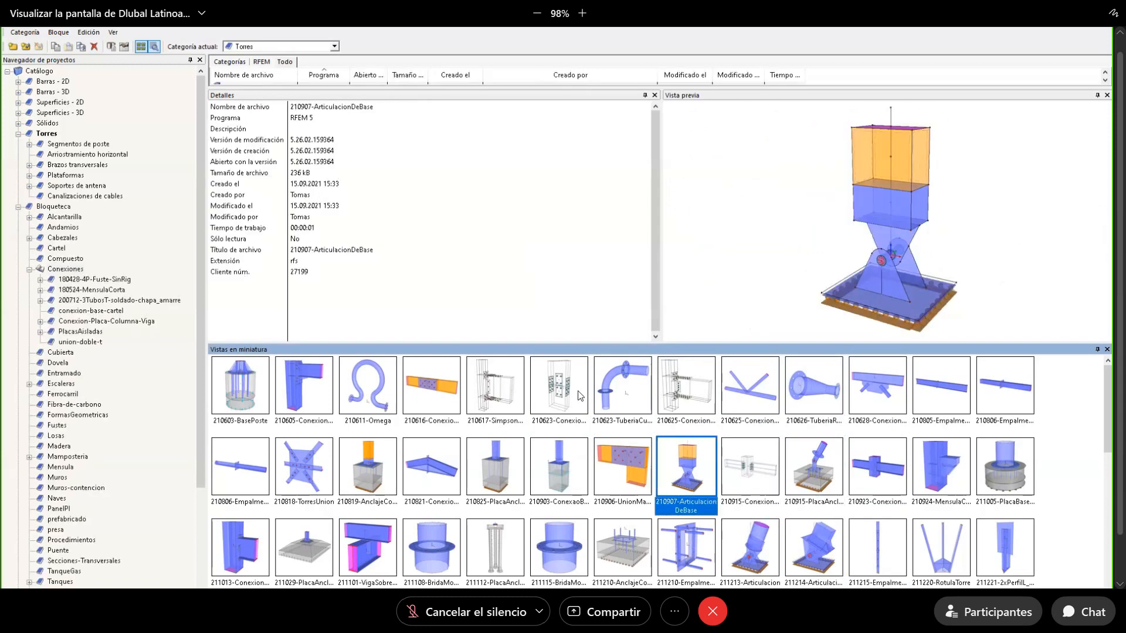
key(Down)
key(Left)
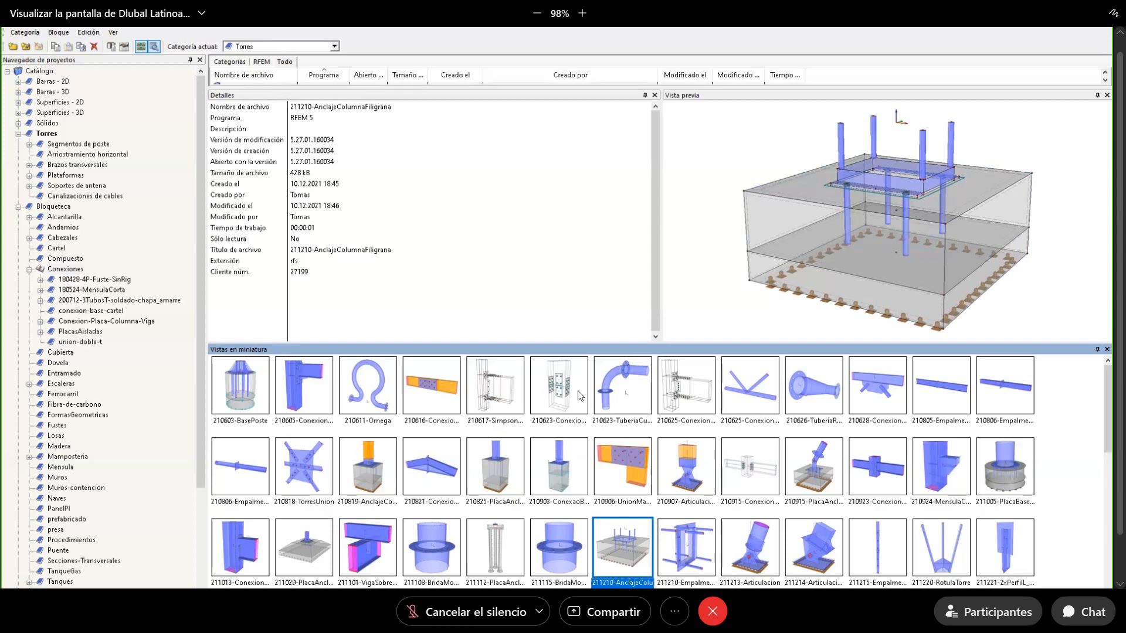
Examine the previews of further Conexiones blocks, including 211101-VigaSobreViga, 210825-PlacaAnclajeTuboRectangular and 200712-3_Tubos_sold_chapa.
key(Left)
key(Left)
key(Left)
key(Left)
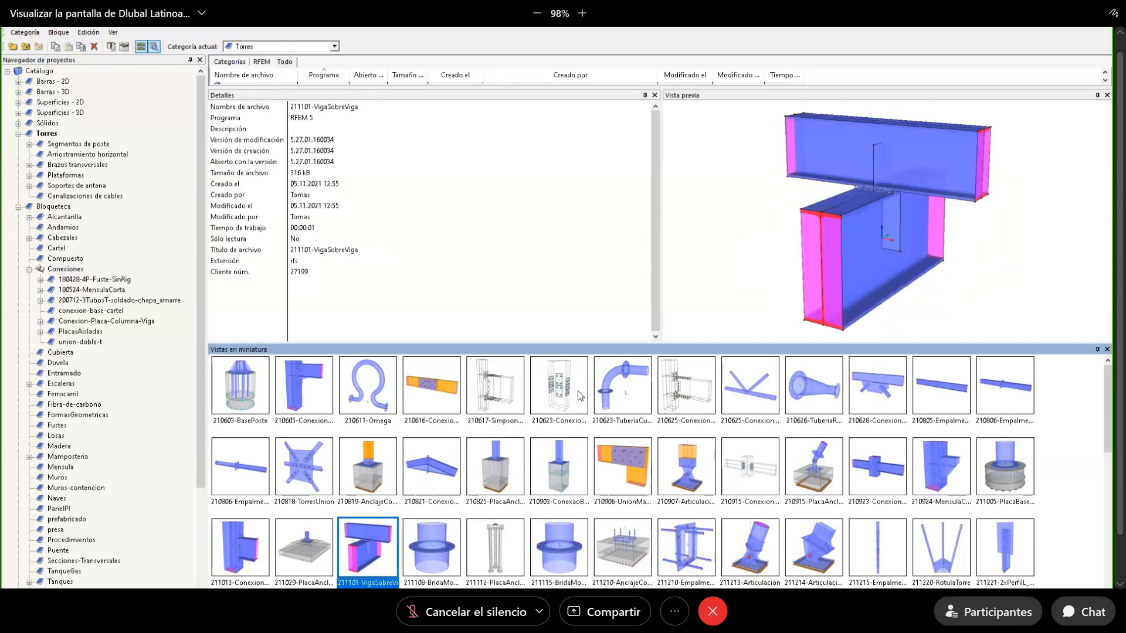
key(Up)
key(Right)
key(Right)
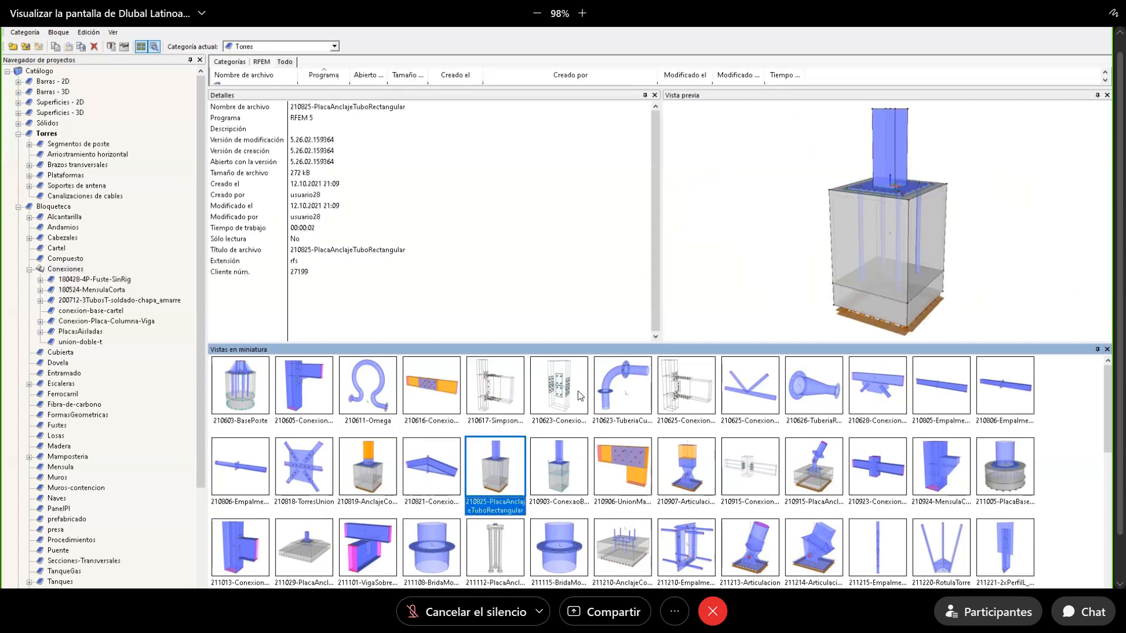
key(Down)
key(Down)
key(Down)
key(Down)
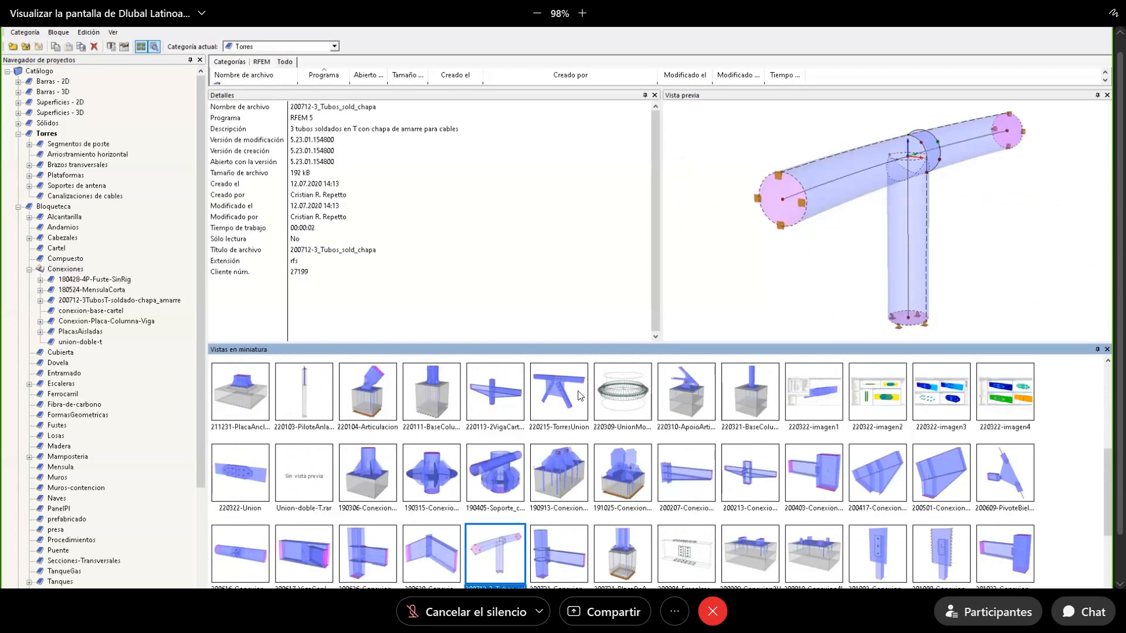
Examine the remaining Conexiones blocks, including 201023-ConexionArticulado_I_Tubo and 200609-PivoteBielaTirante, through to the end of the thumbnails.
key(Right)
key(Right)
key(Right)
key(Right)
key(Right)
key(Right)
key(Right)
key(Right)
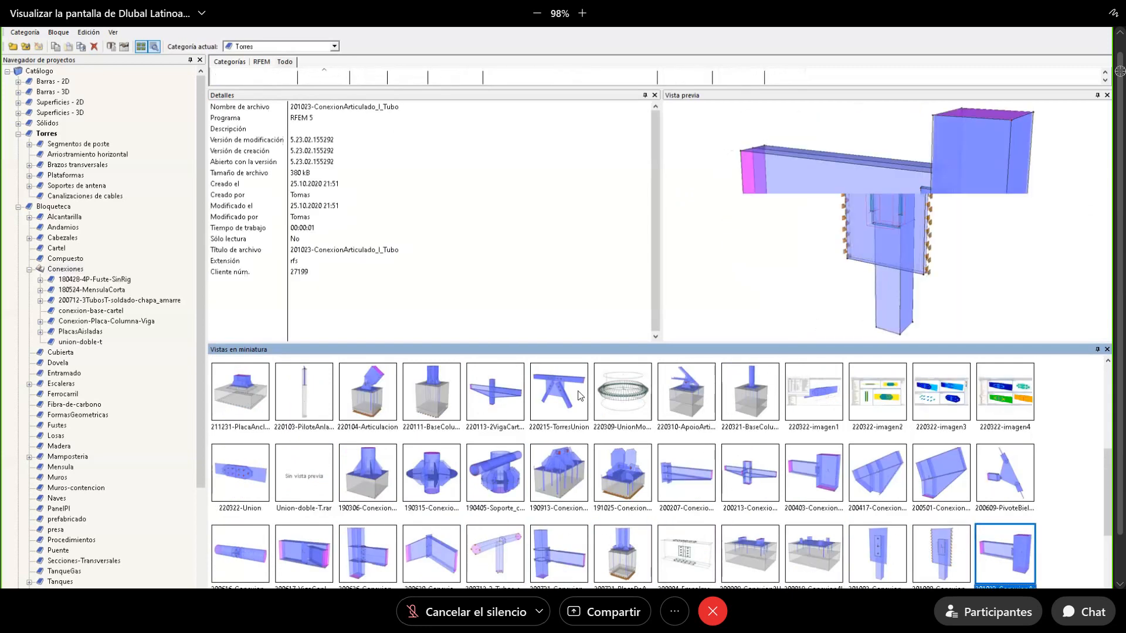
key(Up)
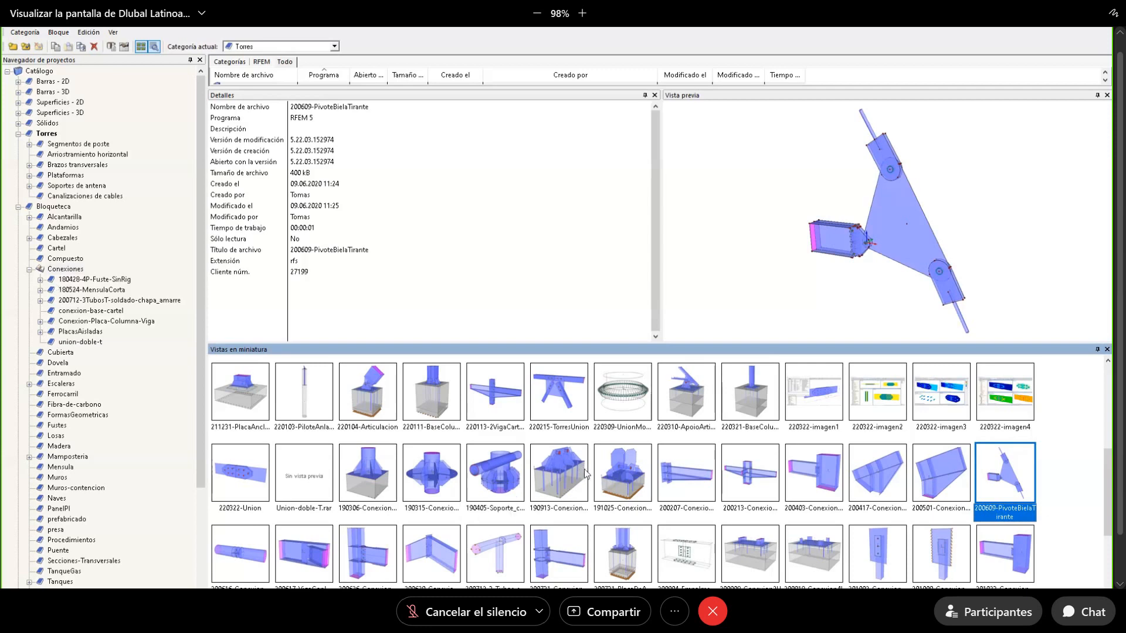
scroll(584, 474, down, 3)
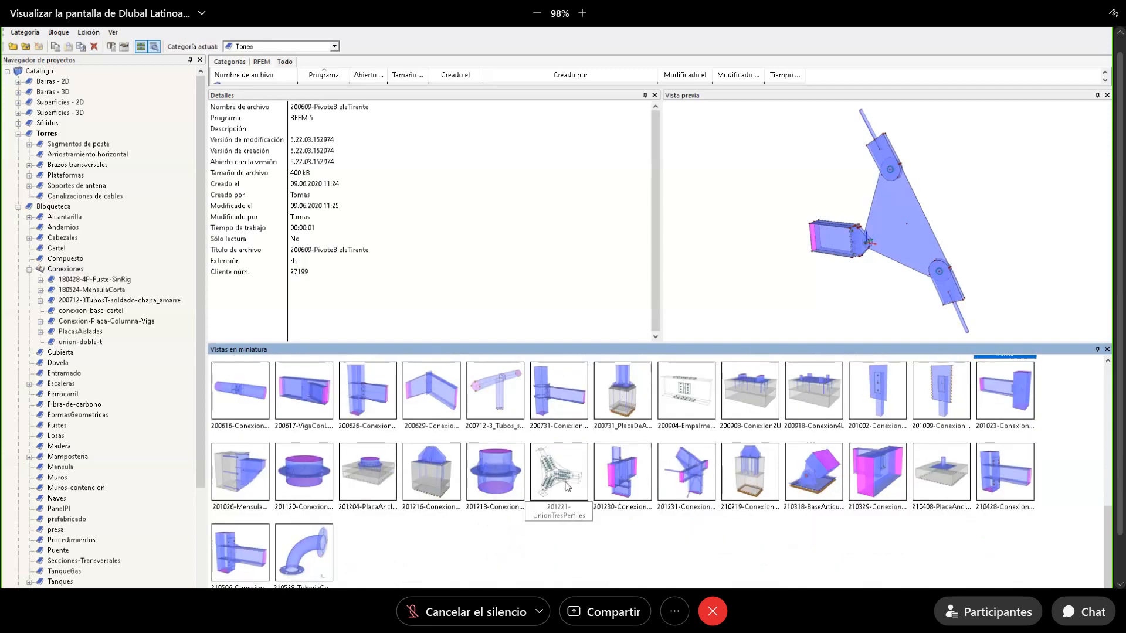
Open Bloqueteca's Mampostería category and examine the masonry wall previews, including 210723-Muro2NivelLlenoVacioNTC and 210729-MuroEsquinaPuertaVentana.
double_click(67, 457)
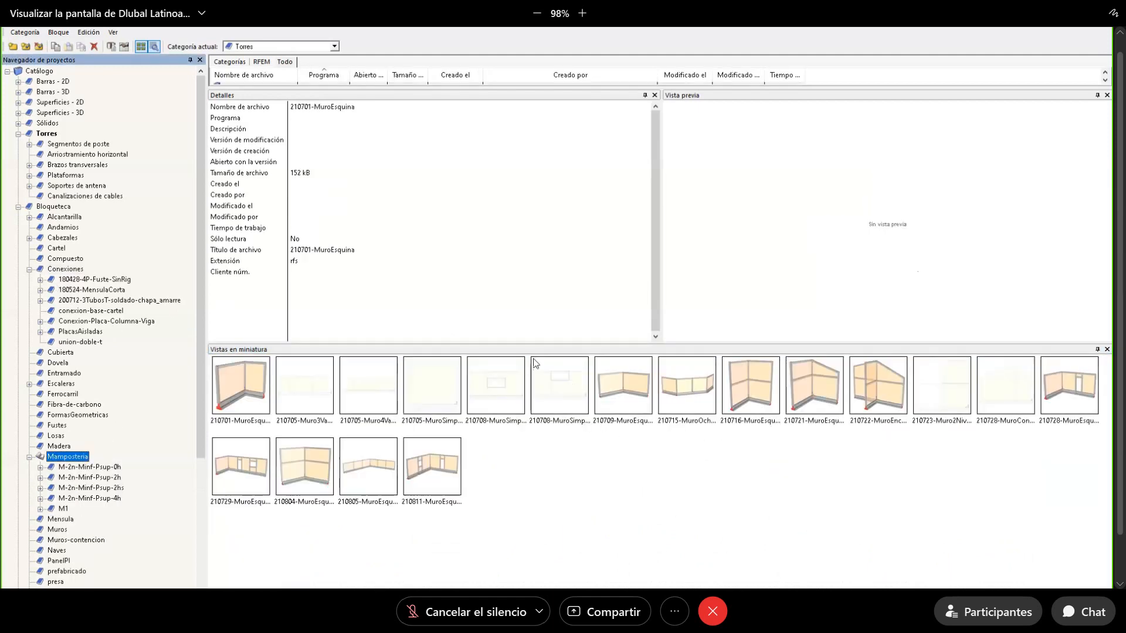
click(631, 379)
key(Right)
key(Right)
key(Right)
key(Right)
key(Right)
key(Right)
key(Right)
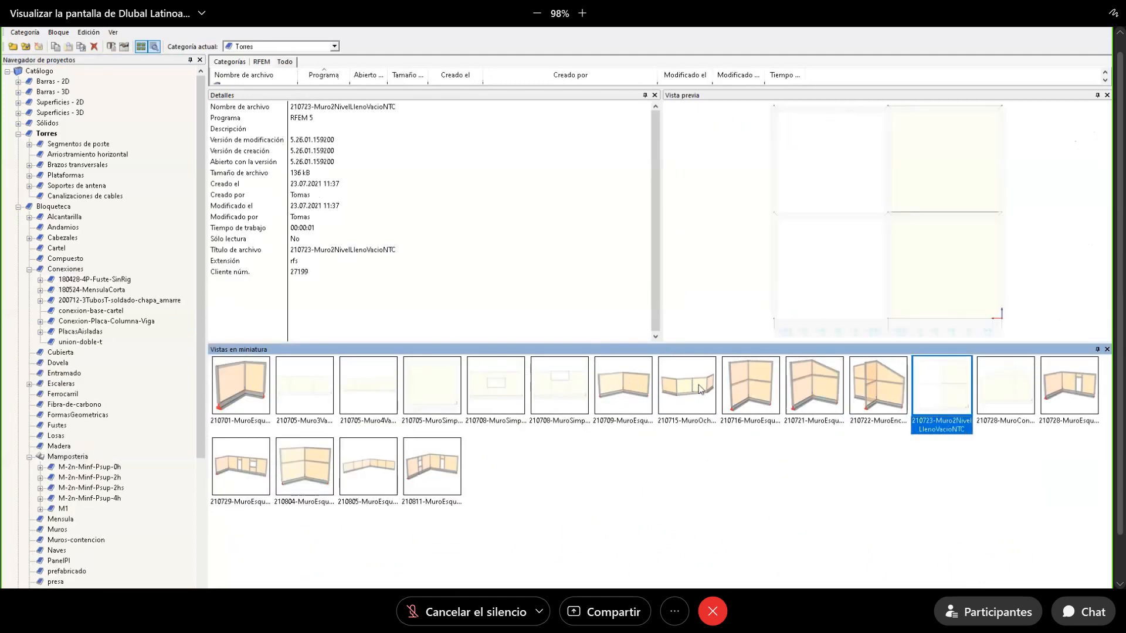
key(Left)
key(Left)
key(Left)
key(Left)
key(Left)
key(Left)
key(Left)
key(Left)
key(Left)
key(Left)
key(Left)
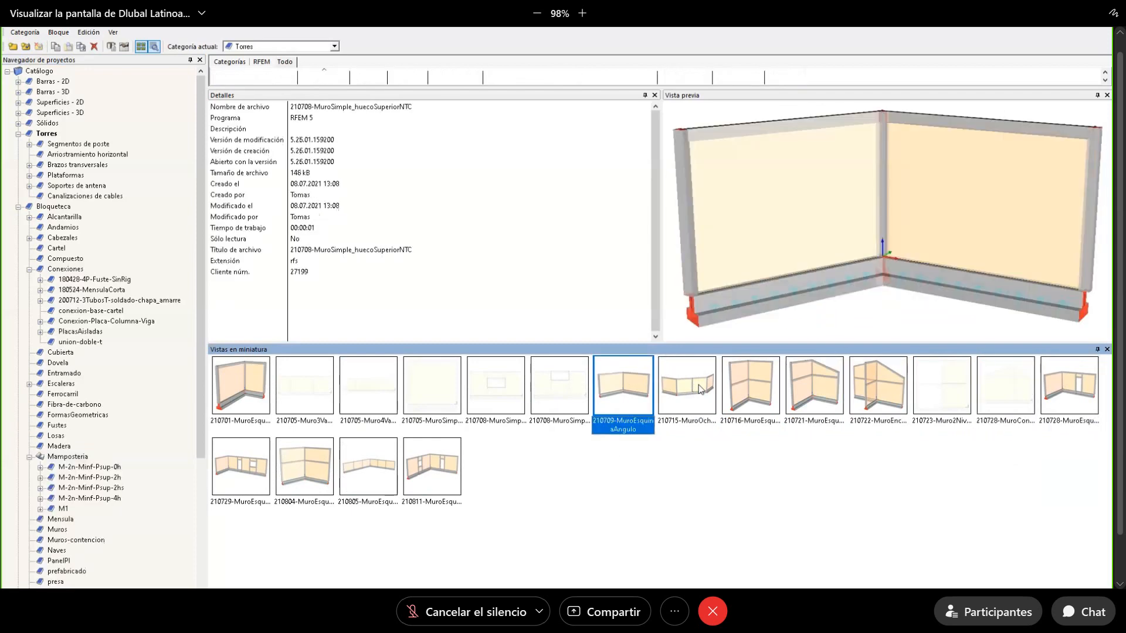
key(Down)
key(Left)
key(Left)
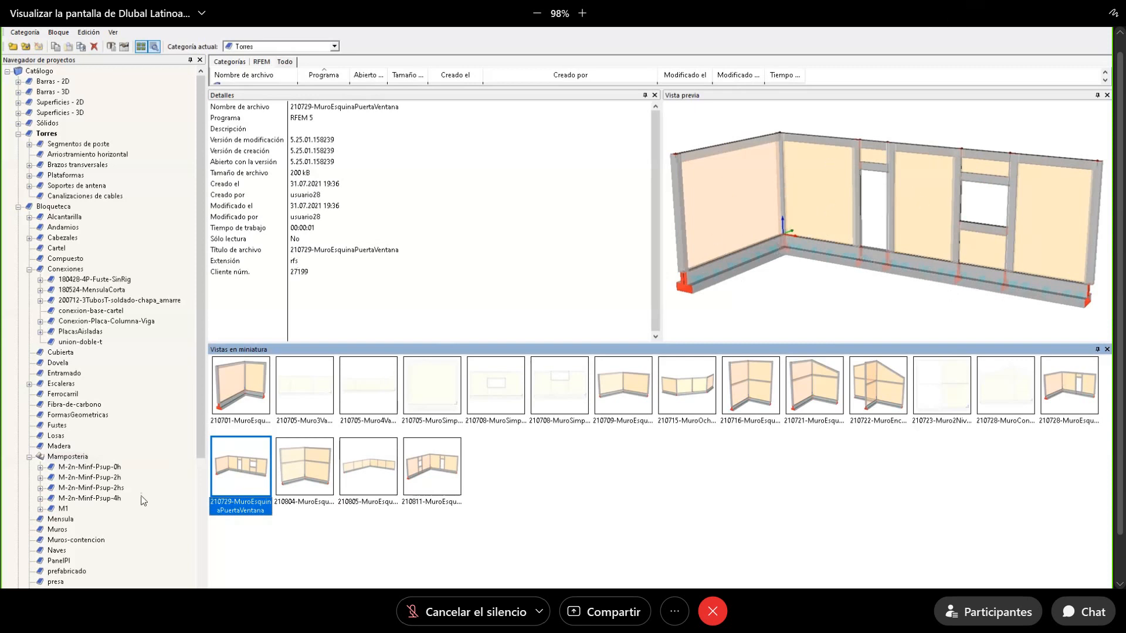
Open the Losas category and examine the slab block previews, from 190510-LosaVigueta to 220314-Losacero, ending on 210909-SeccionCompuestaParcial.
click(64, 395)
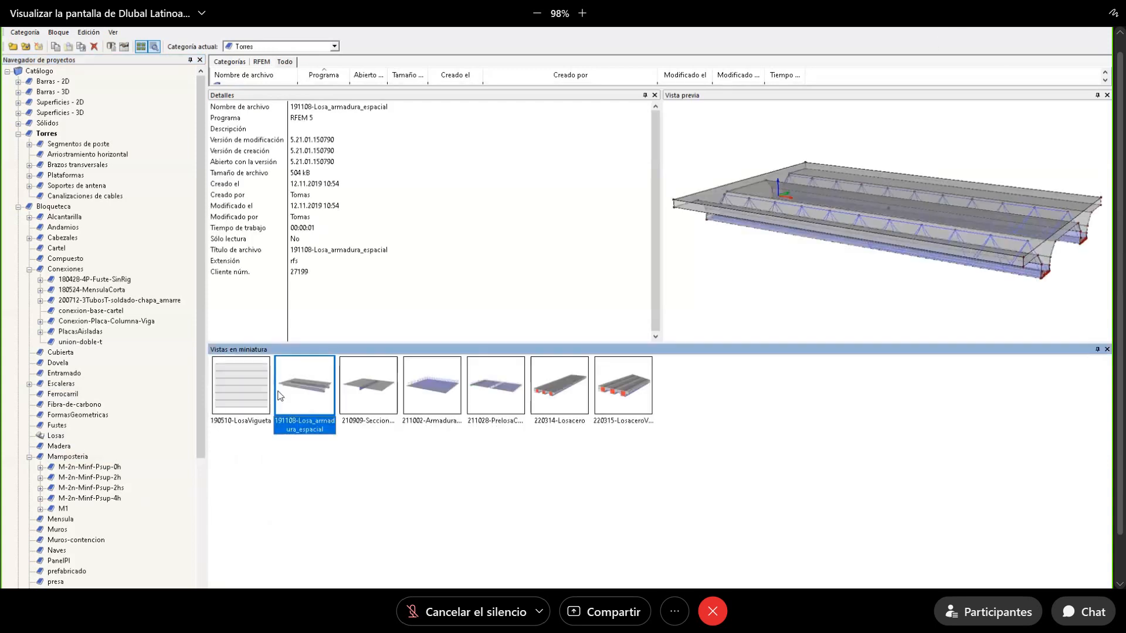
click(278, 396)
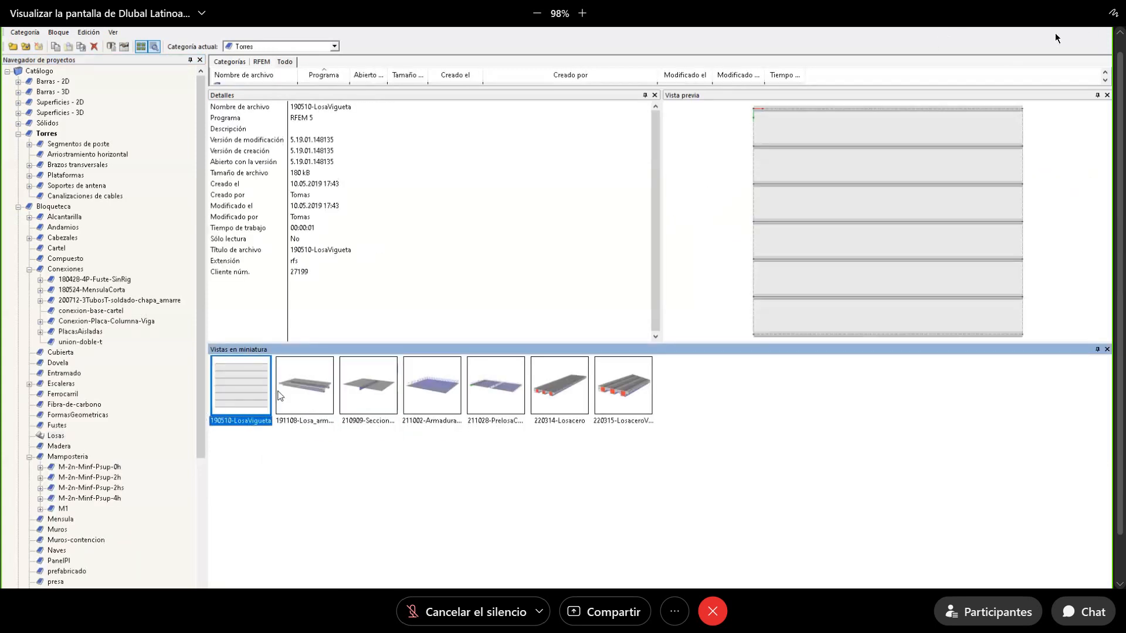
key(Right)
key(Right)
key(Right)
key(Right)
key(Right)
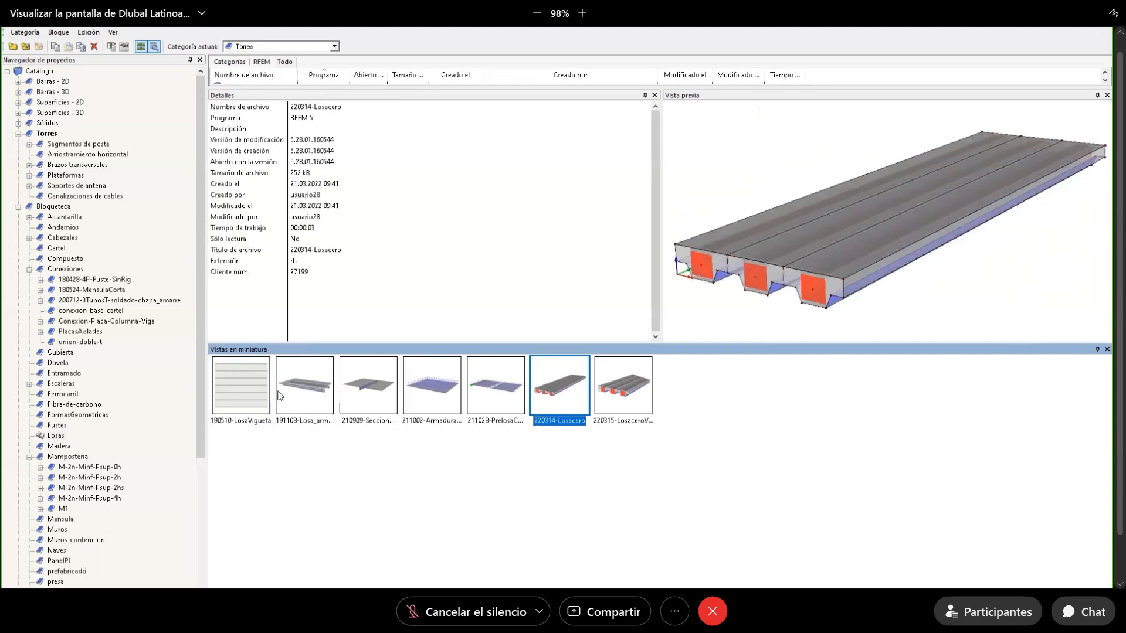
key(Left)
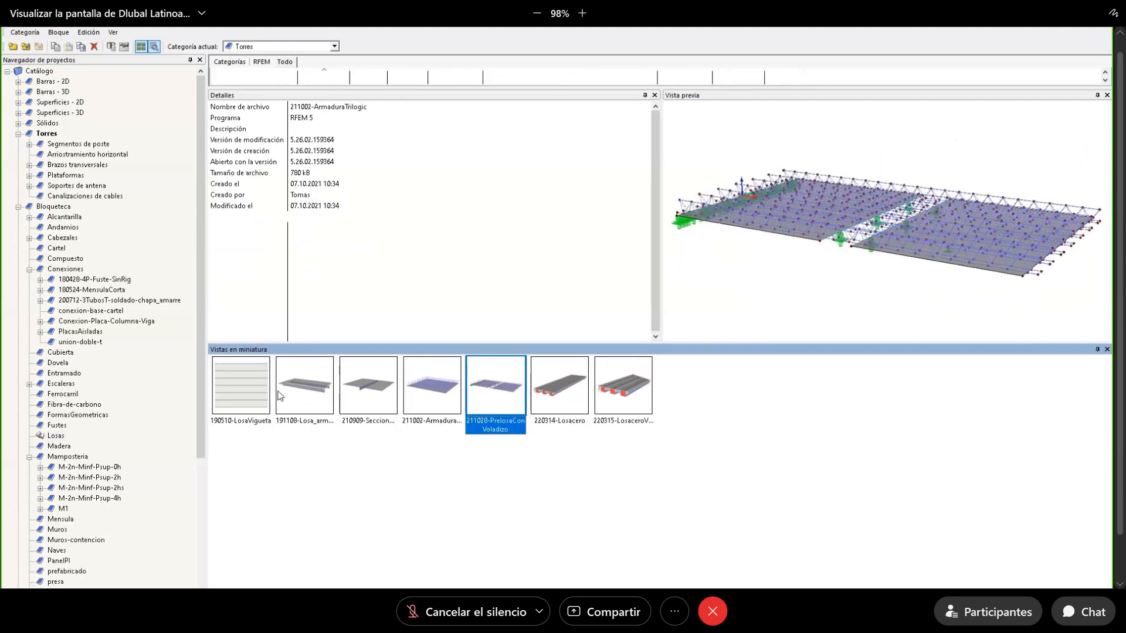
key(Left)
key(Right)
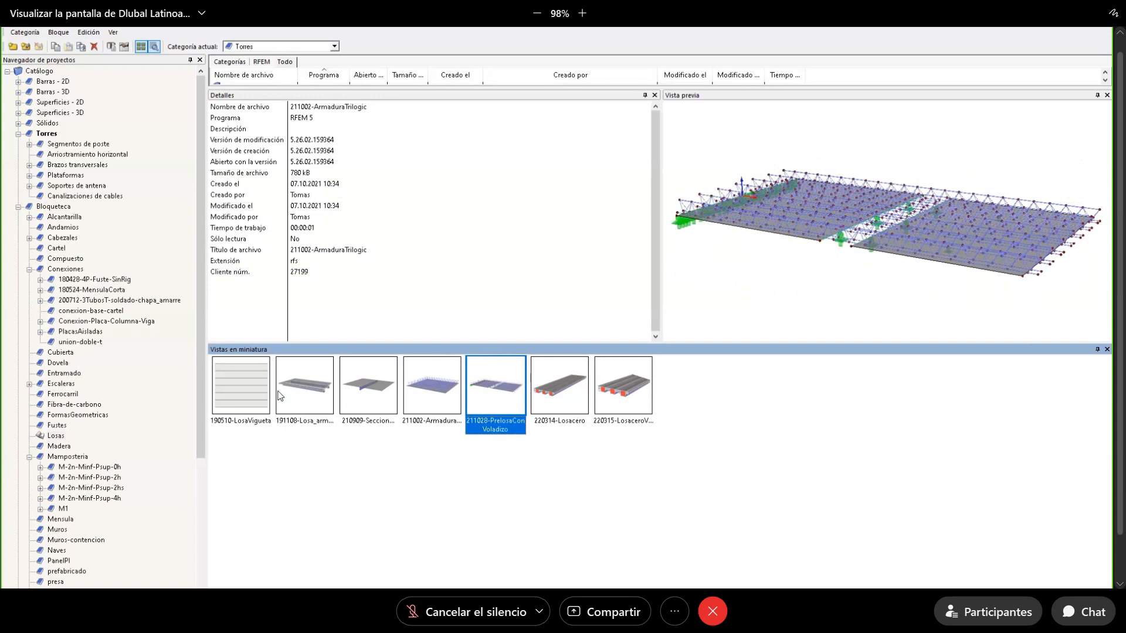
key(Left)
key(Left)
Open Bloqueteca's Torres category and view the tower block previews, including 210810-TorreTramo.
scroll(91, 469, down, 5)
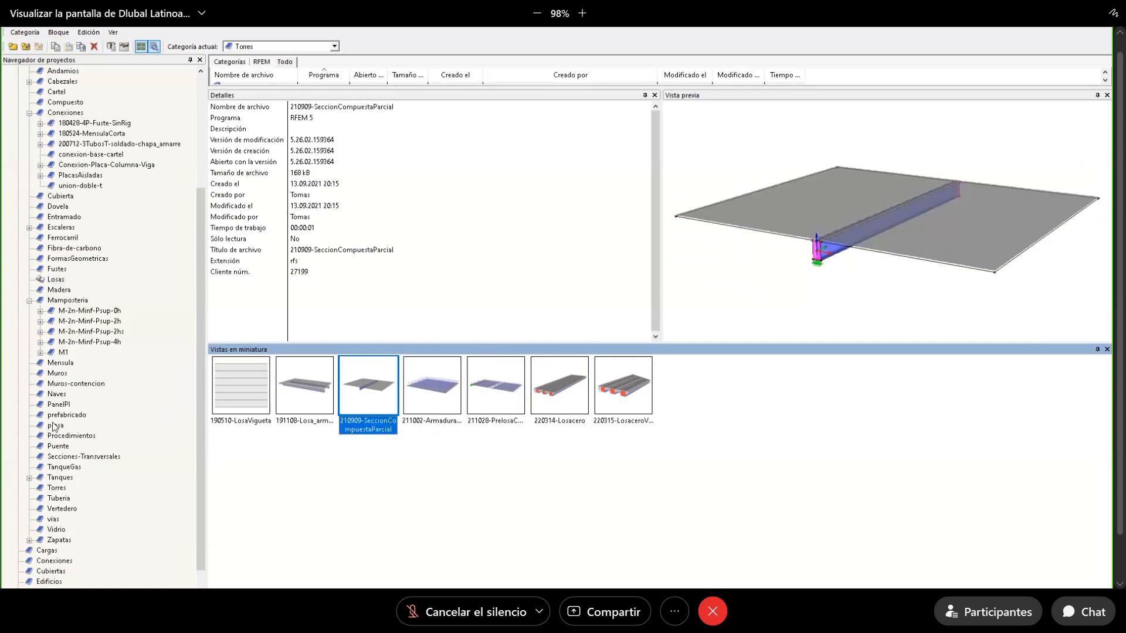
click(57, 490)
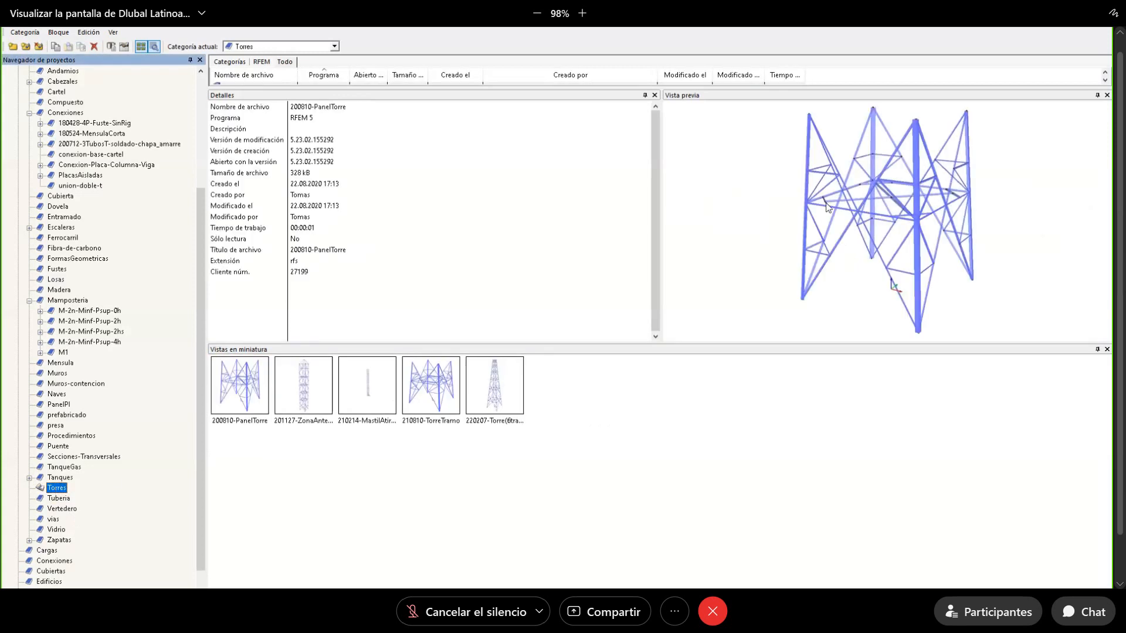
click(494, 387)
click(442, 392)
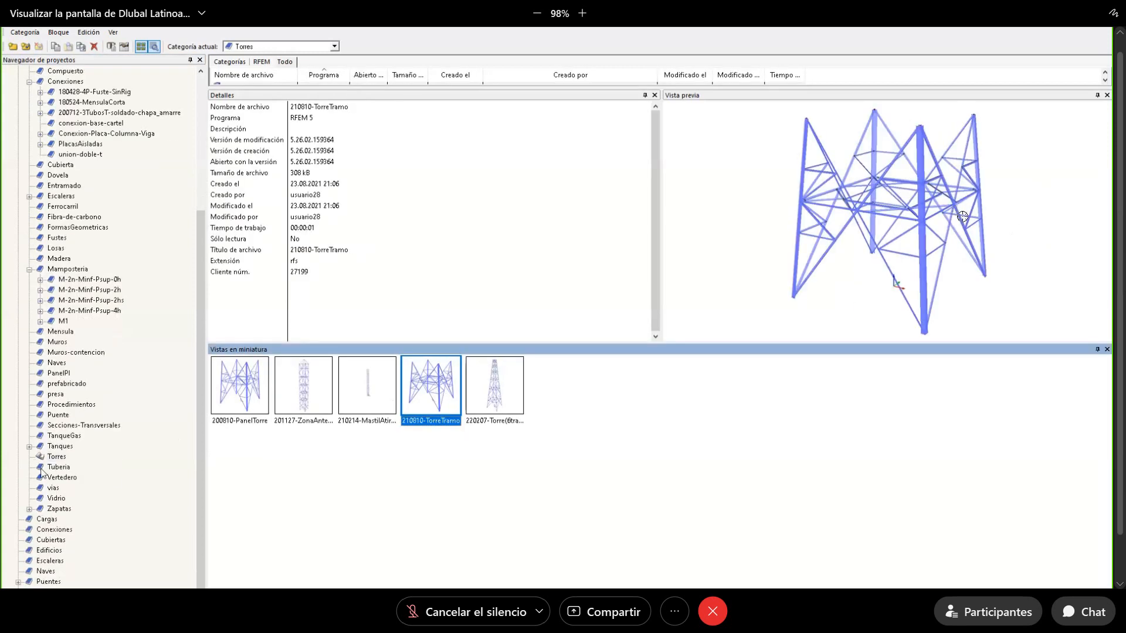
Expand the Tanques category and view the steel tank block 170918-TQ-ACERO-VIENTO-CIRSOC102-05.
scroll(52, 469, down, 1)
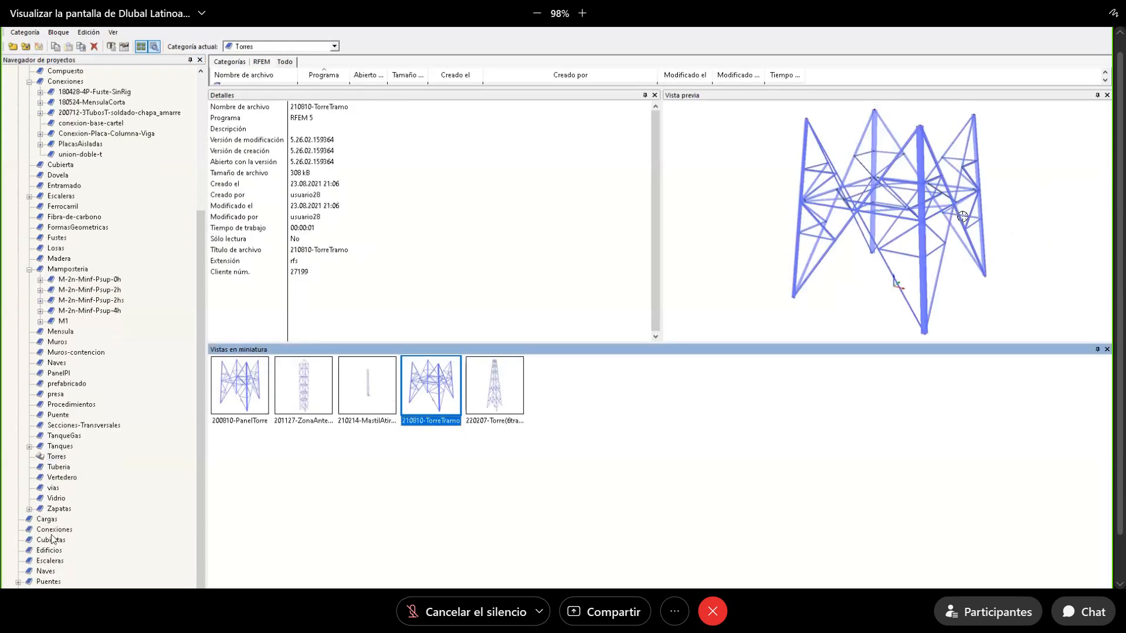
double_click(60, 446)
double_click(249, 392)
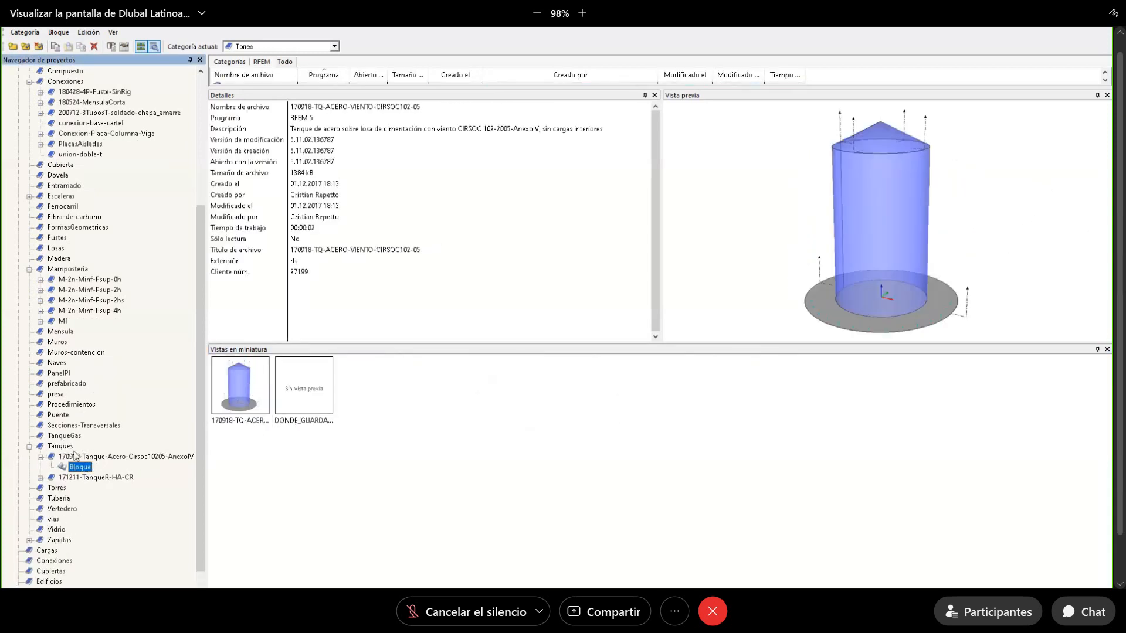
click(59, 448)
Open the Puente category and examine the pier and ramp block previews up to 210928-RampaDobleL.
click(60, 416)
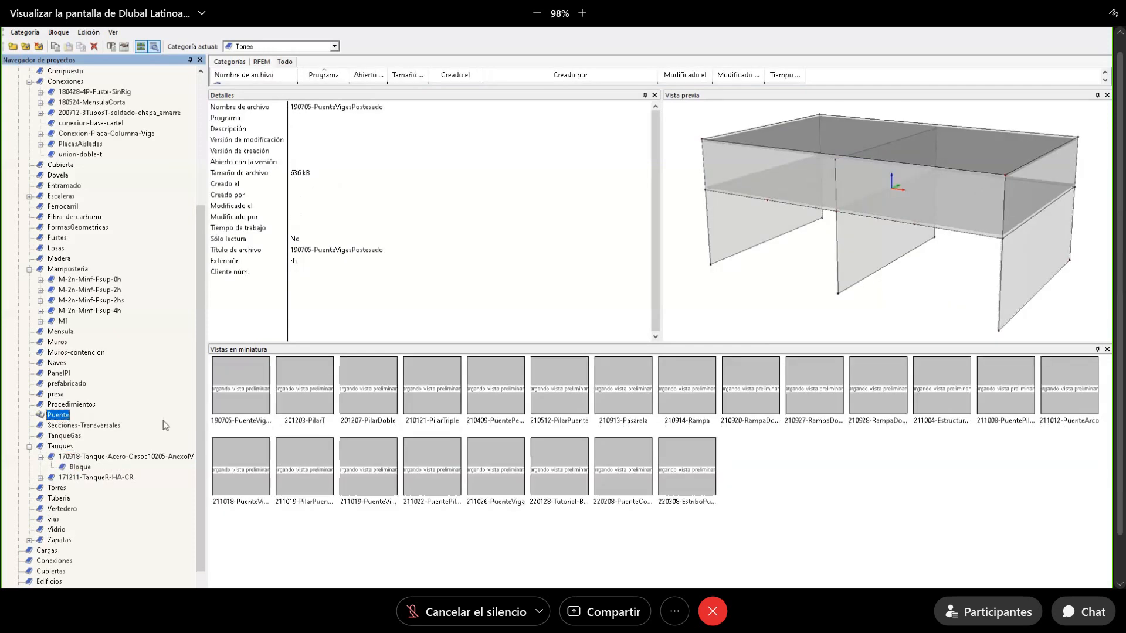
click(246, 397)
key(Right)
key(Right)
key(Right)
key(Right)
key(Right)
key(Right)
key(Right)
key(Right)
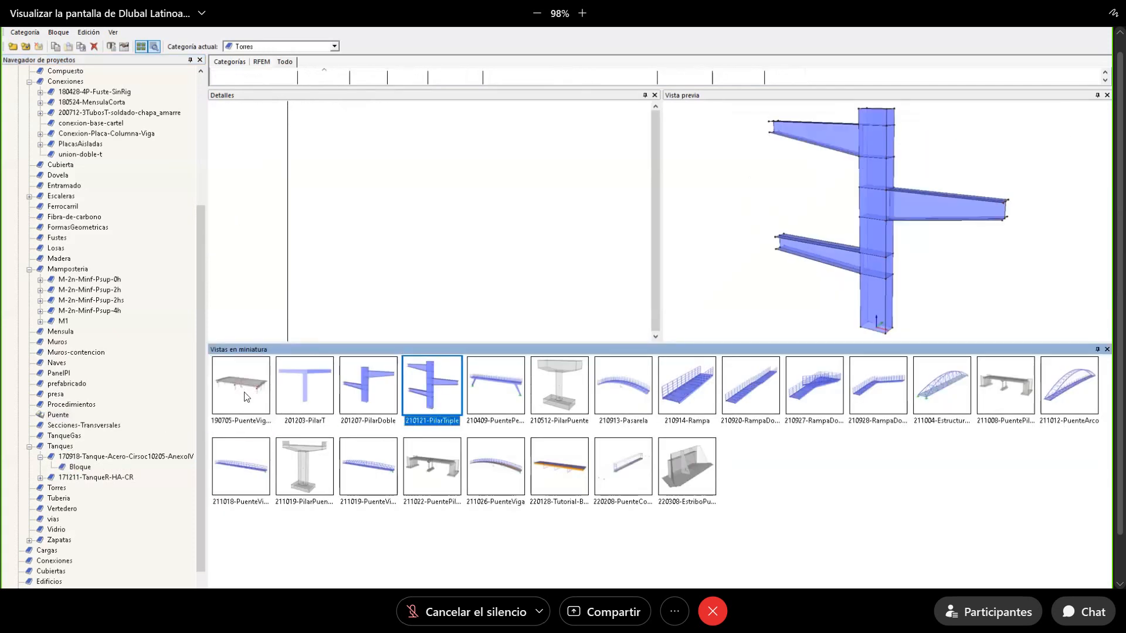
key(Right)
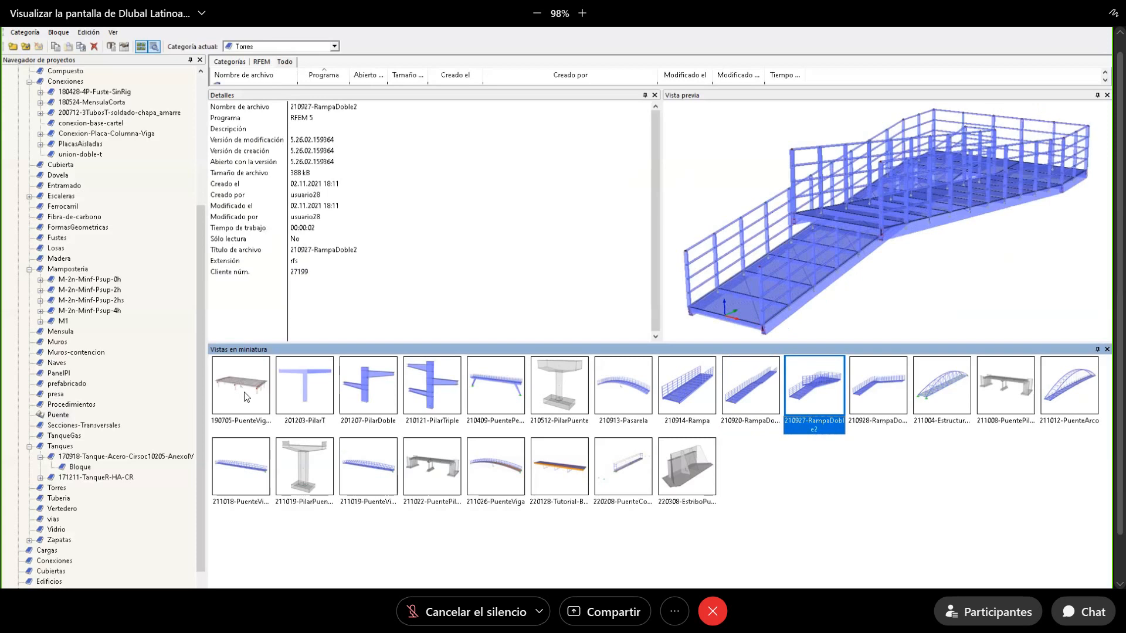
key(Right)
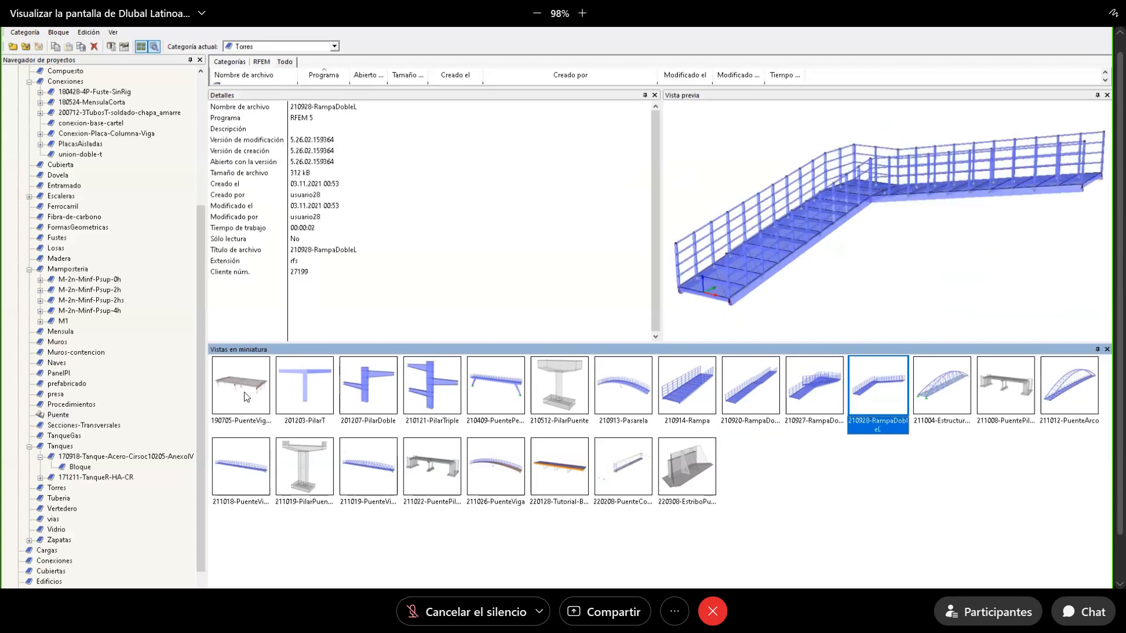
Examine the Puente blocks 220208-PuenteColgante, 211026-PuenteViga, 211022-PuentePilas_y_estribos, 211019-PilarPuenteRectangular and 201207-PilarDoble.
key(Down)
key(Left)
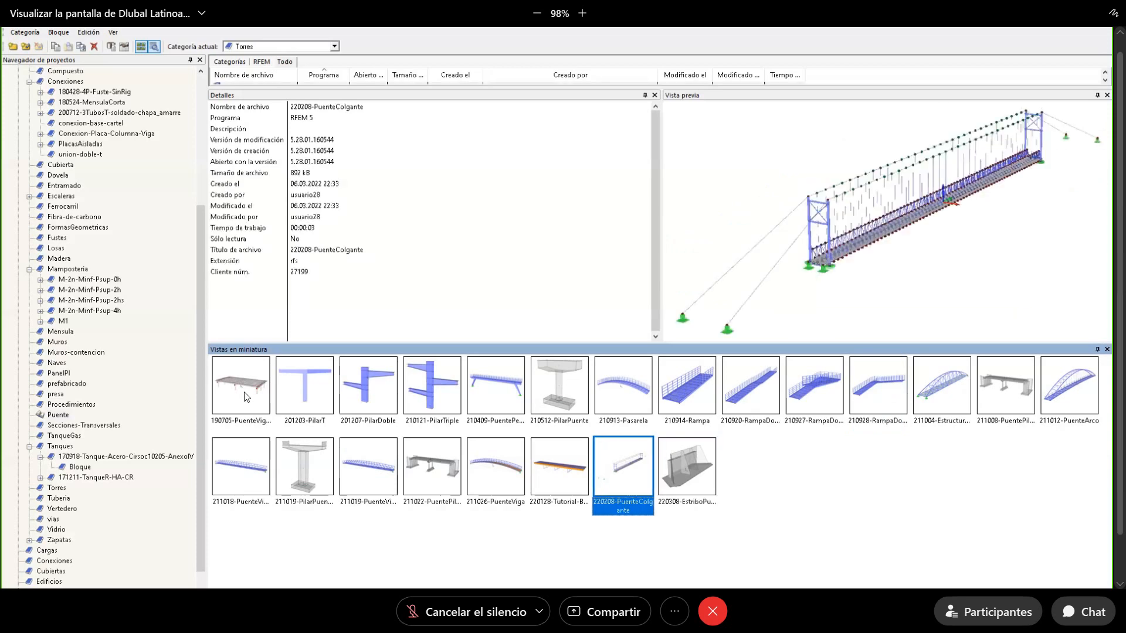
key(Left)
key(Left)
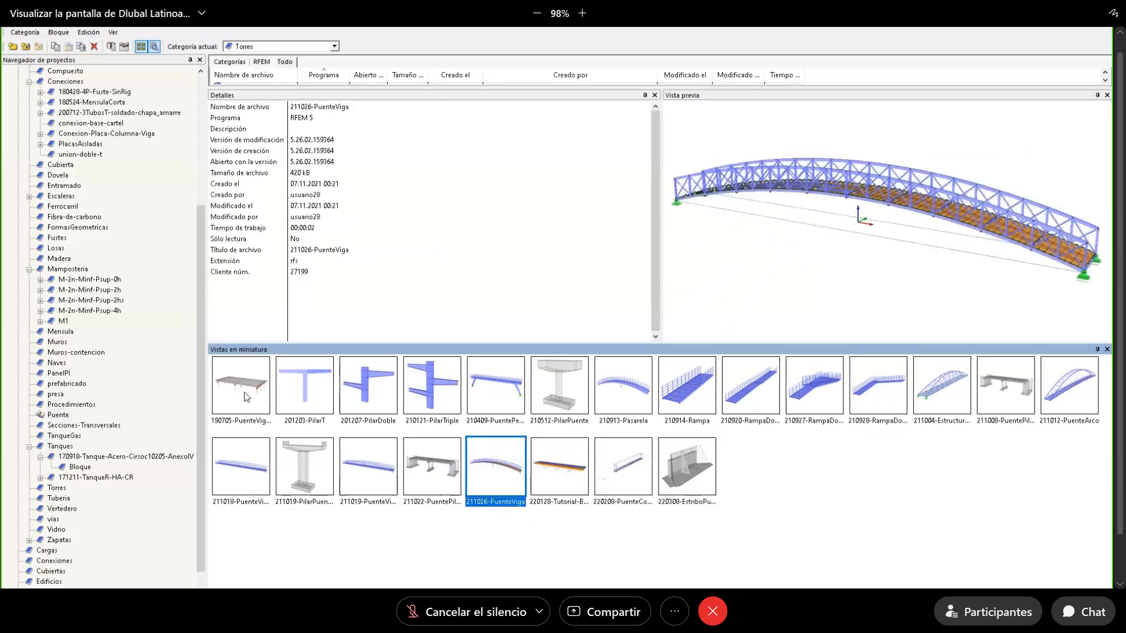
key(Left)
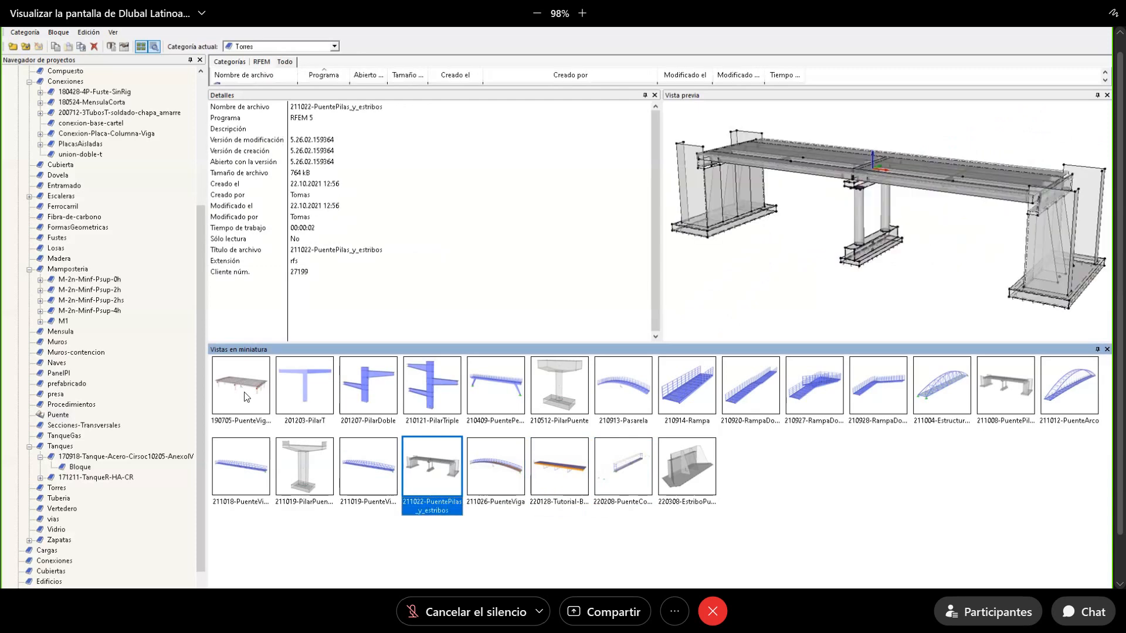
key(Left)
key(Left)
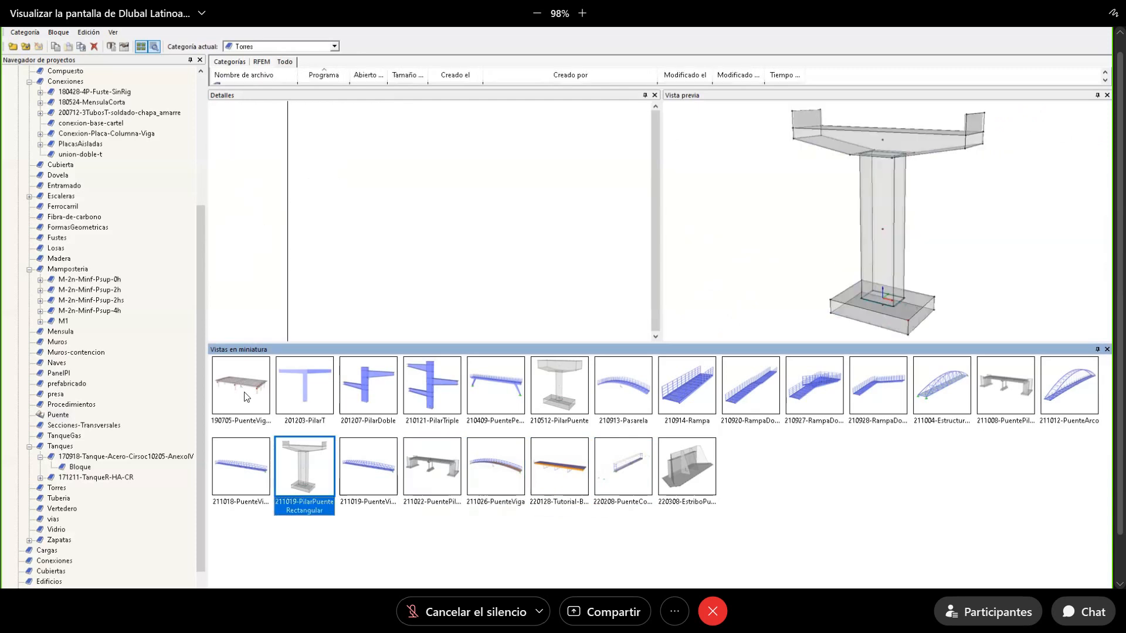
key(Up)
key(Right)
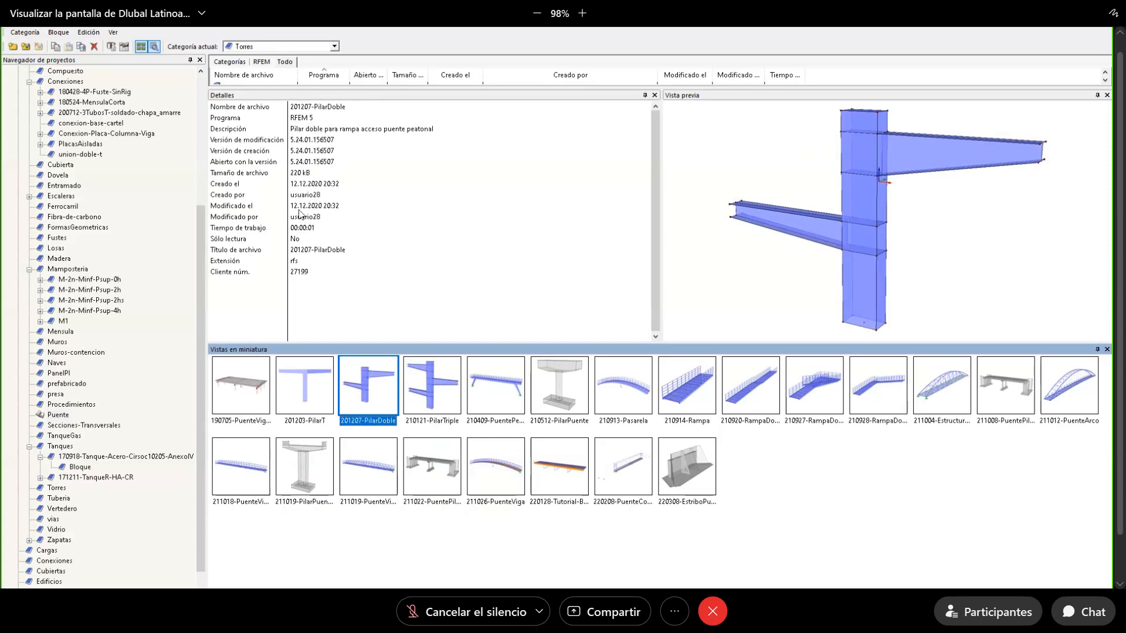
Open the Escaleras category and examine the stair block previews from 190306-Escalera to 220418-EscadaMarinheiroComSaidaLateral.
click(60, 198)
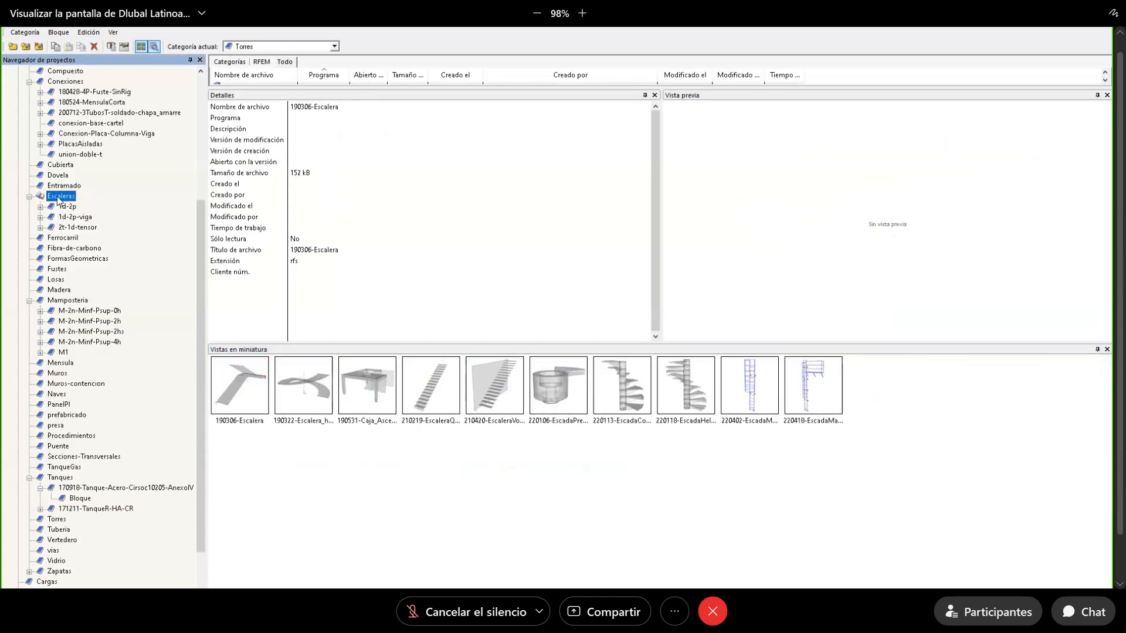
click(253, 392)
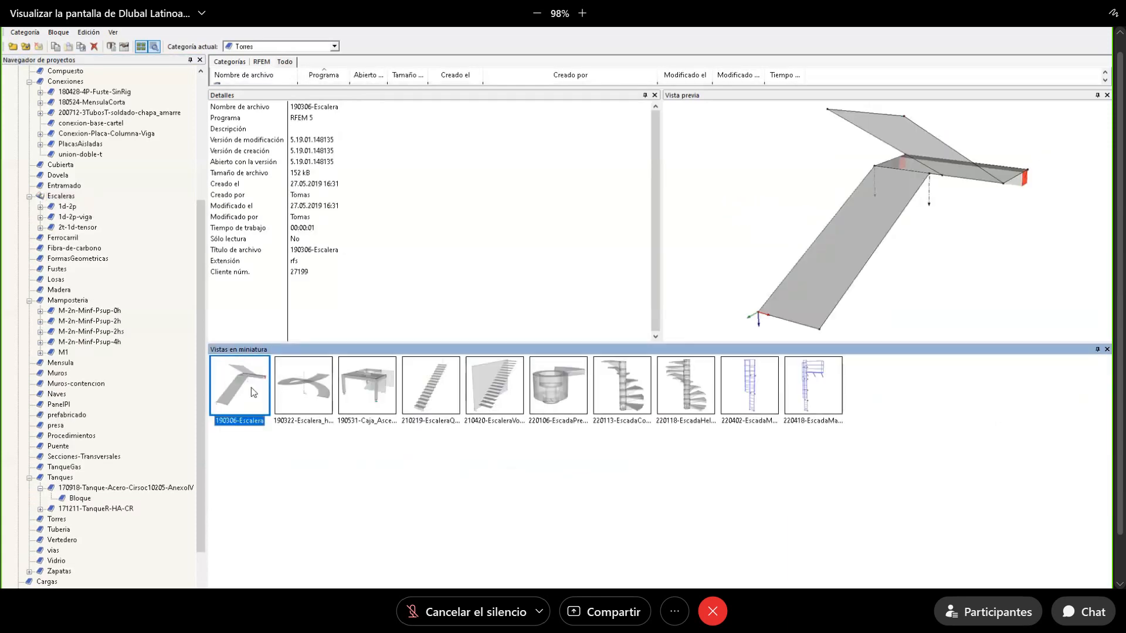
key(Right)
key(Right)
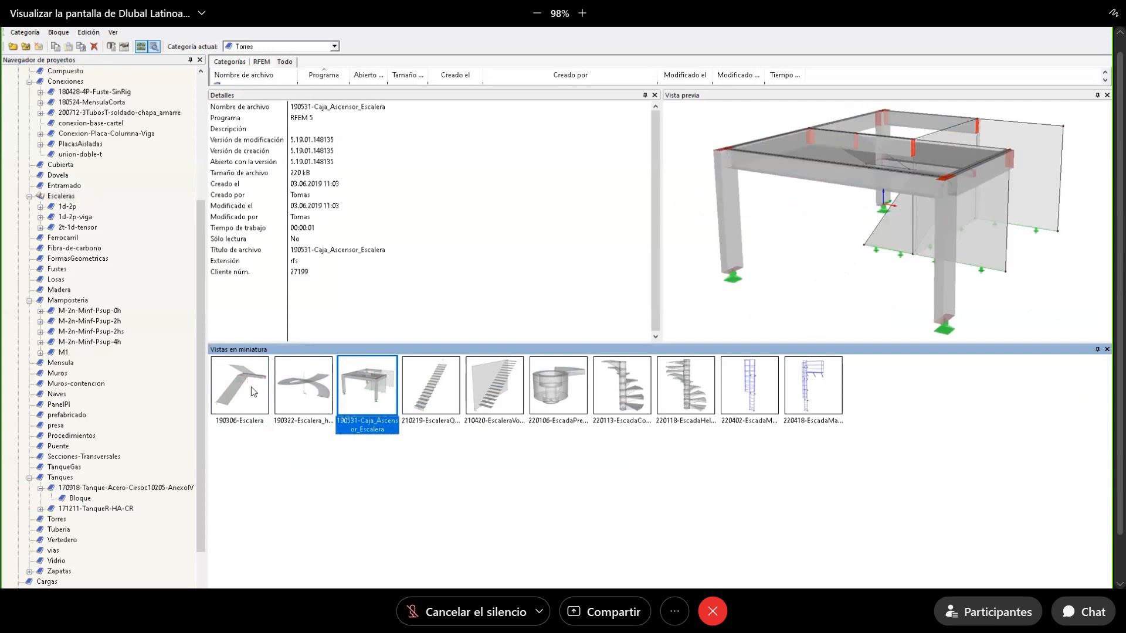
key(Right)
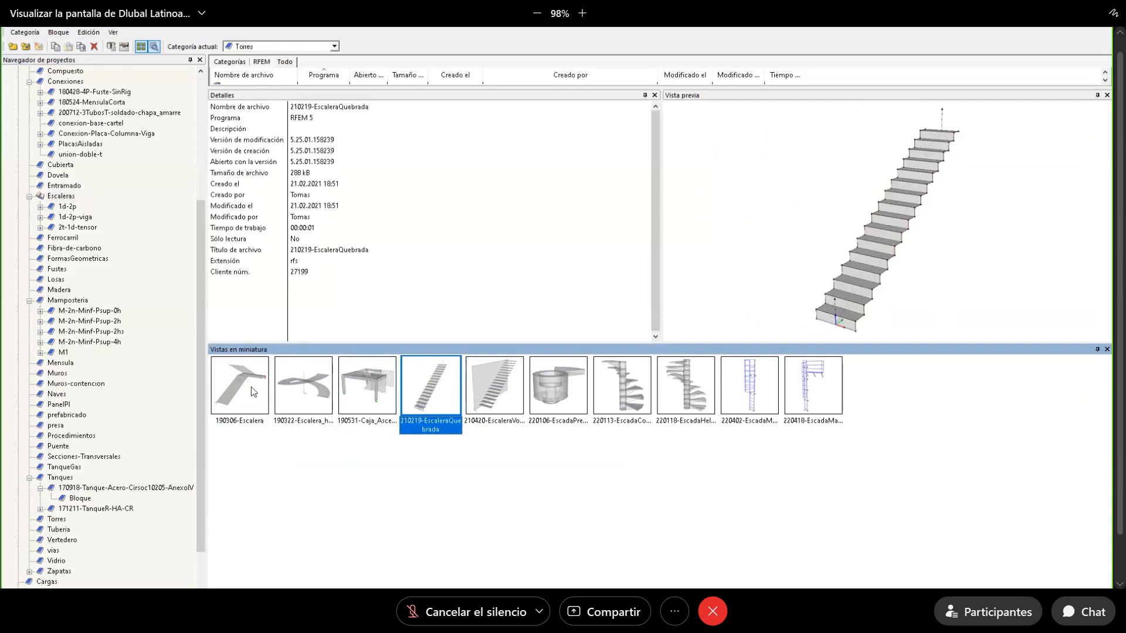
key(Right)
key(Right)
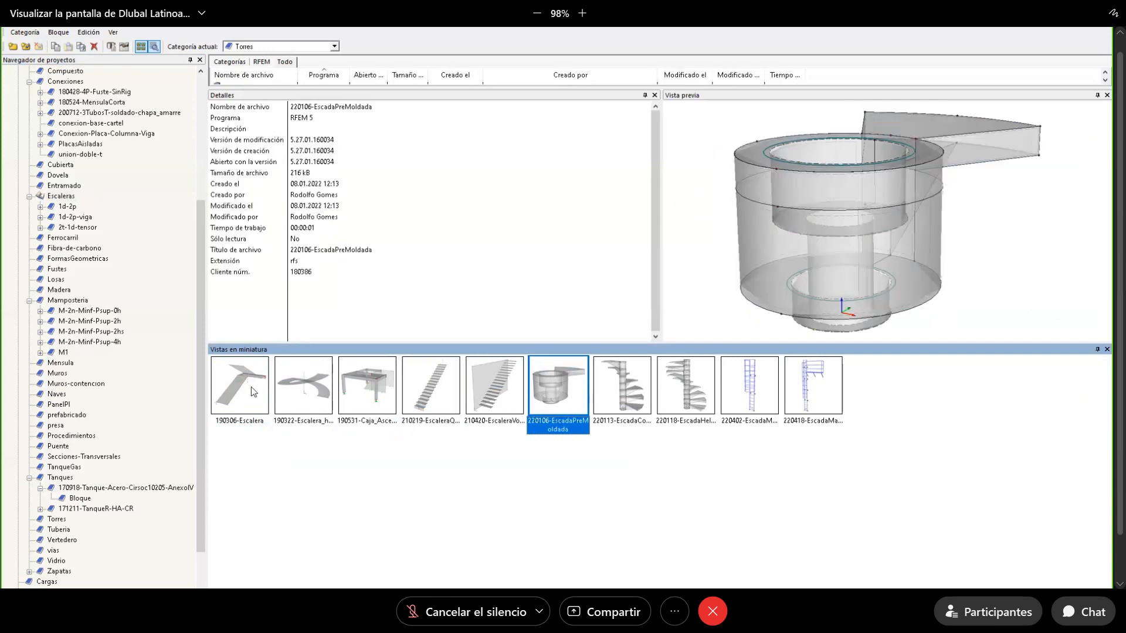
key(Right)
key(Right)
key(Right)
key(Right)
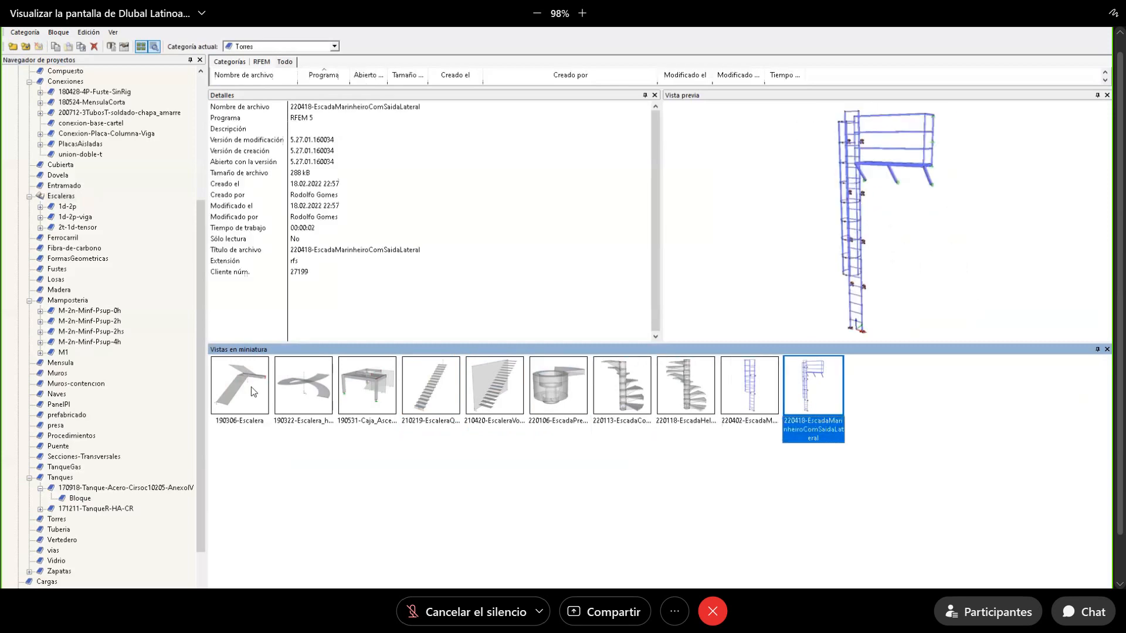
Examine the stair block previews back to 190322-Escalera_helicoidal, then close the block catalogue and return to the RFEM model.
key(Left)
key(Left)
key(Left)
key(Left)
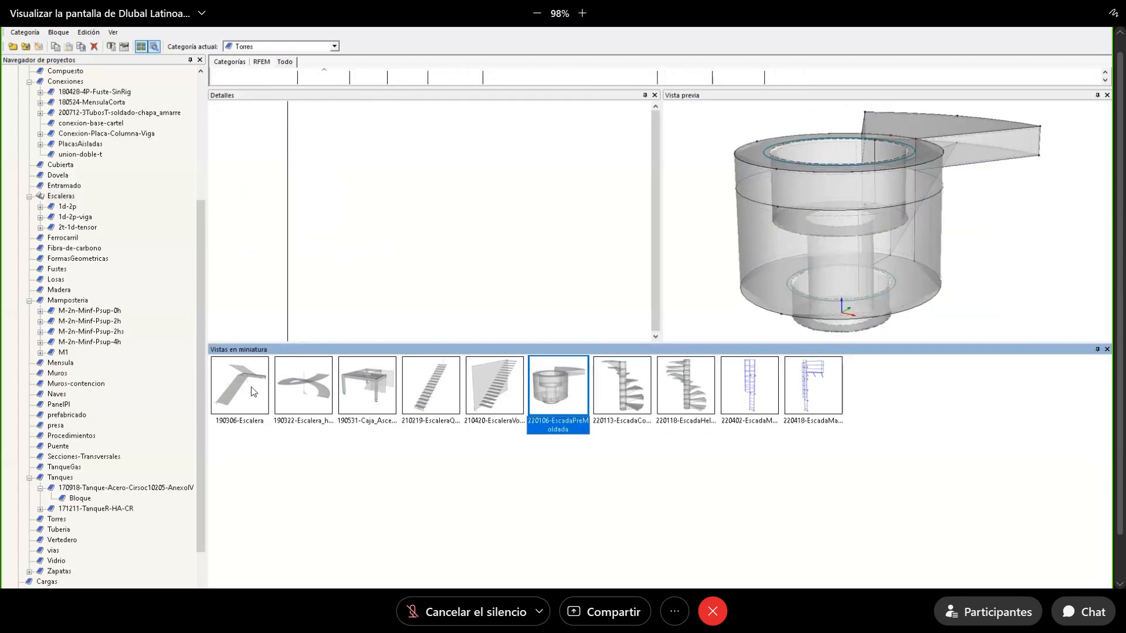
key(Left)
key(Left)
key(Left)
key(Left)
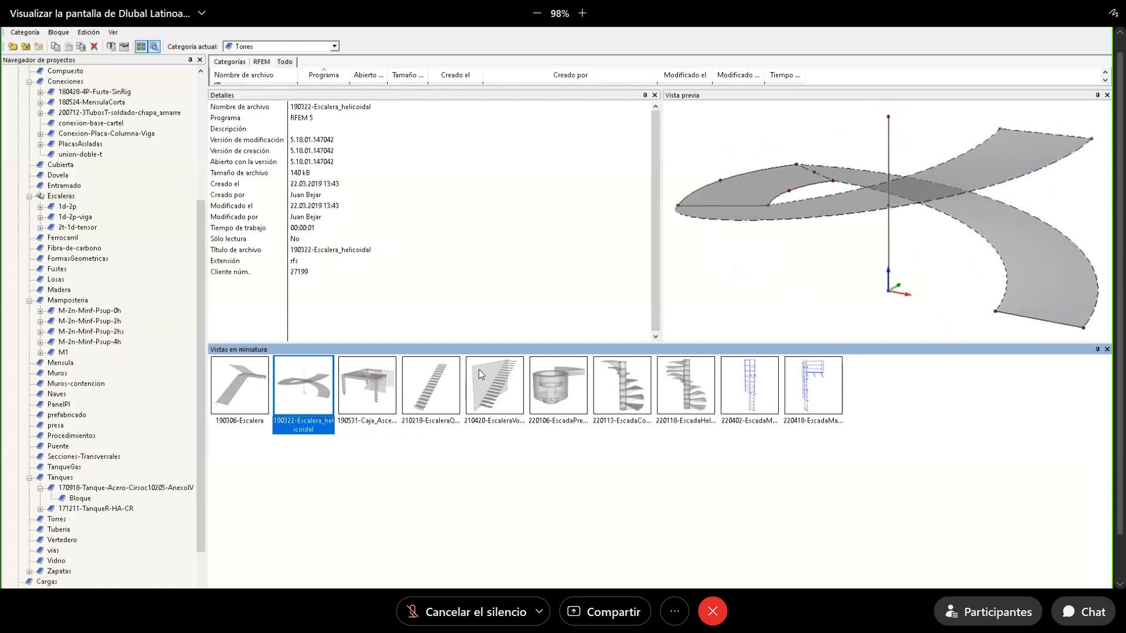
scroll(120, 227, up, 6)
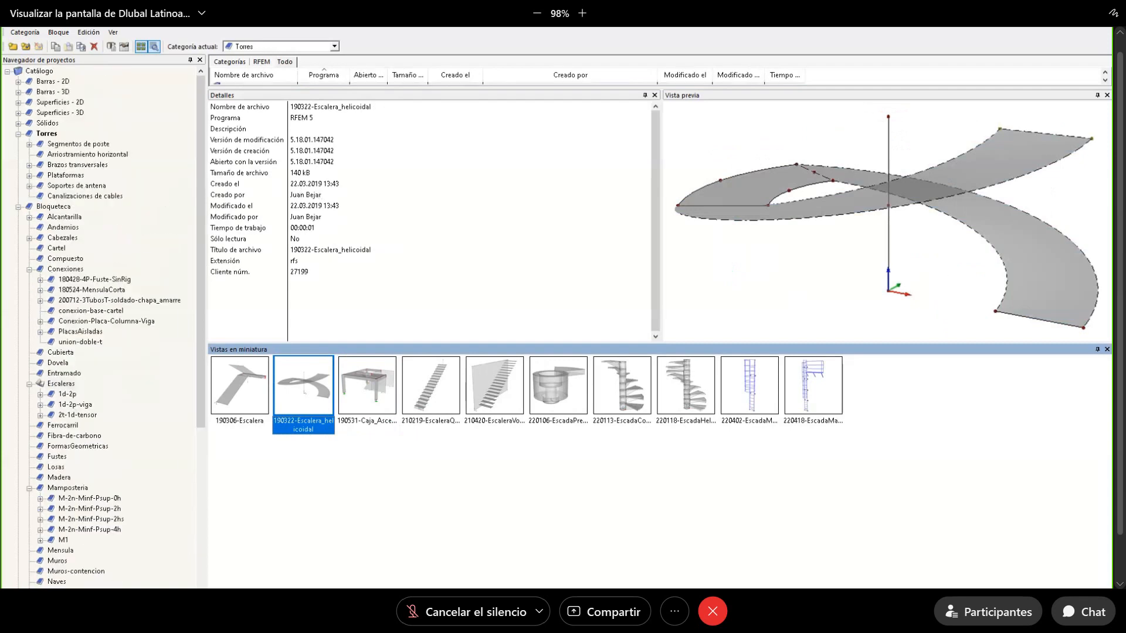
click(1096, 27)
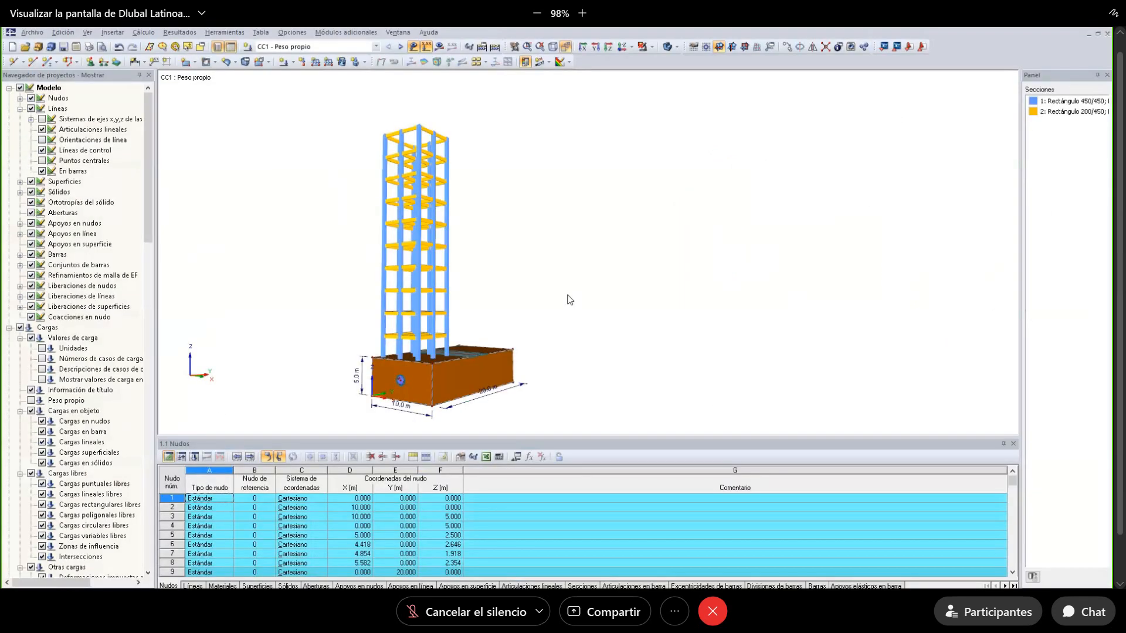
Set up a Surfaces from Cells generation with a thickness of 120 mm and the comment "Losas de entrepiso".
scroll(547, 296, up, 4)
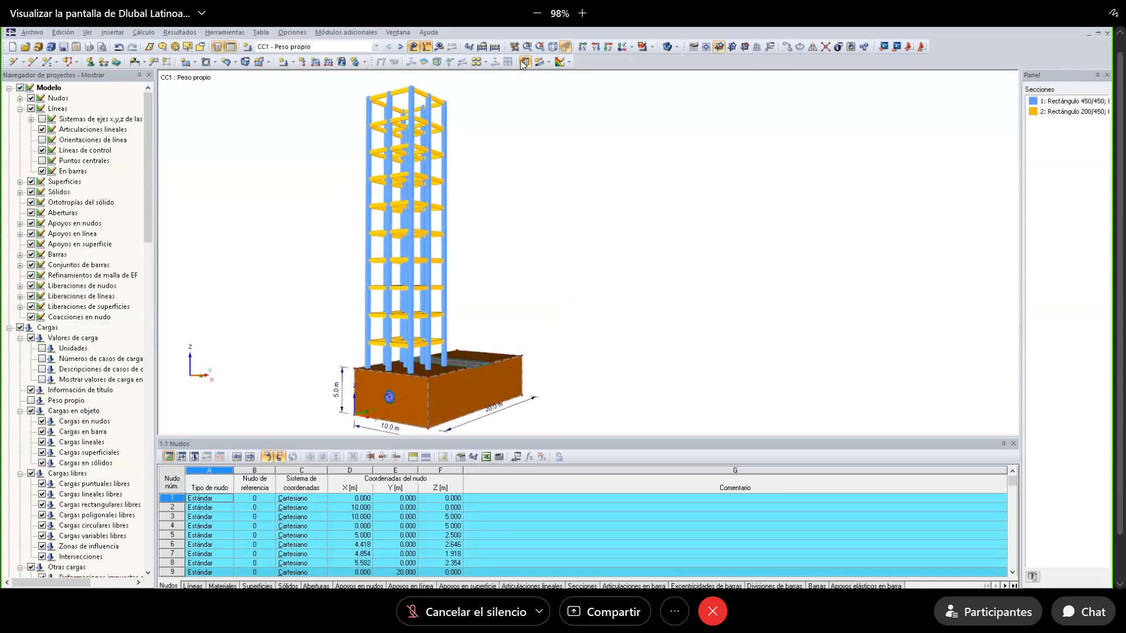
click(583, 47)
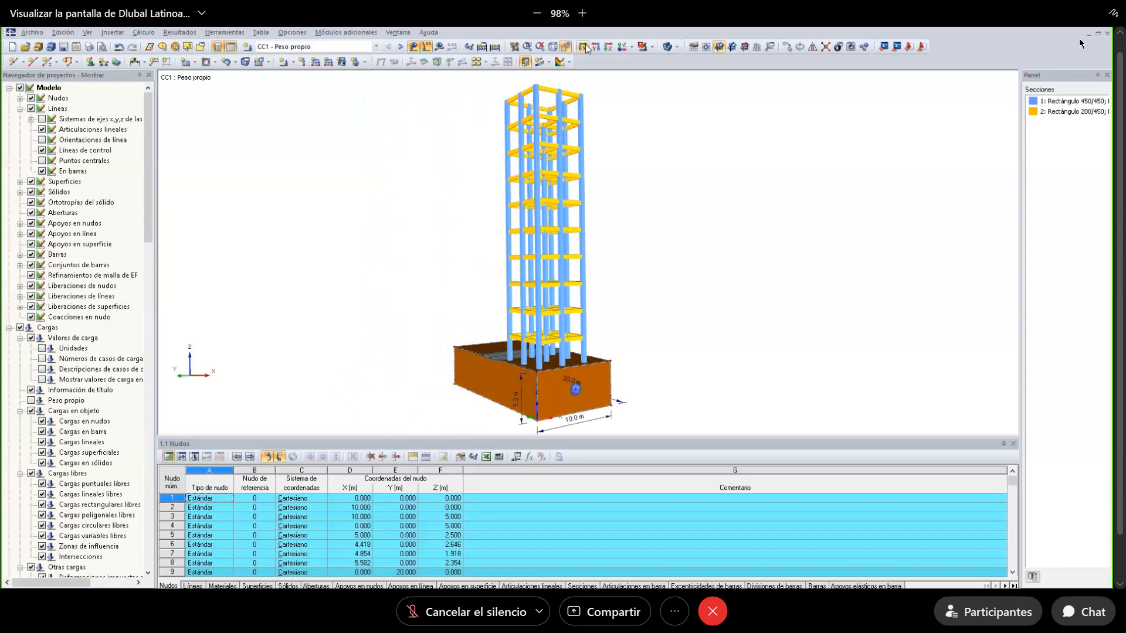
click(595, 47)
click(225, 32)
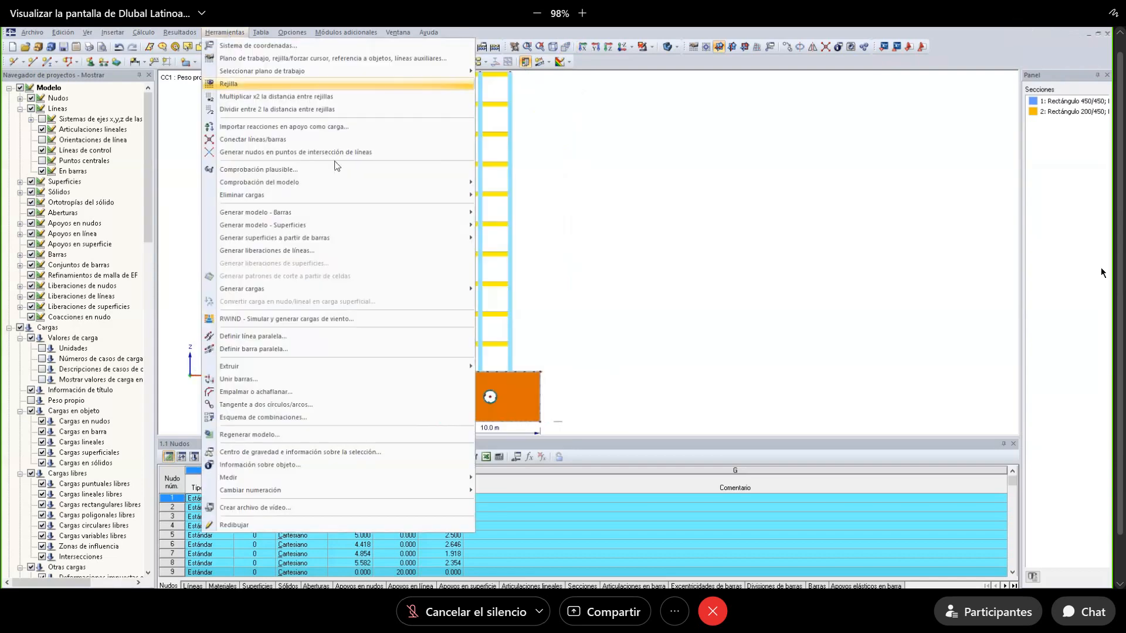
mouse_move(346, 212)
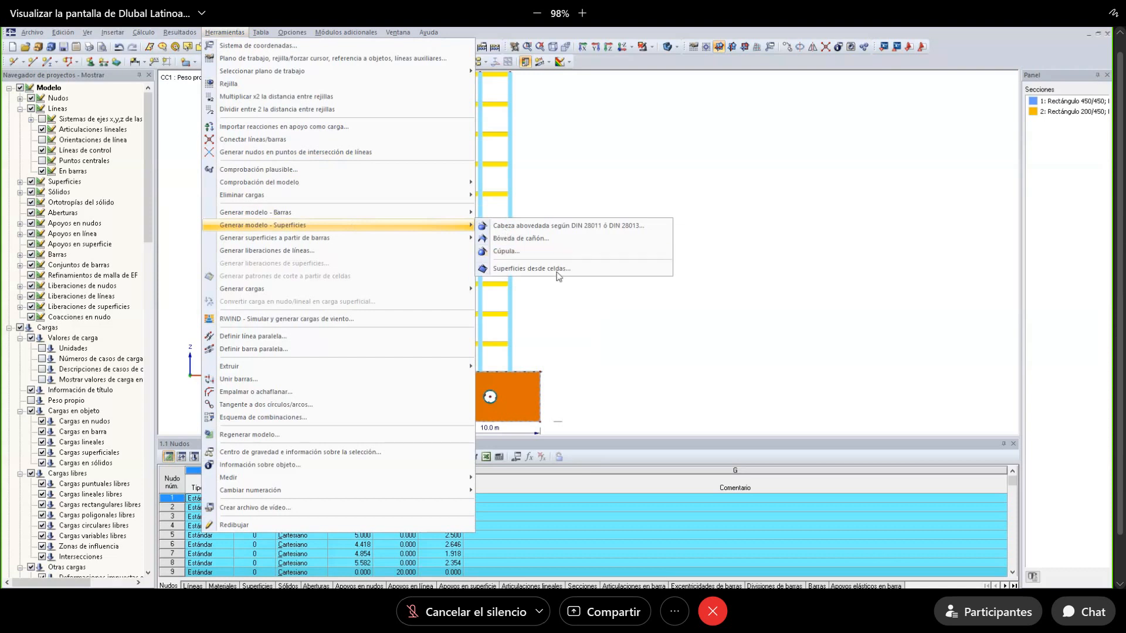
click(559, 274)
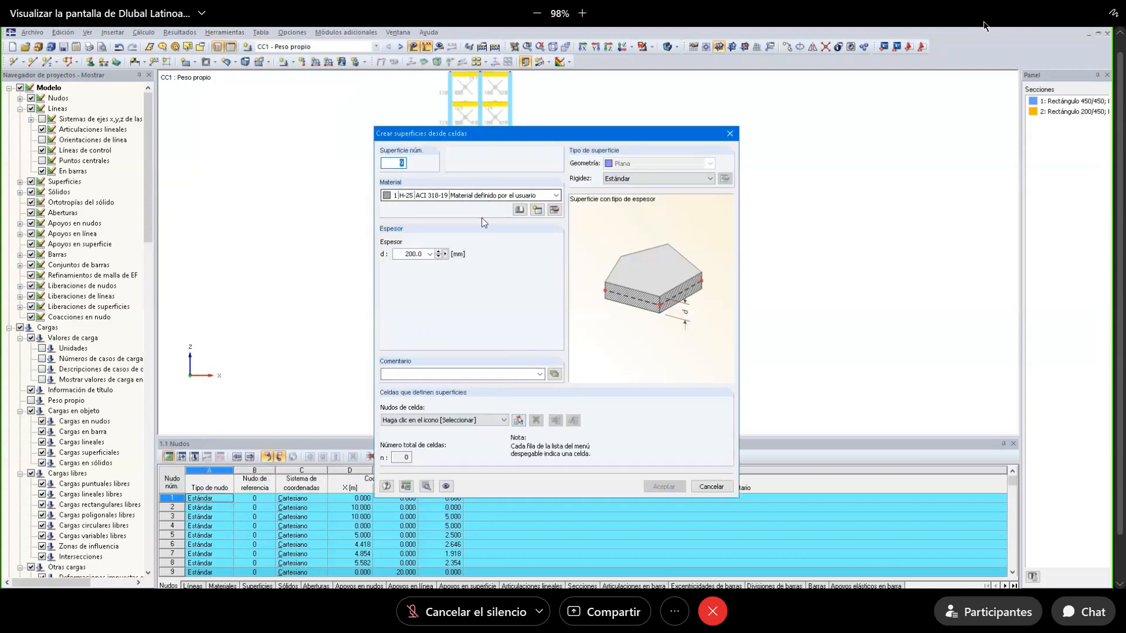
double_click(411, 254)
text(120)
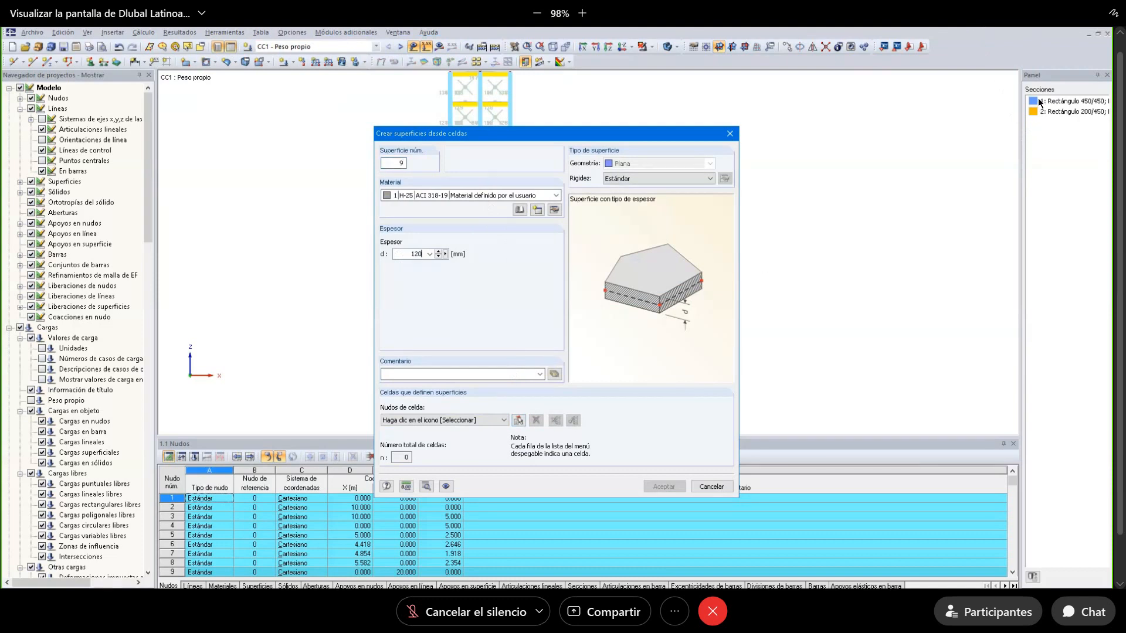
click(499, 375)
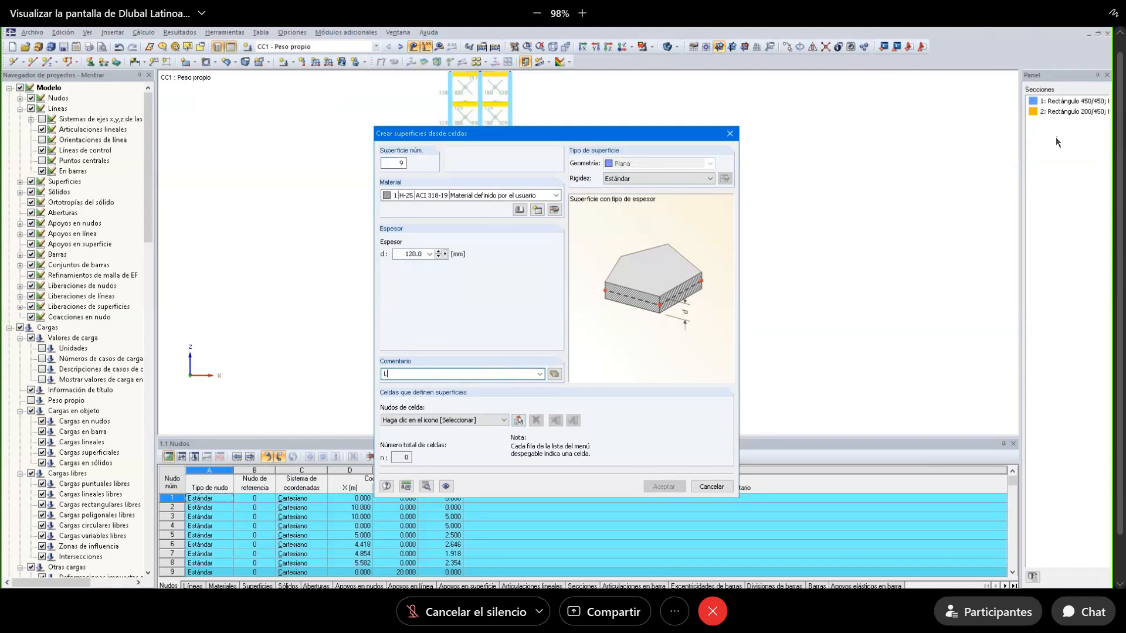
text(Losas de entrepiso)
Select the horizontal floor cells on the frame's upper six levels for the slab generation.
click(517, 421)
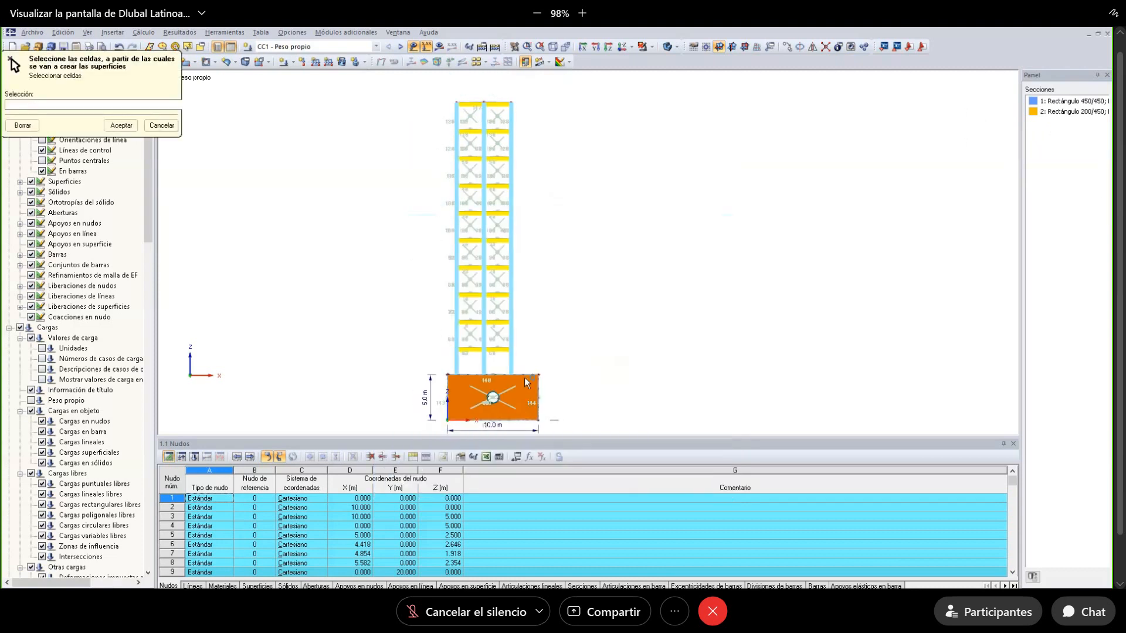
scroll(540, 248, down, 2)
scroll(528, 294, up, 5)
scroll(499, 298, up, 1)
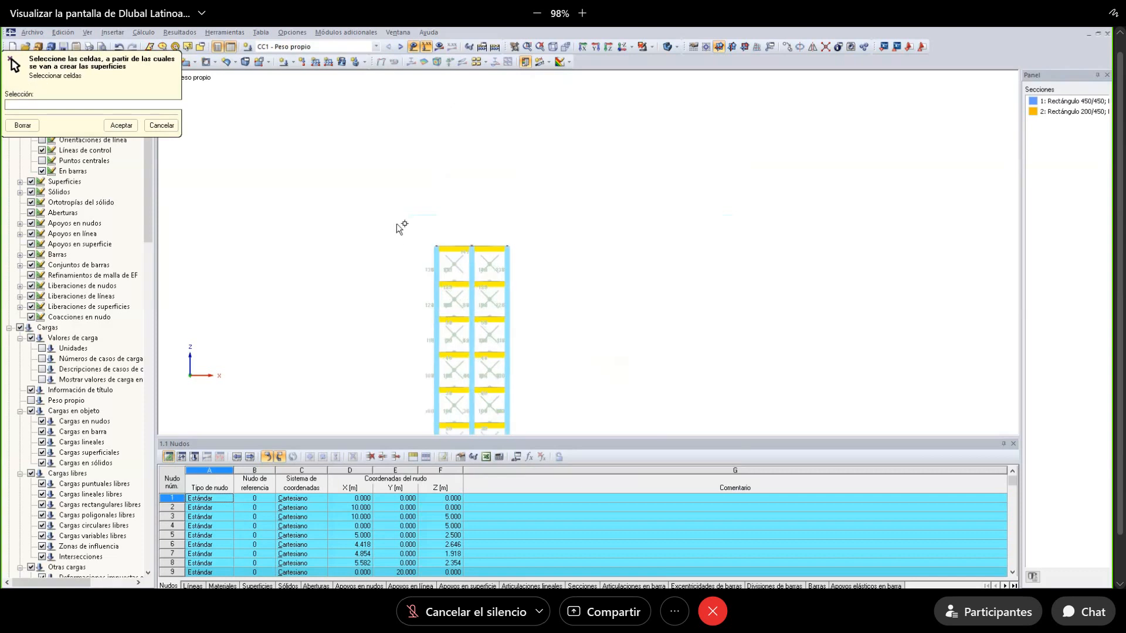
drag(373, 221, 604, 295)
drag(569, 256, 555, 302)
drag(389, 308, 542, 349)
drag(385, 345, 551, 372)
middle_drag(435, 383, 415, 228)
drag(381, 229, 519, 243)
drag(387, 268, 522, 285)
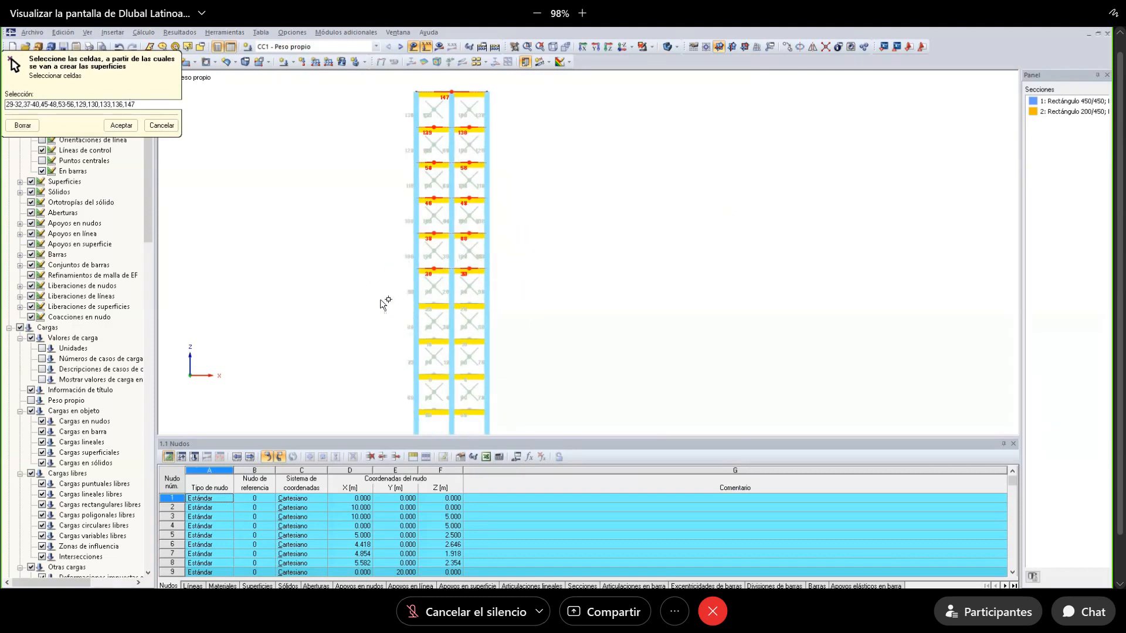
Add the floor cells of the lower four levels to the selection and generate the slabs.
drag(387, 292, 516, 319)
drag(386, 328, 508, 356)
middle_drag(543, 285, 516, 145)
drag(353, 229, 477, 254)
drag(340, 262, 503, 294)
click(622, 47)
middle_drag(416, 333, 406, 334)
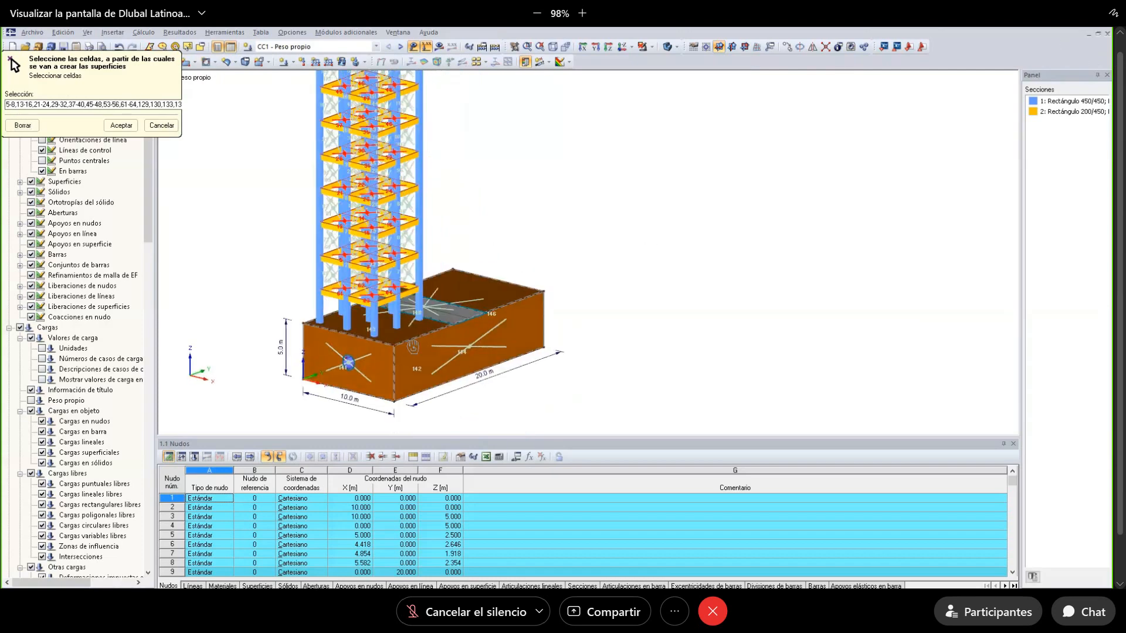
scroll(485, 219, down, 2)
middle_drag(485, 219, 467, 253)
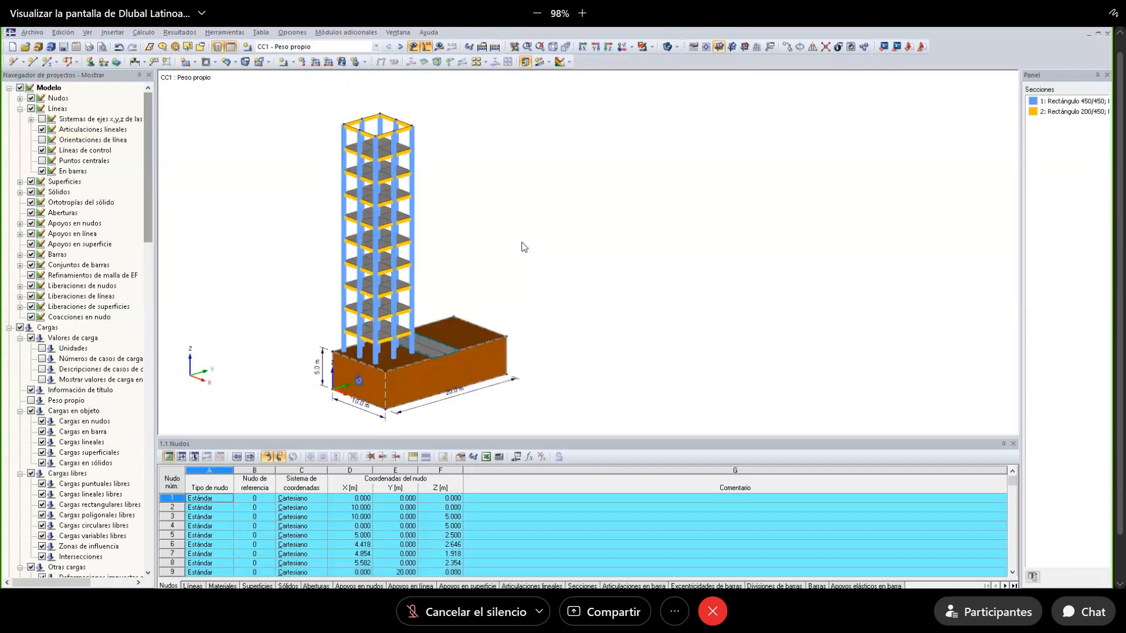
Start inserting a block and expand the Zapatas category of the Bloqueteca.
ctrl+middle_drag(523, 246, 318, 247)
click(566, 47)
ctrl+middle_drag(318, 248, 314, 232)
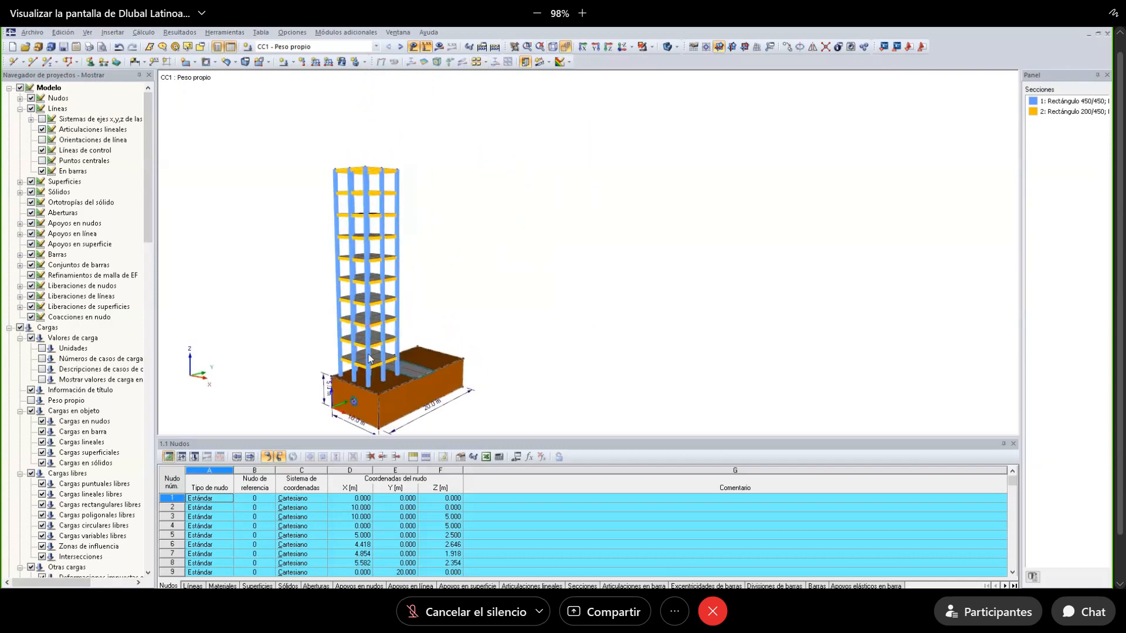
scroll(368, 353, up, 4)
scroll(440, 352, up, 5)
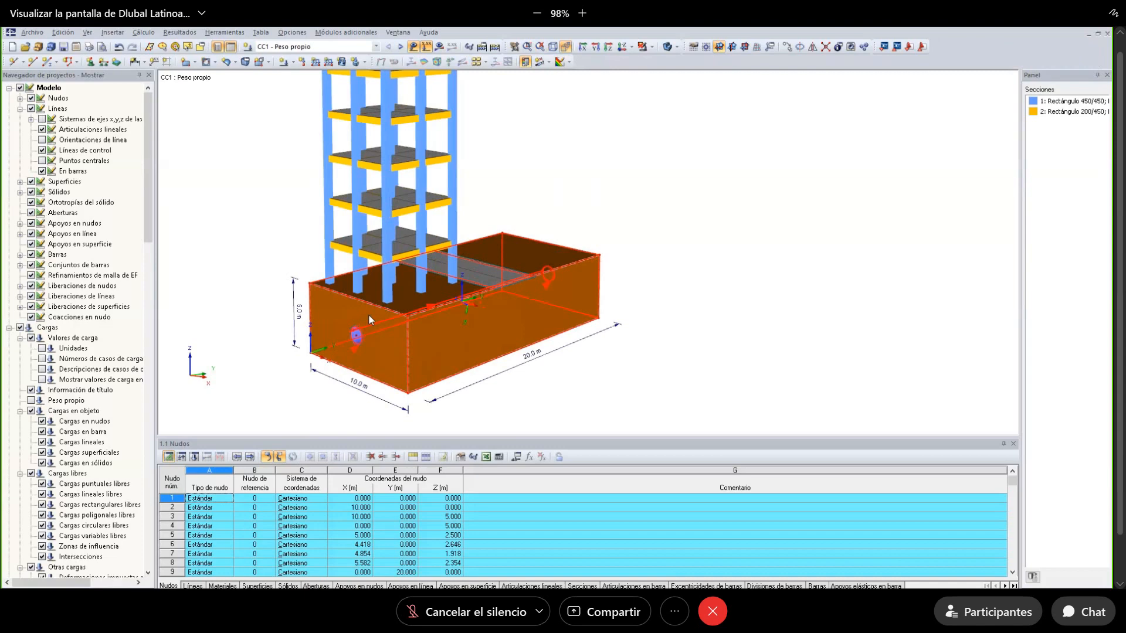
scroll(368, 314, up, 3)
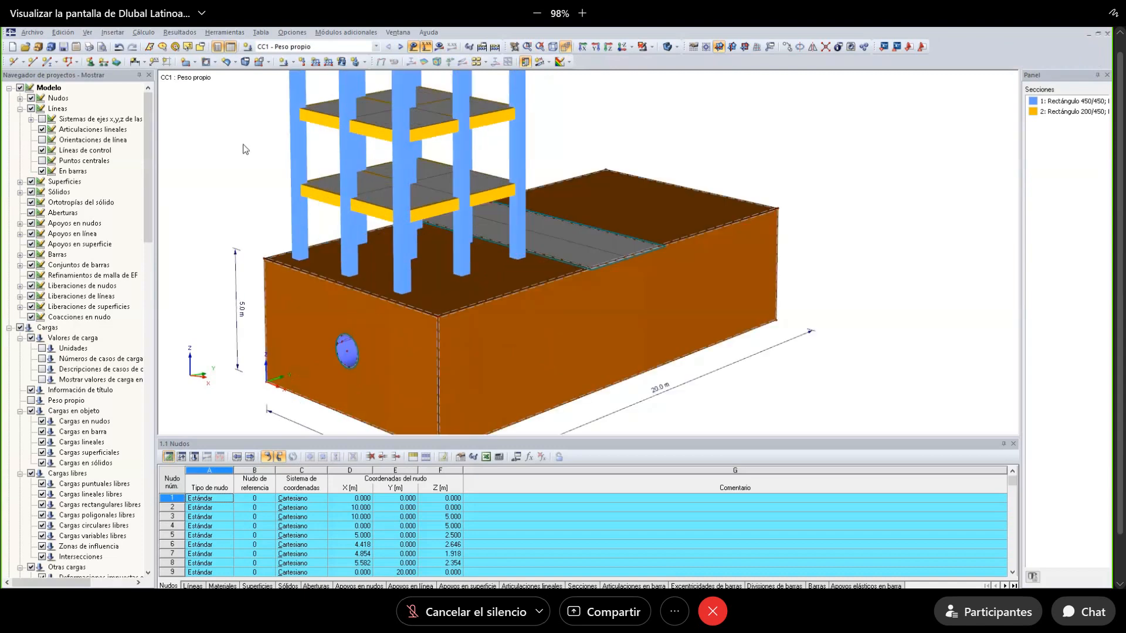
click(33, 33)
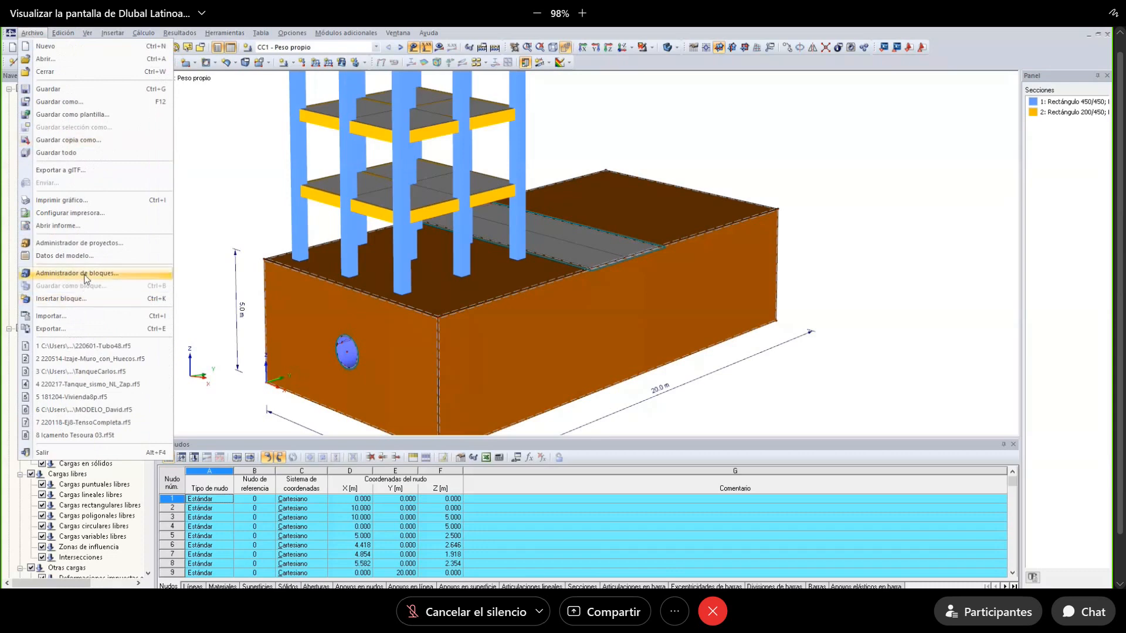
click(87, 299)
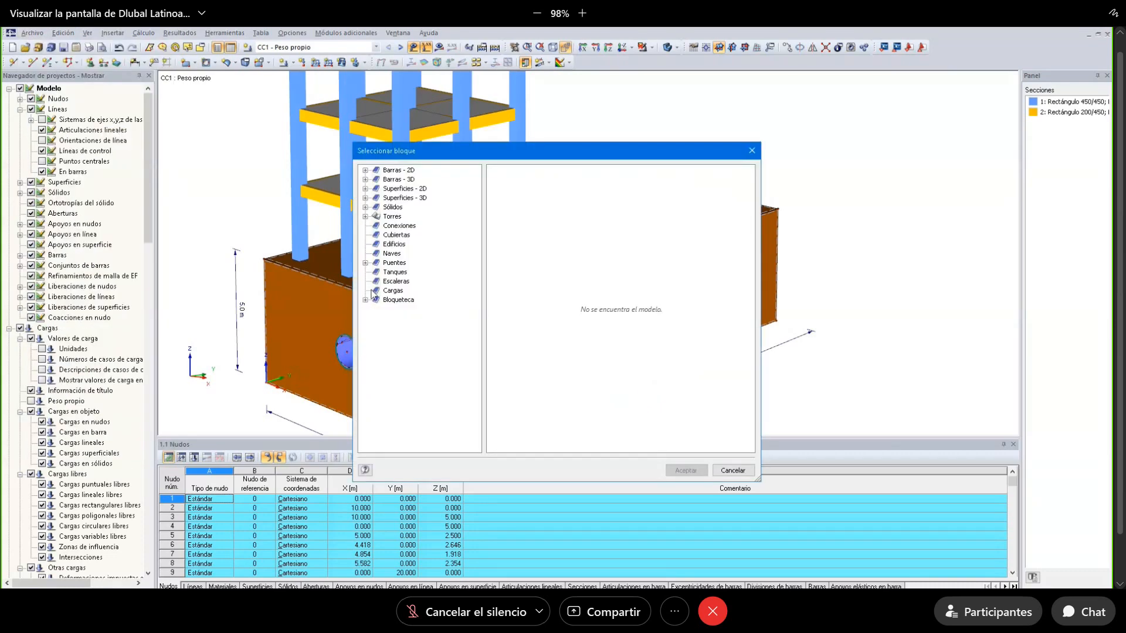
click(365, 300)
scroll(406, 361, down, 2)
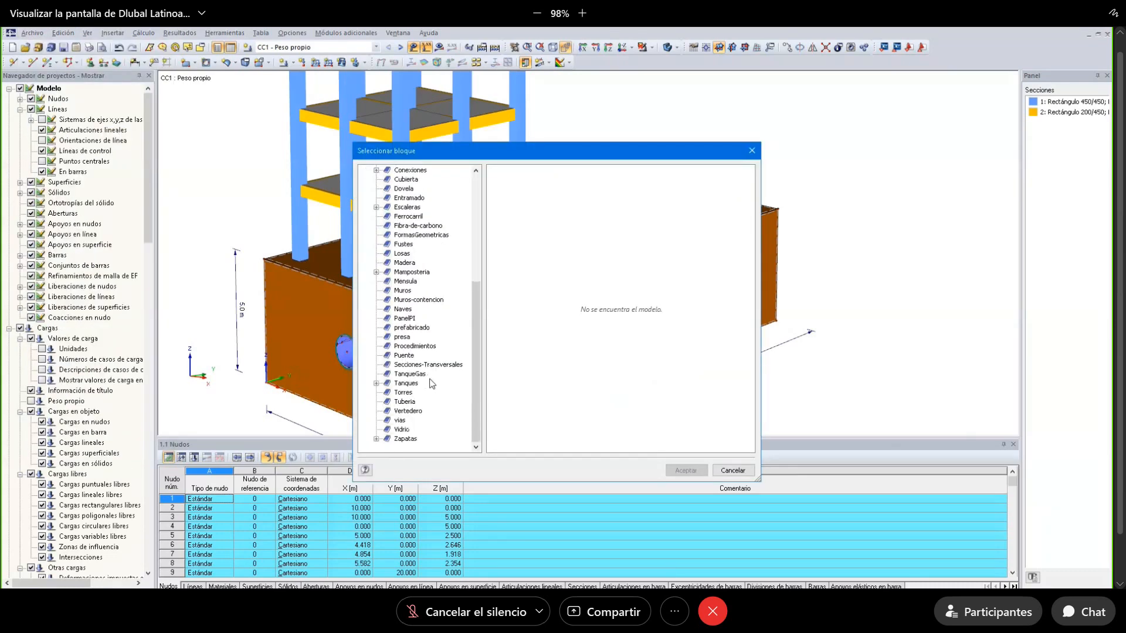
double_click(408, 439)
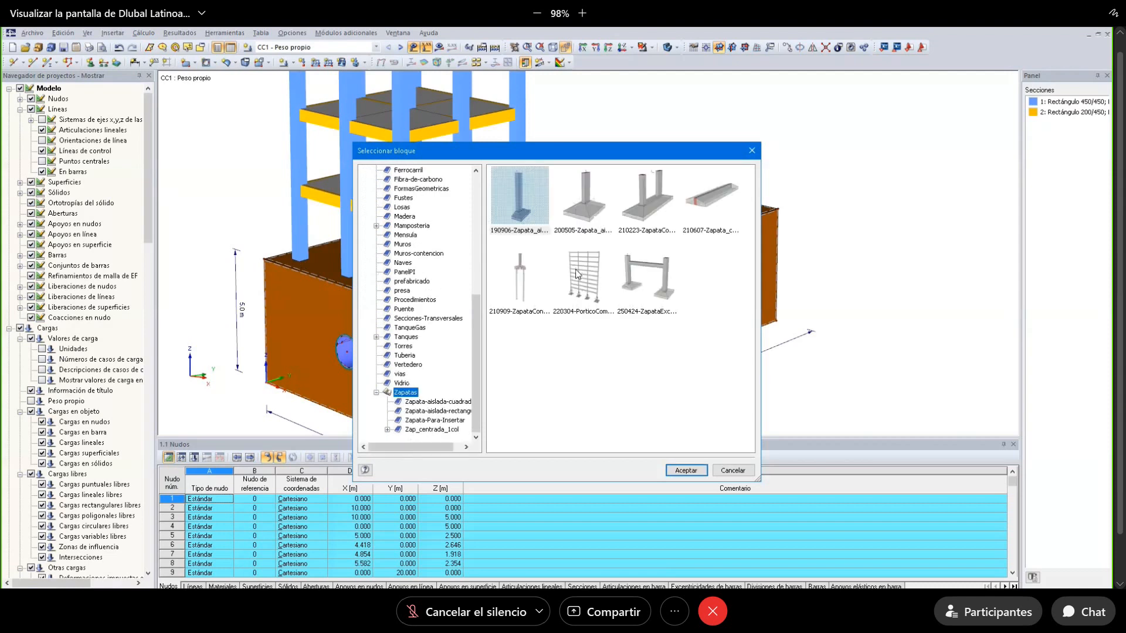
Examine the footing blocks, including 190906-Zapata_aislada_medianera and 200505-Zapata_aislada_rectangular, and leave the block selection without inserting one.
click(544, 192)
key(Right)
key(Right)
key(Right)
key(Left)
key(Left)
key(Left)
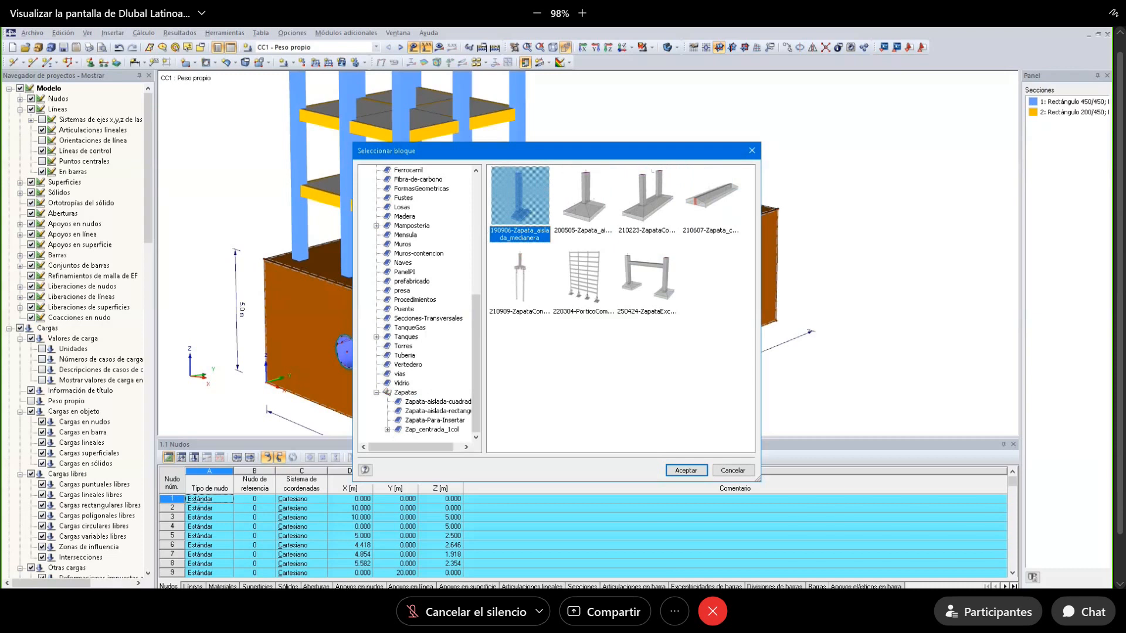
click(611, 213)
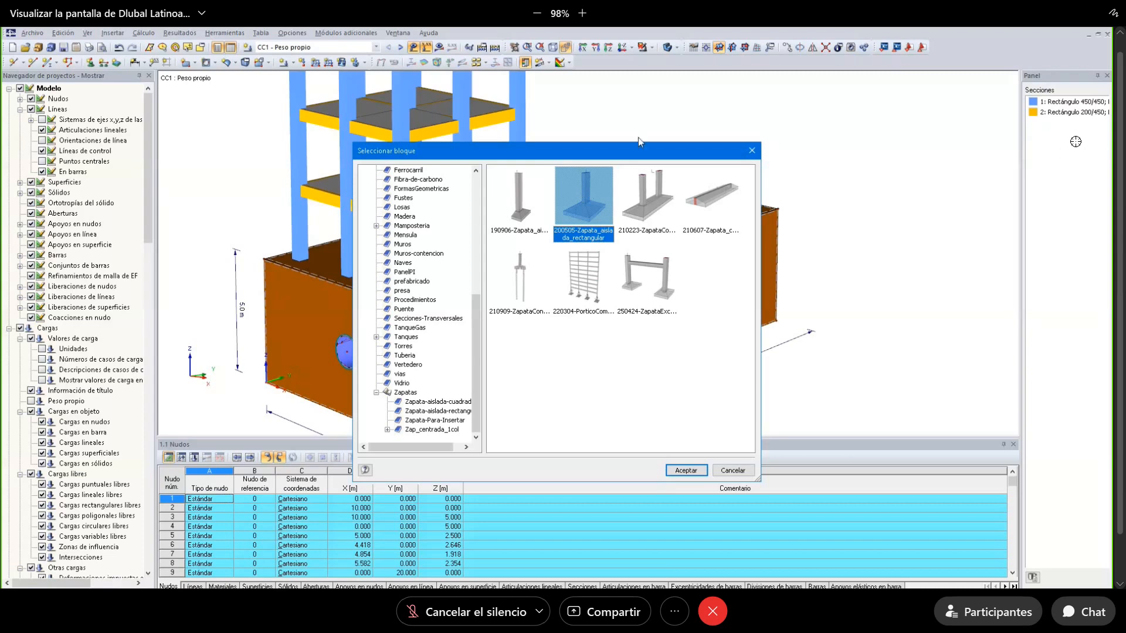
click(752, 151)
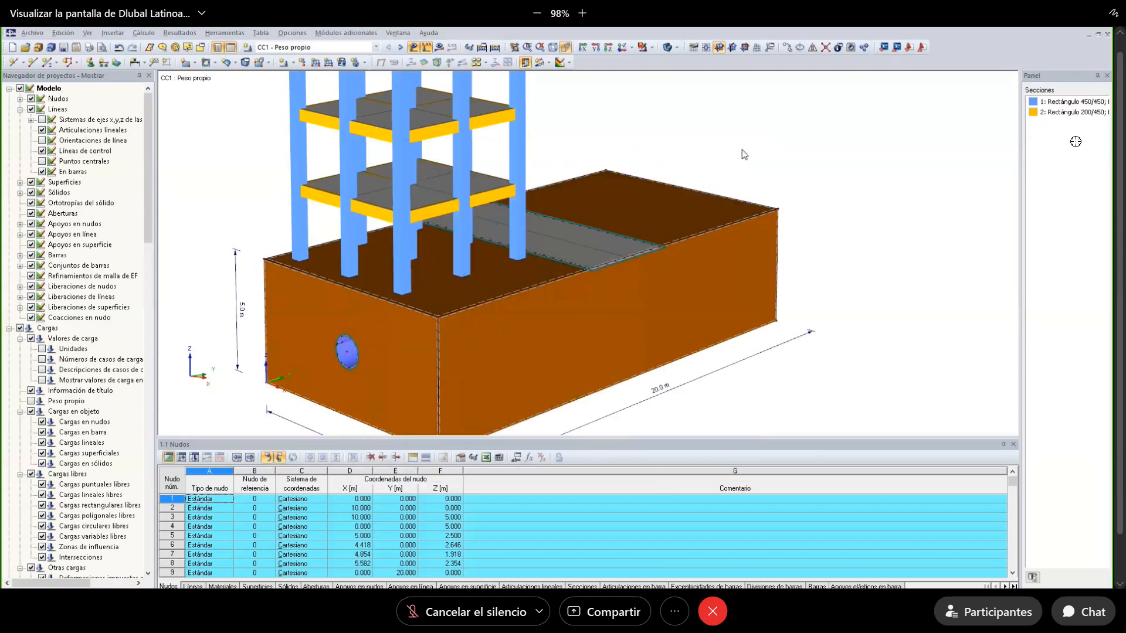
Display the model as wireframe and isolate the lowest-storey columns with the soil block's upper surfaces, hiding the background objects.
click(668, 49)
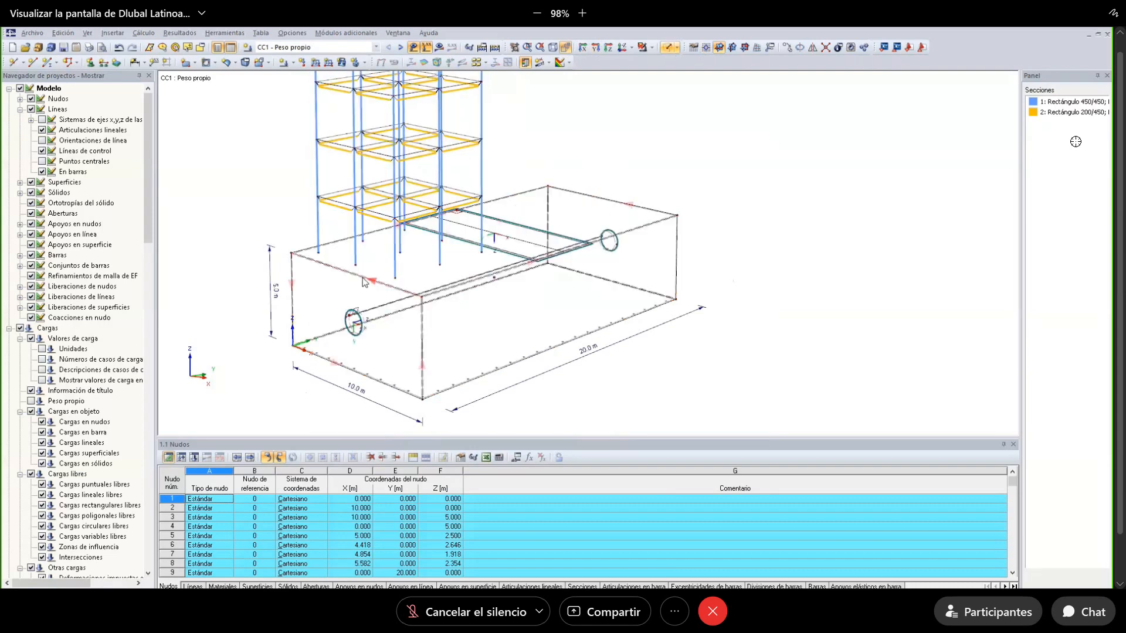
mouse_move(362, 280)
middle_down()
mouse_move(385, 274)
mouse_move(373, 272)
middle_up()
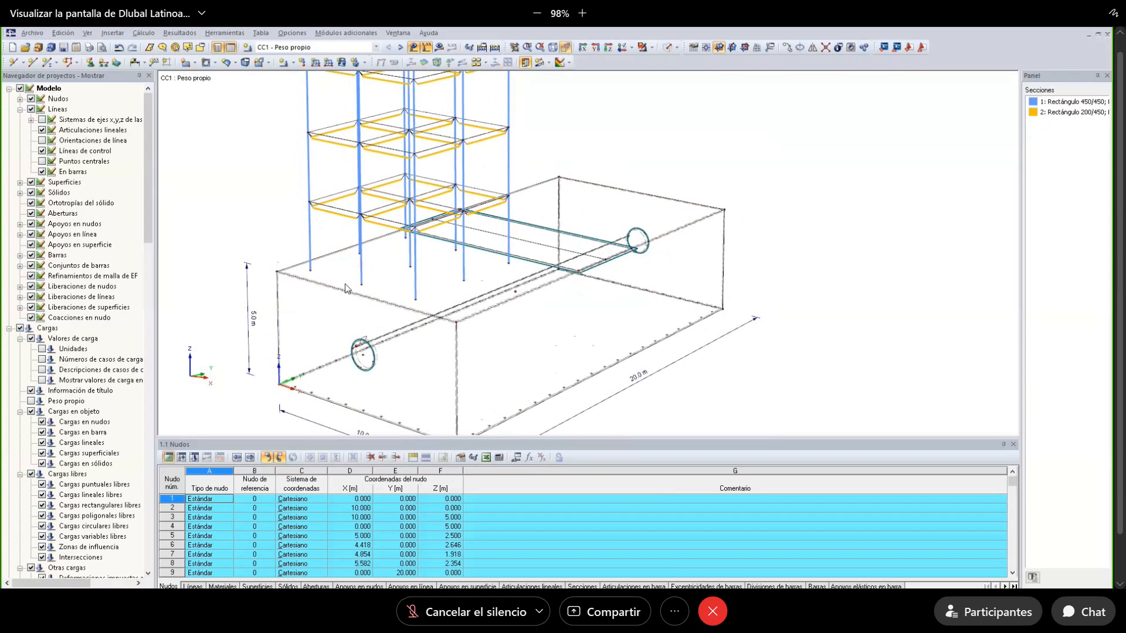
scroll(371, 267, up, 2)
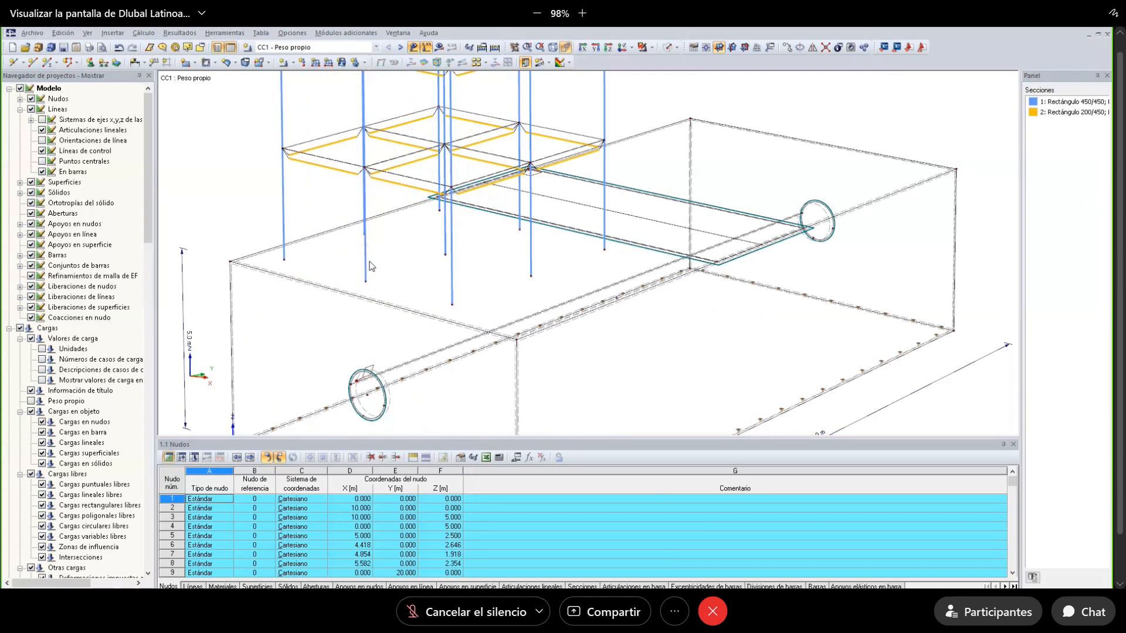
right_click(206, 172)
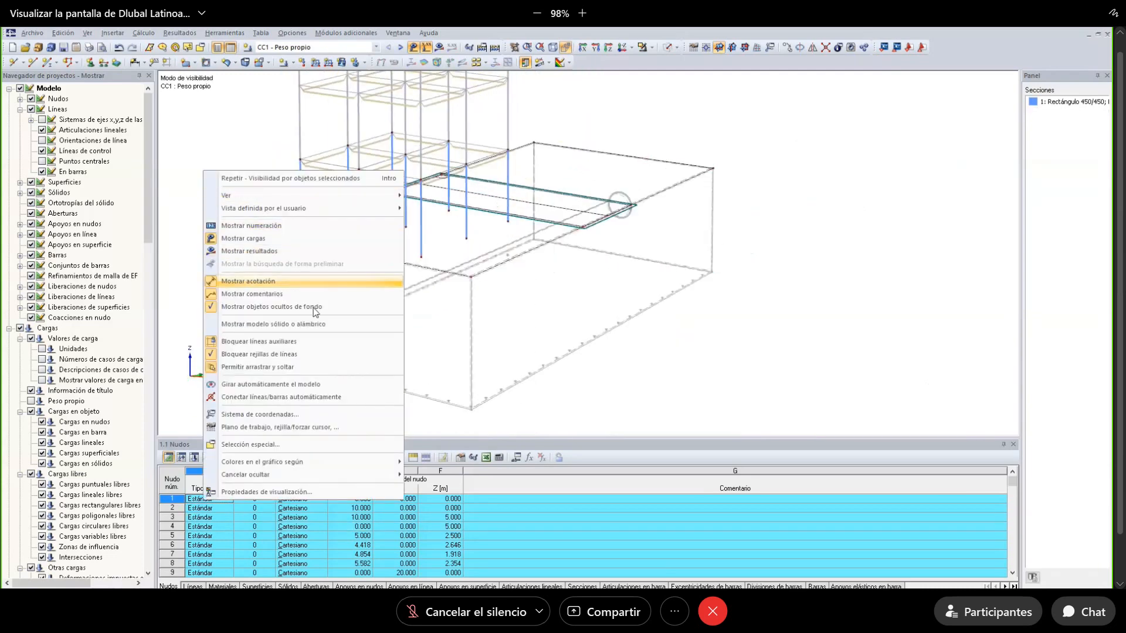
click(315, 307)
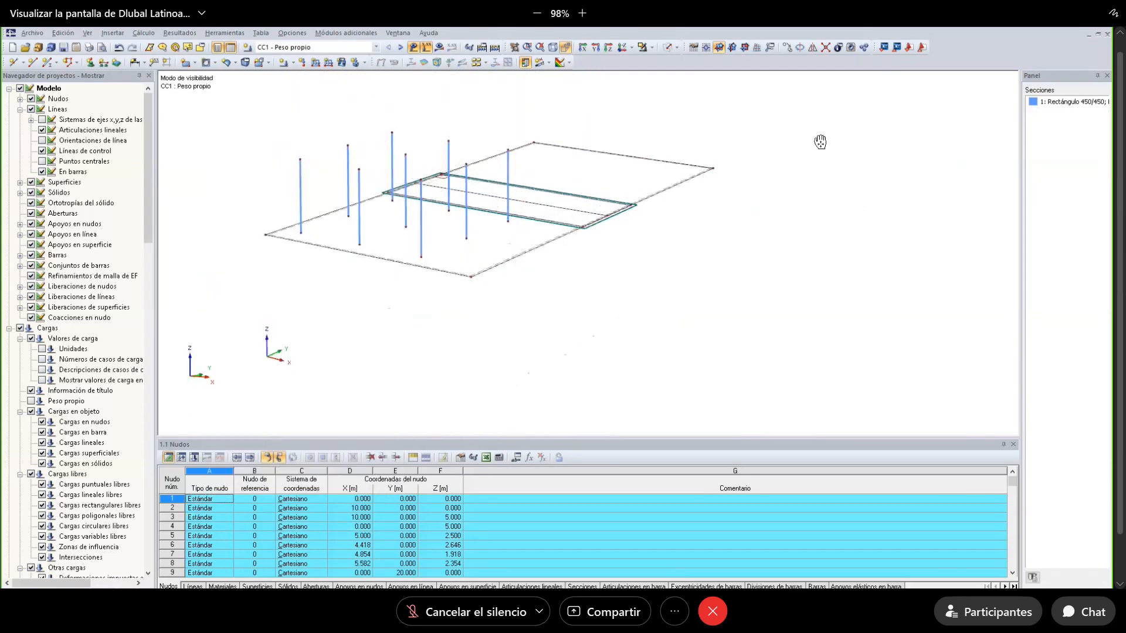
ctrl+middle_drag(820, 142, 774, 222)
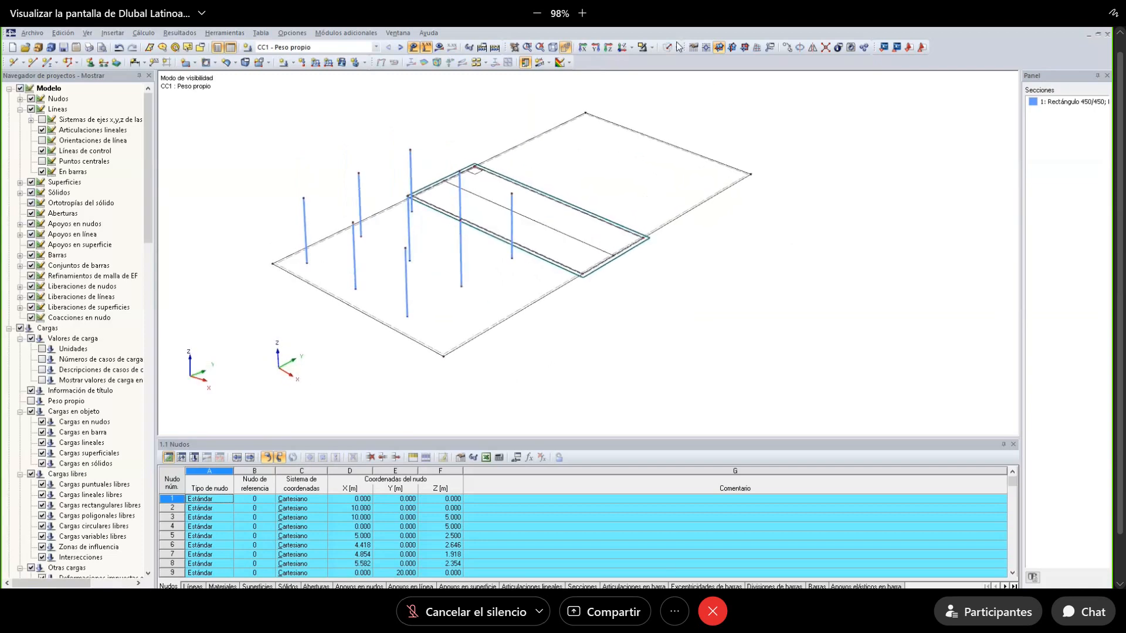
click(675, 47)
ctrl+middle_drag(606, 191, 803, 302)
click(668, 46)
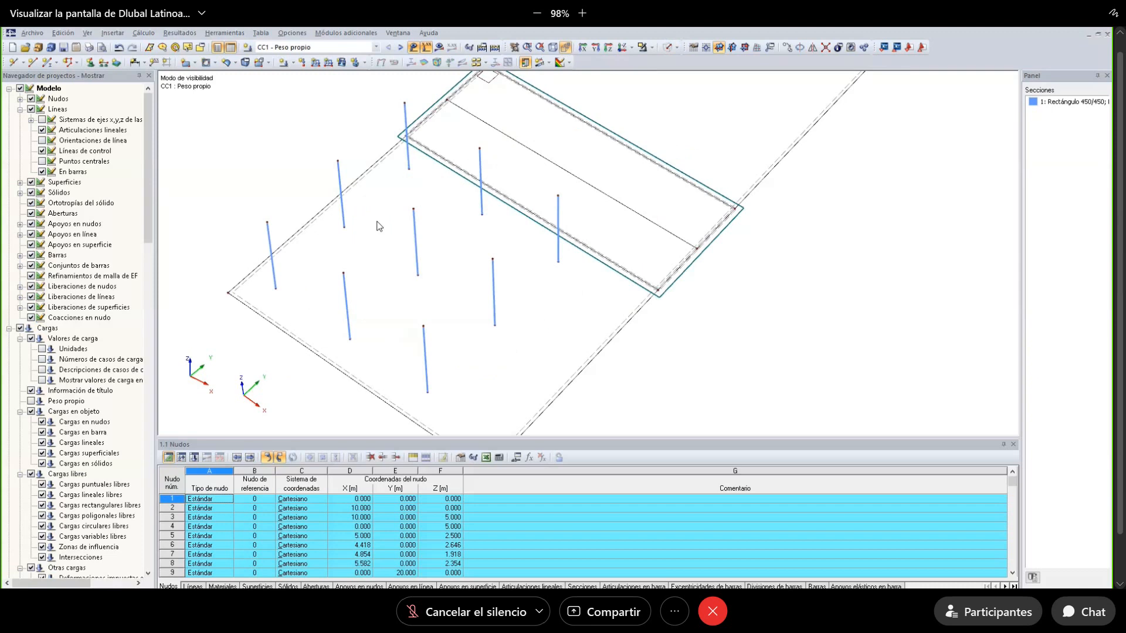
Draw lines between the outer column bases to form a closed rectangle on the soil surface.
click(32, 62)
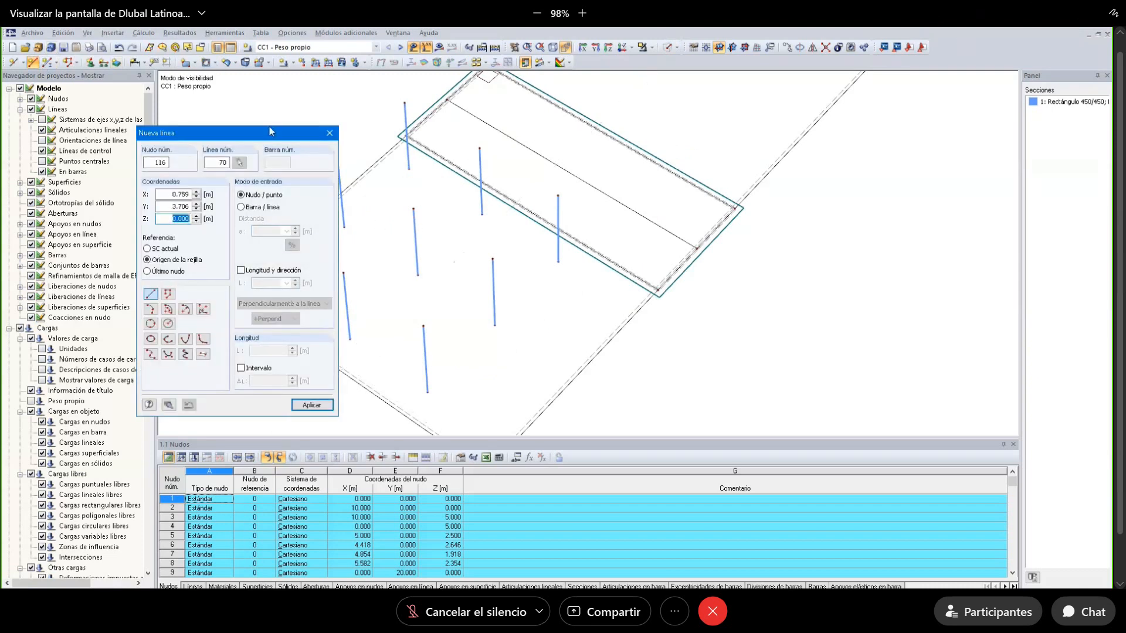
drag(271, 131, 160, 103)
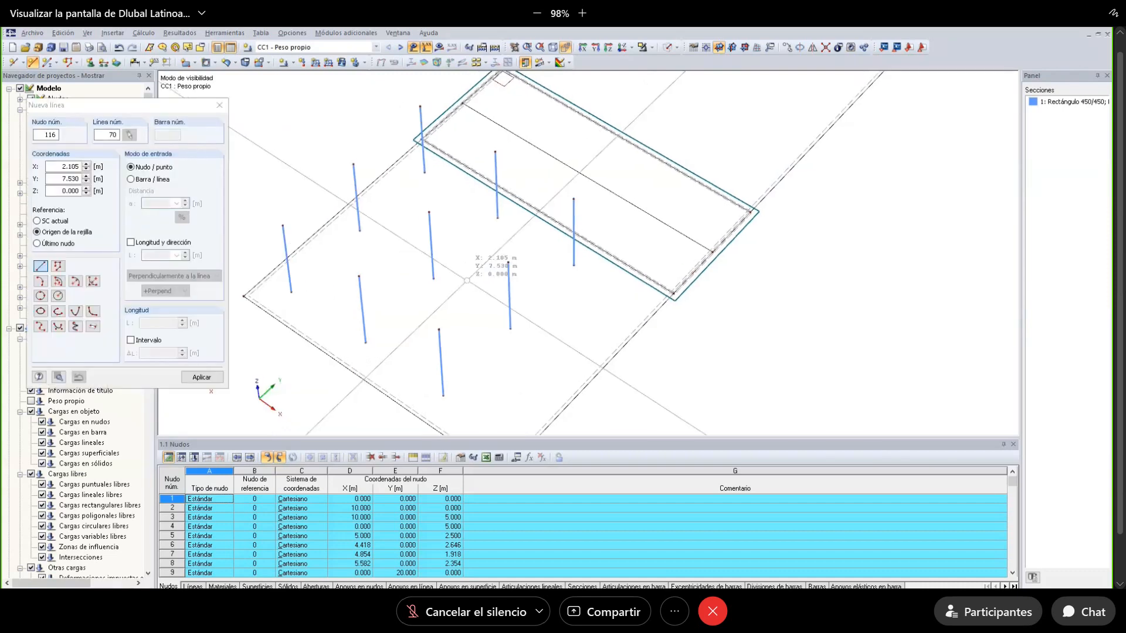
click(277, 258)
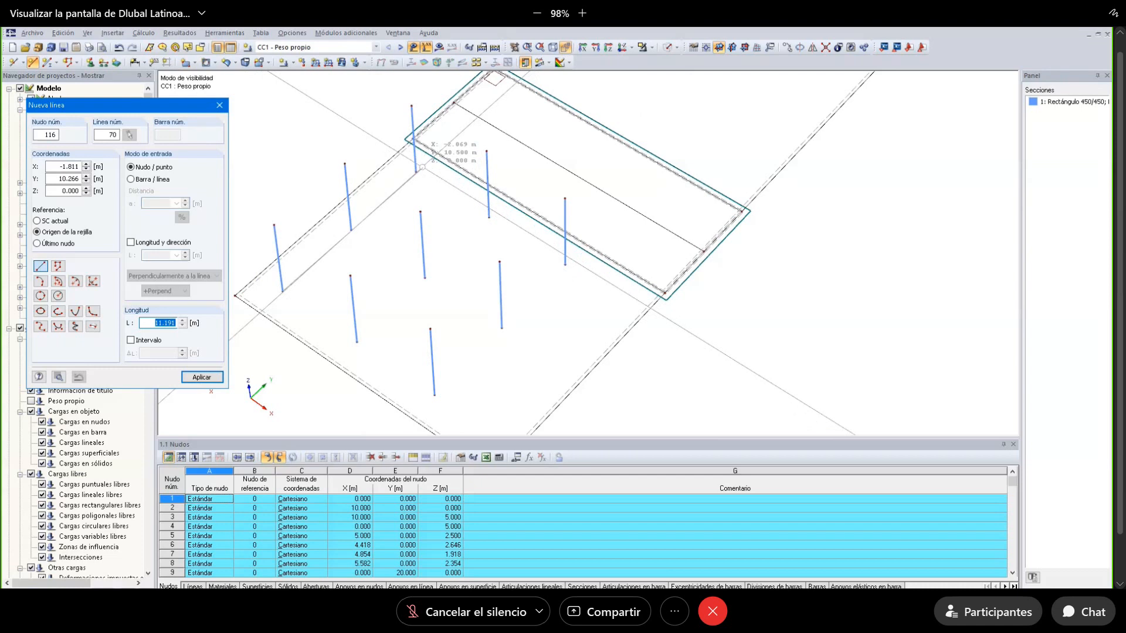
click(420, 169)
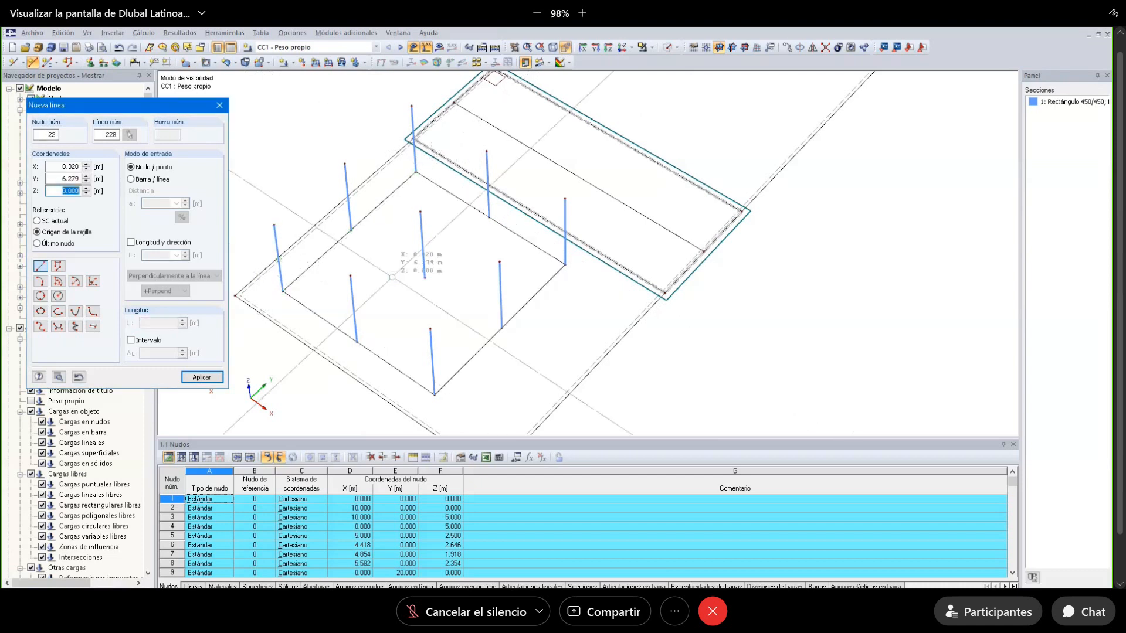
key(Escape)
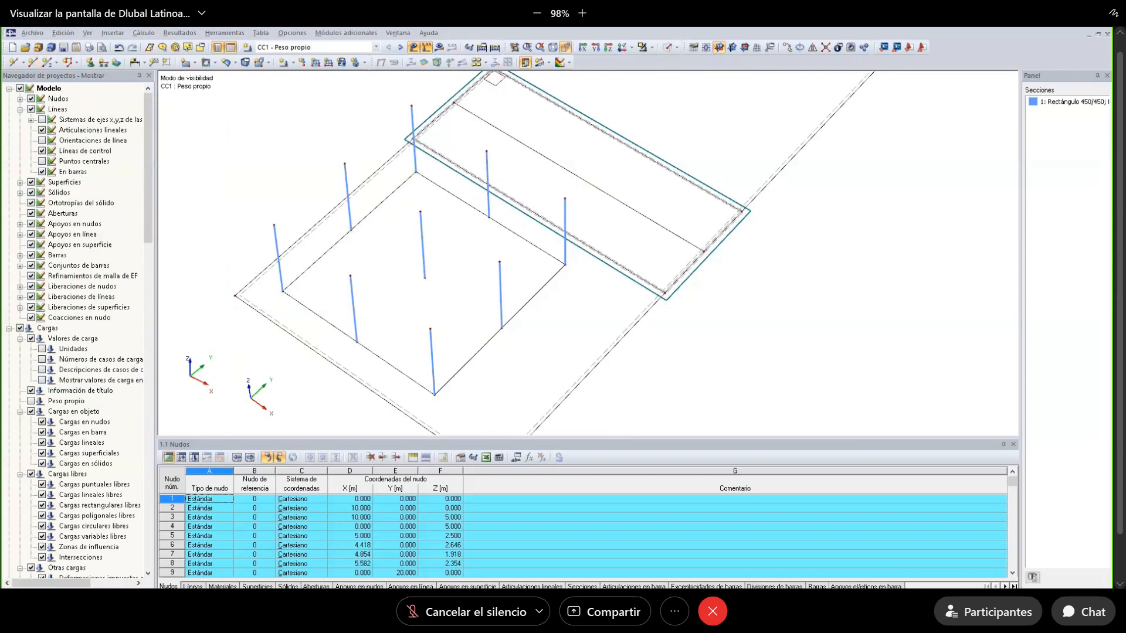
Start a parallel-line offset of 0.6 m in the -y direction and select the four perimeter lines between the column bases.
click(224, 33)
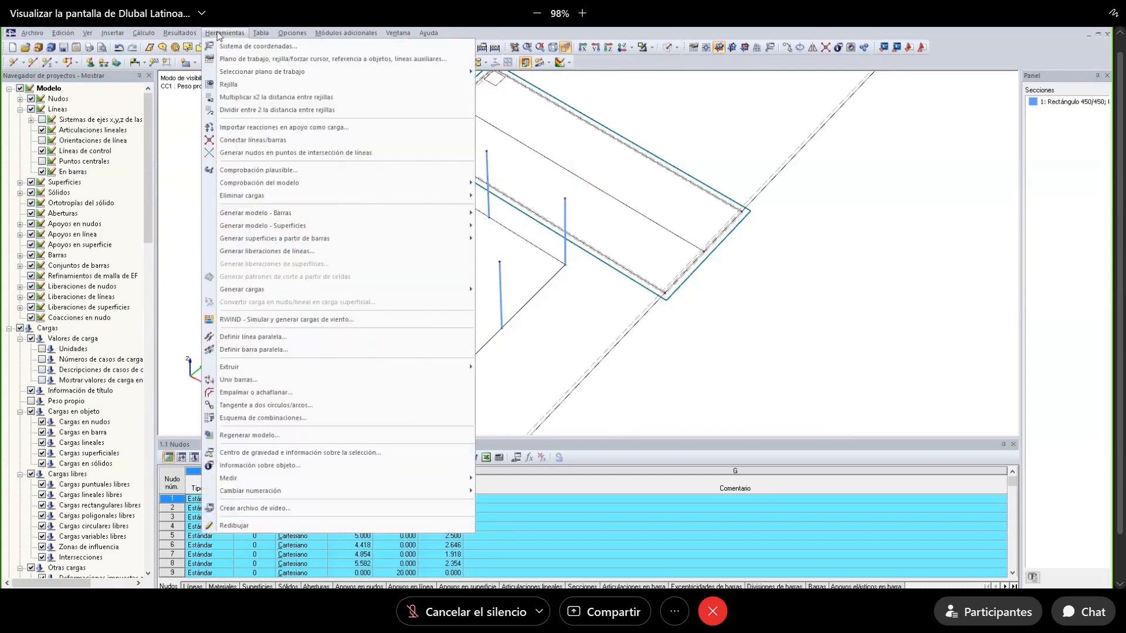
click(301, 338)
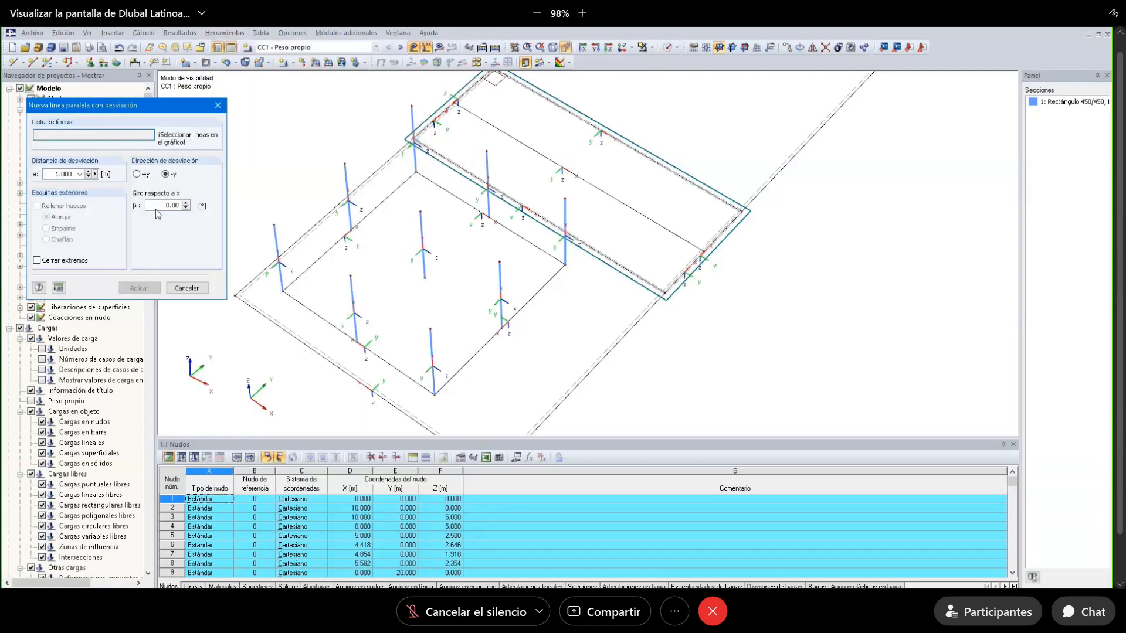
double_click(63, 174)
text(0.6)
click(441, 187)
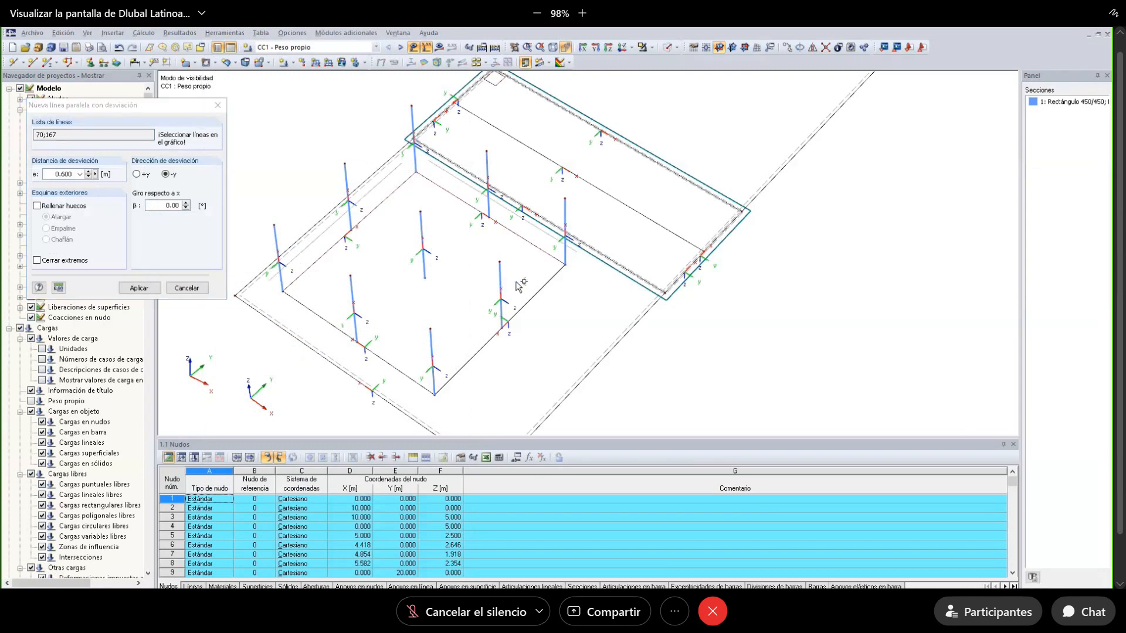
click(540, 289)
click(386, 362)
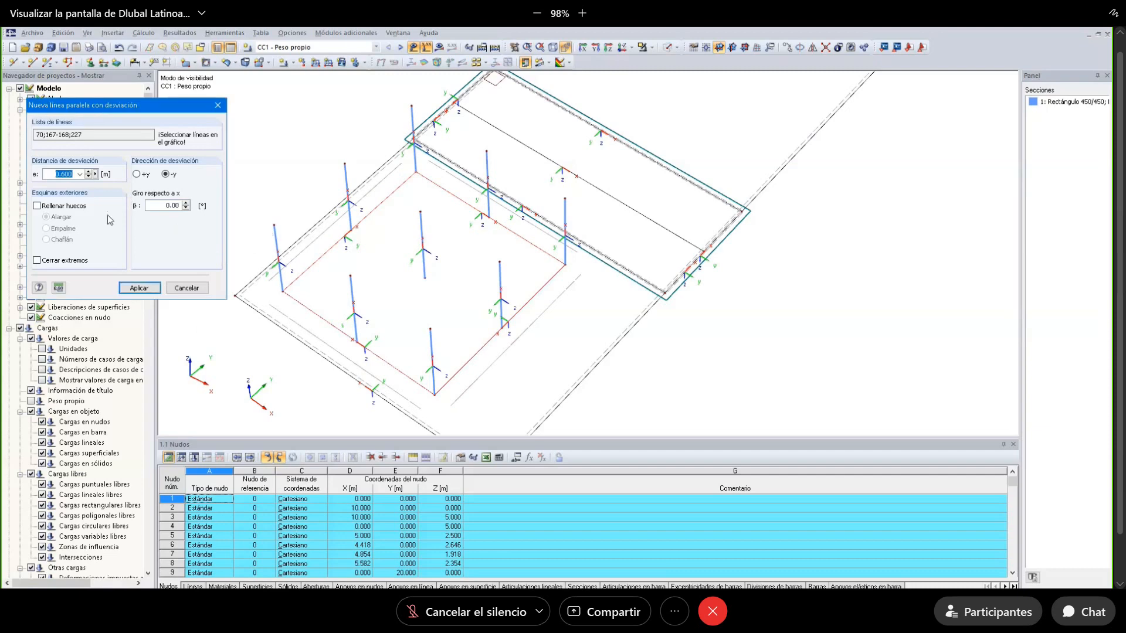
Fill the gaps at the outer corners with the Empalme option and create the offset lines.
scroll(321, 296, up, 2)
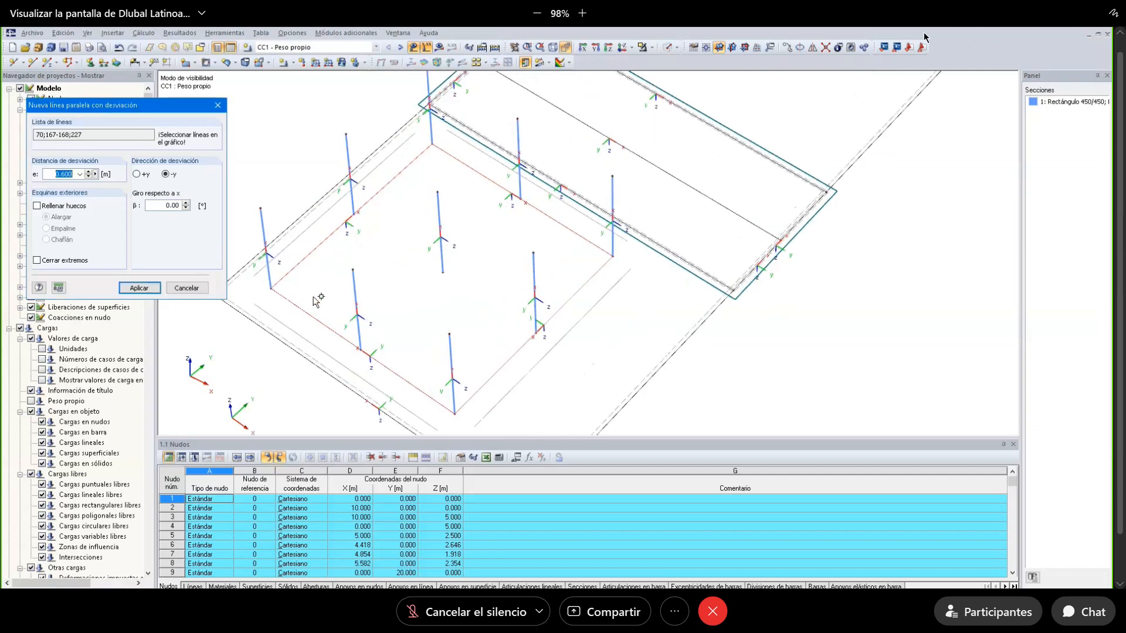
click(57, 208)
scroll(254, 325, up, 2)
scroll(254, 324, up, 3)
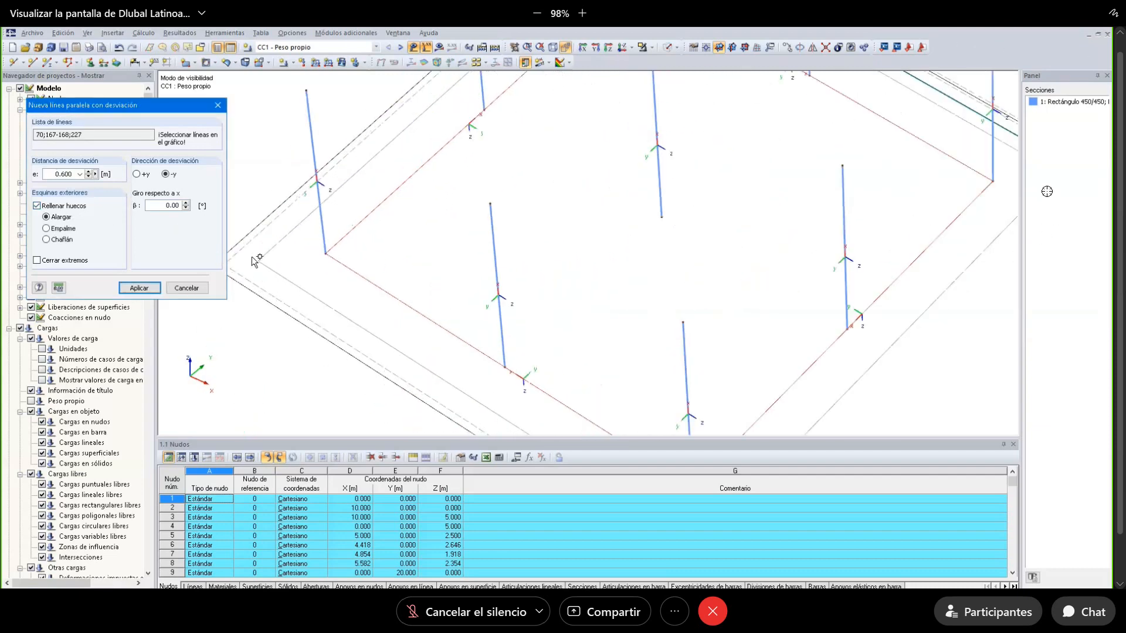
click(47, 229)
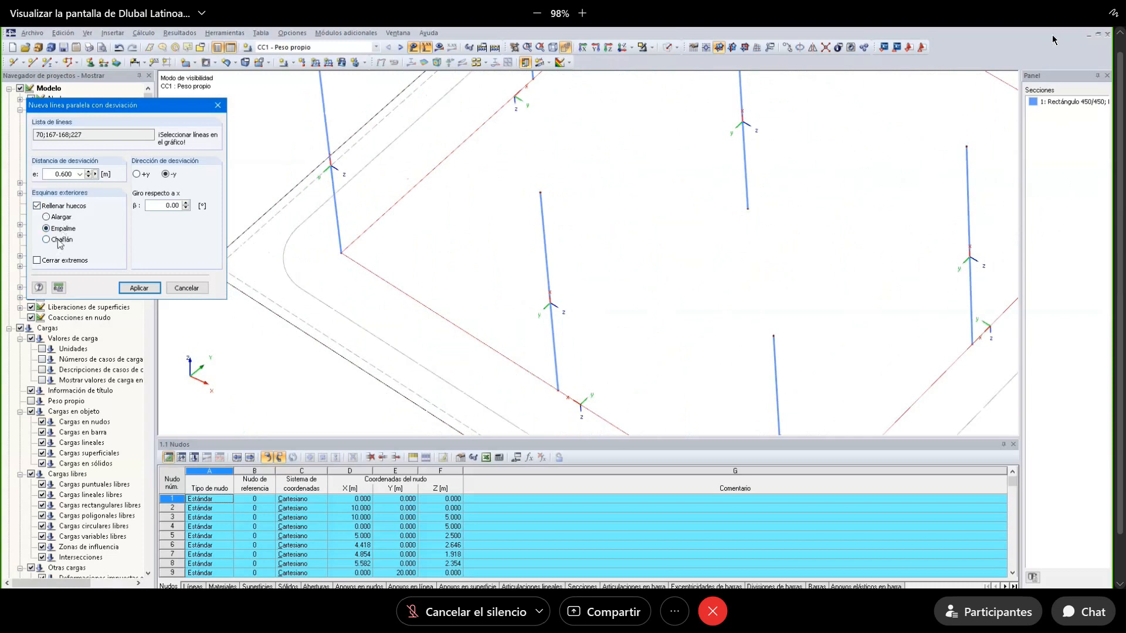
click(58, 239)
click(58, 229)
click(59, 218)
click(60, 229)
click(140, 288)
scroll(317, 176, down, 3)
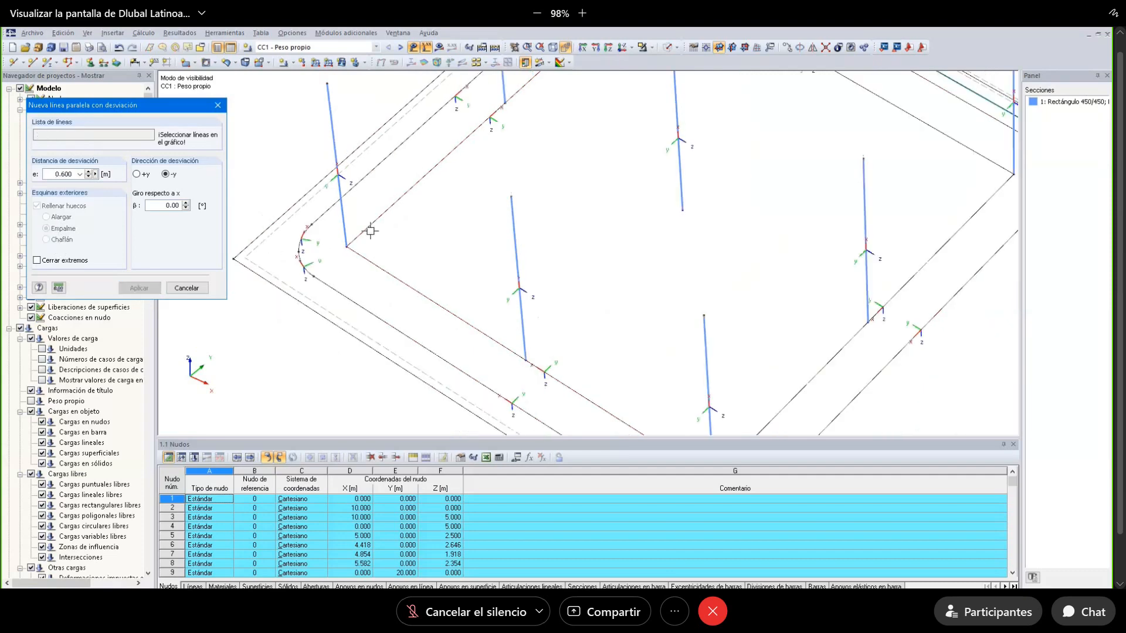
Delete the original perimeter lines between the column bases, keeping the rounded offset outline.
middle_drag(314, 154, 243, 180)
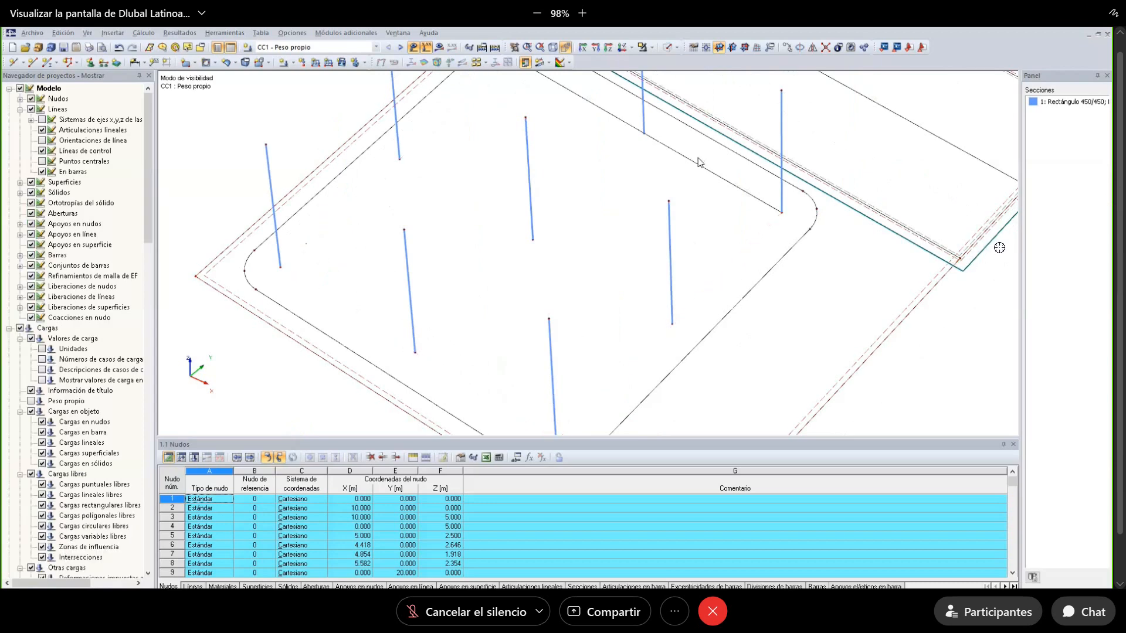
scroll(445, 259, down, 4)
ctrl+middle_drag(326, 177, 404, 214)
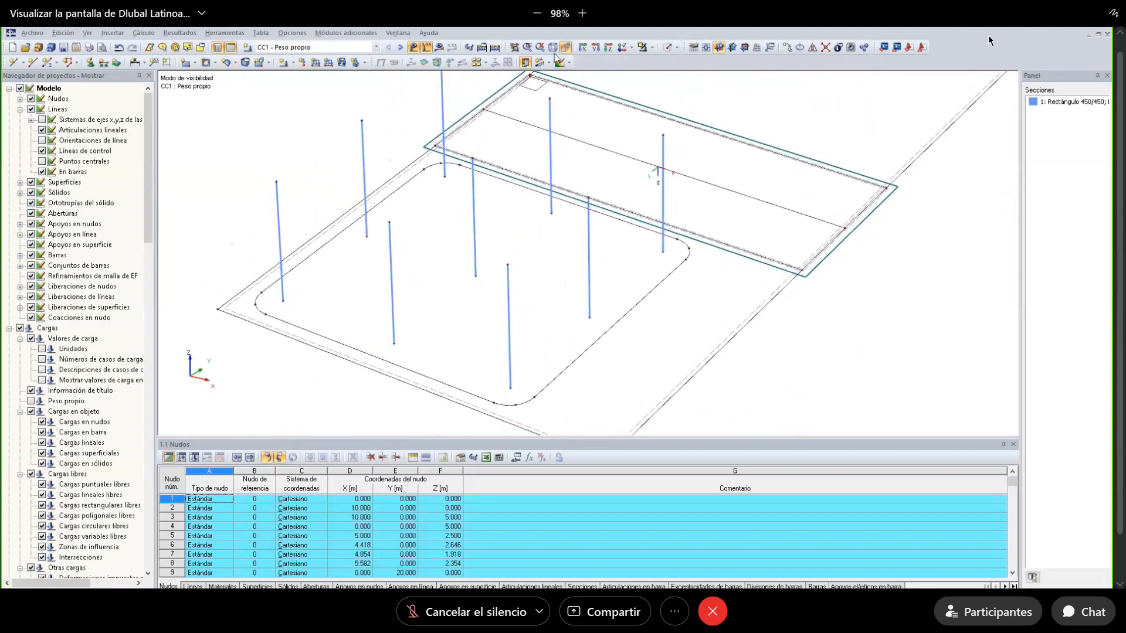
Start a surface from boundary lines in H-25 with a constant thickness of 450 mm and the comment "Losa de cimentación.".
click(193, 64)
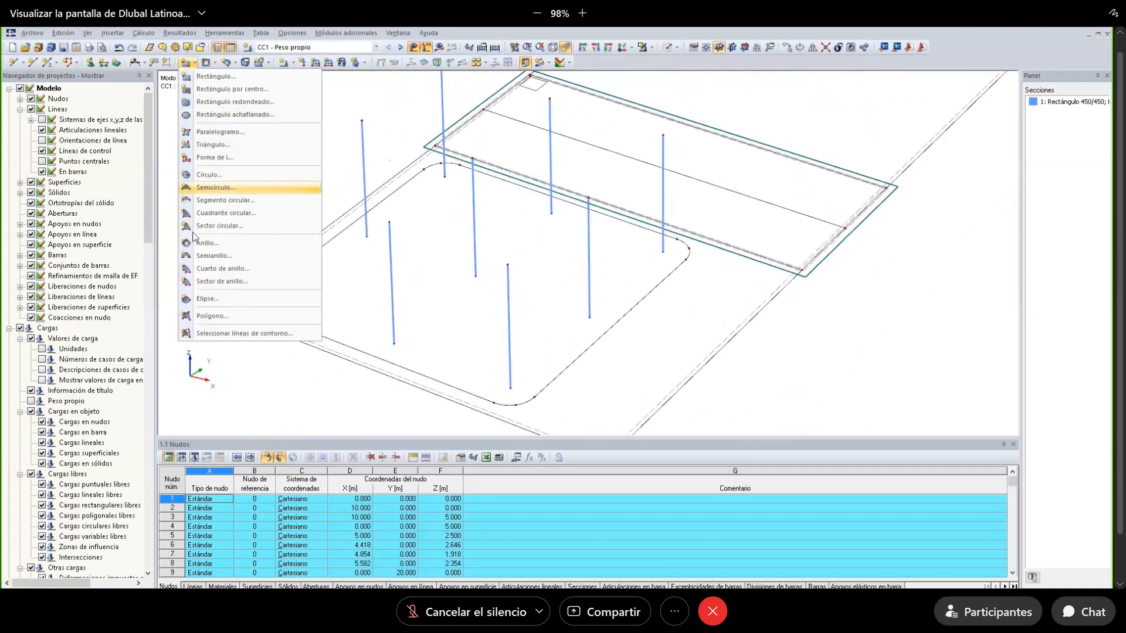
click(220, 334)
click(445, 296)
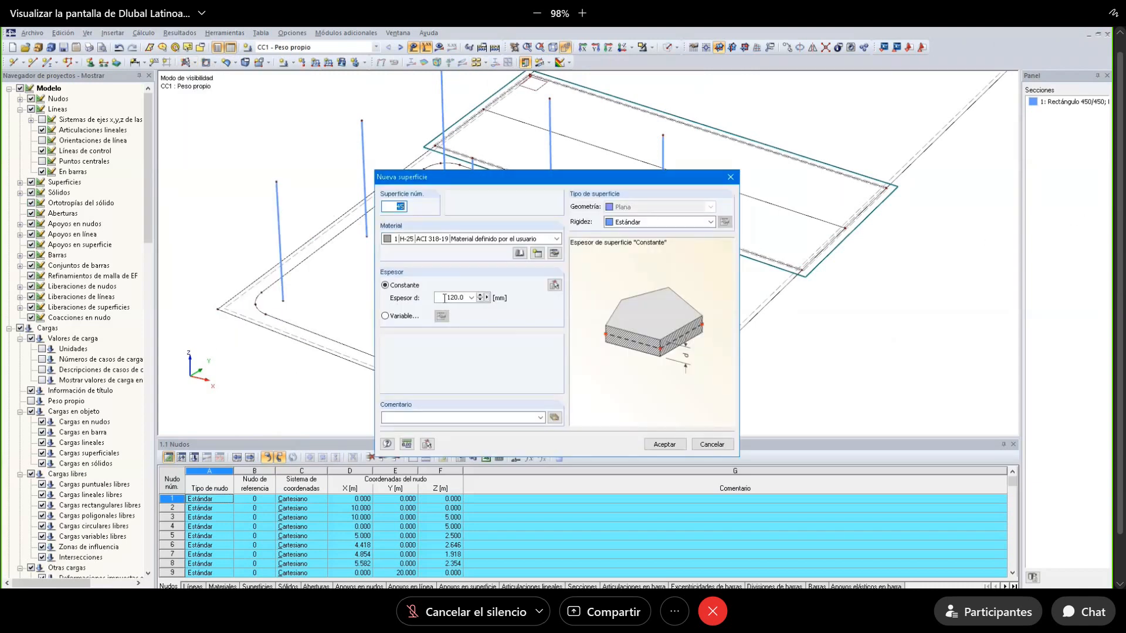
double_click(445, 297)
text(450)
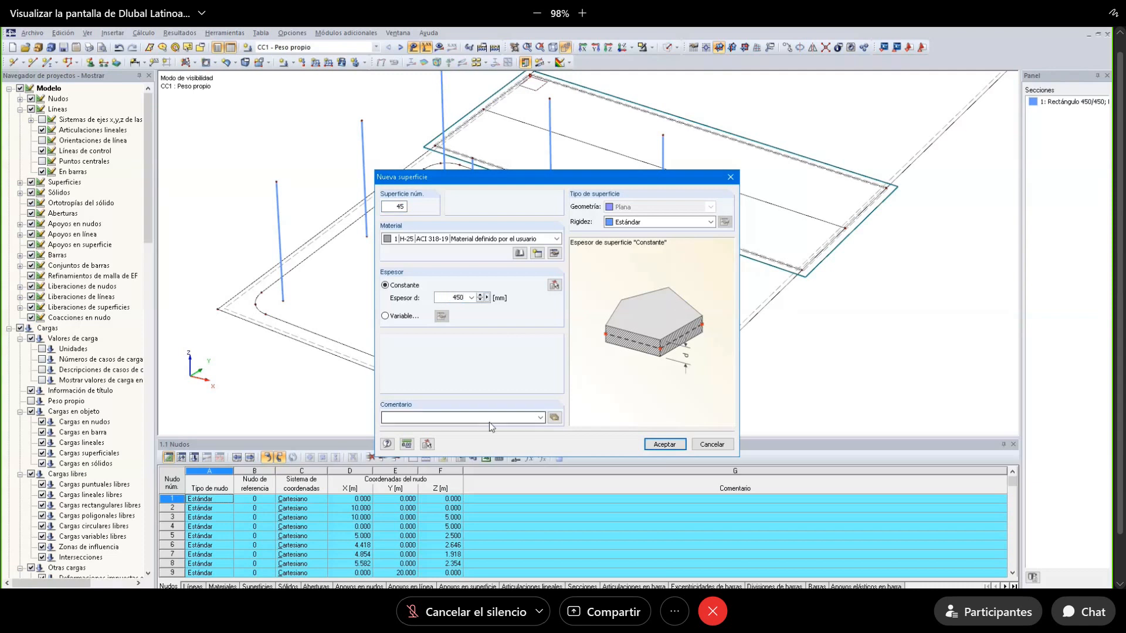
click(467, 418)
text(Losa de cimentaci)
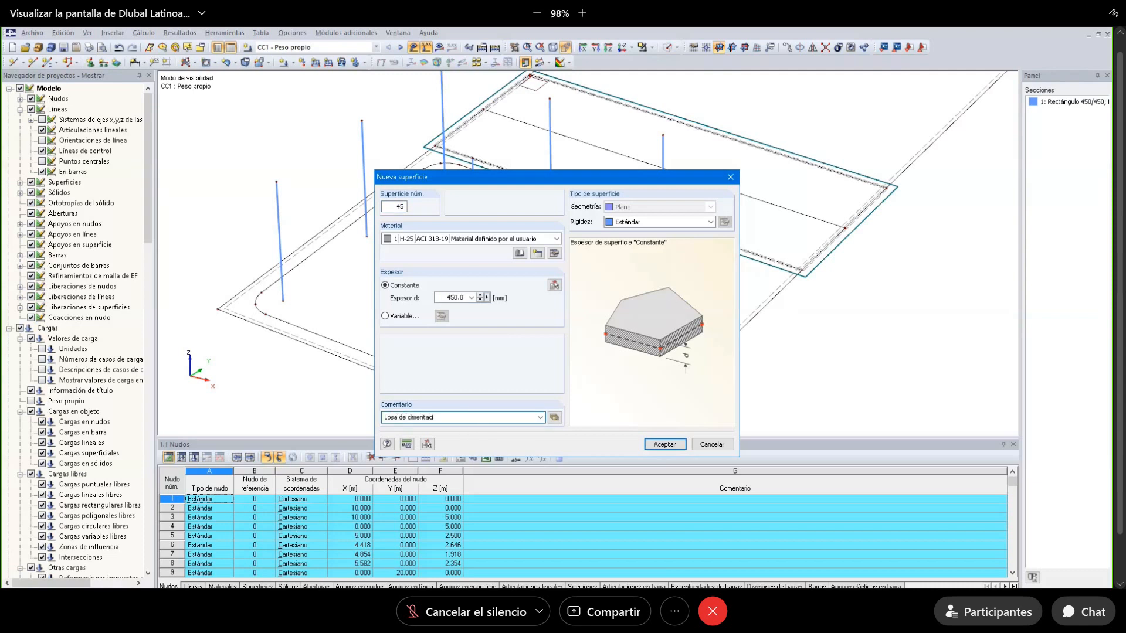
text(ón.)
key(Return)
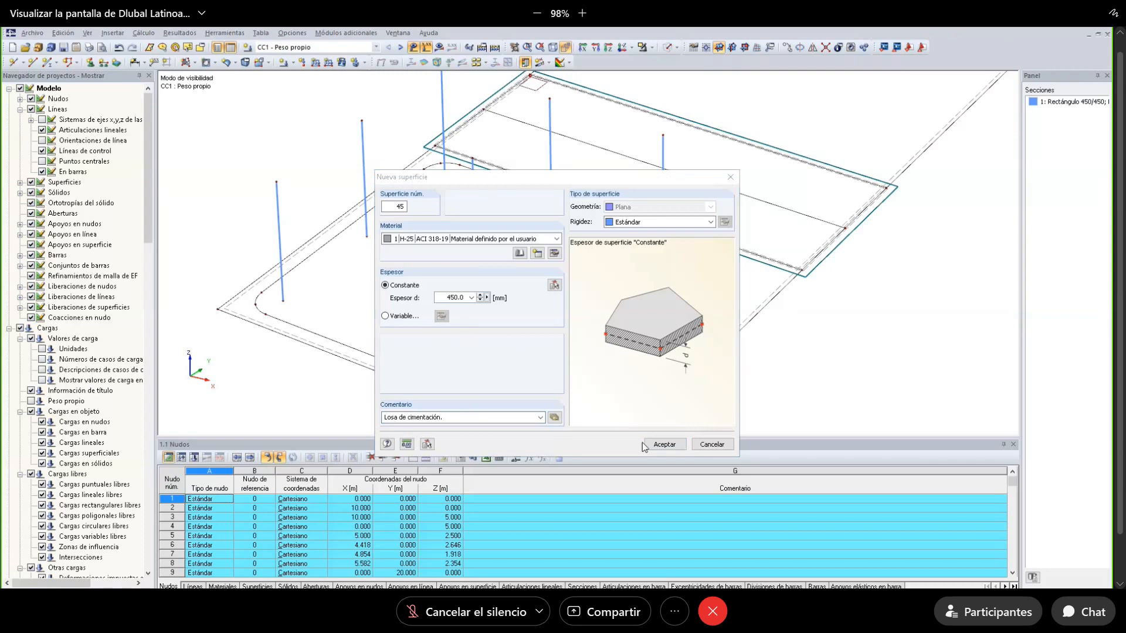
click(671, 447)
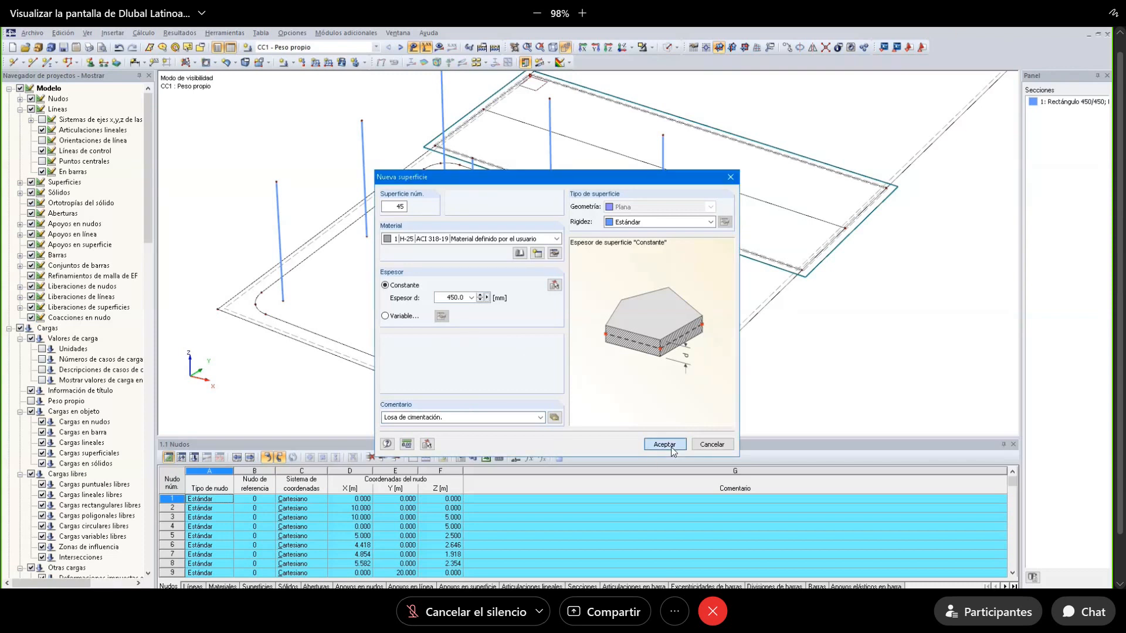
click(673, 450)
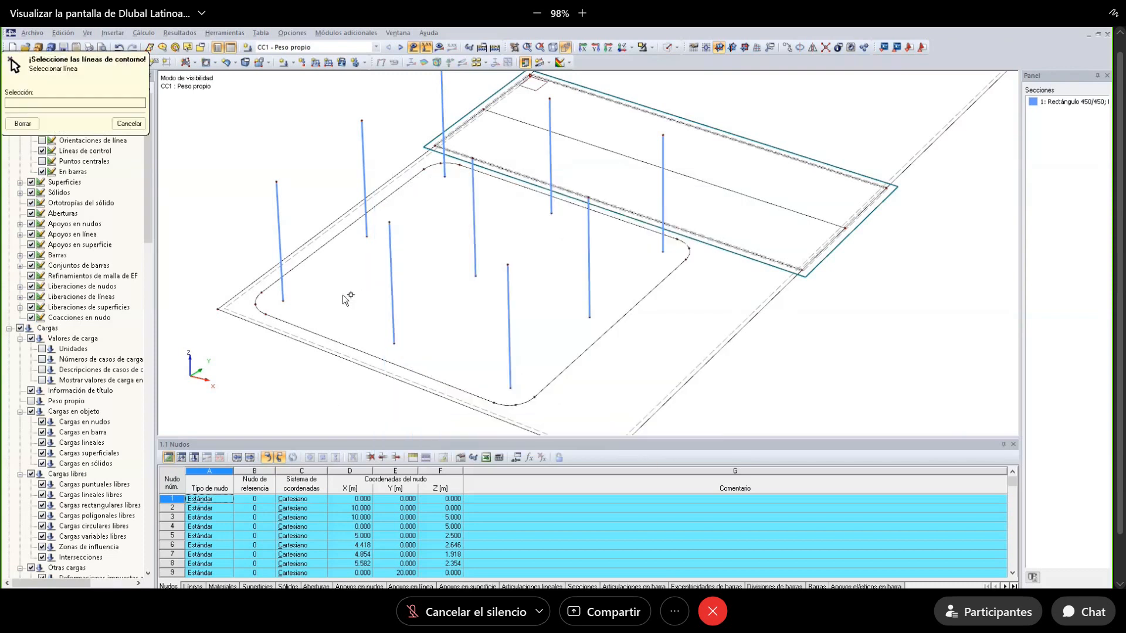
Pick the rounded outline around the columns as the foundation slab's boundary and finish the surface command.
click(328, 336)
click(509, 335)
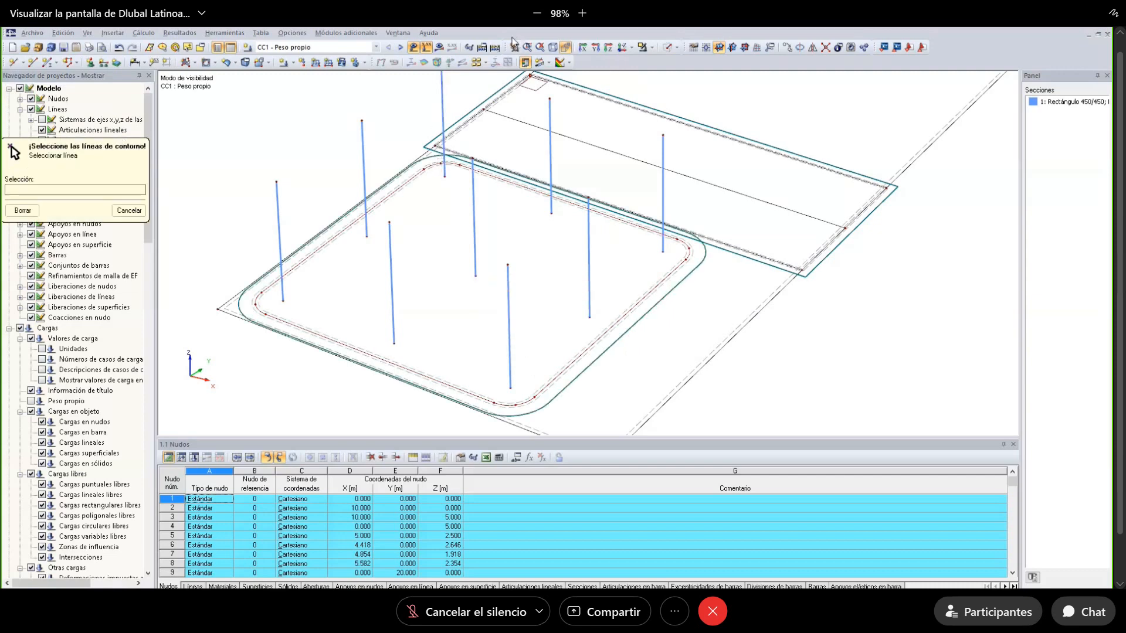
key(Escape)
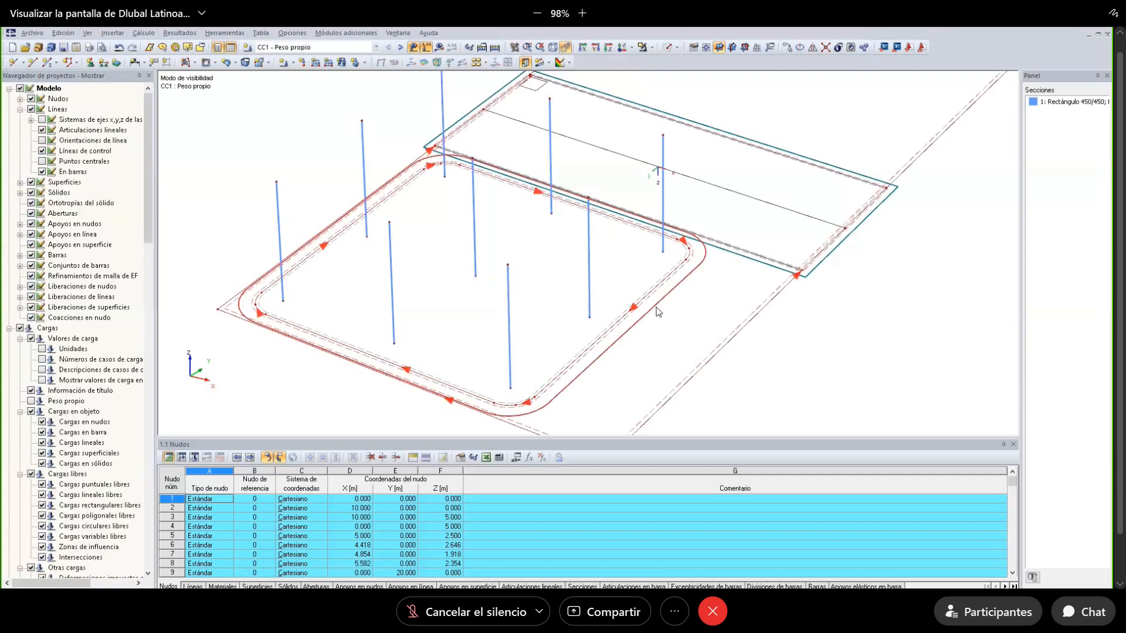
right_click(657, 309)
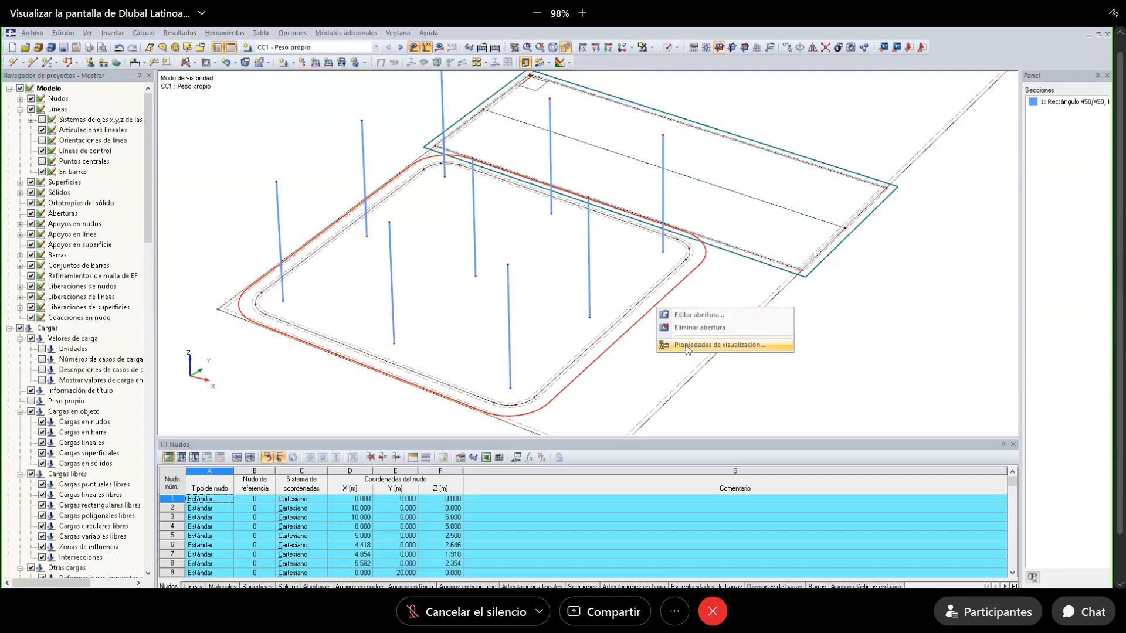
Display the model as solid and render the surfaces filled including thickness with edges (Relleno incluido espesor con aristas).
click(671, 46)
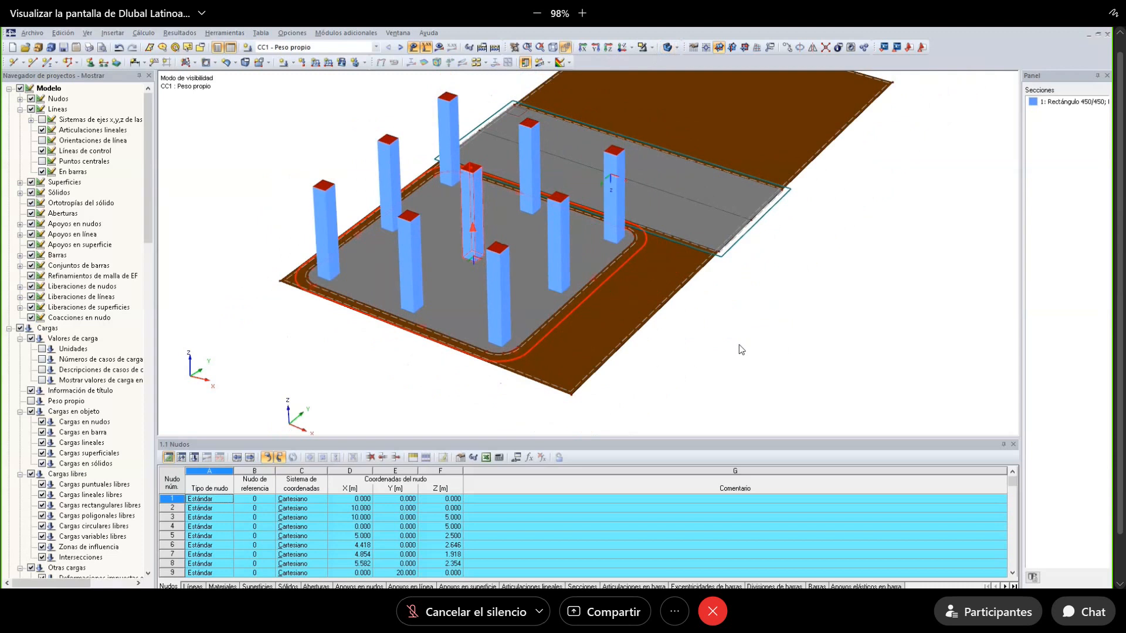
scroll(697, 278, up, 3)
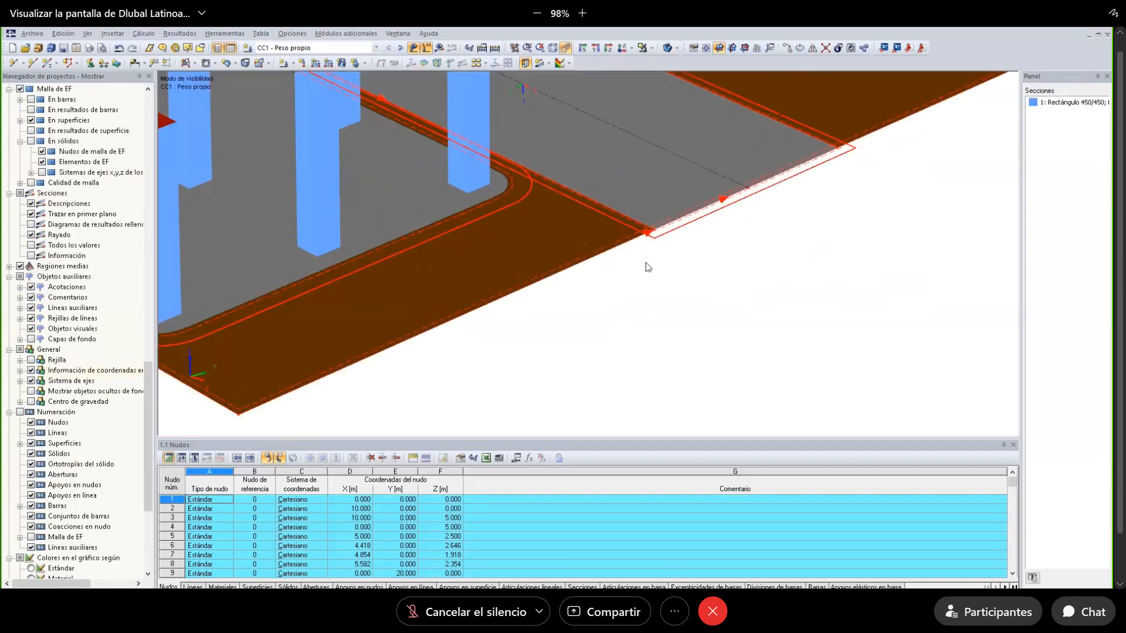
middle_drag(648, 267, 840, 151)
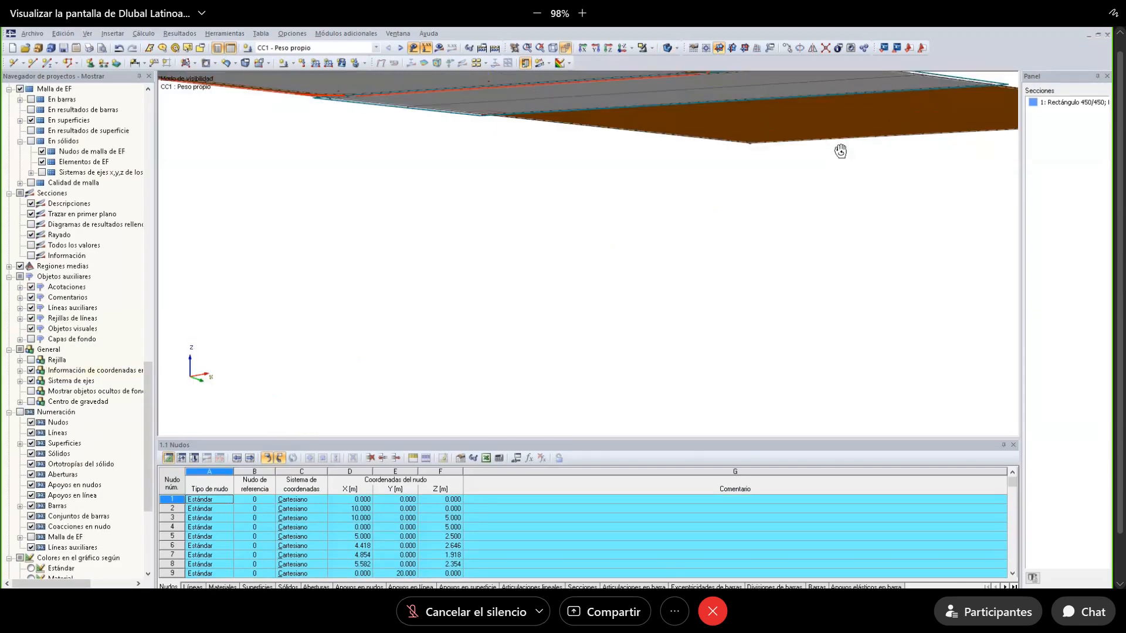
scroll(61, 498, down, 10)
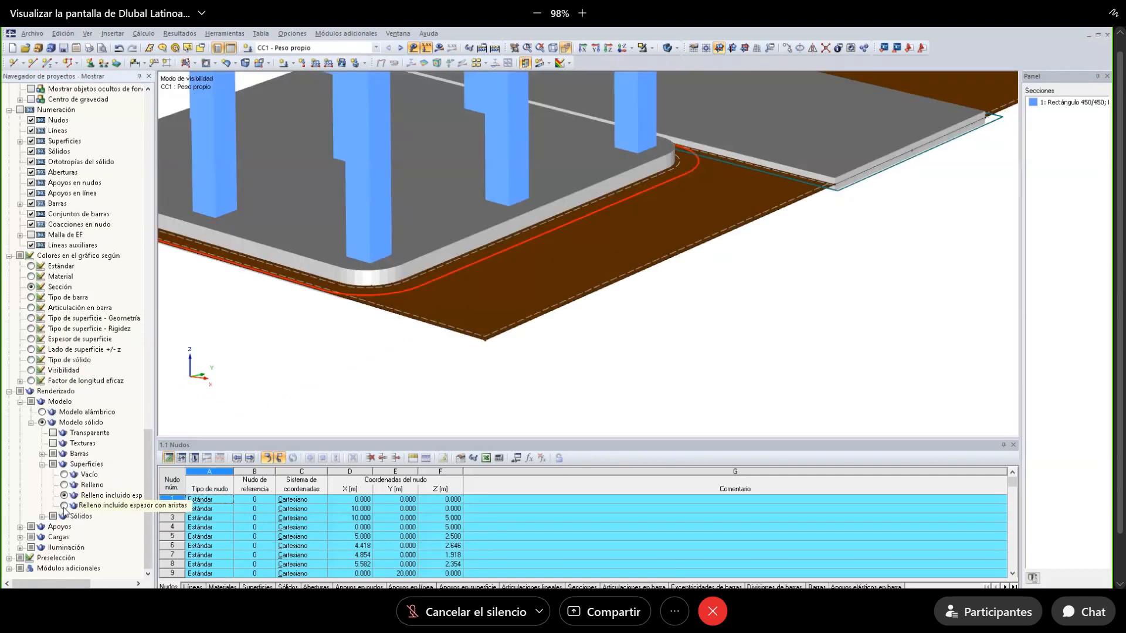
click(64, 505)
ctrl+middle_drag(437, 344, 474, 266)
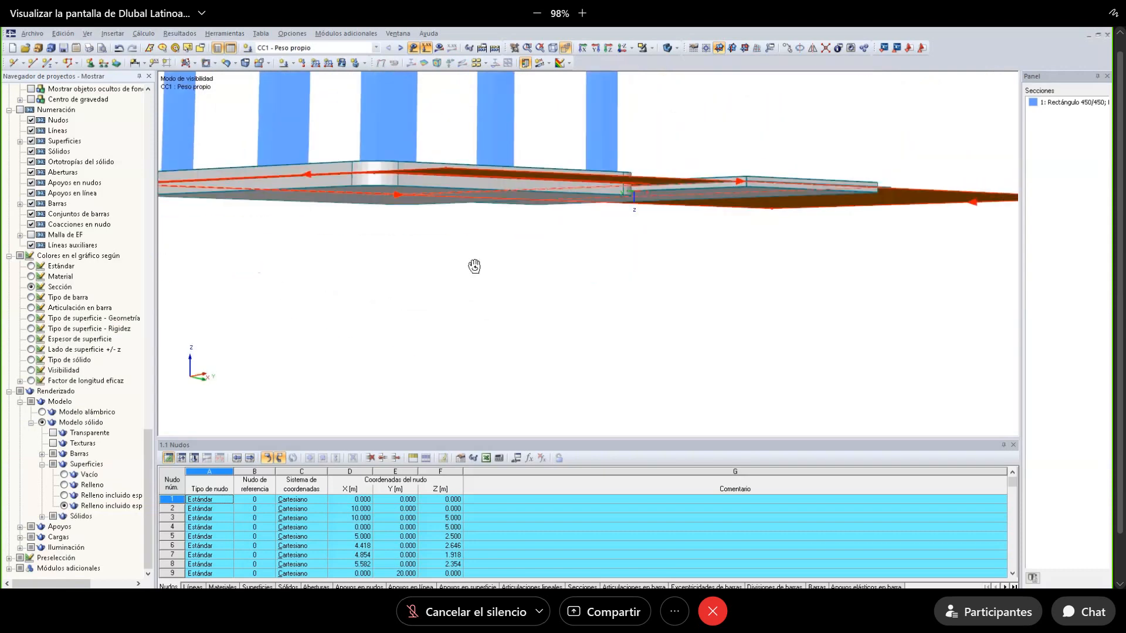
Give the foundation slab a surface eccentricity that places its thickness below the soil surface.
double_click(410, 213)
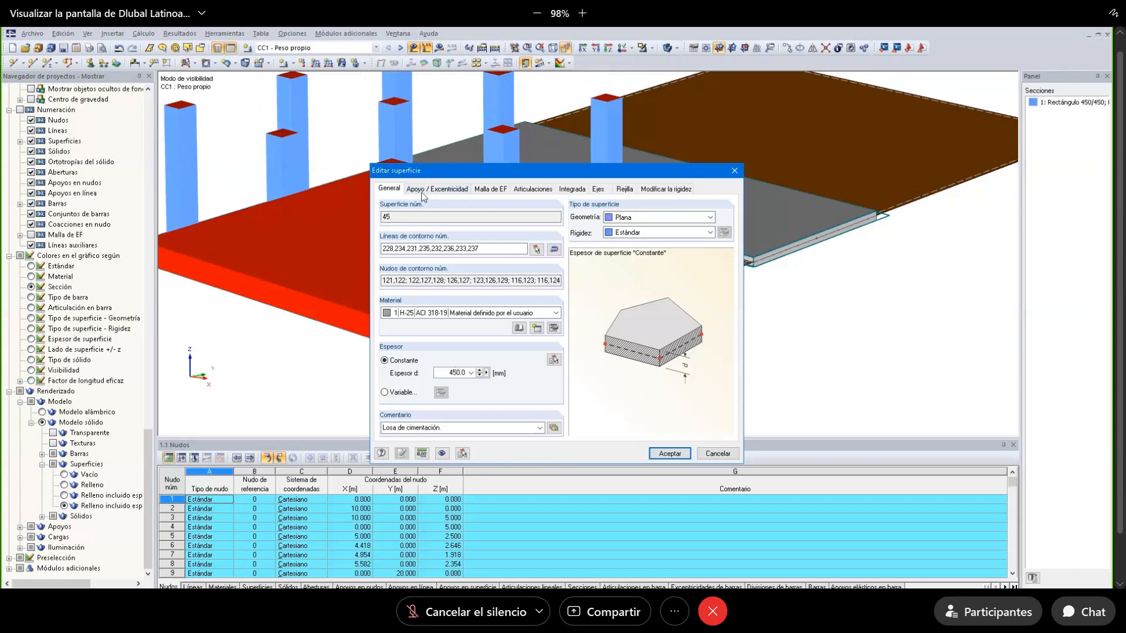
click(423, 190)
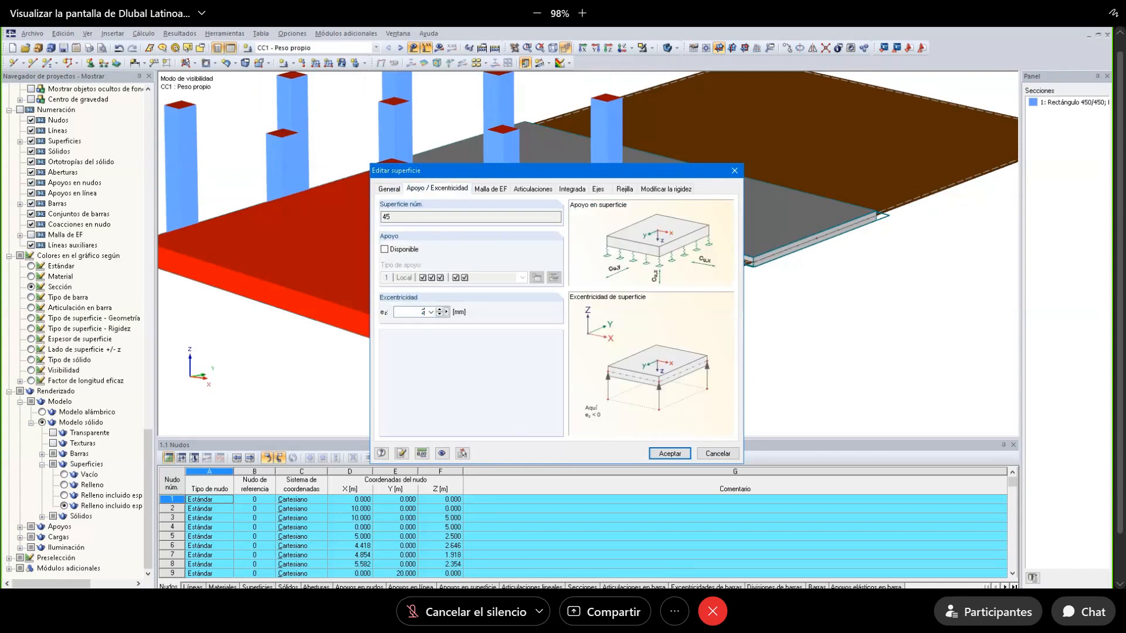
key(Return)
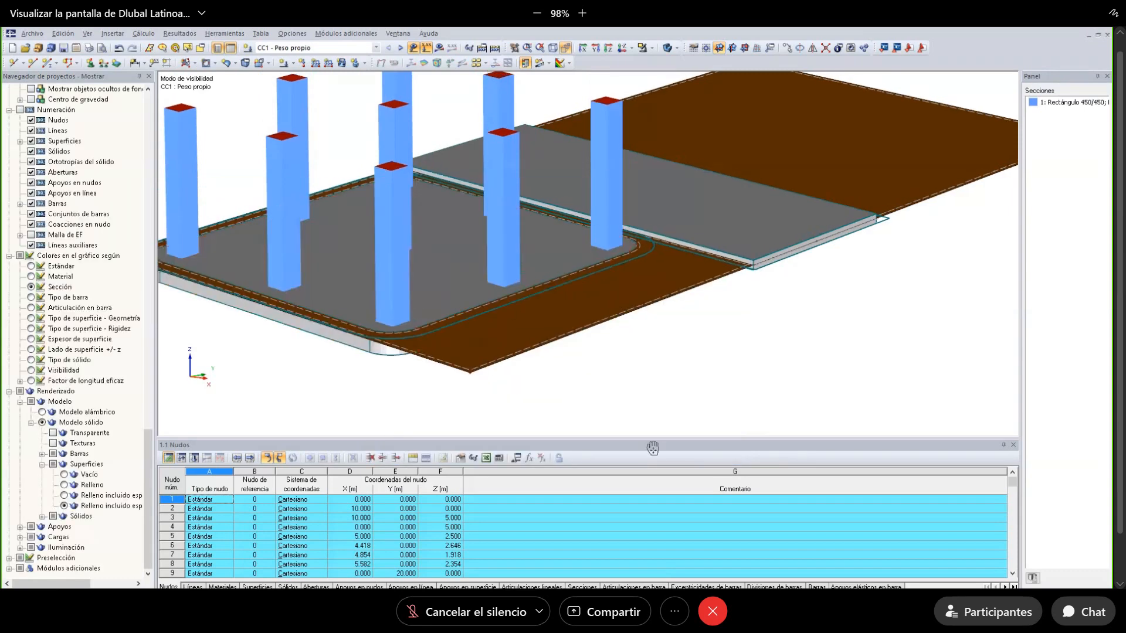
middle_drag(652, 448, 646, 407)
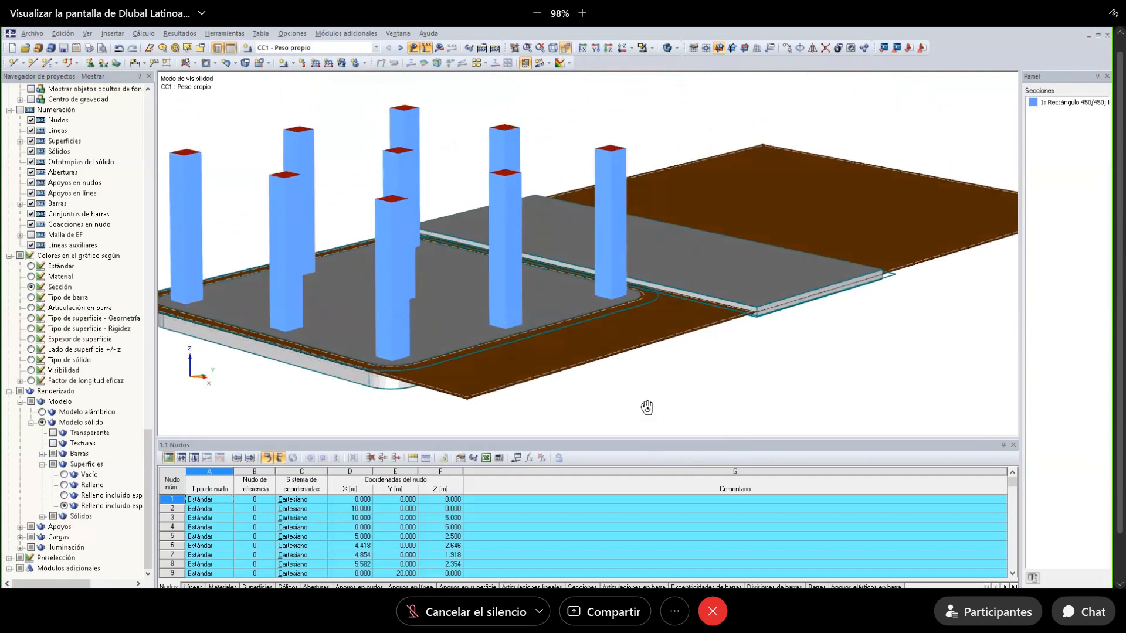
ctrl+middle_drag(654, 327, 613, 358)
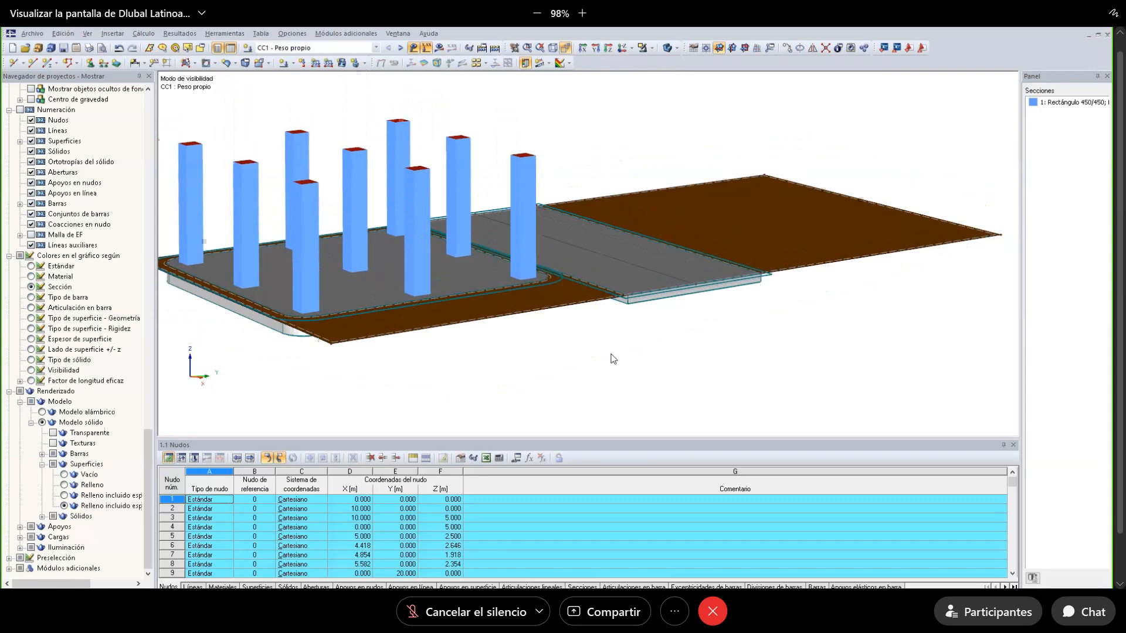
Unhide all objects in the model and recover 220601-Tubo48 from its automatic backup file.
right_click(546, 122)
mouse_move(675, 424)
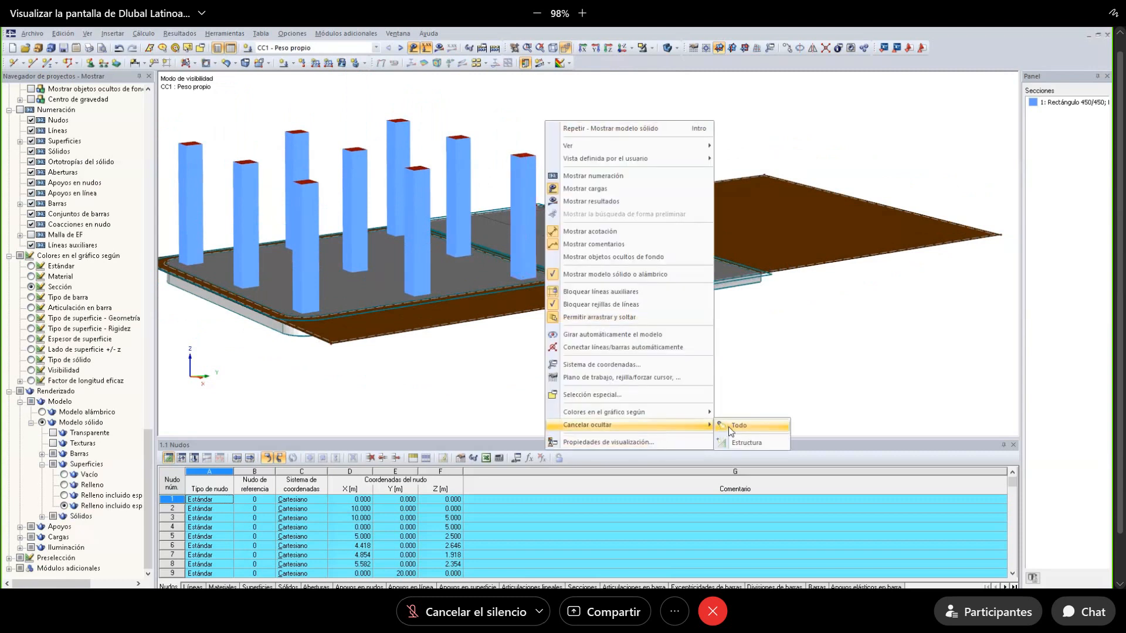
click(733, 426)
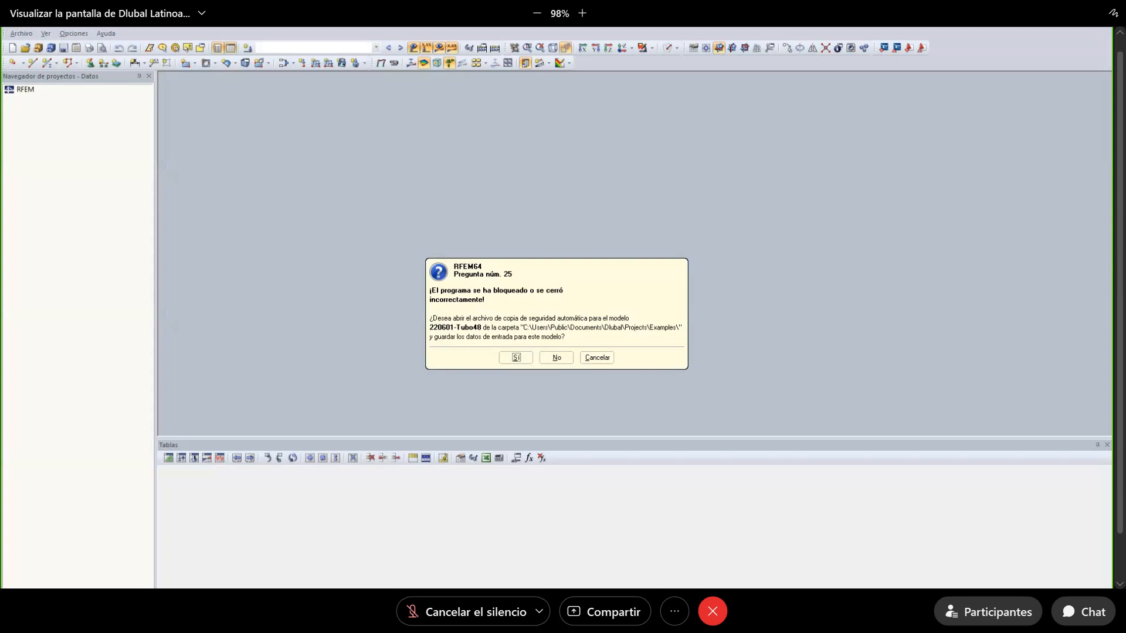
click(516, 357)
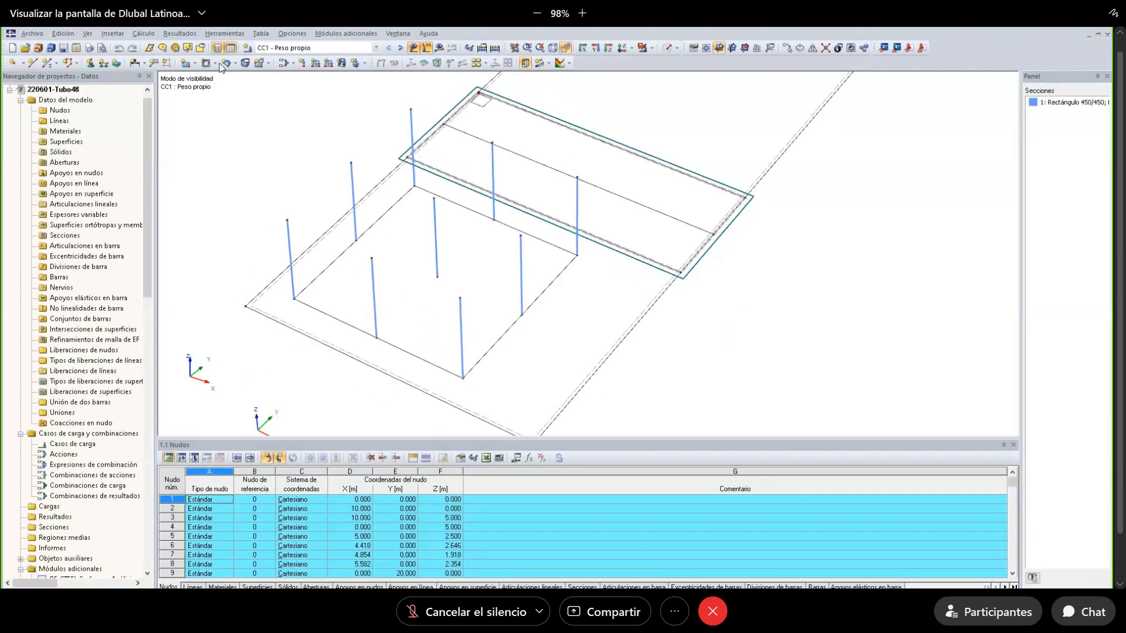
Create parallel lines 0.5 m outside the rectangle joining the outer column bases, filling the outer corners with fillets (Empalme).
click(237, 32)
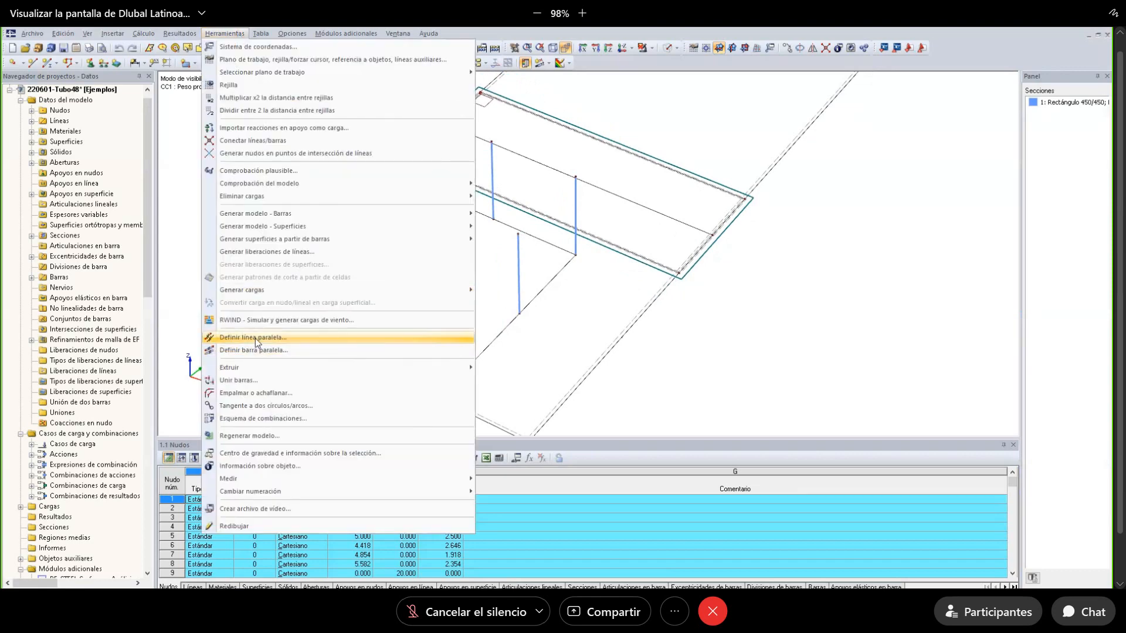
click(255, 339)
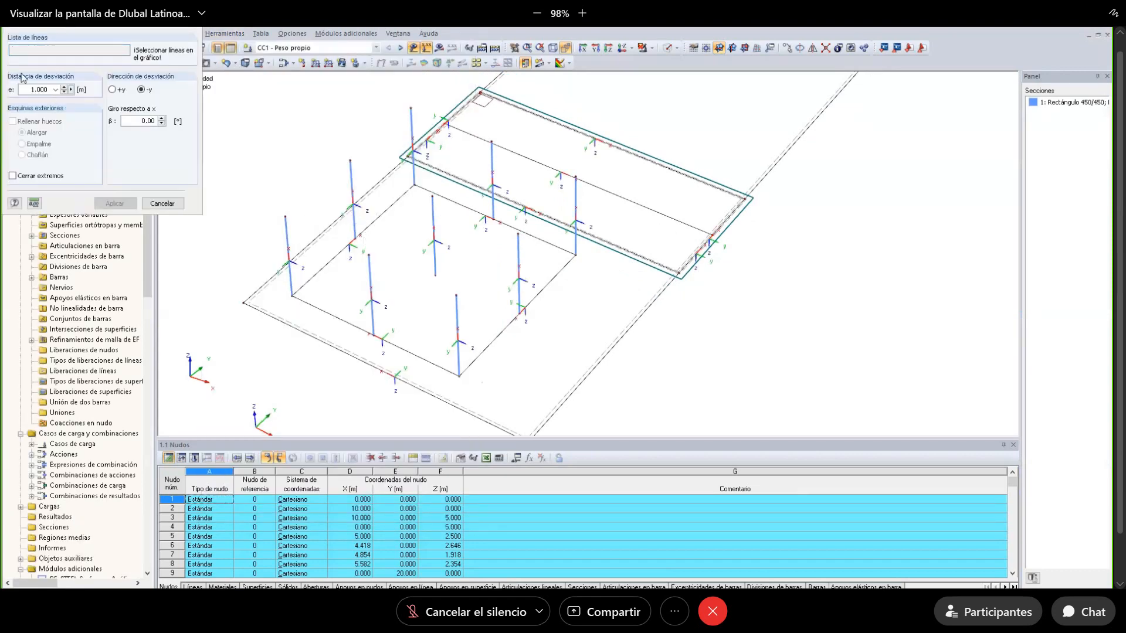
double_click(32, 89)
text(0.5)
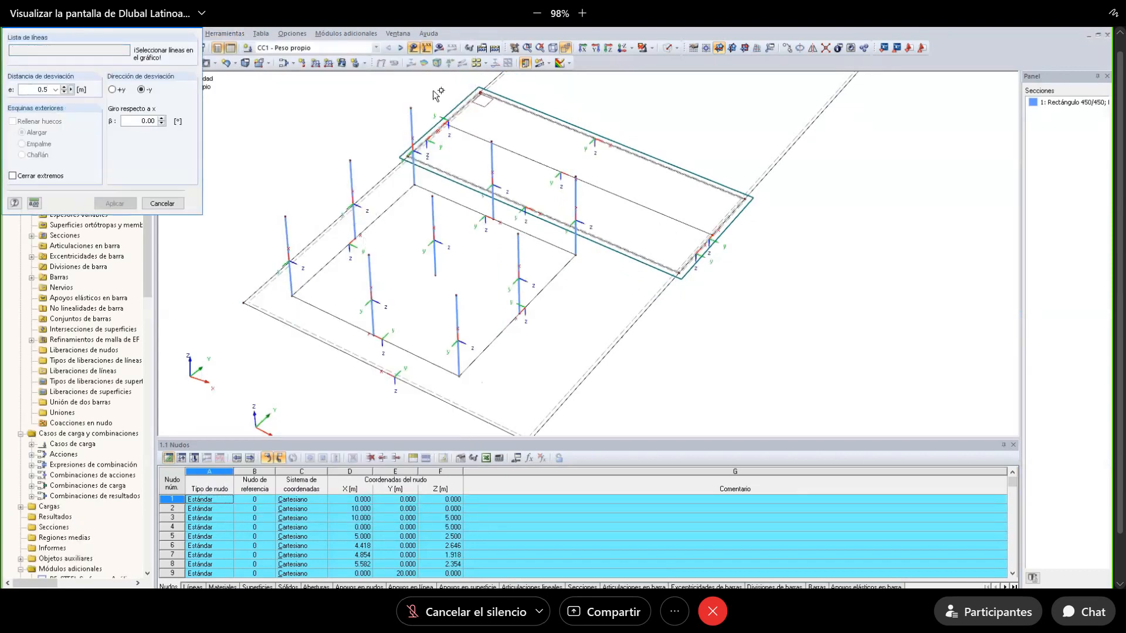
click(397, 206)
click(432, 192)
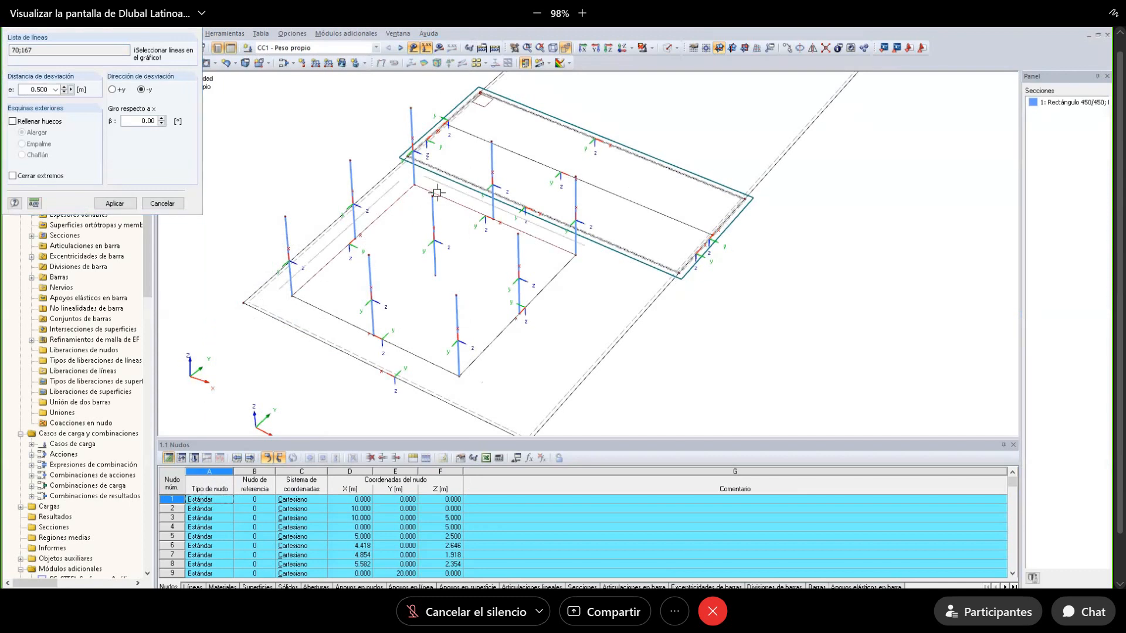
click(309, 305)
click(545, 285)
click(36, 121)
click(38, 144)
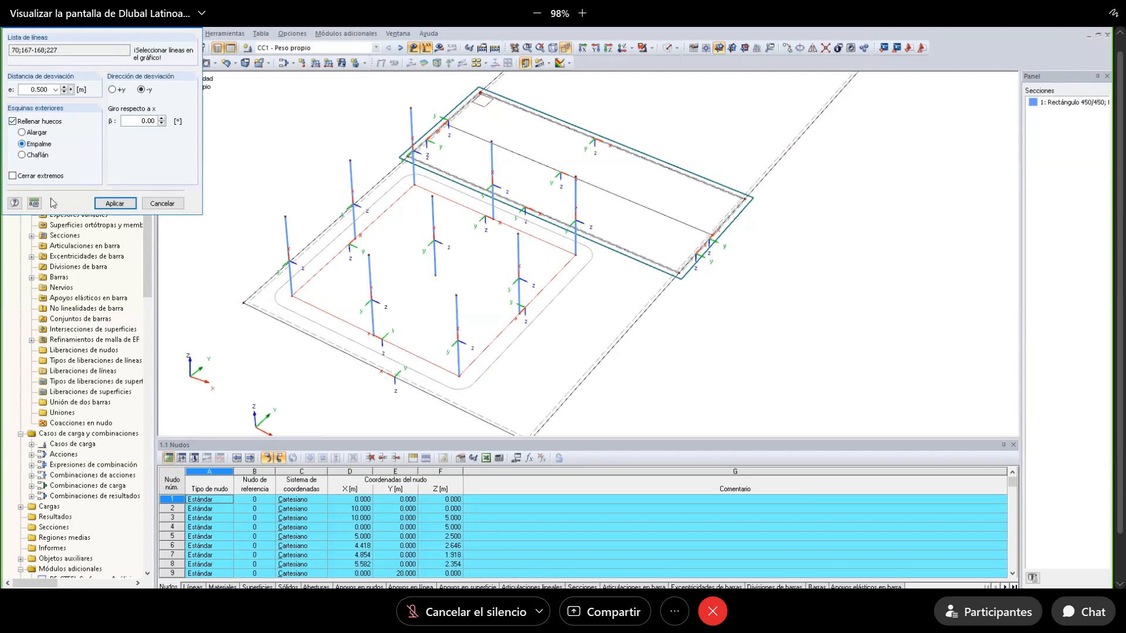
click(106, 204)
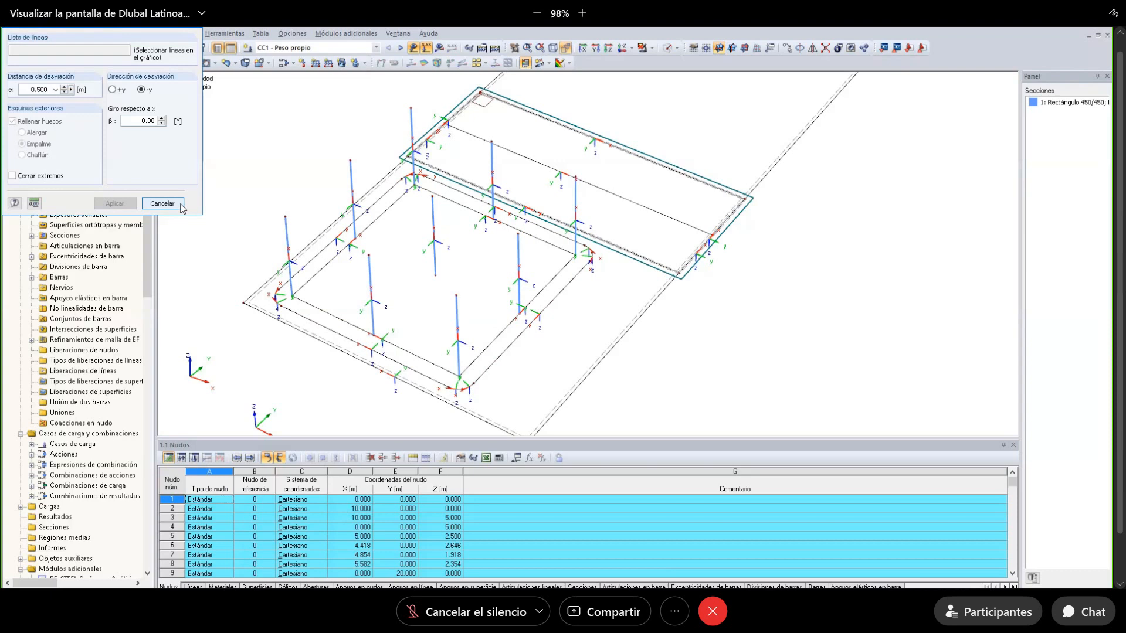
click(180, 205)
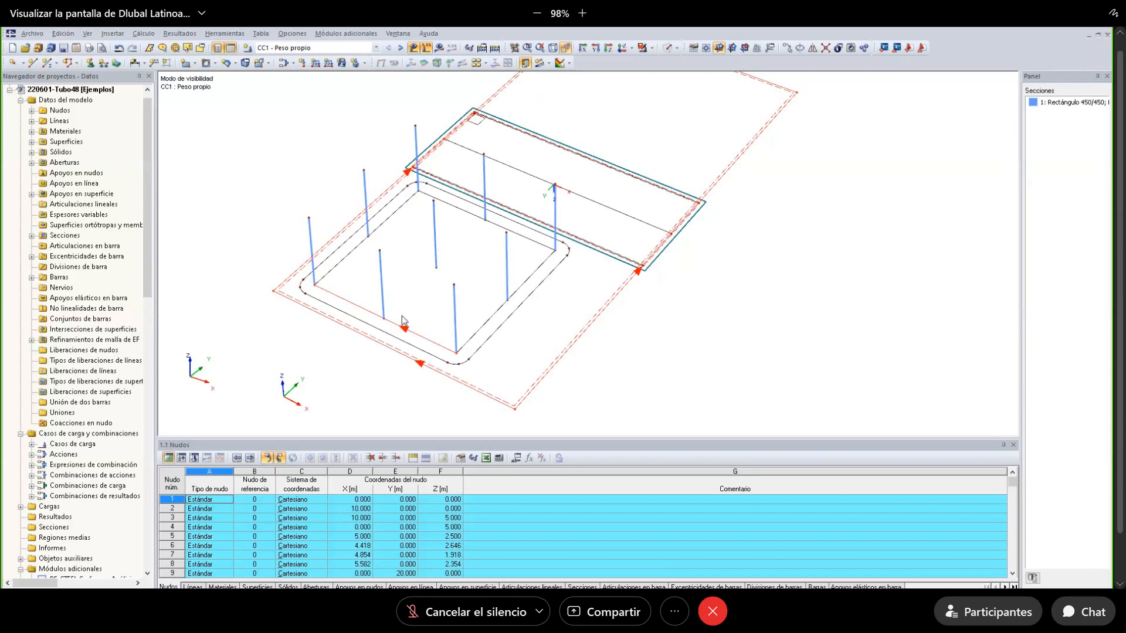
Delete the inner rectangle lines joining the column bases, keeping the rounded outline.
click(403, 320)
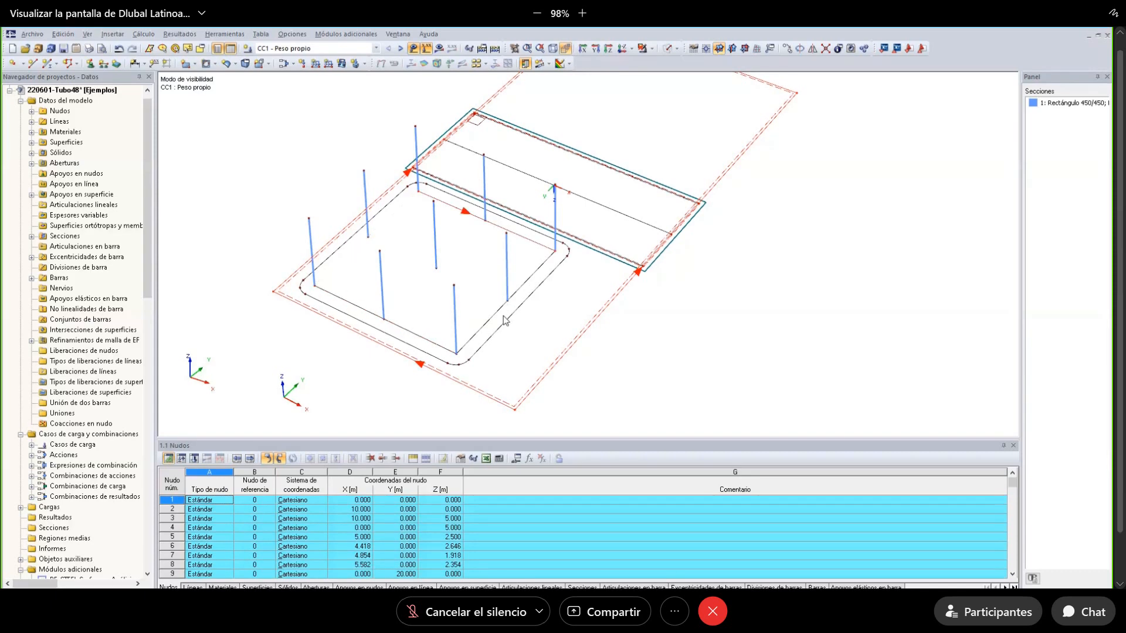
right_click(301, 305)
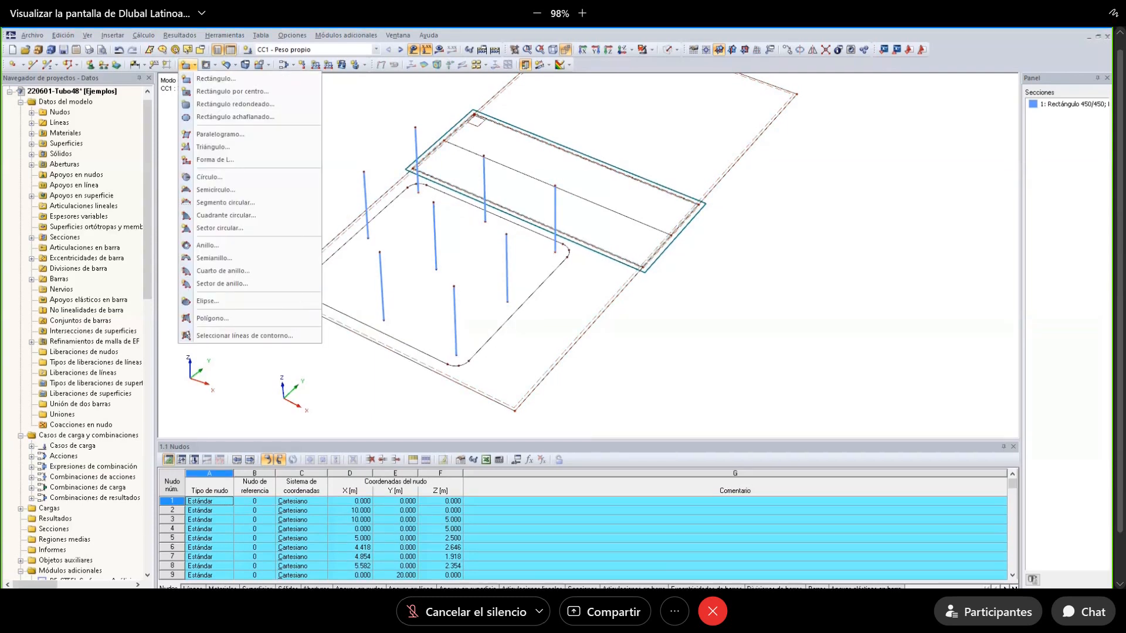
key(Escape)
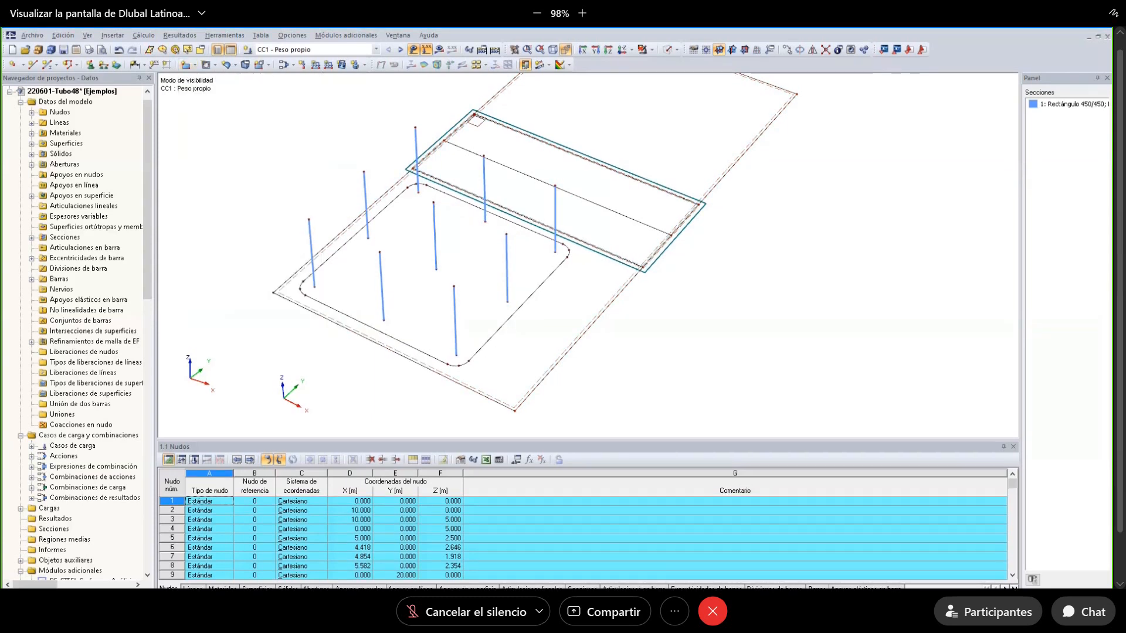
Create an H-25 surface 400 mm thick with the comment "Losa de cimentacion.", bounded by the rounded outline around the columns.
click(195, 65)
click(241, 337)
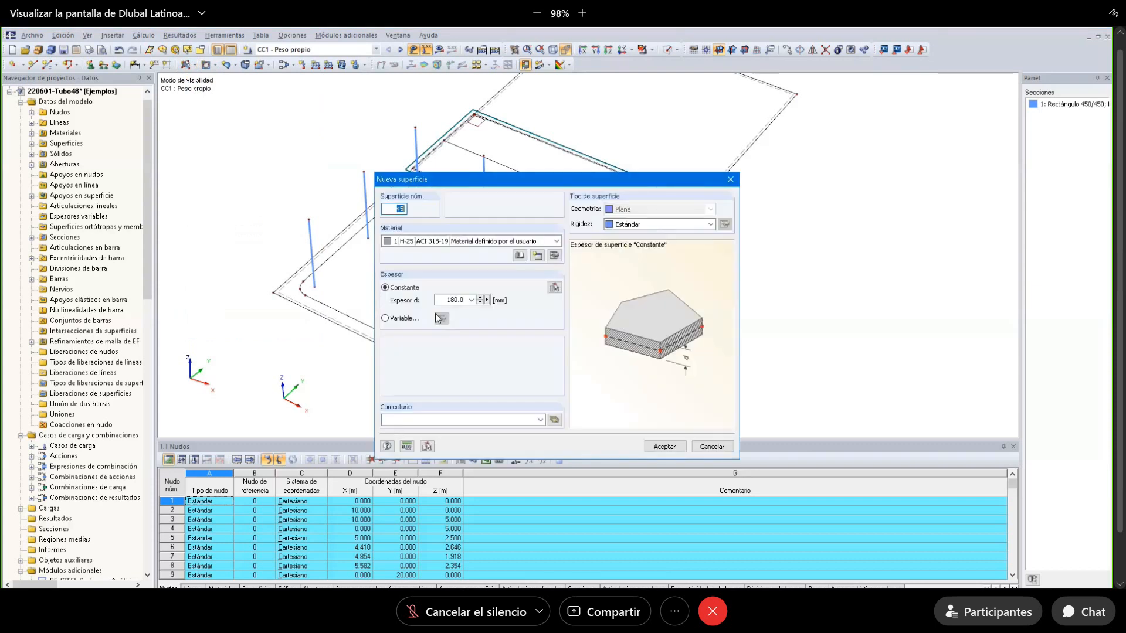
double_click(455, 300)
text(400)
click(464, 419)
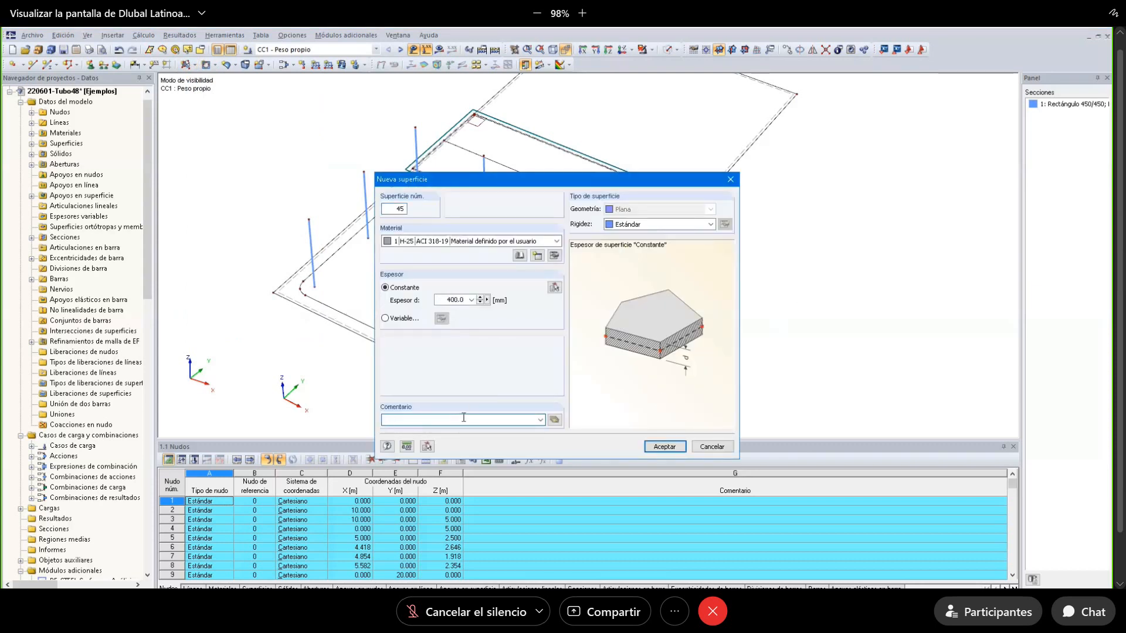
text(Losa de cimentacion.)
click(664, 447)
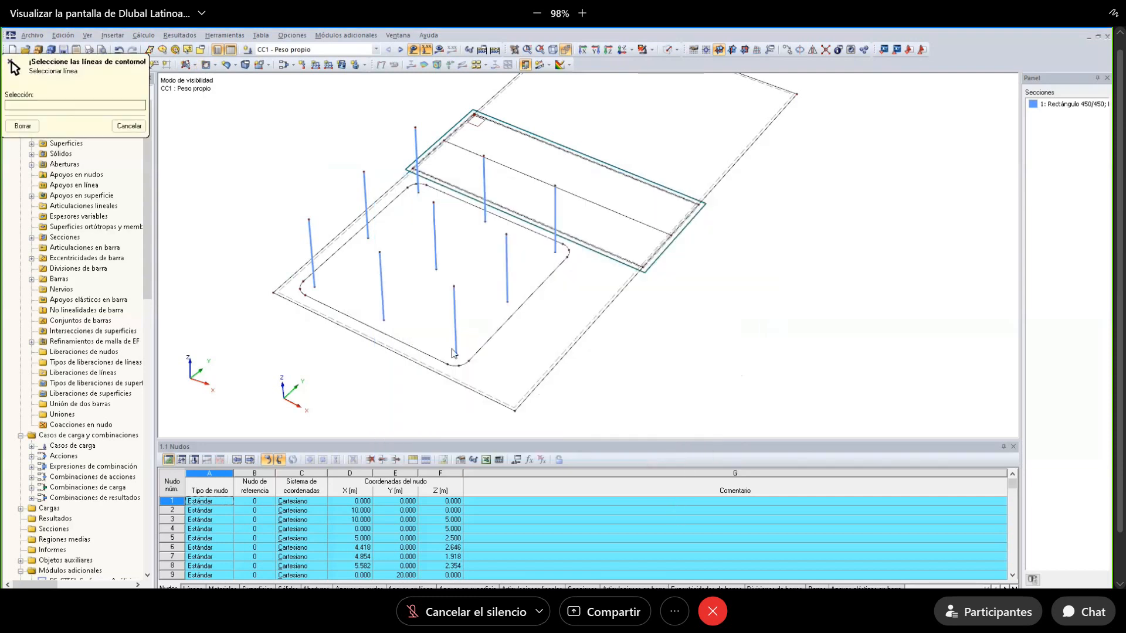
click(502, 340)
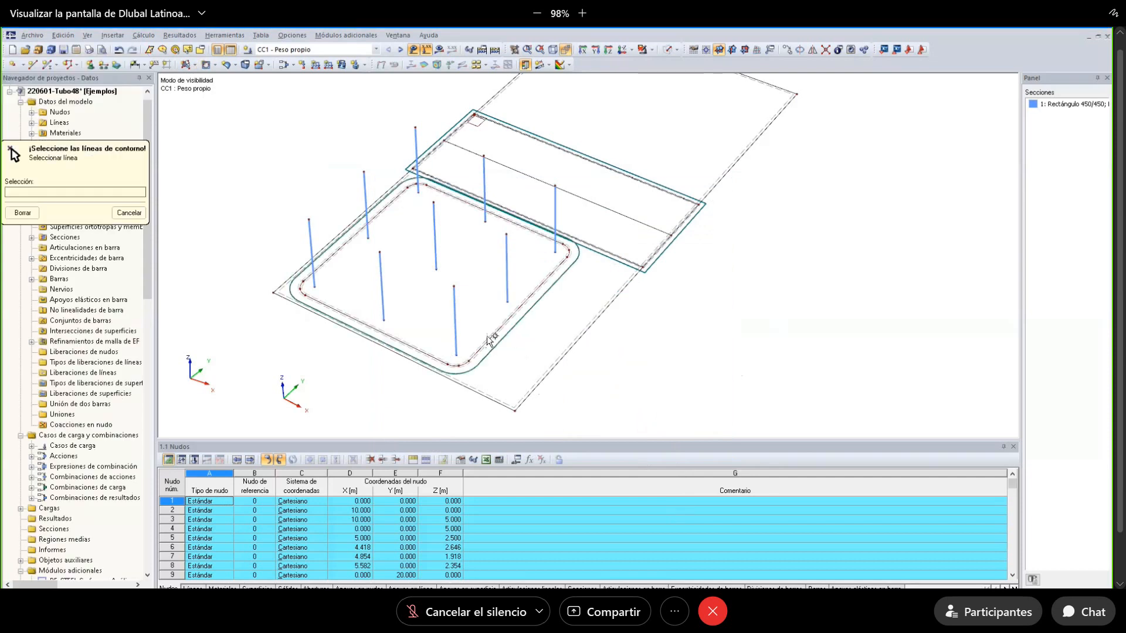
Save the model and display it as solid, with surfaces filled including thickness with edges (Relleno incluido espesor con aristas).
click(63, 50)
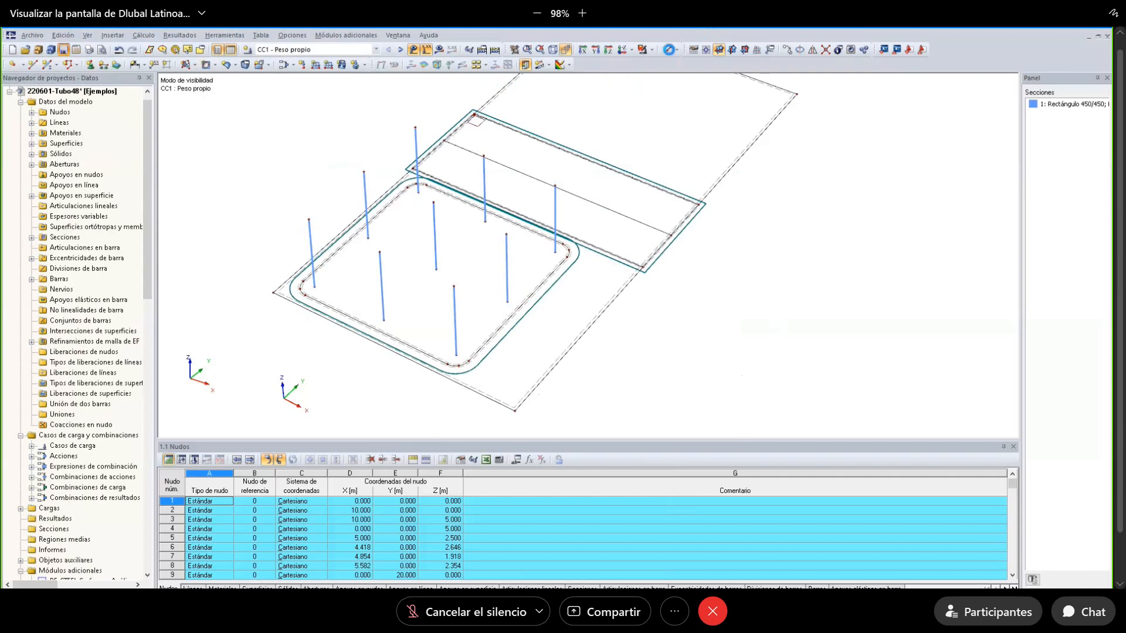
click(669, 49)
ctrl+middle_drag(674, 202, 627, 184)
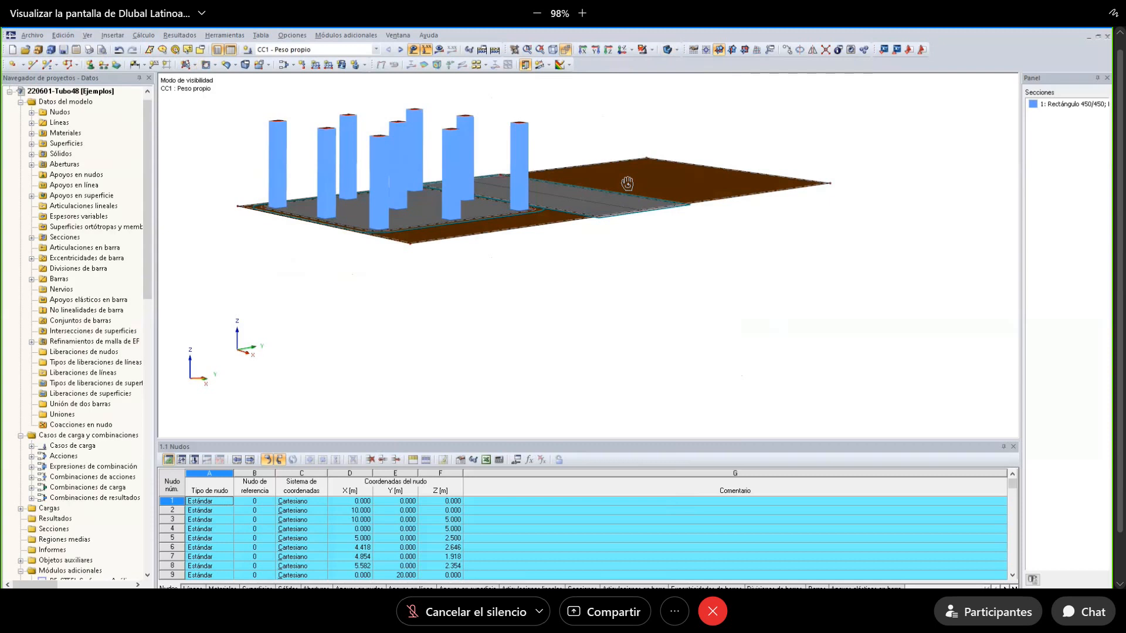
ctrl+middle_drag(627, 184, 638, 209)
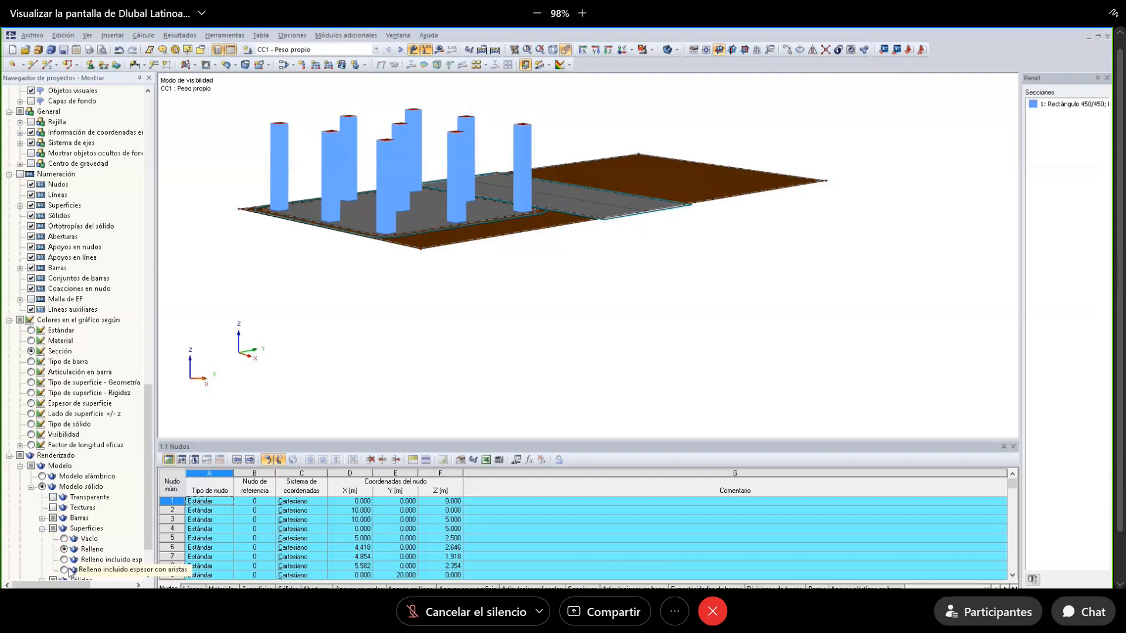
click(66, 570)
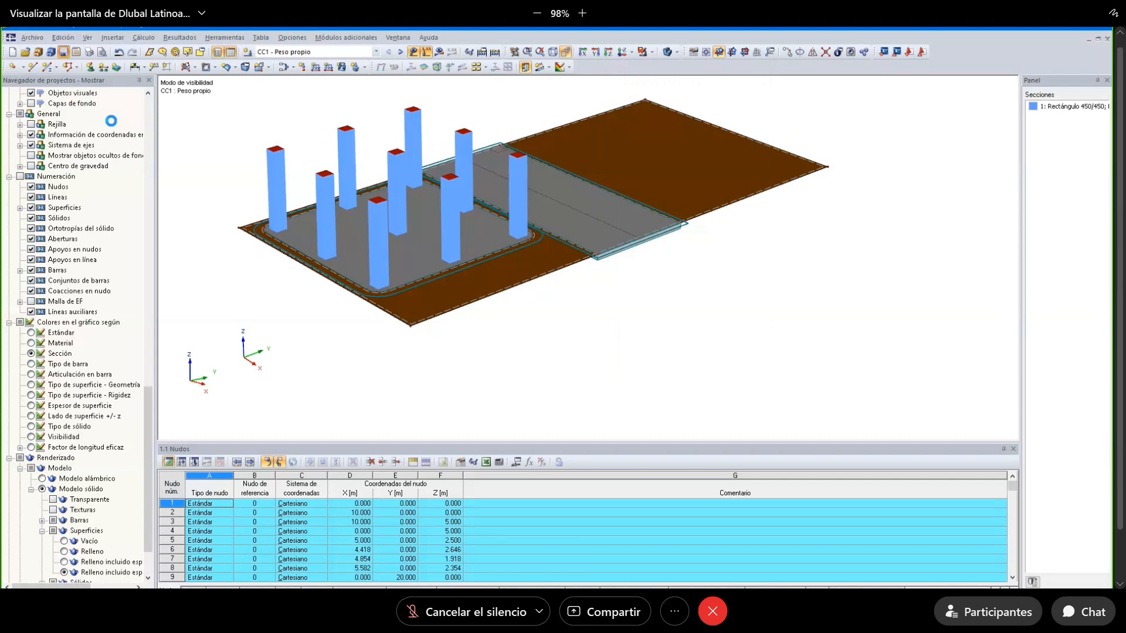
Copy a node vertically to place an apex point above the centre of the top storey.
click(666, 52)
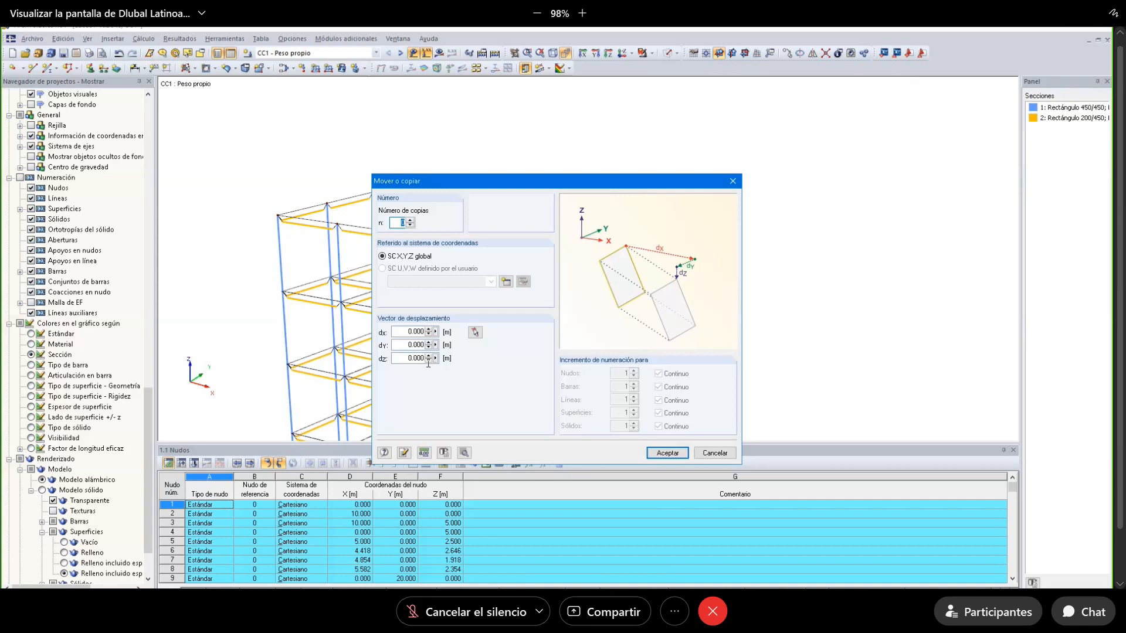
key(Escape)
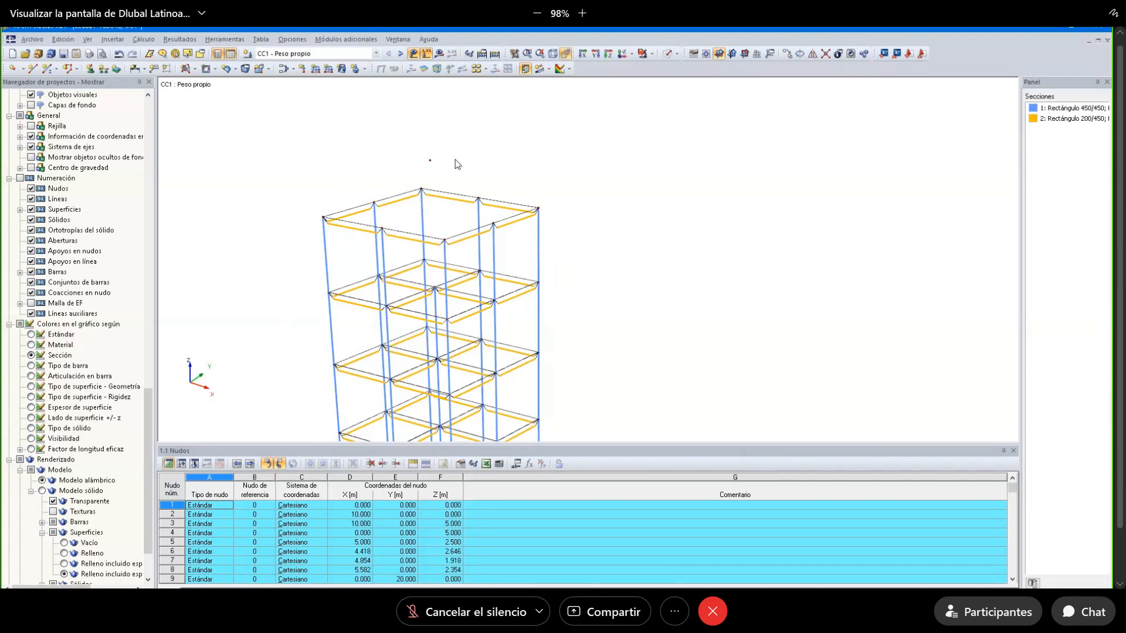
scroll(457, 165, up, 3)
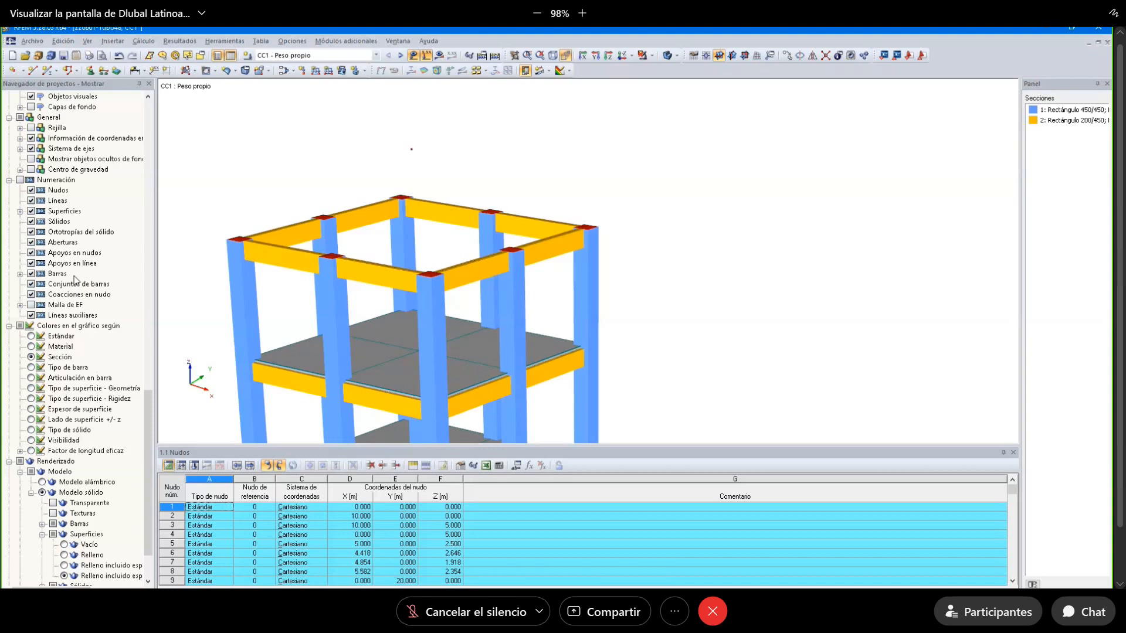
Start a new member with a symmetric I-section in Acero B-254 (ASTM A36): h 600, b 200, s 8 and t 10 mm.
click(54, 71)
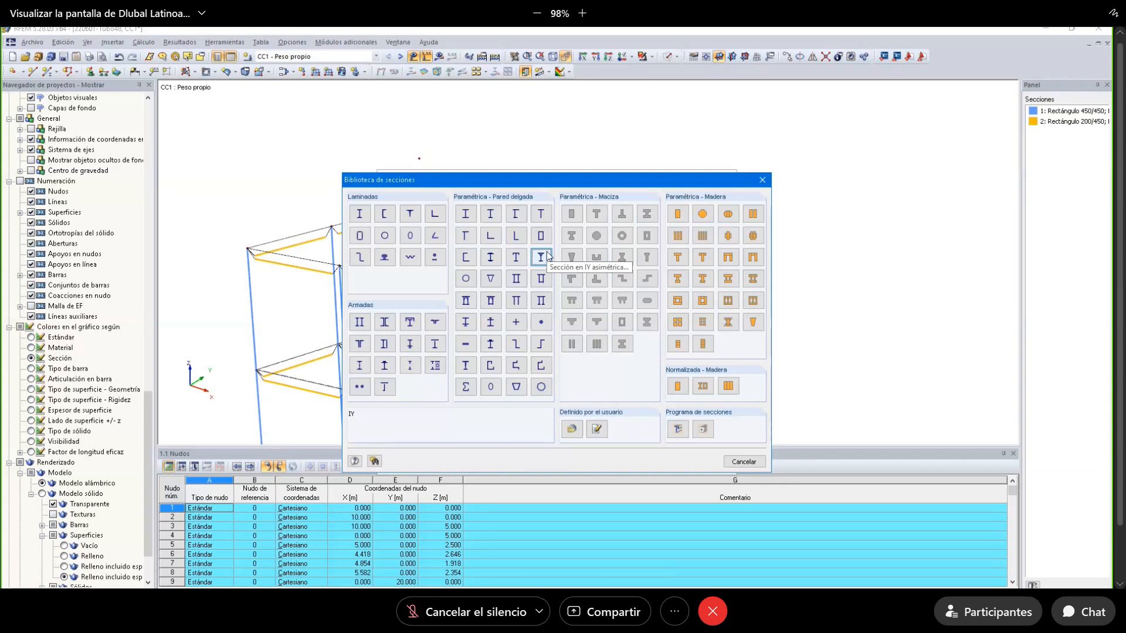
click(492, 216)
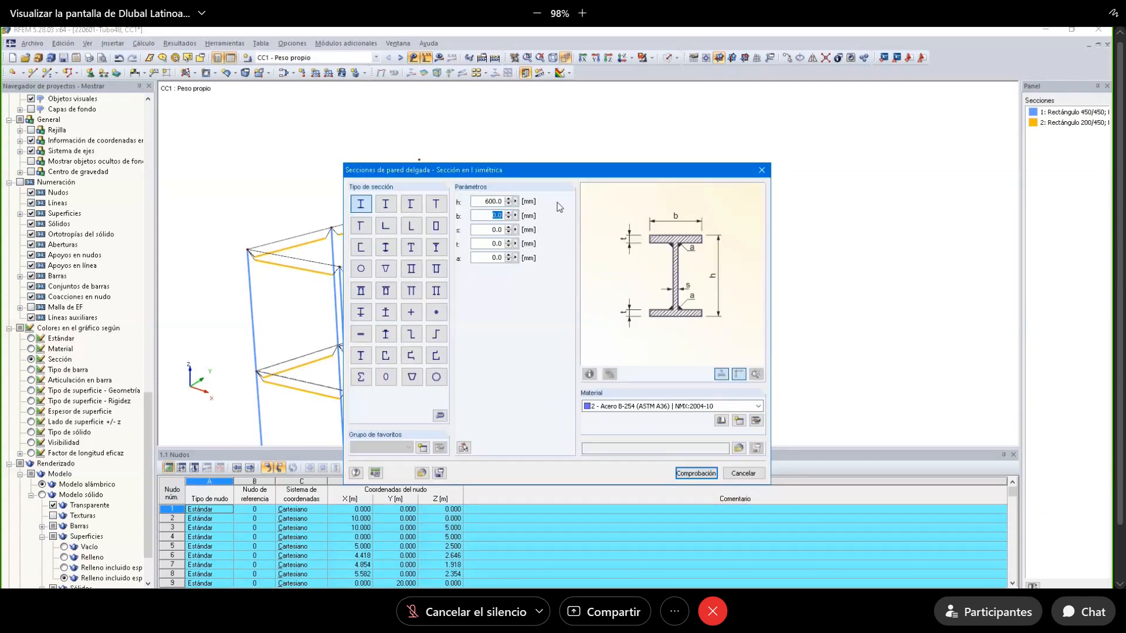
text(200)
key(Tab)
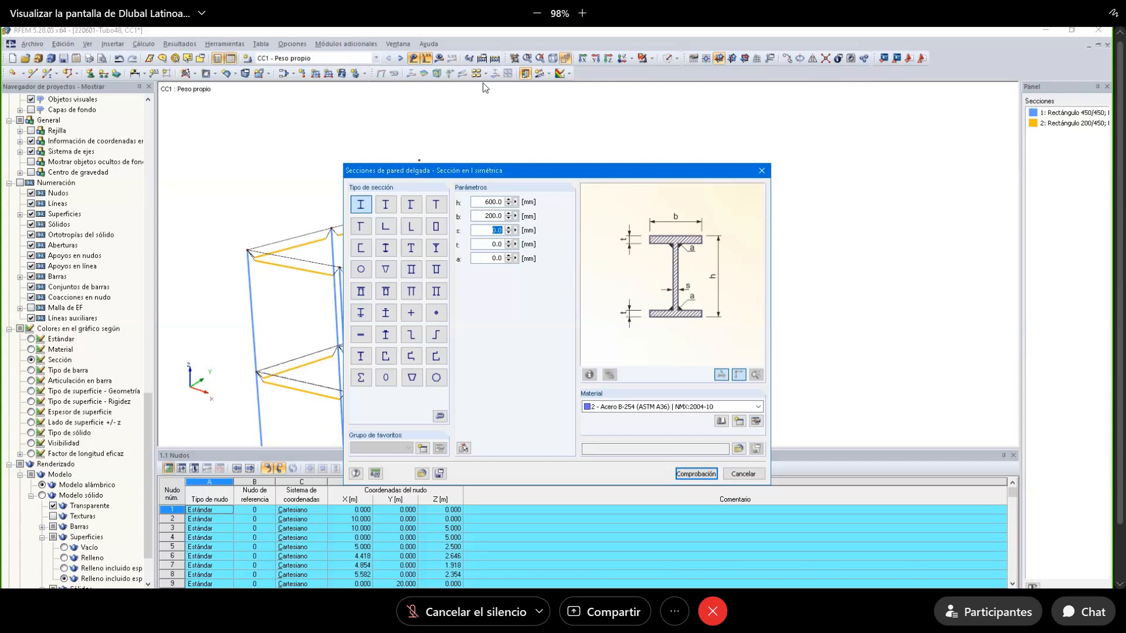
text(8)
key(Tab)
text(10)
key(Return)
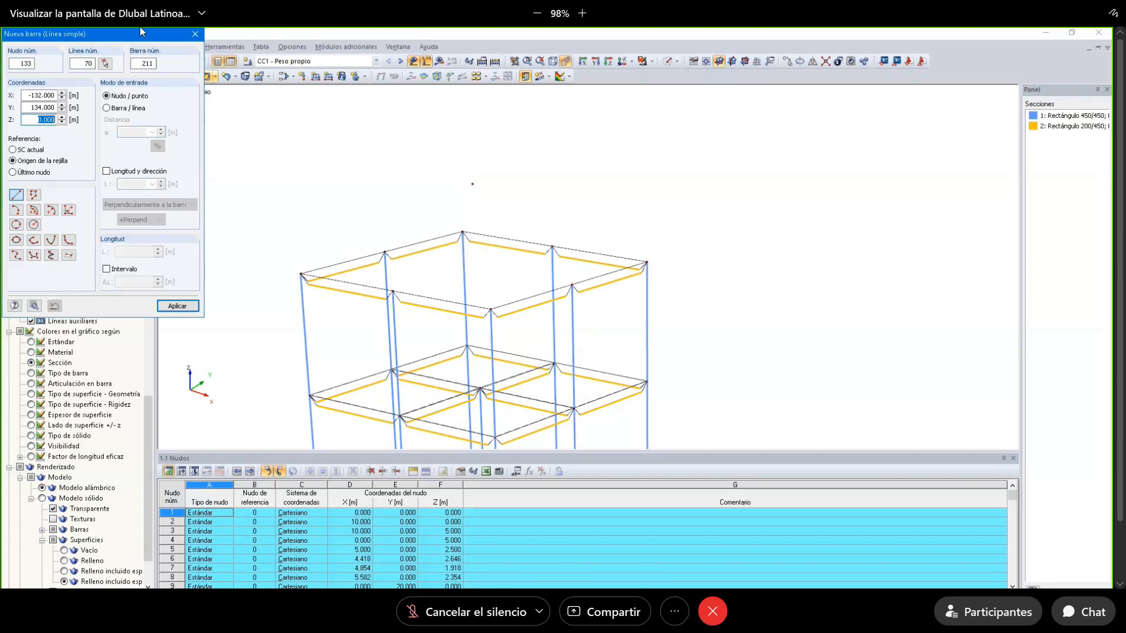
Draw two crossing parabolic members between opposite corners of the top storey, passing through the apex node.
drag(139, 33, 190, 119)
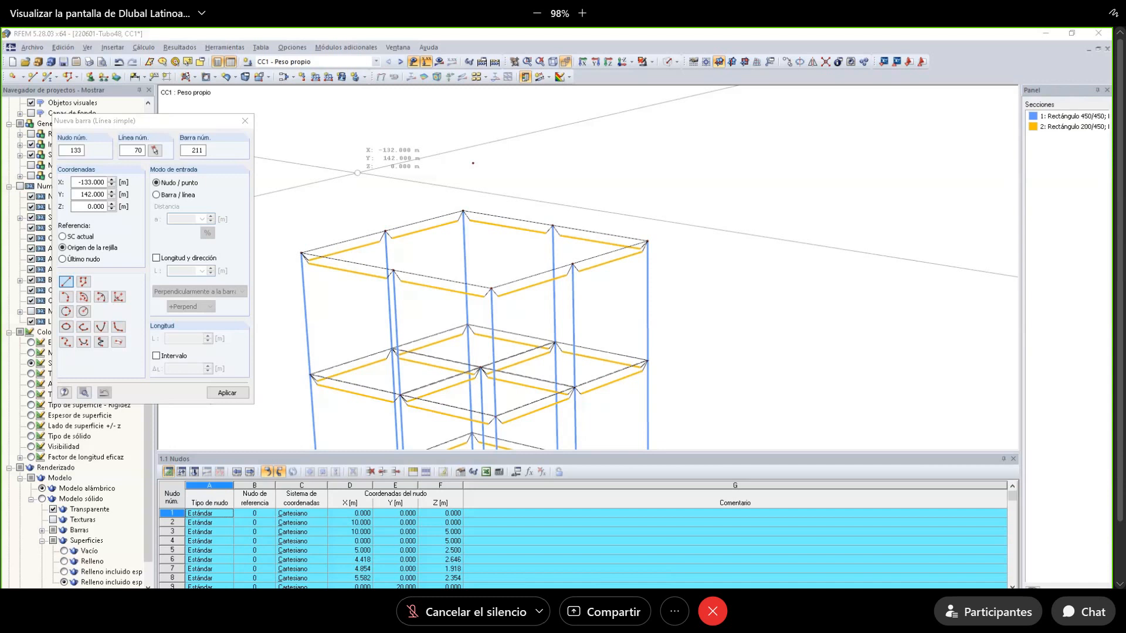
scroll(358, 173, up, 2)
drag(154, 121, 174, 124)
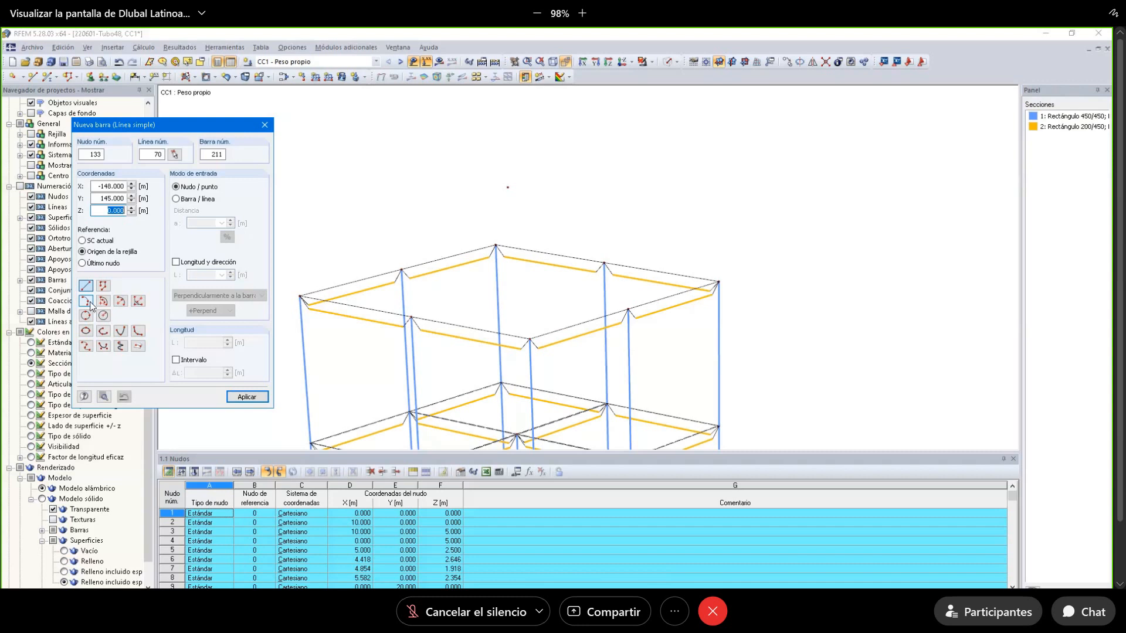
click(120, 330)
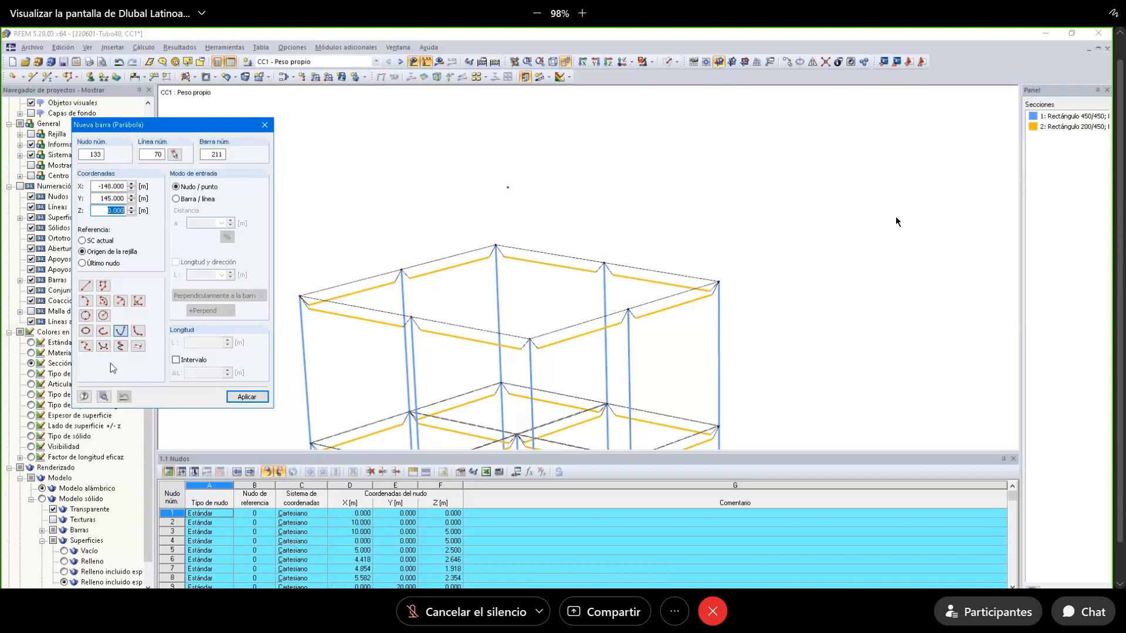
scroll(898, 256, down, 1)
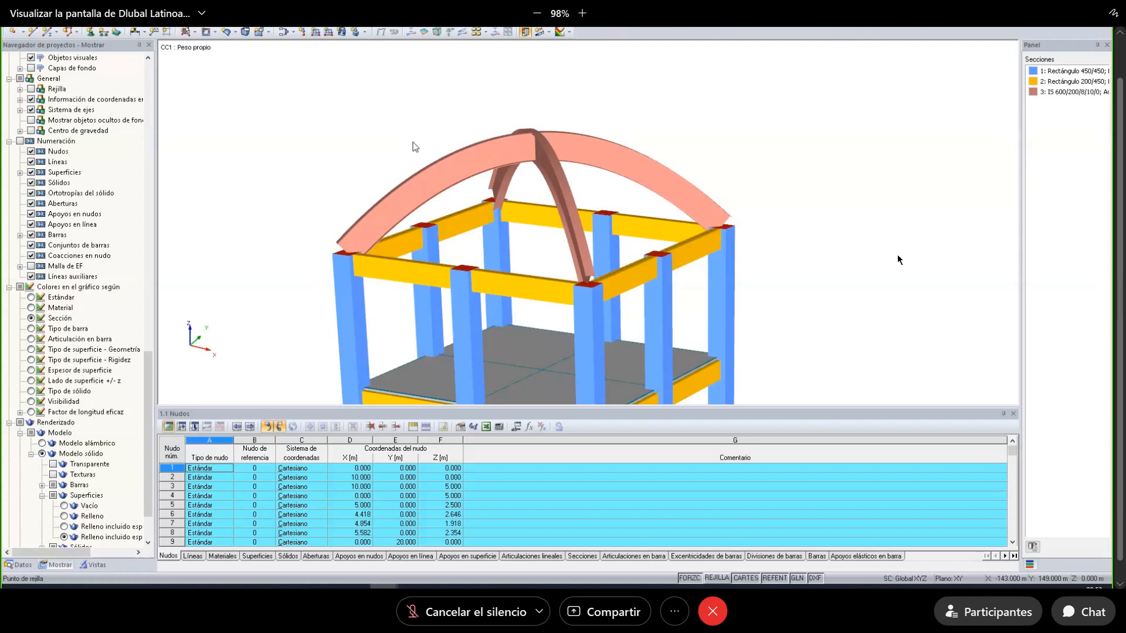
Change the arches' section to IS 350/125/8/10/0 and raise their apex node to Z 38 m.
double_click(498, 170)
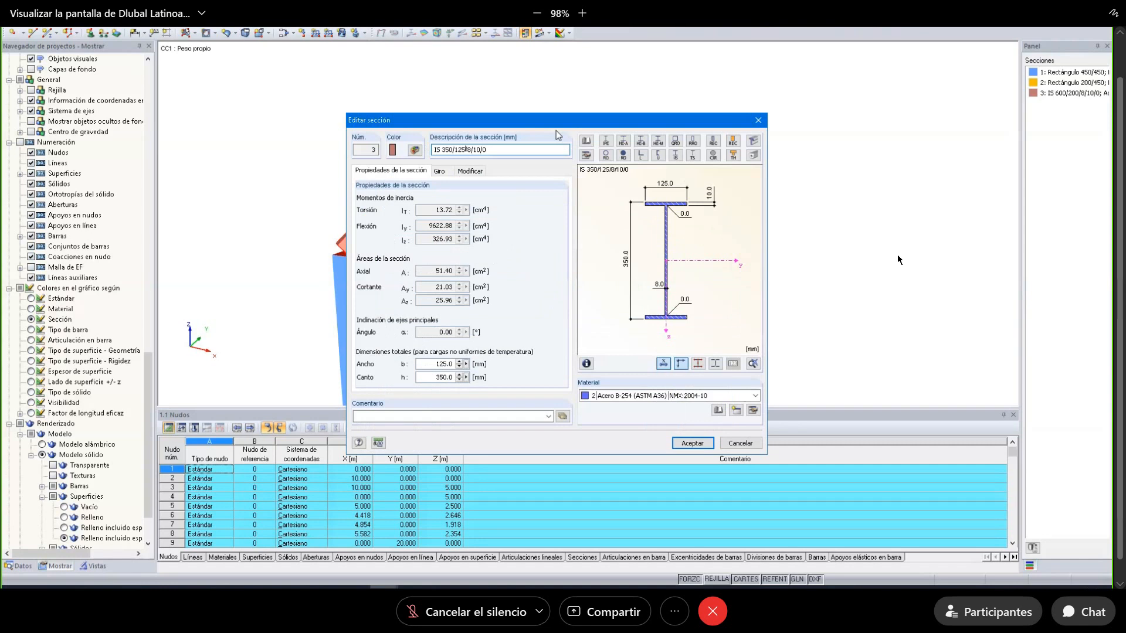
key(Return)
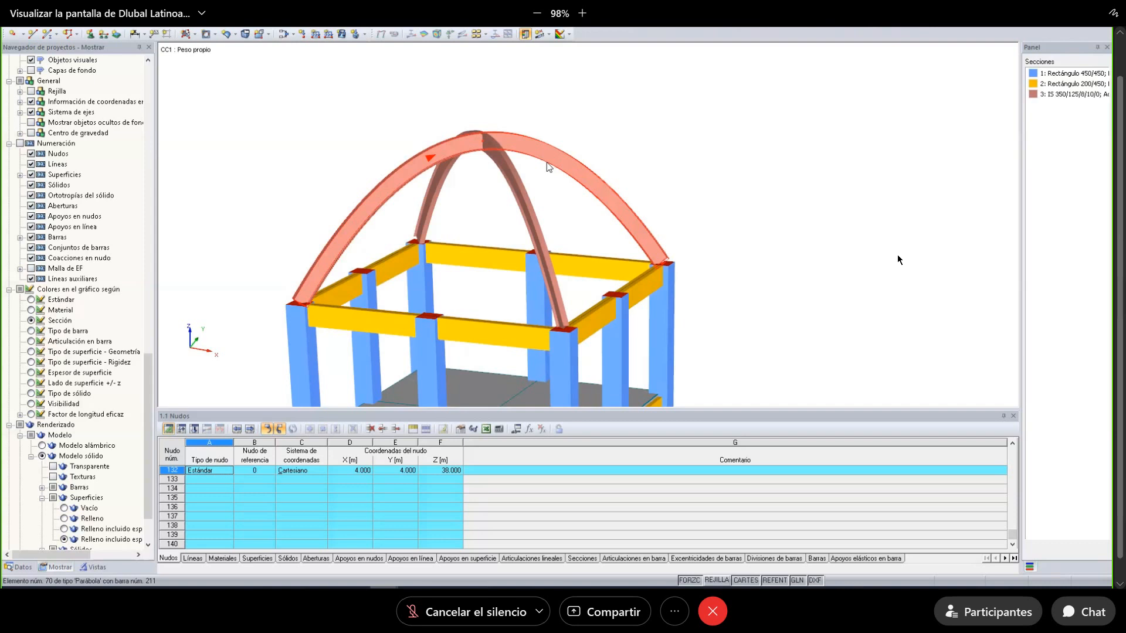
Create quadrangle surfaces between the parabolic arches and the top storey's edge lines to close the roof as a dome.
double_click(547, 166)
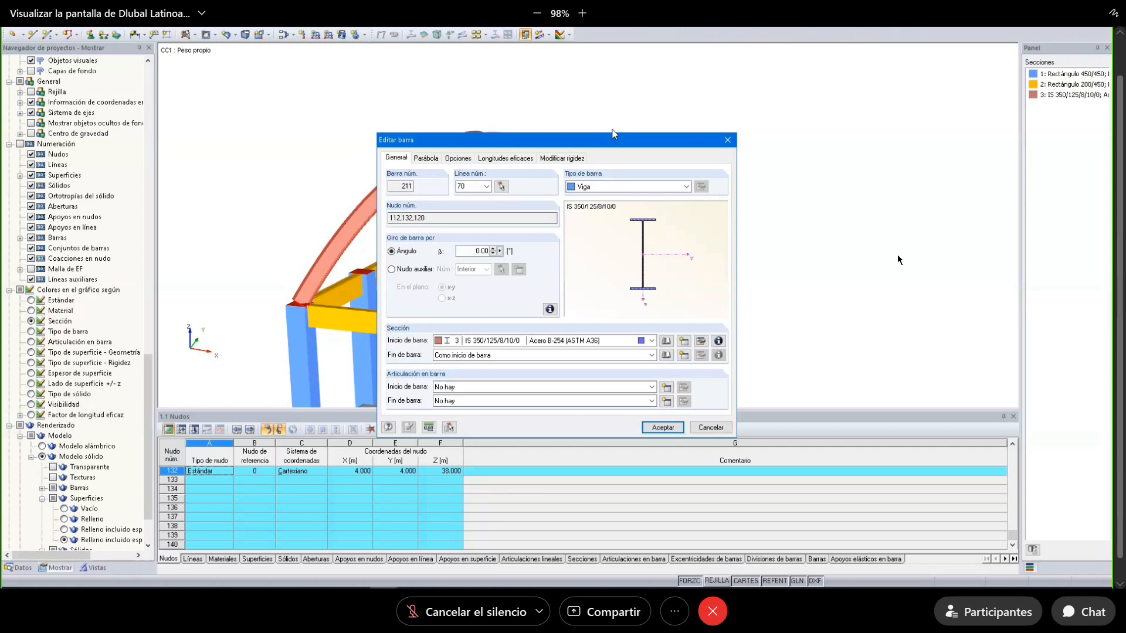
key(Escape)
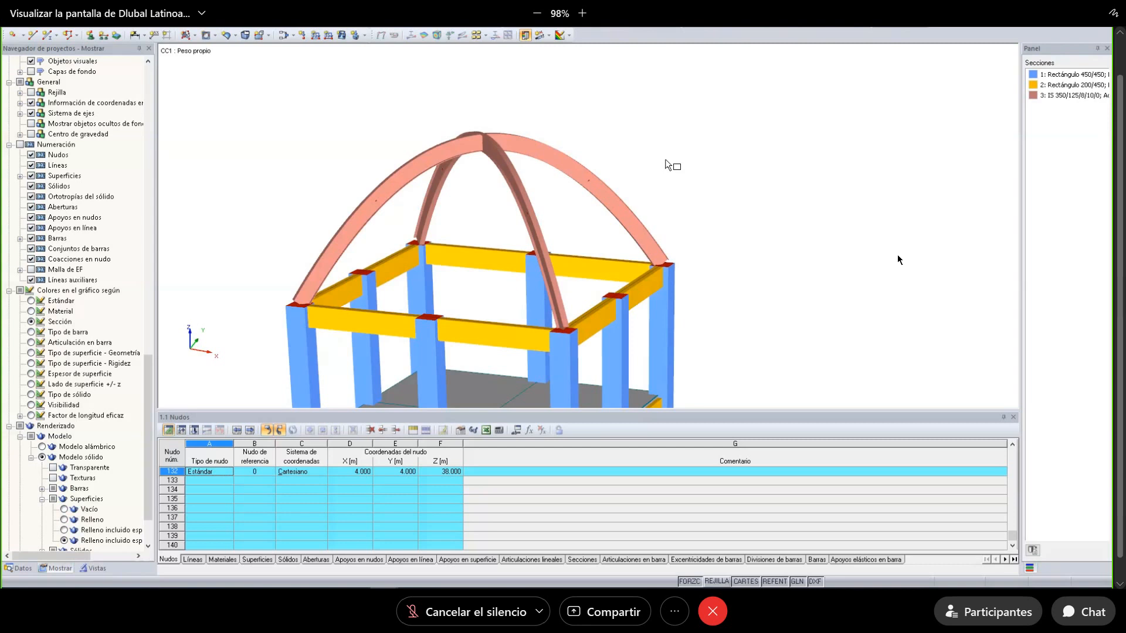
click(235, 37)
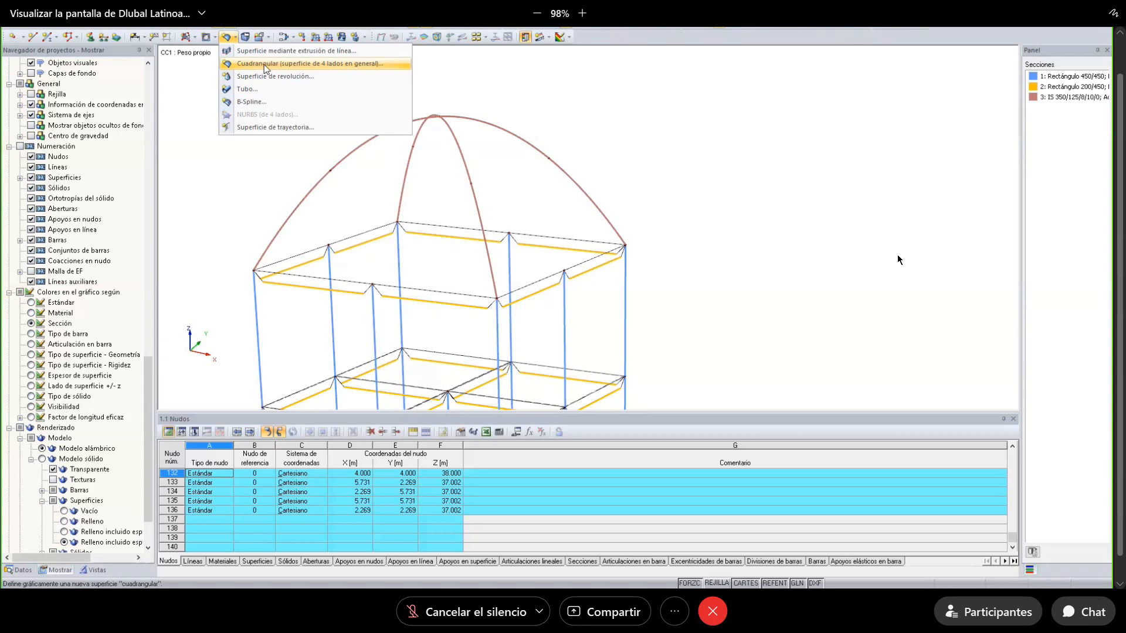
click(265, 64)
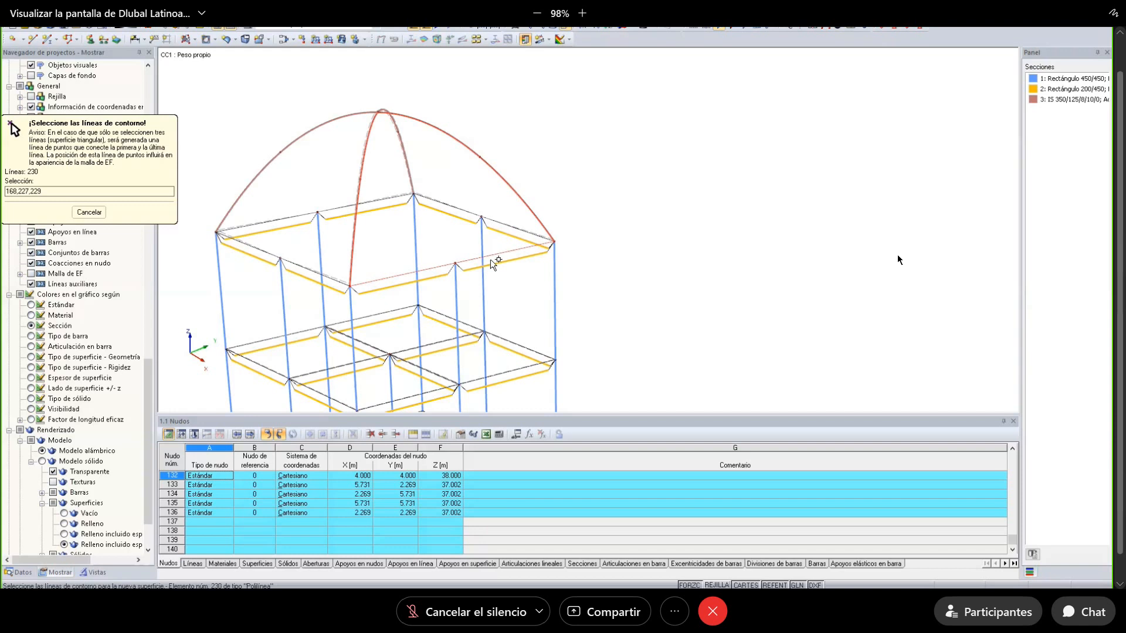
click(498, 254)
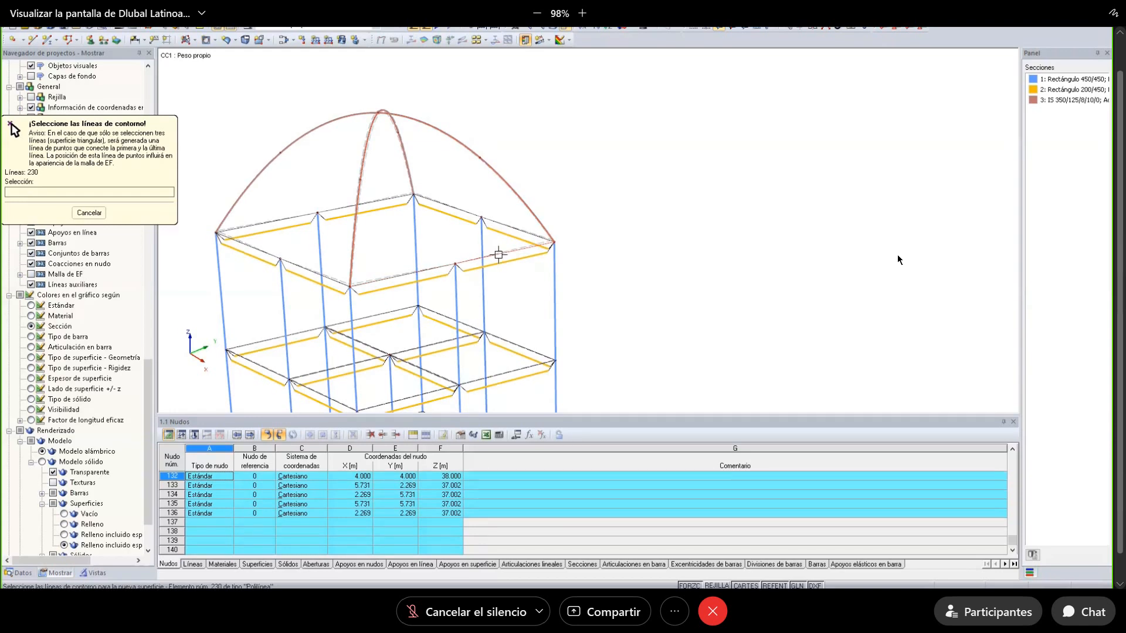
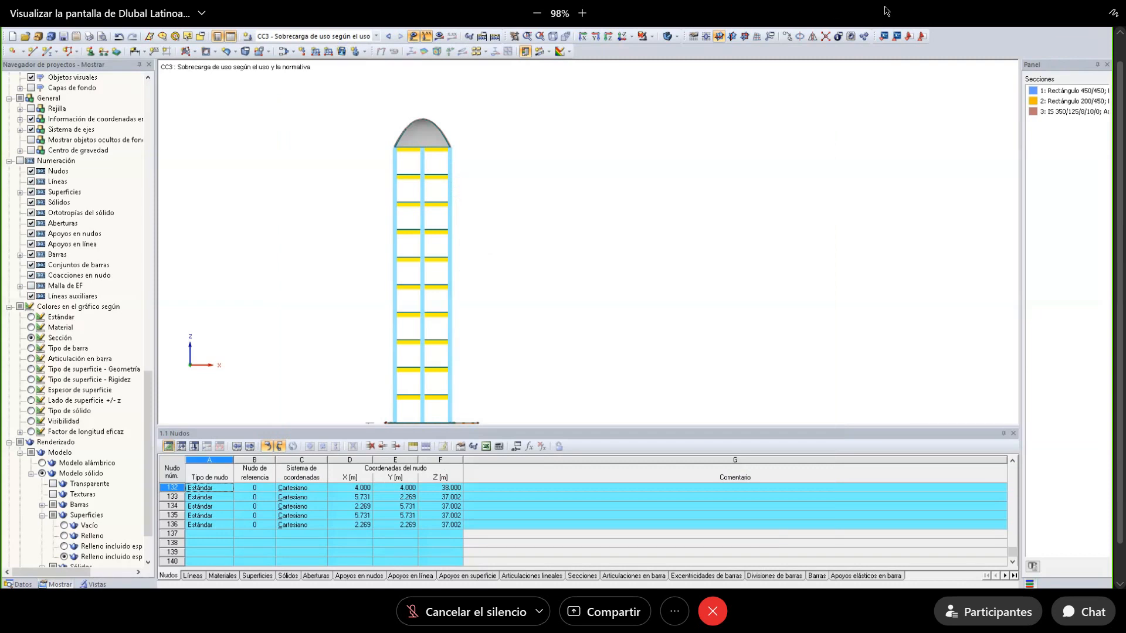
Set up a uniform ZP surface load for CC3, and apply 2.00 kN/m² surface loads to the floors and roof in CC2 (Carga permanente).
click(536, 13)
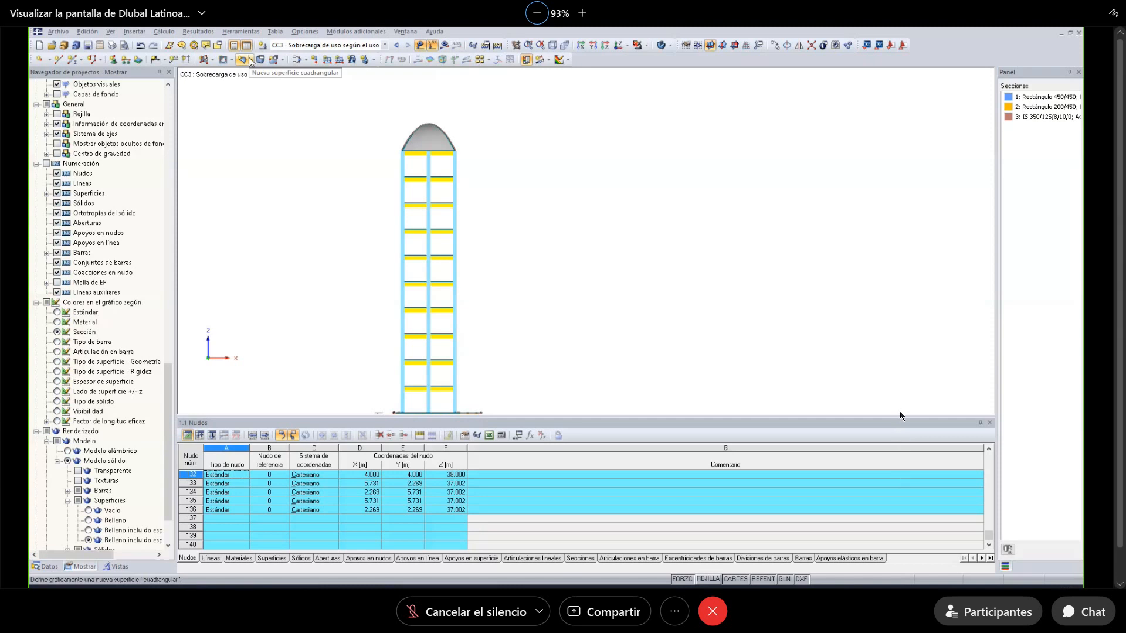
scroll(903, 375, up, 1)
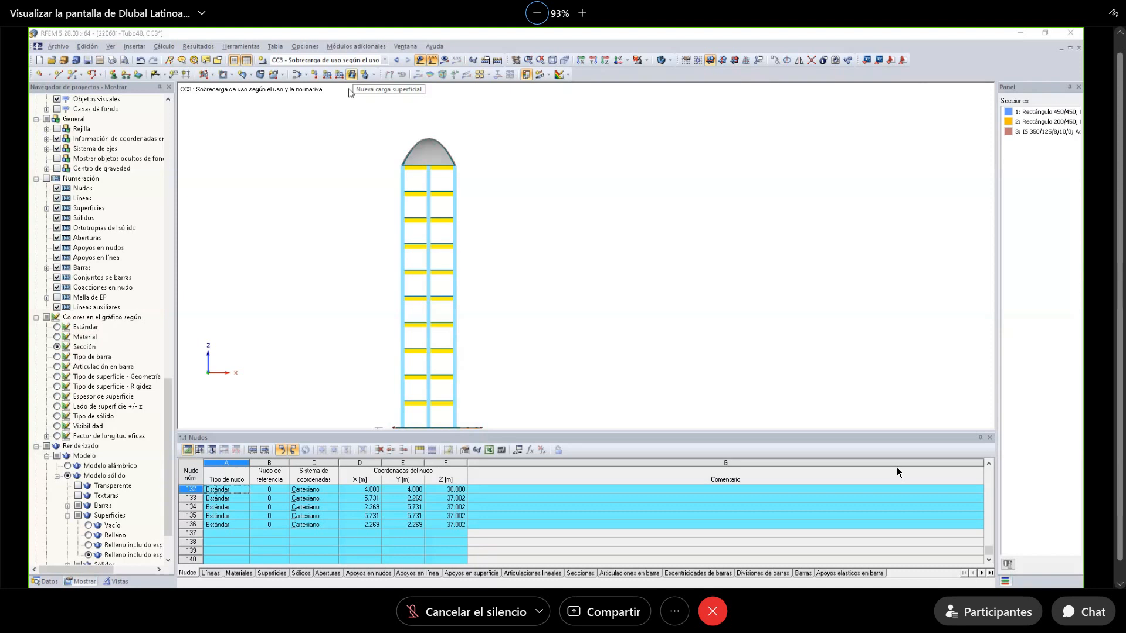
scroll(896, 449, down, 1)
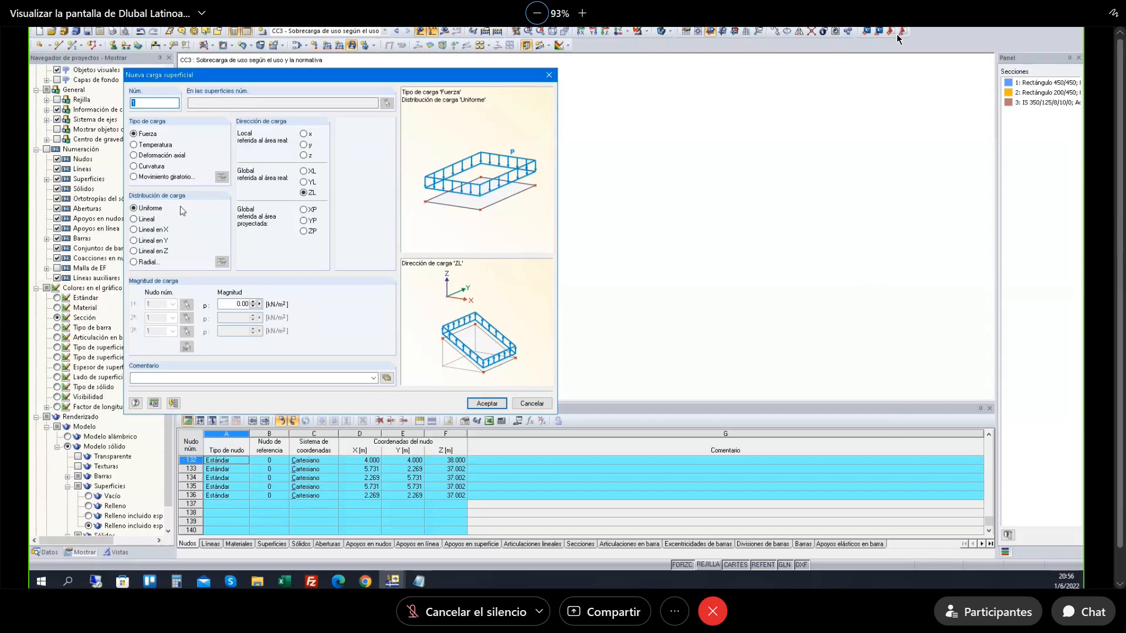
scroll(897, 39, up, 1)
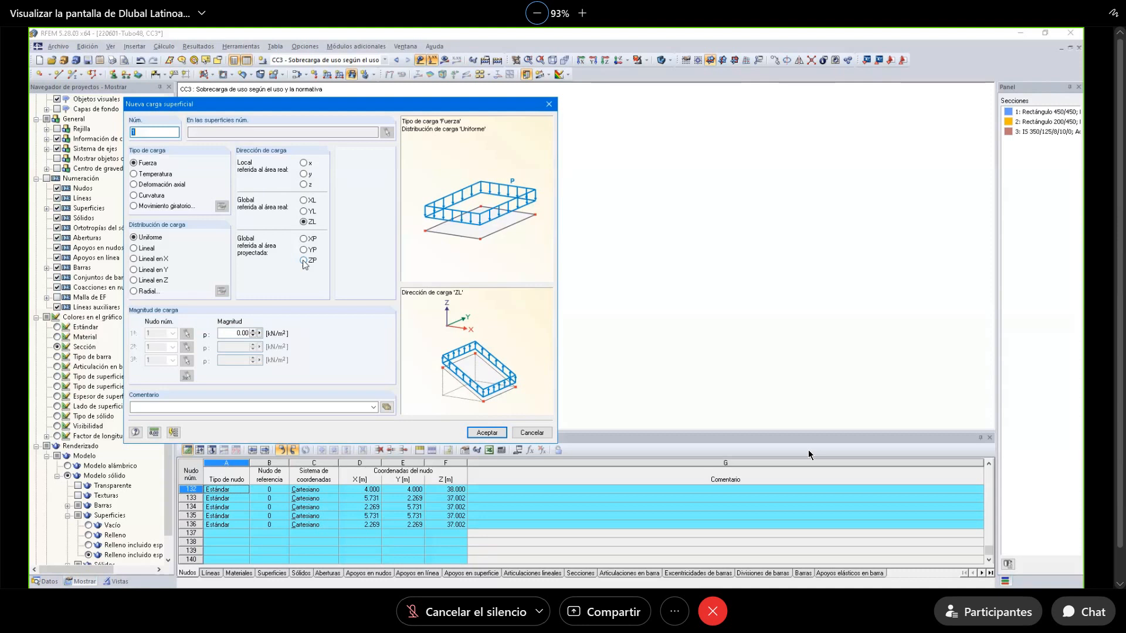
click(304, 260)
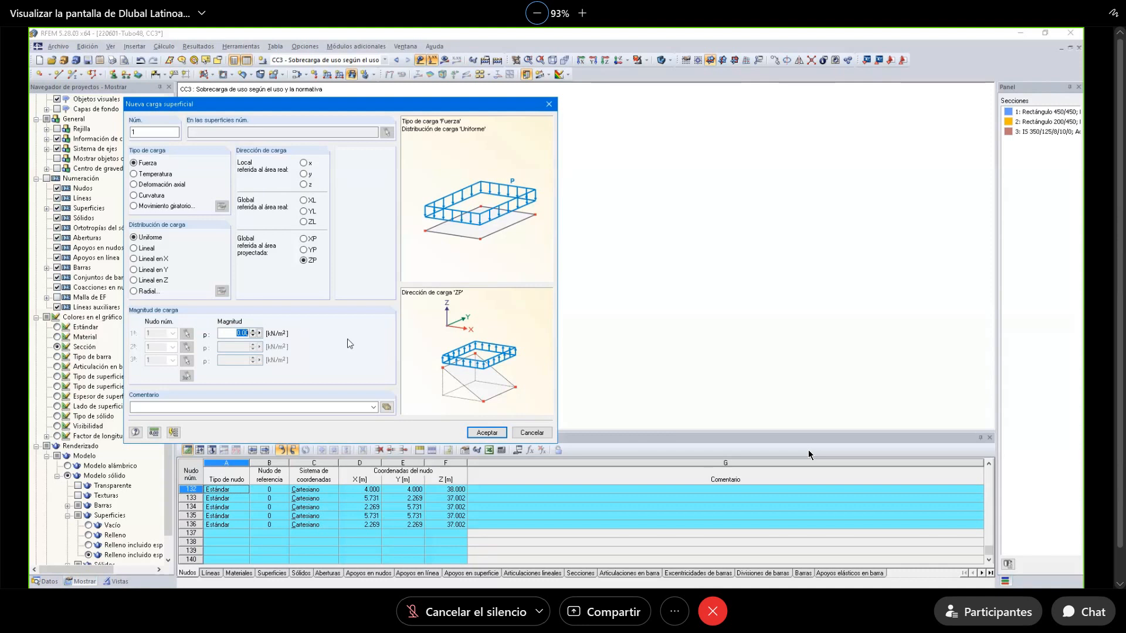
key(Escape)
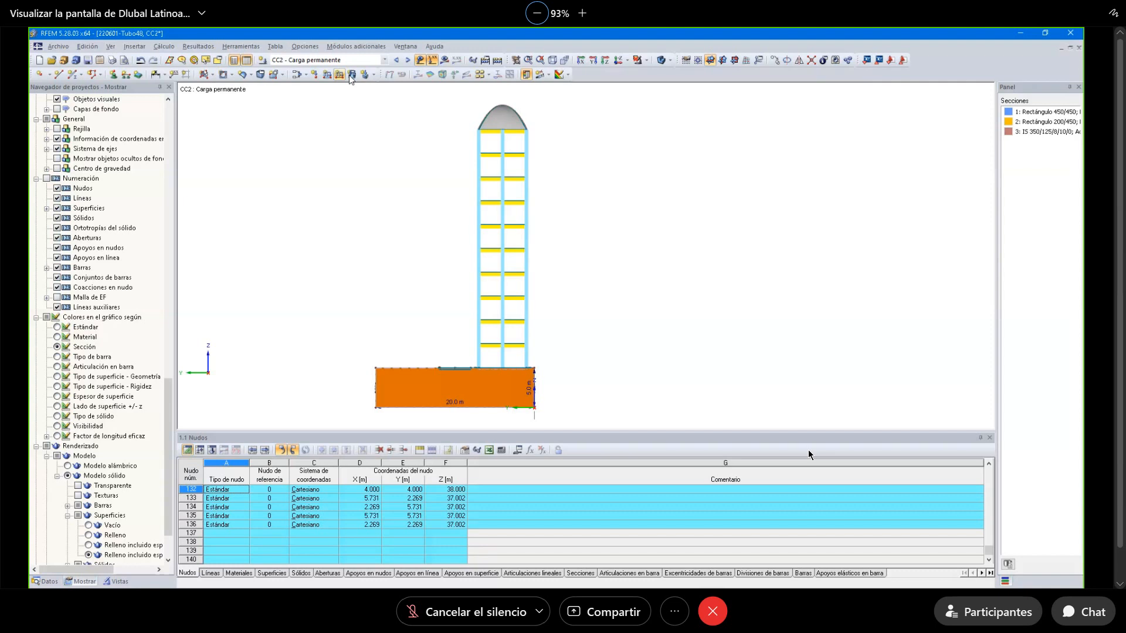
click(350, 75)
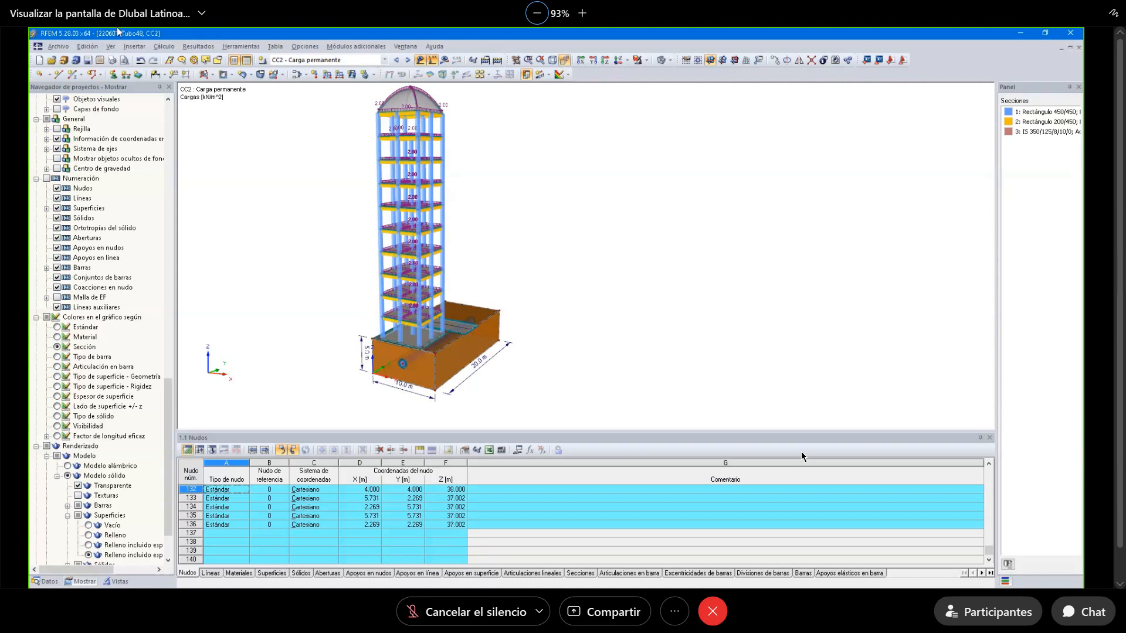
Widen the soil block along X to 30 m by moving its end faces outwards on both sides of the tower.
click(564, 60)
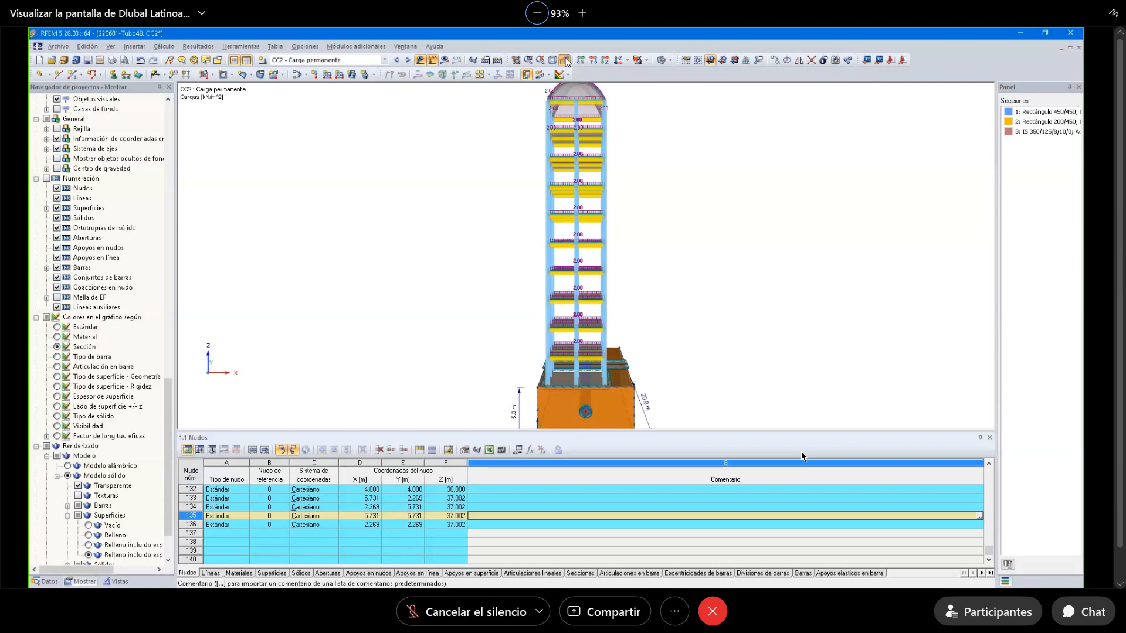
click(565, 60)
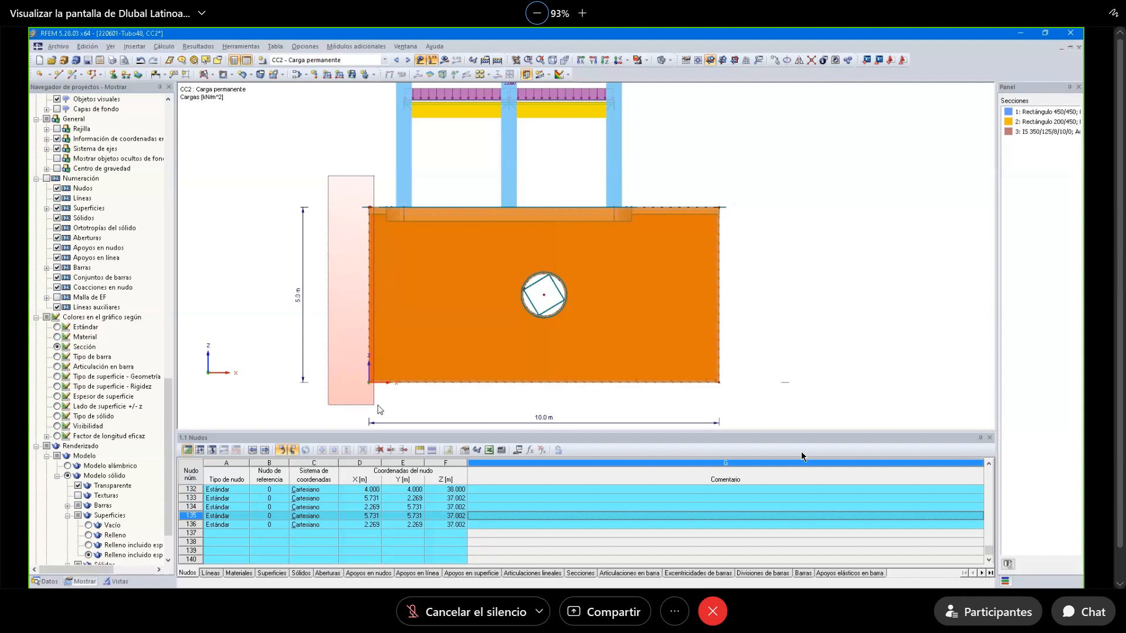
scroll(521, 337, down, 3)
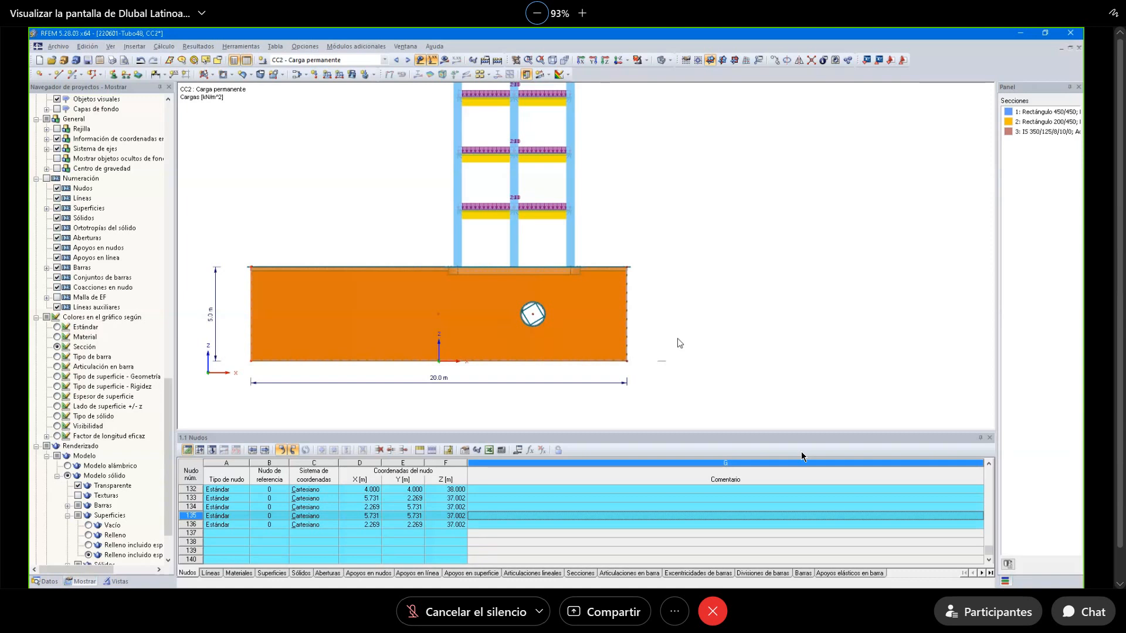
click(564, 59)
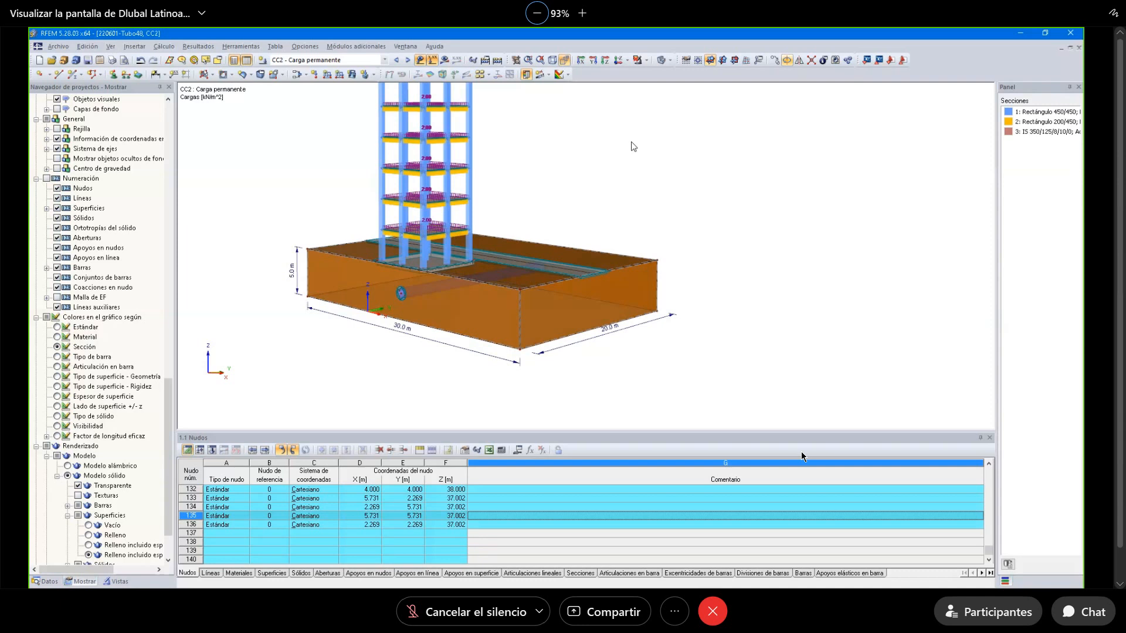
middle_drag(634, 146, 725, 192)
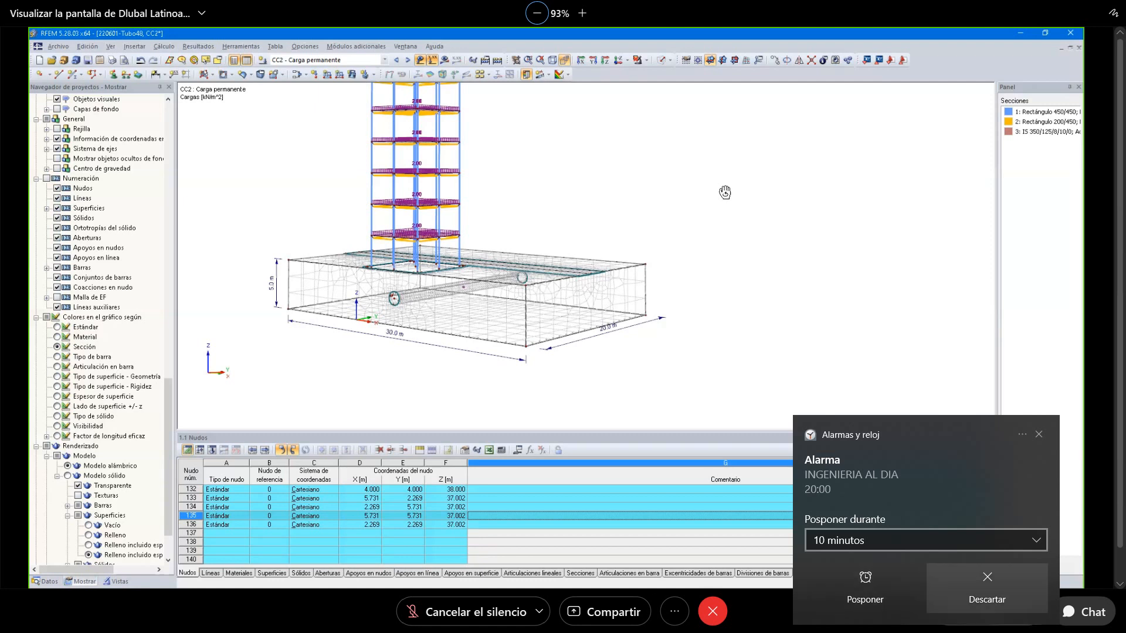
Add FE mesh refinements to the foundation slab and to surfaces 9-44,46-49, using a 0.250 m target element length for the latter.
click(987, 586)
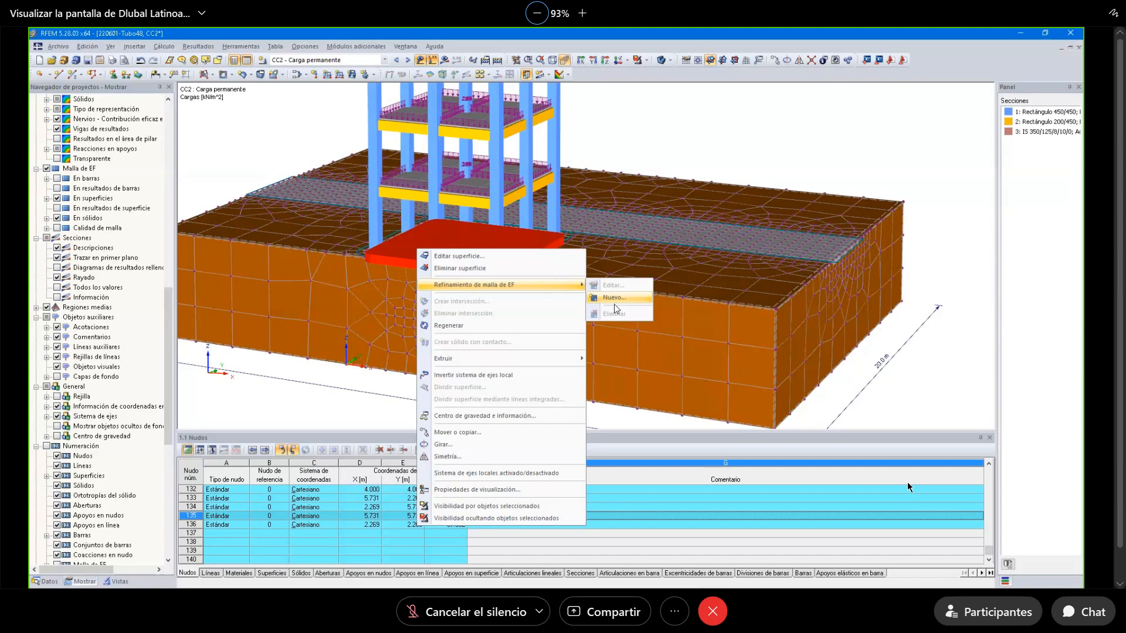
click(614, 298)
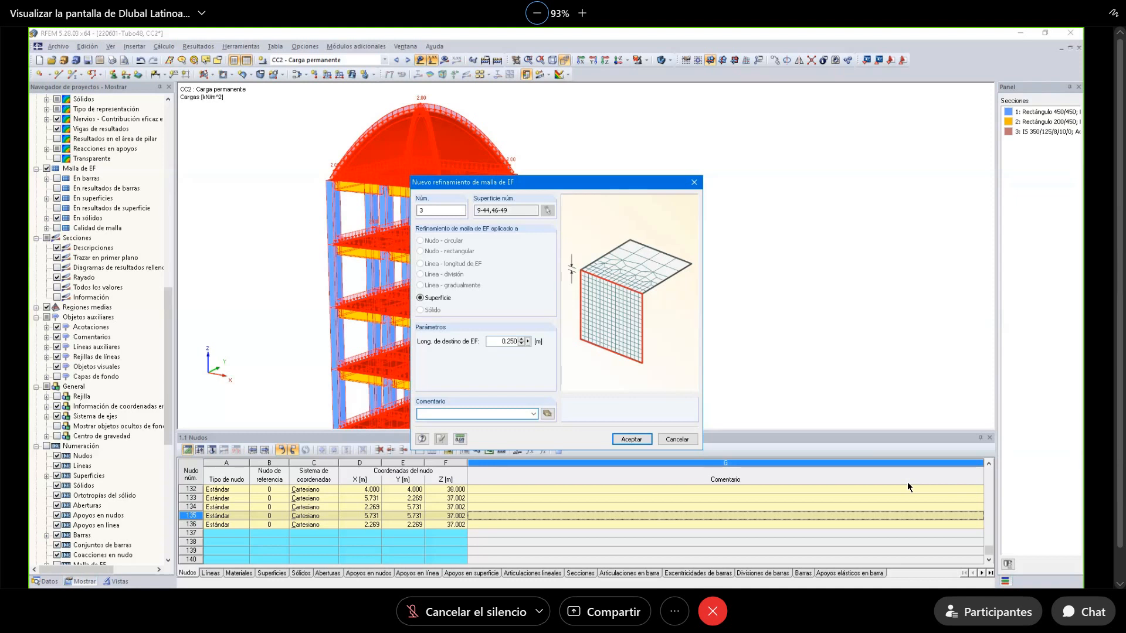
key(Return)
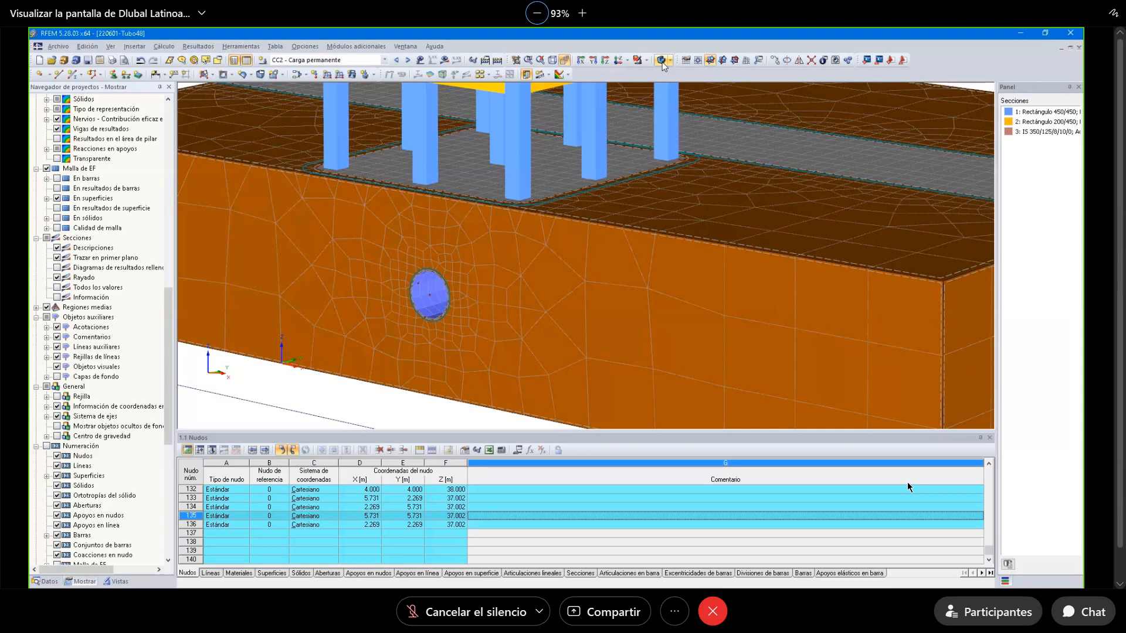
Add a member with section Tubo 1200/6 in Acero B-254 (ASTM A36) along the axis of the buried pipe.
click(661, 60)
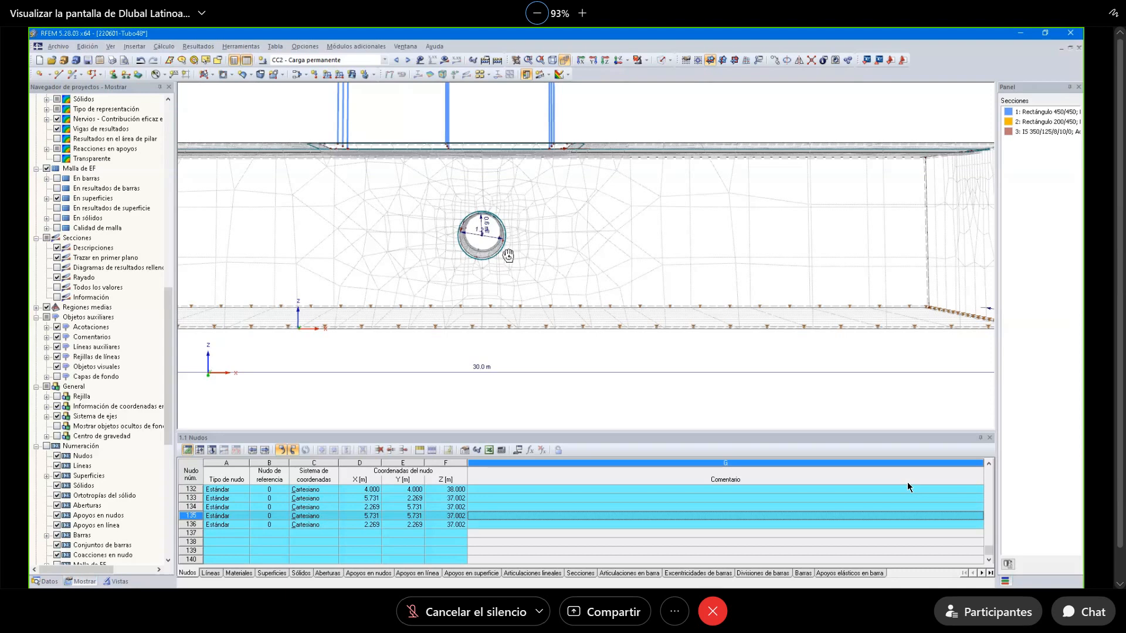
ctrl+middle_drag(508, 255, 500, 287)
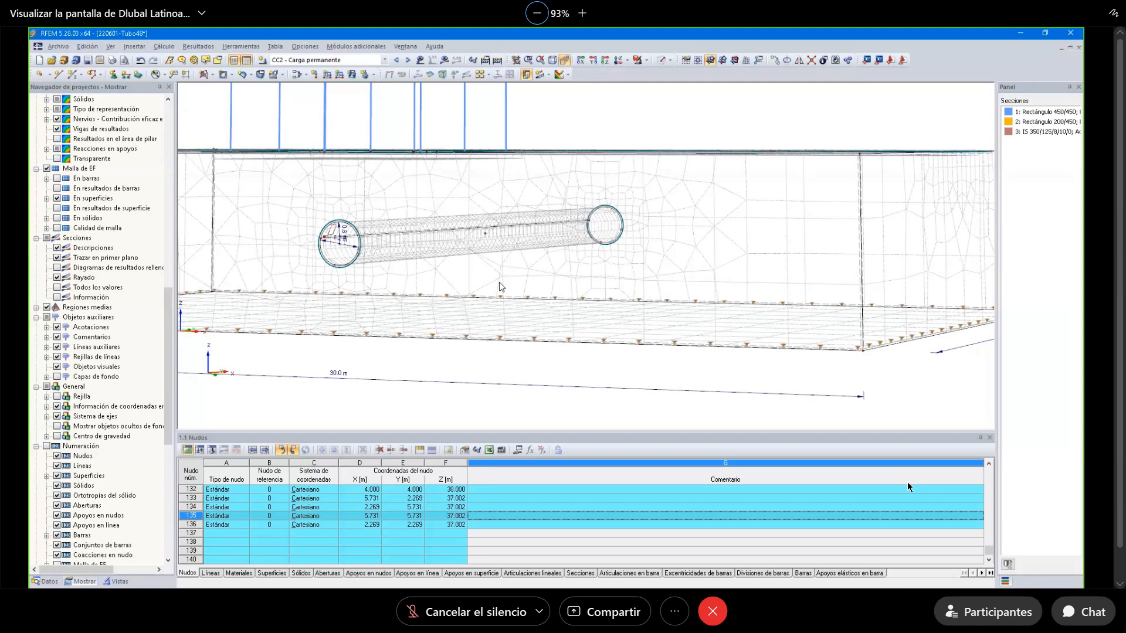
ctrl+middle_drag(500, 283, 479, 263)
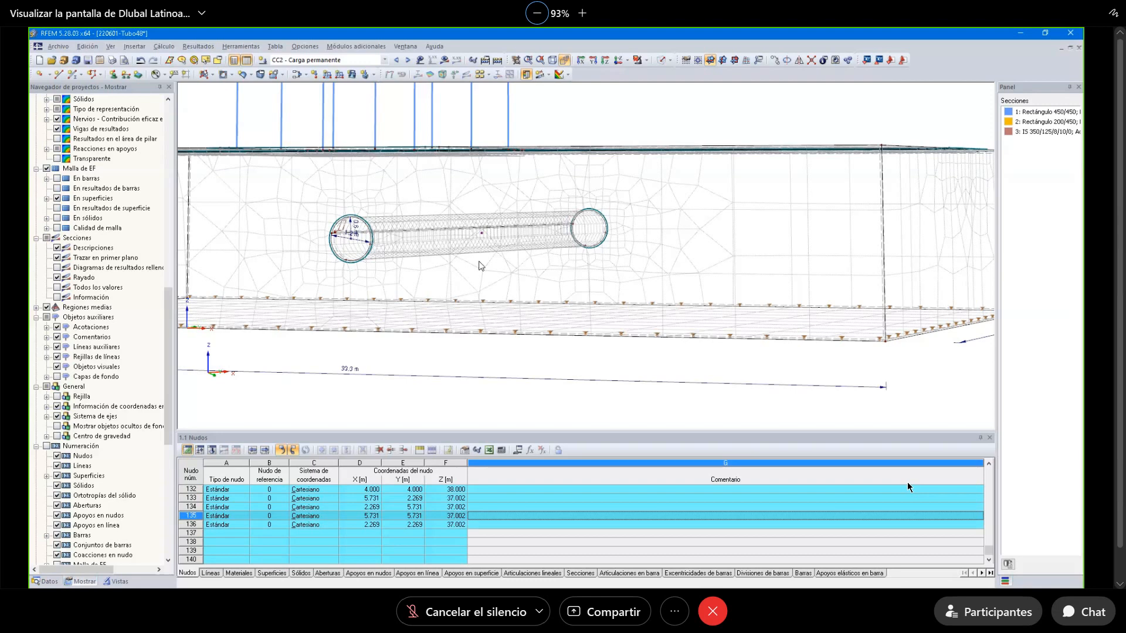
ctrl+middle_drag(479, 266, 509, 199)
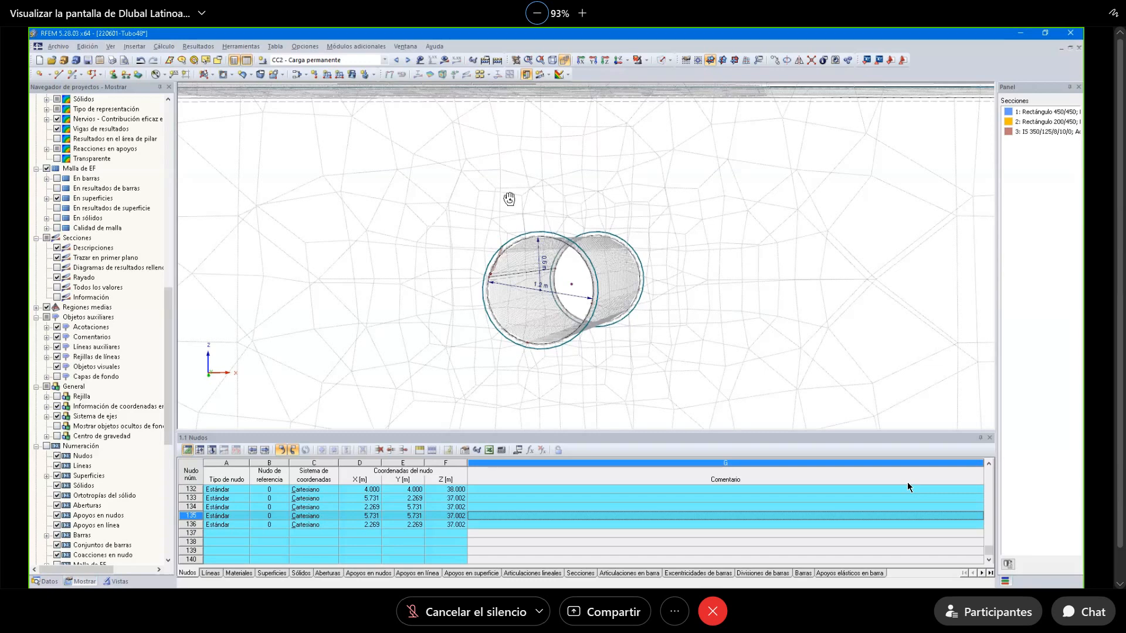
ctrl+middle_drag(509, 199, 528, 151)
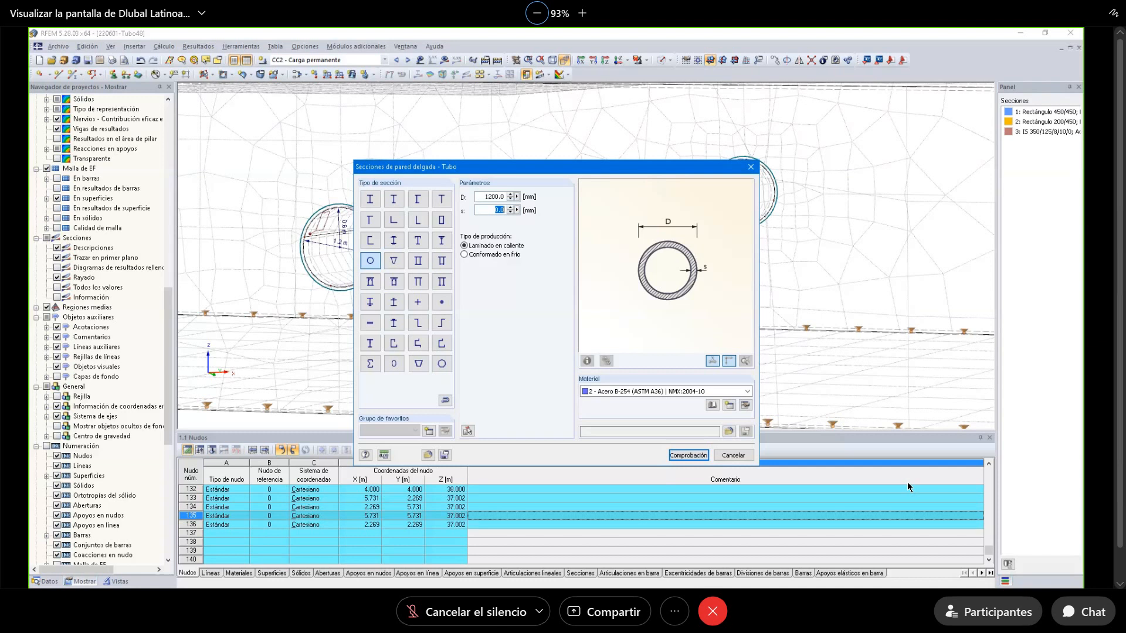
key(Return)
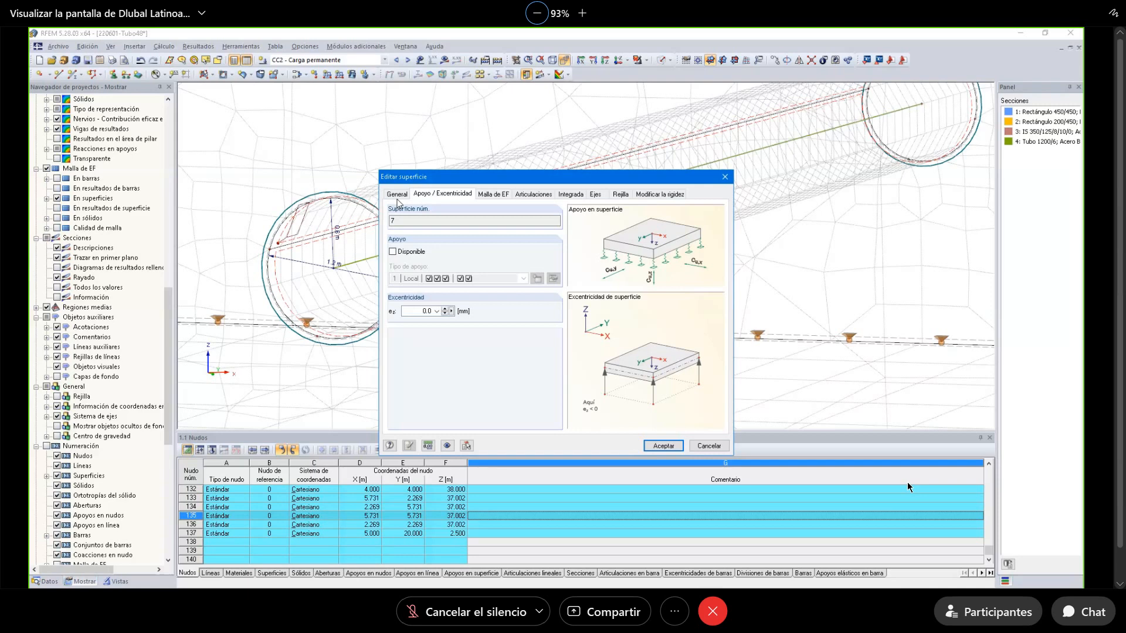
key(Escape)
Turn off the FE mesh display for the whole tower and soil model.
scroll(511, 234, down, 3)
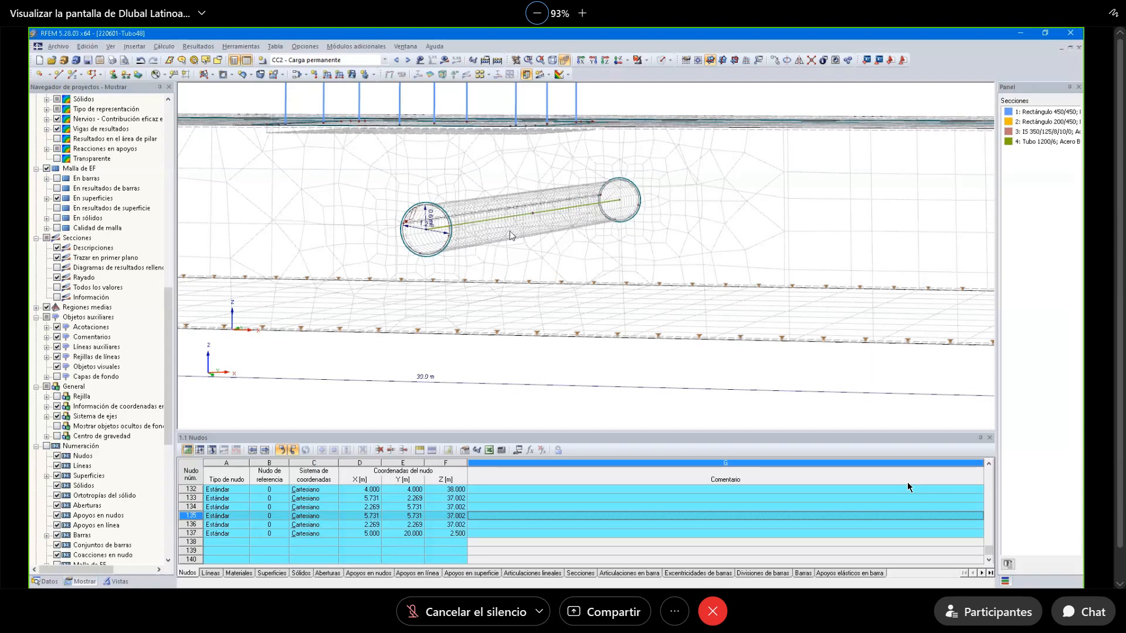
middle_drag(510, 236, 392, 184)
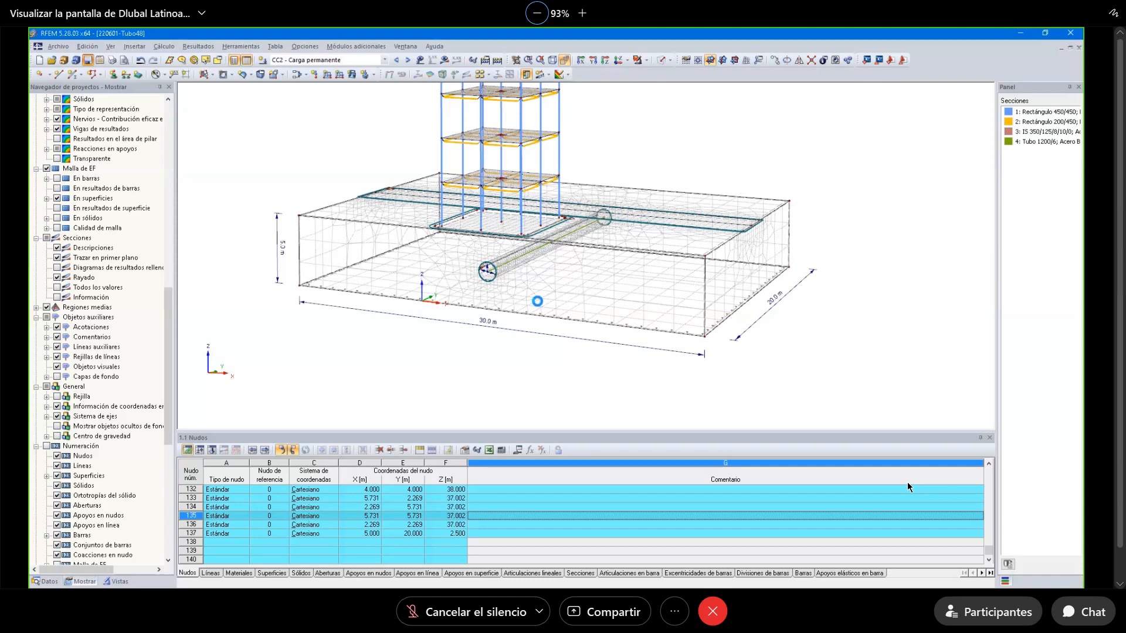
scroll(537, 301, down, 3)
ctrl+middle_drag(537, 301, 655, 214)
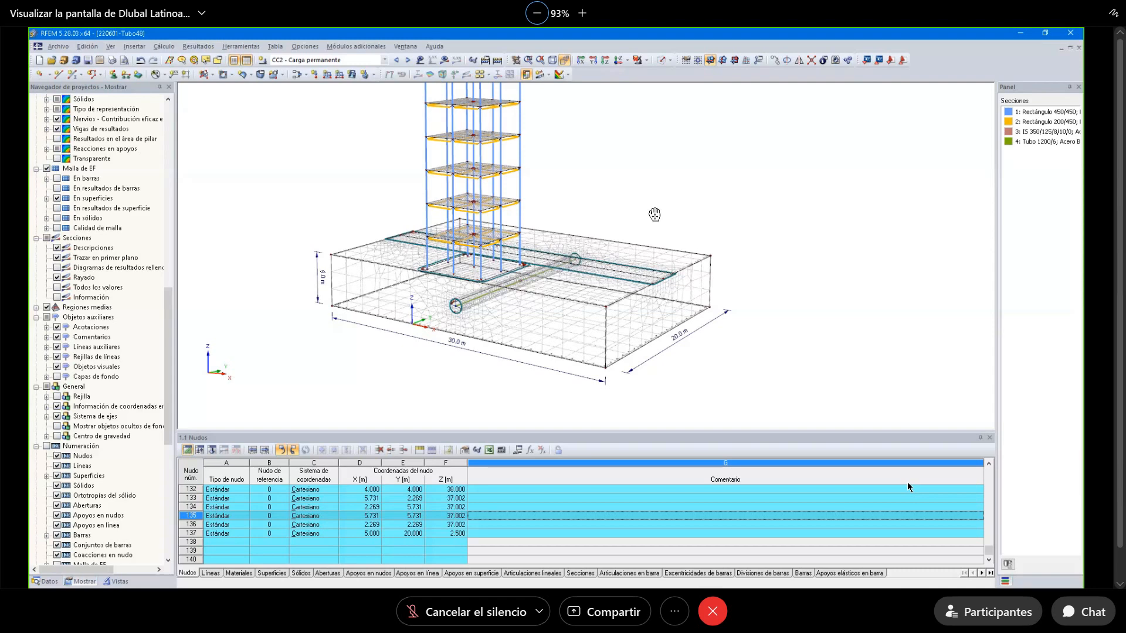
scroll(394, 97, down, 3)
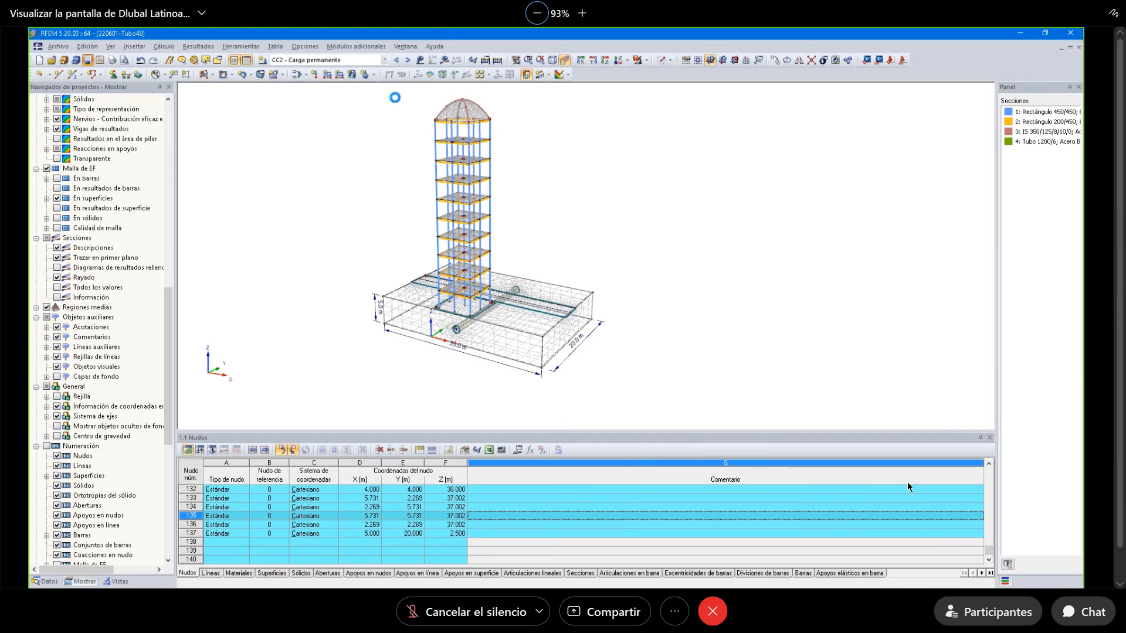
click(163, 47)
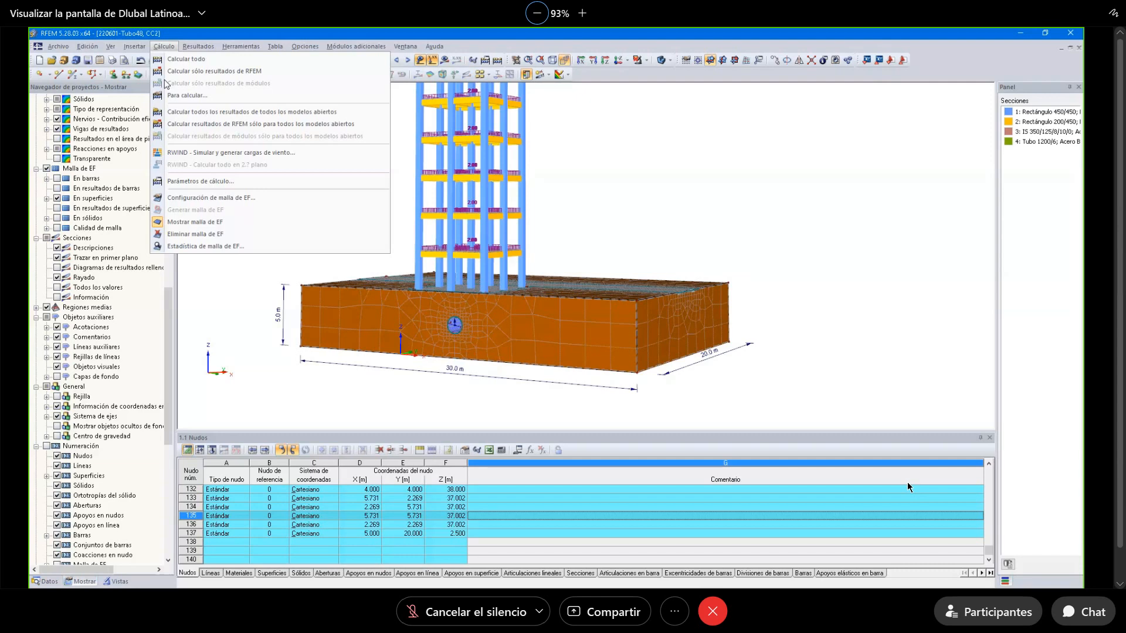
click(195, 222)
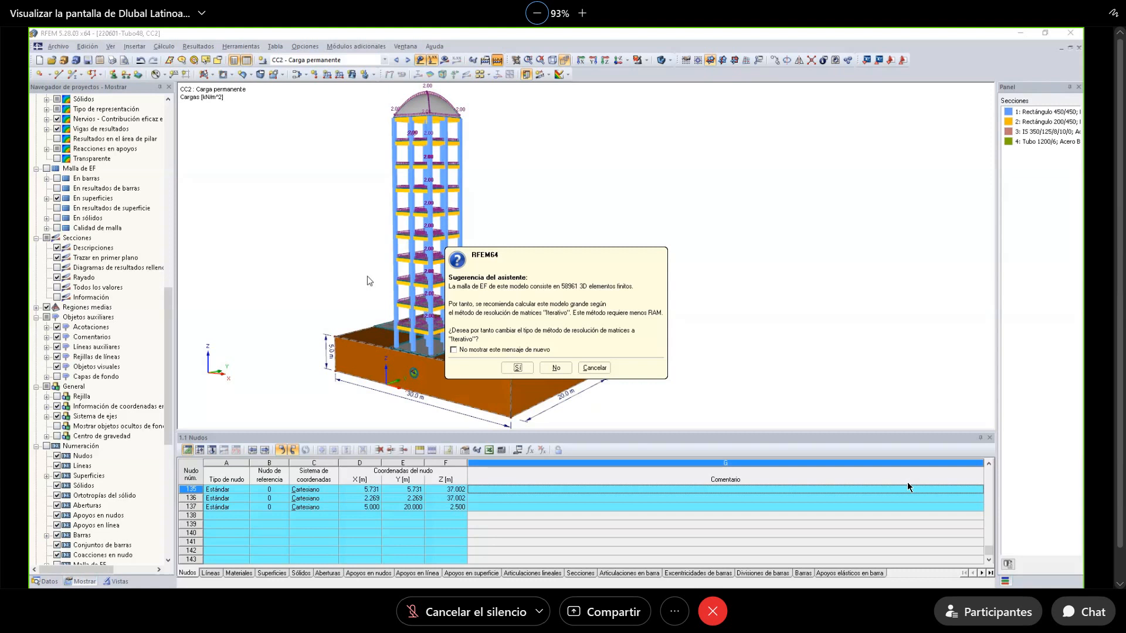
Run the FE calculation, declining the suggested change to the iterative matrix solution method.
click(557, 369)
click(555, 368)
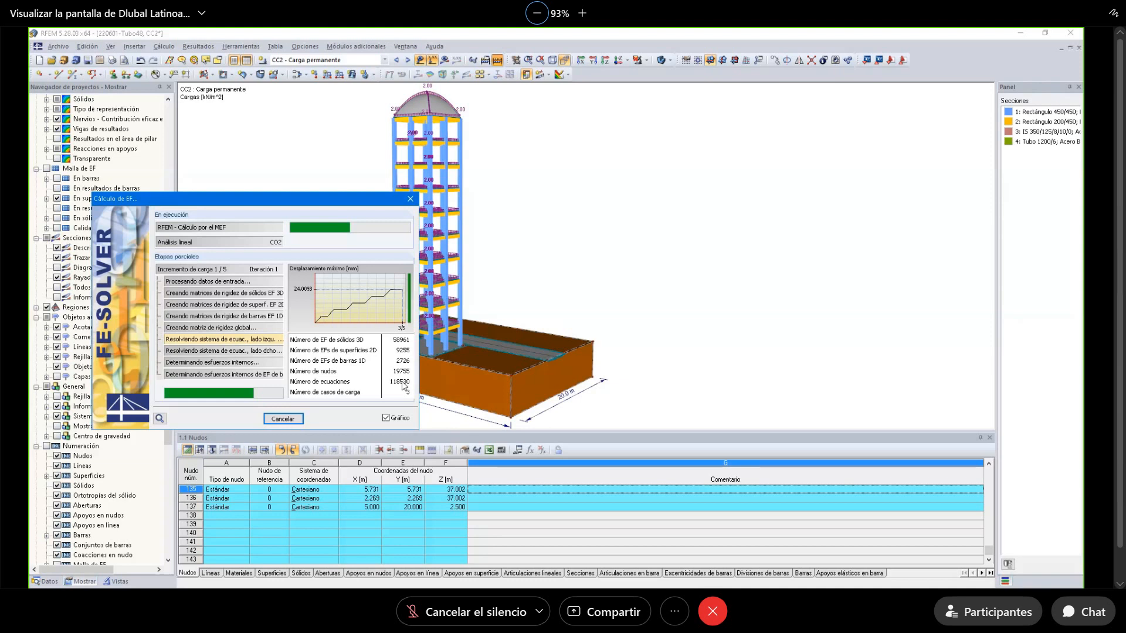
drag(313, 204, 280, 189)
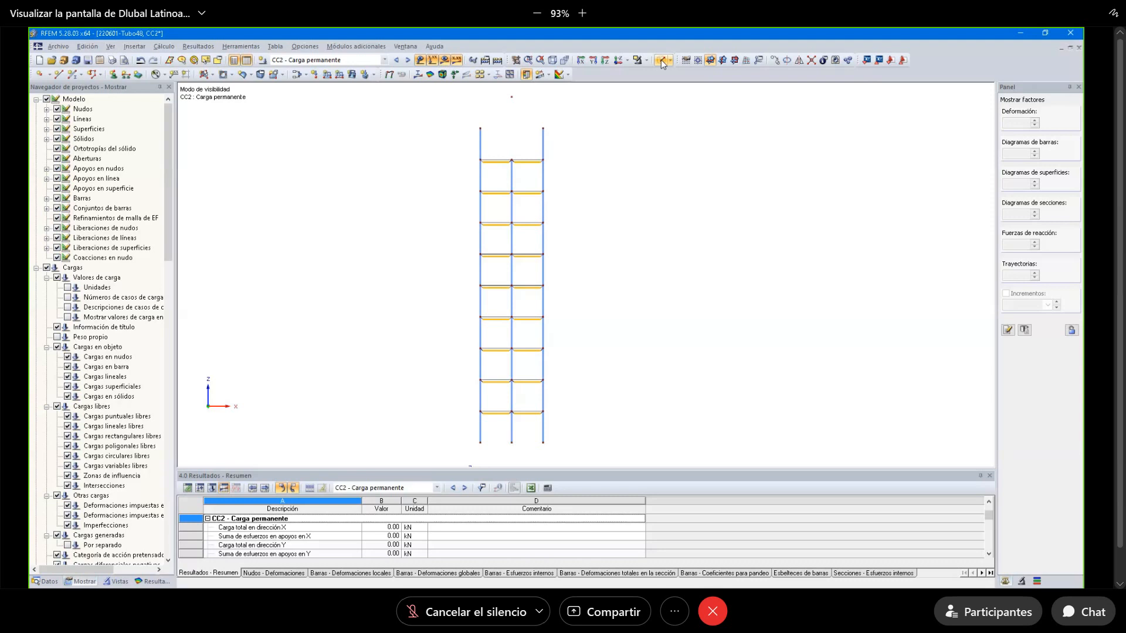
Filter the generated visibilities by member section and surface thickness, including the 1 - Rectángulo 450/450 columns.
click(661, 60)
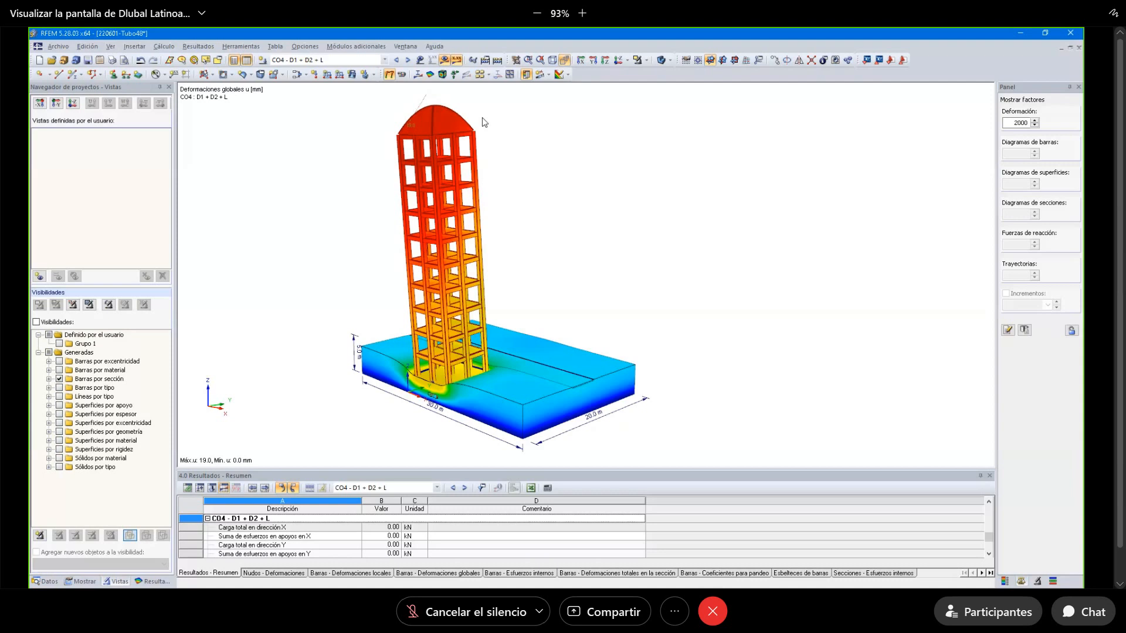
click(49, 378)
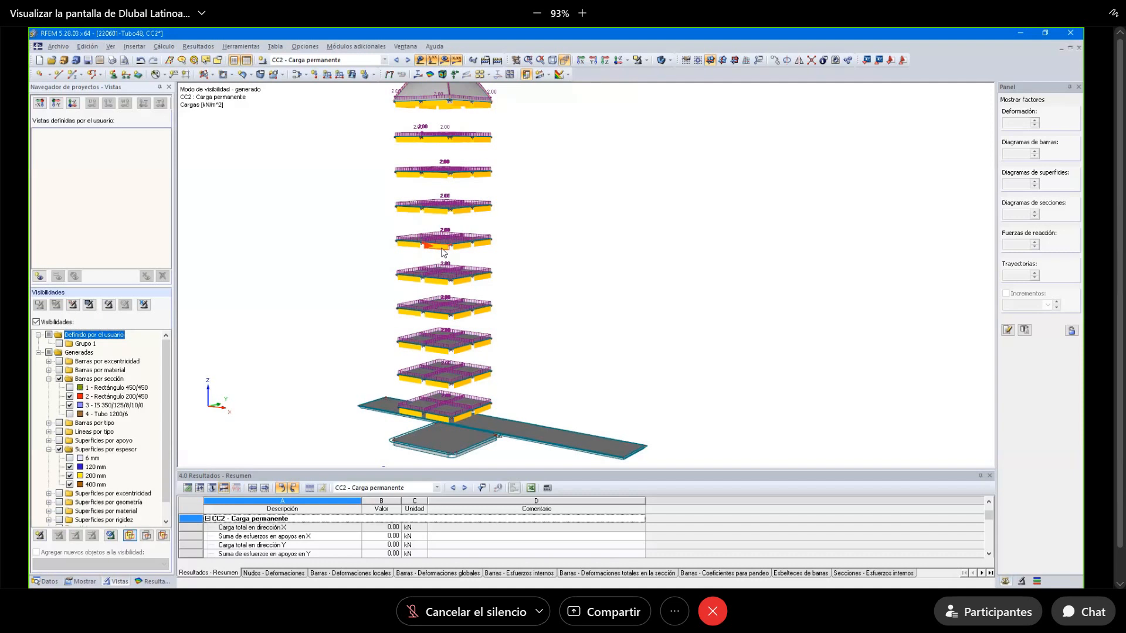
scroll(442, 252, down, 2)
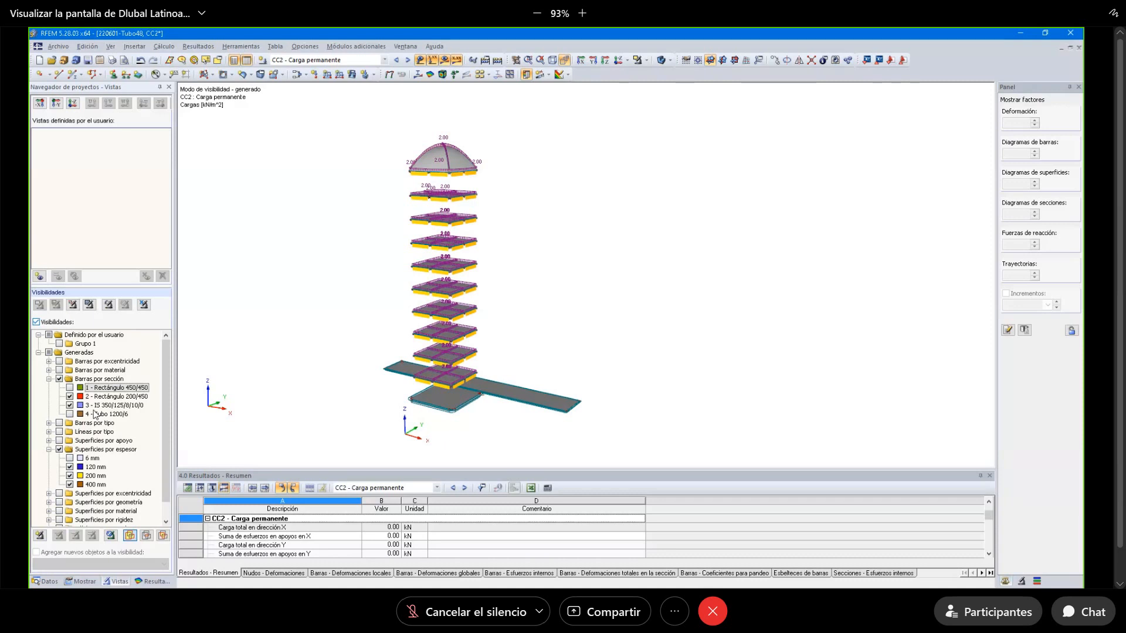
click(69, 387)
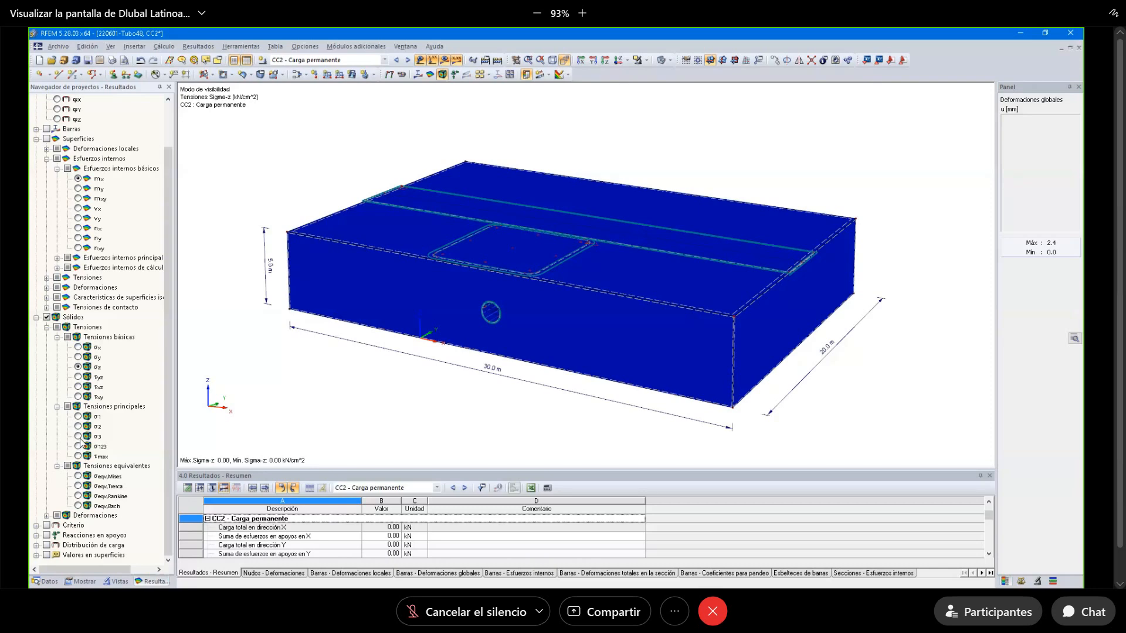
Display the σ3 principal stresses in the soil block for CO4, and show them as isolines in a new window.
click(79, 437)
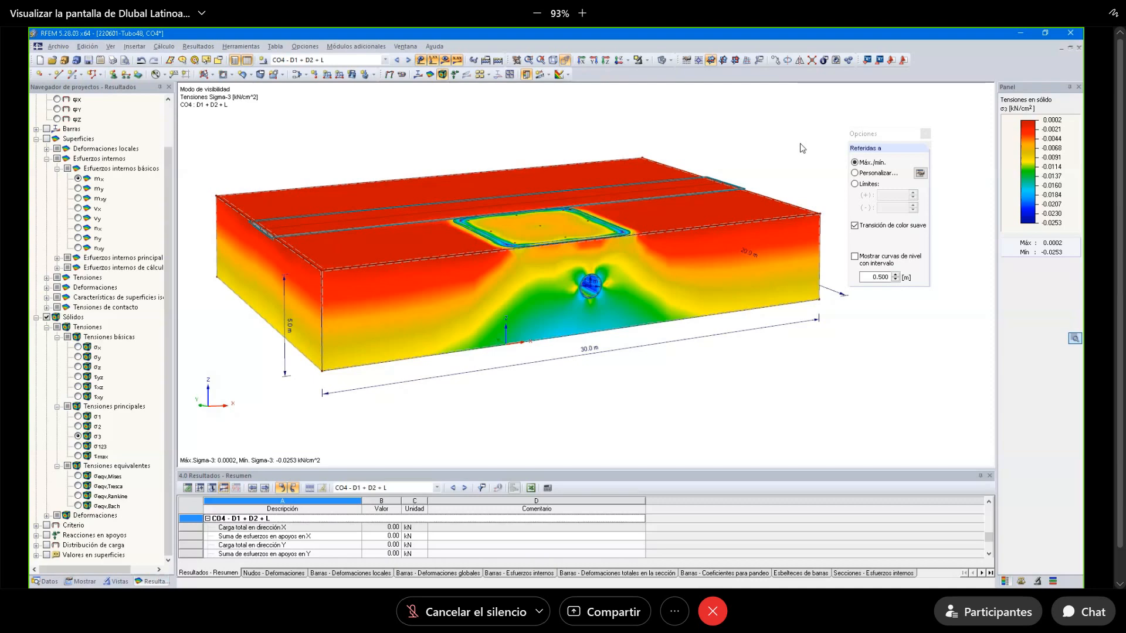
click(395, 46)
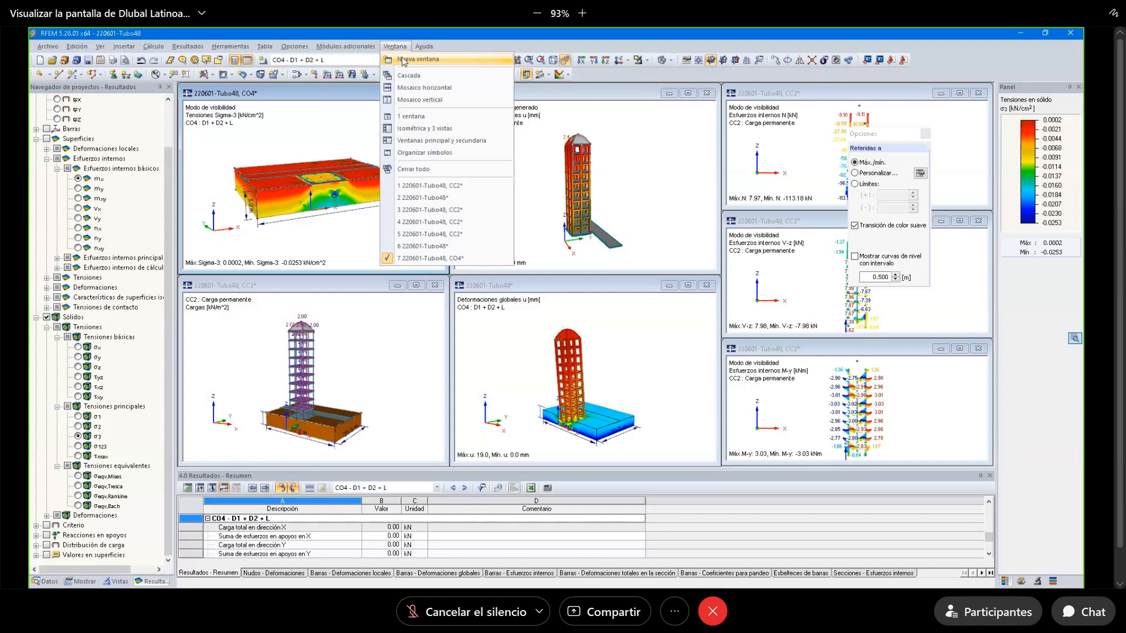
click(404, 59)
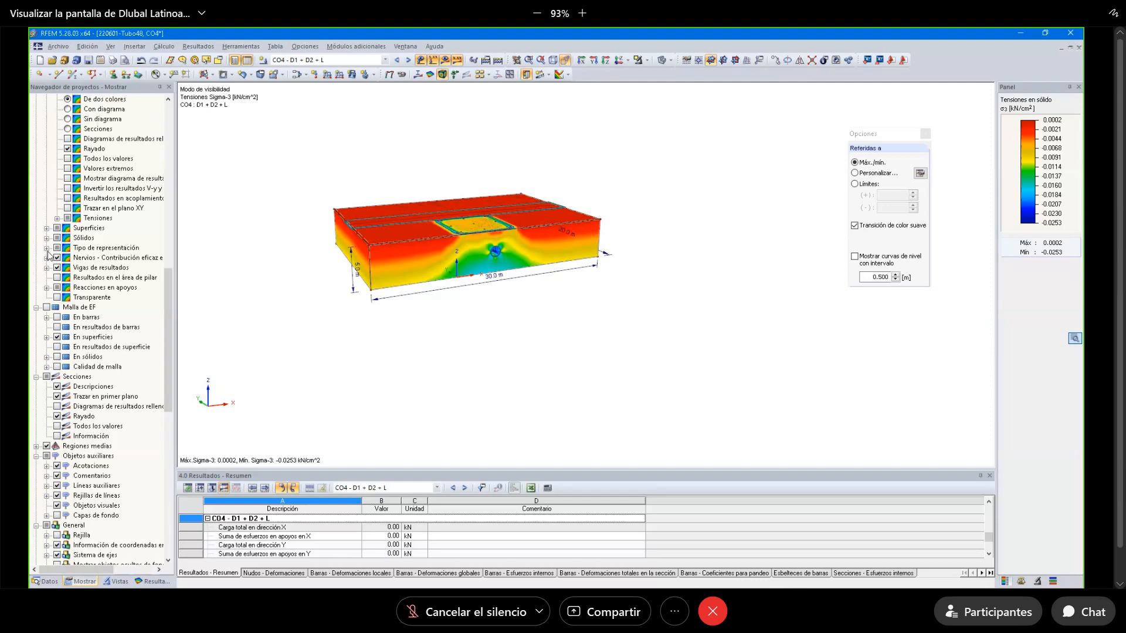
click(46, 248)
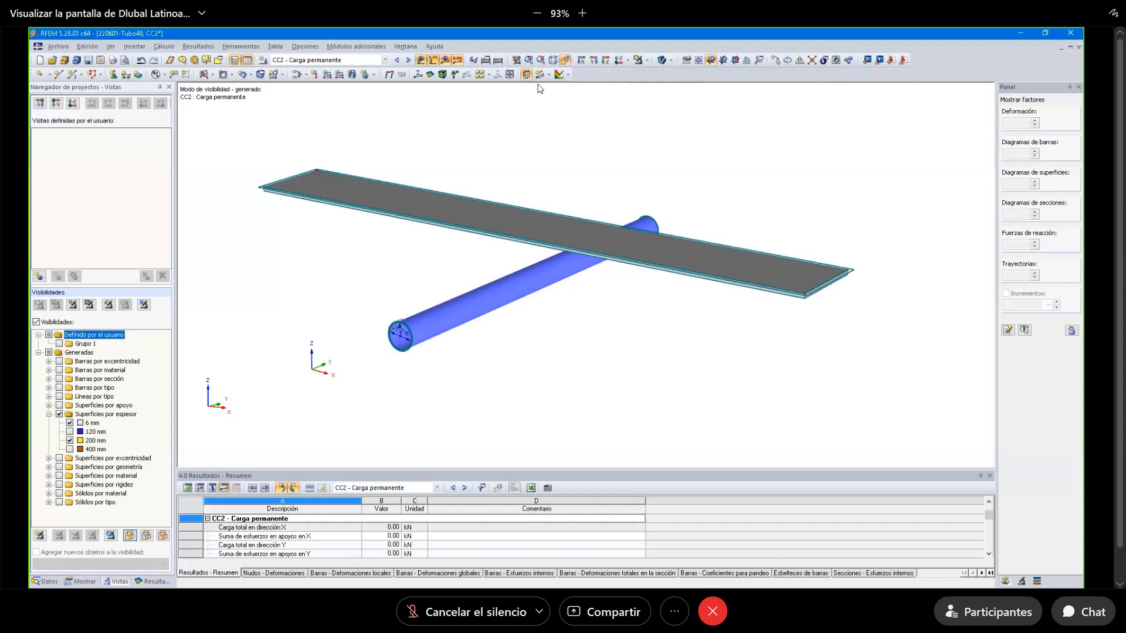
Display the my internal forces on the 6 mm pipe surfaces and the My diagram with all values along the pipe's results beam.
click(78, 238)
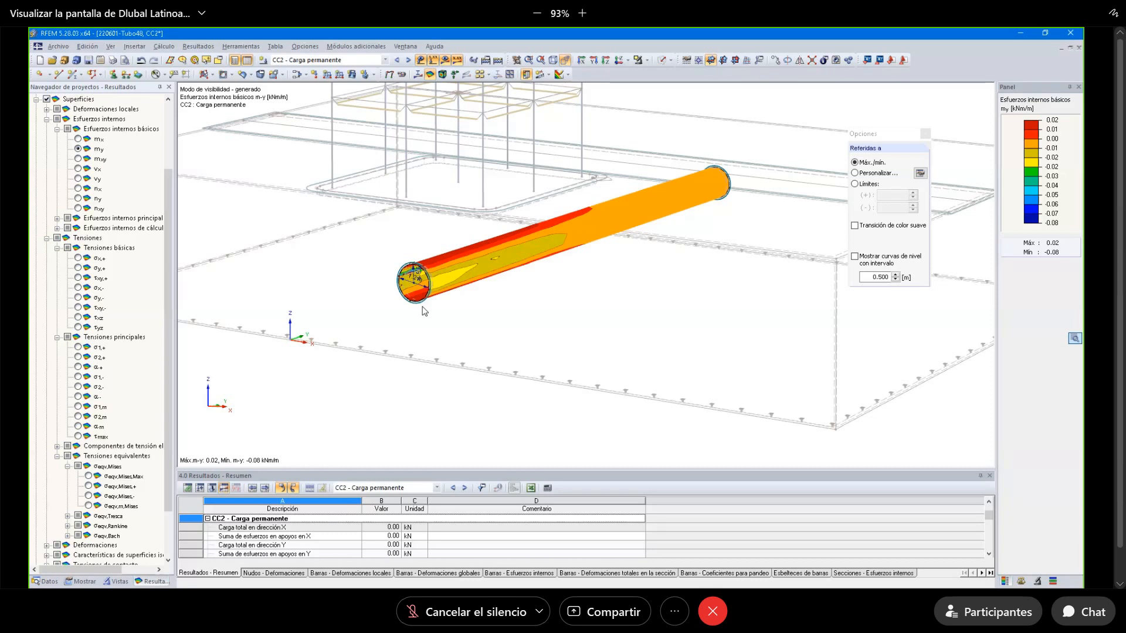
middle_drag(424, 311, 466, 321)
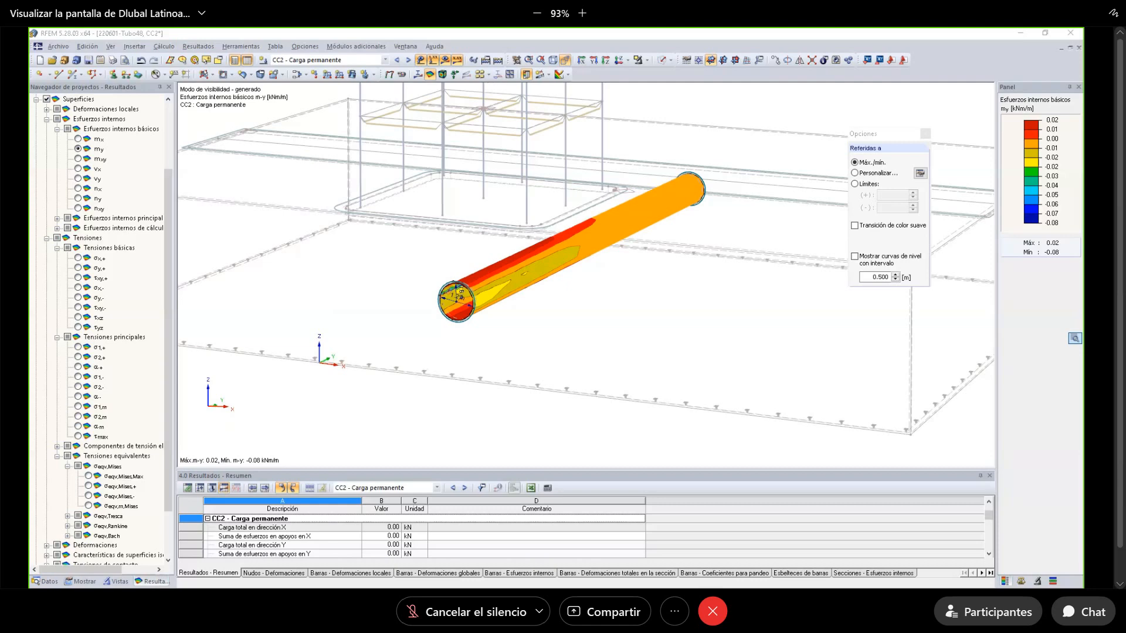
click(116, 581)
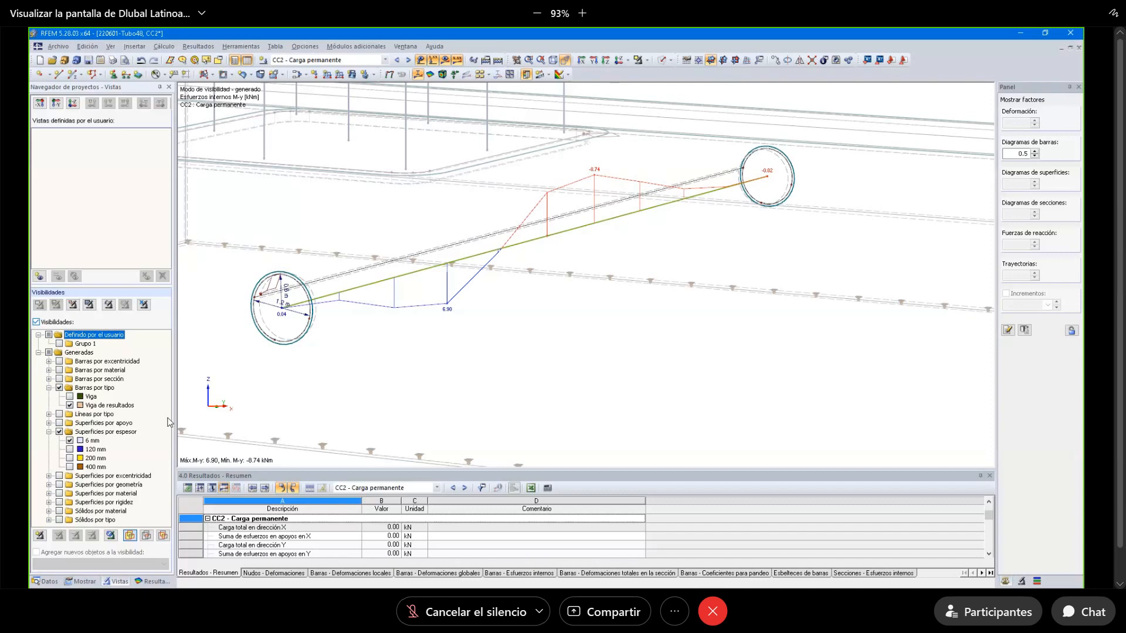
click(83, 581)
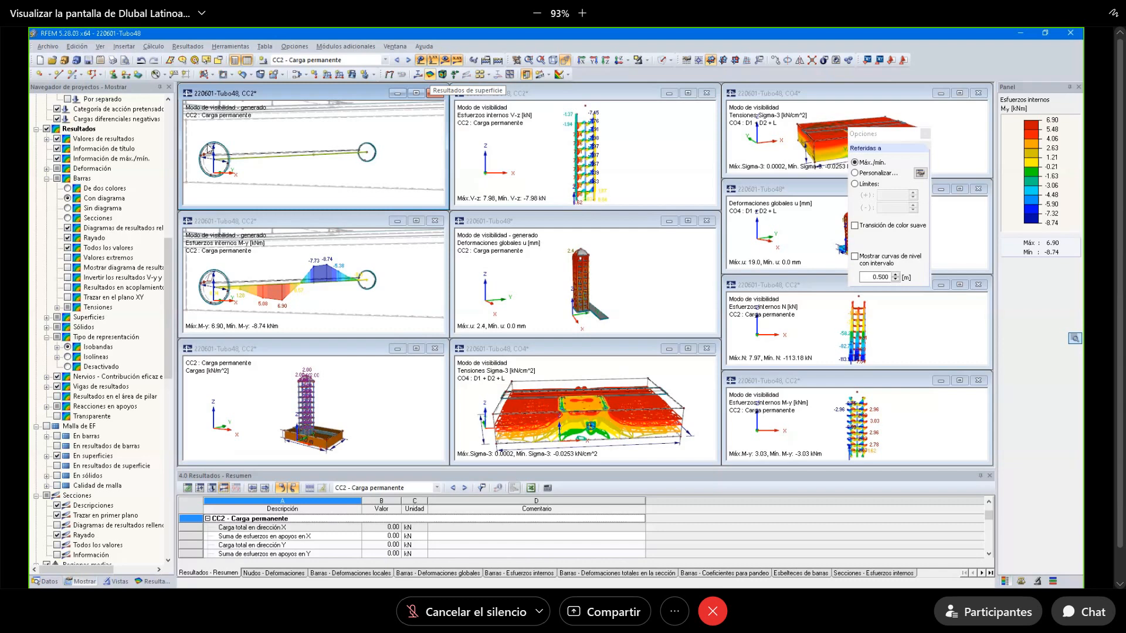
Show the surface results in the pipe's window beside the My diagram, and display the global deformations u.
click(430, 74)
click(358, 241)
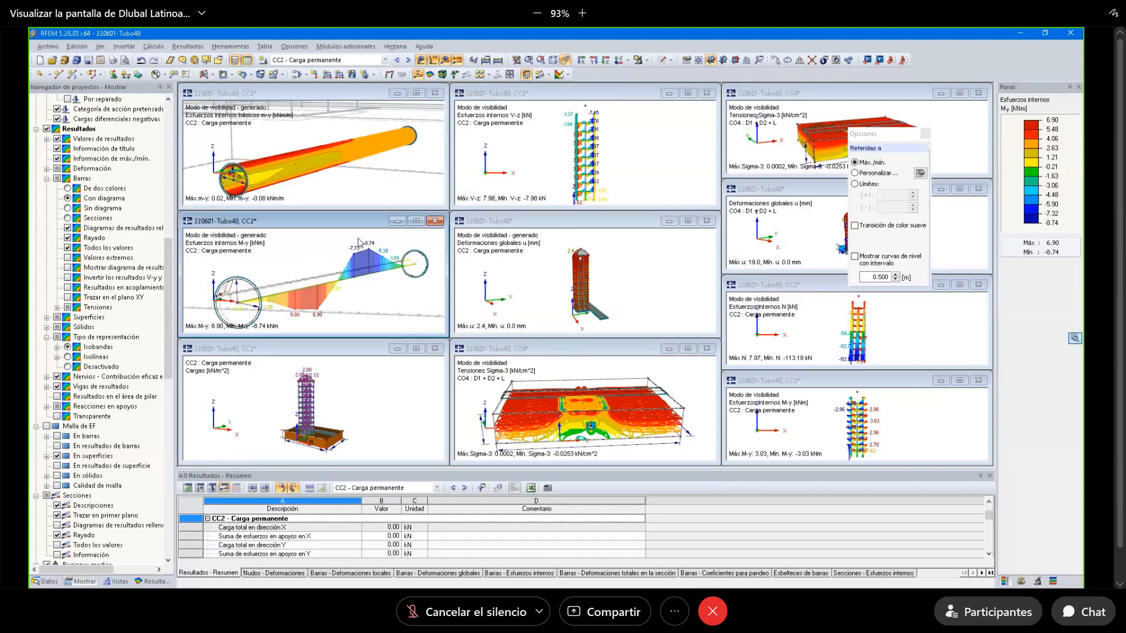
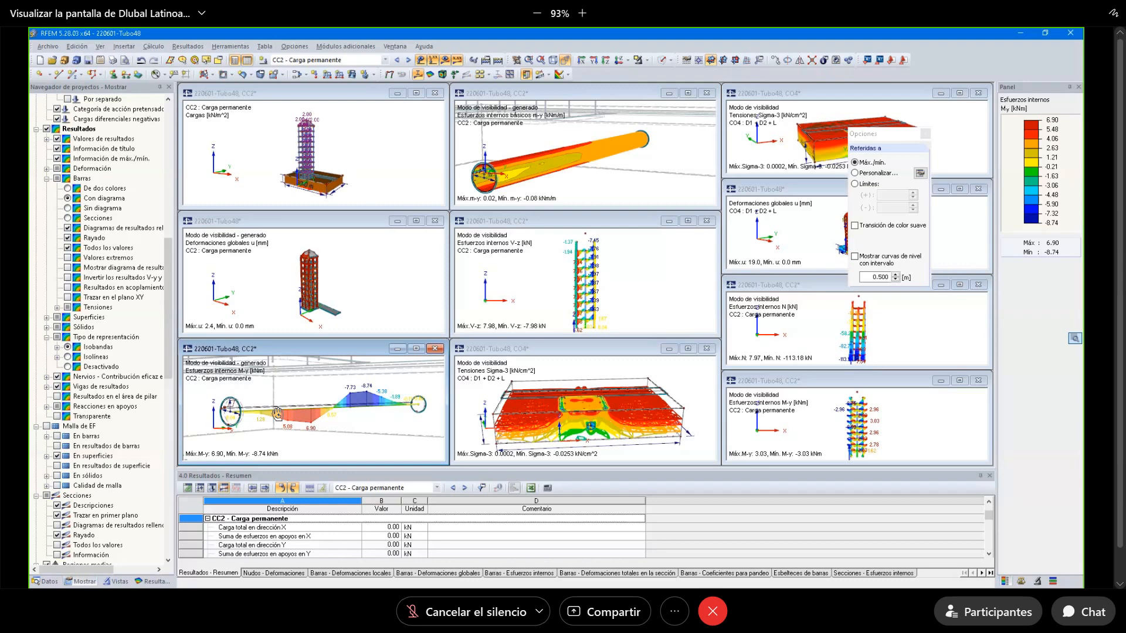
click(391, 75)
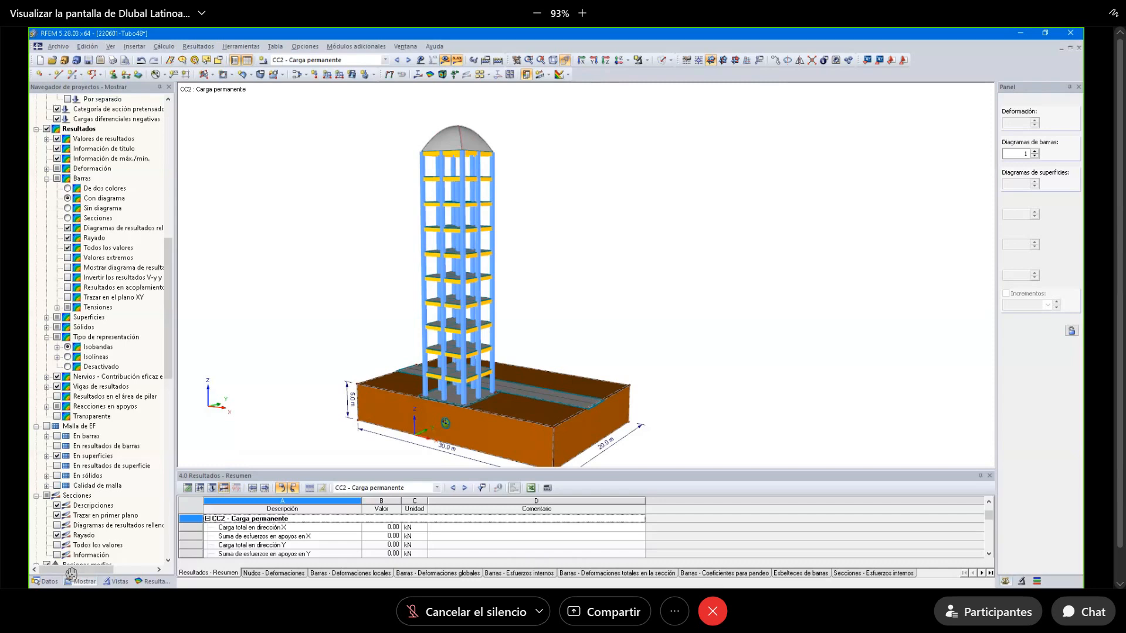
Open RF-CONCRETE Columns and set up the strength limit state design to ACI 318-19 for all members with CO1 and CO2.
click(47, 581)
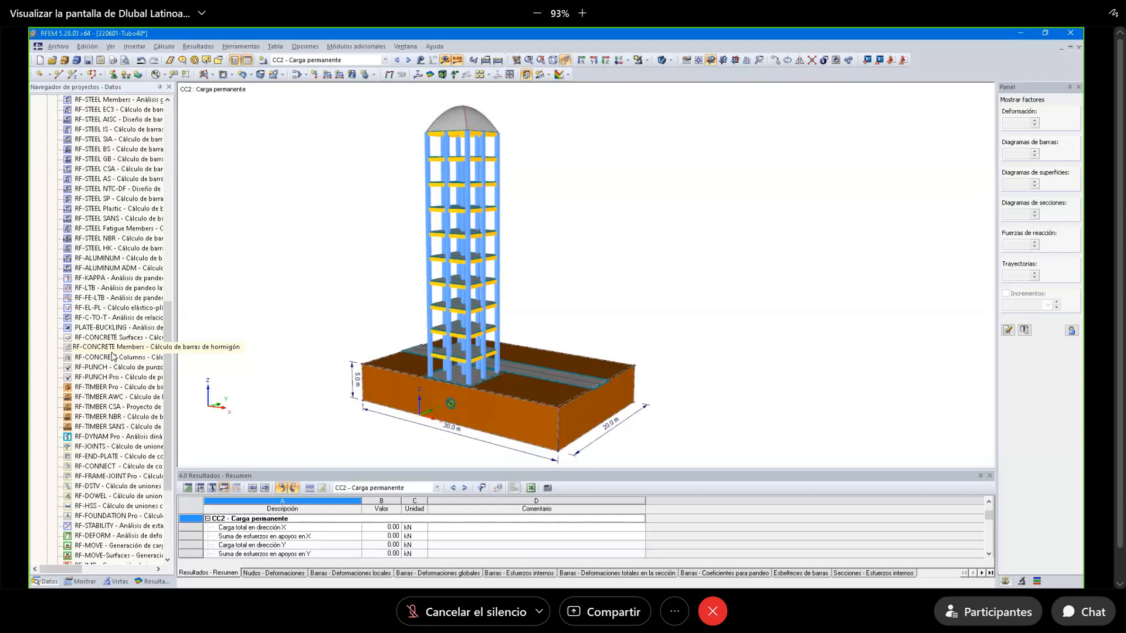
double_click(112, 356)
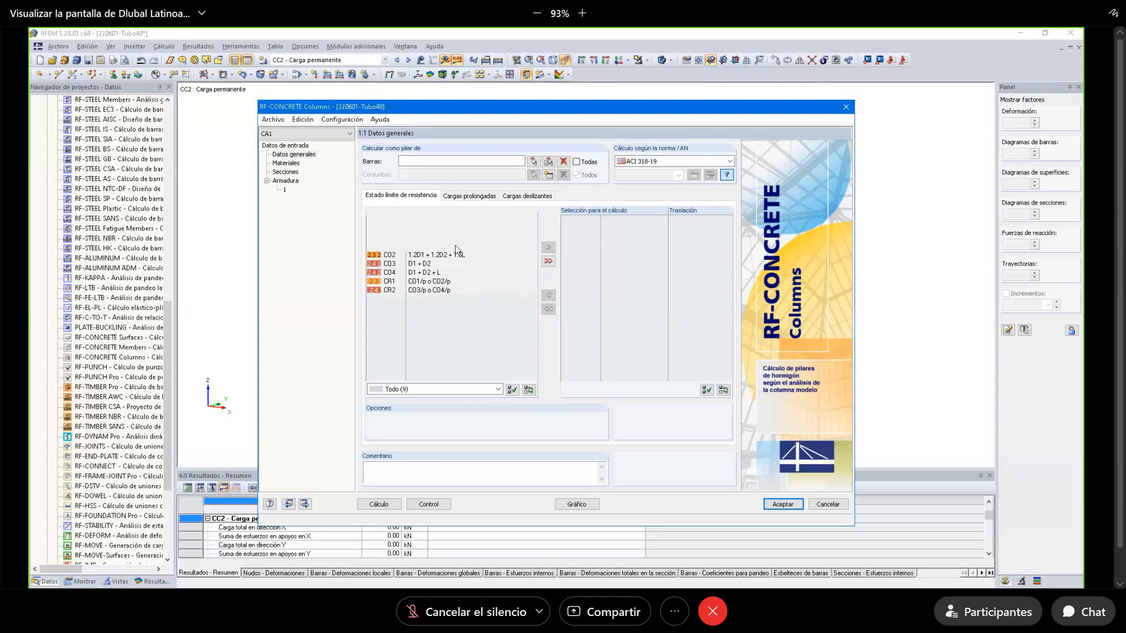
drag(437, 109, 736, 104)
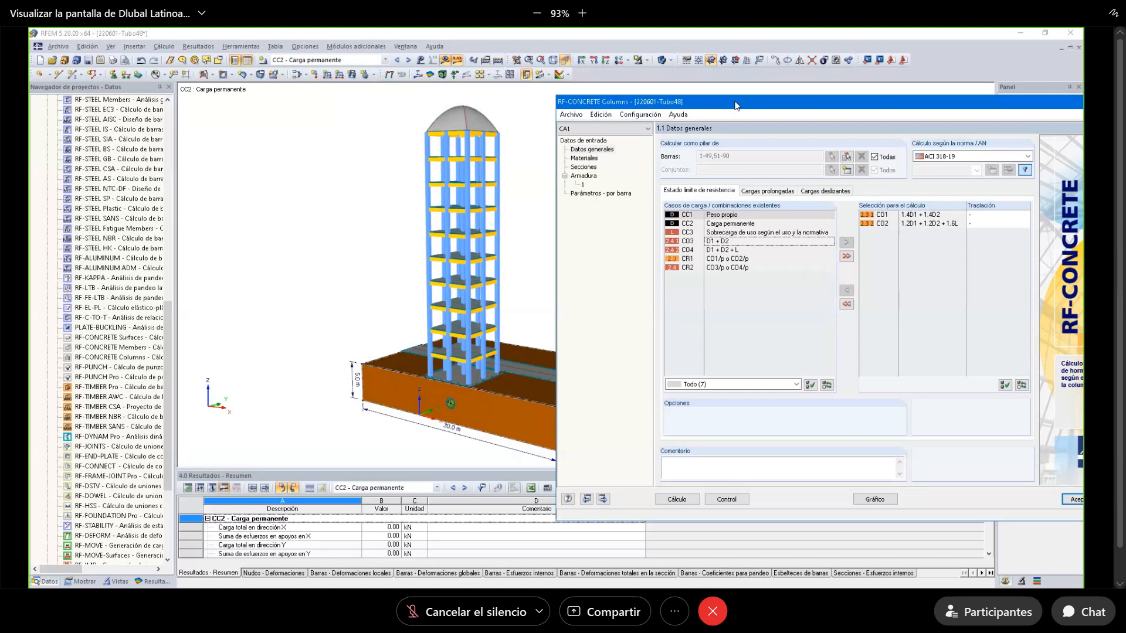
drag(736, 106, 477, 111)
Review the column reinforcement layout, ACI 318-19 settings and per-member buckling parameters, and calculate case CA1.
click(324, 181)
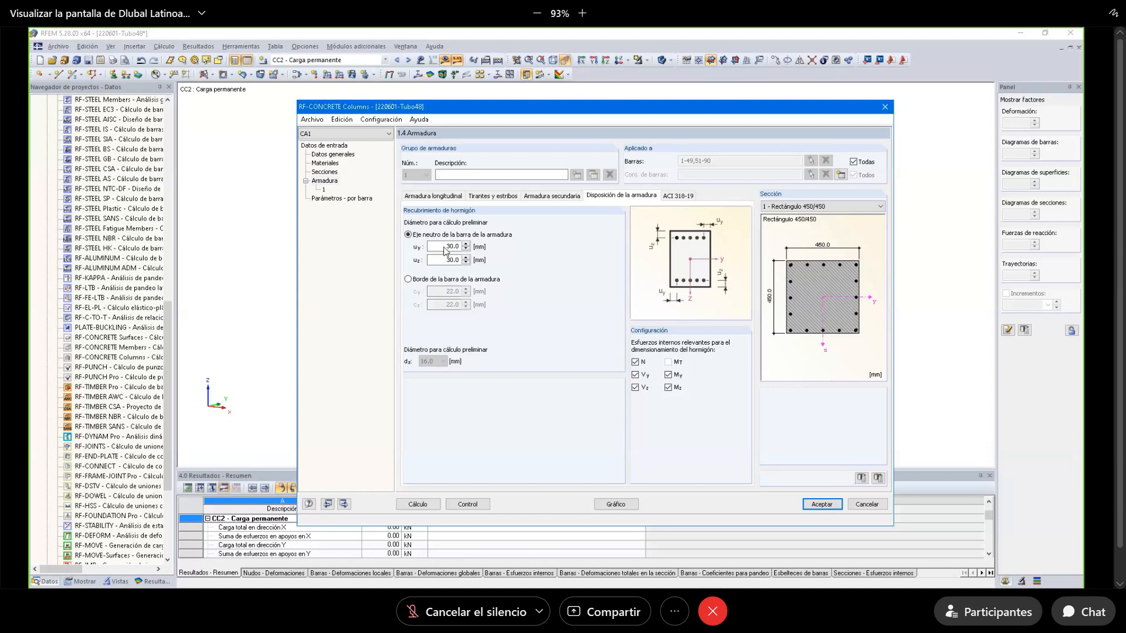
click(678, 195)
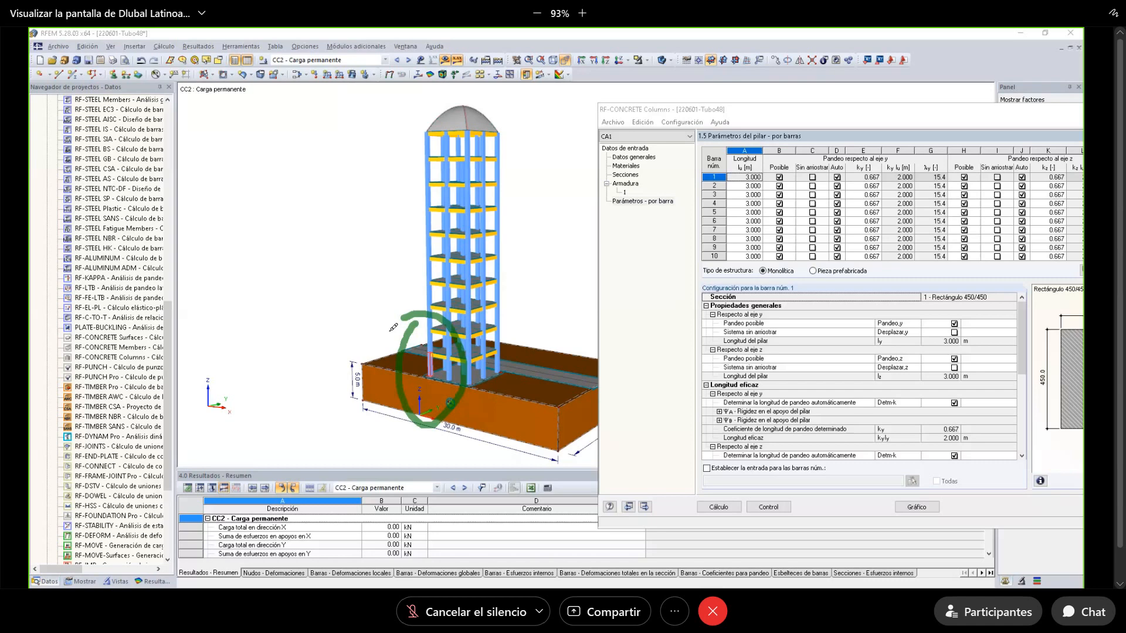
click(658, 111)
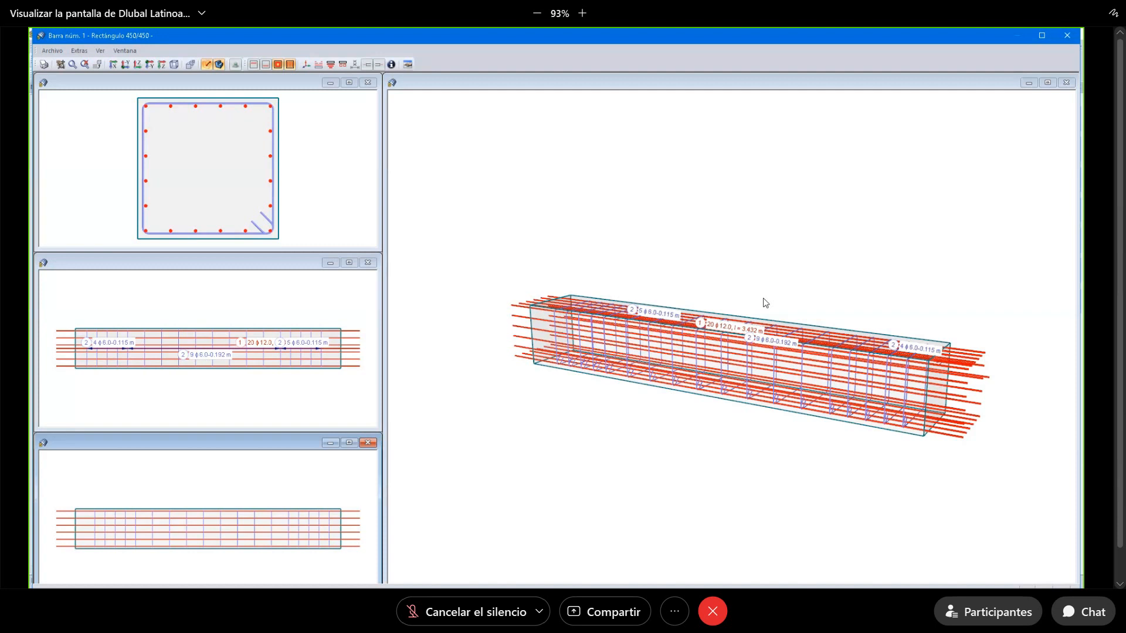
Inspect member 1's reinforcement cage in 3D, review the shear reinforcement and steel list, and accept the column design.
ctrl+middle_drag(765, 303, 768, 417)
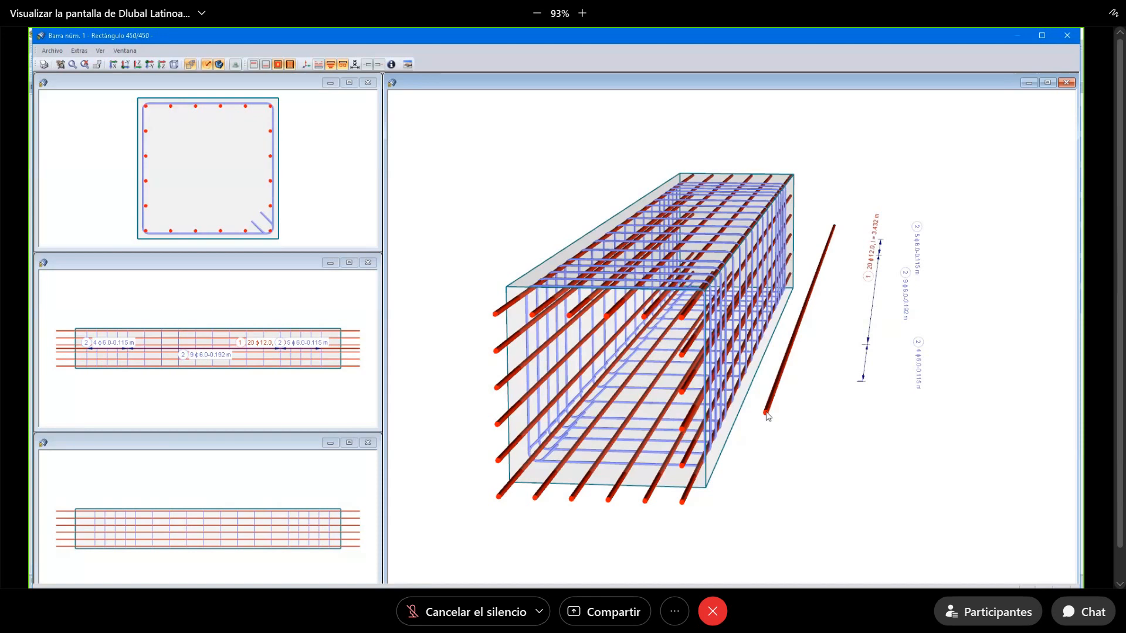
double_click(768, 416)
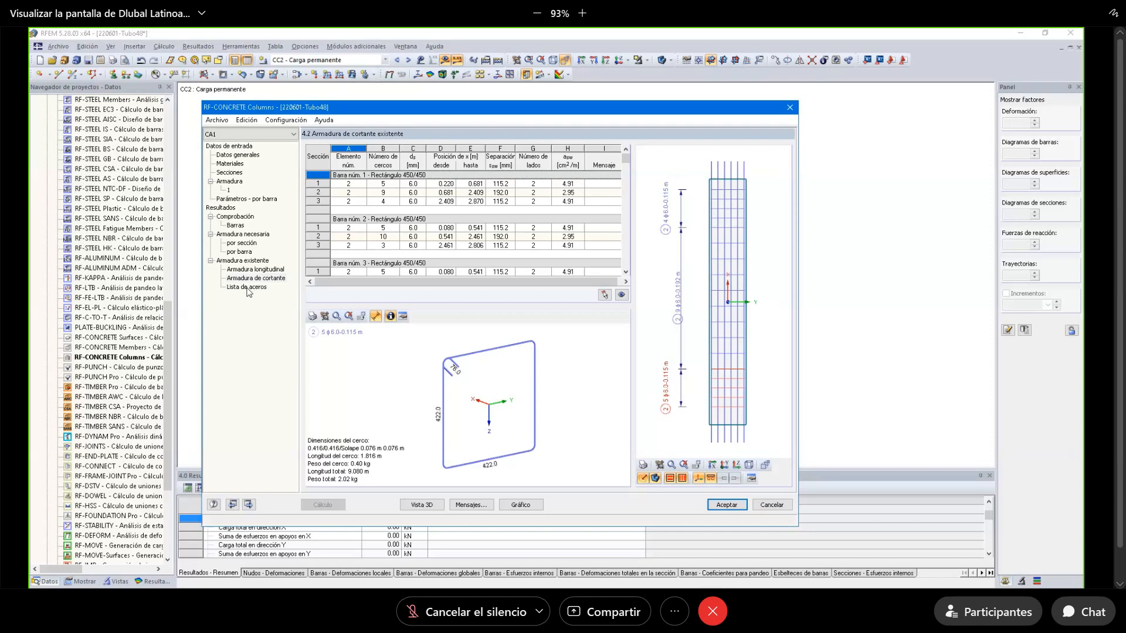
click(247, 288)
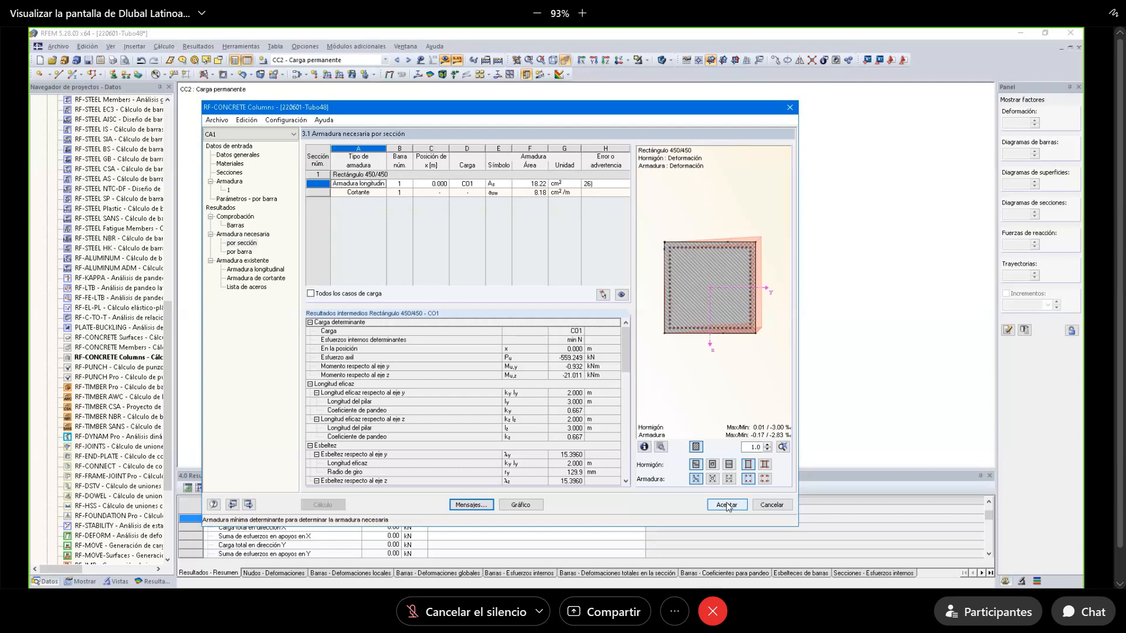
click(727, 504)
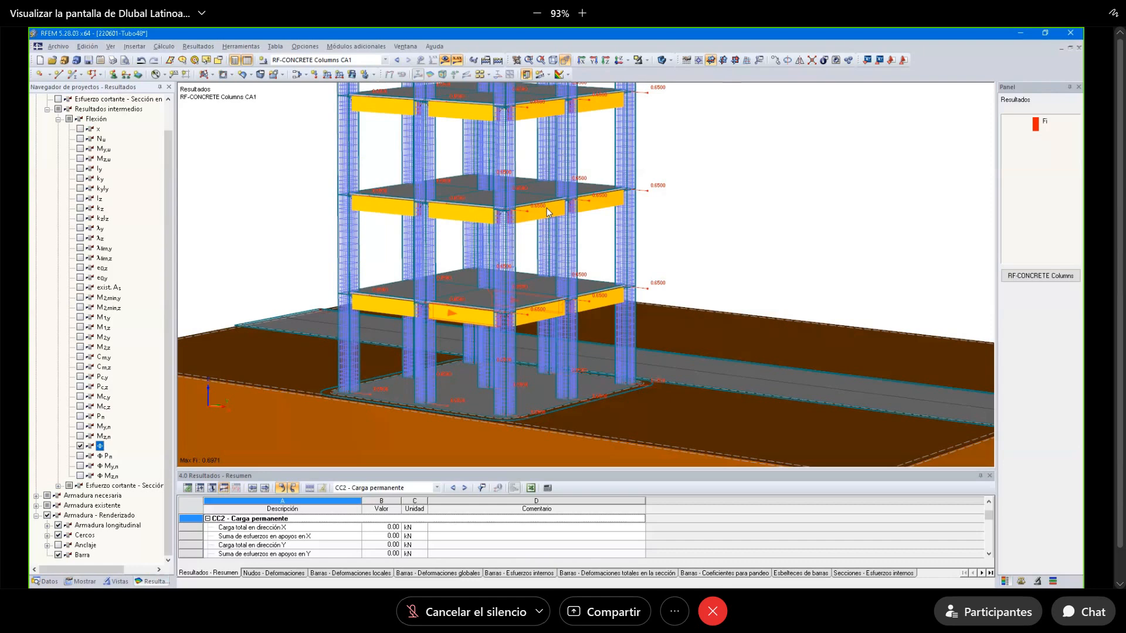
Colour the model graphic by material and examine the rendered column reinforcement at a beam-column joint.
scroll(495, 238, up, 3)
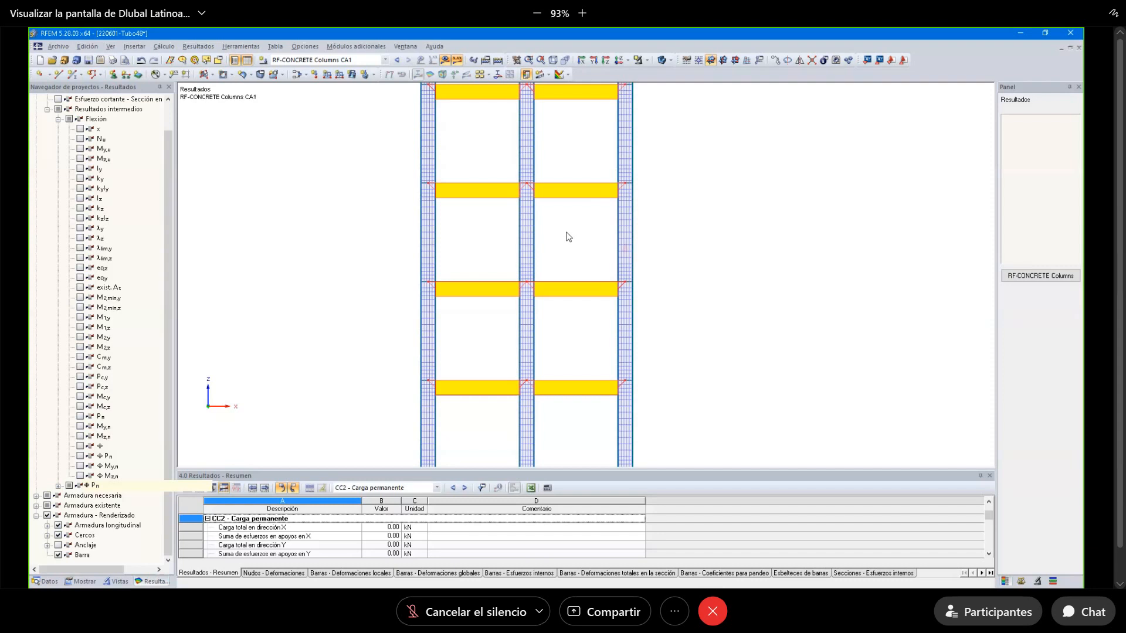
scroll(528, 276, up, 3)
right_click(420, 235)
mouse_move(504, 511)
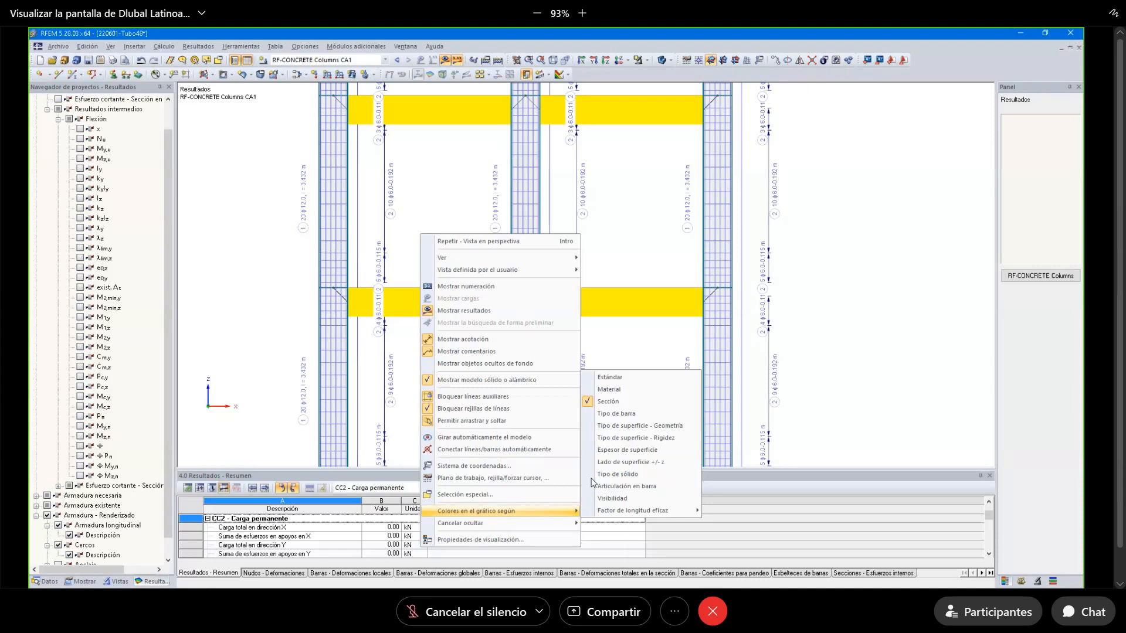
click(609, 390)
drag(292, 225, 494, 377)
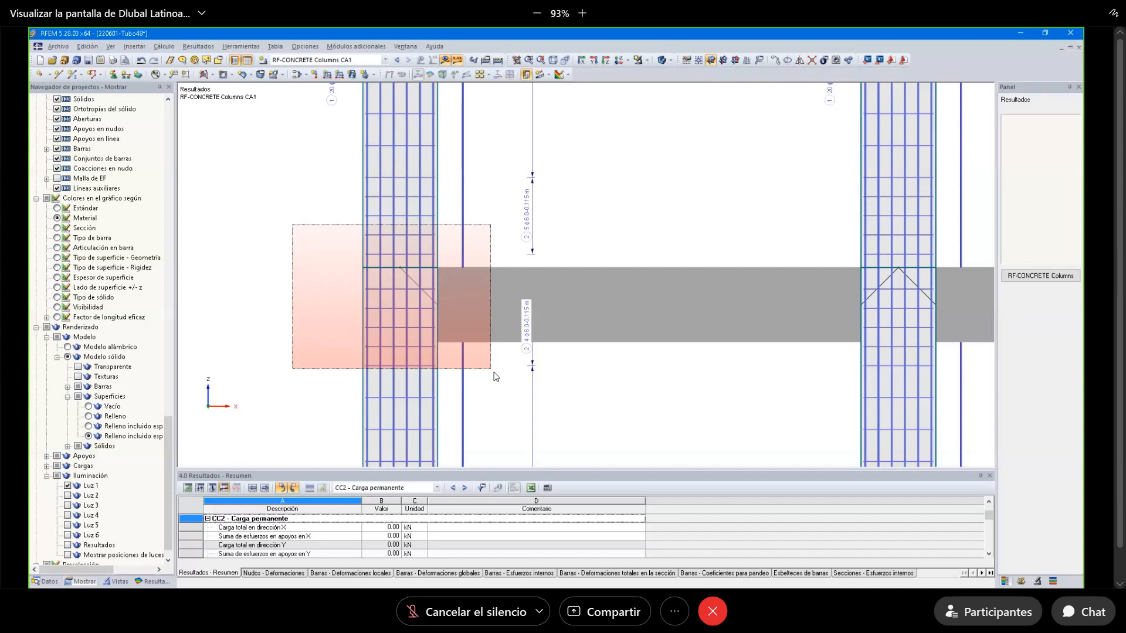
drag(494, 375, 494, 375)
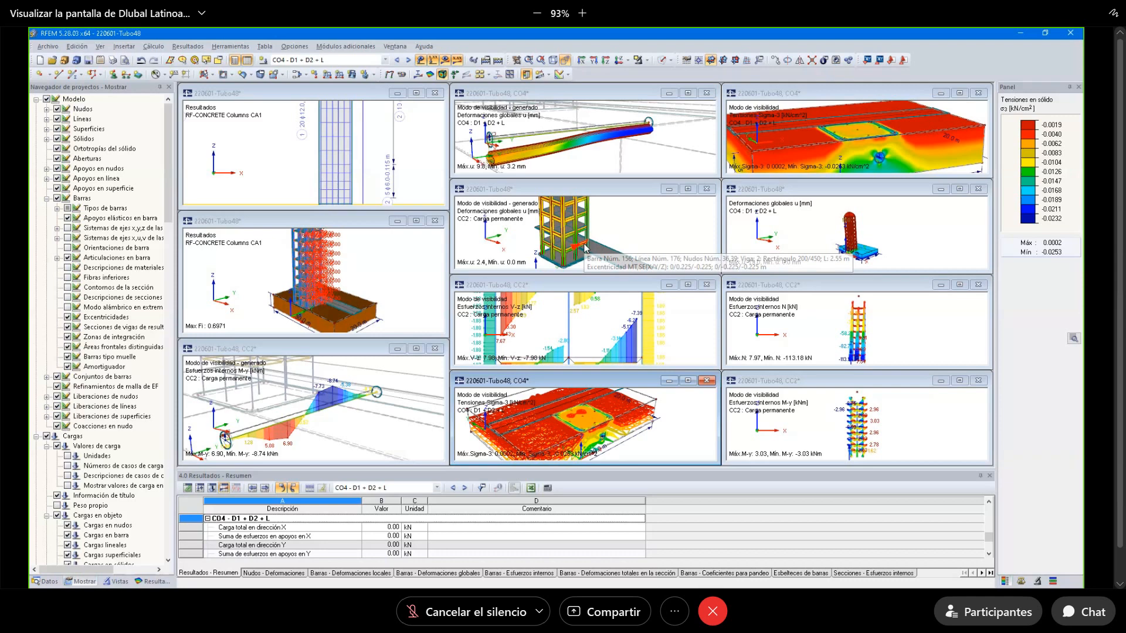
Switch to the Integracion-1 building model and review the display properties of the dimensions on the third-floor plan.
key(alt+Tab)
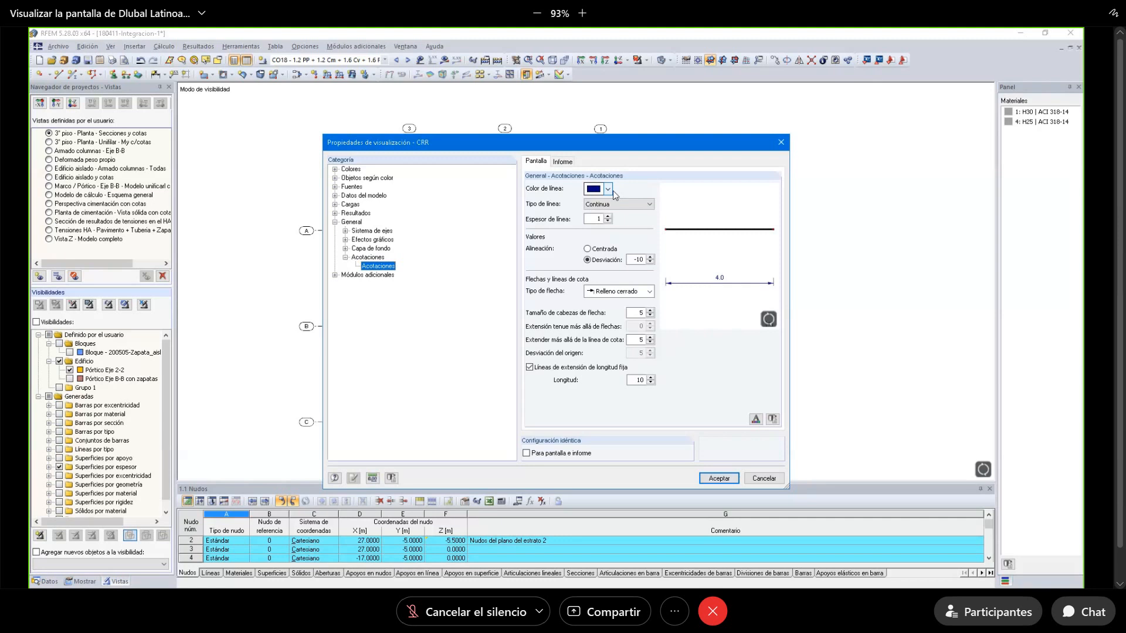
key(Return)
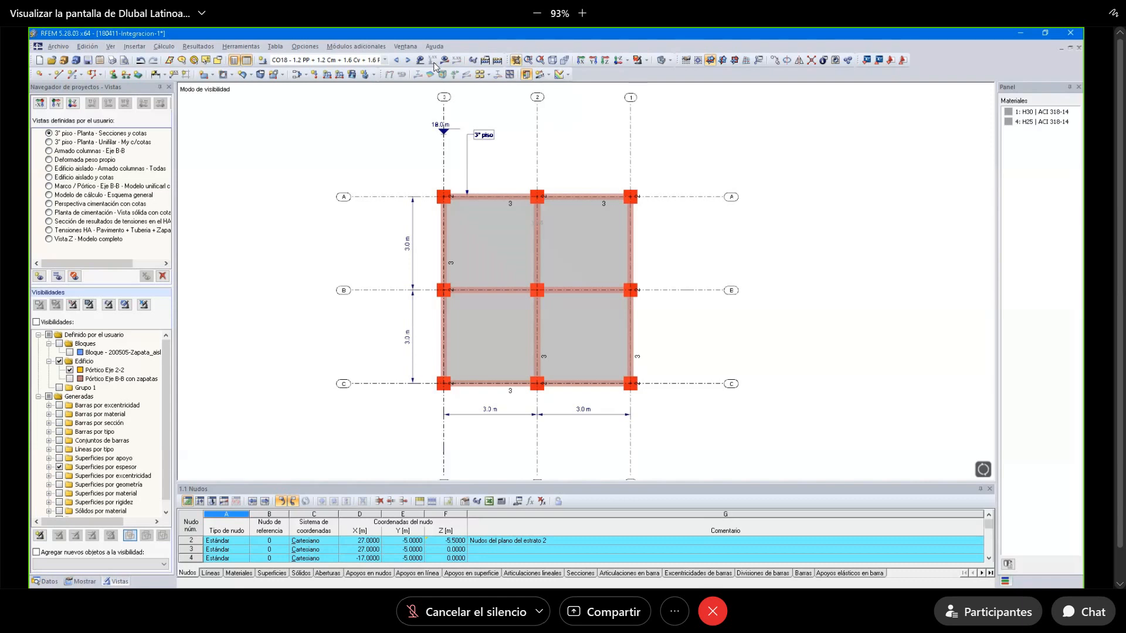
click(433, 61)
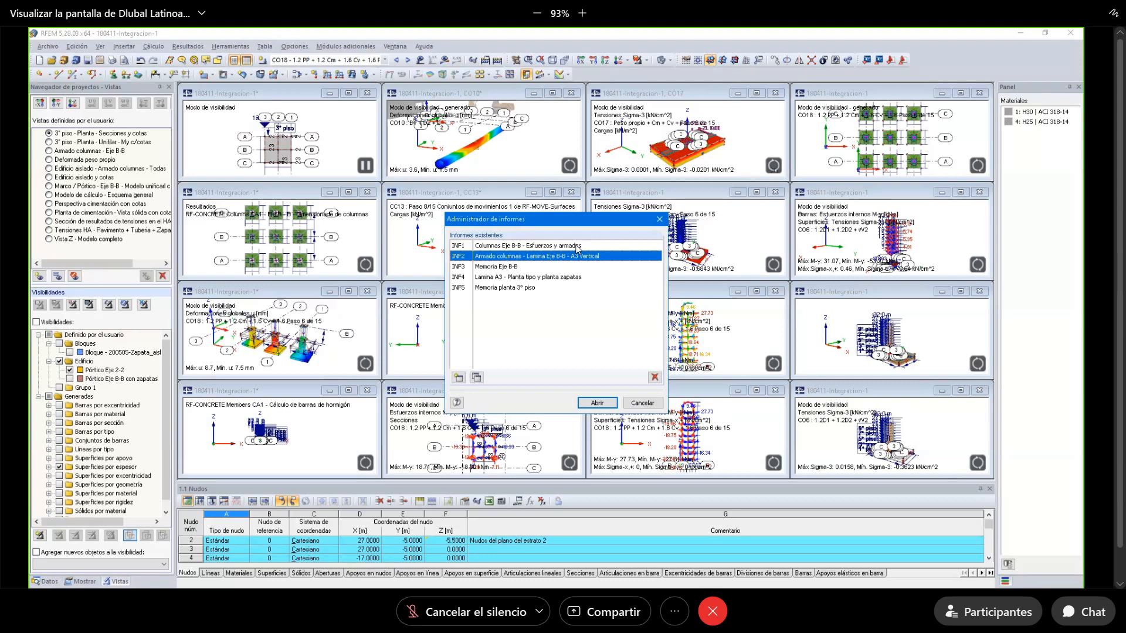
Open the report Memoria planta 3º piso, and examine the column reinforcement in the report Armado columnas - Lamina Eje B-B - A3 Vertical.
click(524, 288)
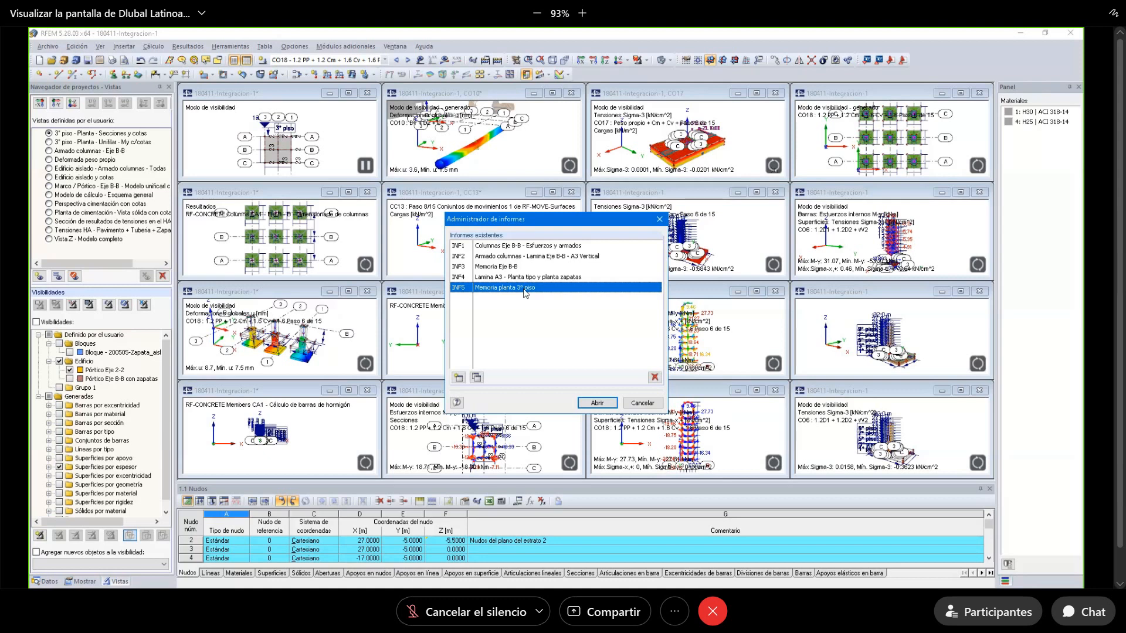
double_click(525, 289)
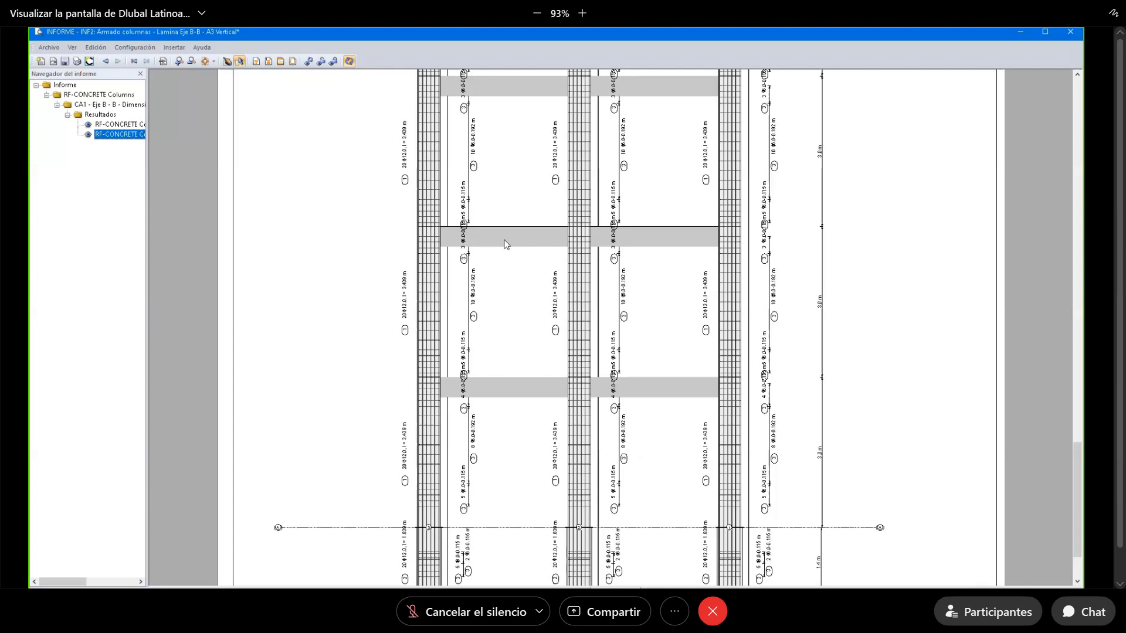
ctrl+scroll(506, 244, up, 2)
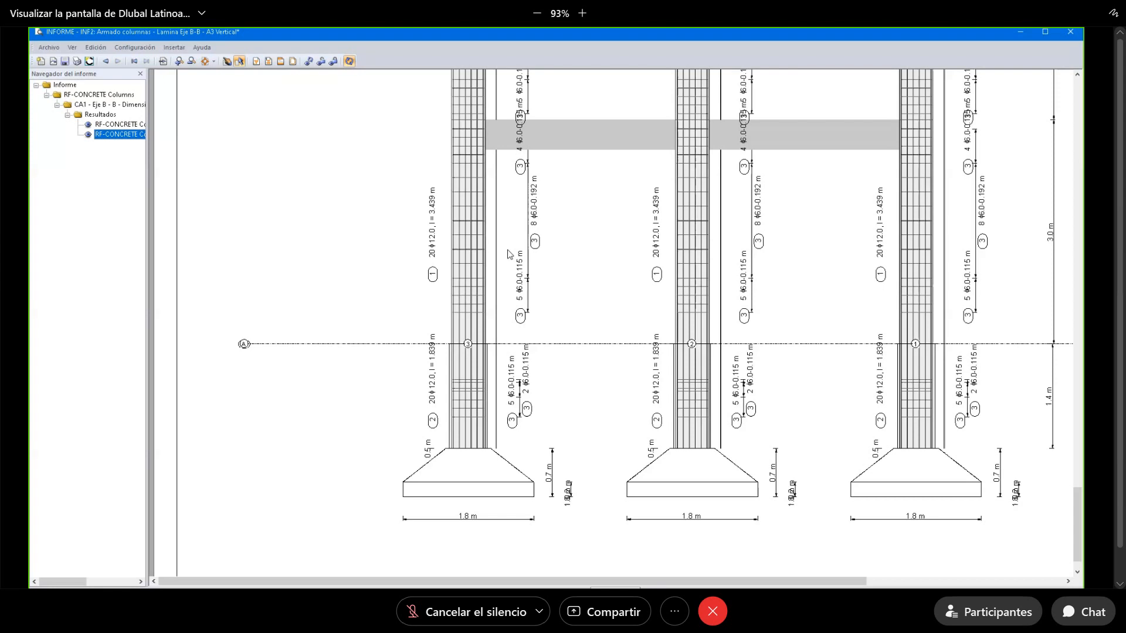
Switch to Adobe Acrobat Reader, review both pages of the exported INFORME - INF2.pdf, and return to the report.
click(49, 48)
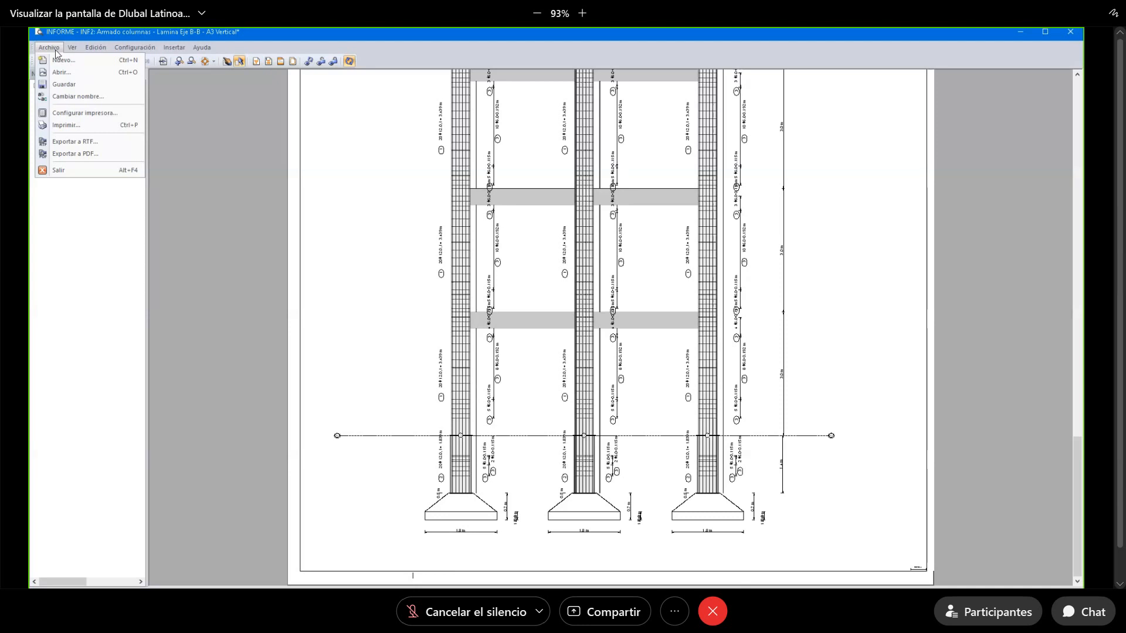
key(alt+Tab)
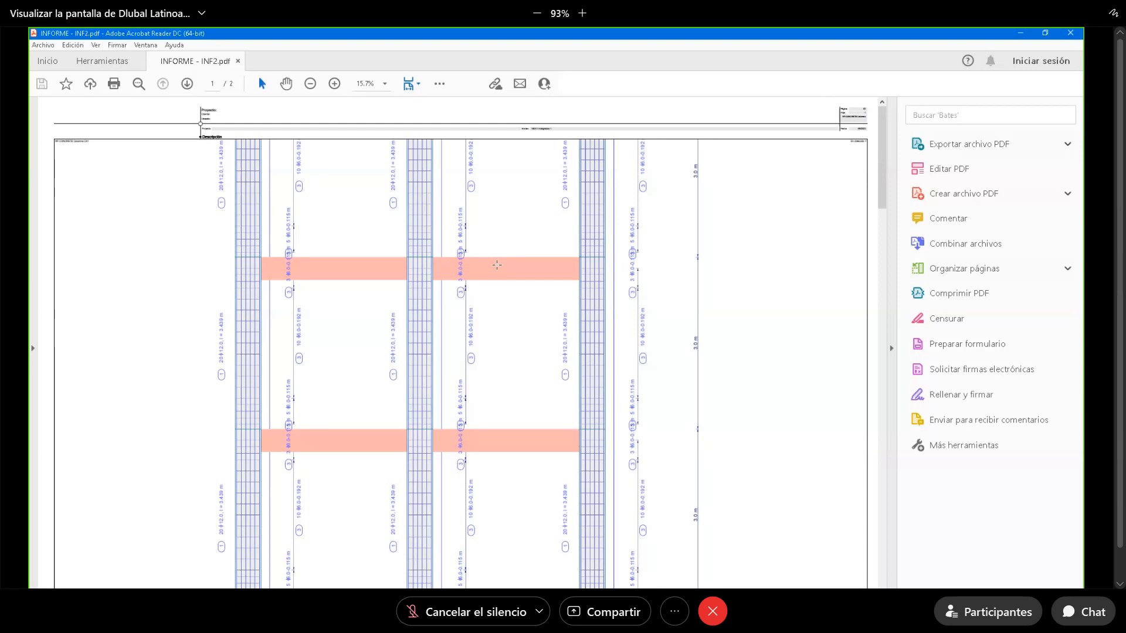
click(96, 45)
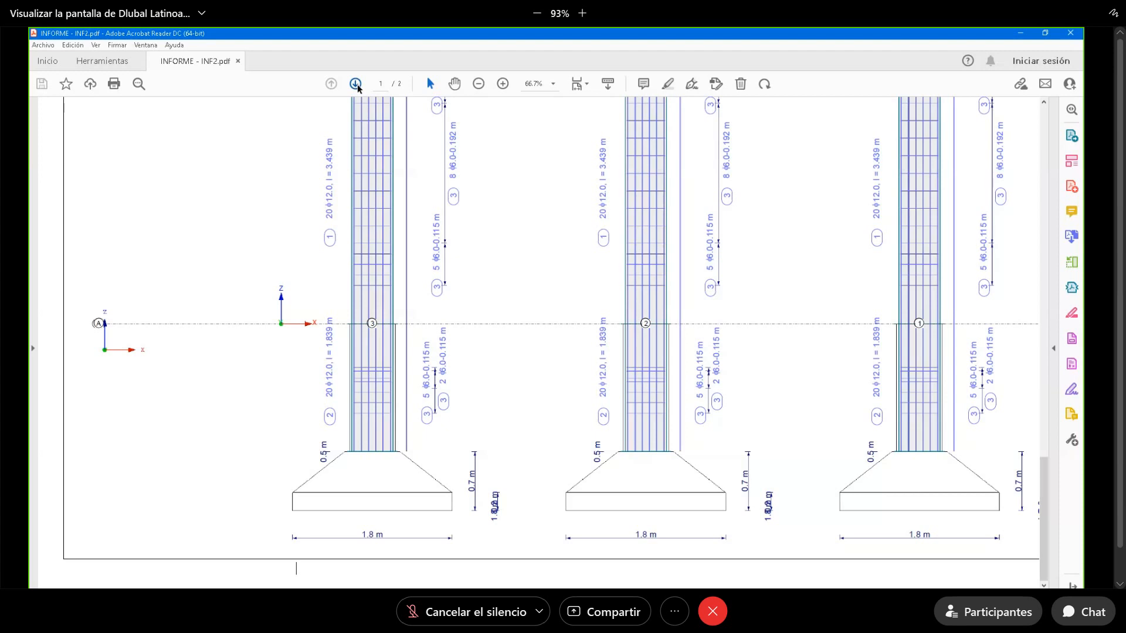
click(356, 83)
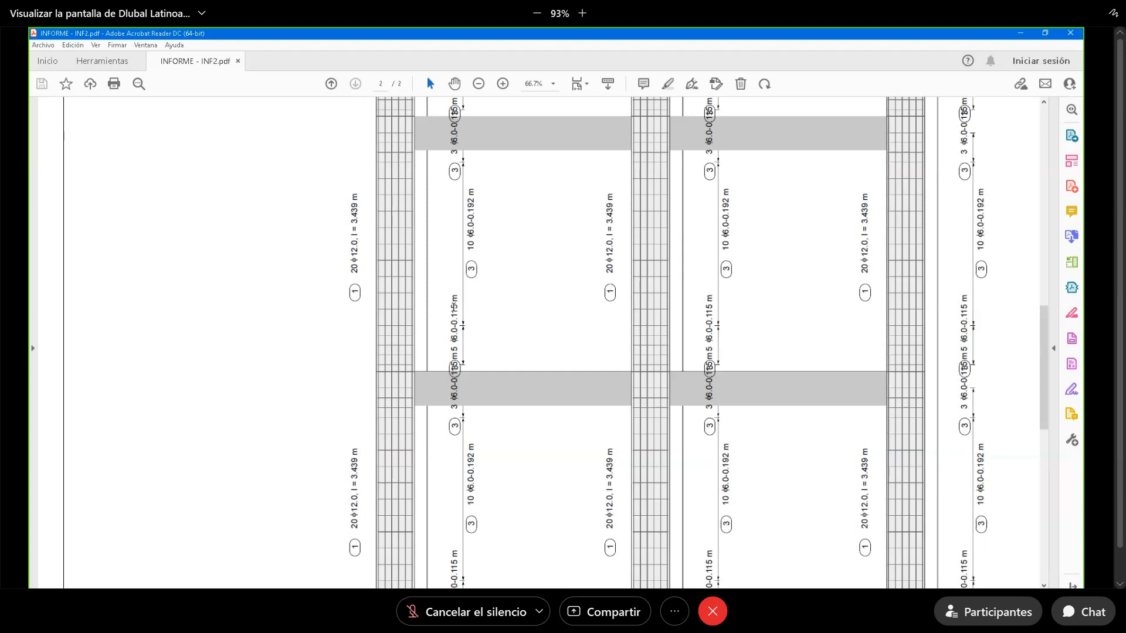
key(alt+Tab)
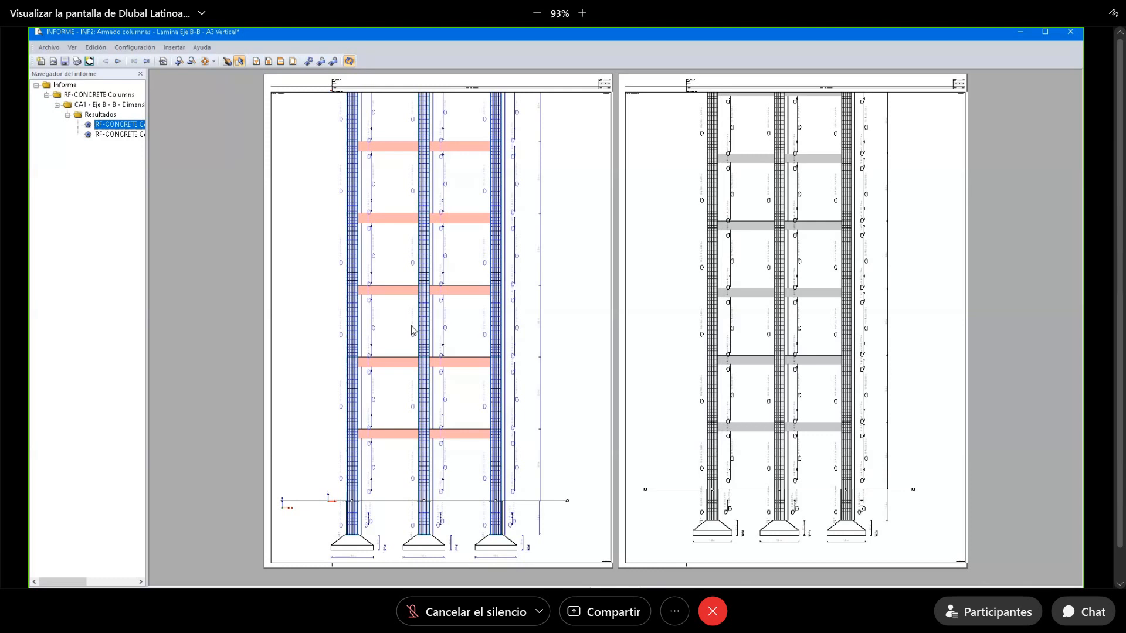
Leave the column reinforcement report and retitle the contents section of the report Memoria Eje B-B as "Índice:".
click(1070, 31)
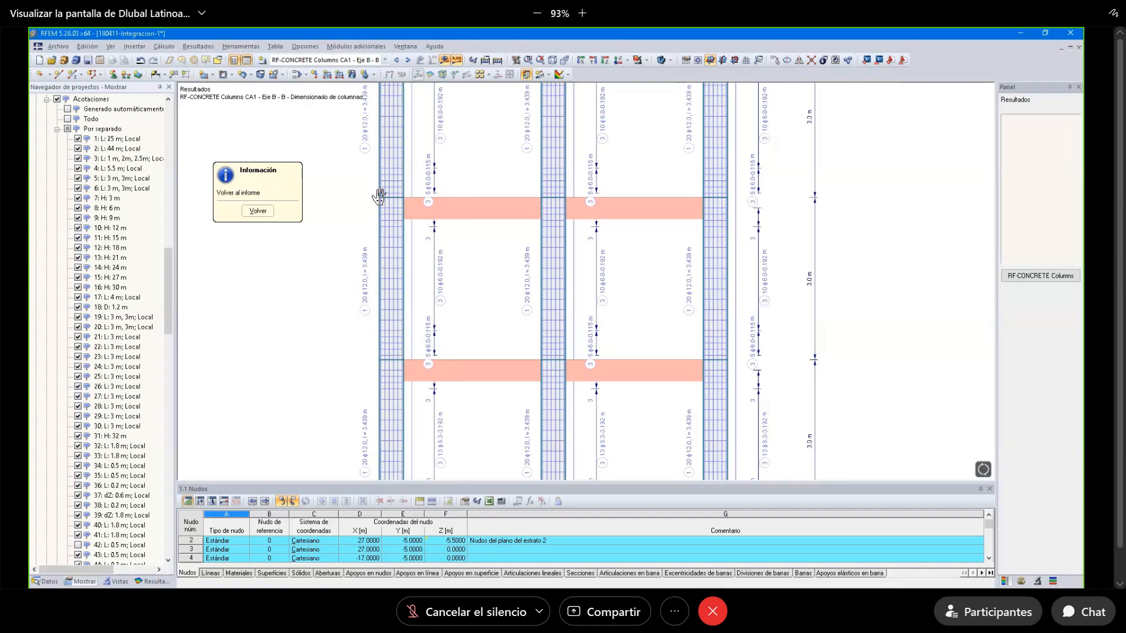
click(258, 211)
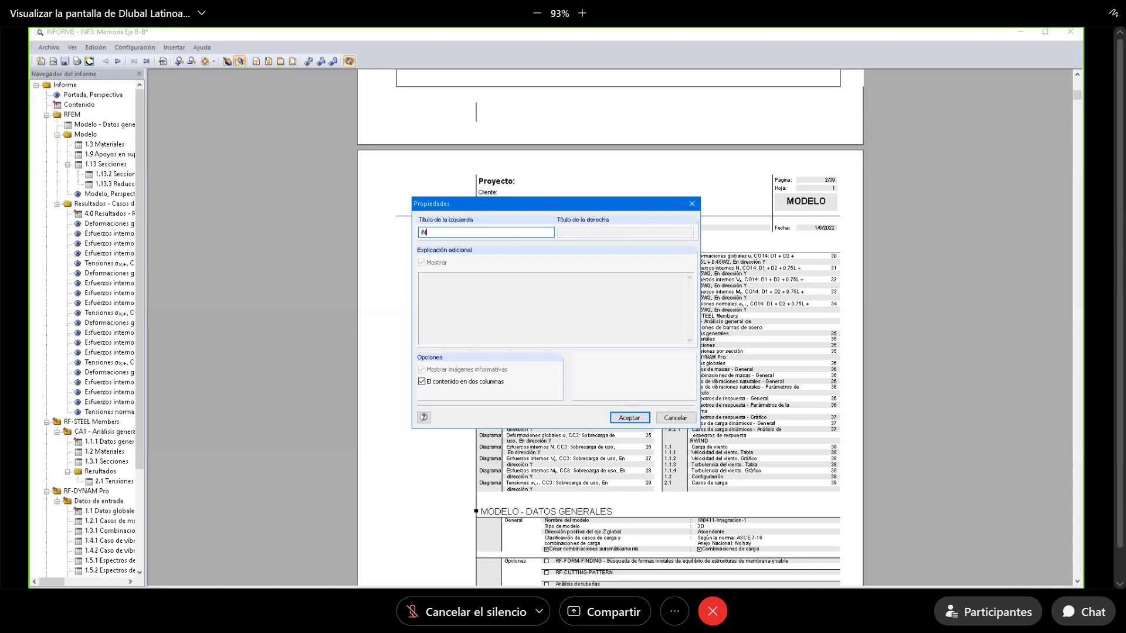
key(BackSpace)
key(BackSpace)
key(Return)
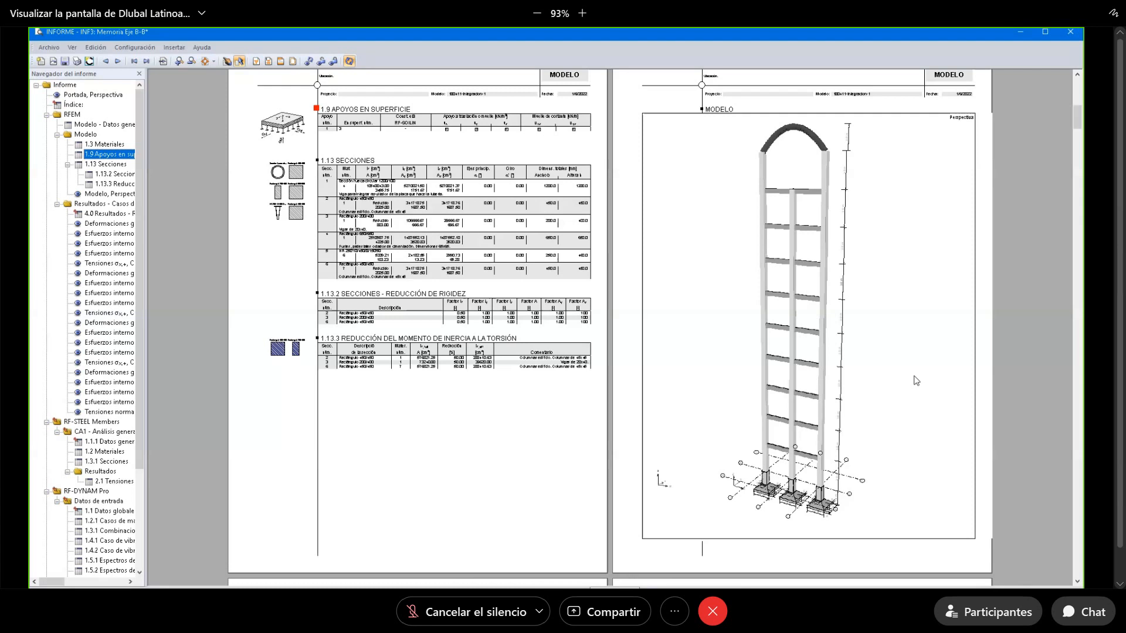
Examine the pages of the report Memoria Eje B-B, including the sections, internal force diagrams and page overview.
scroll(804, 220, down, 5)
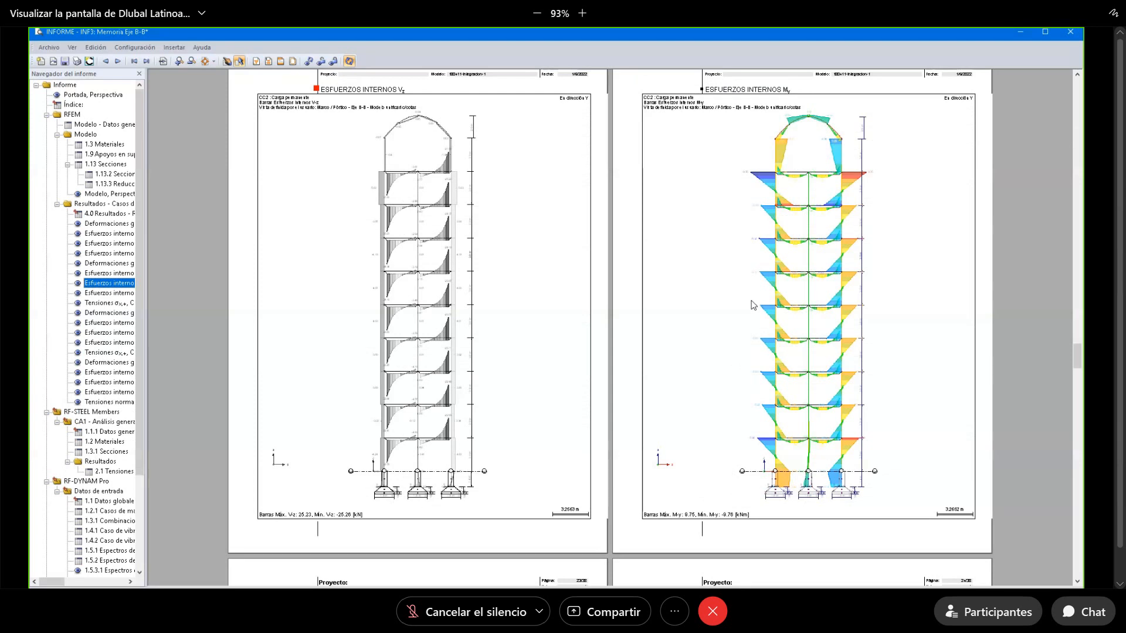
click(190, 61)
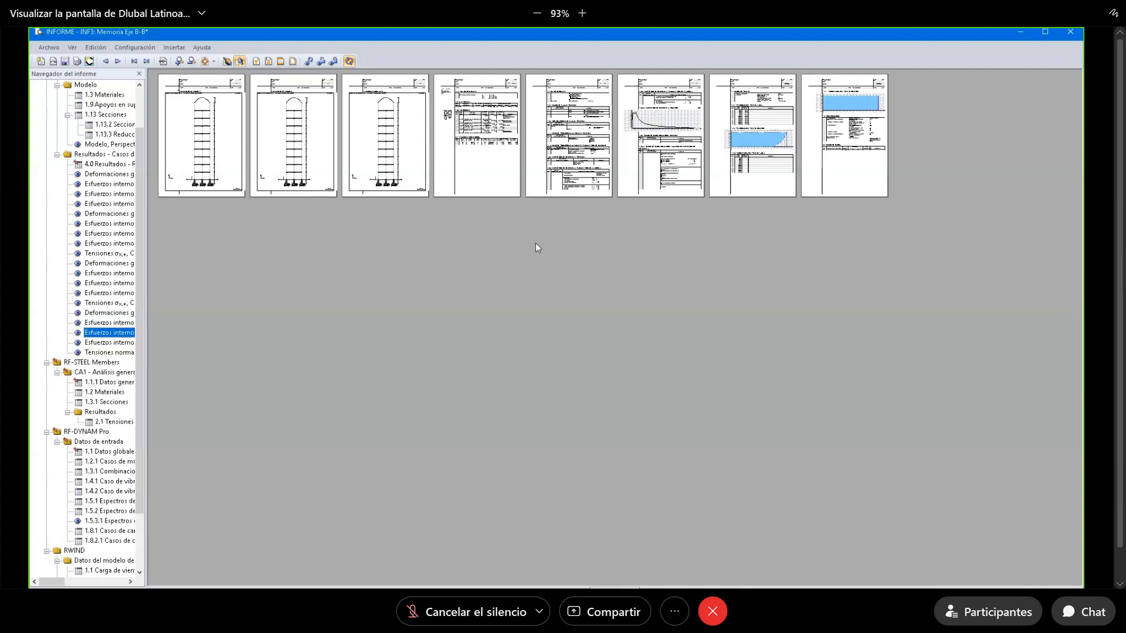
click(179, 61)
click(48, 47)
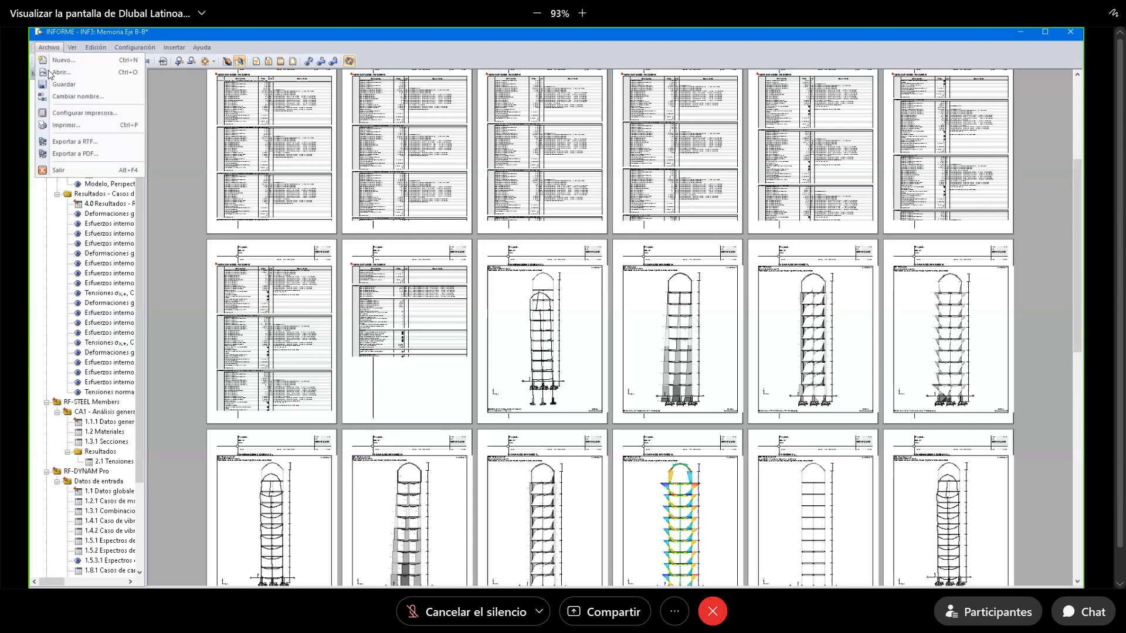
Draft a text block titled "Objetivo de la memoria:" with sample lines ending in "asD", and discard it.
click(274, 72)
scroll(273, 73, down, 3)
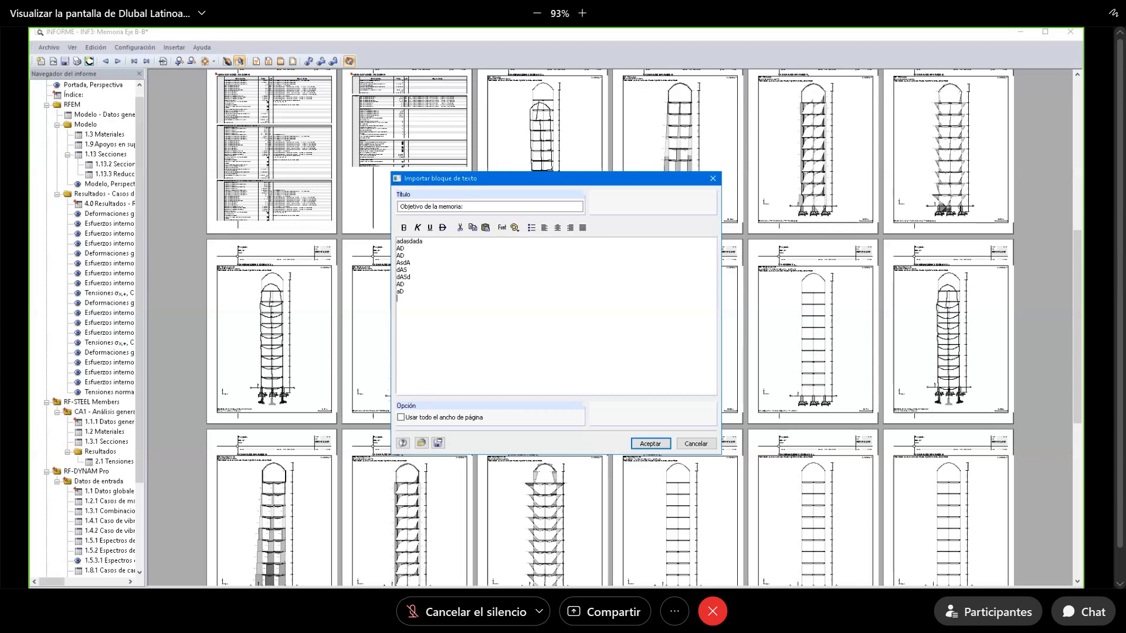
text(asD)
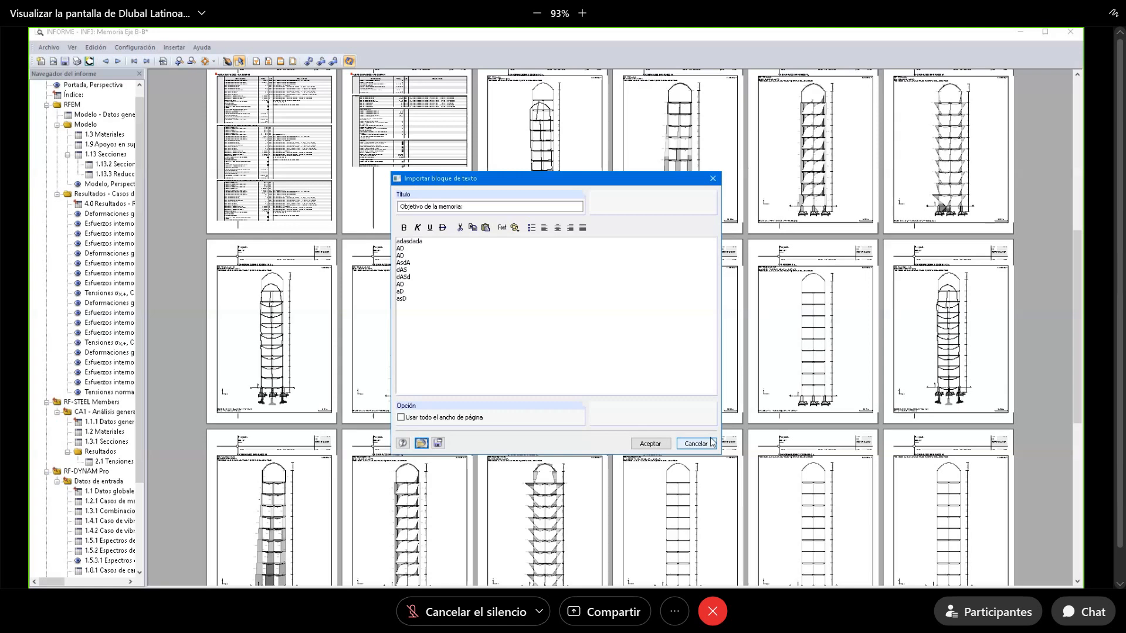
click(696, 443)
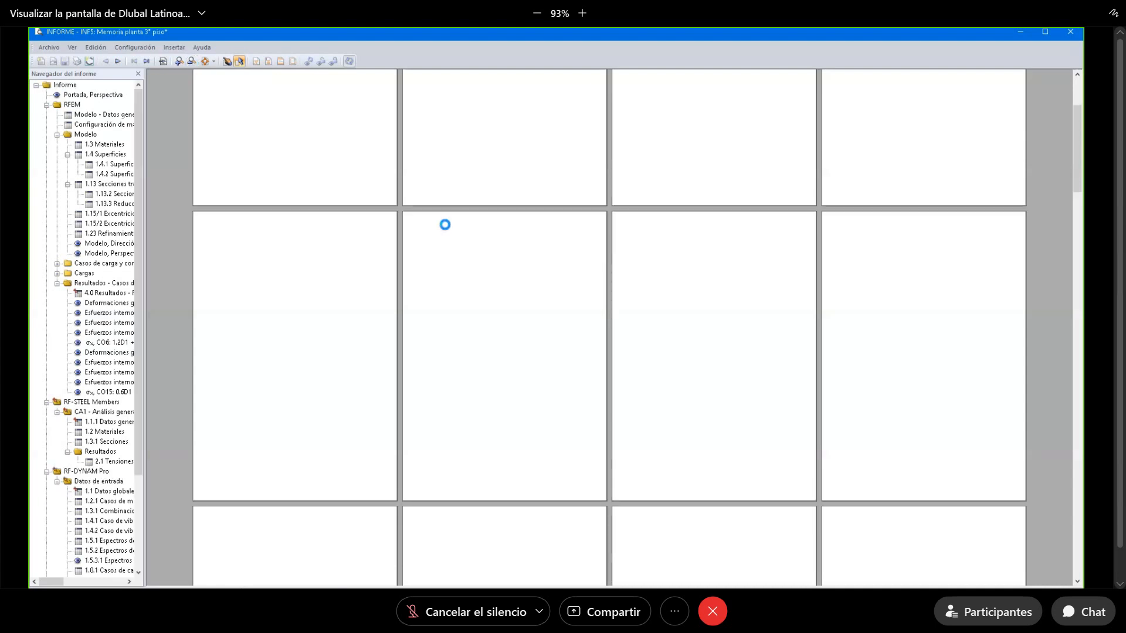
Examine the page overview of the report Memoria planta 3º piso, from the cover to the result plots.
click(194, 61)
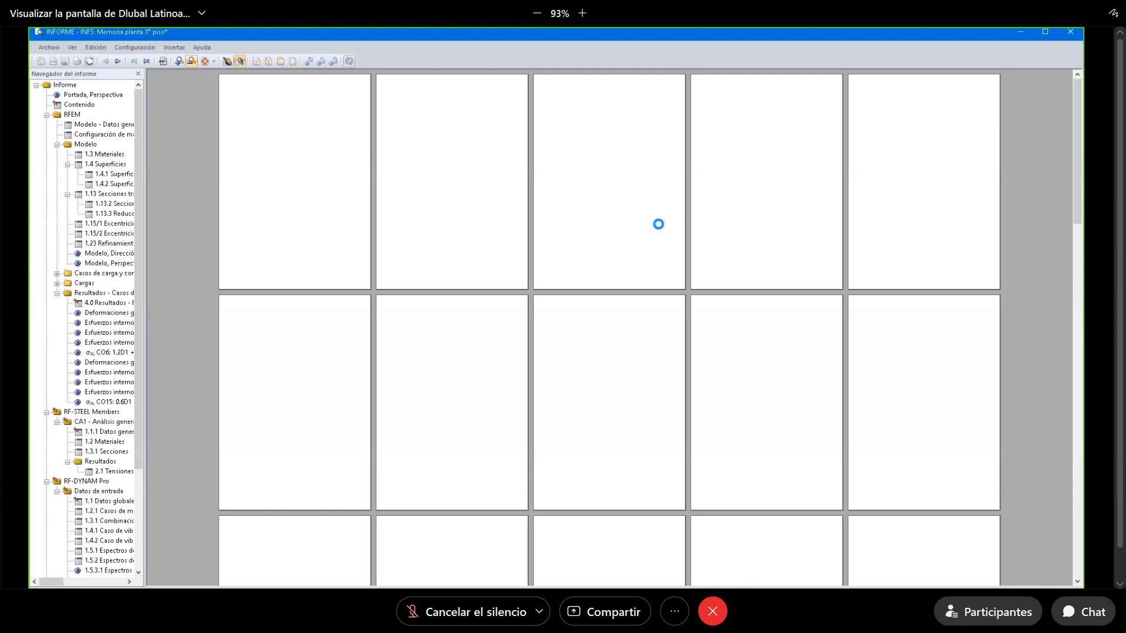
click(190, 62)
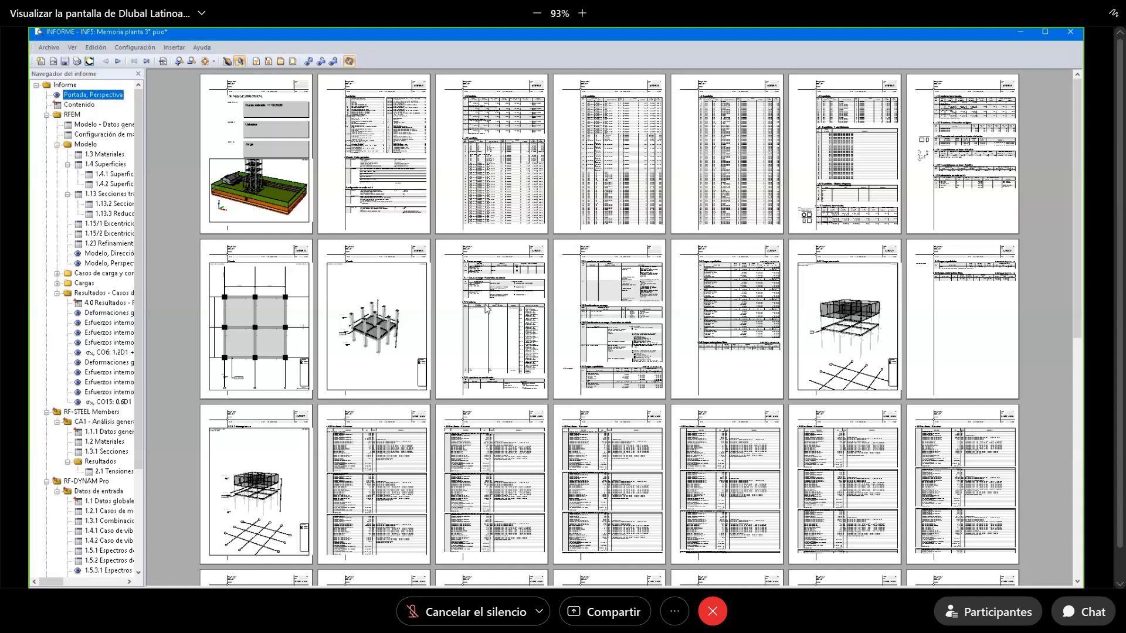
scroll(486, 309, down, 5)
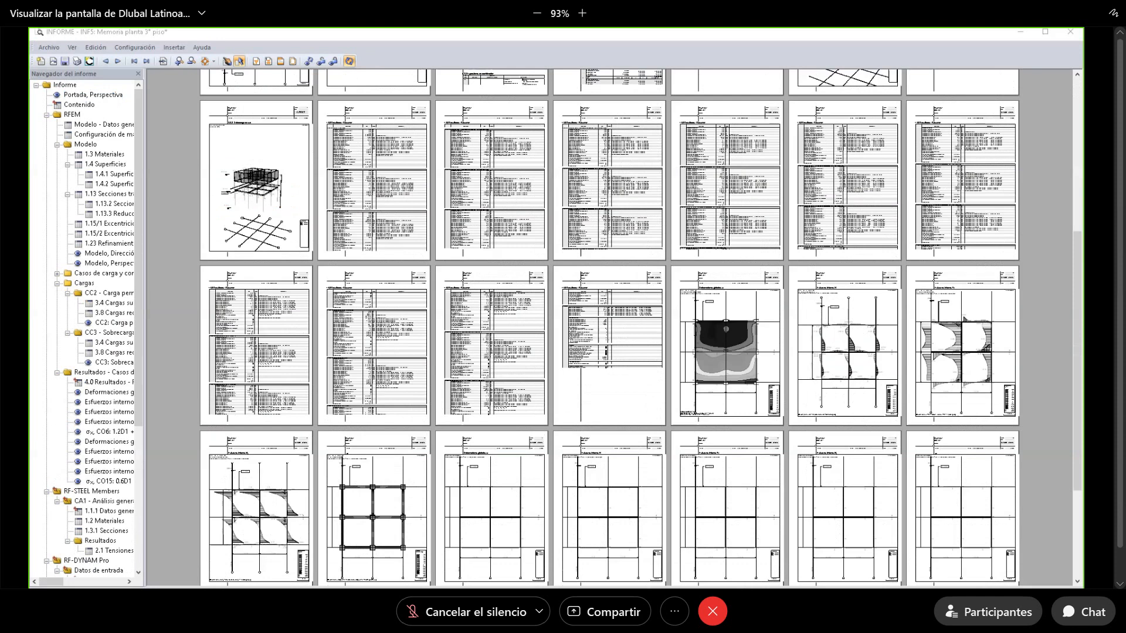